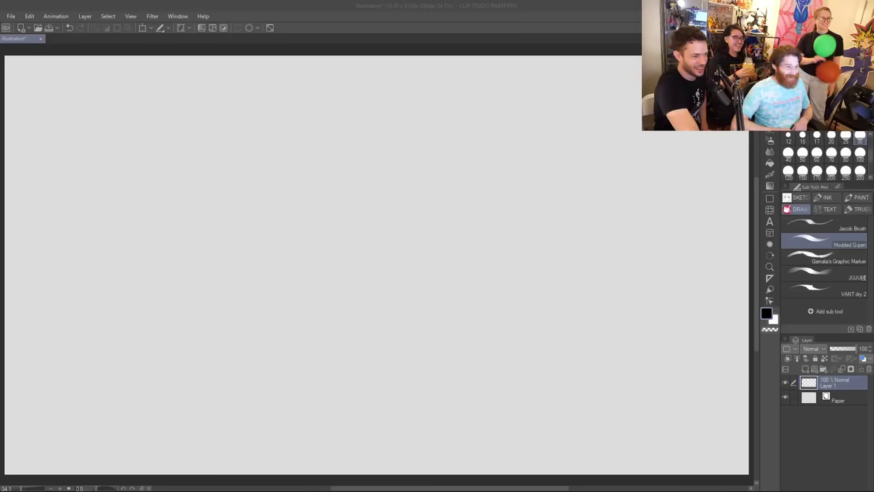
# Step: Draw the mug's body outline with a curved top edge, tapering left side, straight right side and rounded base
pyautogui.click(283, 182)
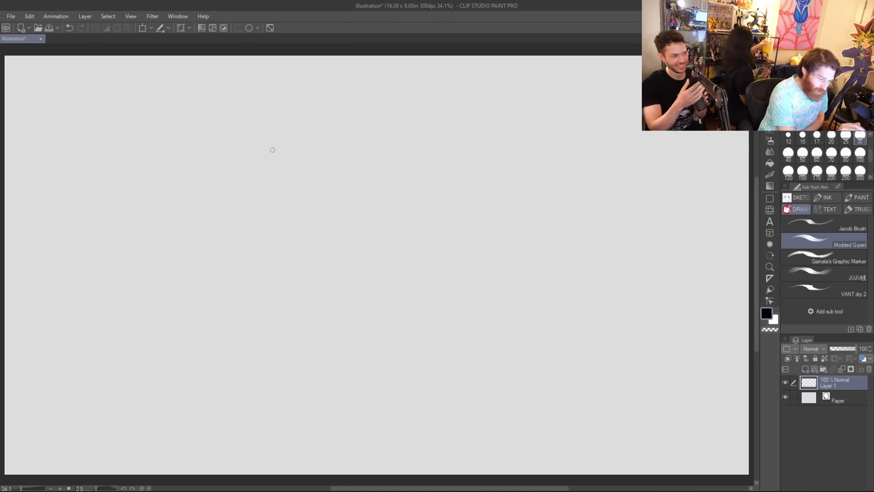
pyautogui.moveTo(253, 155); pyautogui.dragTo(561, 163)
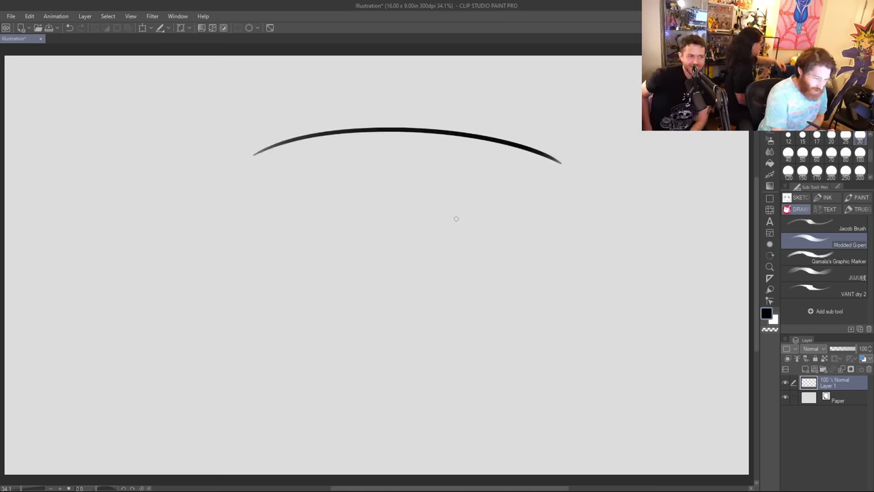
pyautogui.hotkey('ctrl', 'z')
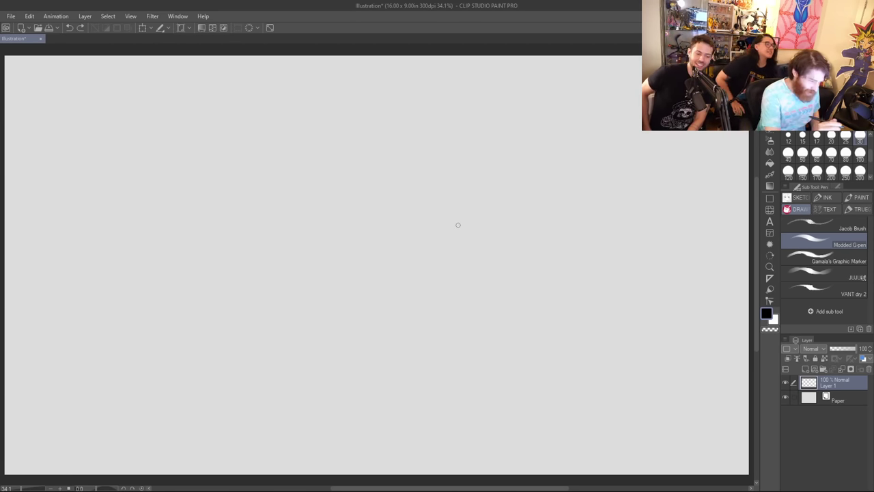
pyautogui.moveTo(265, 148); pyautogui.dragTo(527, 136)
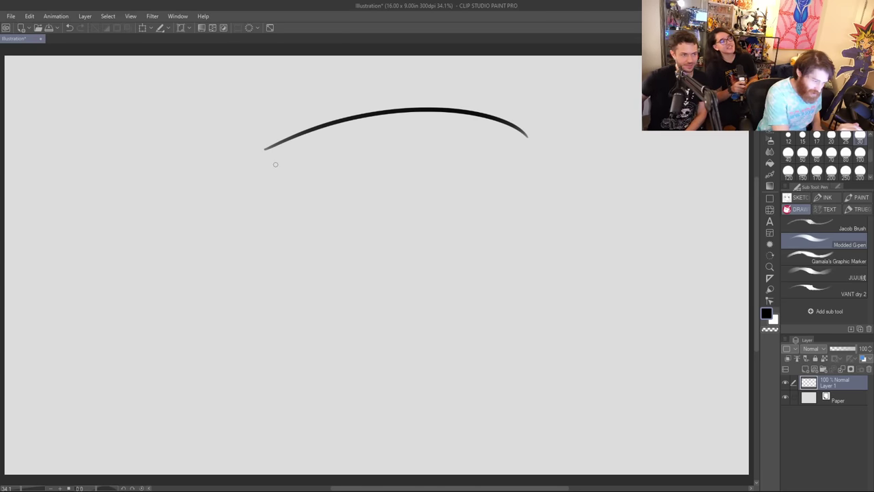
pyautogui.moveTo(269, 149); pyautogui.dragTo(297, 338)
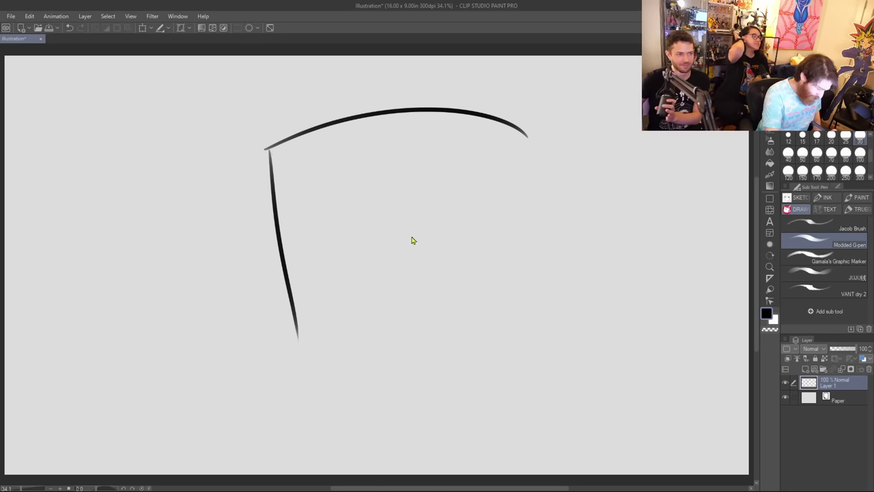
pyautogui.hotkey('ctrl', 'z')
pyautogui.moveTo(264, 148)
pyautogui.mouseDown()
pyautogui.moveTo(282, 271)
pyautogui.moveTo(311, 377)
pyautogui.moveTo(387, 396)
pyautogui.mouseUp()
pyautogui.moveTo(528, 140); pyautogui.dragTo(532, 320)
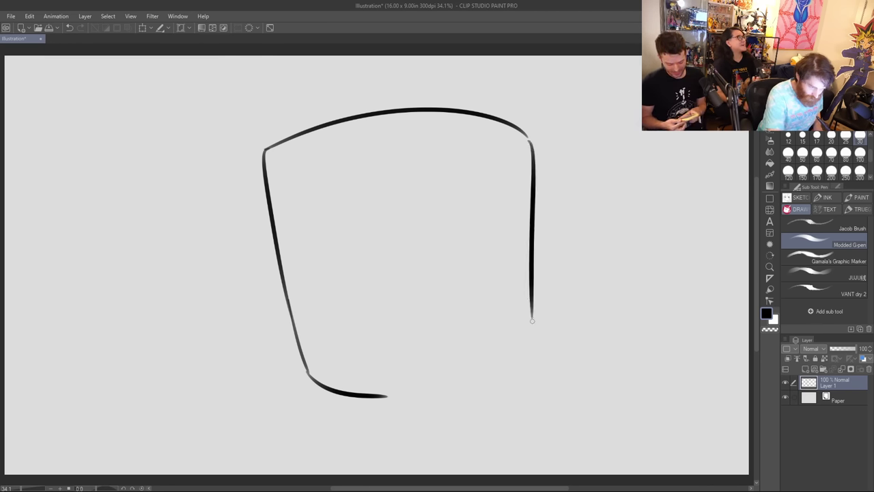
pyautogui.moveTo(392, 398)
pyautogui.mouseDown()
pyautogui.moveTo(429, 398)
pyautogui.moveTo(534, 363)
pyautogui.mouseUp()
pyautogui.moveTo(532, 317)
pyautogui.mouseDown()
pyautogui.moveTo(529, 372)
pyautogui.moveTo(539, 352)
pyautogui.moveTo(531, 376)
pyautogui.mouseUp()
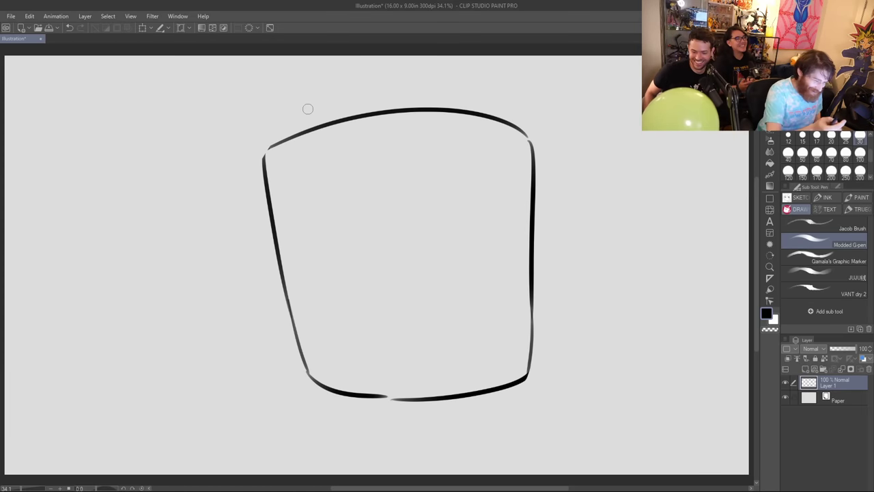
pyautogui.moveTo(275, 142); pyautogui.dragTo(264, 160)
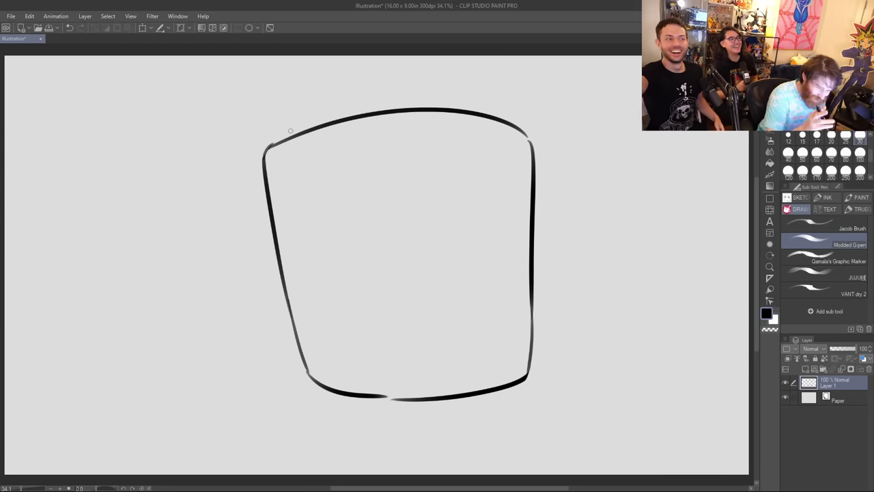
# Step: Erase two gaps in the mug's right edge and draw a large rounded outer handle arc joining them
pyautogui.moveTo(530, 213)
pyautogui.mouseDown()
pyautogui.moveTo(555, 209)
pyautogui.moveTo(547, 199)
pyautogui.mouseUp()
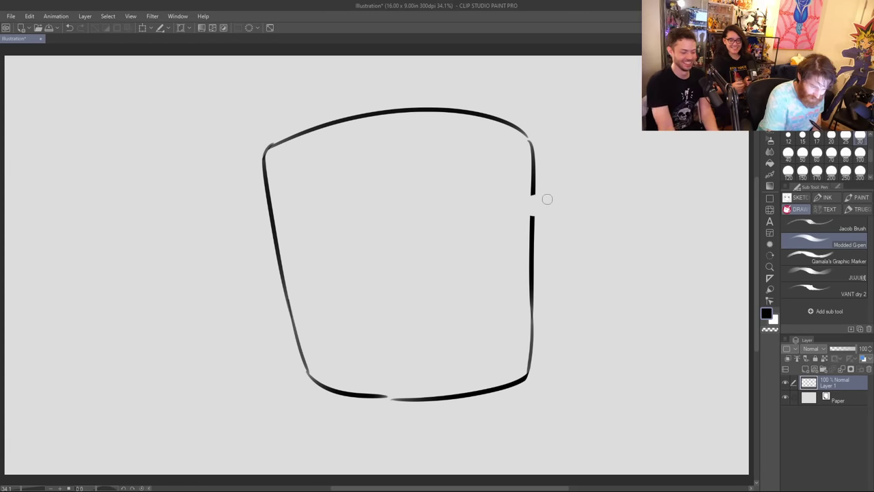
pyautogui.moveTo(544, 288)
pyautogui.mouseDown()
pyautogui.moveTo(522, 299)
pyautogui.moveTo(530, 323)
pyautogui.mouseUp()
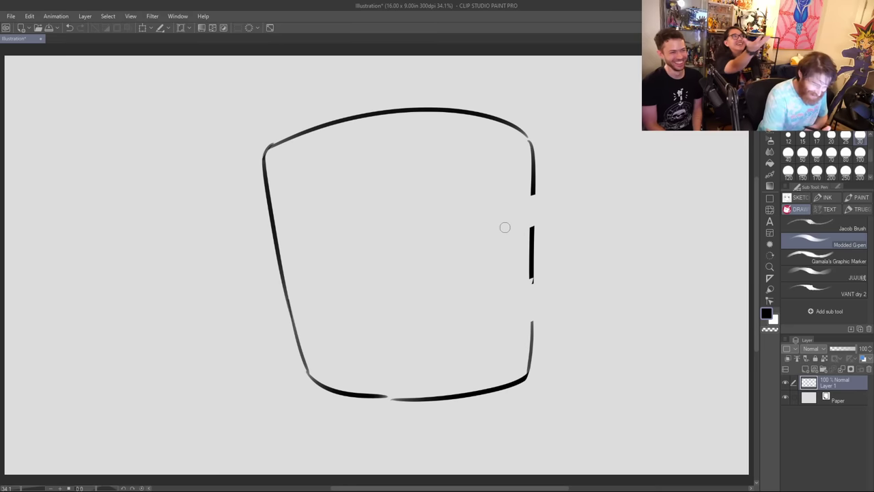
pyautogui.moveTo(532, 192)
pyautogui.mouseDown()
pyautogui.moveTo(553, 187)
pyautogui.moveTo(570, 267)
pyautogui.mouseUp()
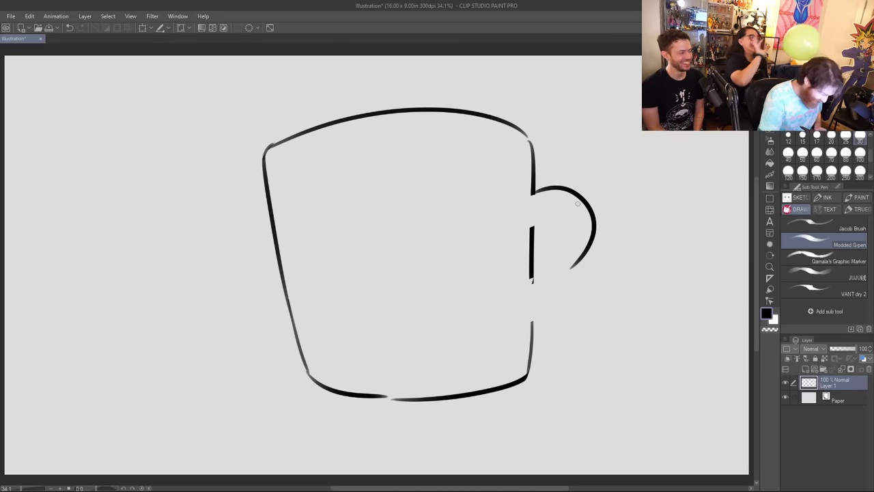
pyautogui.hotkey('ctrl', 'z')
pyautogui.moveTo(534, 191)
pyautogui.mouseDown()
pyautogui.moveTo(610, 222)
pyautogui.moveTo(584, 300)
pyautogui.mouseUp()
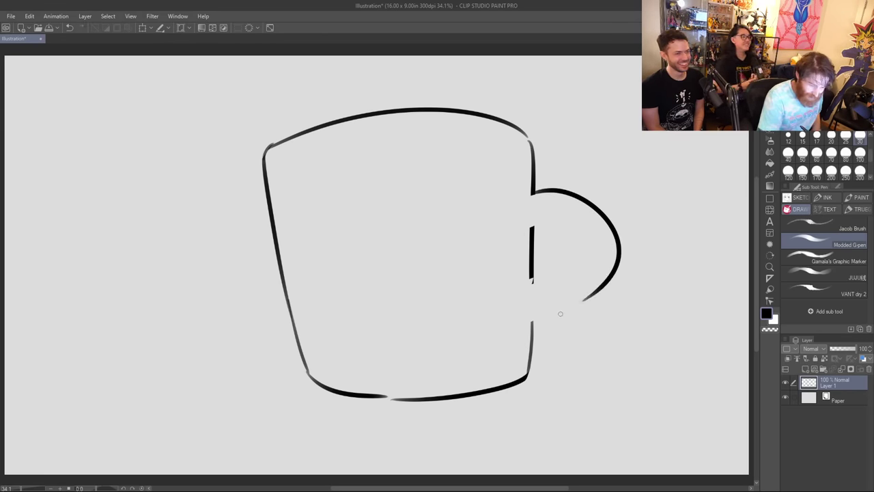
pyautogui.hotkey('ctrl', 'z')
pyautogui.hotkey('ctrl', 'y')
pyautogui.hotkey('ctrl', 'z')
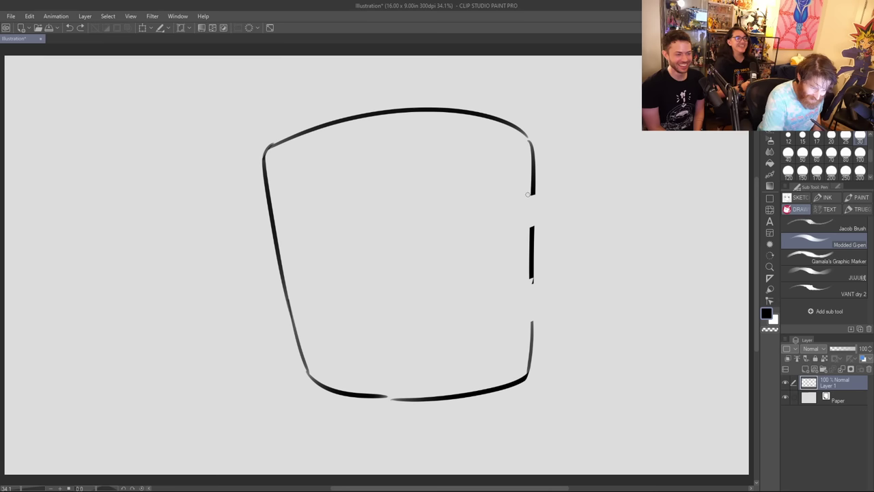
pyautogui.moveTo(532, 192); pyautogui.dragTo(553, 314)
pyautogui.hotkey('ctrl', 'z')
pyautogui.moveTo(532, 192)
pyautogui.mouseDown()
pyautogui.moveTo(569, 312)
pyautogui.moveTo(533, 320)
pyautogui.mouseUp()
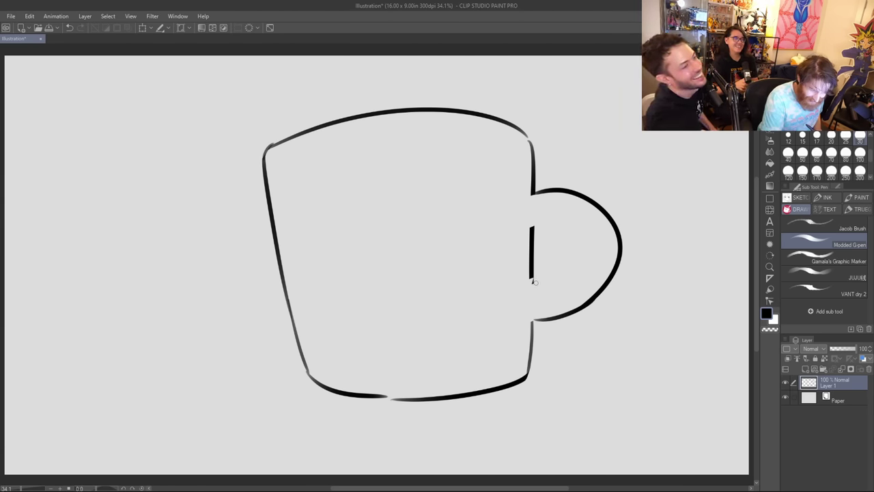
# Step: Draw the handle's small D-shaped inner opening and two short curves where the handle meets the mug's body
pyautogui.moveTo(535, 228)
pyautogui.mouseDown()
pyautogui.moveTo(561, 235)
pyautogui.moveTo(564, 261)
pyautogui.moveTo(561, 251)
pyautogui.mouseUp()
pyautogui.hotkey('ctrl', 'z')
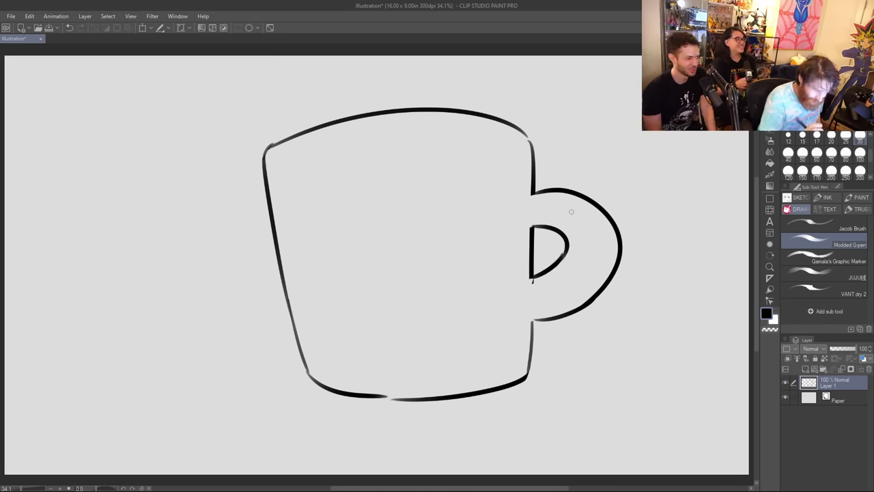
pyautogui.moveTo(530, 289)
pyautogui.mouseDown()
pyautogui.moveTo(538, 283)
pyautogui.moveTo(533, 316)
pyautogui.mouseUp()
pyautogui.moveTo(527, 200); pyautogui.dragTo(530, 227)
pyautogui.hotkey('ctrl', 'z')
pyautogui.hotkey('ctrl', 'z')
pyautogui.moveTo(524, 196); pyautogui.dragTo(523, 223)
pyautogui.hotkey('ctrl', 'z')
pyautogui.hotkey('ctrl', 'z')
pyautogui.hotkey('ctrl', 'z')
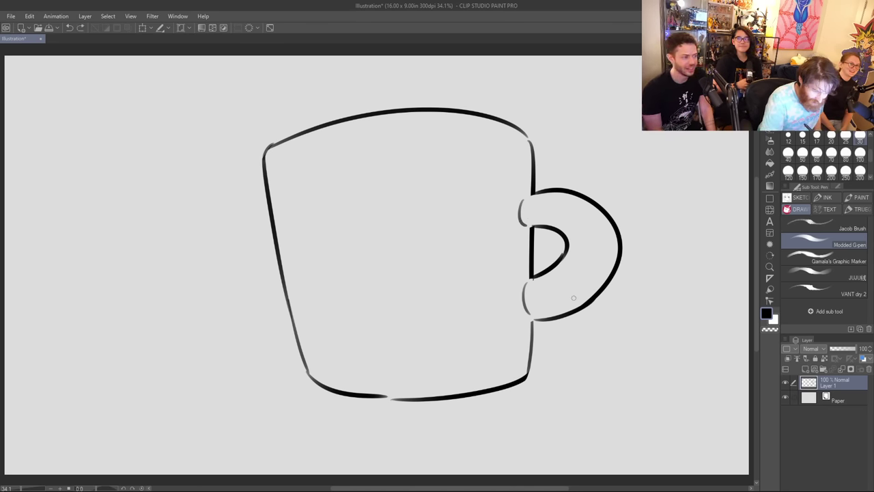
# Step: Draw a slightly tilted flat ellipse below the mug's top edge as its opening
pyautogui.moveTo(352, 130)
pyautogui.mouseDown()
pyautogui.moveTo(294, 150)
pyautogui.moveTo(465, 126)
pyautogui.mouseUp()
pyautogui.hotkey('ctrl', 'z')
pyautogui.moveTo(356, 132)
pyautogui.mouseDown()
pyautogui.moveTo(345, 161)
pyautogui.moveTo(452, 122)
pyautogui.mouseUp()
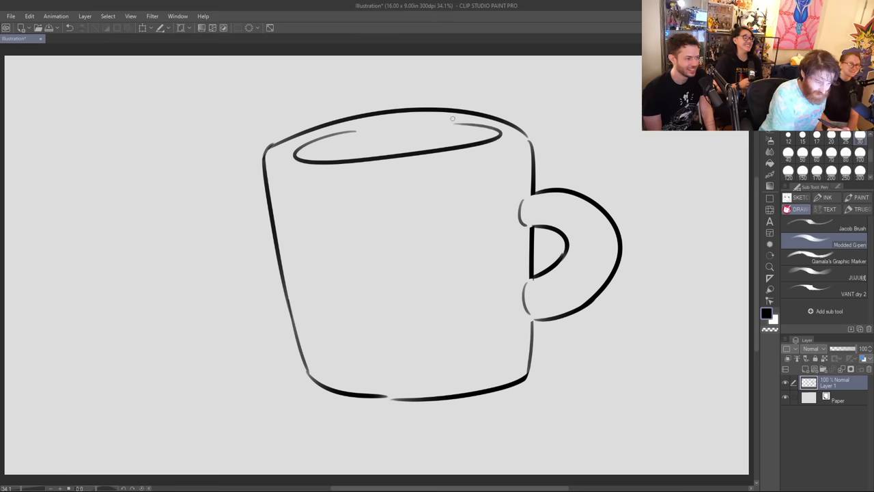
pyautogui.hotkey('ctrl', 'z')
pyautogui.moveTo(361, 127)
pyautogui.mouseDown()
pyautogui.moveTo(335, 135)
pyautogui.moveTo(498, 139)
pyautogui.mouseUp()
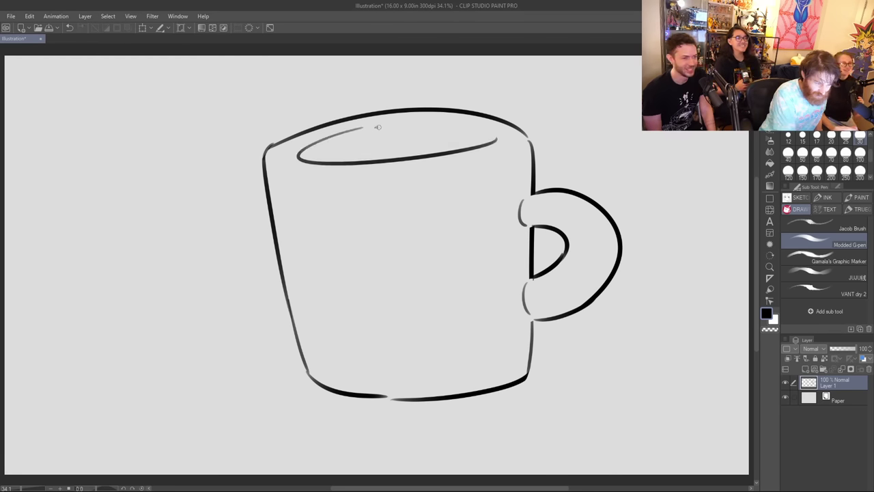
pyautogui.moveTo(377, 127); pyautogui.dragTo(496, 140)
pyautogui.hotkey('ctrl', 'z')
pyautogui.moveTo(427, 127)
pyautogui.mouseDown()
pyautogui.moveTo(476, 143)
pyautogui.moveTo(489, 132)
pyautogui.mouseUp()
pyautogui.hotkey('ctrl', 'z')
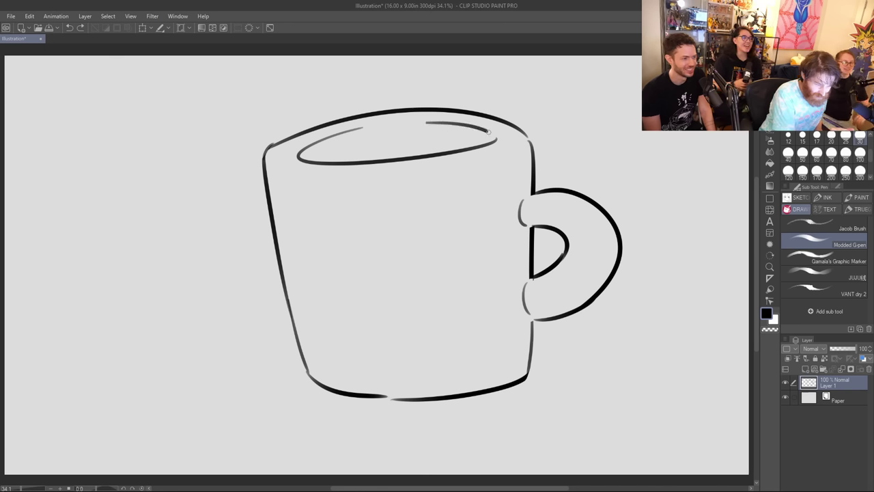
pyautogui.moveTo(378, 127); pyautogui.dragTo(440, 123)
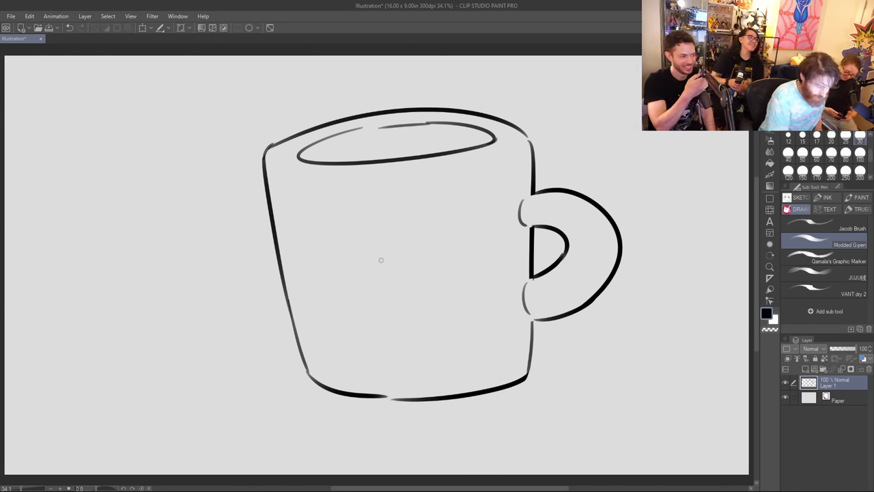
# Step: Draw a wide bean-shaped smiling mouth outline in the middle of the mug's body
pyautogui.moveTo(380, 255); pyautogui.dragTo(418, 305)
pyautogui.moveTo(416, 254)
pyautogui.mouseDown()
pyautogui.moveTo(435, 241)
pyautogui.moveTo(456, 287)
pyautogui.mouseUp()
pyautogui.hotkey('ctrl', 'z')
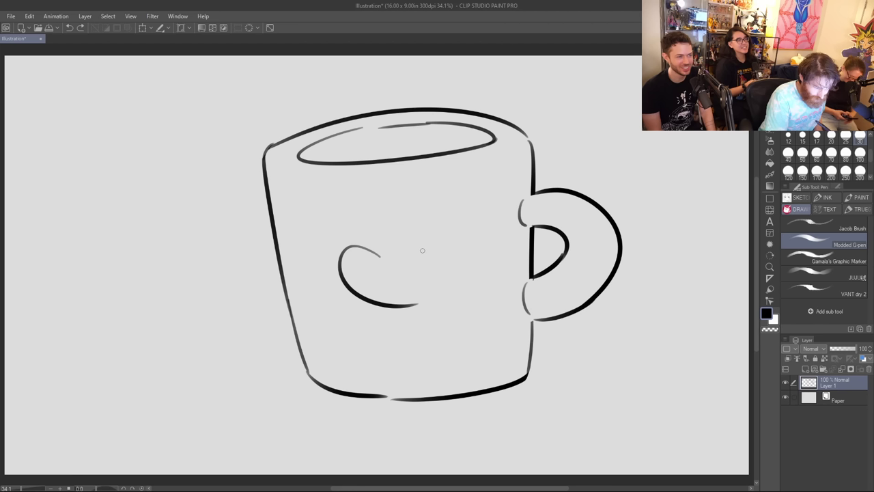
pyautogui.moveTo(418, 255)
pyautogui.mouseDown()
pyautogui.moveTo(456, 288)
pyautogui.moveTo(463, 275)
pyautogui.mouseUp()
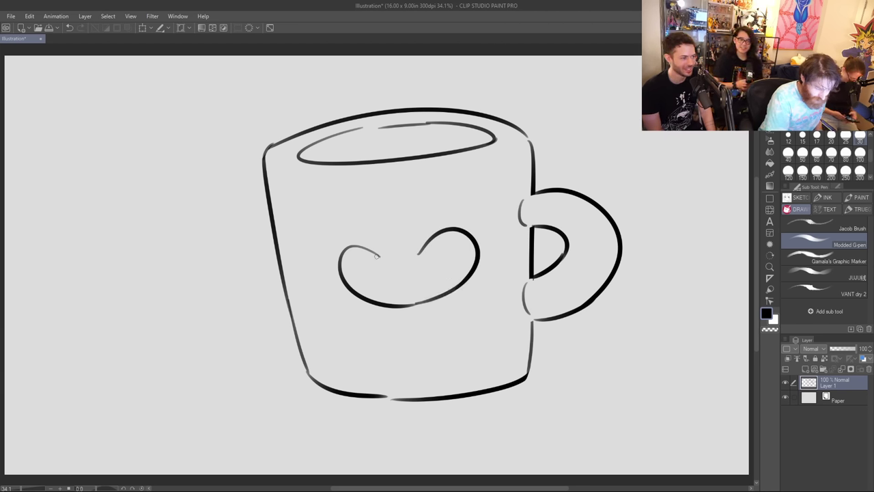
pyautogui.moveTo(376, 256)
pyautogui.mouseDown()
pyautogui.moveTo(413, 248)
pyautogui.moveTo(423, 252)
pyautogui.moveTo(414, 261)
pyautogui.moveTo(436, 236)
pyautogui.mouseUp()
pyautogui.hotkey('ctrl', 'z')
pyautogui.hotkey('ctrl', 'z')
pyautogui.hotkey('ctrl', 'z')
pyautogui.hotkey('ctrl', 'z')
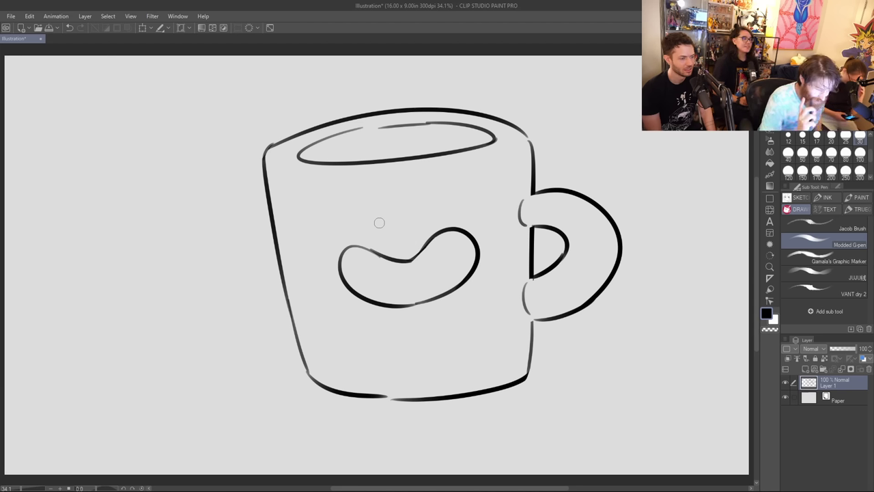
# Step: Divide the mouth into teeth with three roughly vertical lines
pyautogui.moveTo(373, 250); pyautogui.dragTo(376, 302)
pyautogui.hotkey('ctrl', 'z')
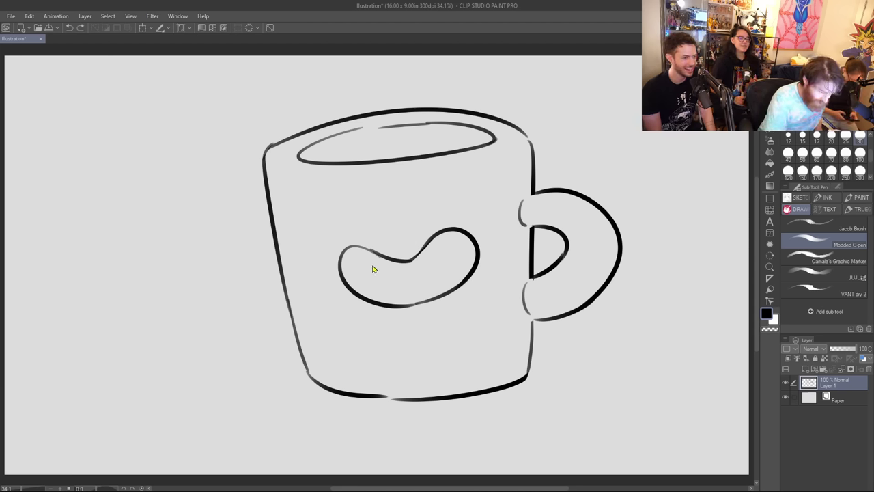
pyautogui.moveTo(371, 251); pyautogui.dragTo(369, 301)
pyautogui.moveTo(404, 262); pyautogui.dragTo(407, 304)
pyautogui.moveTo(436, 239); pyautogui.dragTo(450, 287)
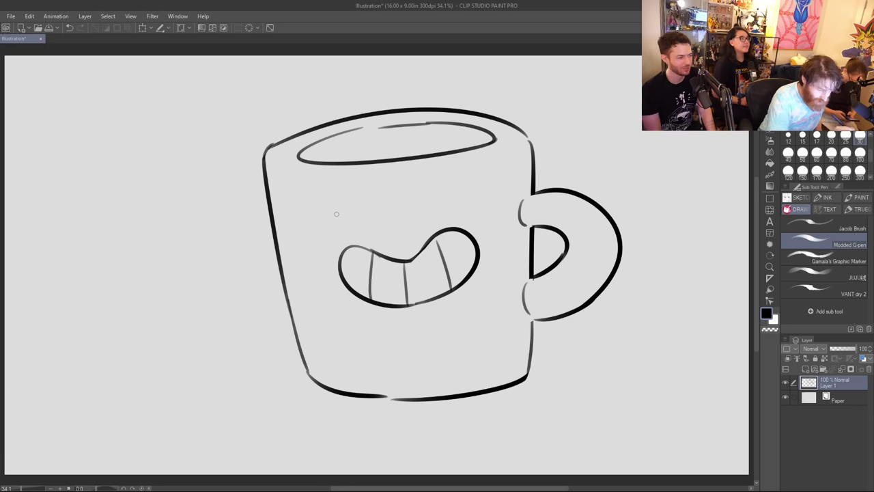
# Step: Draw two short upward-arched closed eyes above the mouth
pyautogui.moveTo(329, 222); pyautogui.dragTo(358, 217)
pyautogui.hotkey('ctrl', 'z')
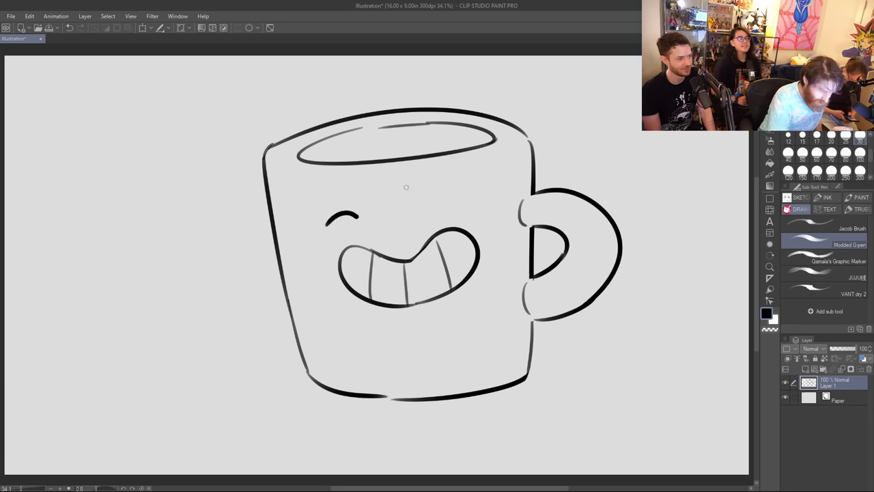
pyautogui.moveTo(439, 206); pyautogui.dragTo(475, 203)
# Step: Add oval shine marks with small accents along the mug's upper left side and on top of the handle
pyautogui.moveTo(286, 169)
pyautogui.mouseDown()
pyautogui.moveTo(288, 234)
pyautogui.moveTo(302, 207)
pyautogui.mouseUp()
pyautogui.moveTo(294, 249); pyautogui.dragTo(298, 250)
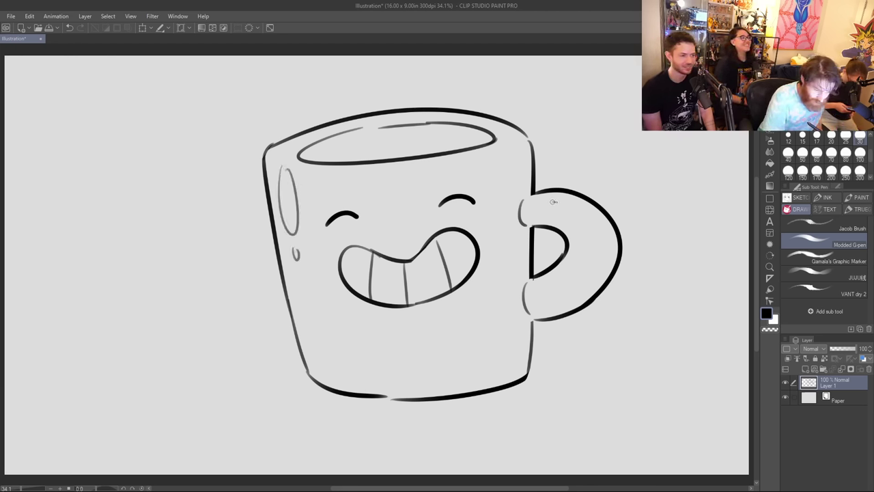
pyautogui.moveTo(553, 202); pyautogui.dragTo(591, 227)
# Step: Draw a balloon knot with a wavy string under the mug and hatch shading on the lower right body and handle
pyautogui.moveTo(406, 402)
pyautogui.mouseDown()
pyautogui.moveTo(442, 410)
pyautogui.moveTo(422, 472)
pyautogui.mouseUp()
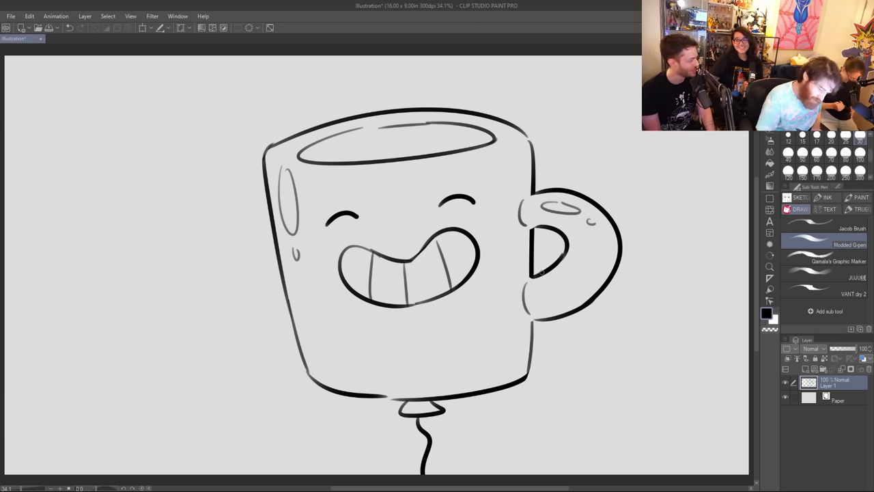
pyautogui.moveTo(495, 377)
pyautogui.mouseDown()
pyautogui.moveTo(518, 362)
pyautogui.moveTo(520, 343)
pyautogui.mouseUp()
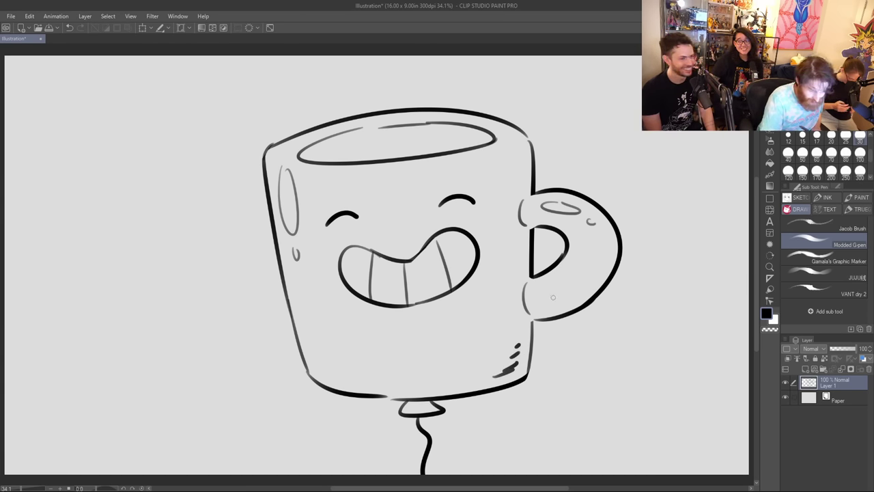
pyautogui.moveTo(544, 314); pyautogui.dragTo(605, 271)
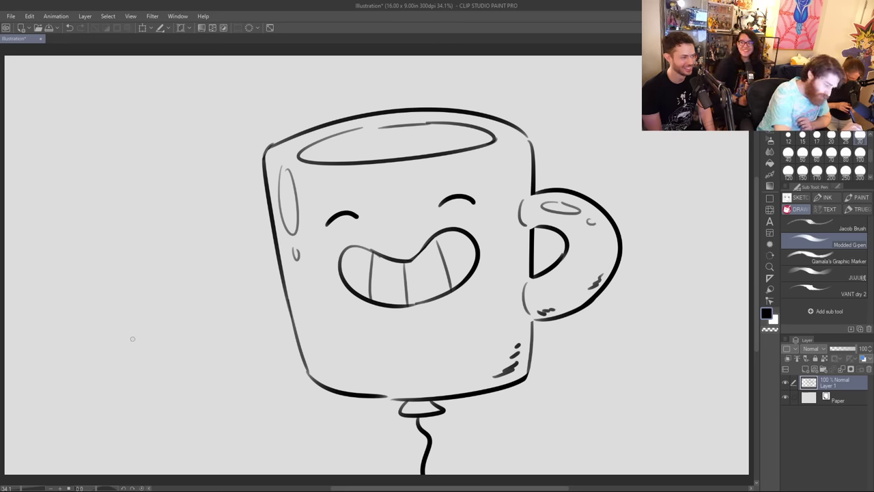
# Step: Draw the upper-left and lower-right arcs of a round balloon behind the mug's lower left corner
pyautogui.moveTo(103, 364)
pyautogui.mouseDown()
pyautogui.moveTo(166, 243)
pyautogui.moveTo(275, 309)
pyautogui.mouseUp()
pyautogui.hotkey('ctrl', 'z')
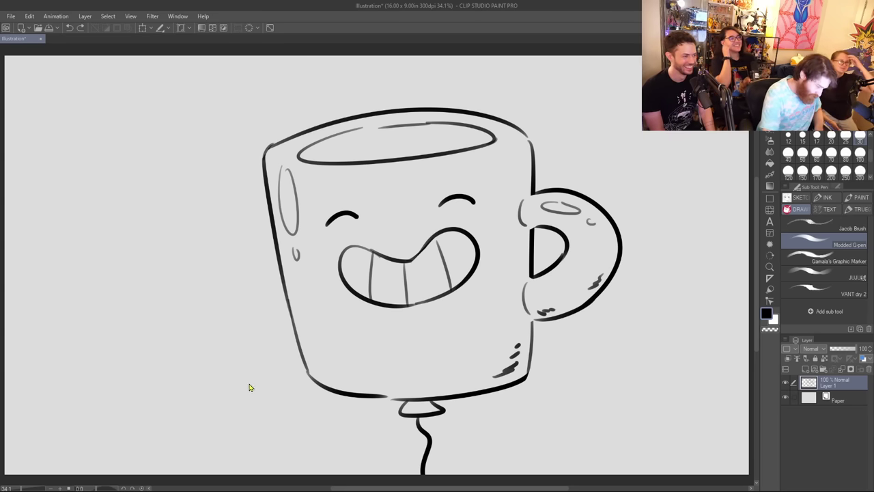
pyautogui.moveTo(175, 412); pyautogui.dragTo(295, 296)
pyautogui.moveTo(346, 395)
pyautogui.mouseDown()
pyautogui.moveTo(311, 471)
pyautogui.moveTo(287, 457)
pyautogui.moveTo(276, 463)
pyautogui.mouseUp()
pyautogui.hotkey('ctrl', 'z')
# Step: Close the round balloon's bottom curve and draw a tied knot at its lower left
pyautogui.moveTo(175, 410); pyautogui.dragTo(221, 453)
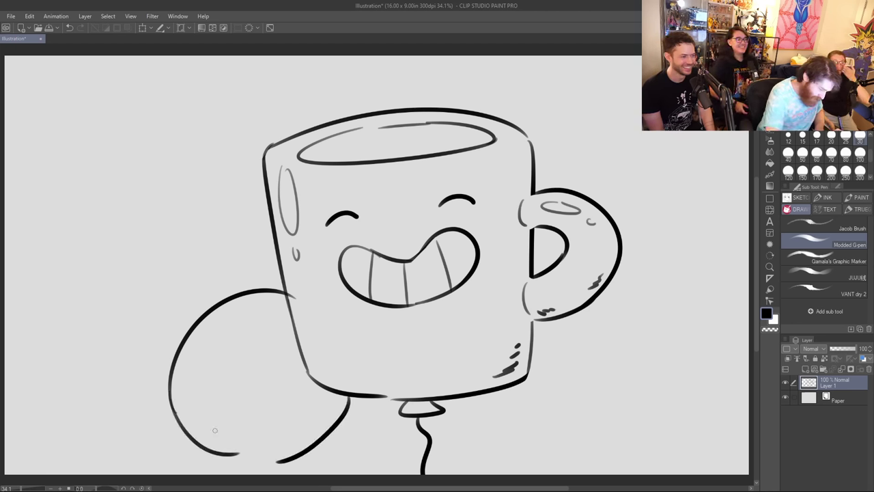
pyautogui.hotkey('ctrl', 'z')
pyautogui.moveTo(174, 410); pyautogui.dragTo(239, 467)
pyautogui.hotkey('ctrl', 'z')
pyautogui.moveTo(187, 432); pyautogui.dragTo(305, 456)
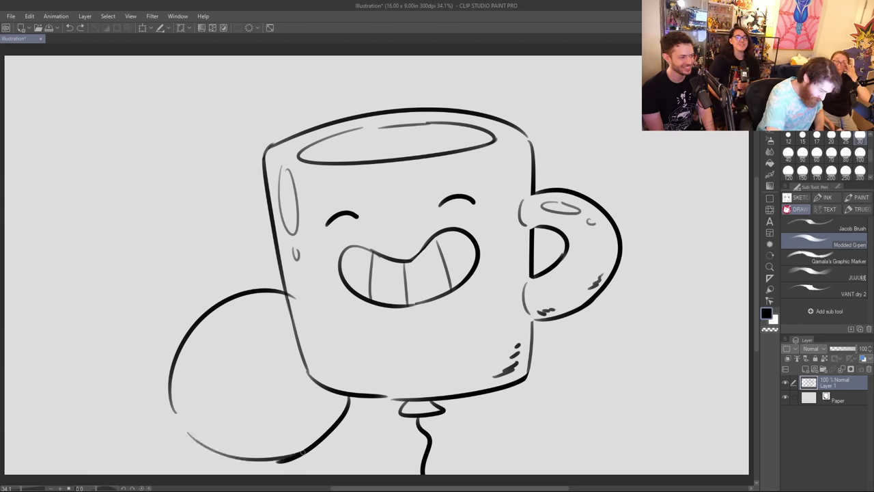
pyautogui.hotkey('ctrl', 'z')
pyautogui.moveTo(185, 431); pyautogui.dragTo(313, 449)
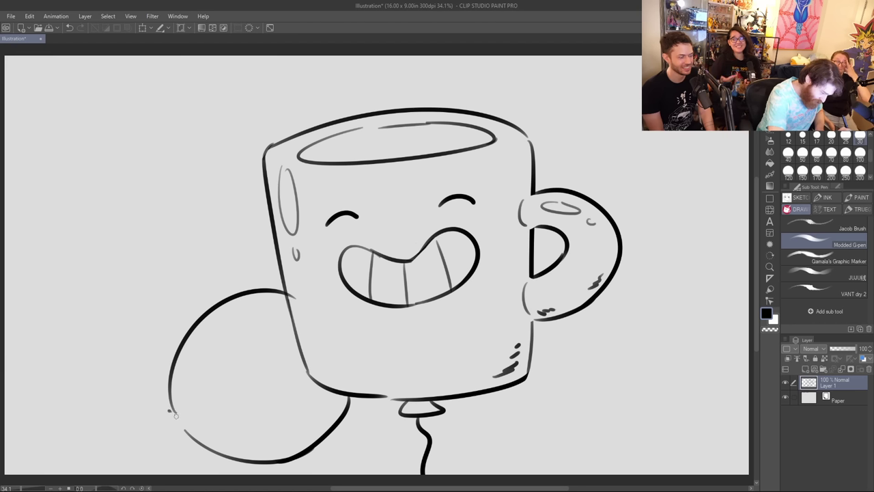
pyautogui.moveTo(175, 415)
pyautogui.mouseDown()
pyautogui.moveTo(164, 445)
pyautogui.moveTo(182, 435)
pyautogui.moveTo(181, 420)
pyautogui.mouseUp()
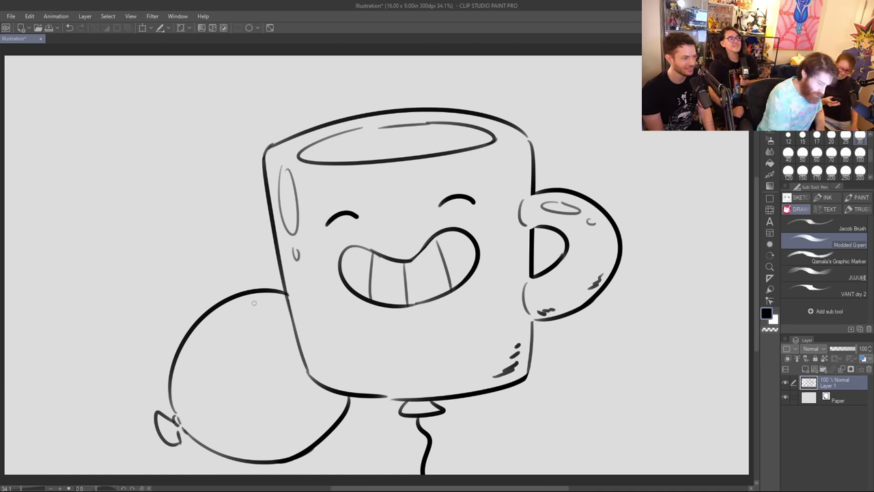
# Step: Add an oval shine with a small accent to the lower-left balloon's upper area and hatch shading along its bottom
pyautogui.moveTo(253, 302)
pyautogui.mouseDown()
pyautogui.moveTo(257, 311)
pyautogui.moveTo(244, 304)
pyautogui.moveTo(259, 300)
pyautogui.mouseUp()
pyautogui.hotkey('ctrl', 'z')
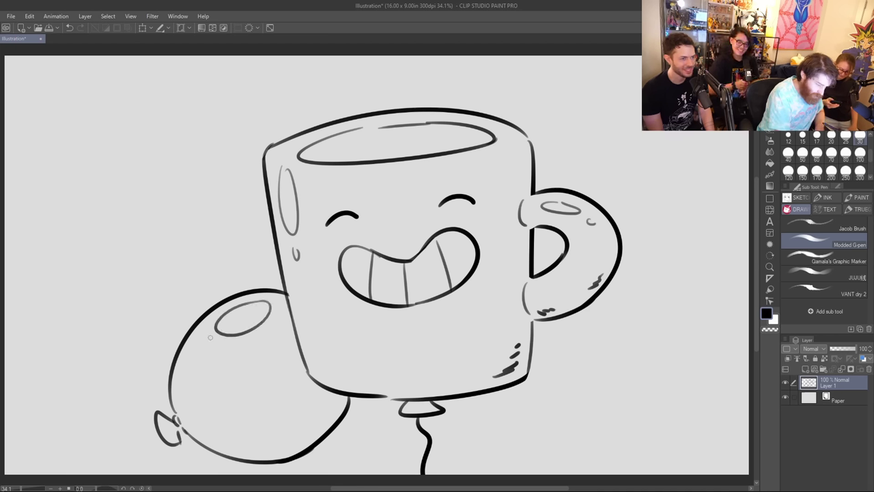
pyautogui.moveTo(232, 454); pyautogui.dragTo(258, 449)
pyautogui.moveTo(253, 452); pyautogui.dragTo(268, 448)
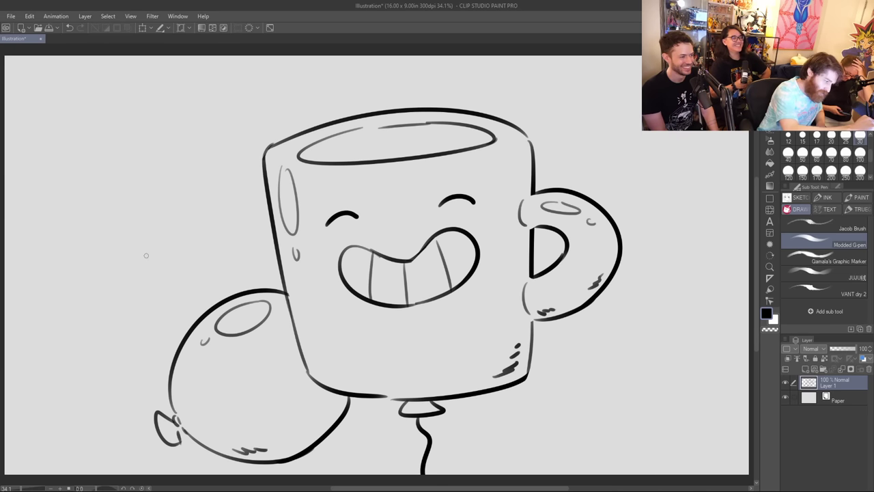
# Step: Draw a second balloon behind the mug's left side, above the first balloon, with an oval shine and small accent
pyautogui.moveTo(151, 289)
pyautogui.mouseDown()
pyautogui.moveTo(122, 276)
pyautogui.moveTo(267, 133)
pyautogui.mouseUp()
pyautogui.hotkey('ctrl', 'z')
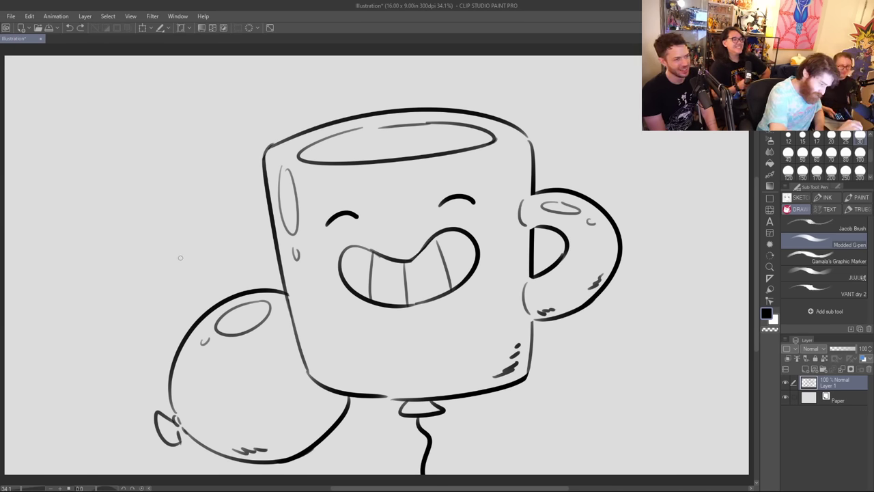
pyautogui.moveTo(195, 299)
pyautogui.mouseDown()
pyautogui.moveTo(229, 180)
pyautogui.moveTo(267, 194)
pyautogui.mouseUp()
pyautogui.hotkey('ctrl', 'z')
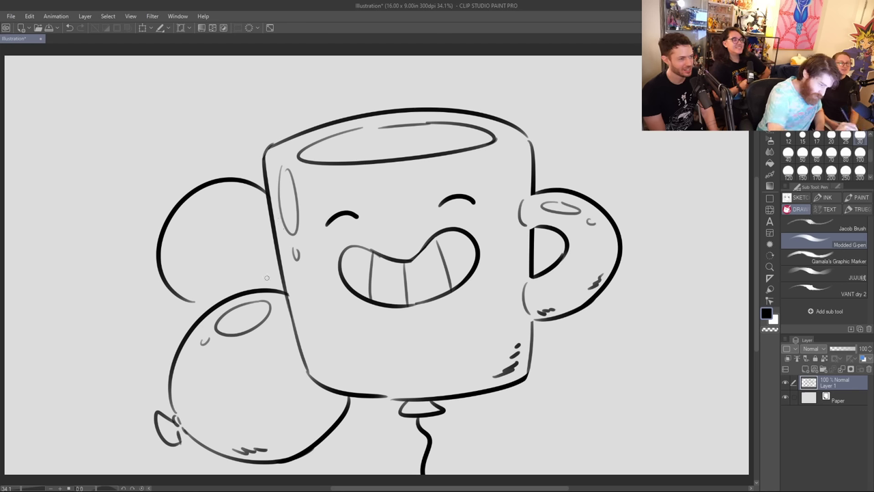
pyautogui.moveTo(196, 237)
pyautogui.mouseDown()
pyautogui.moveTo(174, 249)
pyautogui.moveTo(195, 228)
pyautogui.mouseUp()
pyautogui.moveTo(193, 281); pyautogui.dragTo(193, 281)
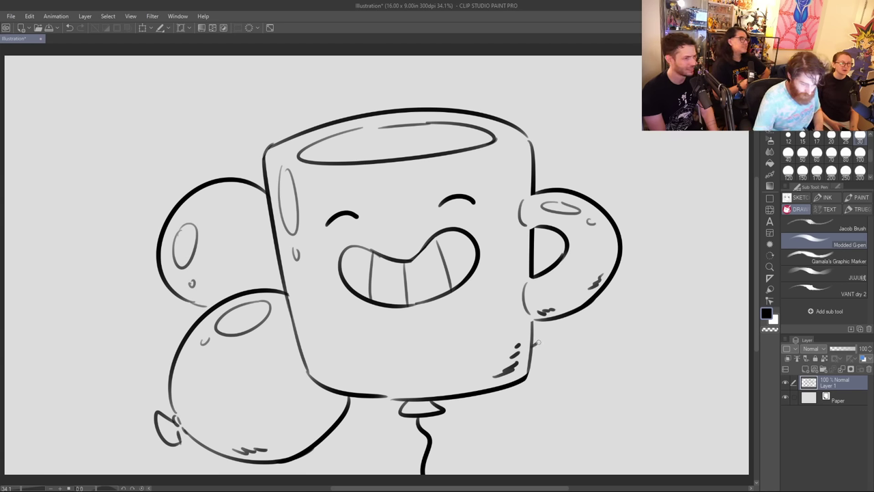
# Step: Draw the outline of a large balloon behind the mug's lower right corner, running off the canvas's bottom edge
pyautogui.moveTo(533, 341); pyautogui.dragTo(625, 471)
pyautogui.moveTo(490, 399); pyautogui.dragTo(497, 467)
pyautogui.hotkey('ctrl', 'z')
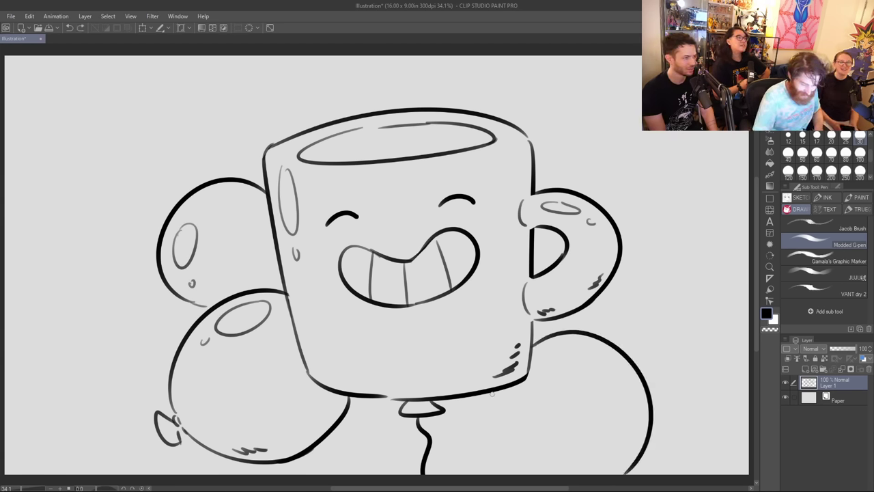
pyautogui.moveTo(487, 392); pyautogui.dragTo(506, 472)
# Step: Add an oval shine, a small accent below it and lower-left hatch shading to the balloon beneath the handle
pyautogui.moveTo(608, 366); pyautogui.dragTo(576, 346)
pyautogui.hotkey('ctrl', 'z')
pyautogui.hotkey('ctrl', 'z')
pyautogui.moveTo(618, 367); pyautogui.dragTo(615, 371)
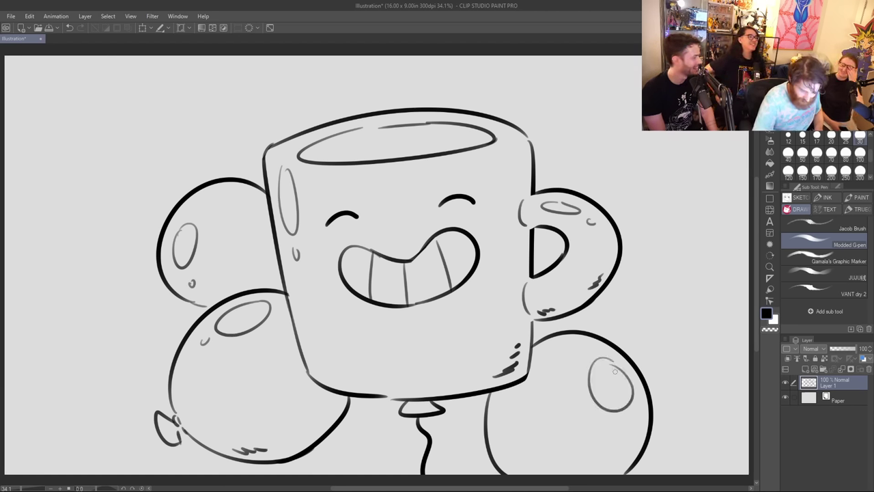
pyautogui.moveTo(604, 422); pyautogui.dragTo(603, 431)
pyautogui.moveTo(503, 456)
pyautogui.mouseDown()
pyautogui.moveTo(511, 466)
pyautogui.moveTo(504, 451)
pyautogui.mouseUp()
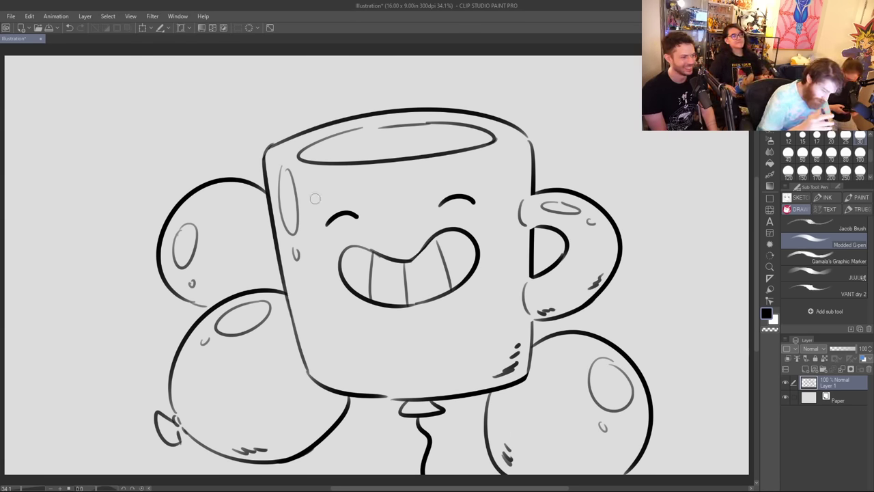
# Step: Thicken the lower part of the mug's left edge down to its bottom corner with a single bold stroke
pyautogui.moveTo(286, 292); pyautogui.dragTo(315, 383)
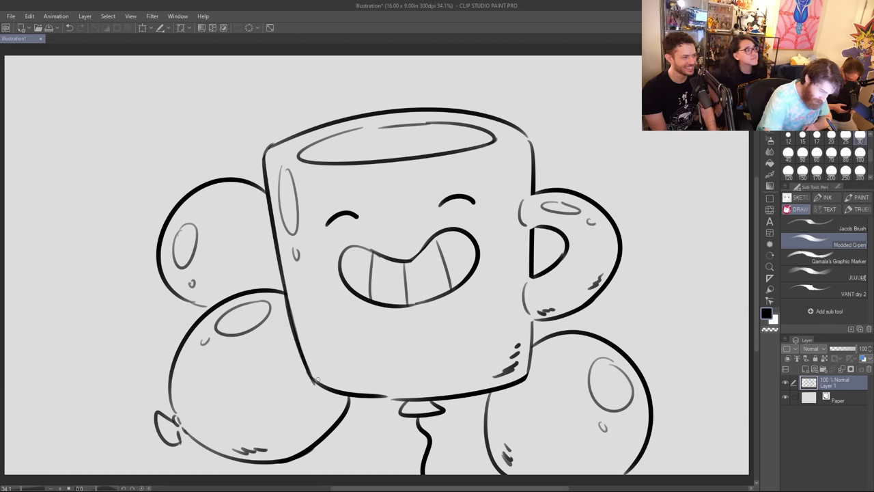
pyautogui.hotkey('ctrl', 'z')
pyautogui.moveTo(286, 290); pyautogui.dragTo(309, 374)
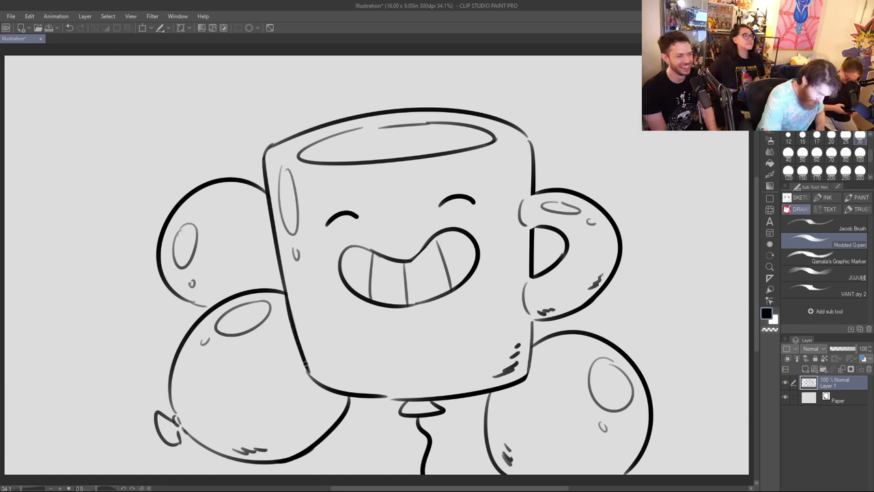
pyautogui.hotkey('ctrl', 'z')
pyautogui.moveTo(285, 286); pyautogui.dragTo(309, 377)
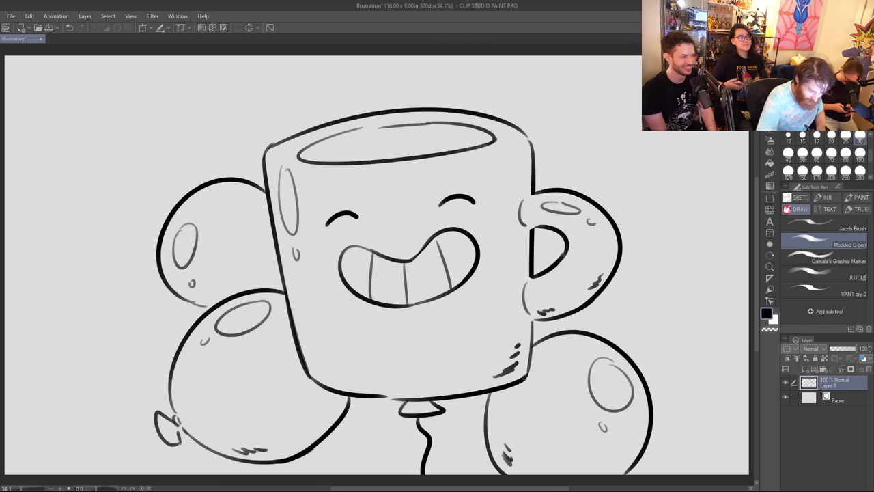
# Step: Reinforce the mug's lower right edge and close the gap at its upper right rim corner
pyautogui.moveTo(524, 377); pyautogui.dragTo(532, 336)
pyautogui.hotkey('ctrl', 'z')
pyautogui.moveTo(525, 375)
pyautogui.mouseDown()
pyautogui.moveTo(532, 323)
pyautogui.moveTo(526, 376)
pyautogui.mouseUp()
pyautogui.hotkey('ctrl', 'z')
pyautogui.moveTo(525, 131); pyautogui.dragTo(534, 150)
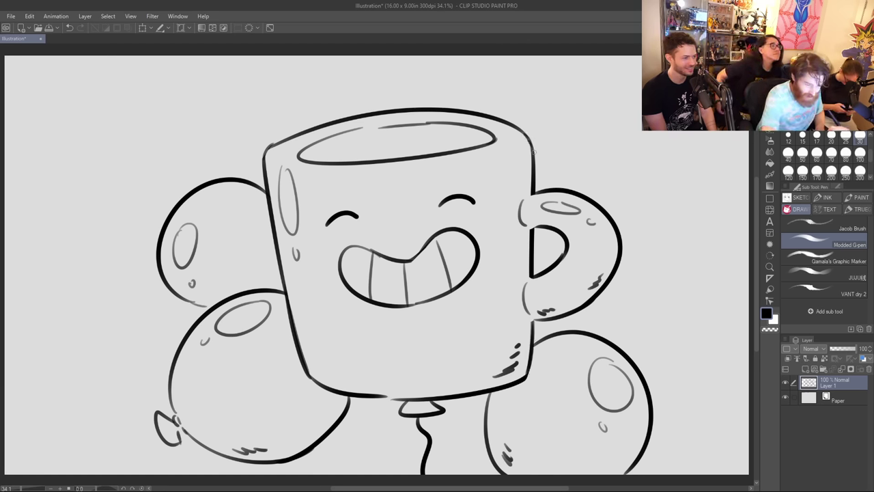
# Step: Erase the mug's pointed upper left corner and redraw it as a smooth rounded curve joining the rim and side
pyautogui.moveTo(263, 155)
pyautogui.mouseDown()
pyautogui.moveTo(288, 133)
pyautogui.moveTo(282, 139)
pyautogui.mouseUp()
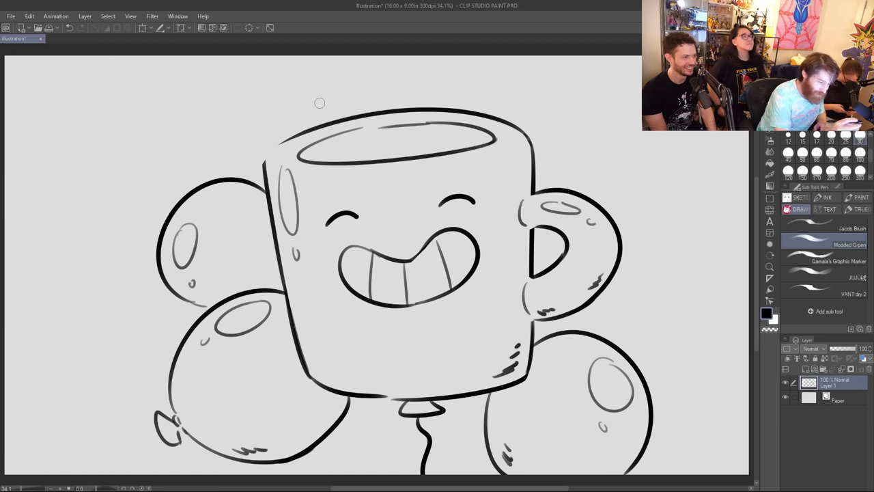
pyautogui.moveTo(268, 179); pyautogui.dragTo(309, 131)
pyautogui.hotkey('ctrl', 'z')
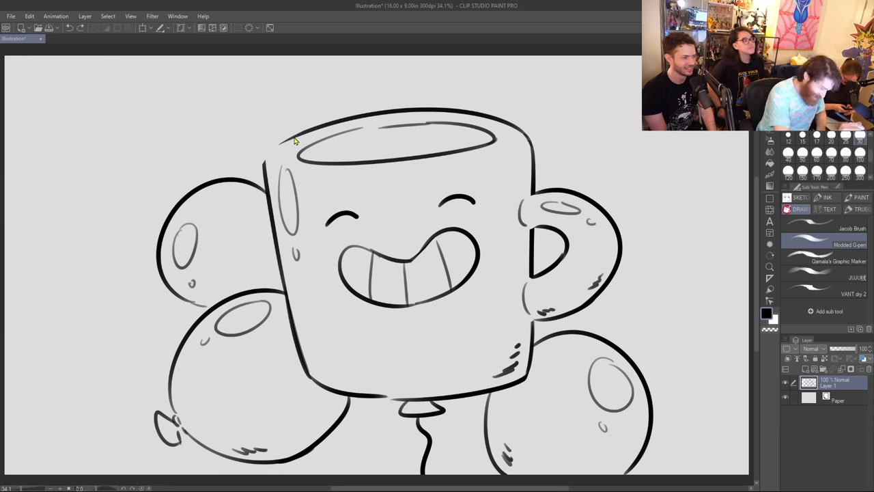
pyautogui.hotkey('ctrl', 'z')
pyautogui.moveTo(267, 175); pyautogui.dragTo(307, 134)
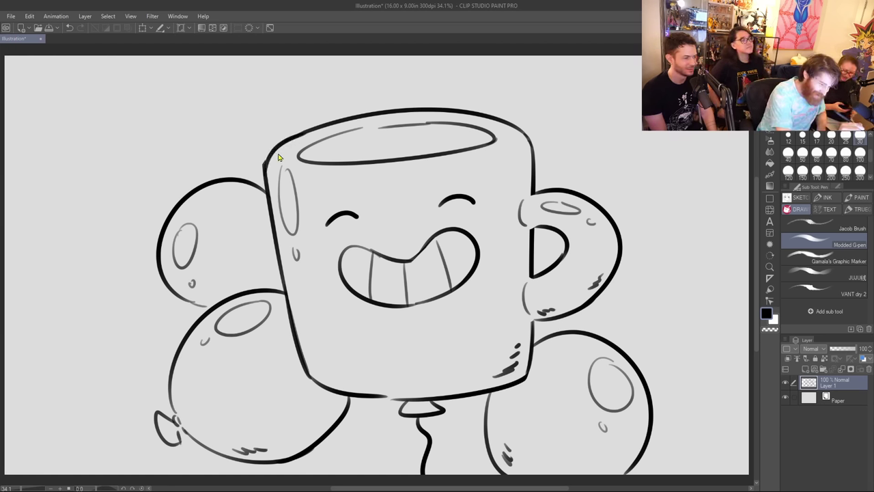
pyautogui.hotkey('ctrl', 'z')
pyautogui.moveTo(265, 177); pyautogui.dragTo(303, 135)
pyautogui.hotkey('ctrl', 'z')
pyautogui.moveTo(264, 171); pyautogui.dragTo(308, 132)
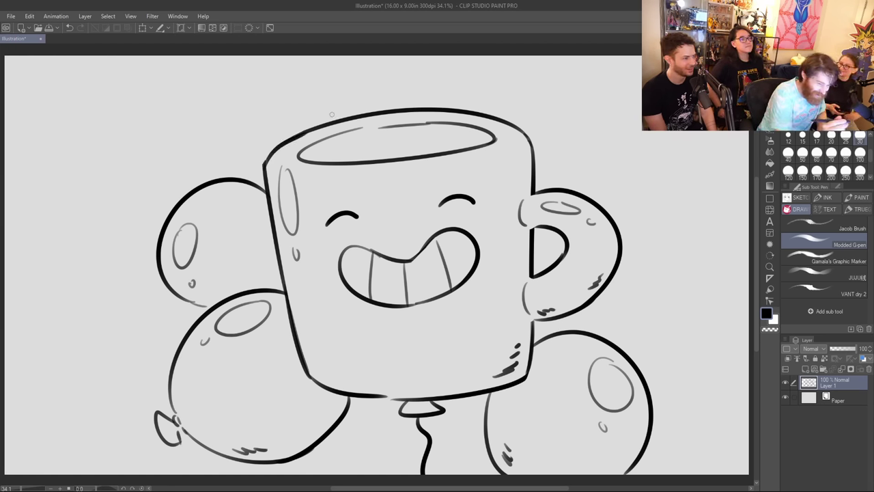
pyautogui.hotkey('ctrl', 'z')
pyautogui.moveTo(265, 178); pyautogui.dragTo(309, 133)
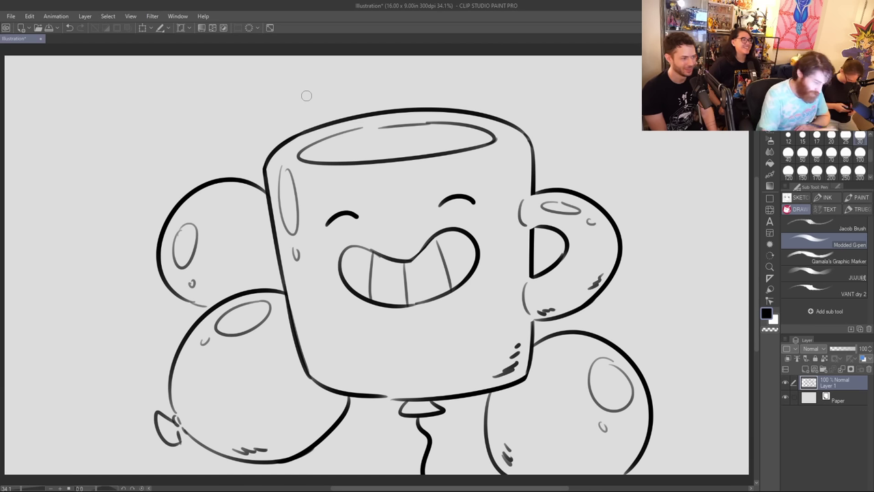
# Step: Draw partly cropped balloons at the canvas's left edge and upper right corner, with shine marks and a knot on the upper one
pyautogui.moveTo(20, 268)
pyautogui.mouseDown()
pyautogui.moveTo(114, 336)
pyautogui.moveTo(99, 463)
pyautogui.mouseUp()
pyautogui.moveTo(38, 300)
pyautogui.mouseDown()
pyautogui.moveTo(78, 349)
pyautogui.moveTo(41, 298)
pyautogui.mouseUp()
pyautogui.moveTo(82, 369); pyautogui.dragTo(84, 372)
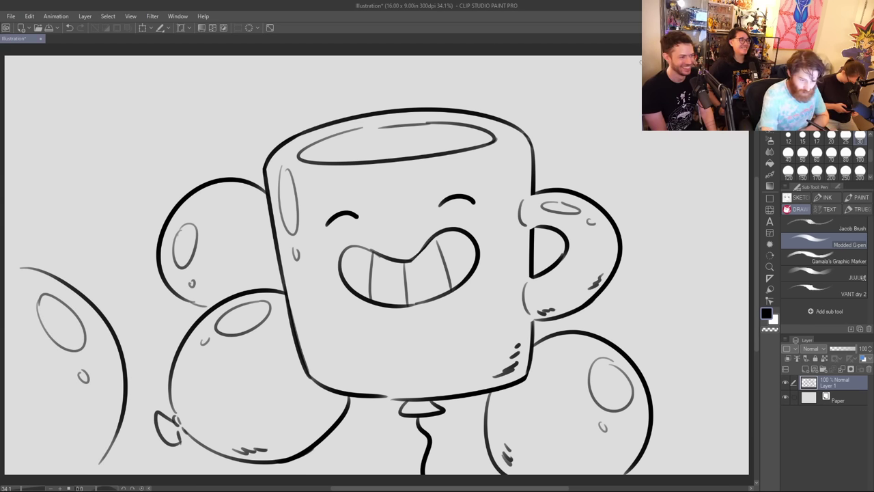
pyautogui.moveTo(639, 60)
pyautogui.mouseDown()
pyautogui.moveTo(774, 250)
pyautogui.moveTo(734, 250)
pyautogui.moveTo(748, 272)
pyautogui.mouseUp()
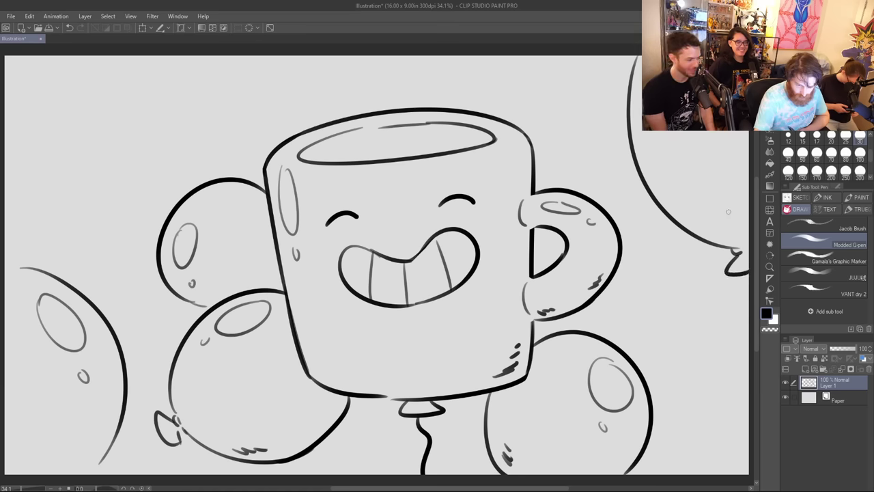
pyautogui.moveTo(675, 165); pyautogui.dragTo(674, 170)
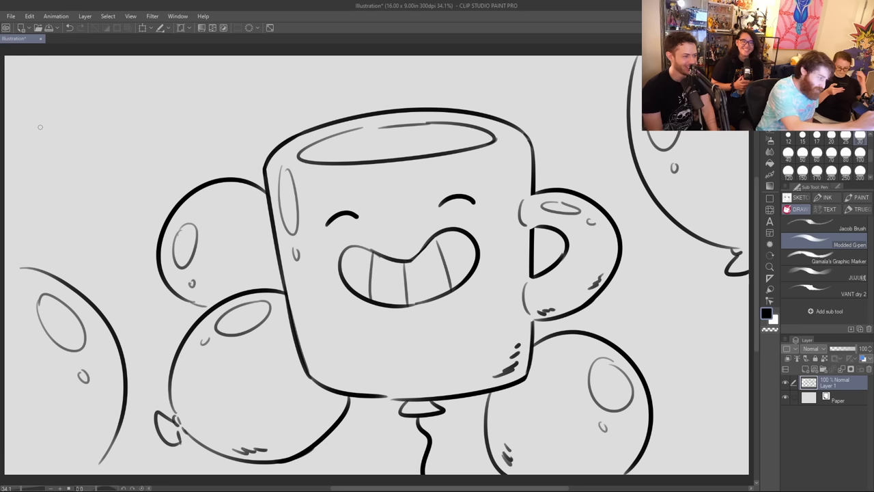
# Step: Draw a cropped balloon in the canvas's upper left corner with a knot at its right end and hatching along its bottom
pyautogui.moveTo(15, 186)
pyautogui.mouseDown()
pyautogui.moveTo(59, 193)
pyautogui.moveTo(188, 68)
pyautogui.mouseUp()
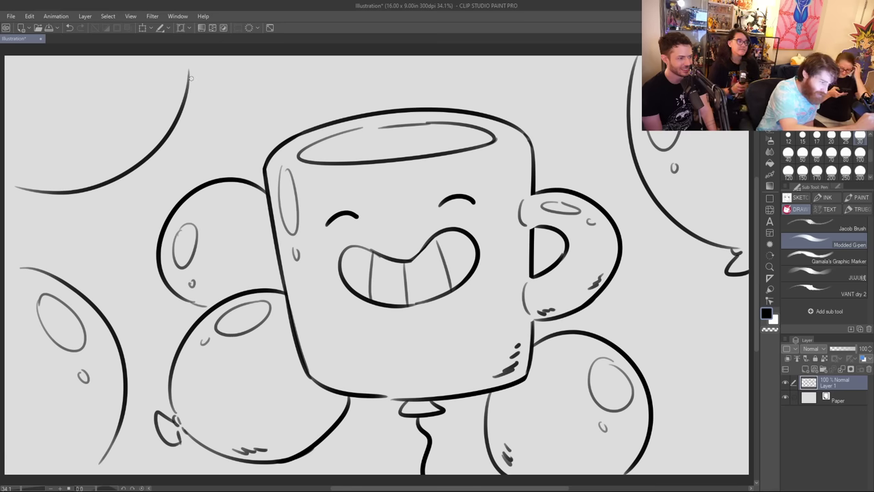
pyautogui.moveTo(190, 73); pyautogui.dragTo(210, 56)
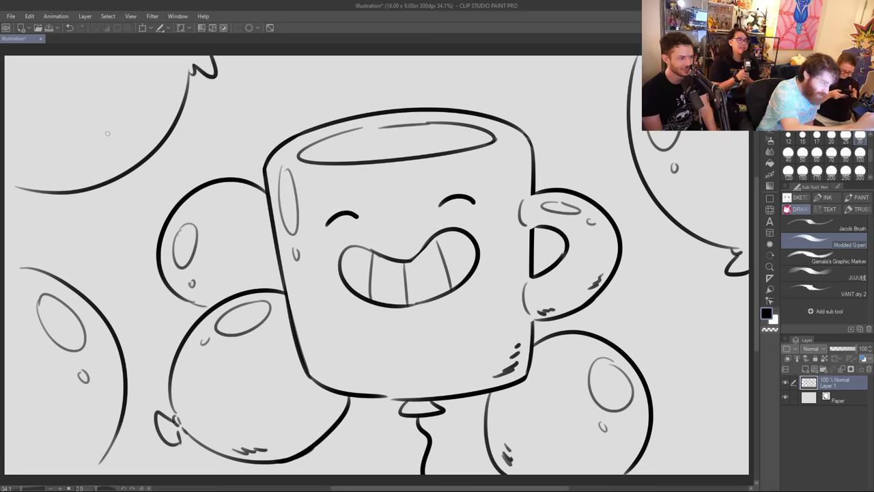
pyautogui.moveTo(41, 177); pyautogui.dragTo(85, 176)
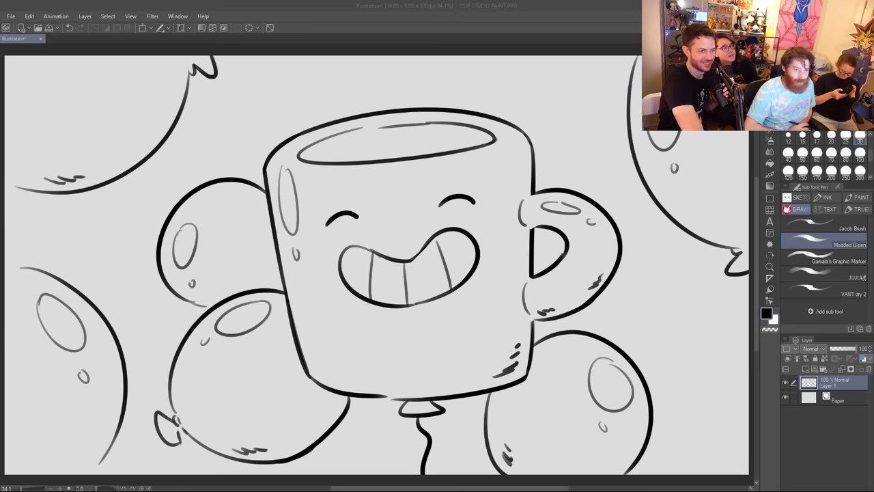
pyautogui.click(311, 50)
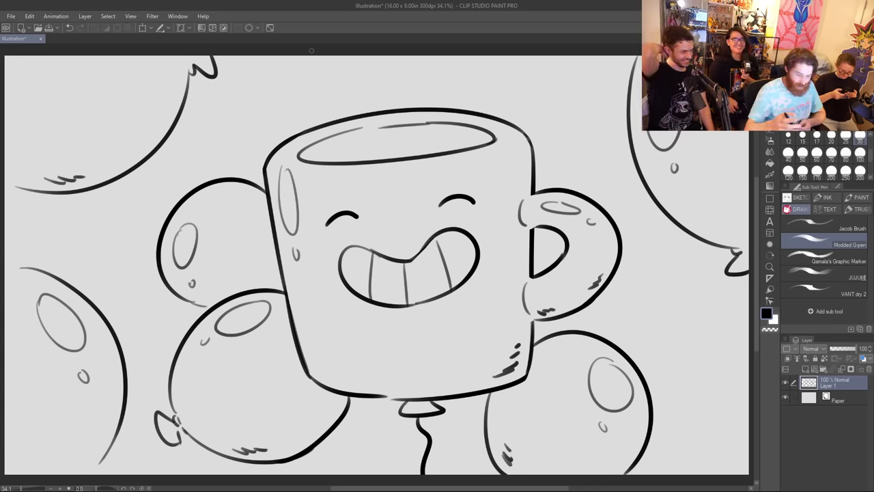
# Step: Draw a balloon with shine marks behind the lower right one and fill the gap between the two lower left balloons with an arc
pyautogui.moveTo(621, 351); pyautogui.dragTo(749, 298)
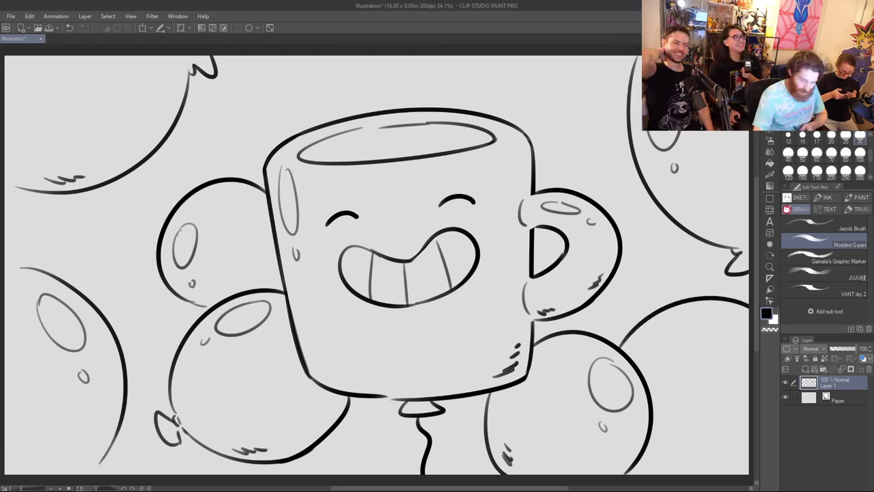
pyautogui.moveTo(692, 315)
pyautogui.mouseDown()
pyautogui.moveTo(668, 322)
pyautogui.moveTo(713, 318)
pyautogui.mouseUp()
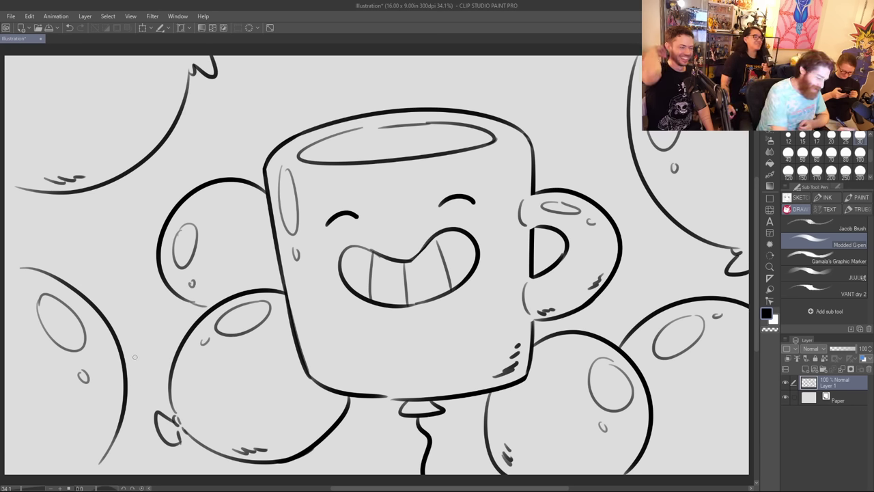
pyautogui.moveTo(125, 358); pyautogui.dragTo(171, 364)
pyautogui.hotkey('ctrl', 'z')
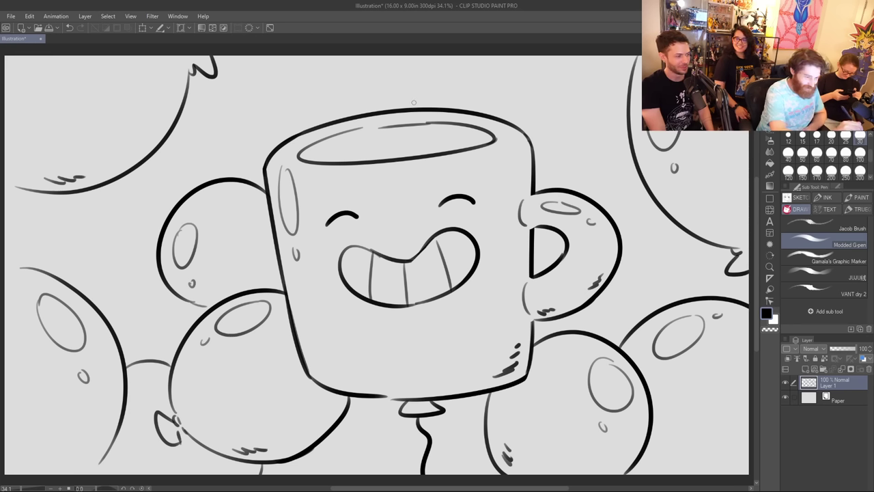
# Step: Draw a balloon behind the mug's upper right side and handle, tucked behind the corner balloon, with a small shine mark
pyautogui.moveTo(452, 106); pyautogui.dragTo(560, 56)
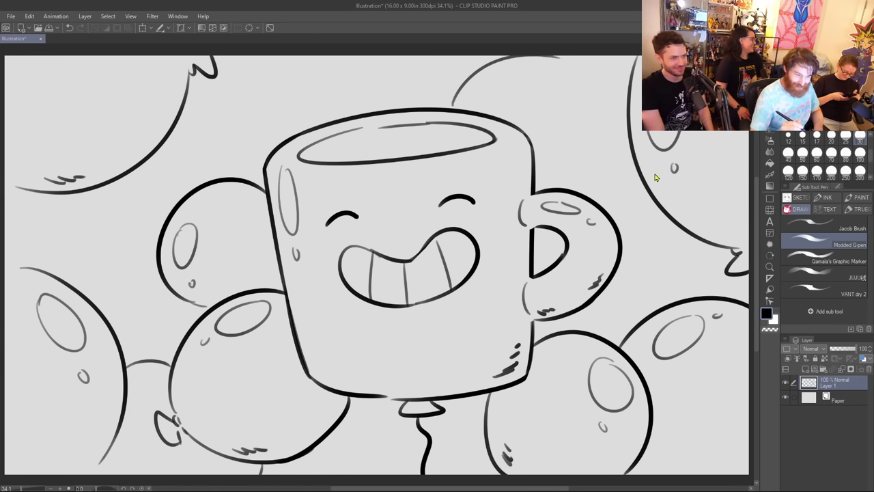
pyautogui.hotkey('ctrl', 'z')
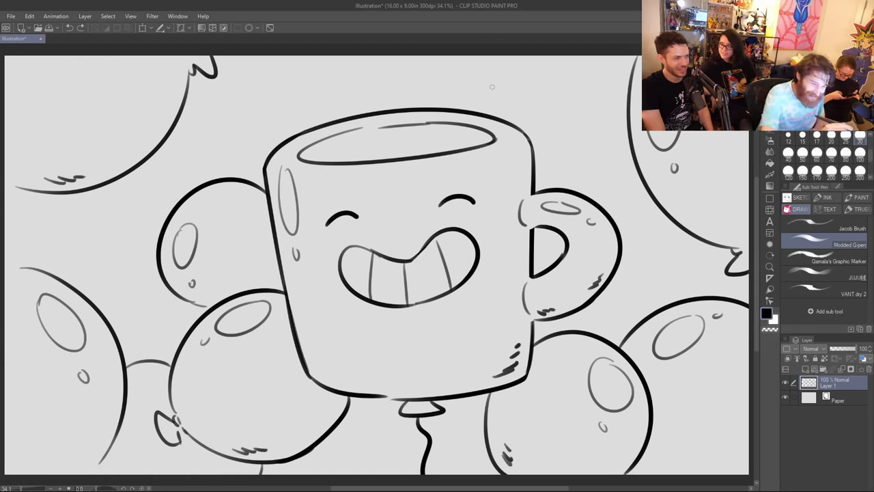
pyautogui.moveTo(461, 106); pyautogui.dragTo(480, 56)
pyautogui.moveTo(582, 194); pyautogui.dragTo(639, 136)
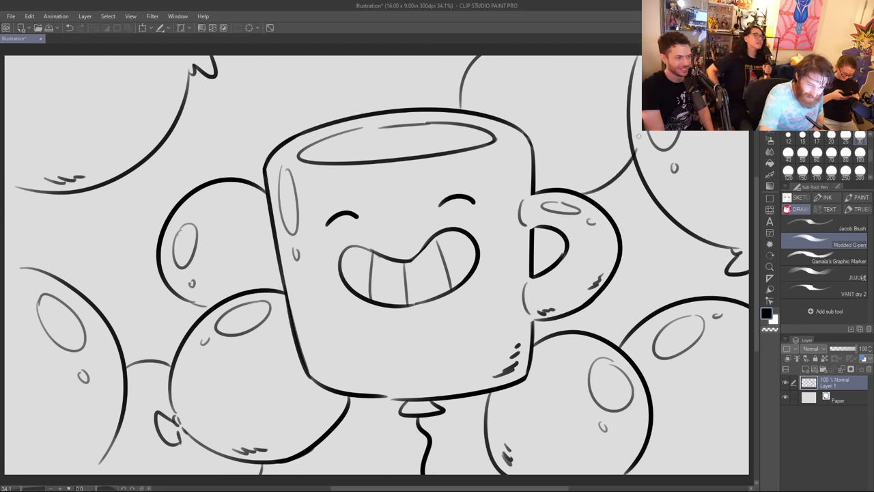
pyautogui.moveTo(500, 63); pyautogui.dragTo(507, 64)
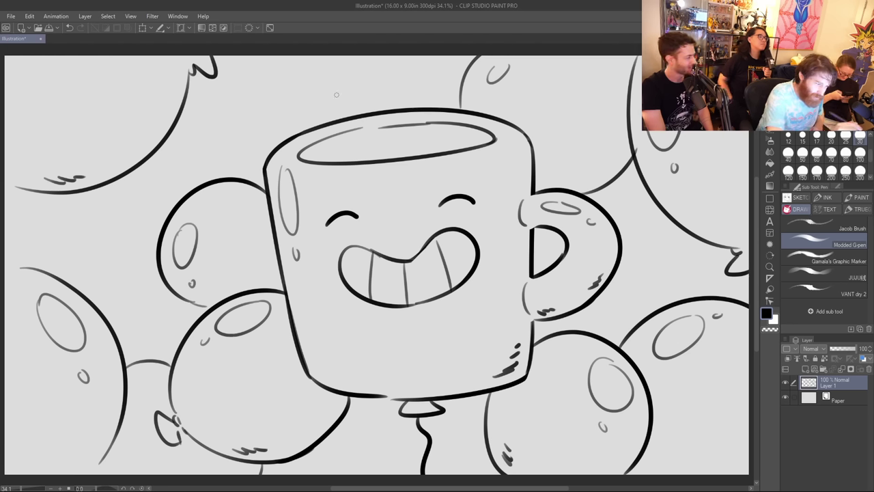
# Step: Draw two arcs of another balloon filling the gap behind the left-side balloons, above and below the middle one
pyautogui.moveTo(157, 153); pyautogui.dragTo(183, 198)
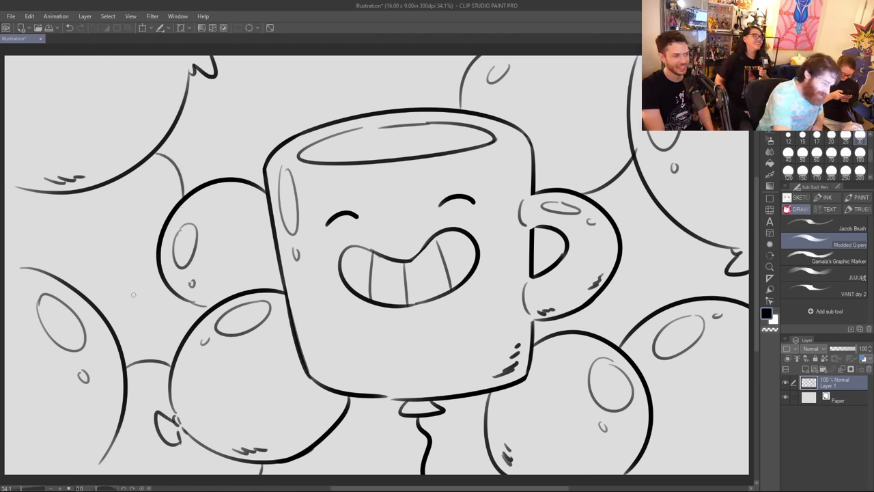
pyautogui.hotkey('ctrl', 'z')
pyautogui.moveTo(157, 154); pyautogui.dragTo(183, 200)
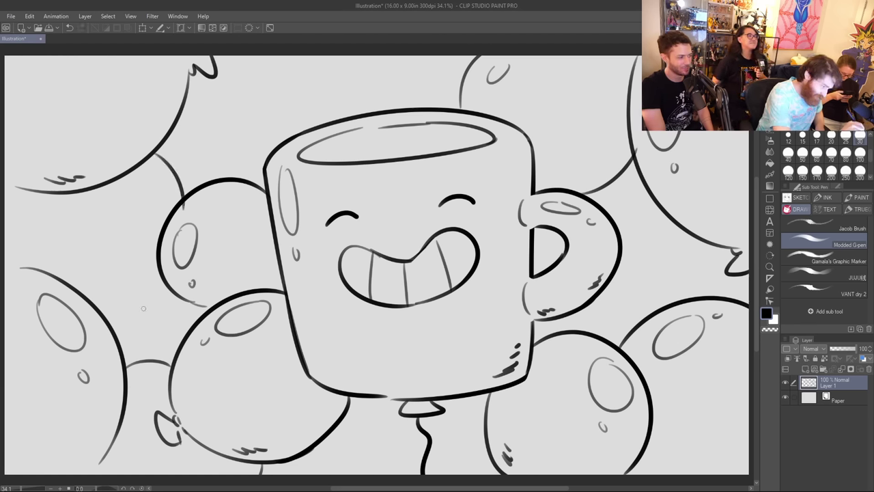
pyautogui.moveTo(118, 336); pyautogui.dragTo(168, 274)
pyautogui.hotkey('ctrl', 'z')
pyautogui.moveTo(114, 329); pyautogui.dragTo(167, 286)
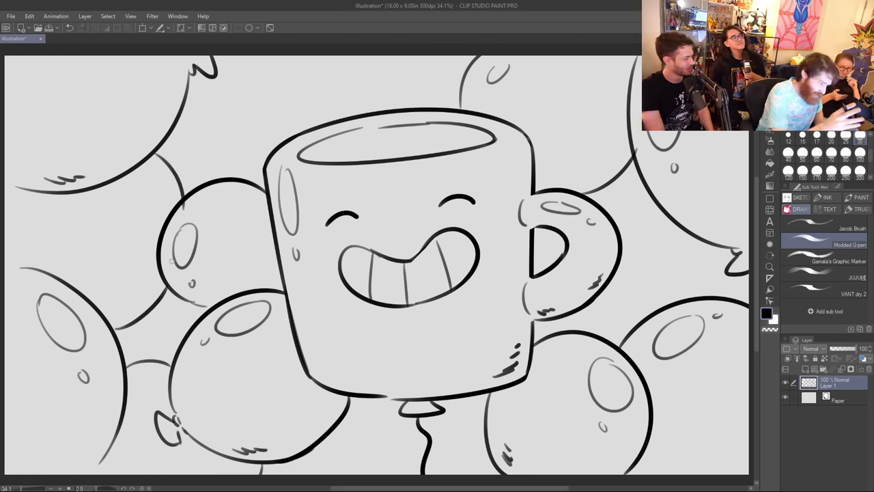
pyautogui.scroll(-2, 188, 217)
pyautogui.scroll(2, 205, 195)
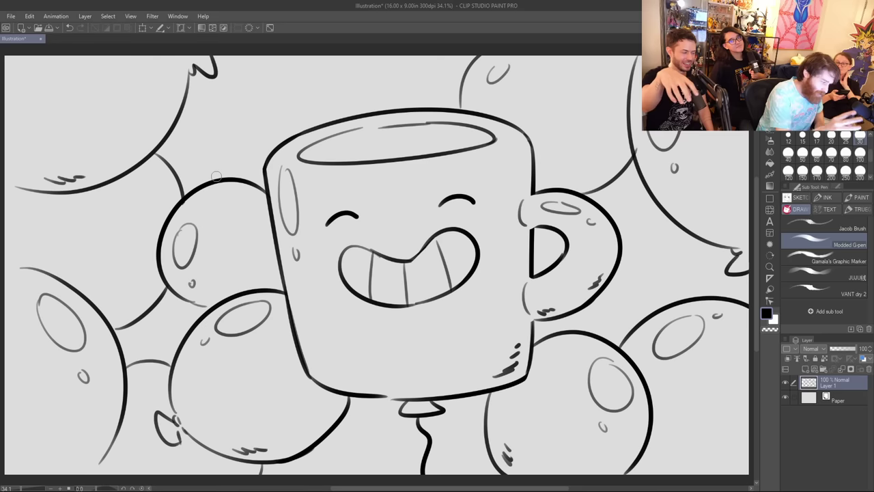
# Step: Draw a balloon arc filling the gap beside the mug's handle, with a short piece of its edge below the handle
pyautogui.scroll(-2, 216, 176)
pyautogui.scroll(2, 627, 236)
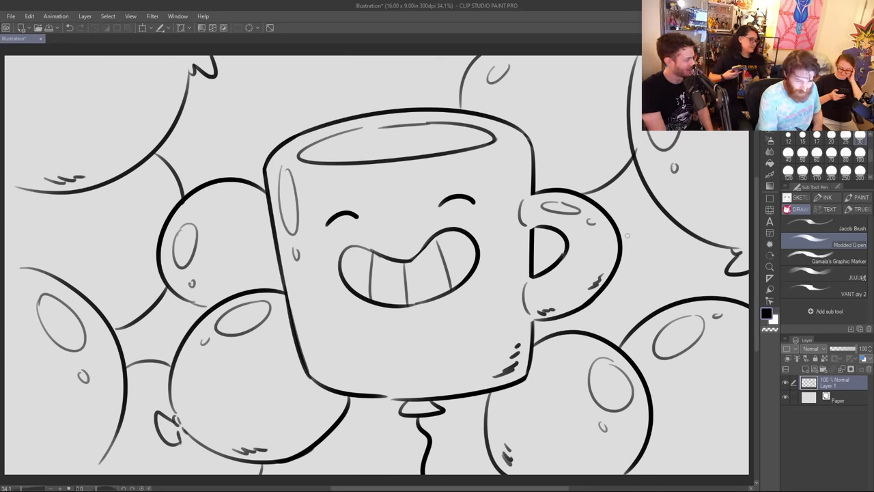
pyautogui.moveTo(620, 238); pyautogui.dragTo(677, 220)
pyautogui.moveTo(584, 307); pyautogui.dragTo(585, 331)
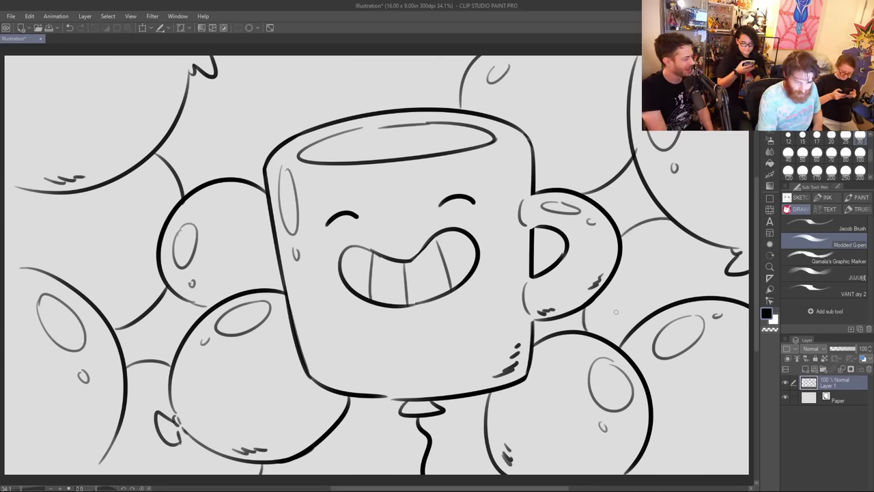
pyautogui.moveTo(267, 57); pyautogui.dragTo(293, 135)
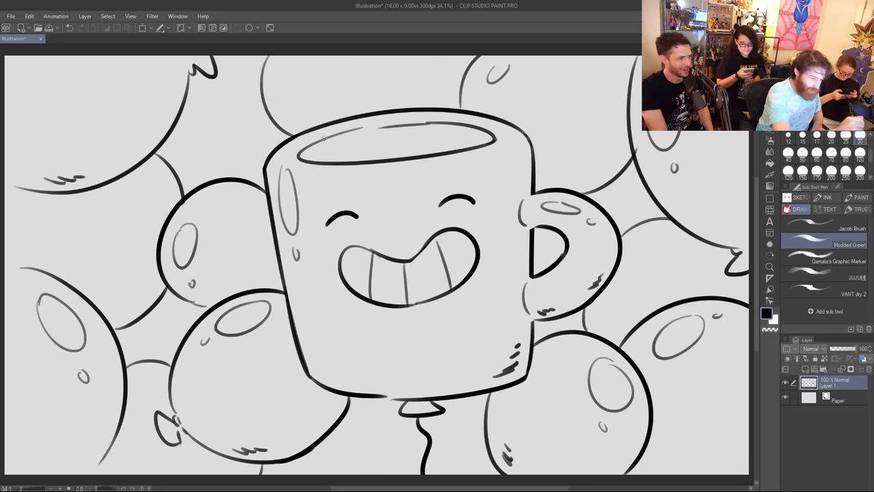
pyautogui.moveTo(443, 108); pyautogui.dragTo(441, 46)
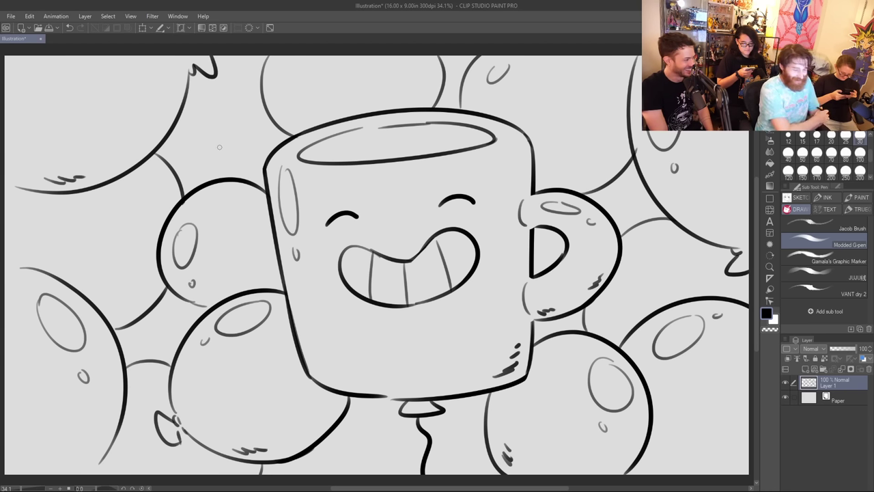
pyautogui.hotkey('ctrl', 'z')
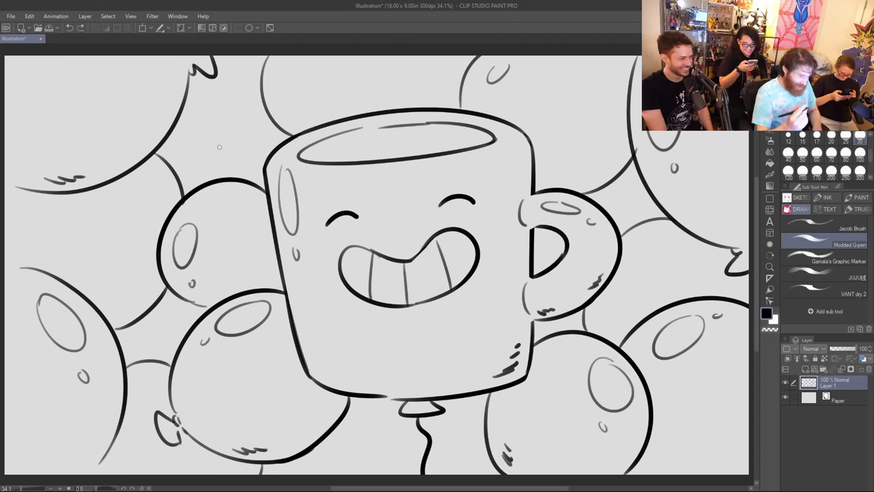
pyautogui.hotkey('ctrl', 'z')
# Step: Draw the lower arc of a cropped balloon between the upper left corner balloon and the mug's rim
pyautogui.moveTo(187, 114); pyautogui.dragTo(345, 61)
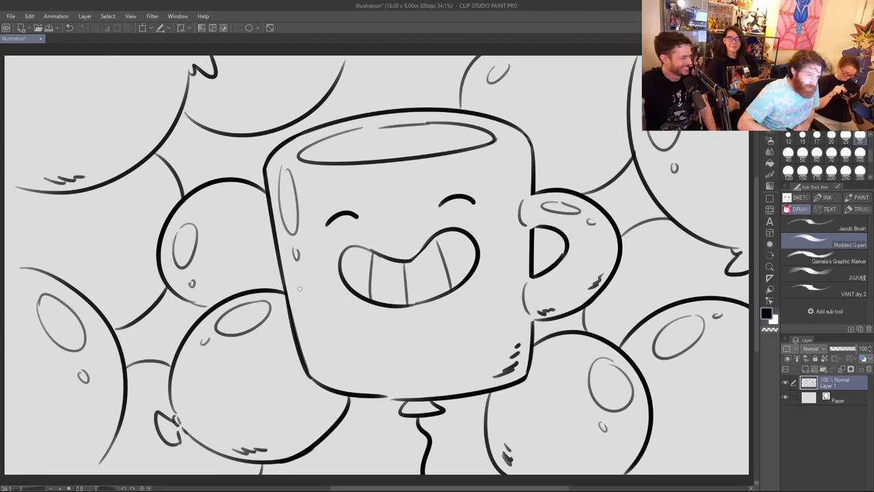
# Step: Erase the lower right balloon's shine marks and hatching, and draw short curved hair strokes along its upper edge
pyautogui.moveTo(590, 362)
pyautogui.mouseDown()
pyautogui.moveTo(593, 382)
pyautogui.moveTo(618, 362)
pyautogui.moveTo(627, 403)
pyautogui.moveTo(600, 427)
pyautogui.mouseUp()
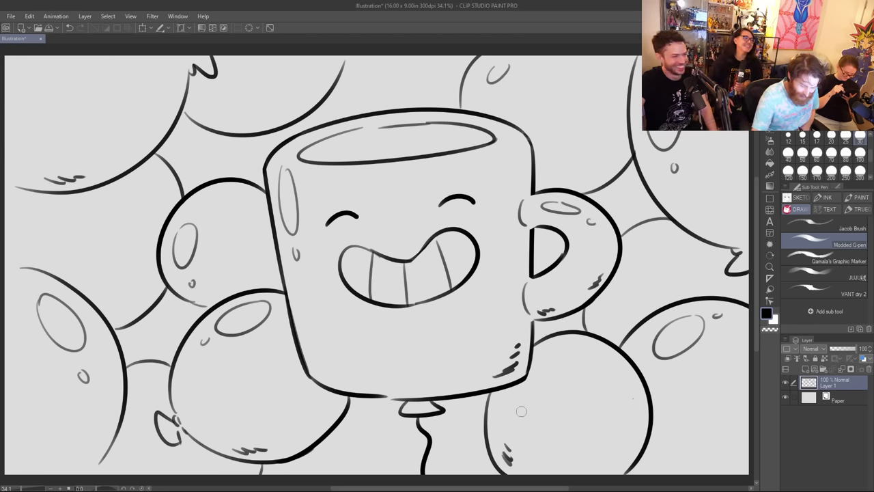
pyautogui.moveTo(509, 448); pyautogui.dragTo(514, 459)
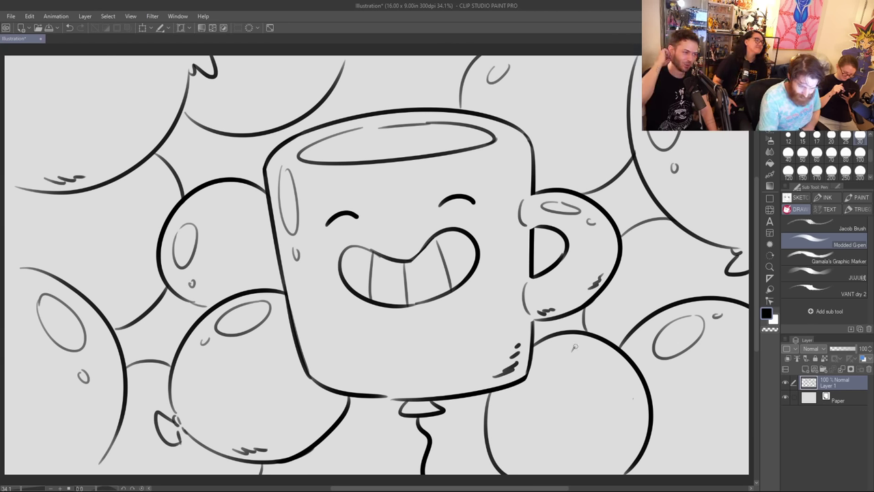
pyautogui.moveTo(575, 347)
pyautogui.mouseDown()
pyautogui.moveTo(590, 336)
pyautogui.moveTo(607, 344)
pyautogui.moveTo(610, 363)
pyautogui.moveTo(624, 354)
pyautogui.mouseUp()
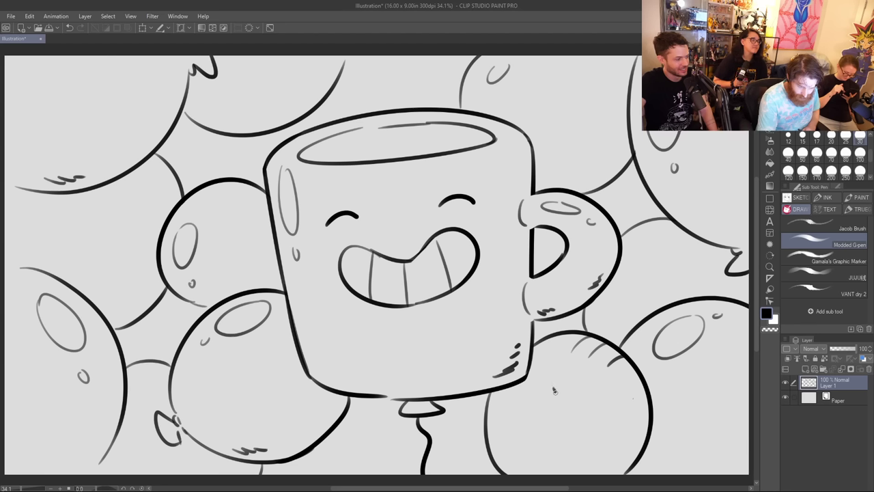
# Step: Draw a nose, two half-closed eyes and a short mouth line on the lower right balloon
pyautogui.moveTo(555, 390); pyautogui.dragTo(548, 423)
pyautogui.moveTo(523, 386); pyautogui.dragTo(598, 406)
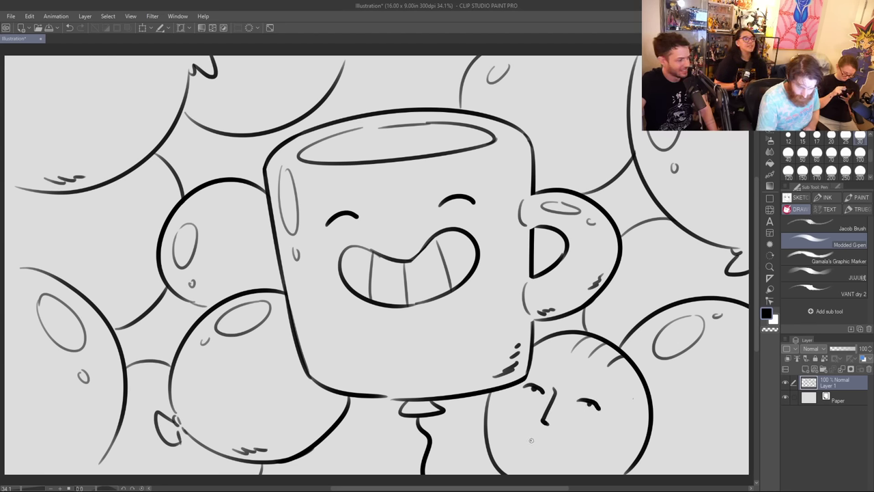
pyautogui.moveTo(530, 440); pyautogui.dragTo(551, 444)
pyautogui.hotkey('ctrl', 'z')
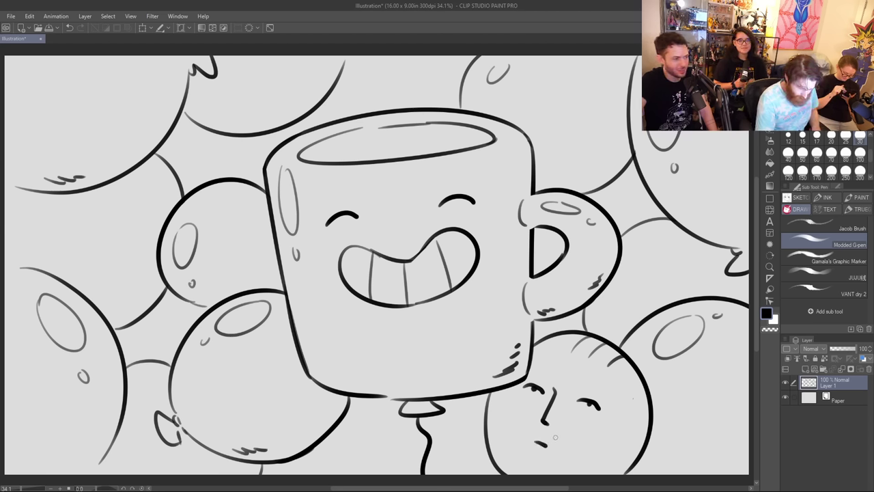
# Step: Add curved eyebrows above both eyes of the balloon face and small lip strokes around its mouth
pyautogui.moveTo(584, 386); pyautogui.dragTo(609, 400)
pyautogui.hotkey('ctrl', 'z')
pyautogui.moveTo(584, 390); pyautogui.dragTo(611, 402)
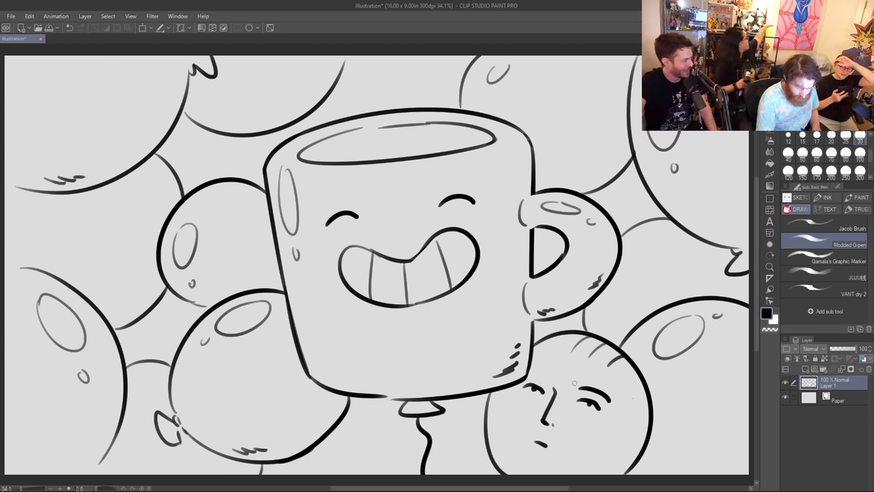
pyautogui.moveTo(533, 380); pyautogui.dragTo(552, 377)
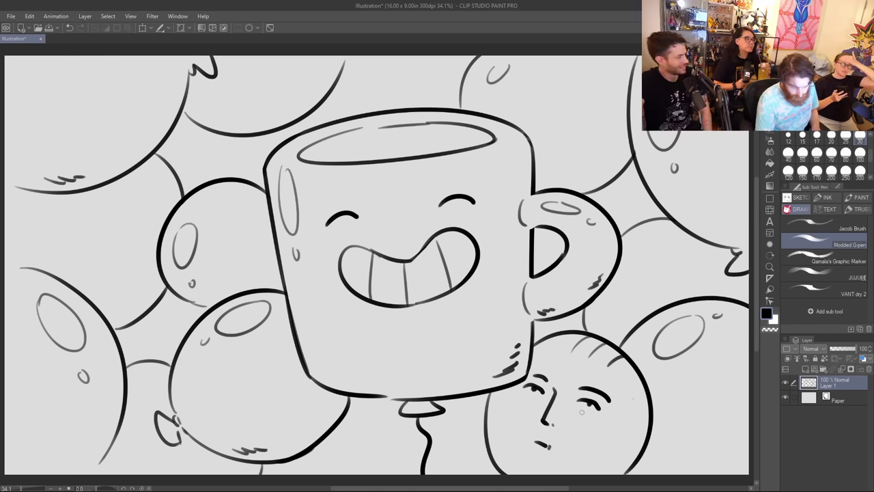
pyautogui.moveTo(536, 445); pyautogui.dragTo(545, 451)
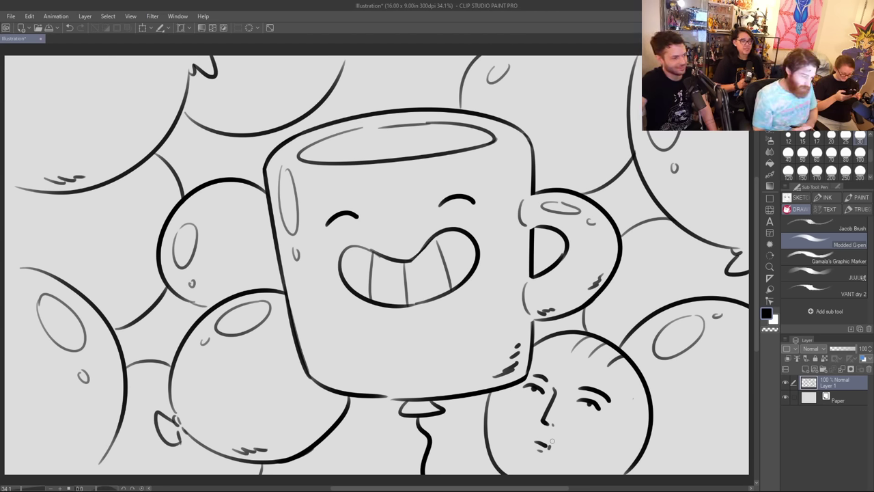
# Step: Replace the shine marks on the balloon beside the mug's left side with a plain oval over its lower left edge and a short line below
pyautogui.moveTo(188, 239)
pyautogui.mouseDown()
pyautogui.moveTo(174, 252)
pyautogui.moveTo(189, 280)
pyautogui.moveTo(202, 271)
pyautogui.moveTo(175, 265)
pyautogui.moveTo(211, 265)
pyautogui.moveTo(201, 245)
pyautogui.moveTo(181, 252)
pyautogui.moveTo(214, 243)
pyautogui.moveTo(183, 250)
pyautogui.moveTo(212, 256)
pyautogui.mouseUp()
pyautogui.hotkey('ctrl', 'z')
pyautogui.moveTo(182, 299); pyautogui.dragTo(207, 308)
pyautogui.hotkey('ctrl', 'z')
pyautogui.moveTo(179, 265); pyautogui.dragTo(182, 262)
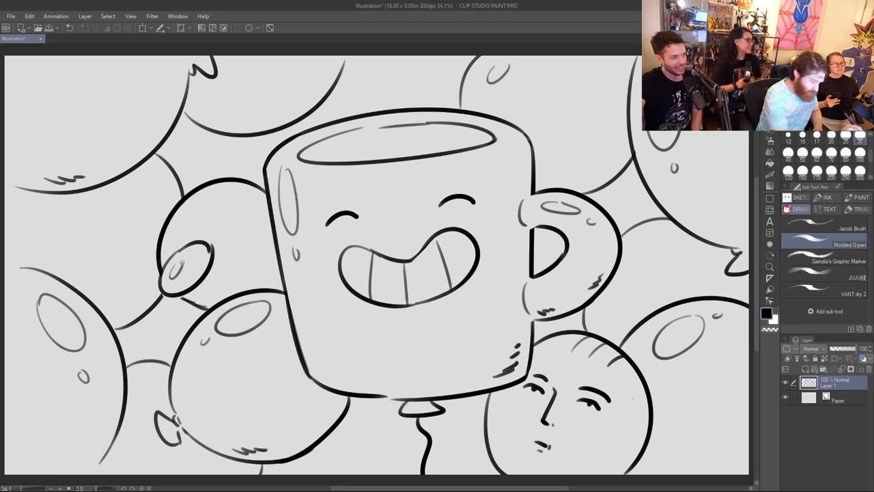
pyautogui.hotkey('ctrl', 'z')
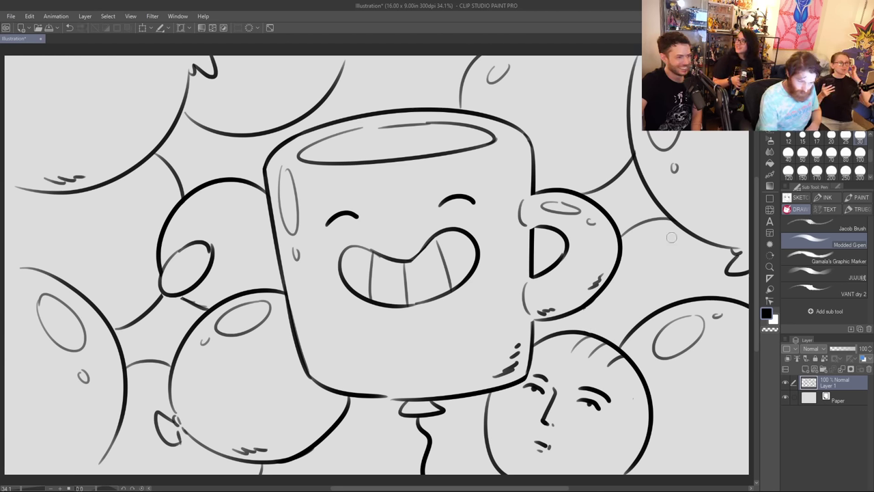
# Step: Redraw the short balloon edge between the handle and the lower right balloon, and erase the far left balloon's shine marks
pyautogui.moveTo(577, 329); pyautogui.dragTo(582, 310)
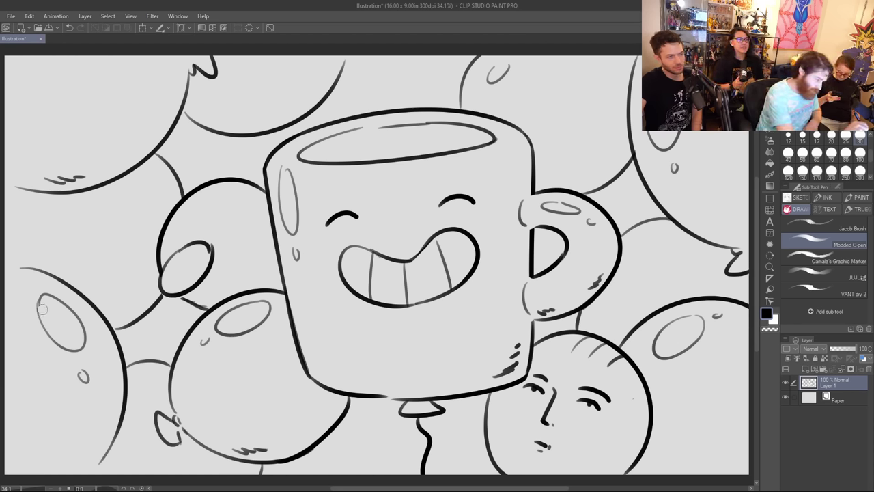
pyautogui.moveTo(39, 305)
pyautogui.mouseDown()
pyautogui.moveTo(68, 351)
pyautogui.moveTo(42, 298)
pyautogui.moveTo(82, 343)
pyautogui.moveTo(82, 357)
pyautogui.moveTo(70, 353)
pyautogui.mouseUp()
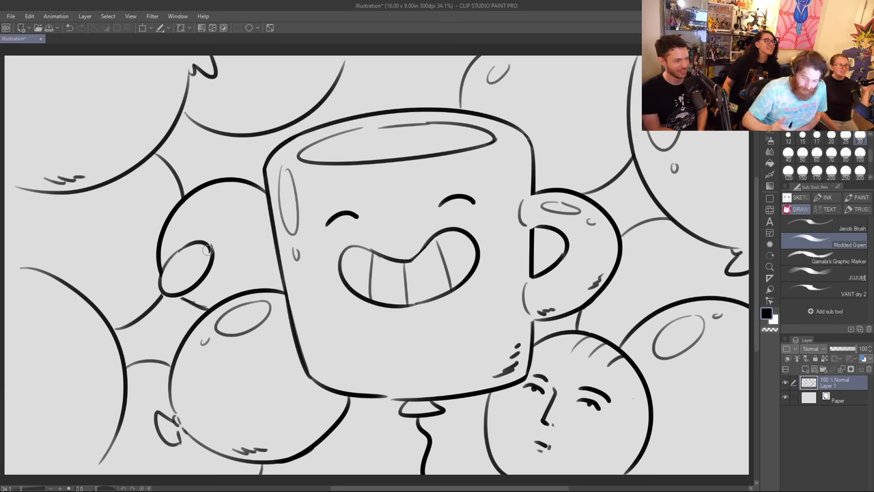
# Step: Hide Layer 1 and add a new empty layer above it
pyautogui.click(785, 382)
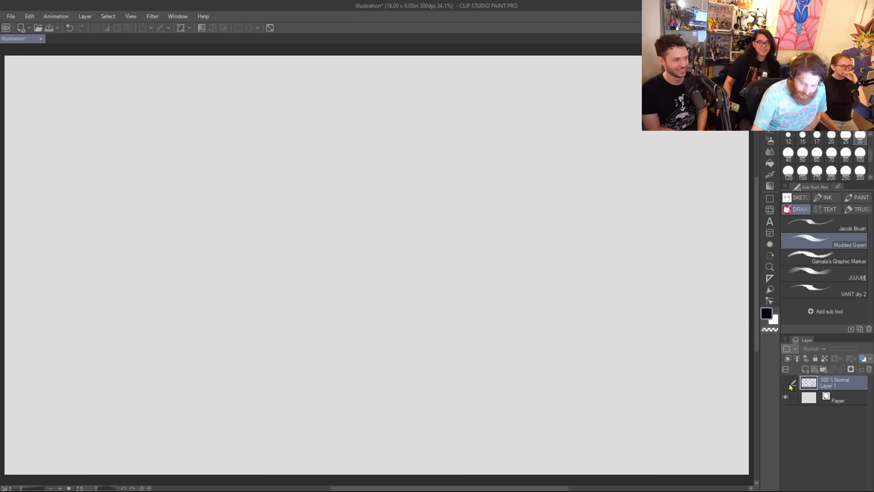
pyautogui.click(807, 369)
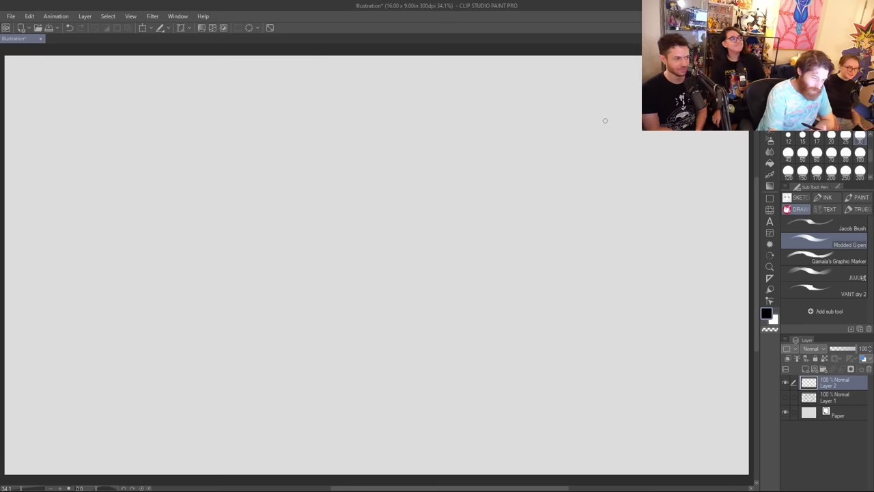
# Step: Draw a shark's long curved head and back line, with a dorsal fin ending in a small notch
pyautogui.moveTo(538, 115); pyautogui.dragTo(431, 182)
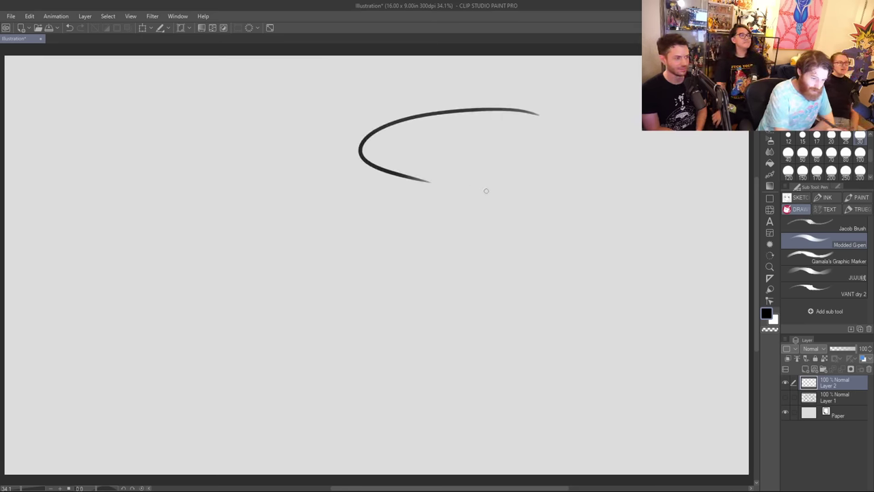
pyautogui.hotkey('ctrl', 'z')
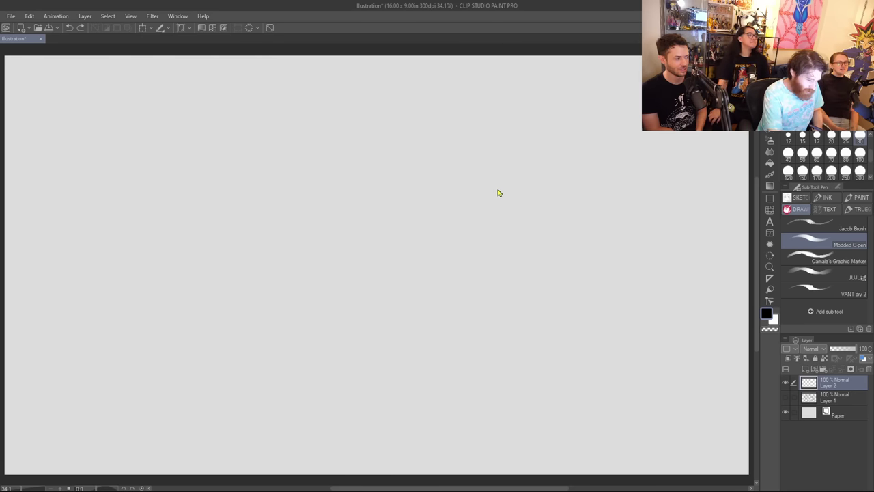
pyautogui.moveTo(352, 116)
pyautogui.mouseDown()
pyautogui.moveTo(585, 124)
pyautogui.moveTo(653, 107)
pyautogui.mouseUp()
pyautogui.hotkey('ctrl', 'z')
pyautogui.moveTo(553, 116); pyautogui.dragTo(654, 90)
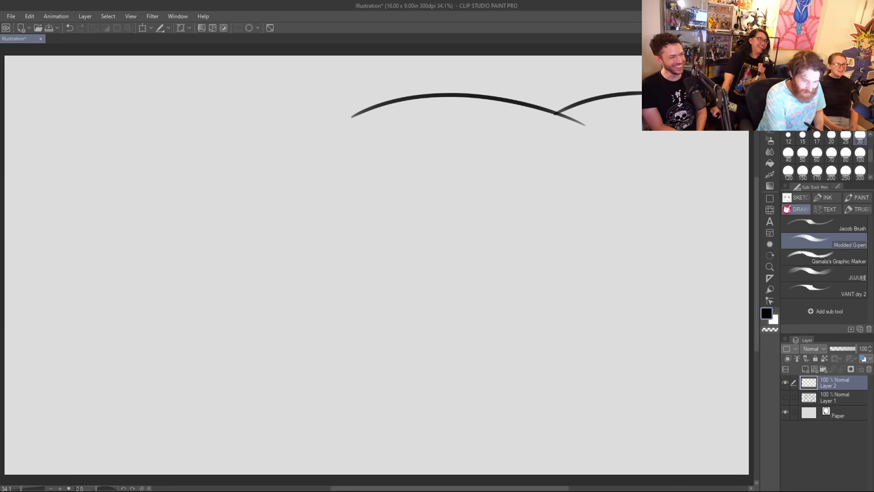
pyautogui.hotkey('ctrl', 'z')
pyautogui.moveTo(541, 114); pyautogui.dragTo(654, 89)
pyautogui.moveTo(642, 127)
pyautogui.mouseDown()
pyautogui.moveTo(630, 146)
pyautogui.moveTo(621, 141)
pyautogui.mouseUp()
pyautogui.hotkey('ctrl', 'z')
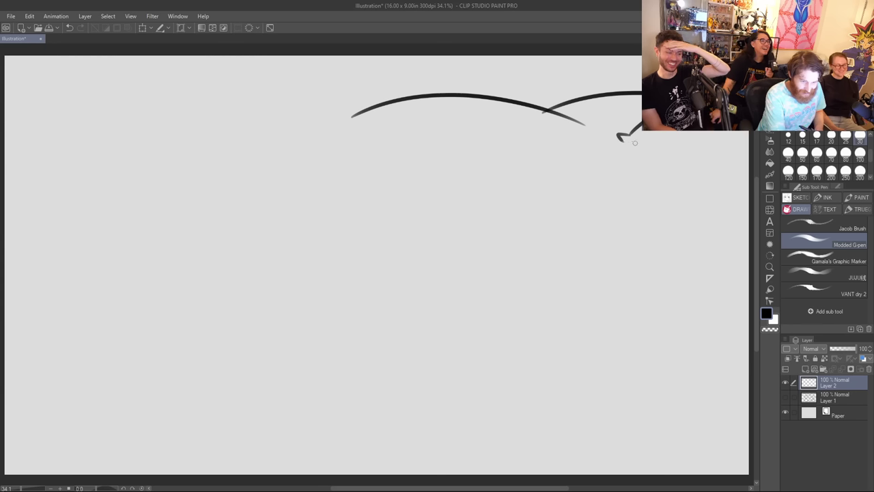
# Step: Draw the underside of the shark's snout in two strokes, and curve its back downward behind the dorsal fin
pyautogui.moveTo(351, 119); pyautogui.dragTo(376, 171)
pyautogui.hotkey('ctrl', 'z')
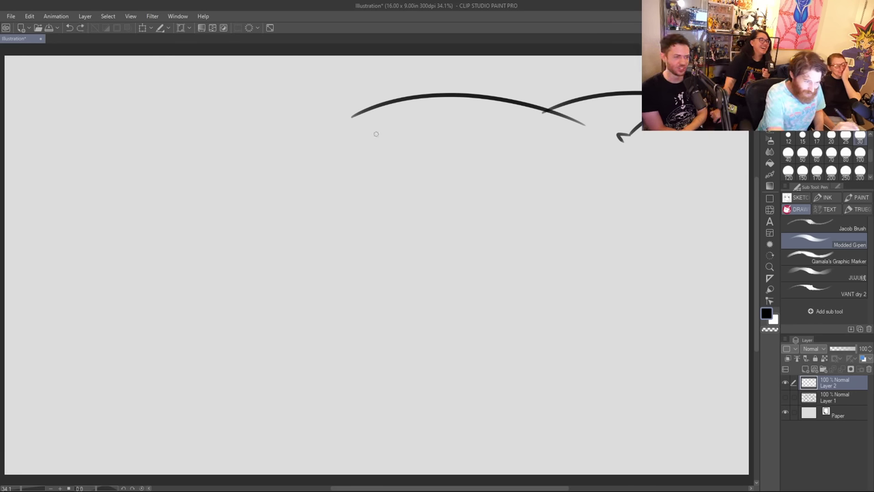
pyautogui.moveTo(348, 122); pyautogui.dragTo(412, 166)
pyautogui.hotkey('ctrl', 'z')
pyautogui.moveTo(352, 121)
pyautogui.mouseDown()
pyautogui.moveTo(395, 159)
pyautogui.moveTo(476, 205)
pyautogui.mouseUp()
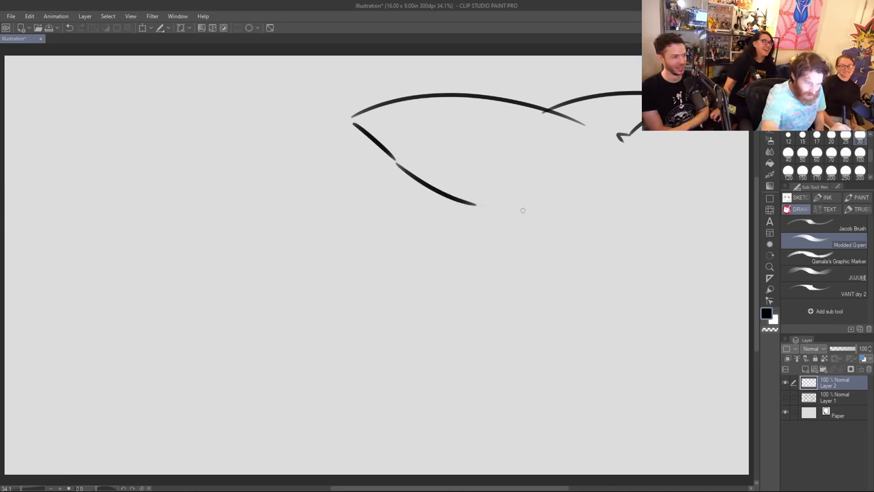
pyautogui.hotkey('ctrl', 'z')
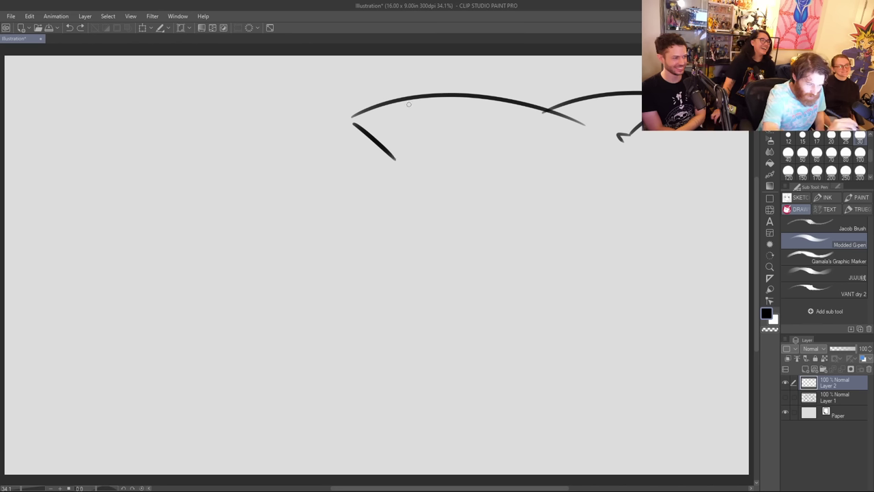
pyautogui.moveTo(403, 168); pyautogui.dragTo(482, 205)
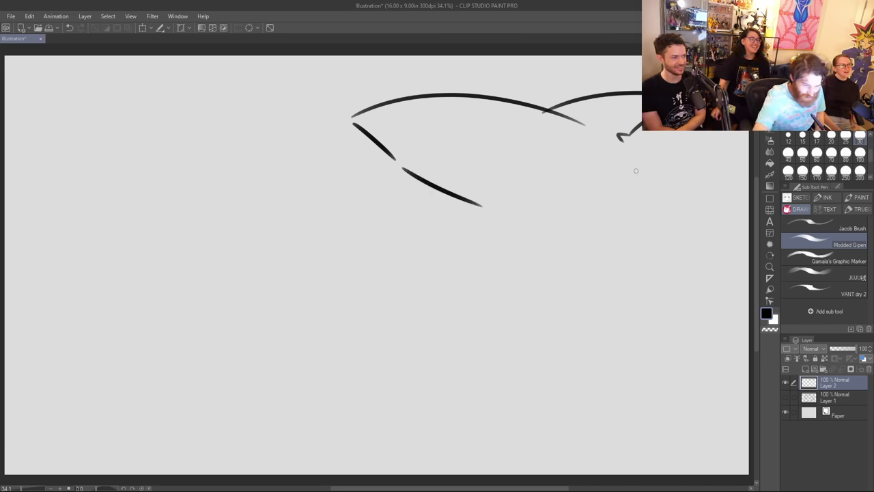
pyautogui.moveTo(619, 147); pyautogui.dragTo(662, 268)
# Step: Draw the shark's near pectoral fin as a downward-pointing V below the middle of its body
pyautogui.moveTo(506, 203); pyautogui.dragTo(545, 254)
pyautogui.hotkey('ctrl', 'z')
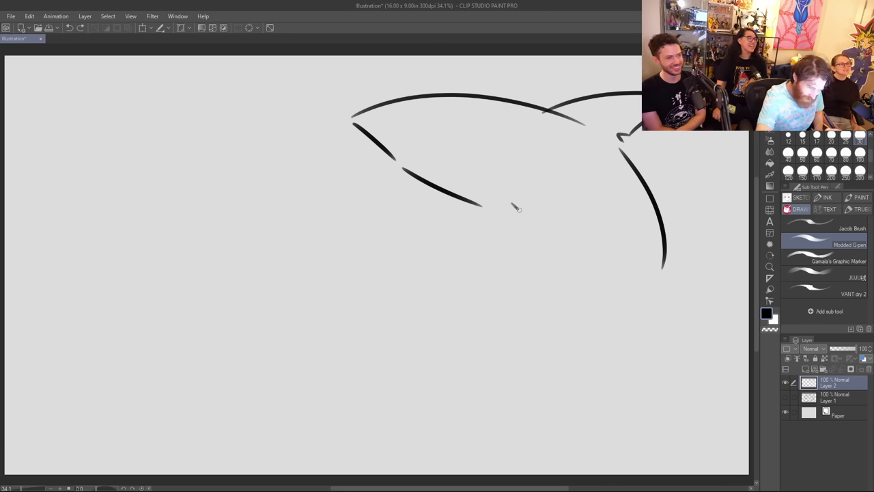
pyautogui.moveTo(513, 203)
pyautogui.mouseDown()
pyautogui.moveTo(572, 255)
pyautogui.moveTo(547, 203)
pyautogui.moveTo(583, 247)
pyautogui.mouseUp()
pyautogui.hotkey('ctrl', 'z')
pyautogui.hotkey('ctrl', 'z')
pyautogui.hotkey('ctrl', 'z')
pyautogui.moveTo(527, 203)
pyautogui.mouseDown()
pyautogui.moveTo(574, 249)
pyautogui.moveTo(565, 244)
pyautogui.moveTo(564, 208)
pyautogui.mouseUp()
pyautogui.hotkey('ctrl', 'z')
pyautogui.hotkey('ctrl', 'z')
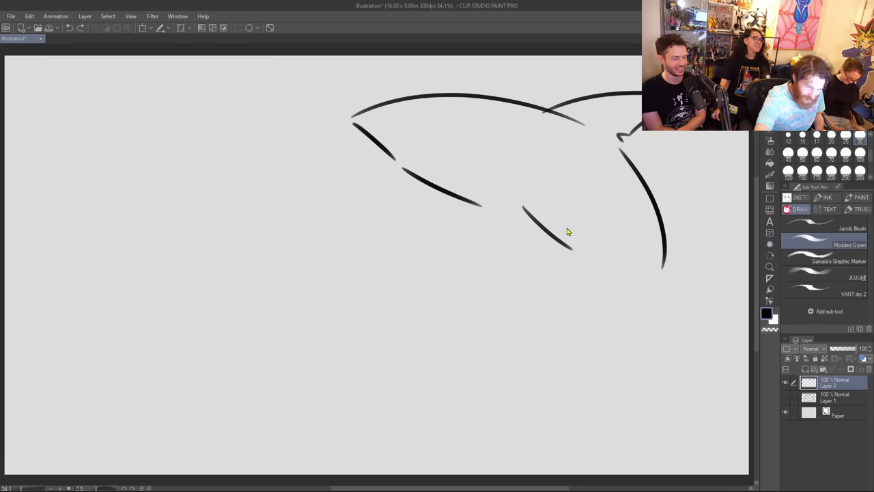
pyautogui.moveTo(567, 245); pyautogui.dragTo(563, 200)
pyautogui.hotkey('ctrl', 'z')
pyautogui.hotkey('ctrl', 'z')
pyautogui.hotkey('ctrl', 'z')
# Step: Draw the small far-side fin under the shark's head and continue the belly line to the near pectoral fin
pyautogui.moveTo(464, 201); pyautogui.dragTo(496, 244)
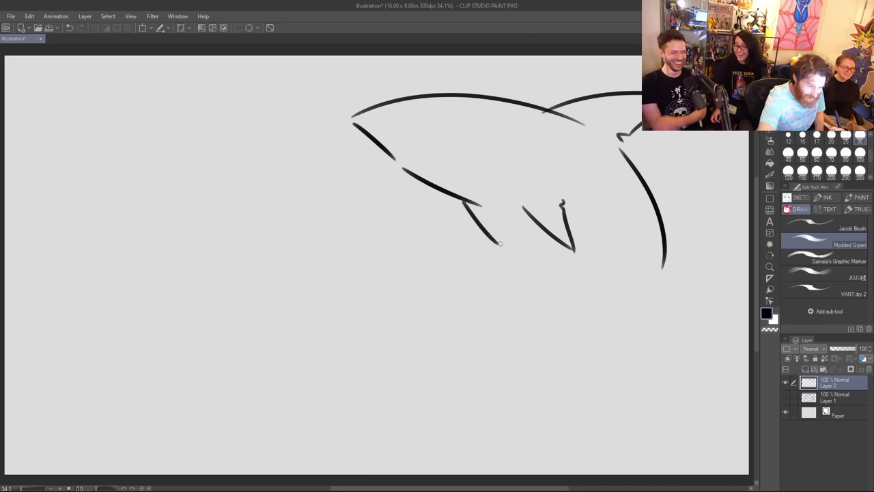
pyautogui.hotkey('ctrl', 'z')
pyautogui.moveTo(464, 201)
pyautogui.mouseDown()
pyautogui.moveTo(472, 226)
pyautogui.moveTo(485, 213)
pyautogui.moveTo(529, 227)
pyautogui.mouseUp()
# Step: Draw both sides of the shark's rear body, tapering downward from the pectoral fin and the back toward the tail
pyautogui.moveTo(584, 257); pyautogui.dragTo(607, 295)
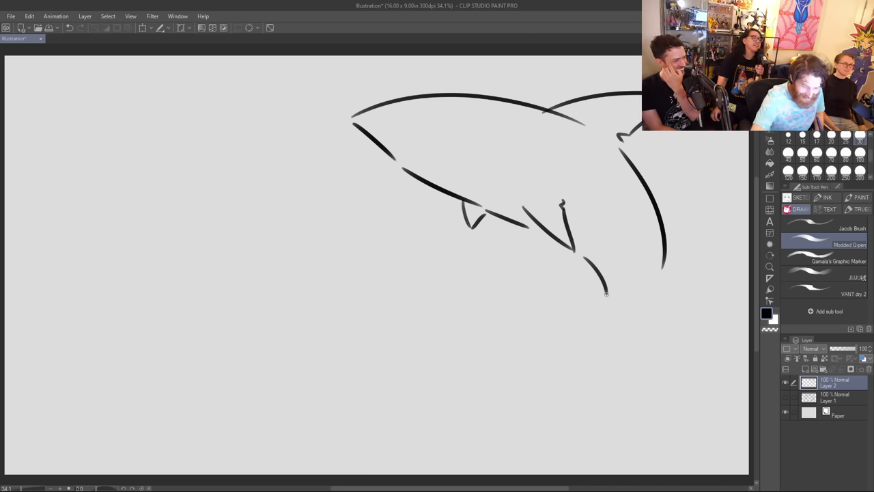
pyautogui.moveTo(666, 261); pyautogui.dragTo(639, 326)
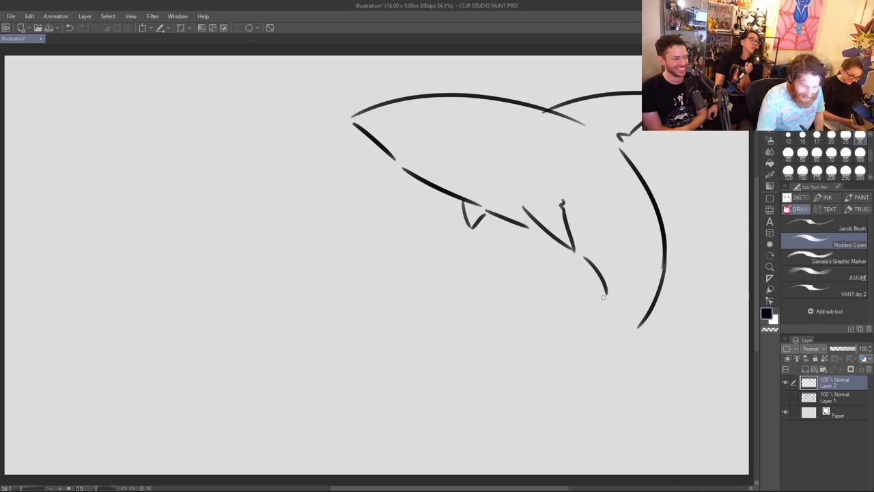
pyautogui.moveTo(607, 290); pyautogui.dragTo(600, 322)
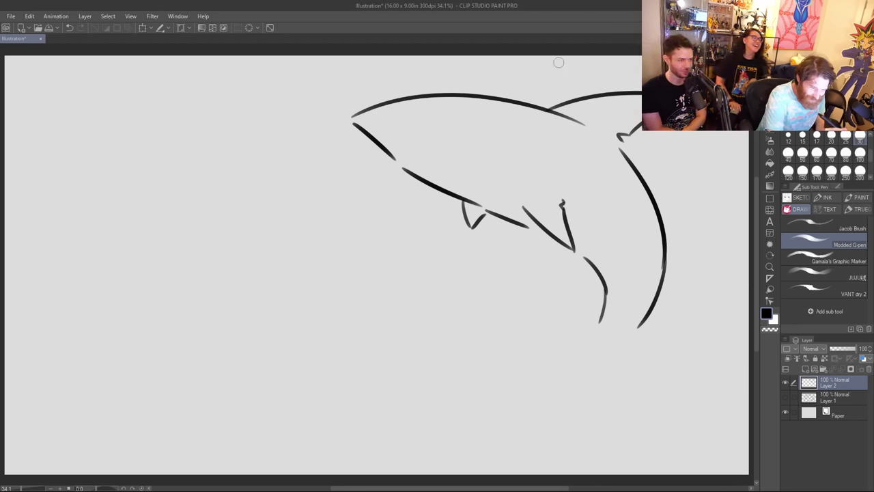
# Step: Draw three curved gill slits on the shark's side, ahead of the near pectoral fin
pyautogui.moveTo(476, 183)
pyautogui.mouseDown()
pyautogui.moveTo(489, 158)
pyautogui.moveTo(499, 163)
pyautogui.mouseUp()
pyautogui.moveTo(497, 196); pyautogui.dragTo(507, 168)
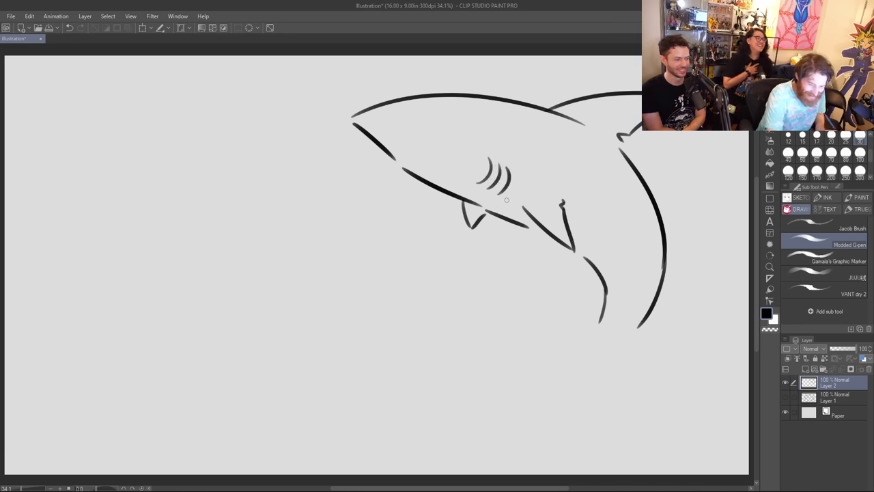
# Step: Add a fourth curved gill slit behind the other three and a solid dot eye on the shark's head
pyautogui.moveTo(507, 200); pyautogui.dragTo(518, 175)
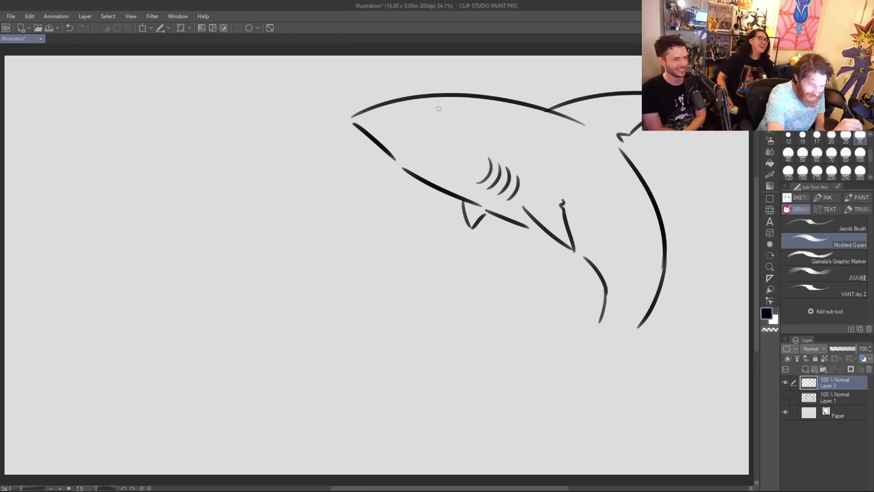
pyautogui.moveTo(428, 116); pyautogui.dragTo(429, 118)
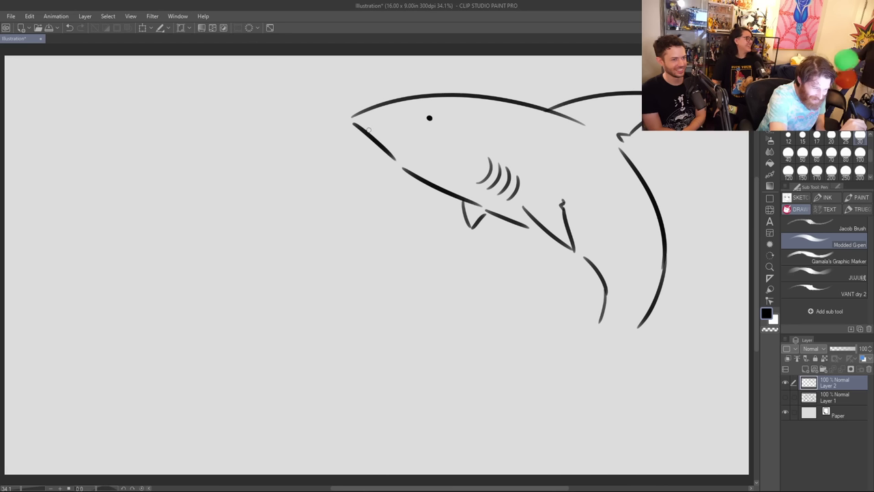
# Step: Draw a slightly arched mouth line running back from the shark's lower jaw edge beneath the eye
pyautogui.moveTo(383, 145); pyautogui.dragTo(431, 154)
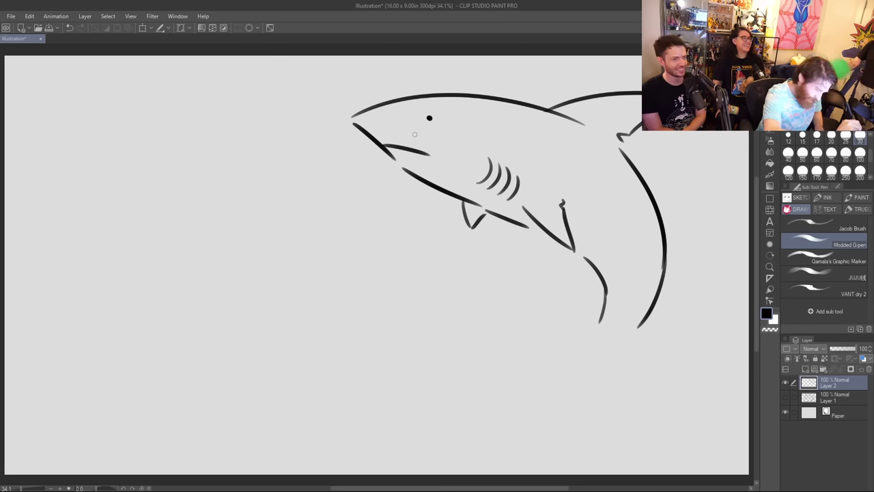
pyautogui.hotkey('ctrl', 'z')
pyautogui.moveTo(389, 149); pyautogui.dragTo(443, 156)
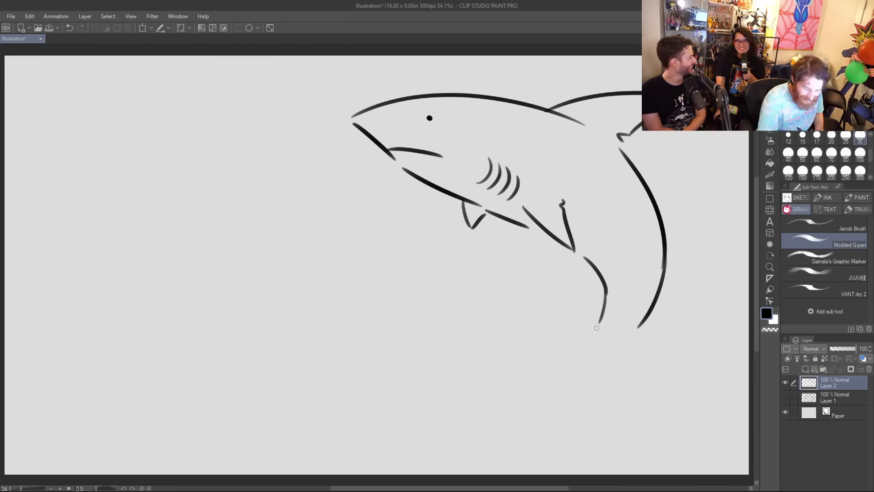
# Step: Extend both rear body lines inward and draw a two-lobed tail fin at the end of the shark's curved body
pyautogui.moveTo(607, 289); pyautogui.dragTo(593, 331)
pyautogui.moveTo(660, 286); pyautogui.dragTo(598, 340)
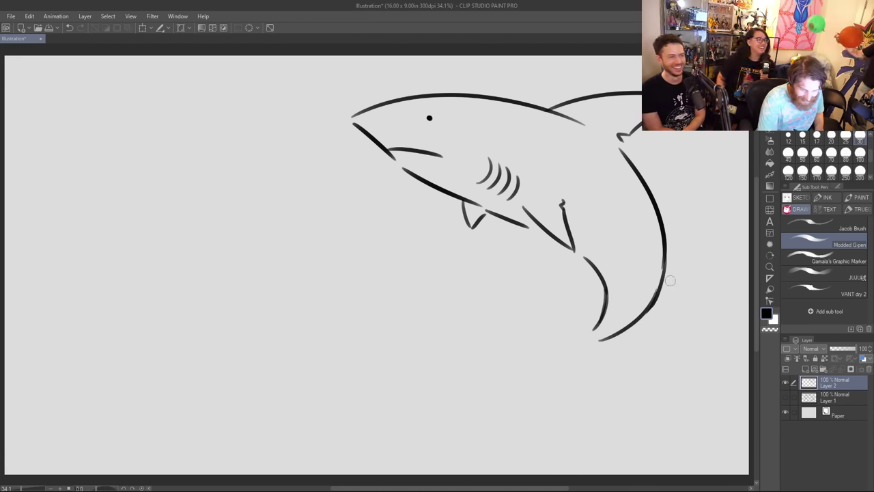
pyautogui.moveTo(601, 314)
pyautogui.mouseDown()
pyautogui.moveTo(518, 349)
pyautogui.moveTo(566, 359)
pyautogui.moveTo(573, 345)
pyautogui.mouseUp()
pyautogui.hotkey('ctrl', 'z')
pyautogui.hotkey('ctrl', 'z')
pyautogui.moveTo(518, 346)
pyautogui.mouseDown()
pyautogui.moveTo(584, 347)
pyautogui.moveTo(584, 380)
pyautogui.mouseUp()
pyautogui.hotkey('ctrl', 'z')
pyautogui.moveTo(586, 343)
pyautogui.mouseDown()
pyautogui.moveTo(592, 387)
pyautogui.moveTo(620, 328)
pyautogui.moveTo(599, 324)
pyautogui.moveTo(607, 342)
pyautogui.moveTo(614, 334)
pyautogui.mouseUp()
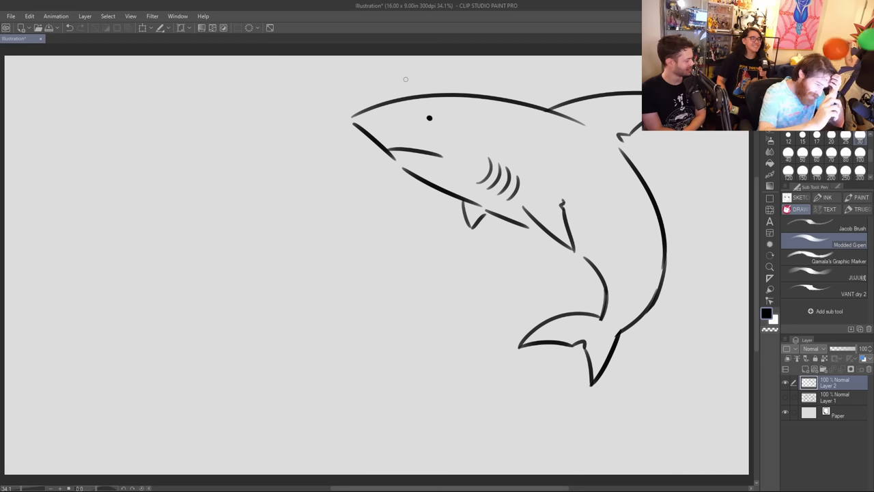
# Step: Erase the plain mouth line and redraw it as an open mouth with jagged teeth, joining it to the snout and lower jaw
pyautogui.moveTo(400, 163)
pyautogui.mouseDown()
pyautogui.moveTo(391, 148)
pyautogui.moveTo(438, 156)
pyautogui.mouseUp()
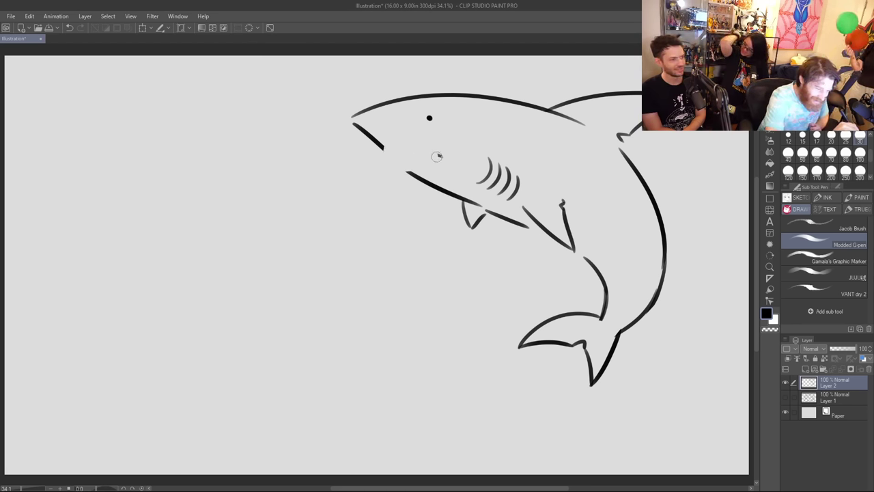
pyautogui.moveTo(352, 120)
pyautogui.mouseDown()
pyautogui.moveTo(386, 150)
pyautogui.moveTo(441, 158)
pyautogui.moveTo(417, 166)
pyautogui.moveTo(437, 159)
pyautogui.mouseUp()
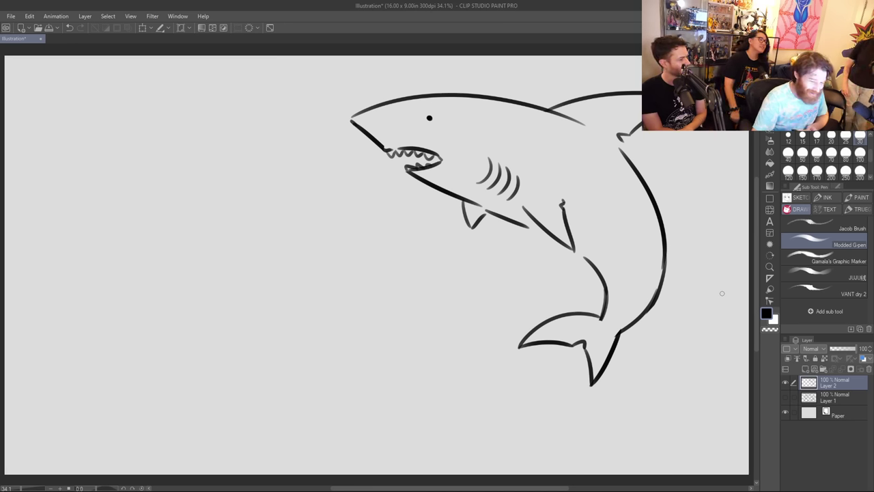
# Step: Redraw the near pectoral fin as a cleaner V and connect the rear belly line to it
pyautogui.moveTo(542, 199)
pyautogui.mouseDown()
pyautogui.moveTo(537, 221)
pyautogui.moveTo(565, 241)
pyautogui.moveTo(570, 231)
pyautogui.moveTo(554, 195)
pyautogui.moveTo(564, 255)
pyautogui.moveTo(569, 200)
pyautogui.mouseUp()
pyautogui.moveTo(574, 249); pyautogui.dragTo(599, 274)
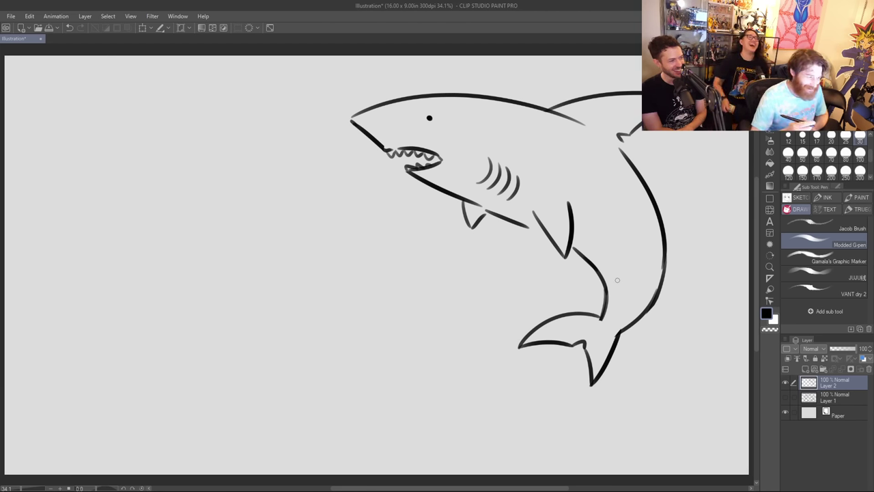
# Step: Move the whole shark drawing down and slightly right so the dorsal fin is fully in view
pyautogui.click(142, 27)
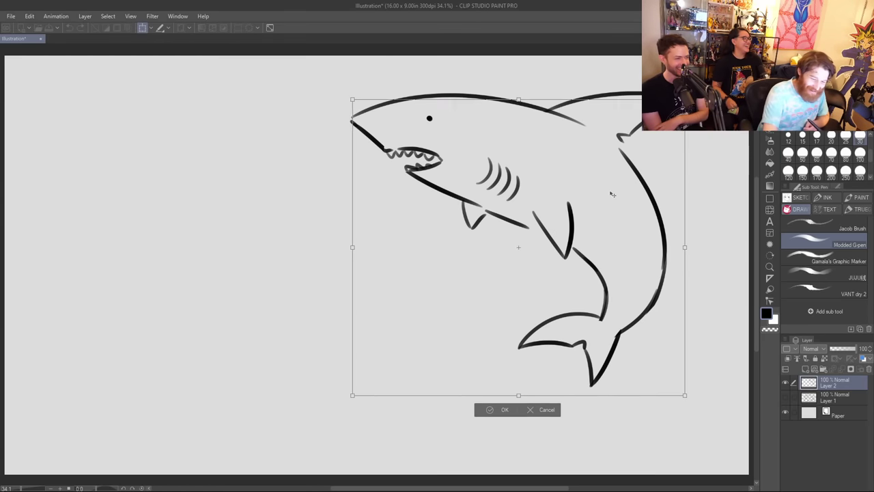
pyautogui.moveTo(613, 194); pyautogui.dragTo(640, 257)
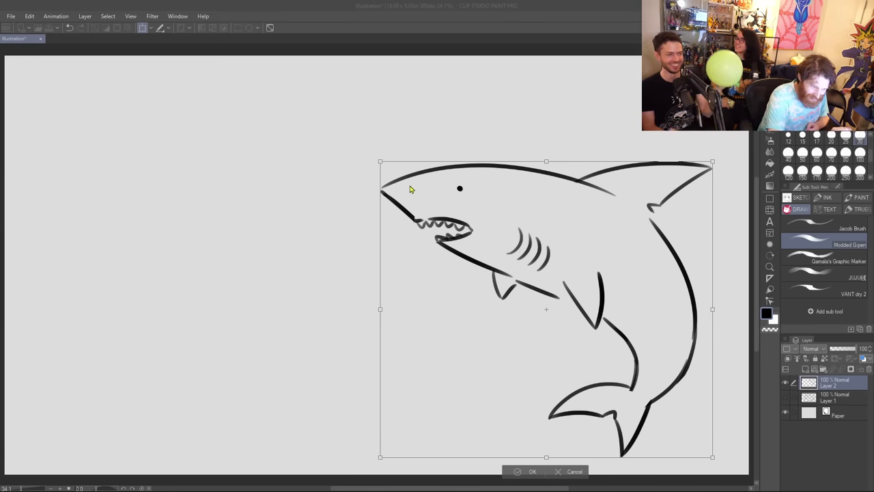
pyautogui.press('Return')
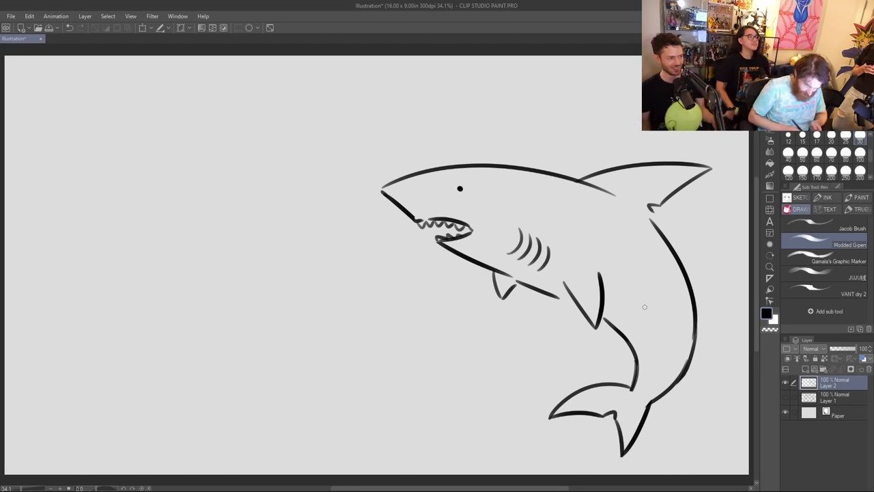
# Step: Erase the shark's rear body with its tail and both lower fins, keeping the head, gills and dorsal fin
pyautogui.moveTo(614, 316)
pyautogui.mouseDown()
pyautogui.moveTo(607, 322)
pyautogui.moveTo(637, 363)
pyautogui.moveTo(544, 423)
pyautogui.moveTo(631, 423)
pyautogui.moveTo(619, 414)
pyautogui.moveTo(652, 408)
pyautogui.moveTo(672, 383)
pyautogui.moveTo(687, 271)
pyautogui.moveTo(665, 247)
pyautogui.moveTo(680, 268)
pyautogui.moveTo(694, 330)
pyautogui.moveTo(673, 357)
pyautogui.mouseUp()
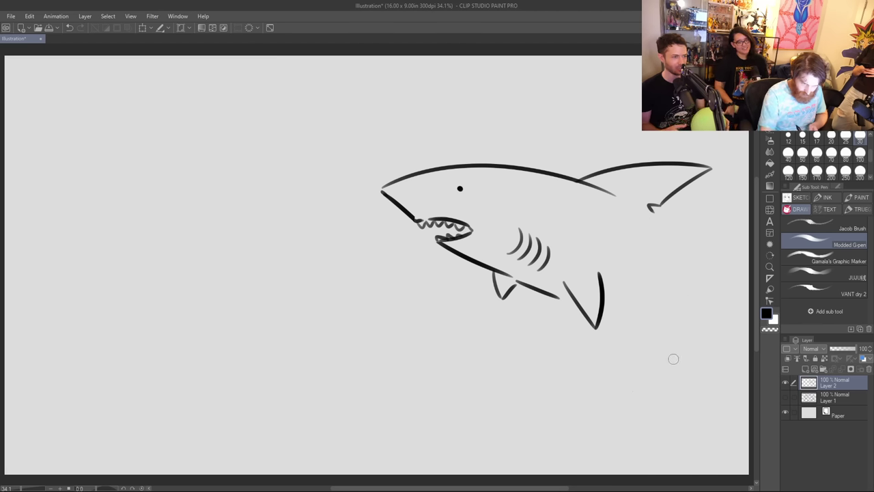
pyautogui.moveTo(566, 284)
pyautogui.mouseDown()
pyautogui.moveTo(581, 310)
pyautogui.moveTo(598, 297)
pyautogui.moveTo(599, 271)
pyautogui.moveTo(607, 316)
pyautogui.mouseUp()
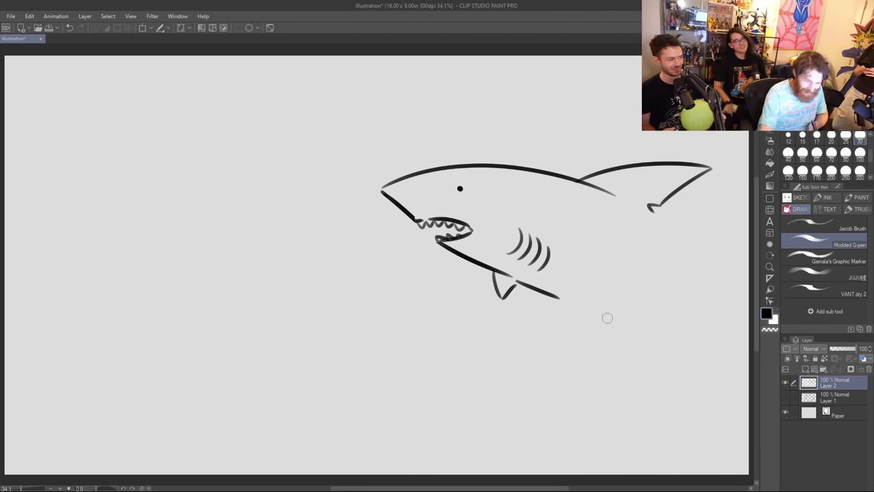
pyautogui.moveTo(487, 273)
pyautogui.mouseDown()
pyautogui.moveTo(511, 287)
pyautogui.moveTo(494, 290)
pyautogui.mouseUp()
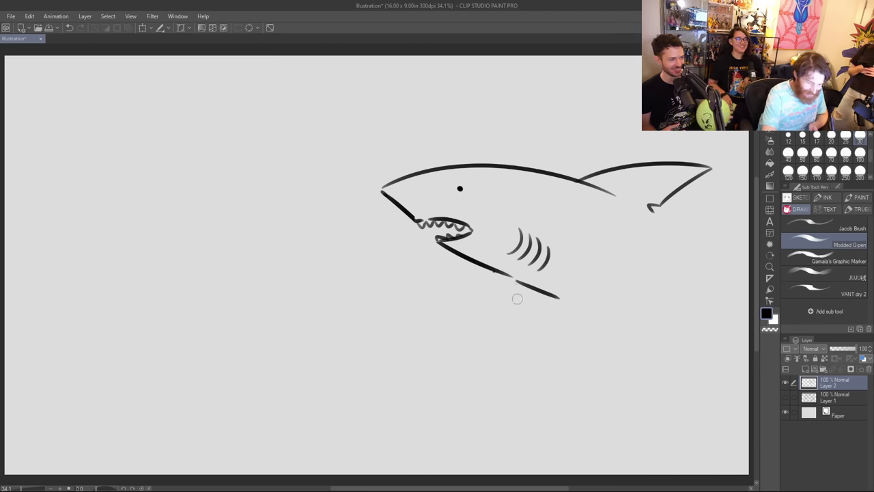
# Step: Move the remaining front half of the shark down and left, leaving room behind it for a new rear body
pyautogui.click(143, 28)
pyautogui.moveTo(603, 215); pyautogui.dragTo(497, 306)
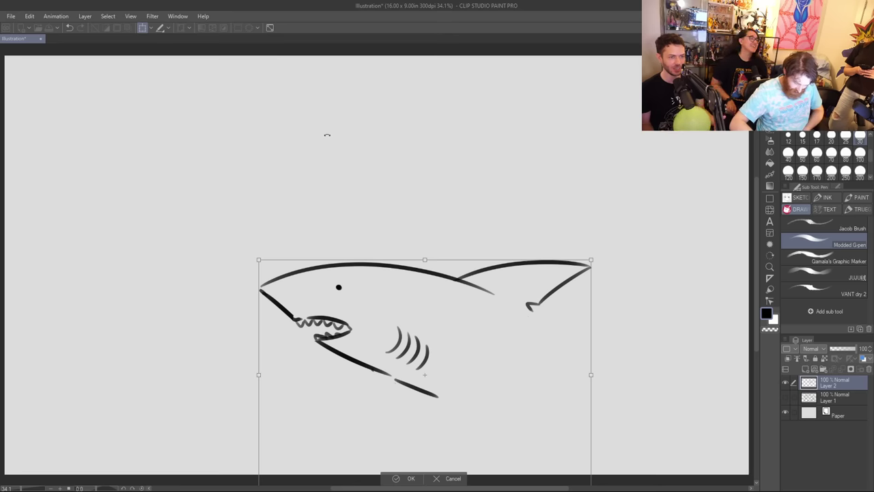
pyautogui.press('Return')
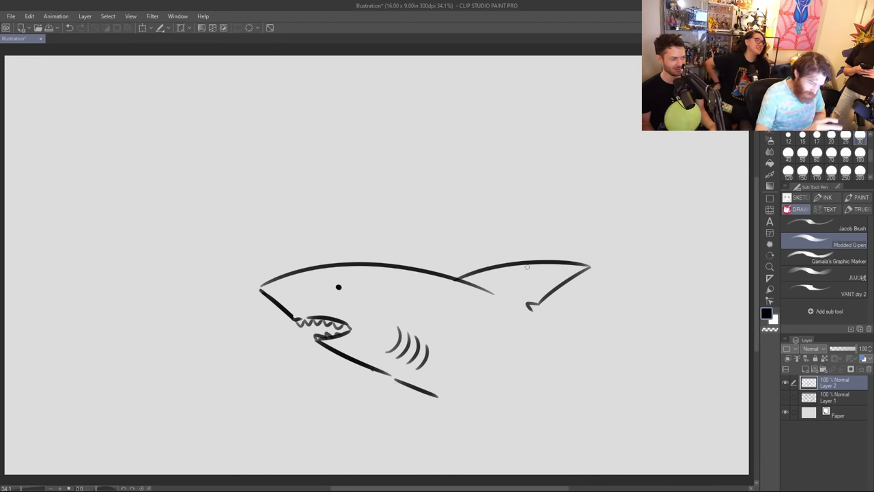
# Step: Draw a new pectoral fin with short belly and back lines, and close the body behind the dorsal fin with a curved edge
pyautogui.moveTo(426, 384)
pyautogui.mouseDown()
pyautogui.moveTo(465, 422)
pyautogui.moveTo(466, 403)
pyautogui.moveTo(506, 409)
pyautogui.mouseUp()
pyautogui.moveTo(517, 309); pyautogui.dragTo(546, 329)
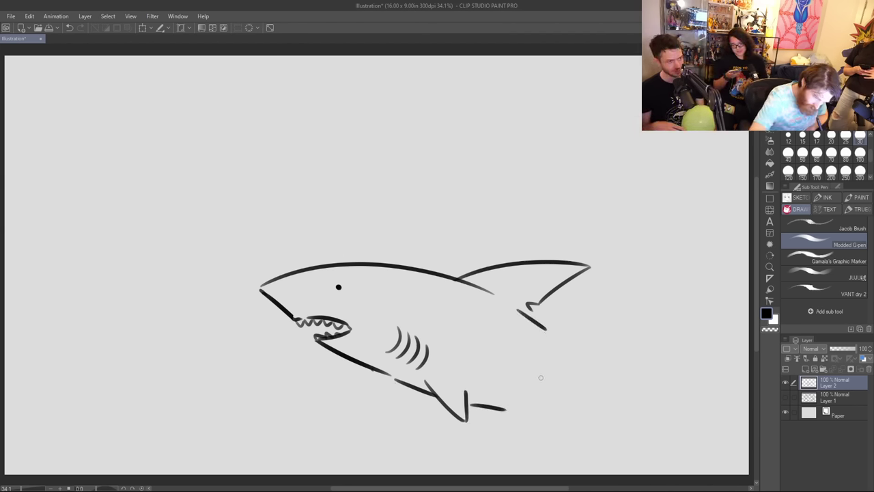
pyautogui.moveTo(506, 410)
pyautogui.mouseDown()
pyautogui.moveTo(542, 329)
pyautogui.moveTo(554, 335)
pyautogui.mouseUp()
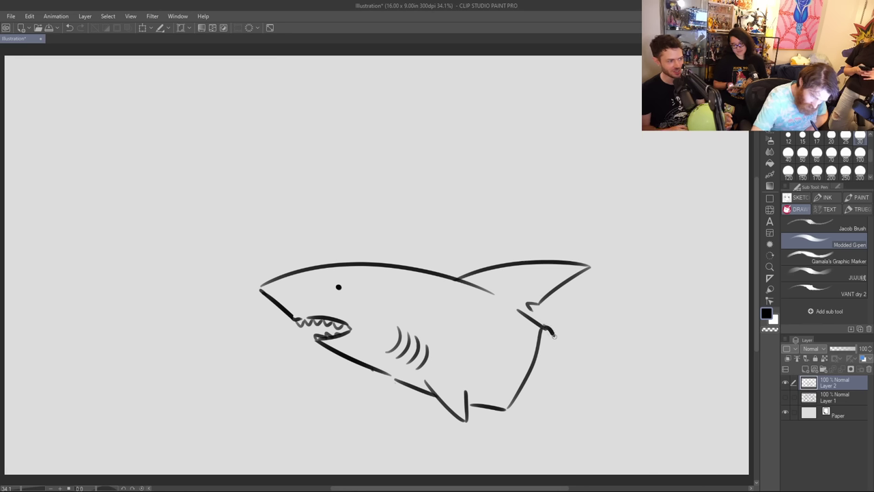
pyautogui.moveTo(510, 414); pyautogui.dragTo(527, 413)
# Step: Draw sloping lines trailing behind the body's back and belly ends, redo the upper one farther out, and add a line between them
pyautogui.moveTo(556, 338); pyautogui.dragTo(646, 369)
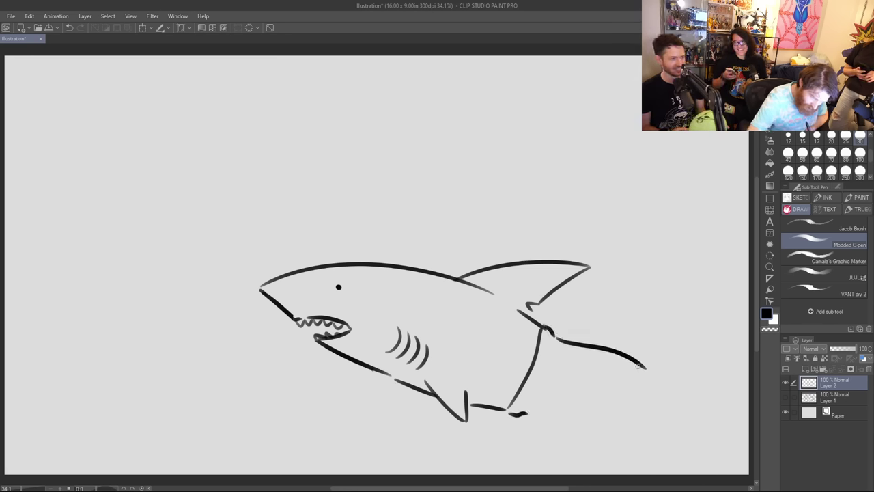
pyautogui.moveTo(535, 414); pyautogui.dragTo(619, 444)
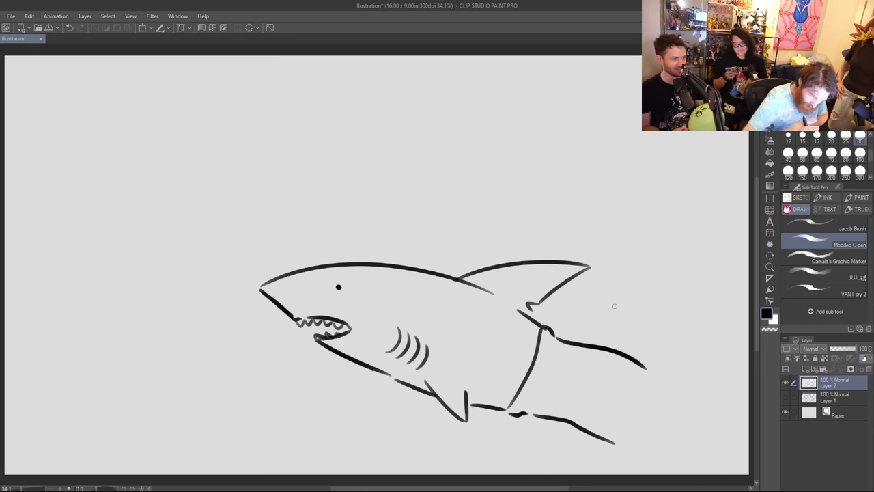
pyautogui.moveTo(557, 337); pyautogui.dragTo(655, 368)
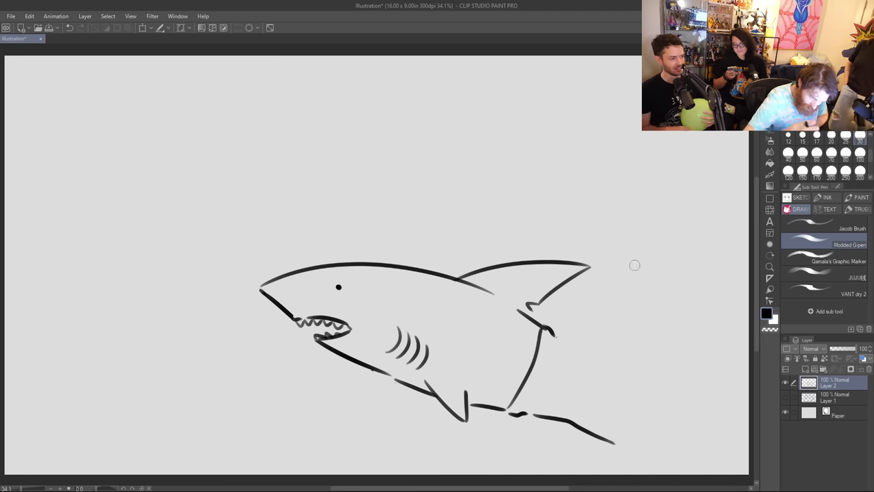
pyautogui.moveTo(564, 337); pyautogui.dragTo(665, 369)
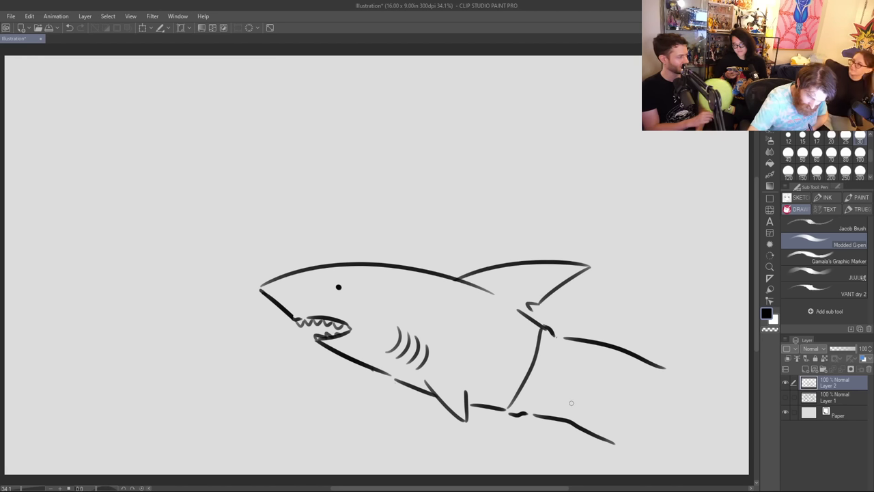
pyautogui.moveTo(561, 403); pyautogui.dragTo(646, 415)
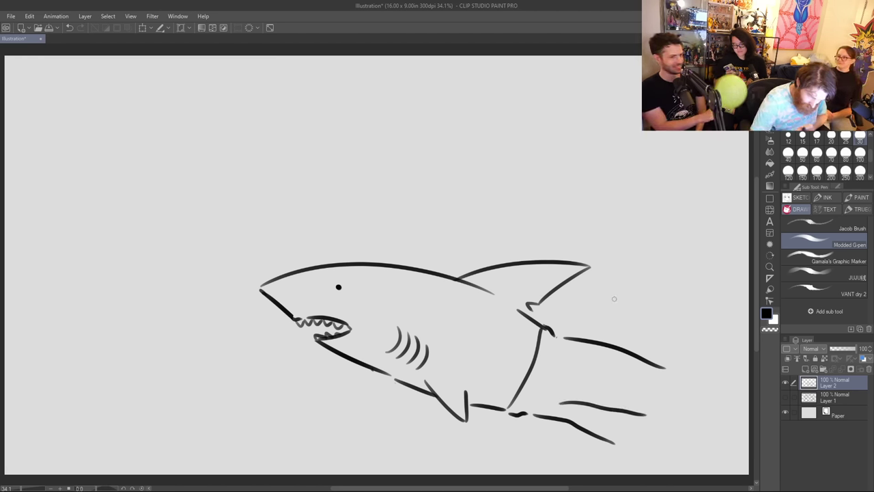
# Step: Add a small jagged notch behind the upper end of the body's curved edge and erase the upper and middle trailing lines
pyautogui.moveTo(553, 333); pyautogui.dragTo(562, 338)
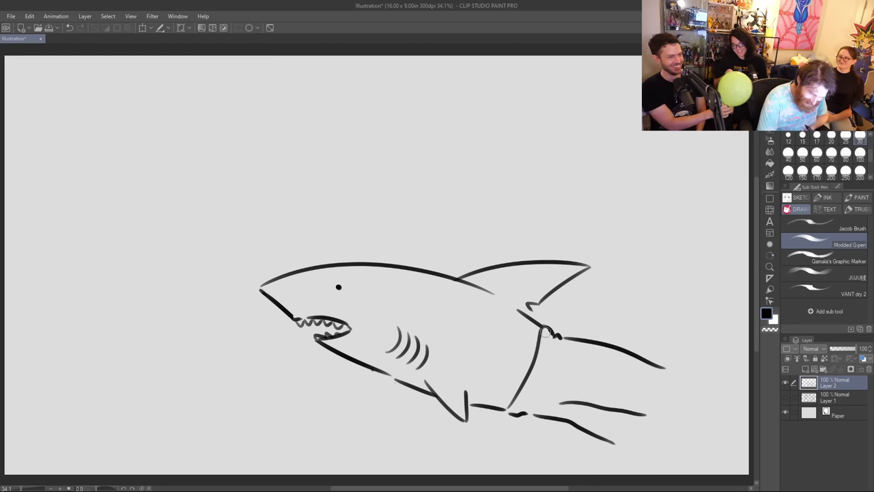
pyautogui.hotkey('ctrl', 'z')
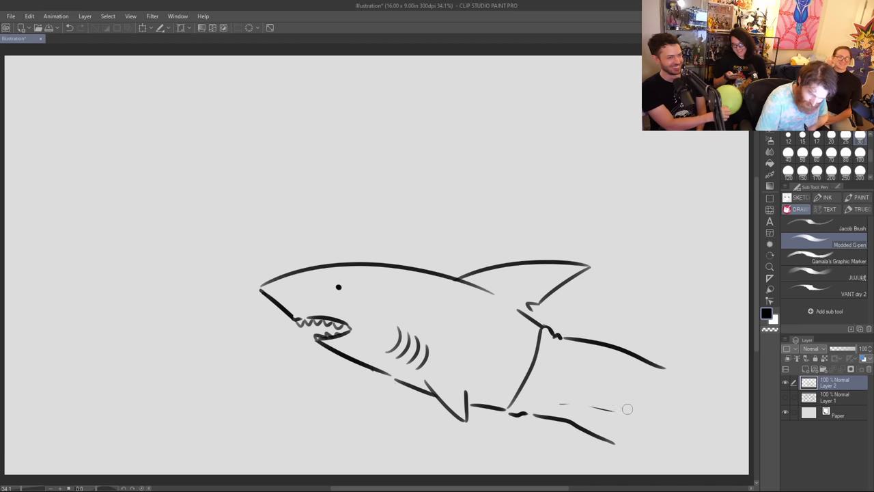
pyautogui.moveTo(576, 333)
pyautogui.mouseDown()
pyautogui.moveTo(594, 347)
pyautogui.moveTo(584, 340)
pyautogui.moveTo(647, 340)
pyautogui.mouseUp()
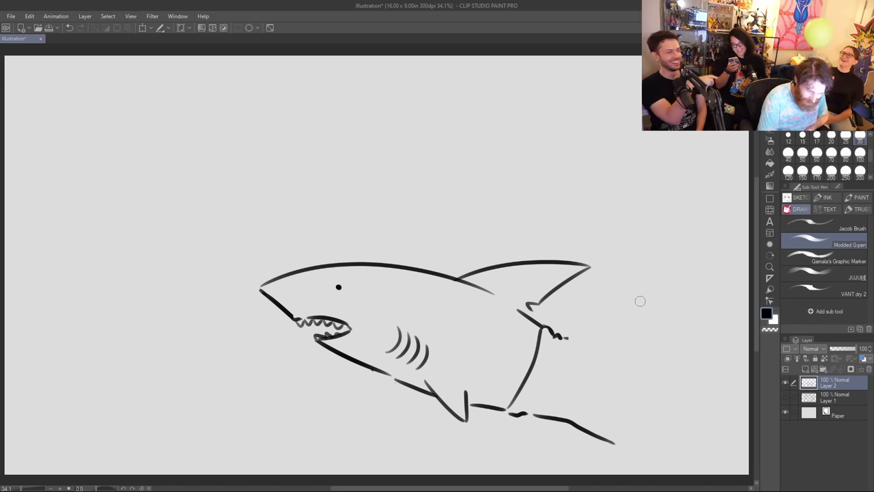
# Step: Draw the rear body's nearly level top line from the jagged notch and a lower line rising toward the tail
pyautogui.moveTo(561, 337); pyautogui.dragTo(632, 335)
pyautogui.hotkey('ctrl', 'z')
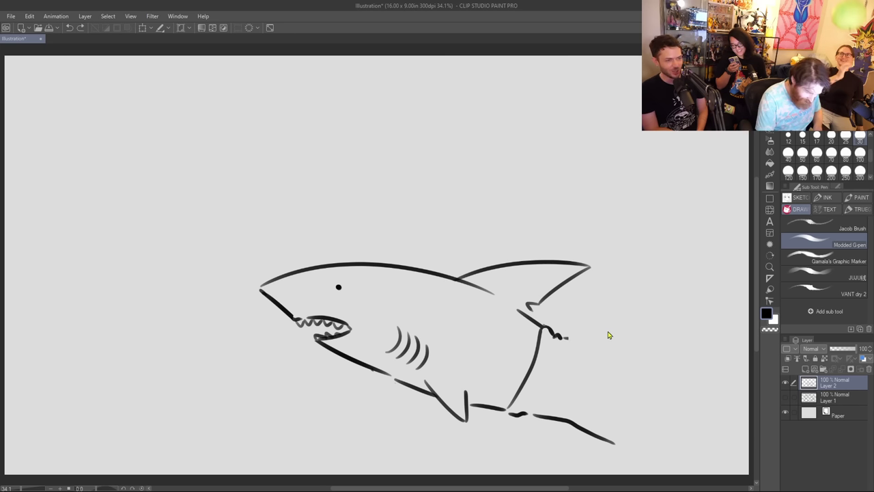
pyautogui.moveTo(561, 337); pyautogui.dragTo(632, 334)
pyautogui.moveTo(591, 393); pyautogui.dragTo(661, 362)
pyautogui.hotkey('ctrl', 'z')
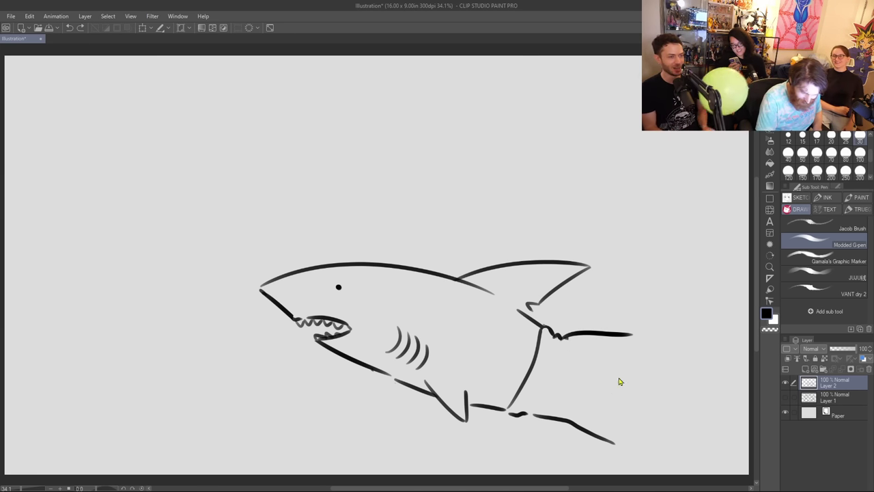
pyautogui.moveTo(564, 403); pyautogui.dragTo(657, 367)
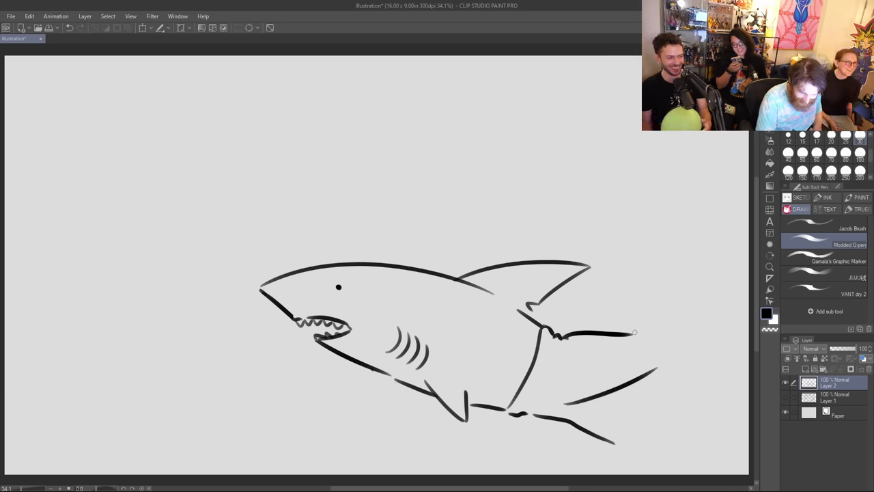
pyautogui.moveTo(635, 332)
pyautogui.mouseDown()
pyautogui.moveTo(669, 321)
pyautogui.moveTo(660, 327)
pyautogui.moveTo(678, 345)
pyautogui.moveTo(670, 365)
pyautogui.mouseUp()
pyautogui.hotkey('ctrl', 'z')
pyautogui.hotkey('ctrl', 'z')
pyautogui.hotkey('ctrl', 'z')
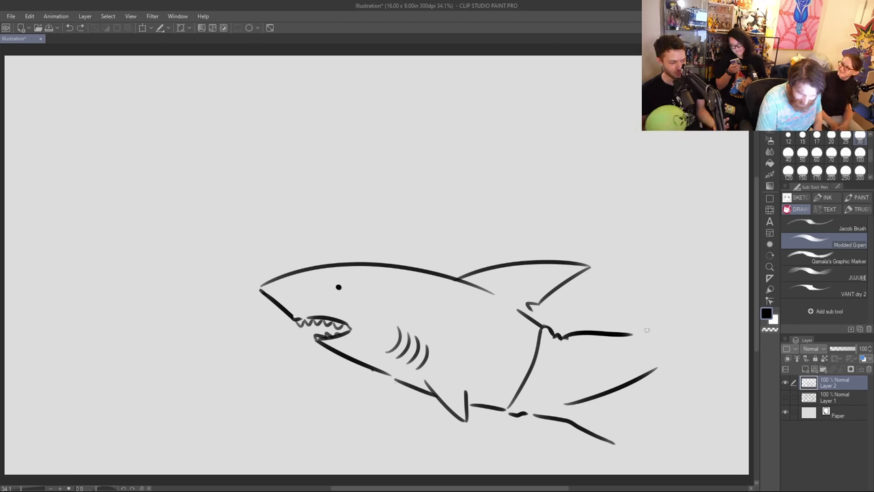
# Step: Extend the rear body lines to a narrow tail base and draw a two-lobed tail fin, redrawing its notched trailing edge
pyautogui.moveTo(633, 334)
pyautogui.mouseDown()
pyautogui.moveTo(673, 322)
pyautogui.moveTo(685, 348)
pyautogui.mouseUp()
pyautogui.moveTo(674, 335); pyautogui.dragTo(681, 354)
pyautogui.moveTo(678, 319)
pyautogui.mouseDown()
pyautogui.moveTo(728, 265)
pyautogui.moveTo(698, 347)
pyautogui.moveTo(739, 340)
pyautogui.mouseUp()
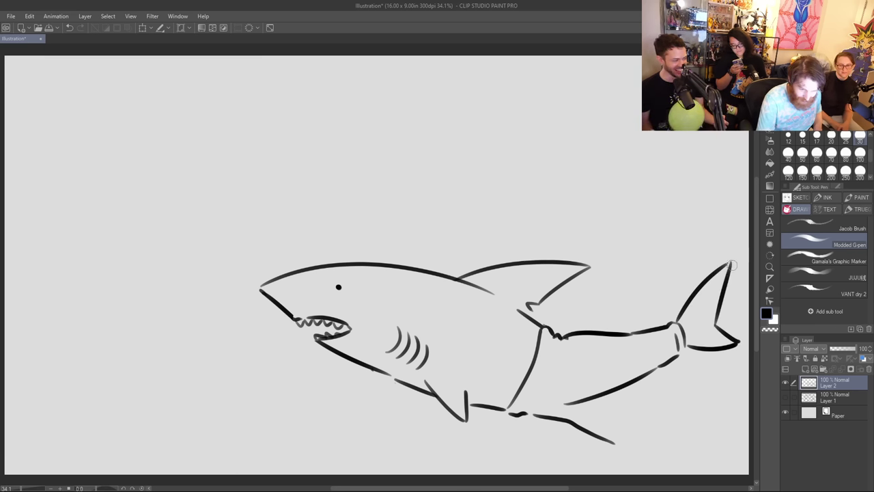
pyautogui.moveTo(729, 267)
pyautogui.mouseDown()
pyautogui.moveTo(718, 327)
pyautogui.moveTo(731, 340)
pyautogui.mouseUp()
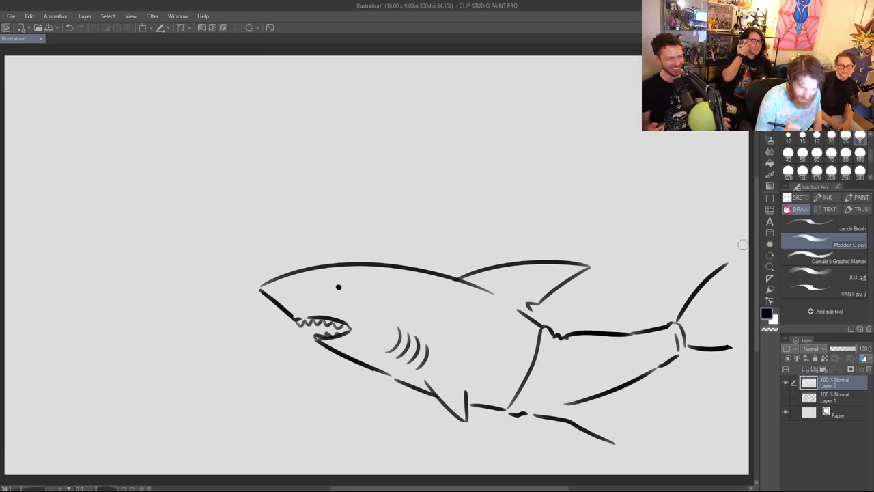
pyautogui.moveTo(729, 262)
pyautogui.mouseDown()
pyautogui.moveTo(718, 326)
pyautogui.moveTo(735, 347)
pyautogui.mouseUp()
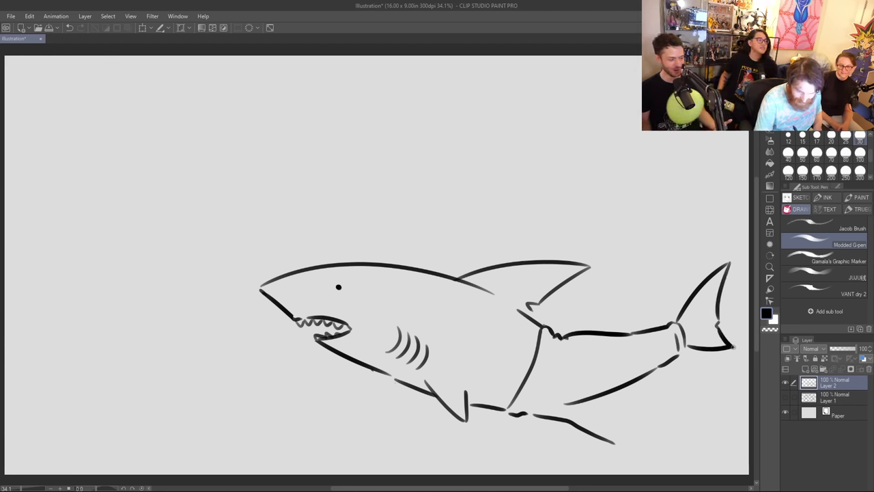
# Step: Add contour lines inside the rear body: a short curve below the jagged notch, a long line along the lower edge, and one beside the curved edge
pyautogui.moveTo(565, 339); pyautogui.dragTo(587, 336)
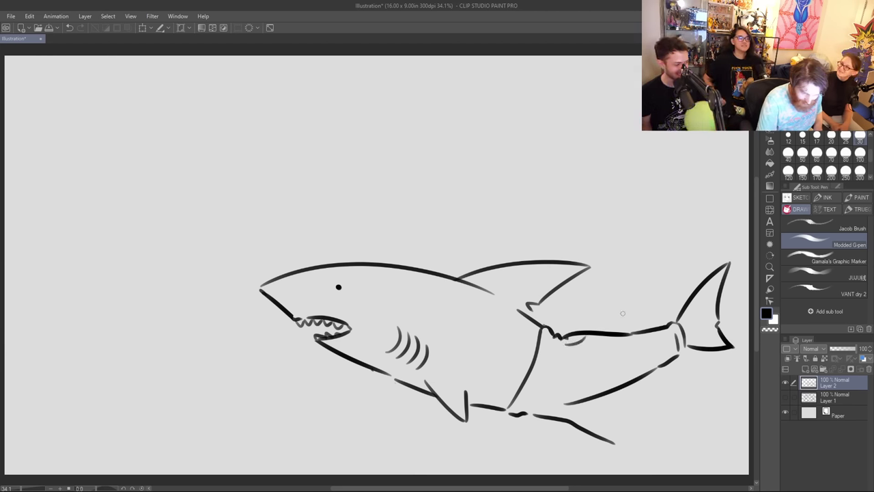
pyautogui.moveTo(566, 391); pyautogui.dragTo(658, 357)
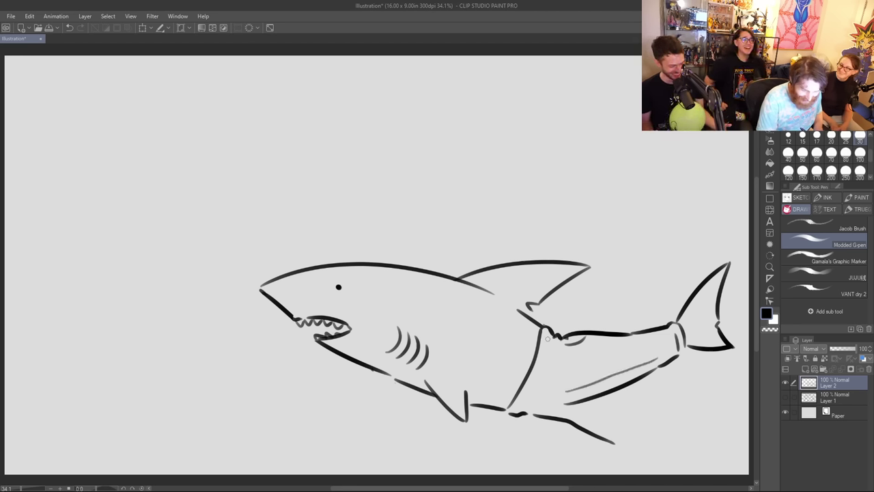
pyautogui.moveTo(547, 337); pyautogui.dragTo(537, 377)
# Step: Replace the sloping belly line with a second, nearly level leg ending in a shaded foot, and connect it to the rear body
pyautogui.moveTo(601, 400); pyautogui.dragTo(640, 406)
pyautogui.moveTo(567, 420); pyautogui.dragTo(613, 443)
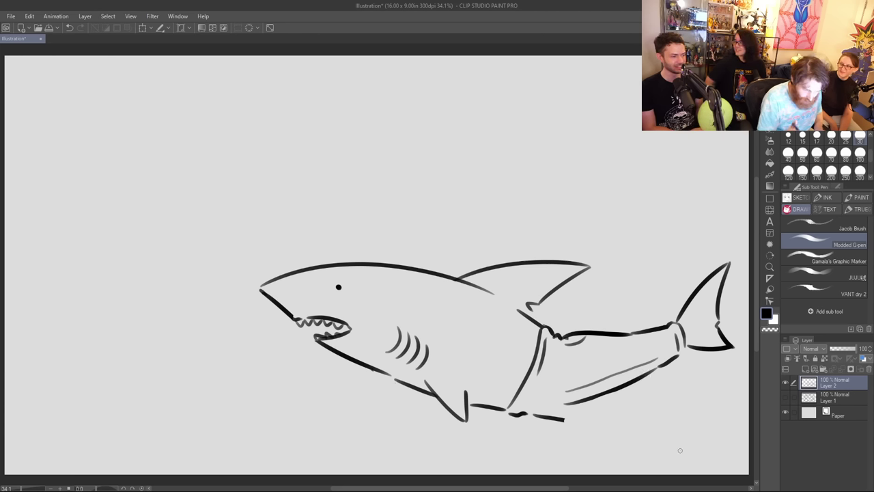
pyautogui.moveTo(564, 419)
pyautogui.mouseDown()
pyautogui.moveTo(635, 410)
pyautogui.moveTo(654, 388)
pyautogui.moveTo(675, 390)
pyautogui.moveTo(641, 388)
pyautogui.moveTo(657, 392)
pyautogui.moveTo(629, 411)
pyautogui.moveTo(667, 408)
pyautogui.moveTo(636, 402)
pyautogui.moveTo(644, 392)
pyautogui.moveTo(688, 385)
pyautogui.moveTo(697, 397)
pyautogui.moveTo(707, 385)
pyautogui.moveTo(694, 382)
pyautogui.moveTo(712, 384)
pyautogui.moveTo(700, 403)
pyautogui.moveTo(711, 386)
pyautogui.moveTo(702, 383)
pyautogui.moveTo(688, 399)
pyautogui.mouseUp()
pyautogui.hotkey('ctrl', 'z')
pyautogui.hotkey('ctrl', 'z')
pyautogui.hotkey('ctrl', 'z')
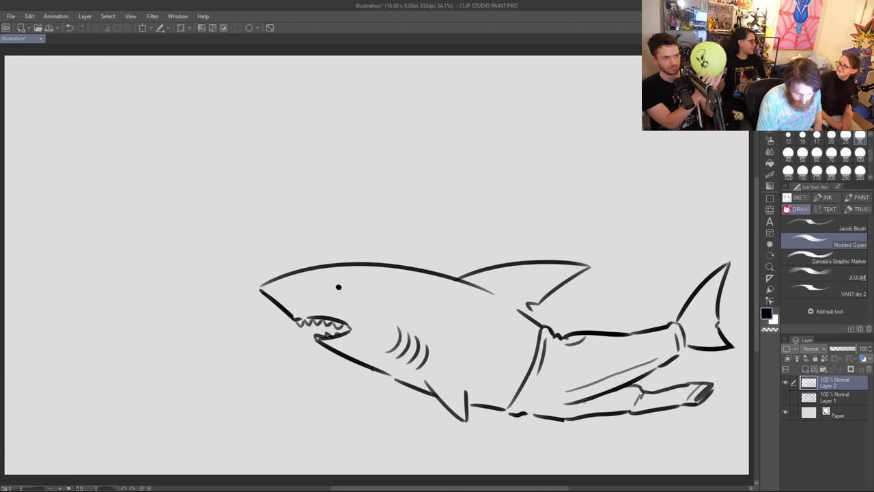
pyautogui.moveTo(565, 408); pyautogui.dragTo(594, 396)
pyautogui.moveTo(527, 402); pyautogui.dragTo(566, 402)
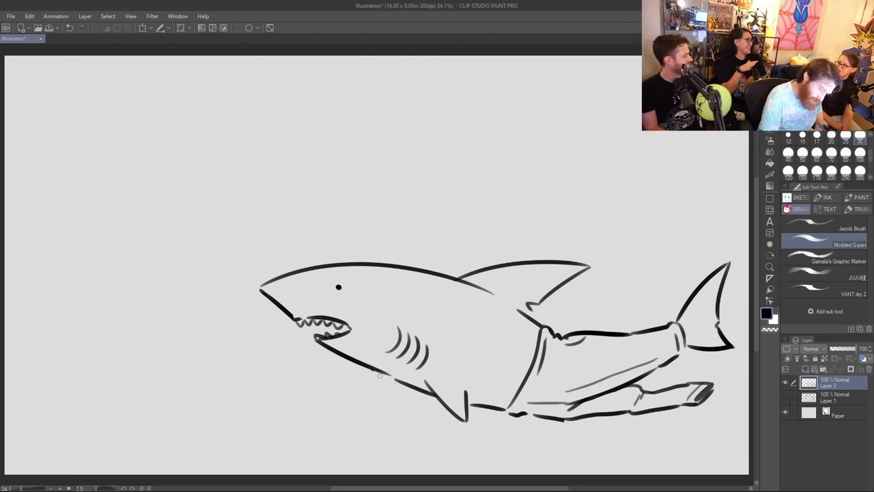
# Step: Draw a second, smaller pointed fin under the throat and three small droplet marks on the shark's flank
pyautogui.moveTo(378, 375)
pyautogui.mouseDown()
pyautogui.moveTo(391, 412)
pyautogui.moveTo(409, 385)
pyautogui.mouseUp()
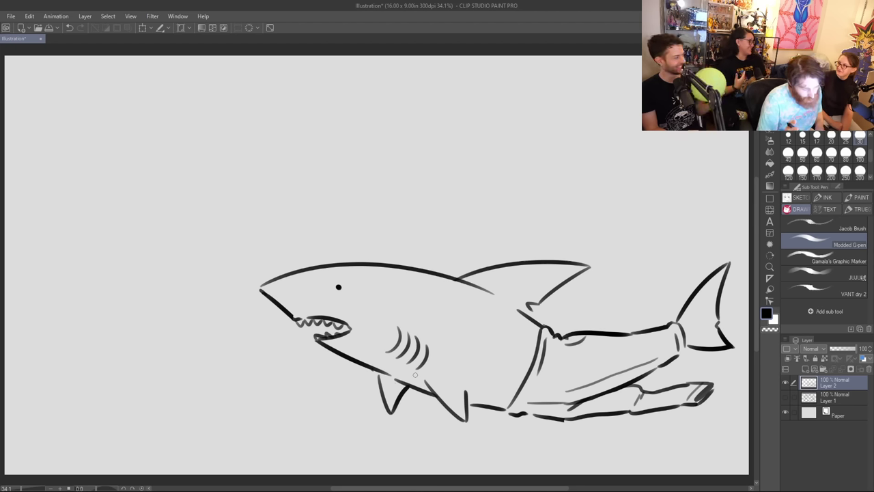
pyautogui.moveTo(477, 342)
pyautogui.mouseDown()
pyautogui.moveTo(475, 350)
pyautogui.moveTo(478, 331)
pyautogui.mouseUp()
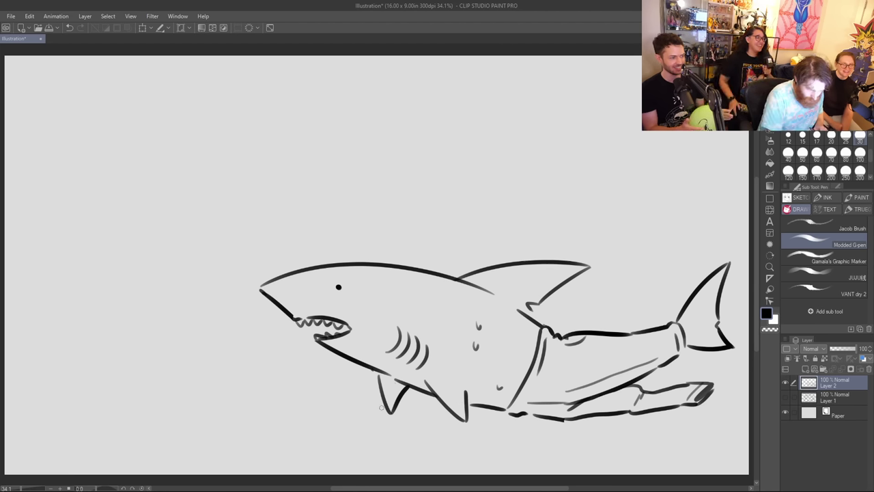
# Step: Draw a wavy puddle outline on the ground around the front fins and a short ground line under the leg
pyautogui.moveTo(381, 408)
pyautogui.mouseDown()
pyautogui.moveTo(396, 418)
pyautogui.moveTo(432, 401)
pyautogui.mouseUp()
pyautogui.moveTo(393, 418)
pyautogui.mouseDown()
pyautogui.moveTo(425, 427)
pyautogui.moveTo(562, 424)
pyautogui.mouseUp()
pyautogui.moveTo(624, 419); pyautogui.dragTo(682, 414)
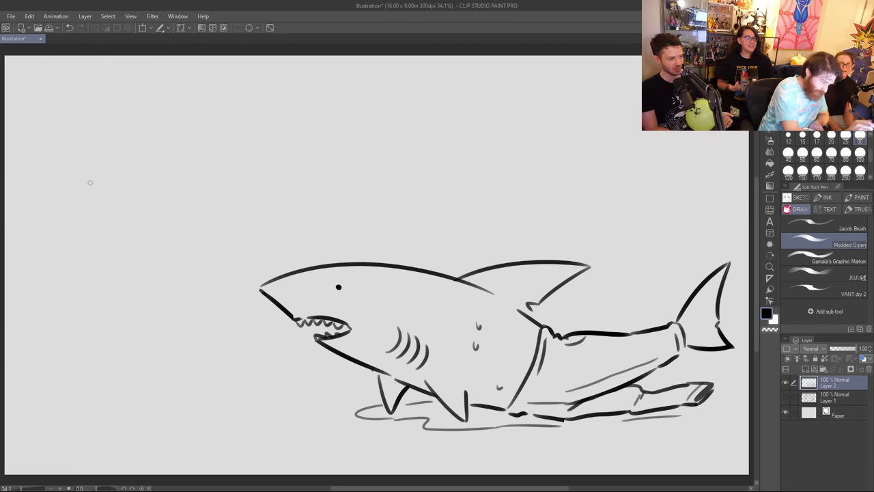
pyautogui.moveTo(90, 183); pyautogui.dragTo(100, 387)
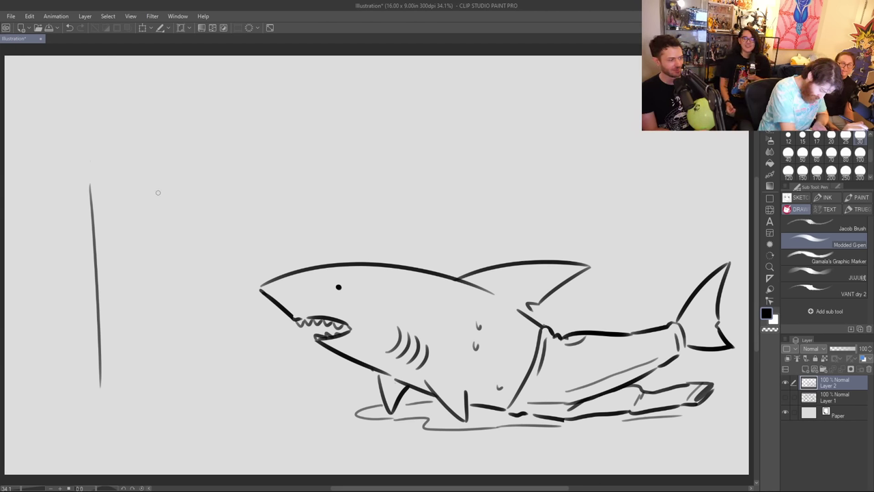
pyautogui.moveTo(92, 175)
pyautogui.mouseDown()
pyautogui.moveTo(113, 153)
pyautogui.moveTo(339, 143)
pyautogui.moveTo(355, 181)
pyautogui.moveTo(356, 243)
pyautogui.mouseUp()
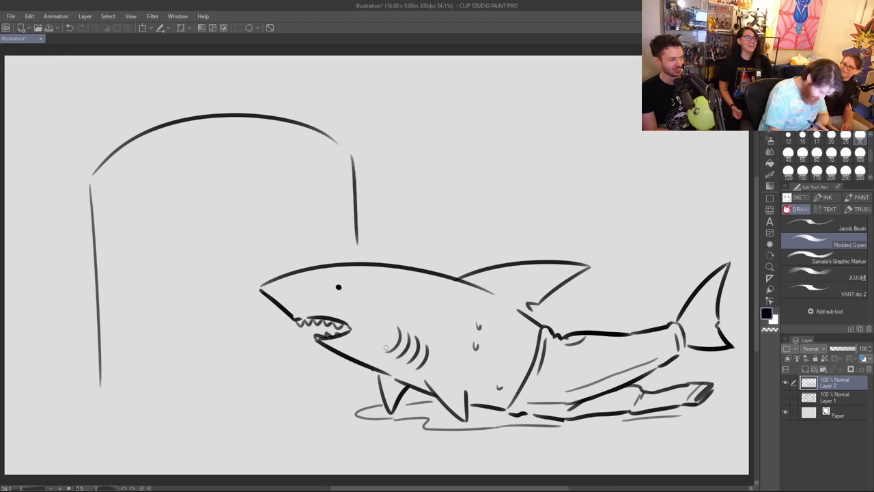
pyautogui.moveTo(89, 183)
pyautogui.mouseDown()
pyautogui.moveTo(154, 130)
pyautogui.moveTo(215, 111)
pyautogui.moveTo(299, 118)
pyautogui.moveTo(357, 183)
pyautogui.moveTo(353, 234)
pyautogui.mouseUp()
pyautogui.moveTo(95, 185); pyautogui.dragTo(99, 387)
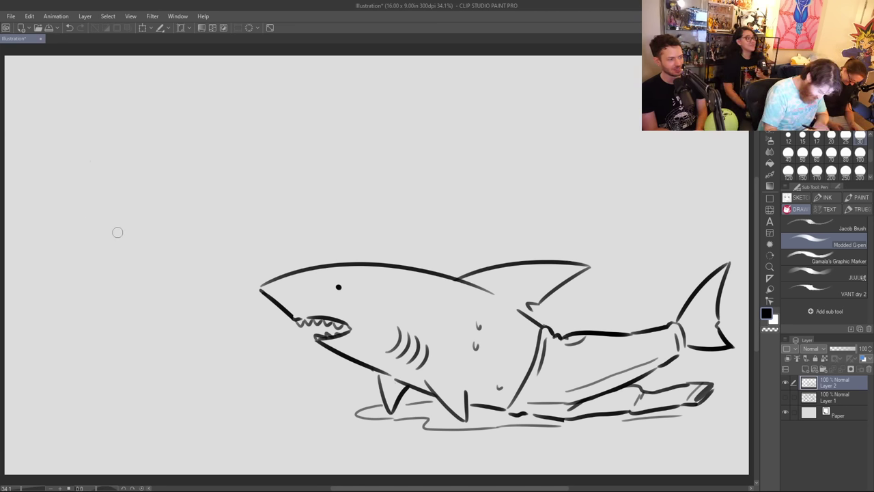
pyautogui.moveTo(101, 219); pyautogui.dragTo(103, 389)
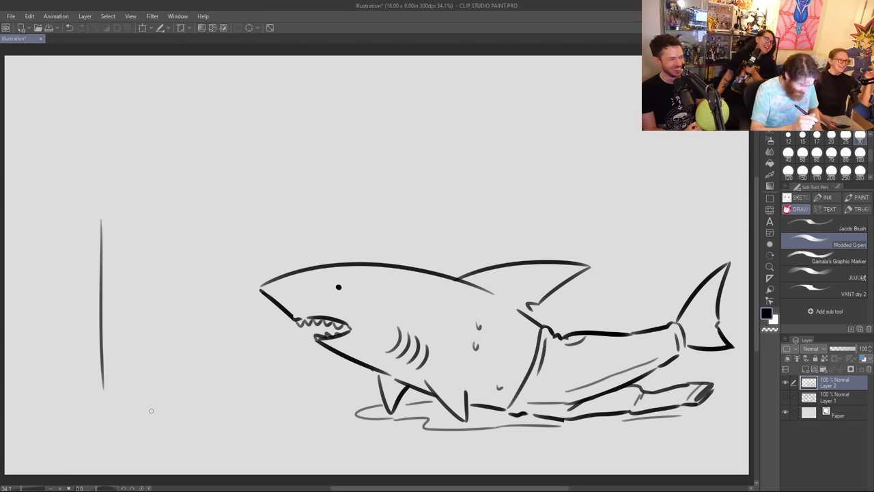
pyautogui.hotkey('ctrl', 'z')
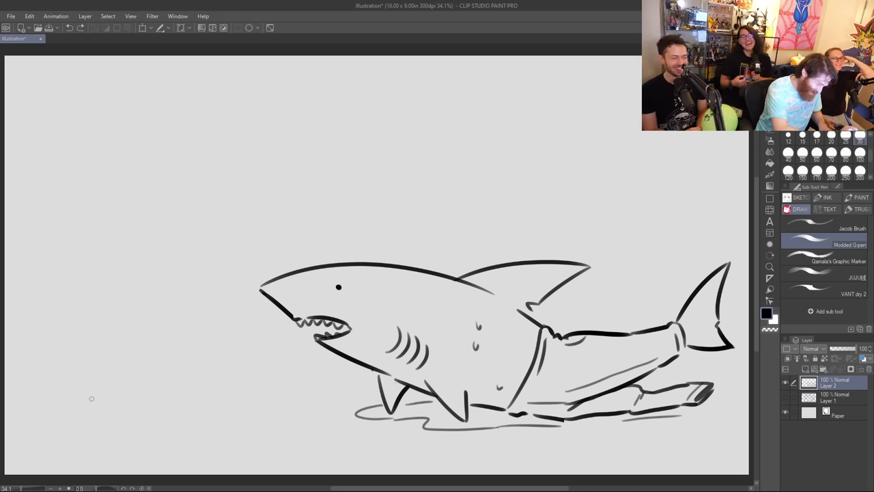
pyautogui.moveTo(90, 406); pyautogui.dragTo(94, 201)
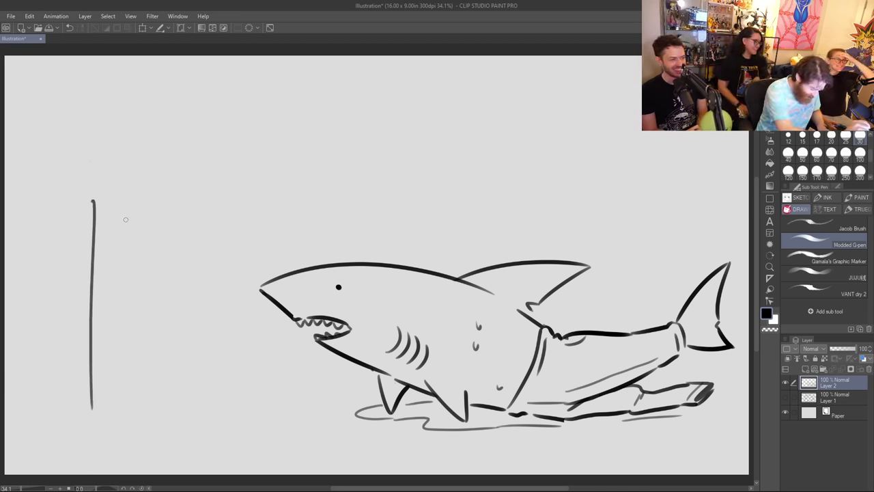
pyautogui.hotkey('ctrl', 'z')
# Step: Draw a building outline behind the shark's head with a tall side wall, a curved arch roof, and a shorter wall ending at the shark's back
pyautogui.moveTo(105, 414)
pyautogui.mouseDown()
pyautogui.moveTo(97, 200)
pyautogui.moveTo(132, 157)
pyautogui.moveTo(381, 146)
pyautogui.mouseUp()
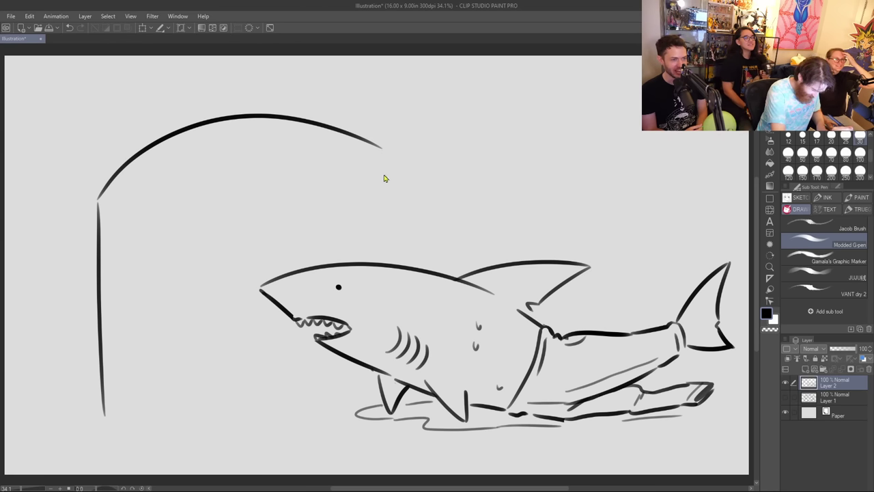
pyautogui.hotkey('ctrl', 'z')
pyautogui.moveTo(100, 198)
pyautogui.mouseDown()
pyautogui.moveTo(388, 167)
pyautogui.moveTo(400, 251)
pyautogui.mouseUp()
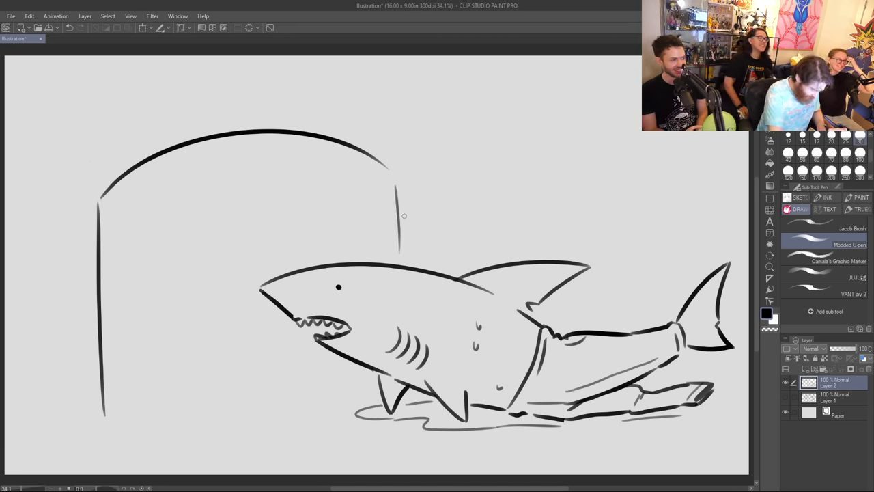
pyautogui.hotkey('ctrl', 'z')
pyautogui.moveTo(395, 186); pyautogui.dragTo(401, 271)
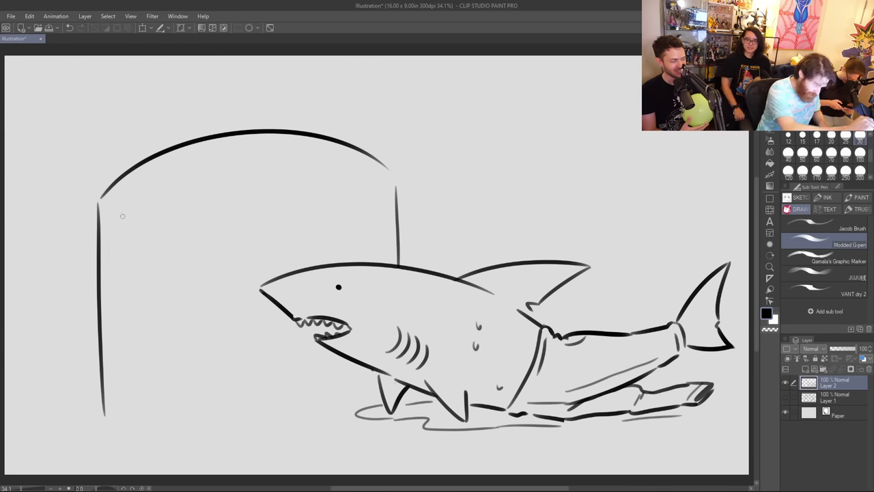
pyautogui.moveTo(105, 207); pyautogui.dragTo(376, 179)
pyautogui.hotkey('ctrl', 'z')
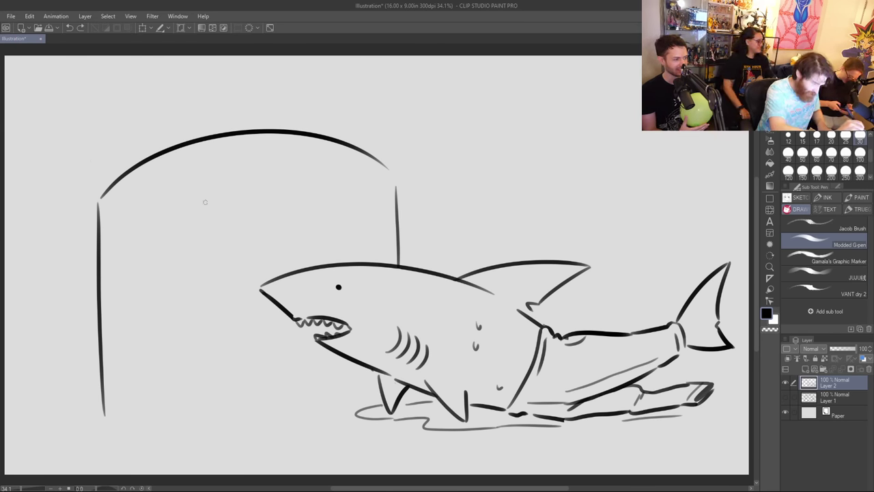
pyautogui.moveTo(113, 207)
pyautogui.mouseDown()
pyautogui.moveTo(403, 275)
pyautogui.moveTo(199, 199)
pyautogui.mouseUp()
pyautogui.hotkey('ctrl', 'z')
pyautogui.hotkey('ctrl', 'z')
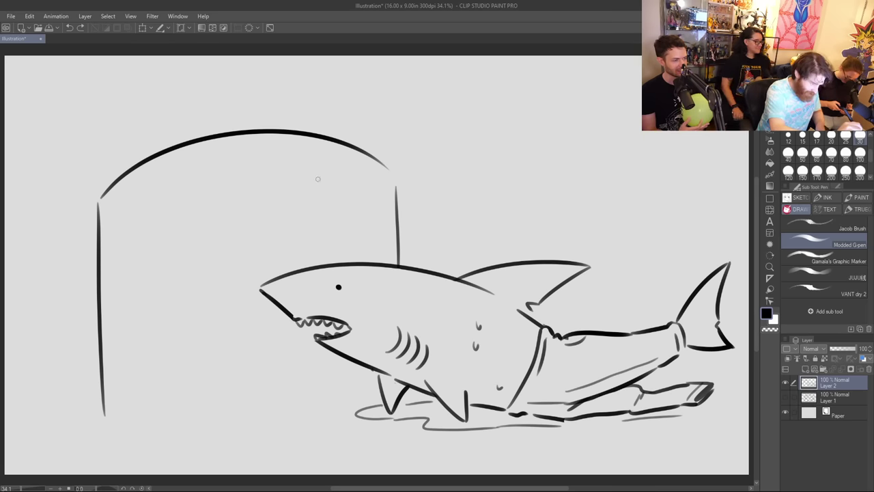
pyautogui.moveTo(127, 206); pyautogui.dragTo(342, 205)
pyautogui.hotkey('ctrl', 'z')
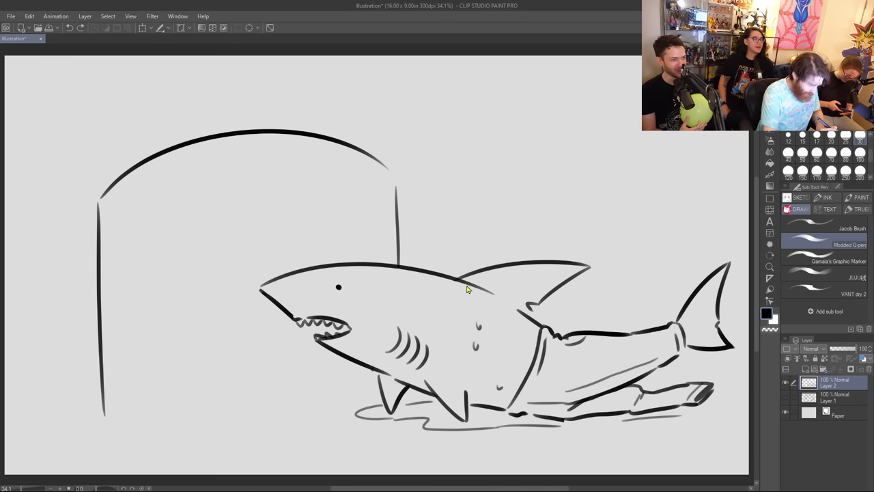
pyautogui.moveTo(116, 207); pyautogui.dragTo(359, 182)
pyautogui.hotkey('ctrl', 'z')
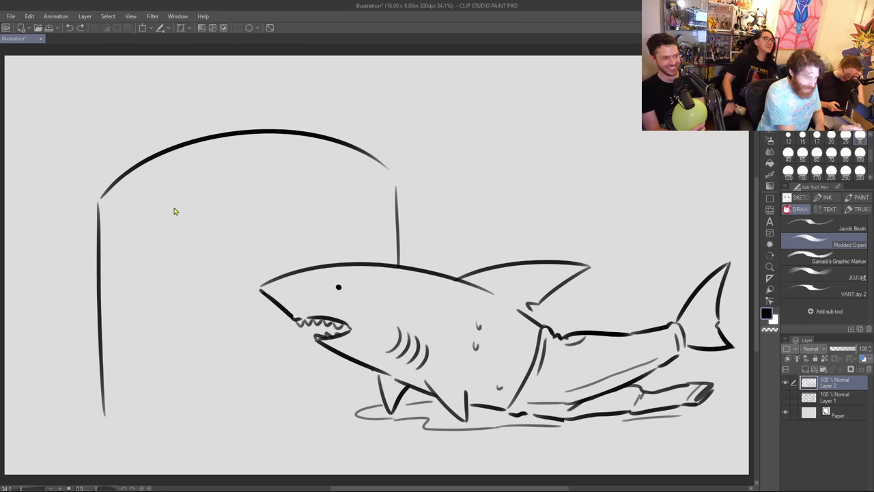
# Step: Draw a nearly level line under the arch and, below it, a narrow doorway frame divided by a central vertical line, keeping the shark's head clear
pyautogui.moveTo(113, 212); pyautogui.dragTo(386, 200)
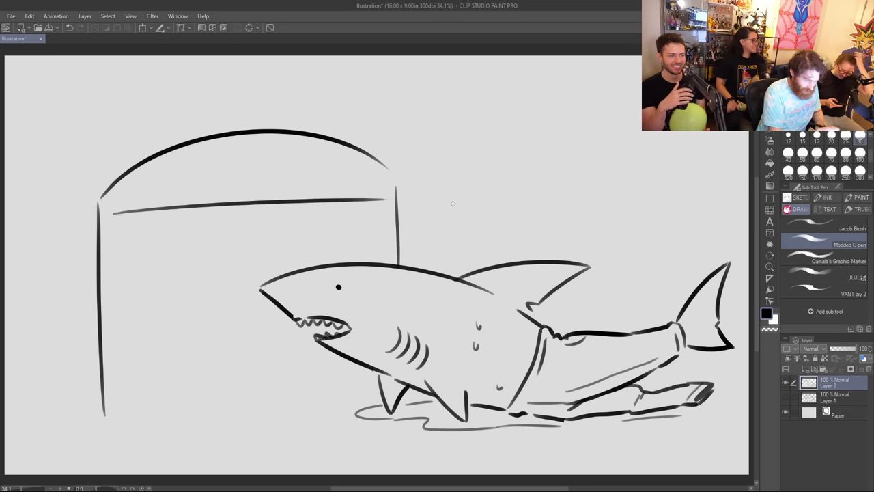
pyautogui.moveTo(167, 241); pyautogui.dragTo(172, 412)
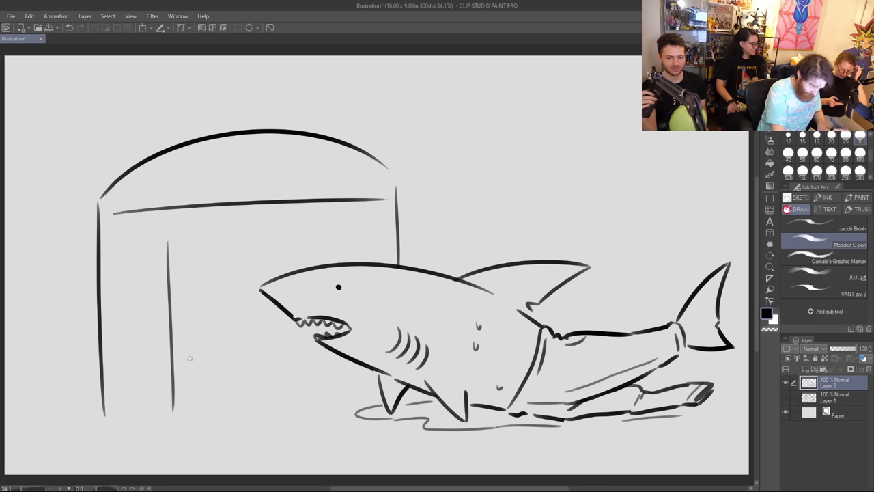
pyautogui.moveTo(176, 237); pyautogui.dragTo(342, 228)
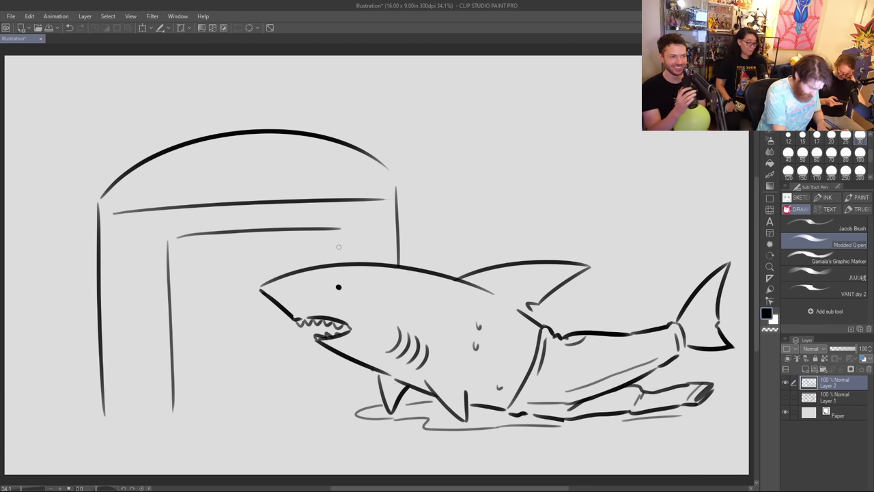
pyautogui.hotkey('ctrl', 'z')
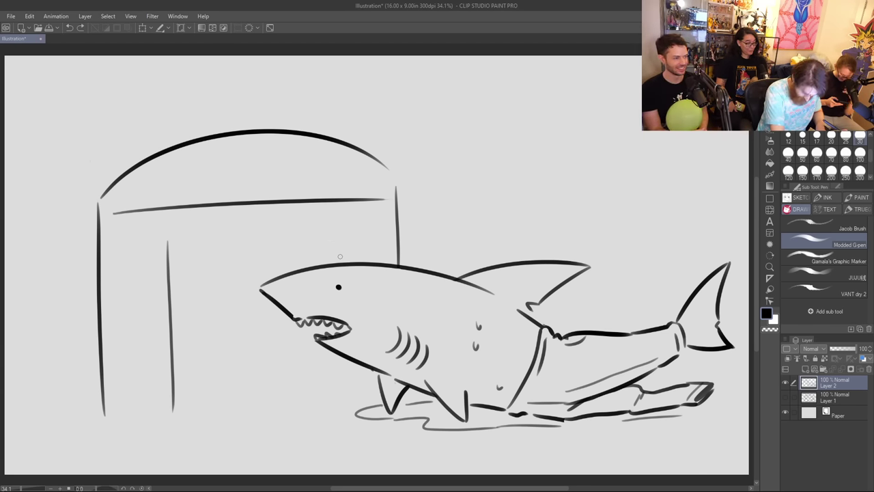
pyautogui.hotkey('ctrl', 'z')
pyautogui.moveTo(180, 256); pyautogui.dragTo(182, 394)
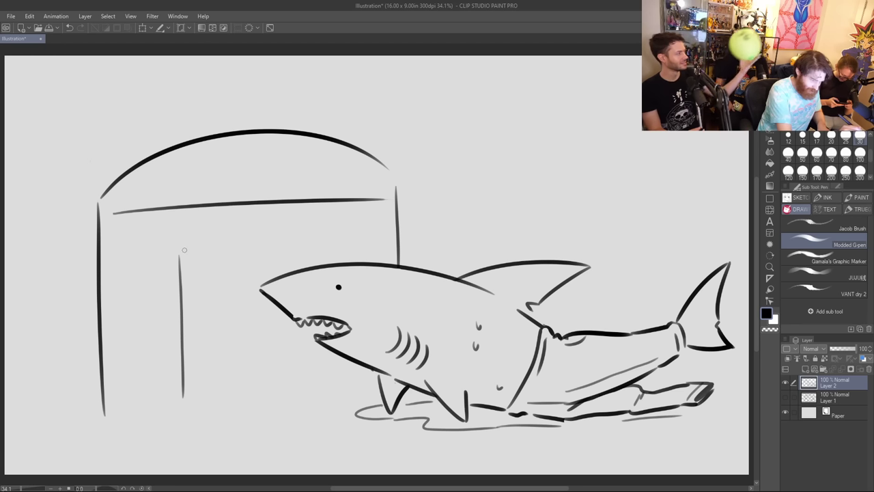
pyautogui.moveTo(186, 248)
pyautogui.mouseDown()
pyautogui.moveTo(315, 241)
pyautogui.moveTo(319, 258)
pyautogui.mouseUp()
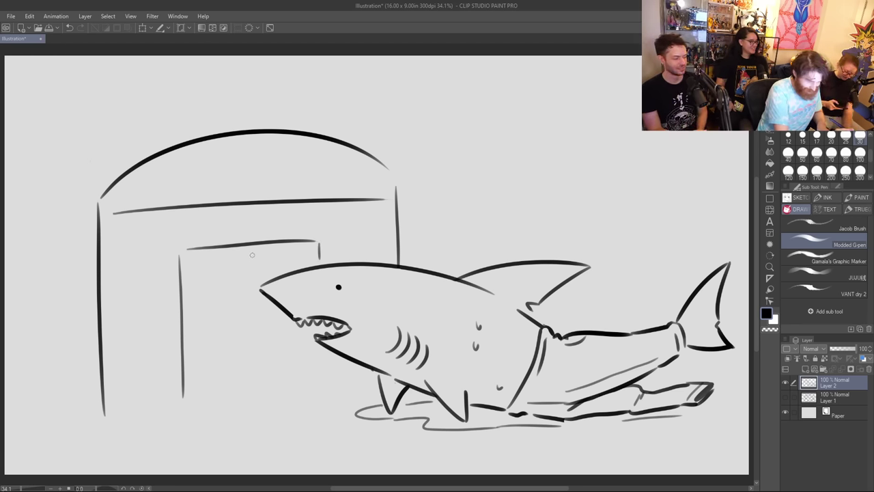
pyautogui.moveTo(252, 254); pyautogui.dragTo(254, 405)
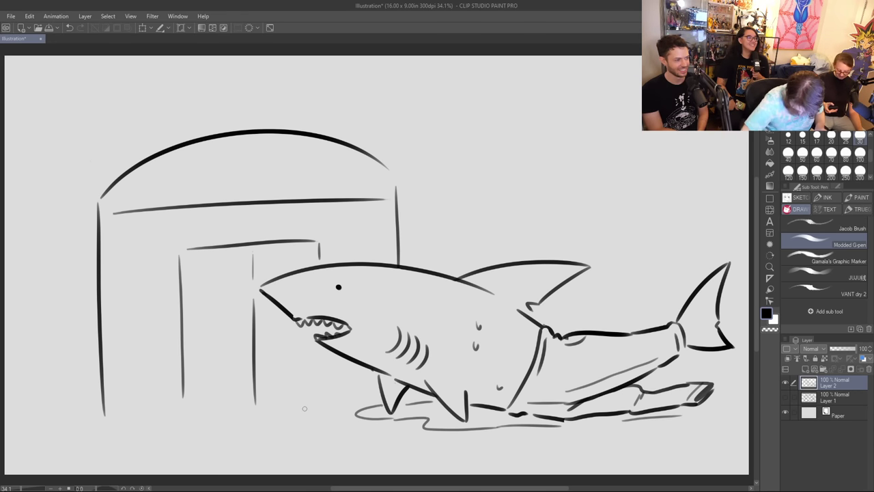
# Step: Add two short vertical dividers inside the arch and a capped pillar on each side of the building
pyautogui.moveTo(177, 149); pyautogui.dragTo(181, 203)
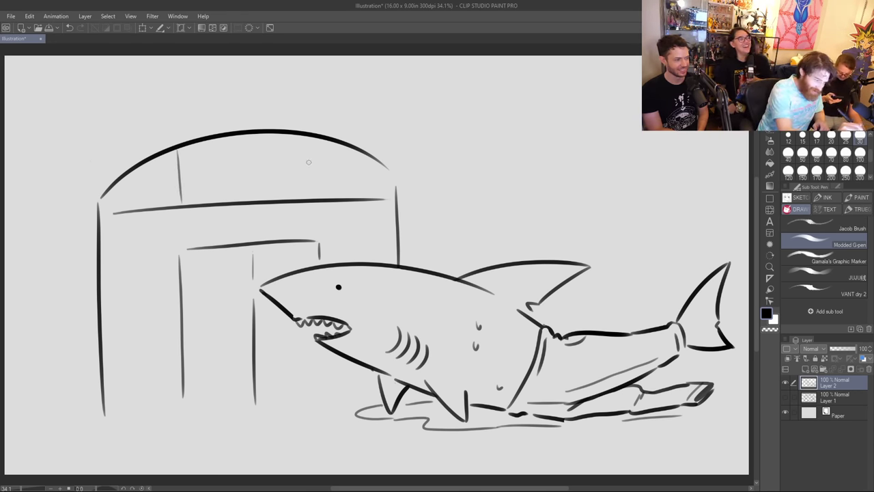
pyautogui.moveTo(310, 140); pyautogui.dragTo(313, 184)
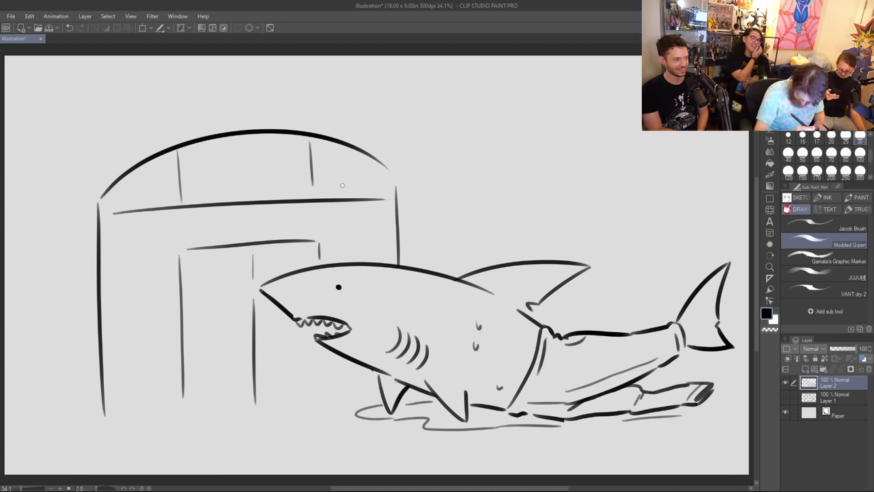
pyautogui.moveTo(401, 185)
pyautogui.mouseDown()
pyautogui.moveTo(450, 185)
pyautogui.moveTo(450, 273)
pyautogui.mouseUp()
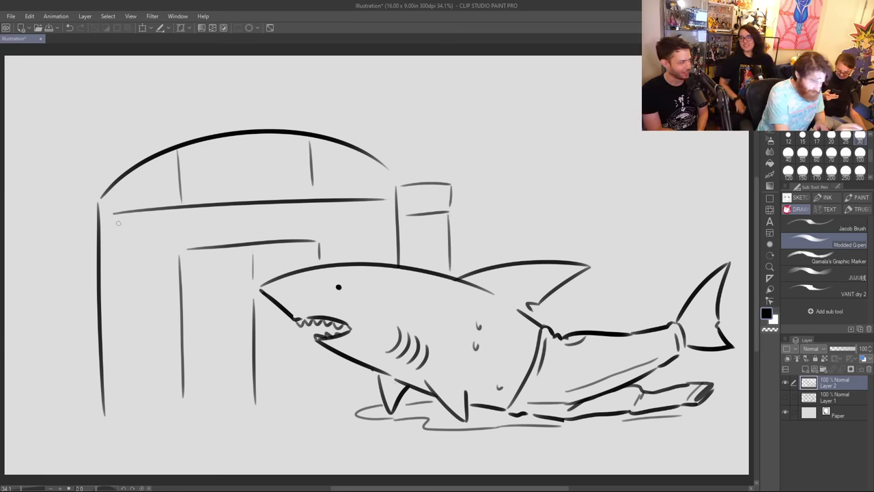
pyautogui.moveTo(38, 202)
pyautogui.mouseDown()
pyautogui.moveTo(87, 201)
pyautogui.moveTo(33, 238)
pyautogui.moveTo(89, 238)
pyautogui.moveTo(46, 351)
pyautogui.moveTo(46, 420)
pyautogui.mouseUp()
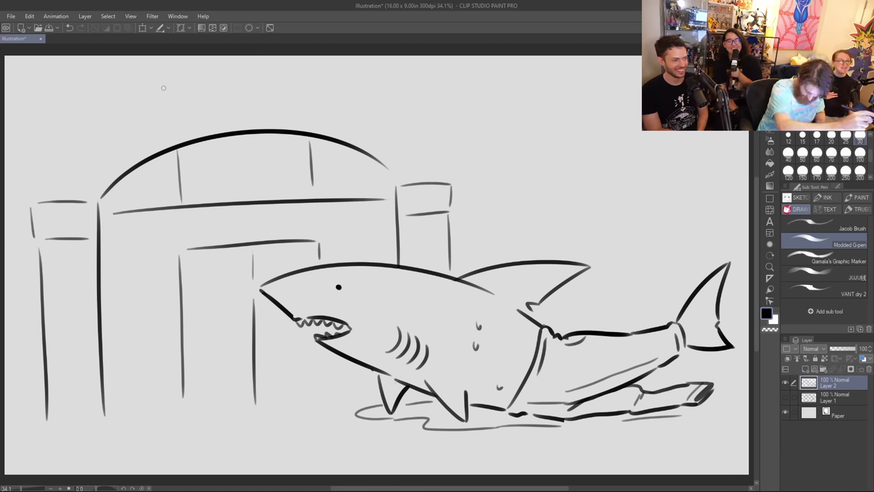
# Step: Draw an outlined block letter W above the arch roof, redoing its inner stroke
pyautogui.moveTo(164, 85)
pyautogui.mouseDown()
pyautogui.moveTo(168, 119)
pyautogui.moveTo(176, 78)
pyautogui.moveTo(182, 98)
pyautogui.mouseUp()
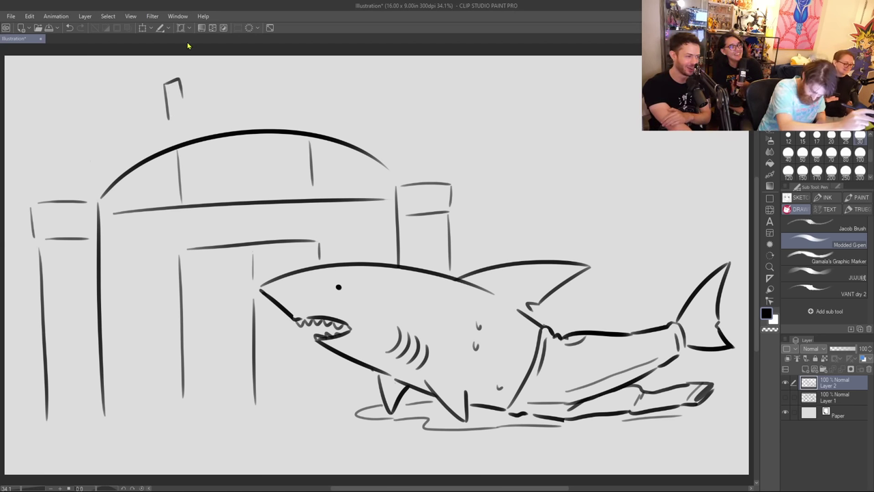
pyautogui.hotkey('ctrl', 'z')
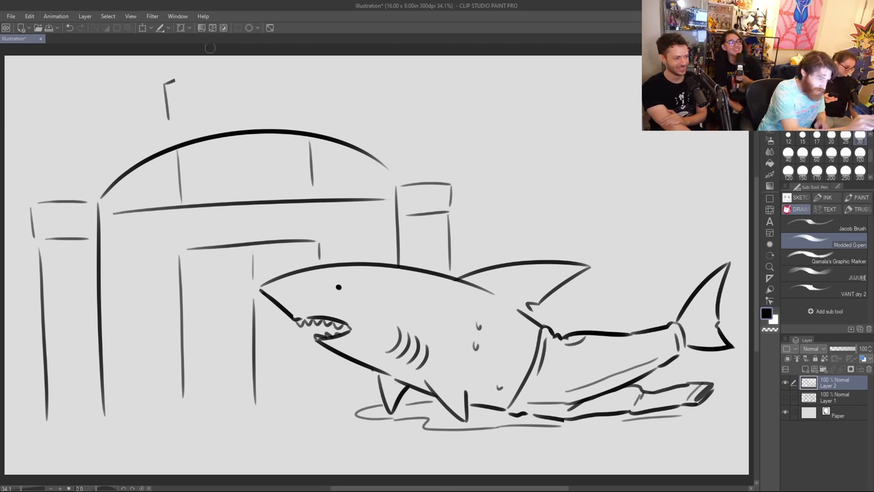
pyautogui.moveTo(176, 80)
pyautogui.mouseDown()
pyautogui.moveTo(194, 111)
pyautogui.moveTo(204, 88)
pyautogui.moveTo(189, 93)
pyautogui.moveTo(207, 78)
pyautogui.moveTo(204, 96)
pyautogui.mouseUp()
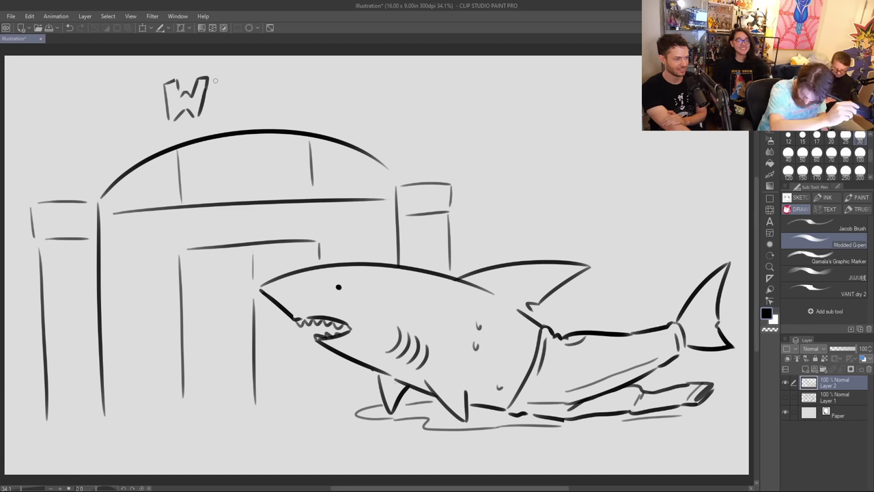
# Step: Redo the inner strokes of the block letter W and close its outline at the upper and lower edges
pyautogui.hotkey('ctrl', 'z')
pyautogui.hotkey('ctrl', 'z')
pyautogui.hotkey('ctrl', 'z')
pyautogui.hotkey('ctrl', 'z')
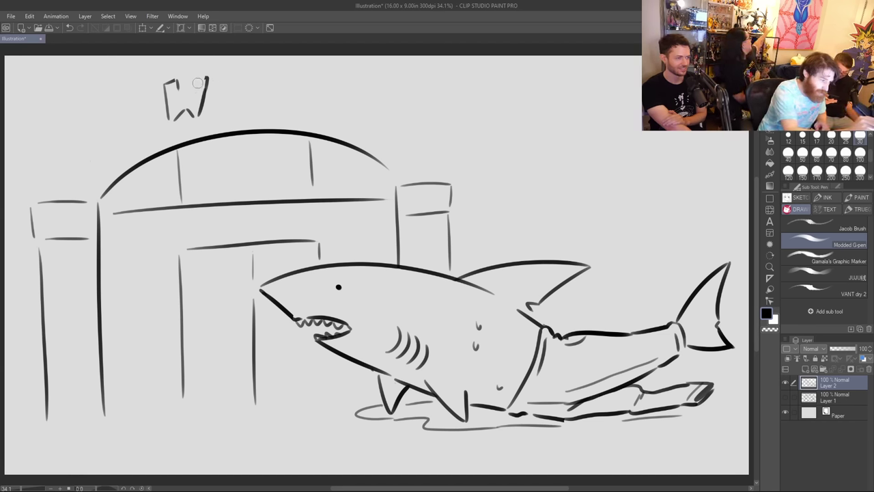
pyautogui.moveTo(178, 84)
pyautogui.mouseDown()
pyautogui.moveTo(179, 97)
pyautogui.moveTo(191, 80)
pyautogui.moveTo(197, 98)
pyautogui.moveTo(201, 75)
pyautogui.moveTo(209, 86)
pyautogui.mouseUp()
pyautogui.moveTo(172, 121); pyautogui.dragTo(183, 101)
pyautogui.moveTo(183, 101)
pyautogui.mouseDown()
pyautogui.moveTo(192, 121)
pyautogui.moveTo(201, 116)
pyautogui.mouseUp()
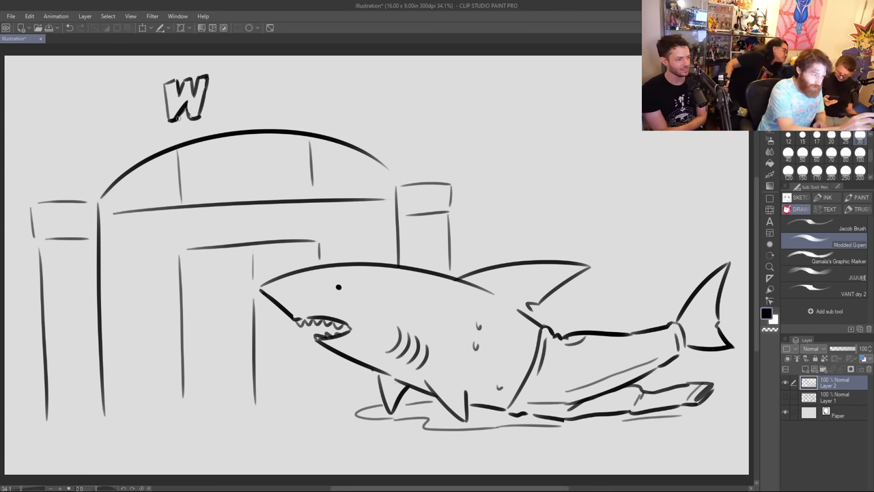
# Step: Scale the whole drawing down slightly and place it lower on the canvas, leaving more room above the lettering
pyautogui.click(142, 28)
pyautogui.moveTo(31, 70)
pyautogui.mouseDown()
pyautogui.moveTo(81, 105)
pyautogui.moveTo(83, 118)
pyautogui.mouseUp()
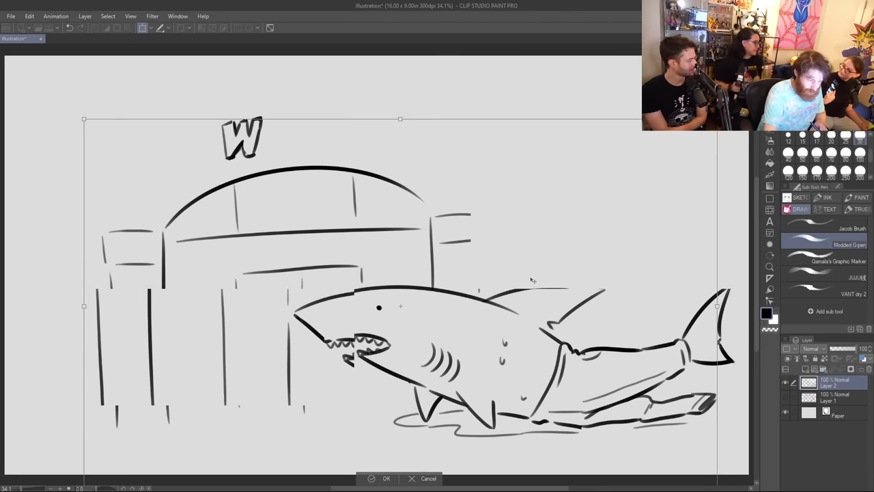
pyautogui.moveTo(532, 279)
pyautogui.mouseDown()
pyautogui.moveTo(521, 276)
pyautogui.moveTo(545, 289)
pyautogui.mouseUp()
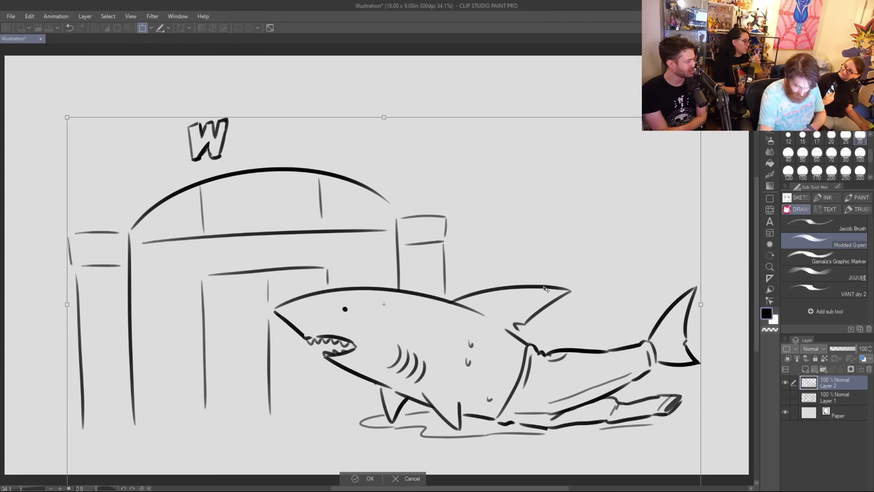
pyautogui.press('Return')
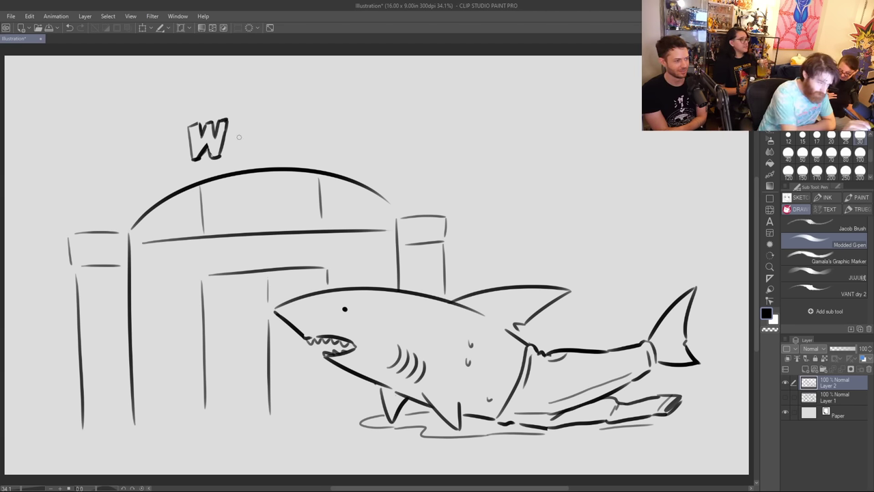
# Step: Complete the outlined block lettering to read "Wawa" and draw a flying bird emblem above it
pyautogui.moveTo(228, 144)
pyautogui.mouseDown()
pyautogui.moveTo(236, 134)
pyautogui.moveTo(249, 155)
pyautogui.mouseUp()
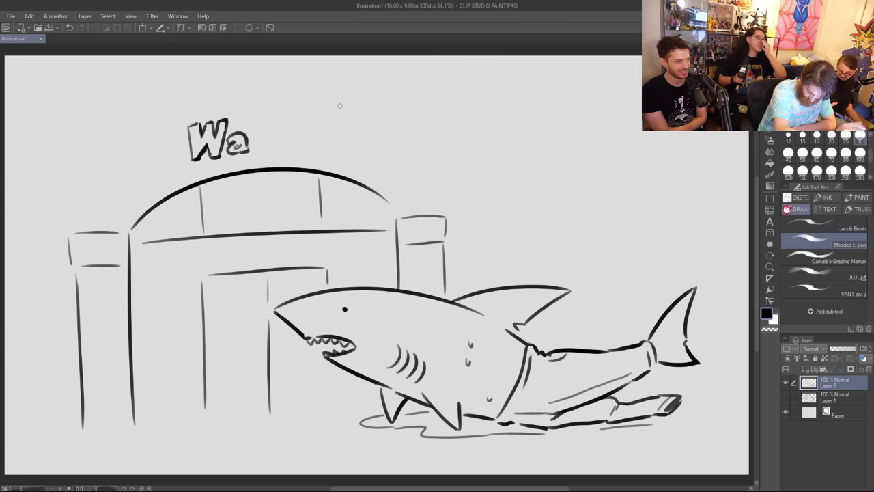
pyautogui.moveTo(250, 131)
pyautogui.mouseDown()
pyautogui.moveTo(253, 150)
pyautogui.moveTo(260, 131)
pyautogui.moveTo(271, 131)
pyautogui.moveTo(282, 145)
pyautogui.moveTo(269, 142)
pyautogui.moveTo(280, 147)
pyautogui.moveTo(295, 128)
pyautogui.moveTo(303, 148)
pyautogui.moveTo(312, 147)
pyautogui.mouseUp()
pyautogui.moveTo(310, 151); pyautogui.dragTo(312, 139)
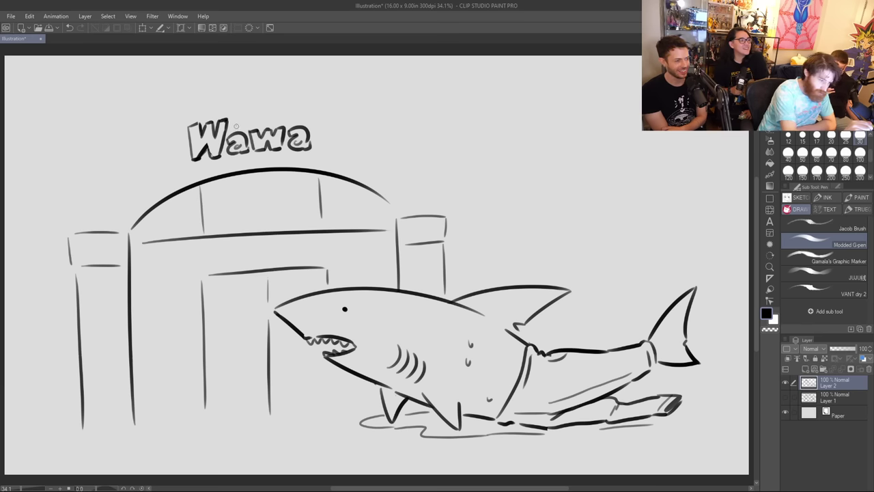
pyautogui.moveTo(236, 126)
pyautogui.mouseDown()
pyautogui.moveTo(265, 117)
pyautogui.moveTo(239, 118)
pyautogui.moveTo(226, 103)
pyautogui.moveTo(258, 113)
pyautogui.moveTo(257, 98)
pyautogui.moveTo(266, 121)
pyautogui.moveTo(272, 109)
pyautogui.moveTo(281, 114)
pyautogui.mouseUp()
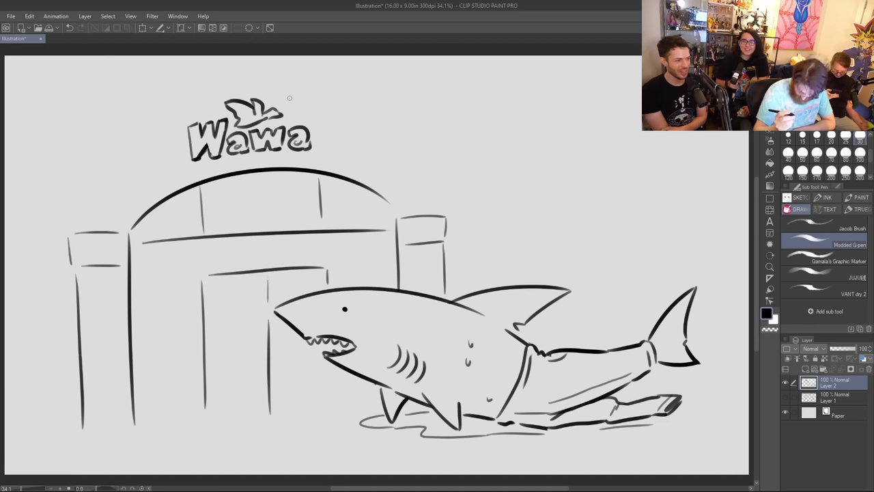
# Step: Draw a tall outer wall rising from the shark's fin and a long overhanging roofline above the Wawa sign
pyautogui.moveTo(497, 96); pyautogui.dragTo(499, 286)
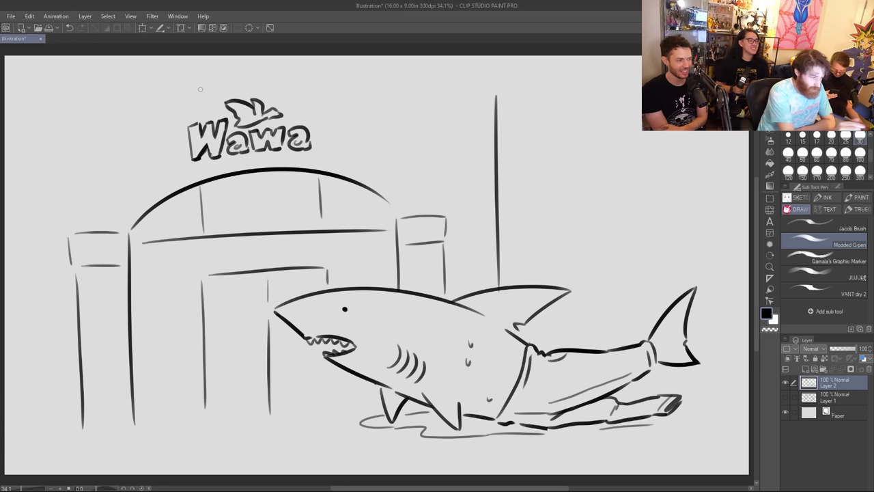
pyautogui.moveTo(72, 87)
pyautogui.mouseDown()
pyautogui.moveTo(225, 71)
pyautogui.moveTo(544, 68)
pyautogui.moveTo(498, 101)
pyautogui.mouseUp()
pyautogui.moveTo(504, 88)
pyautogui.mouseDown()
pyautogui.moveTo(544, 69)
pyautogui.moveTo(547, 56)
pyautogui.mouseUp()
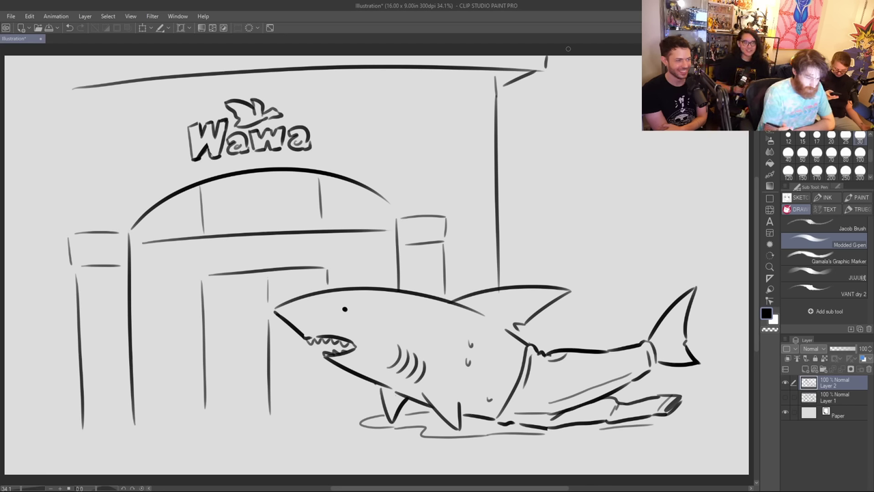
# Step: Draw the ground line along the building's base toward the shark and trim the pillar lines that extend below it
pyautogui.moveTo(133, 413); pyautogui.dragTo(350, 409)
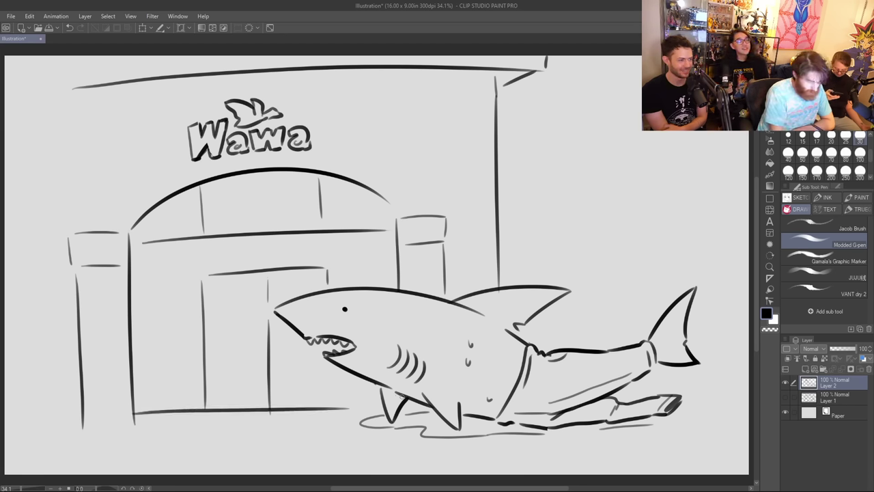
pyautogui.moveTo(87, 415); pyautogui.dragTo(139, 415)
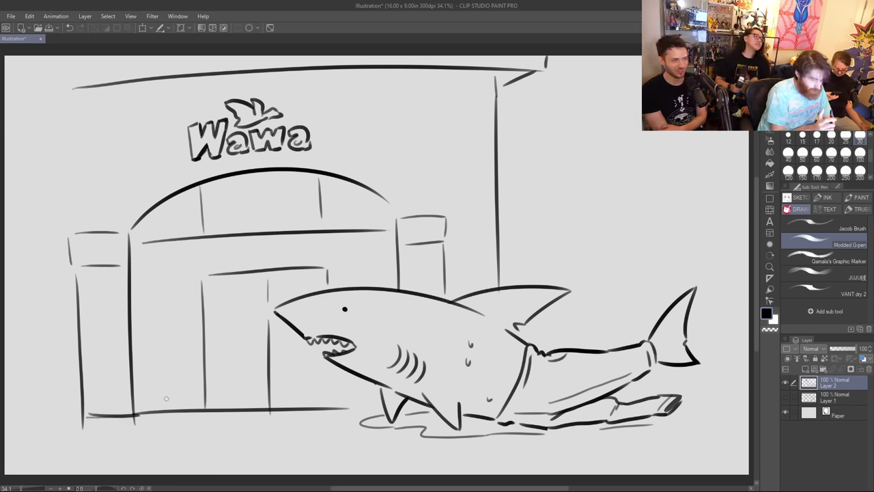
pyautogui.moveTo(82, 421); pyautogui.dragTo(134, 421)
pyautogui.moveTo(135, 420); pyautogui.dragTo(86, 427)
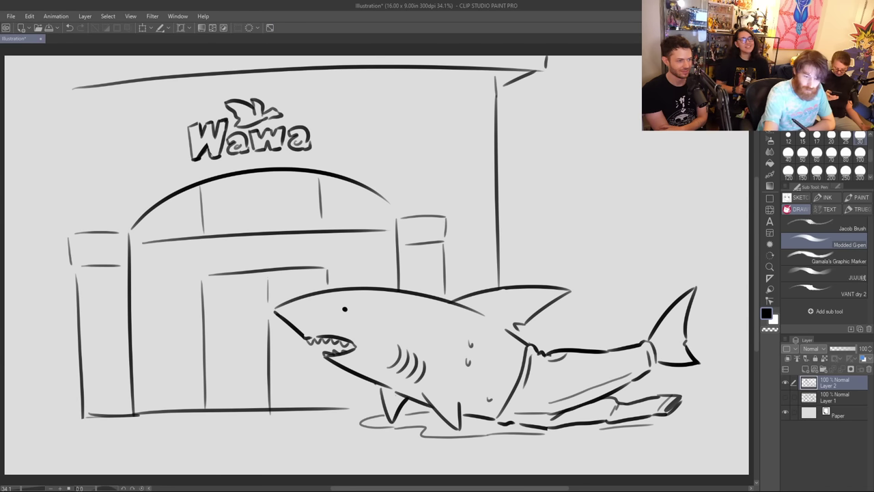
# Step: Lasso the whole shark, move it farther right and slightly down from the doorway, and clear the selection
pyautogui.press('m')
pyautogui.moveTo(598, 282)
pyautogui.mouseDown()
pyautogui.moveTo(458, 295)
pyautogui.moveTo(379, 281)
pyautogui.moveTo(308, 288)
pyautogui.moveTo(271, 304)
pyautogui.moveTo(328, 372)
pyautogui.moveTo(363, 392)
pyautogui.moveTo(353, 432)
pyautogui.moveTo(473, 465)
pyautogui.moveTo(662, 458)
pyautogui.moveTo(726, 393)
pyautogui.moveTo(723, 279)
pyautogui.moveTo(629, 270)
pyautogui.mouseUp()
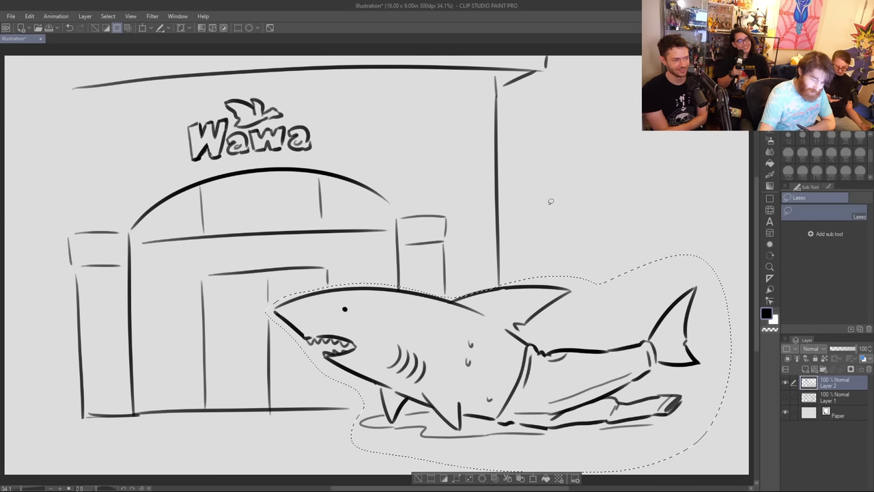
pyautogui.click(201, 28)
pyautogui.moveTo(597, 356); pyautogui.dragTo(630, 371)
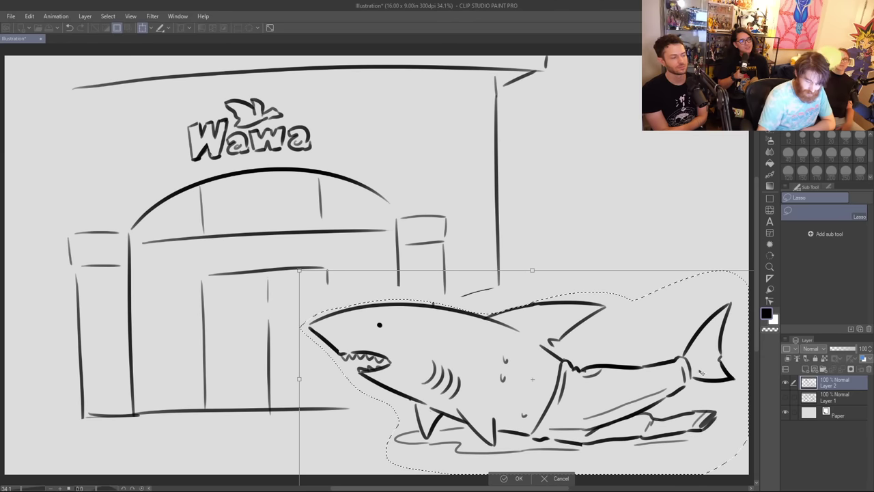
pyautogui.moveTo(703, 373); pyautogui.dragTo(703, 376)
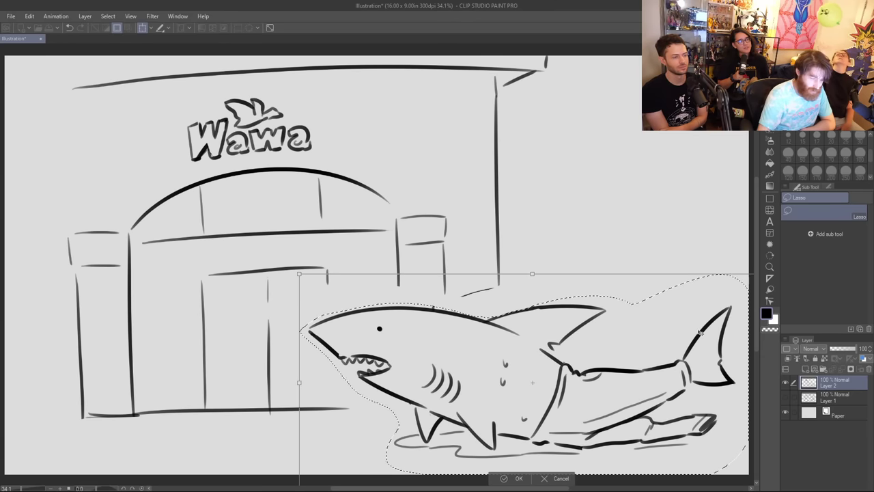
pyautogui.press('Return')
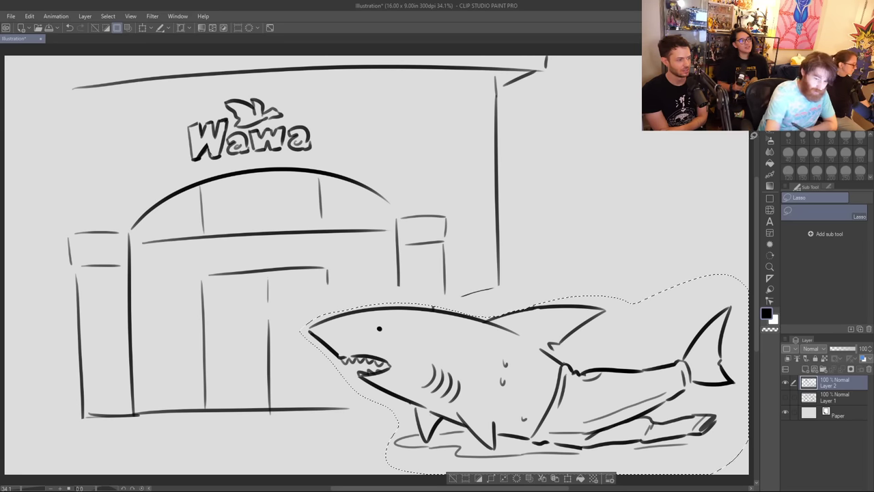
pyautogui.hotkey('ctrl', 'd')
# Step: Remove the stray line left above the shark's back, reinforce the dorsal fin's front edge, and extend the outer wall down to it
pyautogui.press('p')
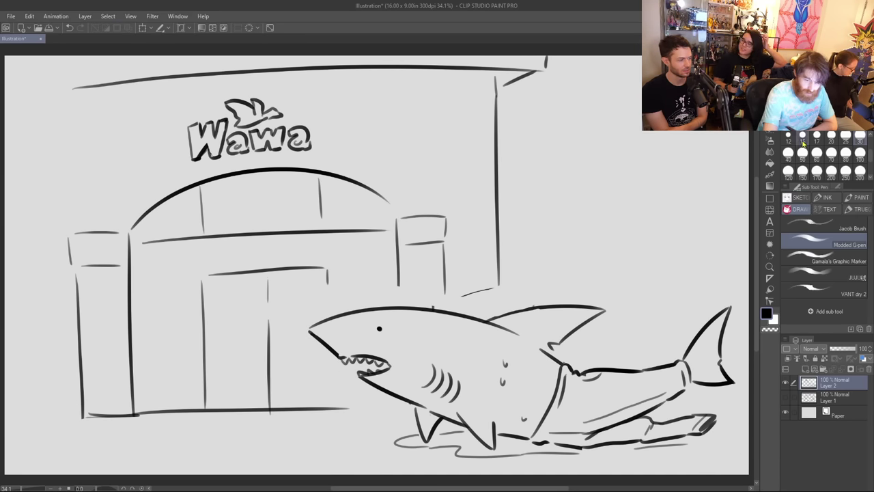
pyautogui.hotkey('ctrl', 'z')
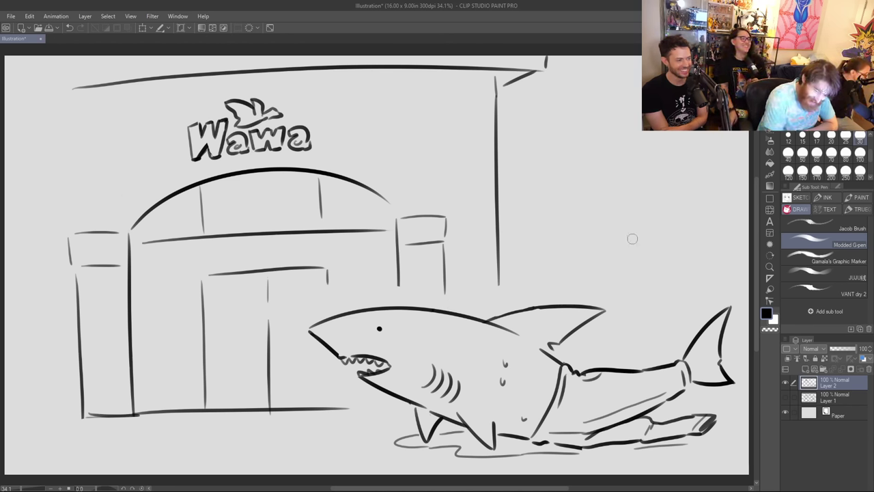
pyautogui.moveTo(489, 321); pyautogui.dragTo(554, 307)
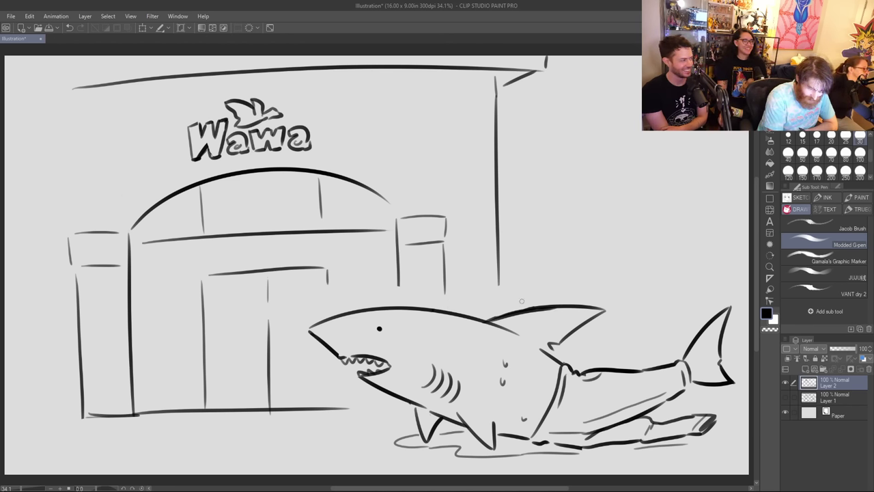
pyautogui.moveTo(499, 272); pyautogui.dragTo(499, 308)
# Step: Extend the ground line in a short dash toward the shark's front fin and erase the lower door divider with the ground line beneath it
pyautogui.moveTo(367, 404)
pyautogui.mouseDown()
pyautogui.moveTo(393, 401)
pyautogui.moveTo(386, 410)
pyautogui.mouseUp()
pyautogui.hotkey('ctrl', 'z')
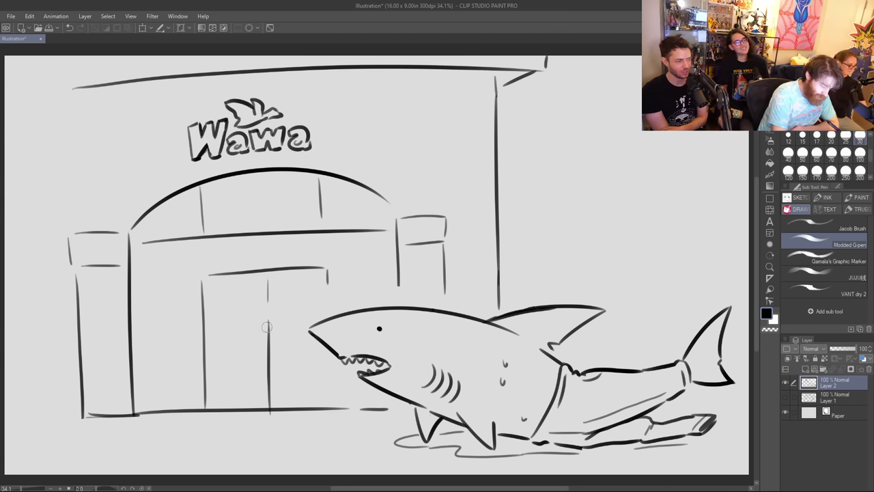
pyautogui.moveTo(269, 344); pyautogui.dragTo(266, 325)
pyautogui.moveTo(272, 404)
pyautogui.mouseDown()
pyautogui.moveTo(242, 390)
pyautogui.moveTo(258, 353)
pyautogui.moveTo(282, 364)
pyautogui.moveTo(242, 413)
pyautogui.moveTo(290, 409)
pyautogui.mouseUp()
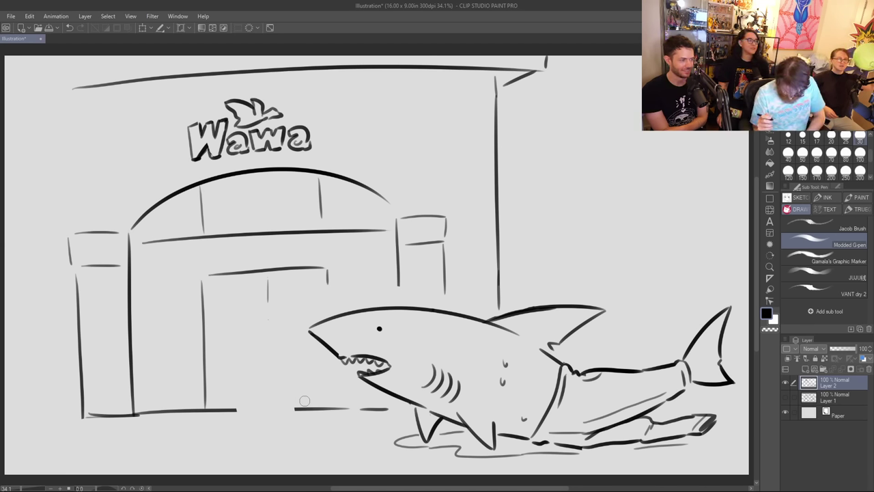
# Step: Draw a scalloped bush outline descending from the outer wall toward the shark's tail, with small leaf marks inside
pyautogui.moveTo(506, 201)
pyautogui.mouseDown()
pyautogui.moveTo(623, 247)
pyautogui.moveTo(682, 297)
pyautogui.mouseUp()
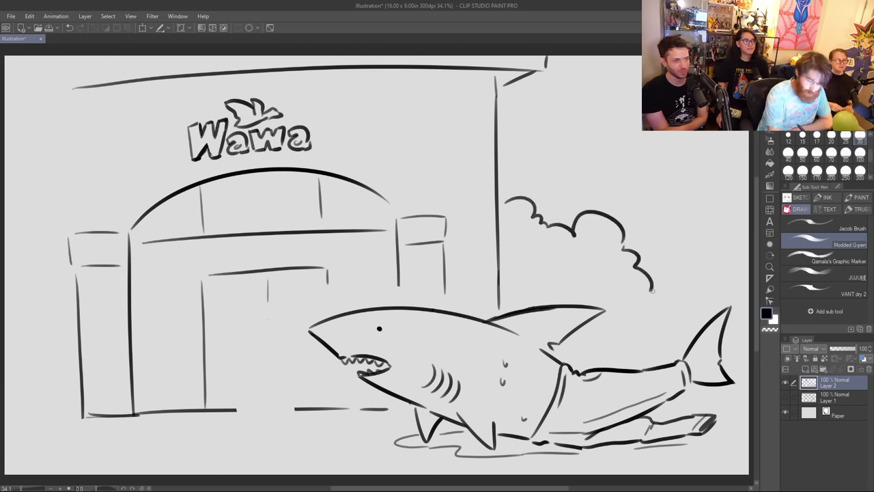
pyautogui.moveTo(587, 242); pyautogui.dragTo(599, 253)
pyautogui.moveTo(531, 246); pyautogui.dragTo(546, 244)
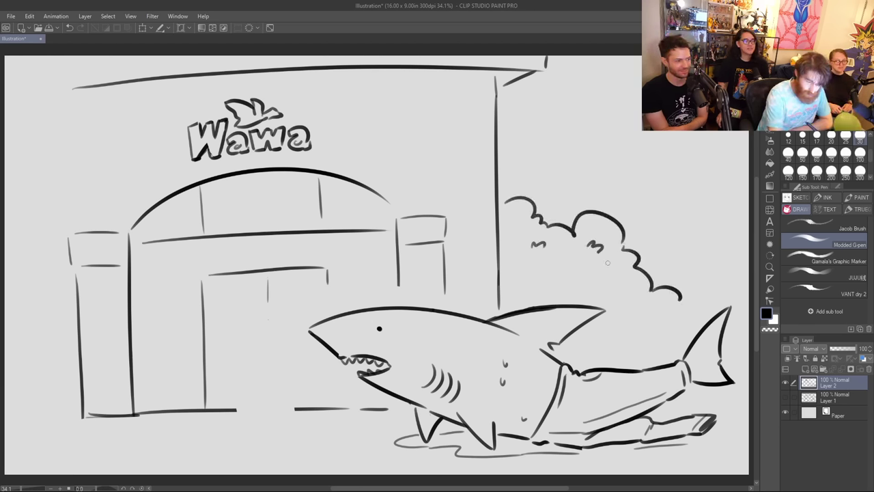
pyautogui.moveTo(675, 302); pyautogui.dragTo(685, 316)
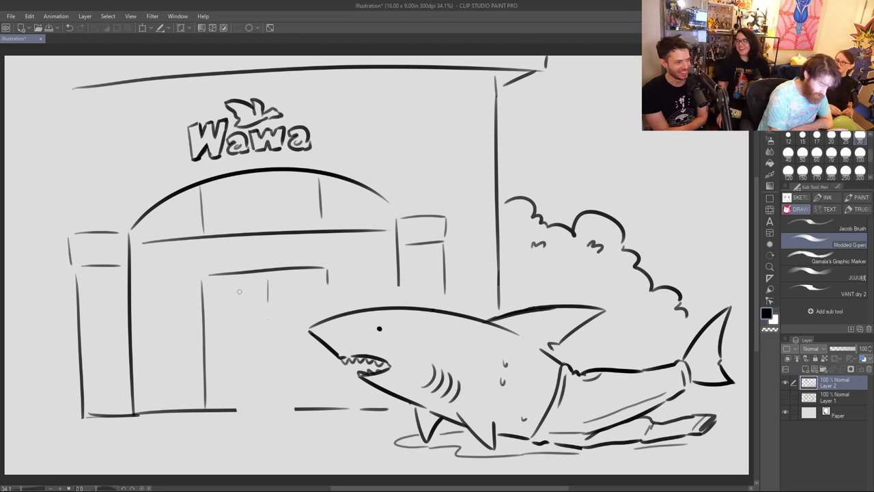
# Step: Redraw the door's central divider and add an inner frame line along the doorway's top and sides, keeping the shark clear
pyautogui.moveTo(268, 302); pyautogui.dragTo(270, 400)
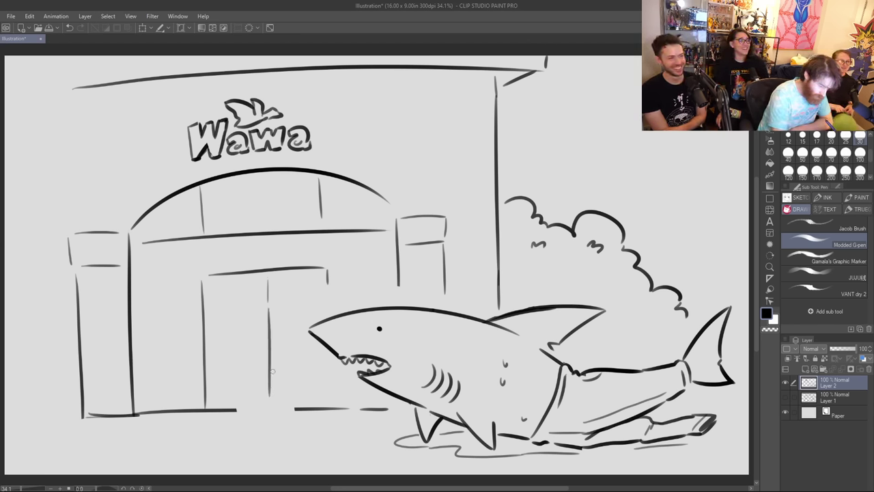
pyautogui.moveTo(270, 359); pyautogui.dragTo(271, 403)
pyautogui.moveTo(216, 280)
pyautogui.mouseDown()
pyautogui.moveTo(314, 278)
pyautogui.moveTo(321, 314)
pyautogui.moveTo(213, 393)
pyautogui.moveTo(214, 405)
pyautogui.mouseUp()
pyautogui.moveTo(321, 356)
pyautogui.mouseDown()
pyautogui.moveTo(321, 403)
pyautogui.moveTo(329, 395)
pyautogui.mouseUp()
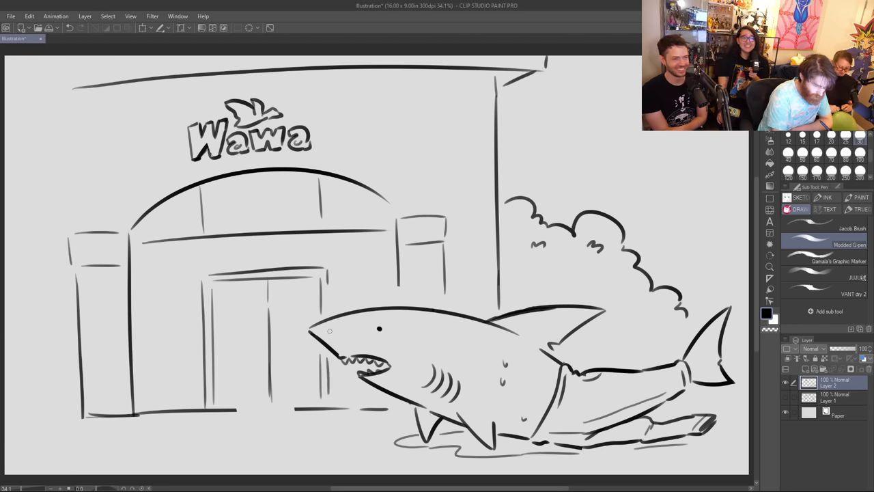
# Step: Sketch a small cartoon head in the door's left pane with pointed ears, a large nose and a cap marked W
pyautogui.moveTo(221, 344)
pyautogui.mouseDown()
pyautogui.moveTo(251, 324)
pyautogui.moveTo(257, 334)
pyautogui.moveTo(226, 353)
pyautogui.moveTo(252, 338)
pyautogui.mouseUp()
pyautogui.hotkey('ctrl', 'z')
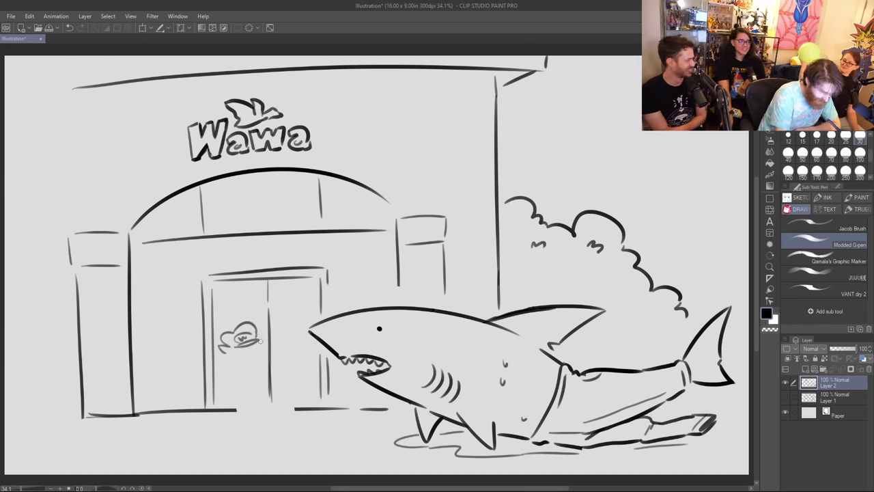
pyautogui.moveTo(260, 338)
pyautogui.mouseDown()
pyautogui.moveTo(261, 348)
pyautogui.moveTo(238, 358)
pyautogui.moveTo(252, 359)
pyautogui.mouseUp()
pyautogui.moveTo(239, 352); pyautogui.dragTo(238, 357)
pyautogui.moveTo(235, 355); pyautogui.dragTo(242, 351)
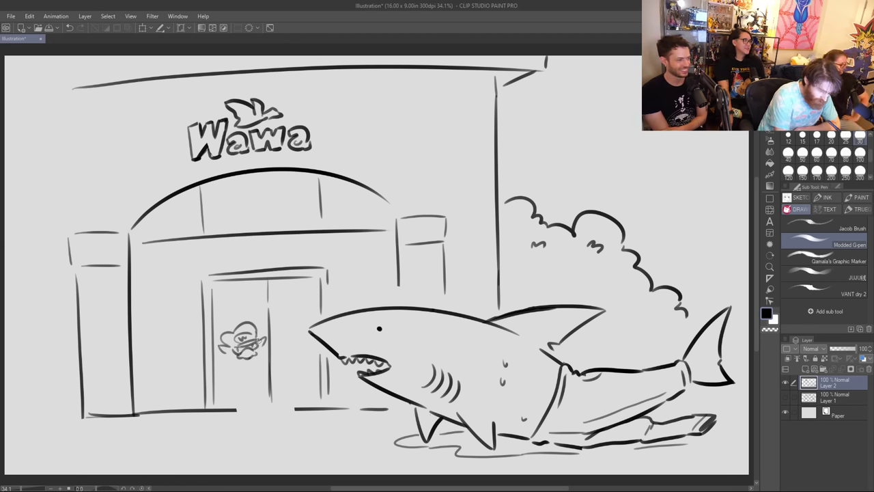
# Step: Remove the small head's cap and eye area, keeping only the ears and nose
pyautogui.moveTo(233, 354)
pyautogui.mouseDown()
pyautogui.moveTo(258, 342)
pyautogui.moveTo(242, 331)
pyautogui.moveTo(250, 329)
pyautogui.moveTo(234, 345)
pyautogui.moveTo(248, 332)
pyautogui.moveTo(245, 321)
pyautogui.moveTo(257, 324)
pyautogui.moveTo(223, 343)
pyautogui.mouseUp()
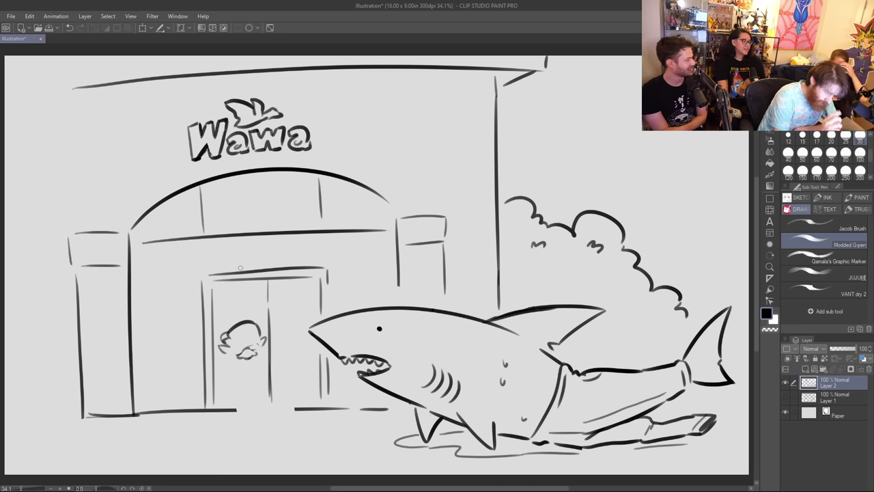
pyautogui.hotkey('ctrl', 'z')
pyautogui.hotkey('ctrl', 'z')
pyautogui.hotkey('ctrl', 'z')
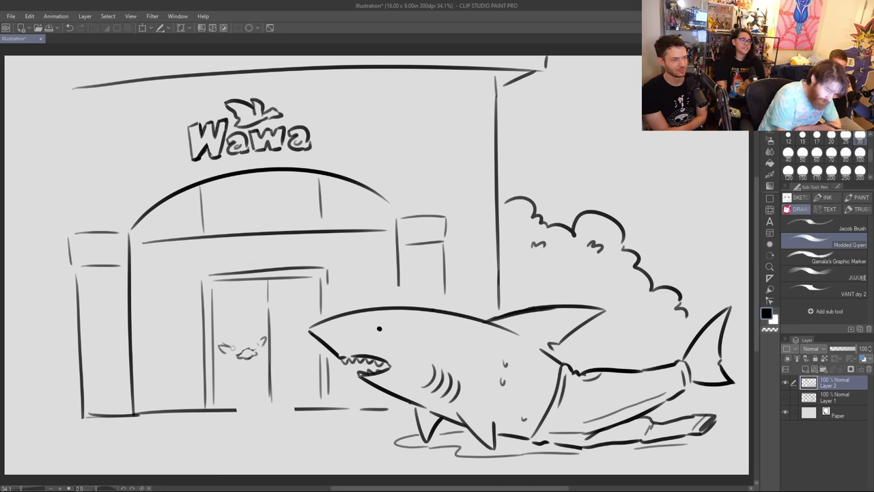
# Step: Draw the character's eyes, dark jagged moustache and W cap around the nose, and add a raised hand beside the door frame
pyautogui.moveTo(233, 348)
pyautogui.mouseDown()
pyautogui.moveTo(262, 336)
pyautogui.moveTo(222, 358)
pyautogui.moveTo(266, 351)
pyautogui.moveTo(260, 355)
pyautogui.mouseUp()
pyautogui.hotkey('ctrl', 'z')
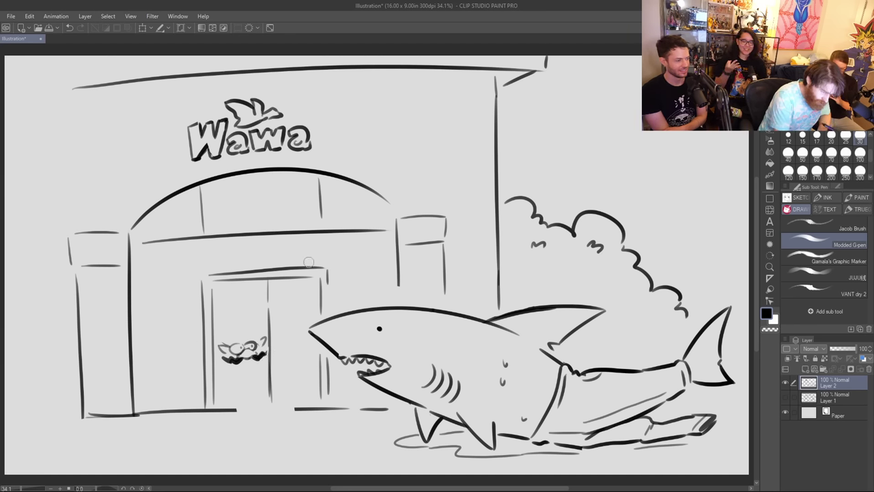
pyautogui.moveTo(225, 343)
pyautogui.mouseDown()
pyautogui.moveTo(254, 327)
pyautogui.moveTo(228, 336)
pyautogui.moveTo(239, 325)
pyautogui.moveTo(258, 329)
pyautogui.moveTo(247, 343)
pyautogui.moveTo(256, 335)
pyautogui.moveTo(236, 335)
pyautogui.moveTo(229, 365)
pyautogui.moveTo(213, 378)
pyautogui.mouseUp()
pyautogui.hotkey('ctrl', 'z')
pyautogui.hotkey('ctrl', 'z')
pyautogui.hotkey('ctrl', 'z')
pyautogui.hotkey('ctrl', 'z')
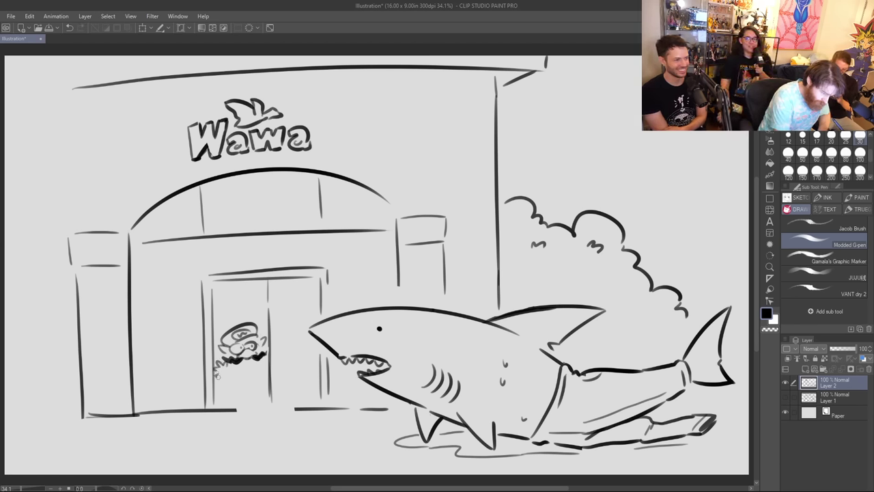
# Step: Complete the doorway character with a second open hand, a round body in overalls, and two short legs with shoes
pyautogui.moveTo(272, 361)
pyautogui.mouseDown()
pyautogui.moveTo(291, 369)
pyautogui.moveTo(254, 361)
pyautogui.moveTo(262, 355)
pyautogui.moveTo(236, 370)
pyautogui.moveTo(274, 365)
pyautogui.moveTo(240, 385)
pyautogui.moveTo(264, 385)
pyautogui.moveTo(218, 408)
pyautogui.mouseUp()
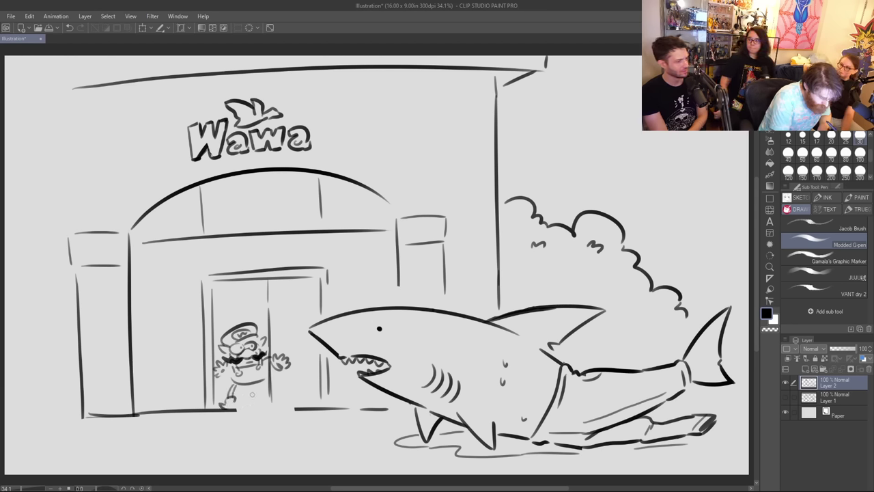
pyautogui.moveTo(258, 385)
pyautogui.mouseDown()
pyautogui.moveTo(261, 397)
pyautogui.moveTo(278, 404)
pyautogui.mouseUp()
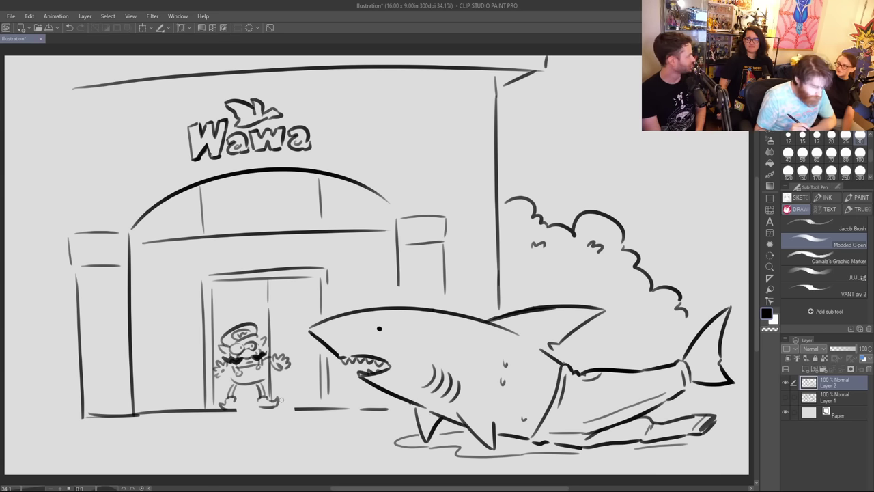
# Step: Add reflection strokes to the left door pane and draw a second, taller capped character with raised hands and long bent legs in the right pane
pyautogui.moveTo(222, 322); pyautogui.dragTo(261, 285)
pyautogui.moveTo(239, 313); pyautogui.dragTo(260, 298)
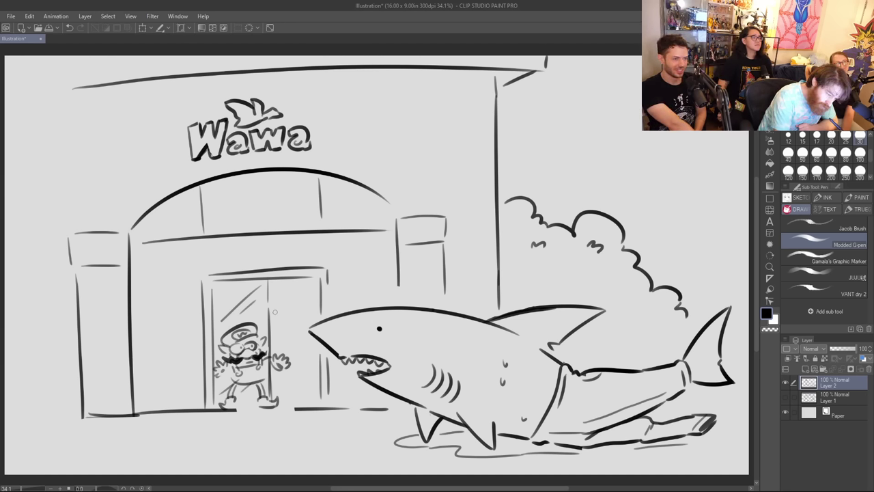
pyautogui.moveTo(277, 309); pyautogui.dragTo(302, 307)
pyautogui.hotkey('ctrl', 'z')
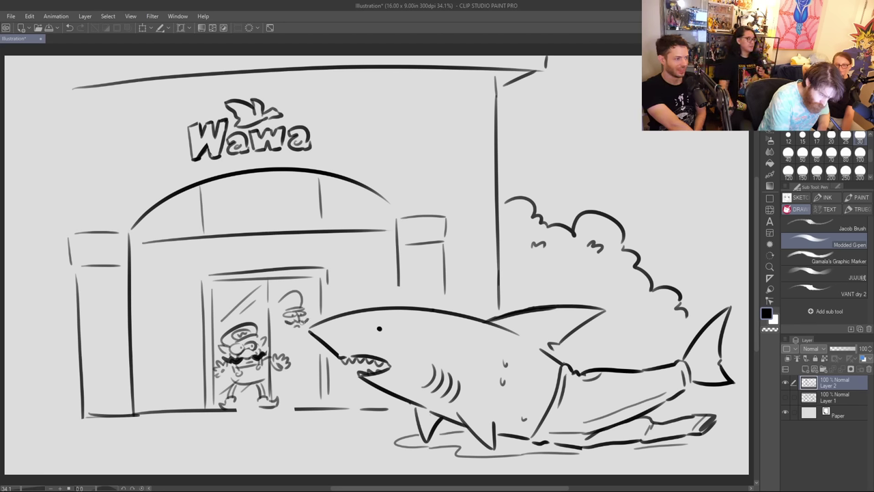
pyautogui.moveTo(300, 336)
pyautogui.mouseDown()
pyautogui.moveTo(274, 325)
pyautogui.moveTo(299, 305)
pyautogui.moveTo(275, 316)
pyautogui.moveTo(287, 328)
pyautogui.moveTo(274, 338)
pyautogui.moveTo(288, 341)
pyautogui.moveTo(281, 347)
pyautogui.moveTo(310, 340)
pyautogui.moveTo(302, 350)
pyautogui.moveTo(310, 351)
pyautogui.moveTo(302, 343)
pyautogui.mouseUp()
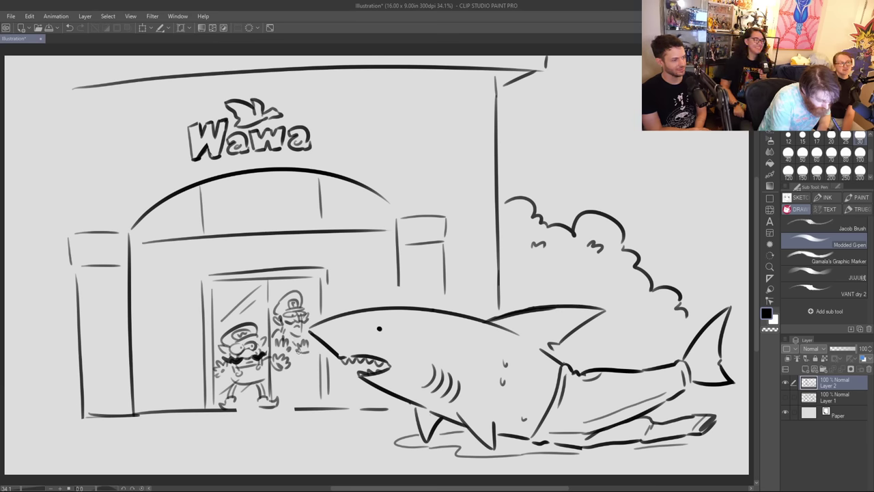
pyautogui.hotkey('ctrl', 'z')
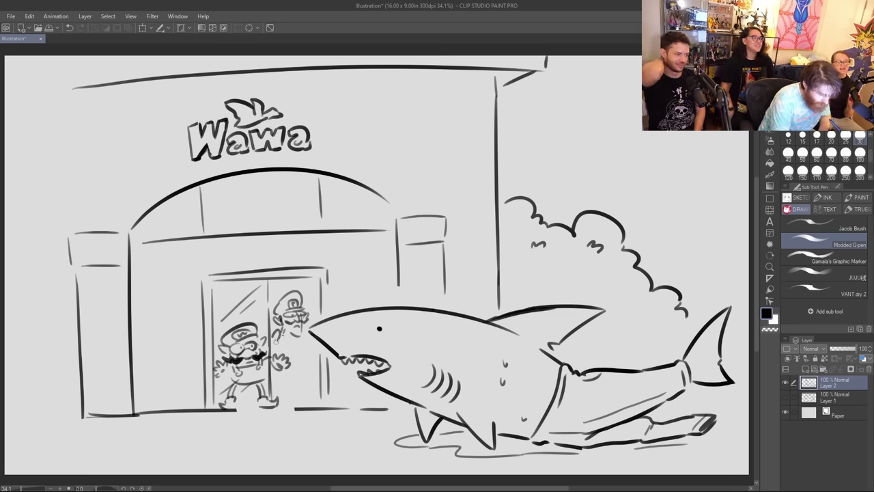
pyautogui.moveTo(279, 342)
pyautogui.mouseDown()
pyautogui.moveTo(291, 351)
pyautogui.moveTo(311, 346)
pyautogui.moveTo(286, 351)
pyautogui.moveTo(300, 363)
pyautogui.moveTo(294, 336)
pyautogui.mouseUp()
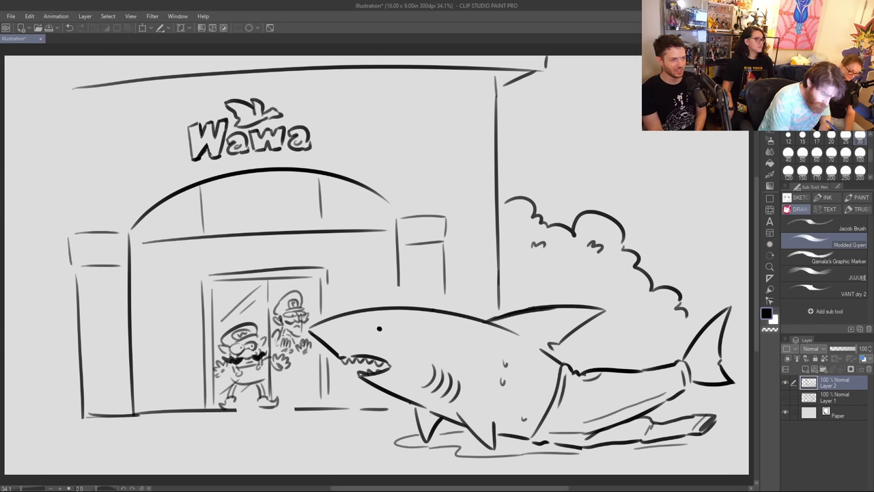
pyautogui.moveTo(294, 359)
pyautogui.mouseDown()
pyautogui.moveTo(309, 397)
pyautogui.moveTo(297, 366)
pyautogui.moveTo(304, 395)
pyautogui.moveTo(297, 376)
pyautogui.moveTo(281, 374)
pyautogui.moveTo(291, 394)
pyautogui.moveTo(283, 401)
pyautogui.moveTo(318, 404)
pyautogui.mouseUp()
pyautogui.moveTo(303, 400); pyautogui.dragTo(312, 405)
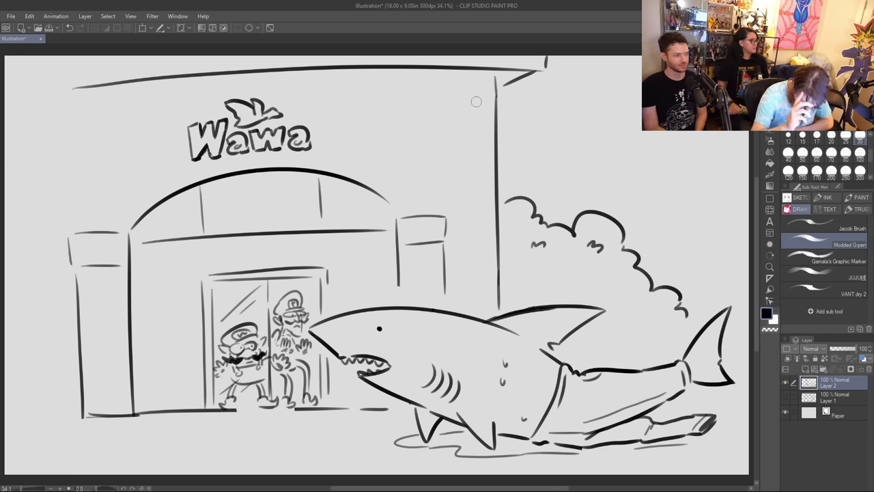
# Step: Line the right pillar's cap and replace the building's old right edge with new vertical wall lines above both pillars and beside the bushes
pyautogui.moveTo(403, 239)
pyautogui.mouseDown()
pyautogui.moveTo(447, 237)
pyautogui.moveTo(437, 226)
pyautogui.mouseUp()
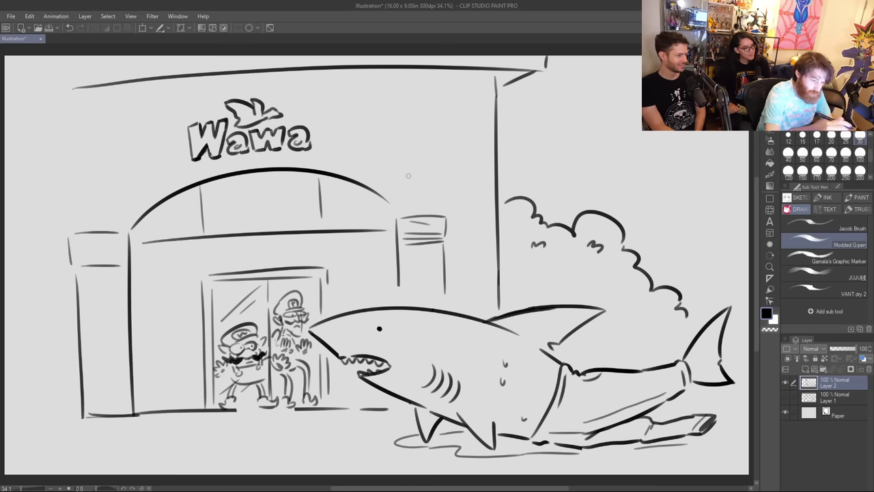
pyautogui.moveTo(495, 74); pyautogui.dragTo(499, 305)
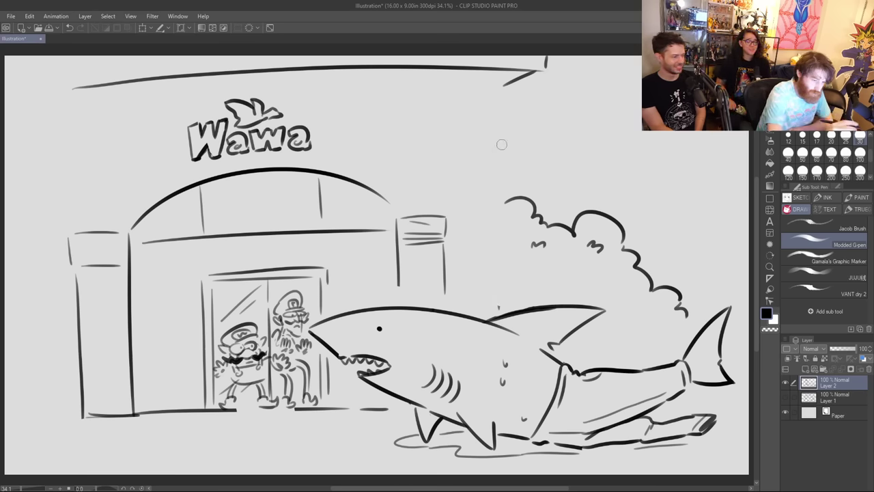
pyautogui.moveTo(437, 83); pyautogui.dragTo(443, 209)
pyautogui.moveTo(72, 222); pyautogui.dragTo(63, 122)
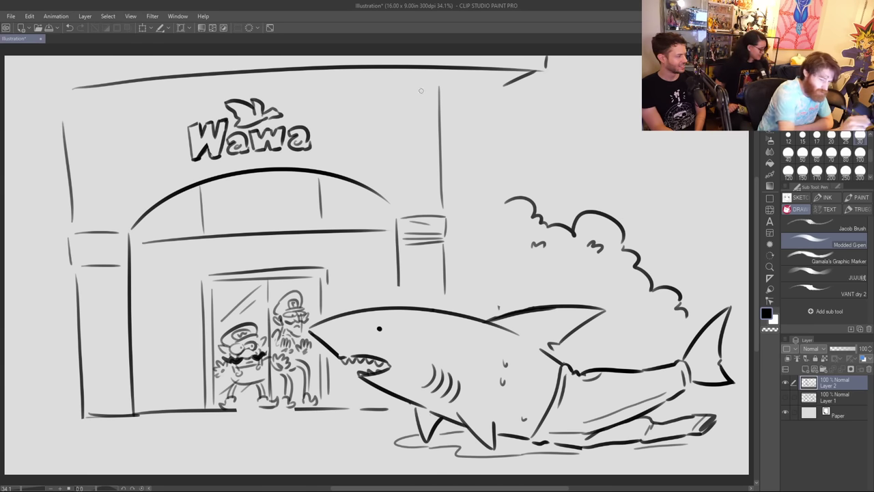
pyautogui.moveTo(506, 88); pyautogui.dragTo(504, 291)
# Step: Draw five spaced horizontal siding lines on the wall section outside the right pillar and five more outside the left pillar
pyautogui.moveTo(448, 137); pyautogui.dragTo(500, 138)
pyautogui.moveTo(449, 162); pyautogui.dragTo(495, 163)
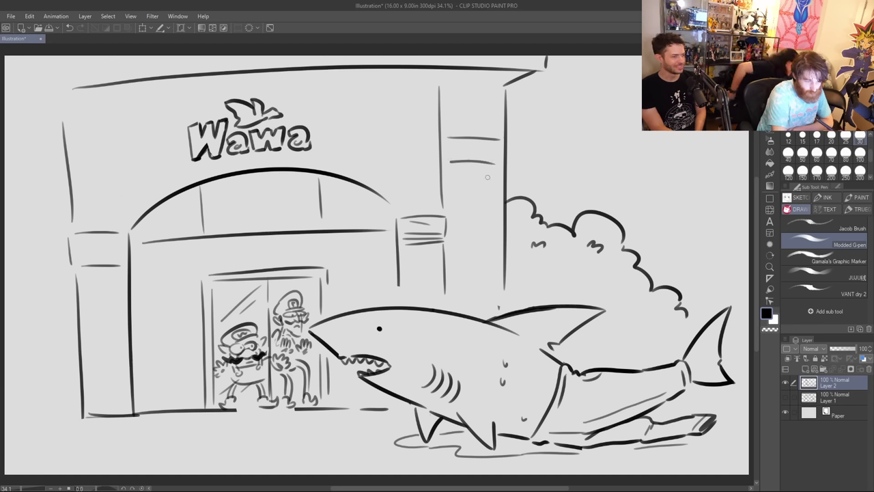
pyautogui.moveTo(452, 188); pyautogui.dragTo(503, 186)
pyautogui.moveTo(459, 221); pyautogui.dragTo(493, 220)
pyautogui.moveTo(459, 260); pyautogui.dragTo(491, 259)
pyautogui.moveTo(22, 141); pyautogui.dragTo(60, 139)
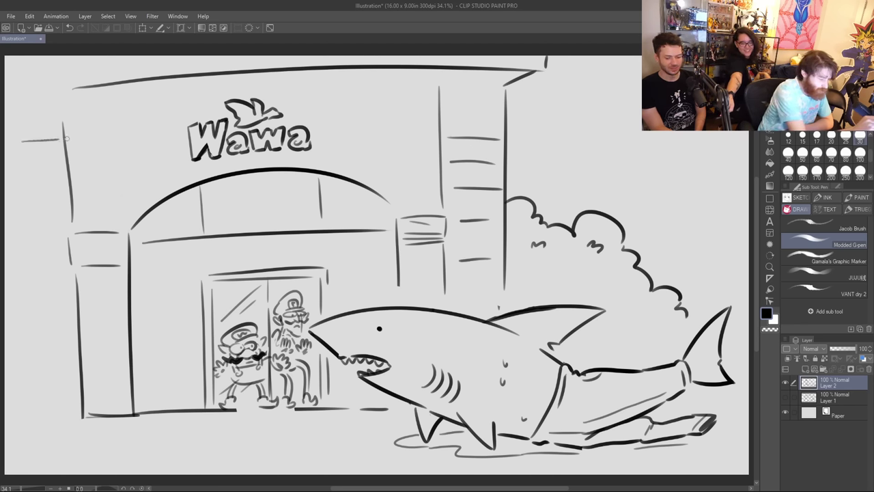
pyautogui.moveTo(18, 165); pyautogui.dragTo(63, 162)
pyautogui.moveTo(17, 208); pyautogui.dragTo(62, 201)
pyautogui.moveTo(23, 250); pyautogui.dragTo(52, 245)
pyautogui.moveTo(22, 312); pyautogui.dragTo(54, 306)
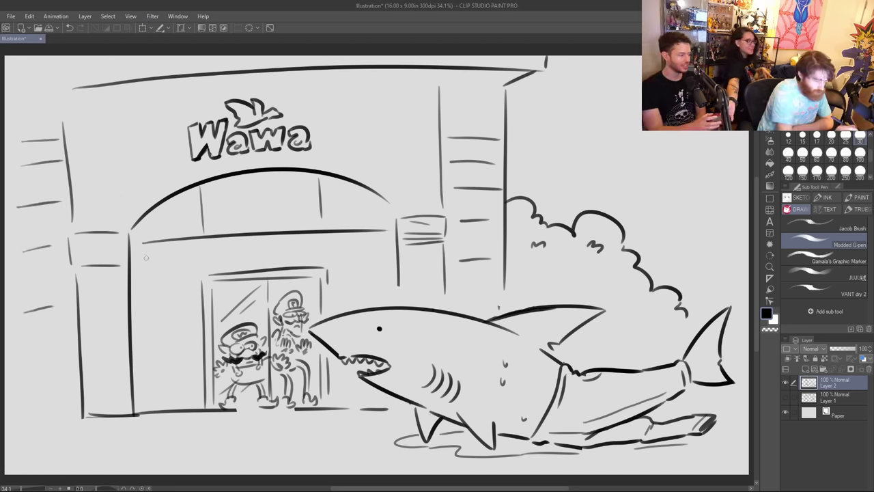
# Step: Line the left pillar's cap and sketch small patches of brickwork on both pillars
pyautogui.moveTo(76, 261)
pyautogui.mouseDown()
pyautogui.moveTo(127, 258)
pyautogui.moveTo(114, 250)
pyautogui.moveTo(117, 238)
pyautogui.mouseUp()
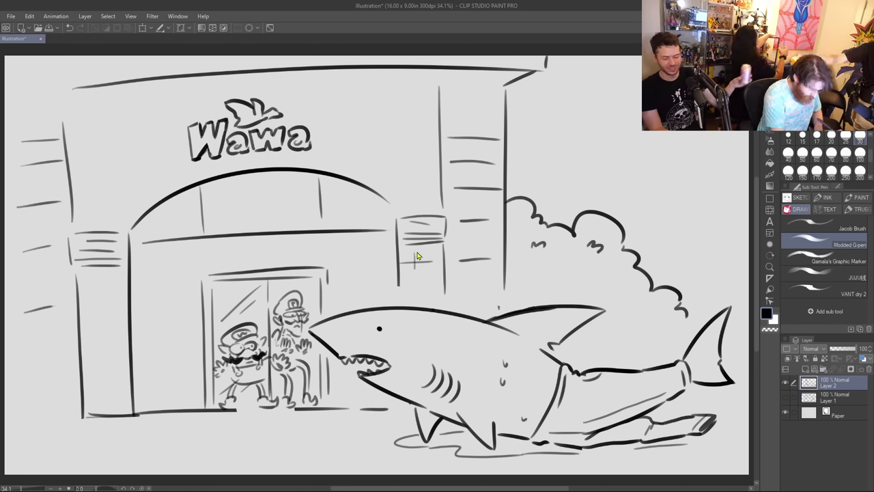
pyautogui.hotkey('ctrl', 'z')
pyautogui.moveTo(414, 253)
pyautogui.mouseDown()
pyautogui.moveTo(414, 262)
pyautogui.moveTo(432, 262)
pyautogui.moveTo(424, 271)
pyautogui.mouseUp()
pyautogui.hotkey('ctrl', 'z')
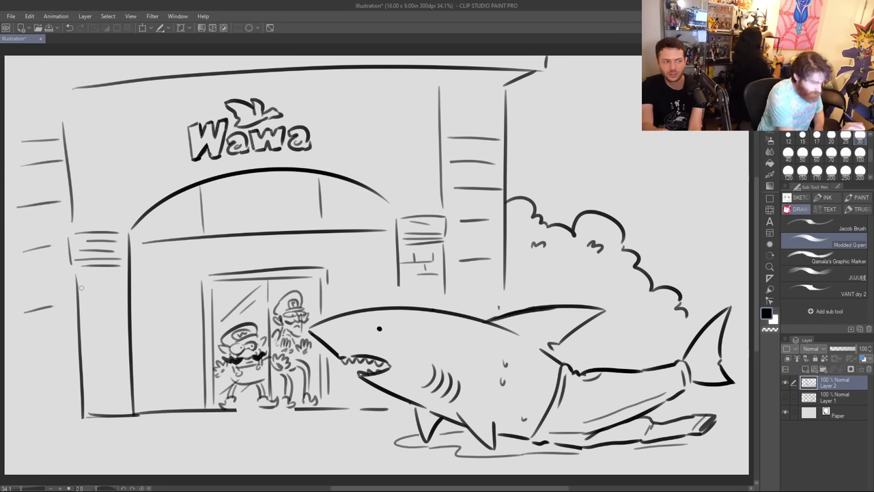
pyautogui.moveTo(86, 285)
pyautogui.mouseDown()
pyautogui.moveTo(118, 285)
pyautogui.moveTo(91, 283)
pyautogui.moveTo(115, 275)
pyautogui.moveTo(113, 293)
pyautogui.moveTo(122, 294)
pyautogui.moveTo(101, 307)
pyautogui.moveTo(117, 309)
pyautogui.moveTo(96, 319)
pyautogui.moveTo(116, 327)
pyautogui.mouseUp()
pyautogui.moveTo(417, 279); pyautogui.dragTo(436, 286)
pyautogui.moveTo(110, 381)
pyautogui.mouseDown()
pyautogui.moveTo(110, 396)
pyautogui.moveTo(124, 382)
pyautogui.moveTo(129, 394)
pyautogui.moveTo(99, 408)
pyautogui.moveTo(121, 406)
pyautogui.mouseUp()
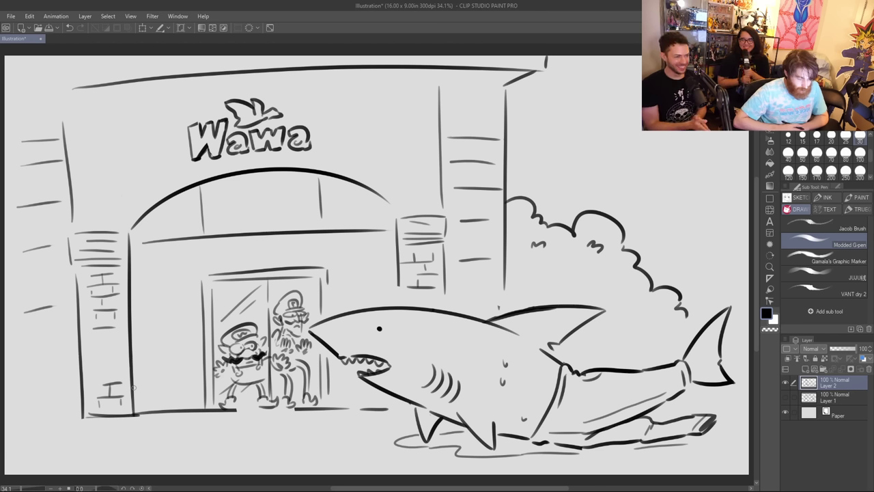
# Step: Add short shine and fold strokes to the shark's legs near the waist, the tail end and the lower foot
pyautogui.moveTo(581, 420); pyautogui.dragTo(588, 405)
pyautogui.moveTo(588, 414); pyautogui.dragTo(594, 407)
pyautogui.moveTo(673, 387); pyautogui.dragTo(673, 379)
pyautogui.moveTo(677, 386); pyautogui.dragTo(676, 384)
pyautogui.moveTo(675, 422); pyautogui.dragTo(677, 432)
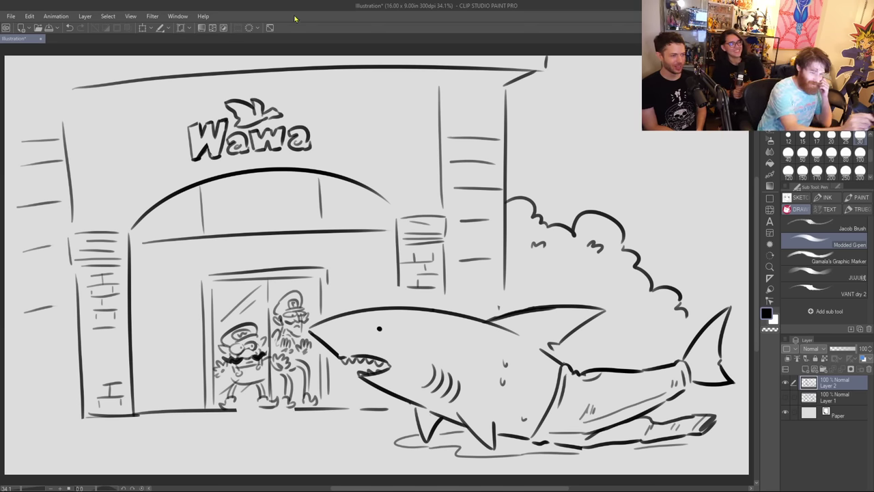
# Step: Lasso the Wawa sign and move it slightly right so it sits centred over the arch, then deselect it
pyautogui.press('m')
pyautogui.moveTo(311, 98)
pyautogui.mouseDown()
pyautogui.moveTo(248, 90)
pyautogui.moveTo(165, 124)
pyautogui.moveTo(205, 166)
pyautogui.moveTo(287, 160)
pyautogui.moveTo(353, 142)
pyautogui.moveTo(319, 87)
pyautogui.moveTo(310, 110)
pyautogui.mouseUp()
pyautogui.click(142, 28)
pyautogui.moveTo(382, 171); pyautogui.dragTo(382, 176)
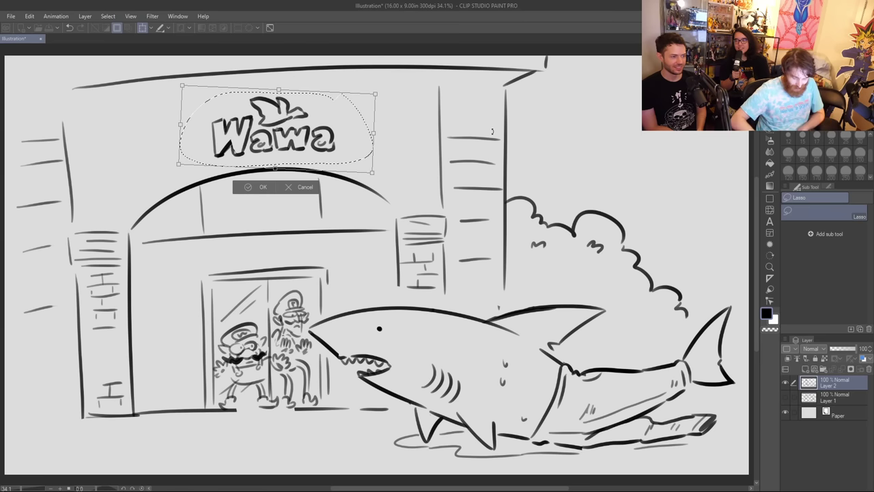
pyautogui.press('Return')
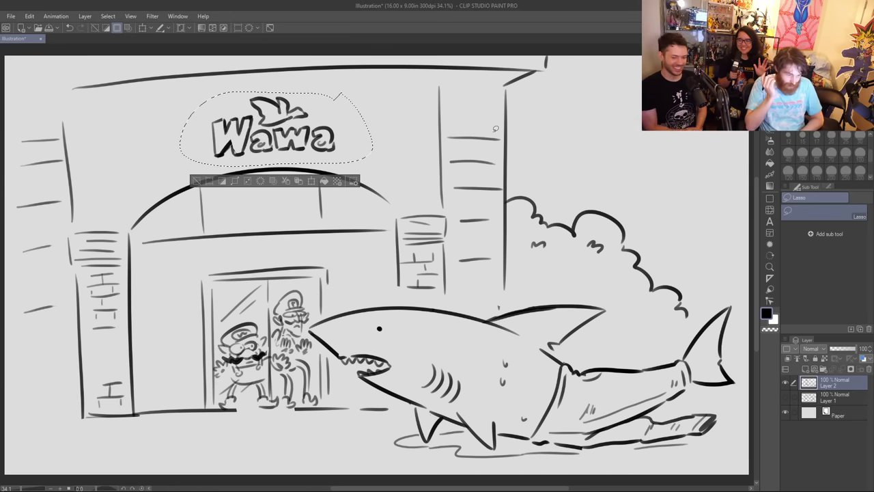
pyautogui.hotkey('ctrl', 'd')
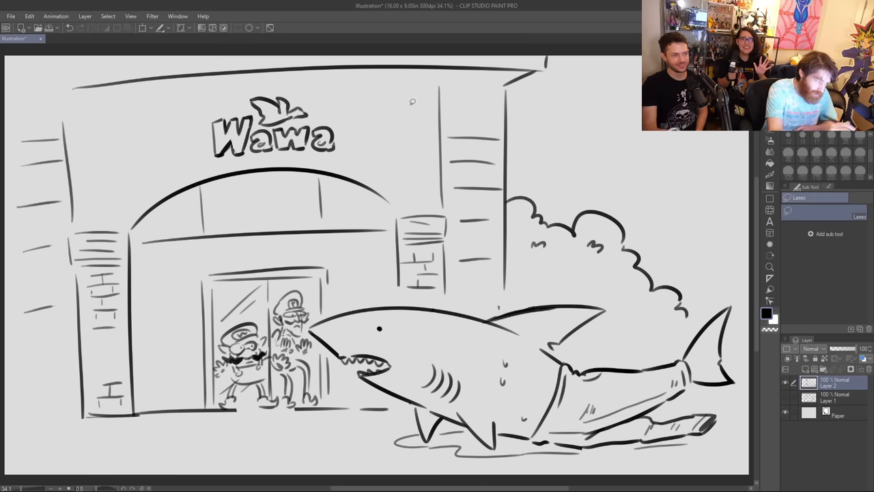
# Step: Draw the ground line beneath the two doorway characters and add reflection strokes to the upper part of the right door pane
pyautogui.press('p')
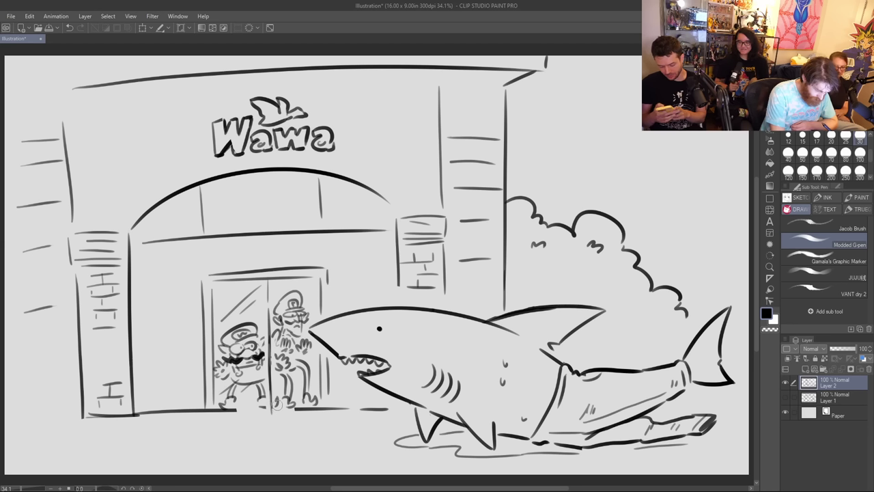
pyautogui.moveTo(249, 410); pyautogui.dragTo(304, 408)
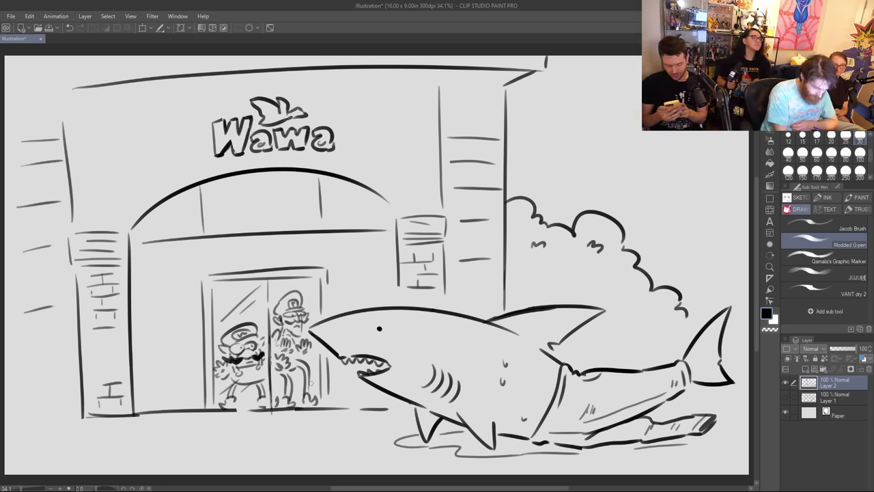
pyautogui.moveTo(306, 299); pyautogui.dragTo(313, 289)
pyautogui.moveTo(307, 293); pyautogui.dragTo(313, 286)
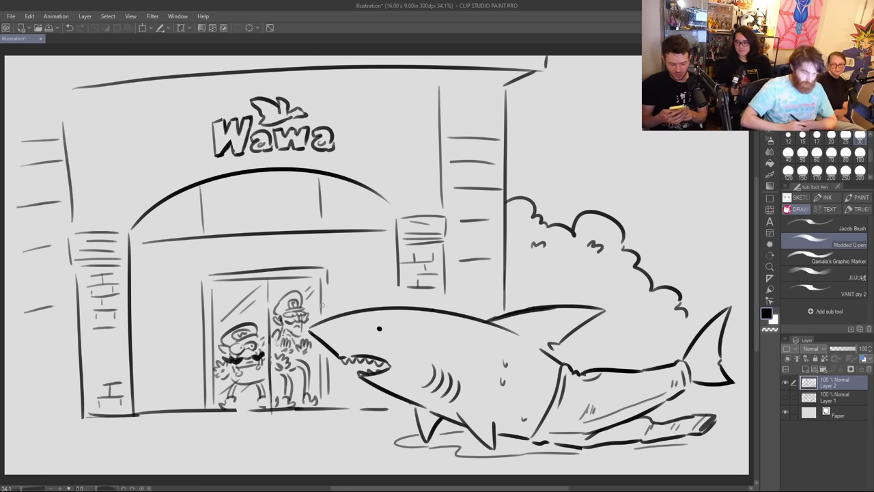
# Step: Draw a bumpy treetop outline behind the bushes out to the canvas edge, redoing failed strokes, and add small leaf marks inside it
pyautogui.moveTo(626, 225)
pyautogui.mouseDown()
pyautogui.moveTo(657, 210)
pyautogui.moveTo(688, 210)
pyautogui.moveTo(712, 191)
pyautogui.mouseUp()
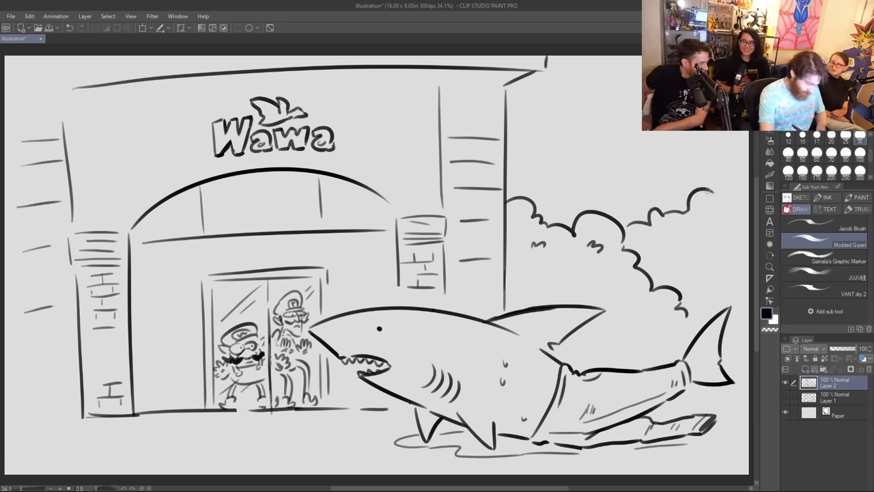
pyautogui.hotkey('ctrl', 'z')
pyautogui.moveTo(628, 220)
pyautogui.mouseDown()
pyautogui.moveTo(686, 192)
pyautogui.moveTo(706, 202)
pyautogui.moveTo(717, 192)
pyautogui.moveTo(750, 194)
pyautogui.mouseUp()
pyautogui.hotkey('ctrl', 'z')
pyautogui.hotkey('ctrl', 'z')
pyautogui.hotkey('ctrl', 'z')
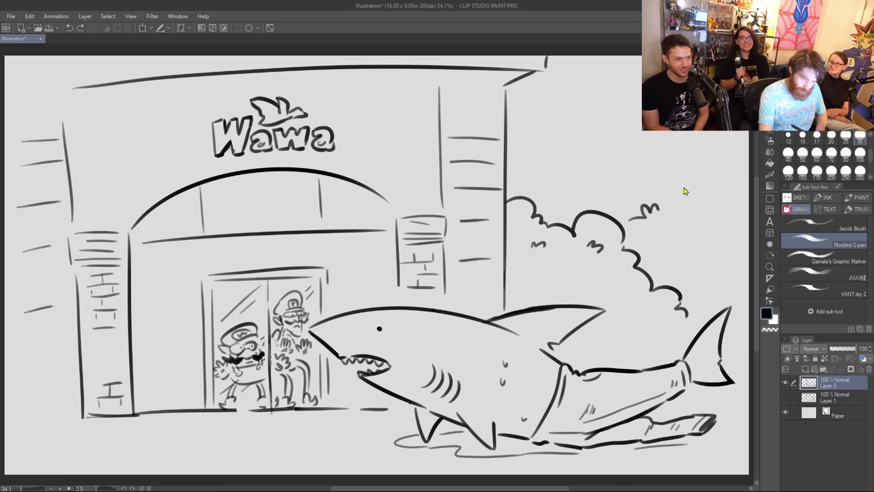
pyautogui.moveTo(647, 213)
pyautogui.mouseDown()
pyautogui.moveTo(711, 171)
pyautogui.moveTo(713, 180)
pyautogui.moveTo(749, 176)
pyautogui.mouseUp()
pyautogui.moveTo(712, 227)
pyautogui.mouseDown()
pyautogui.moveTo(729, 228)
pyautogui.moveTo(691, 241)
pyautogui.mouseUp()
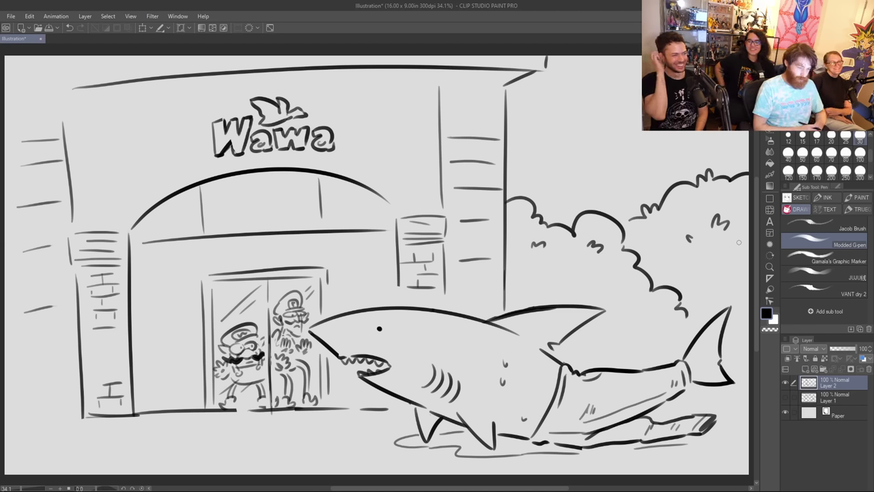
# Step: Extend the left wall edge and roofline outward, and add a second line and shading strokes along the underside of the roof
pyautogui.moveTo(60, 97); pyautogui.dragTo(66, 149)
pyautogui.moveTo(27, 89); pyautogui.dragTo(129, 78)
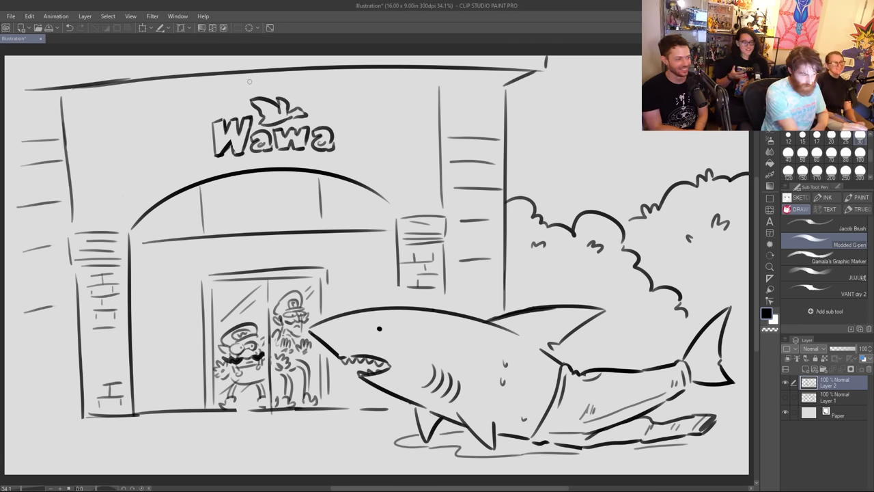
pyautogui.moveTo(59, 94)
pyautogui.mouseDown()
pyautogui.moveTo(370, 76)
pyautogui.moveTo(507, 81)
pyautogui.mouseUp()
pyautogui.moveTo(429, 75); pyautogui.dragTo(487, 71)
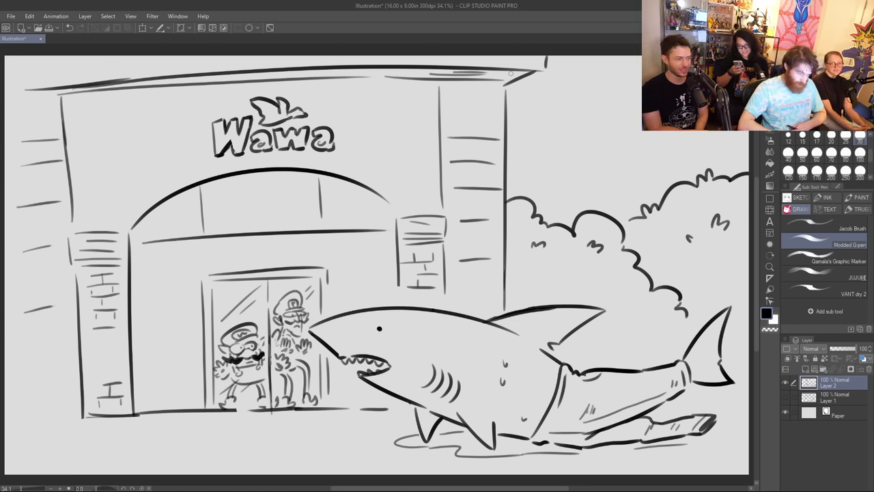
# Step: Lengthen the right pillar's edges down to the shark's back and add diagonal reflection strokes to the arched window
pyautogui.moveTo(399, 276); pyautogui.dragTo(399, 302)
pyautogui.moveTo(446, 280); pyautogui.dragTo(447, 306)
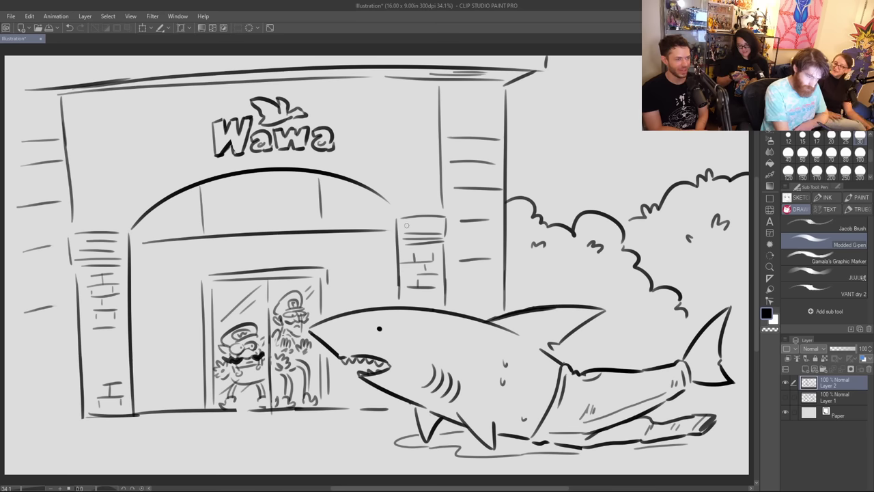
pyautogui.moveTo(277, 179); pyautogui.dragTo(238, 219)
pyautogui.moveTo(278, 196); pyautogui.dragTo(251, 219)
pyautogui.moveTo(347, 206); pyautogui.dragTo(340, 216)
pyautogui.moveTo(356, 208); pyautogui.dragTo(349, 216)
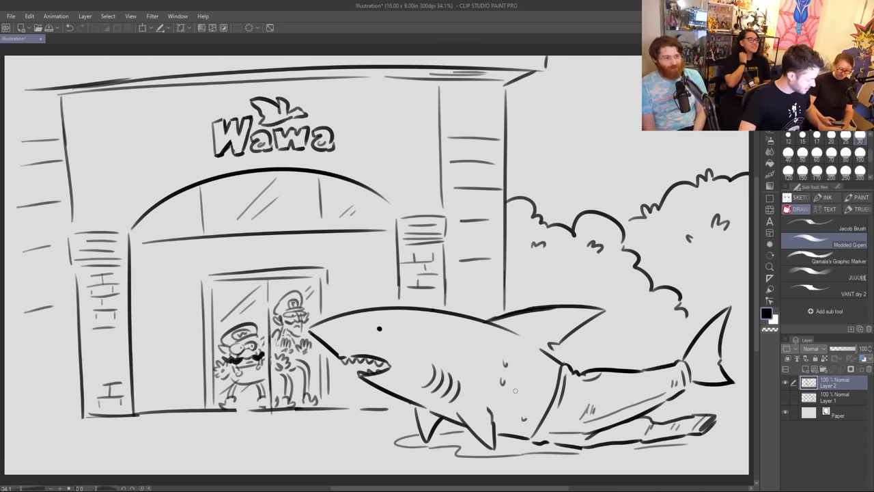
# Step: Hide Layer 2 and prepare a new layer above it with the Jacob Brush selected
pyautogui.click(785, 383)
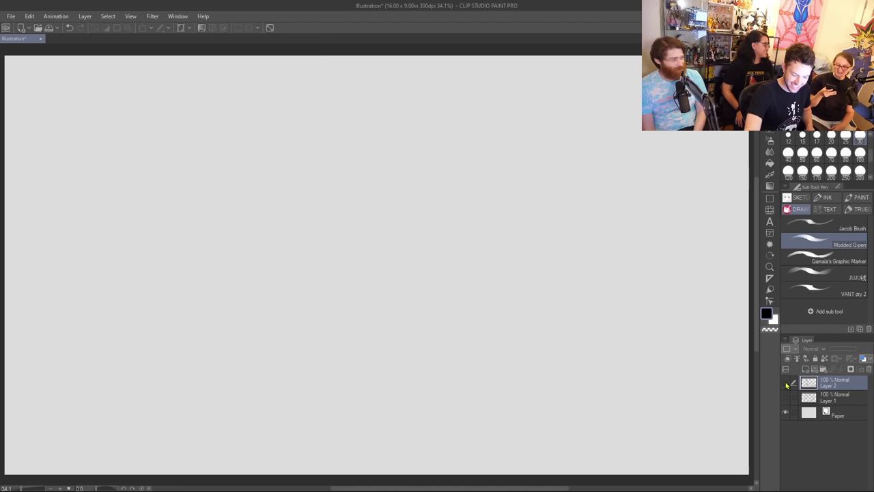
pyautogui.click(806, 369)
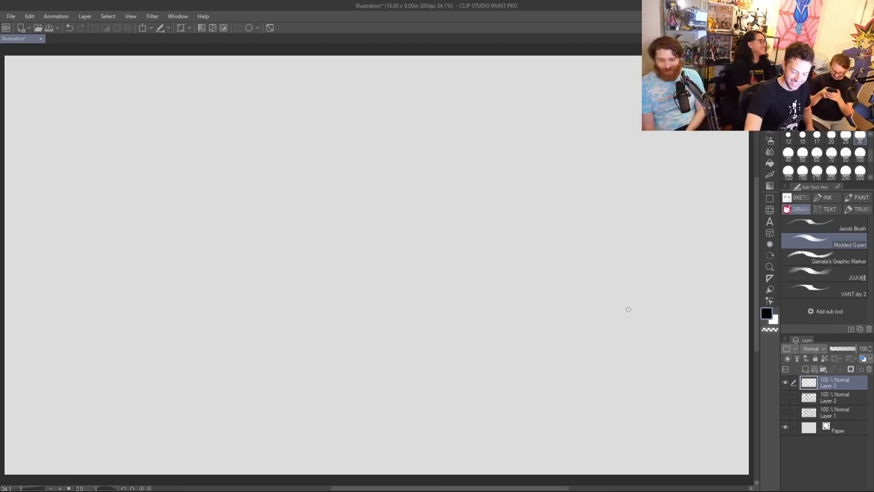
pyautogui.click(811, 224)
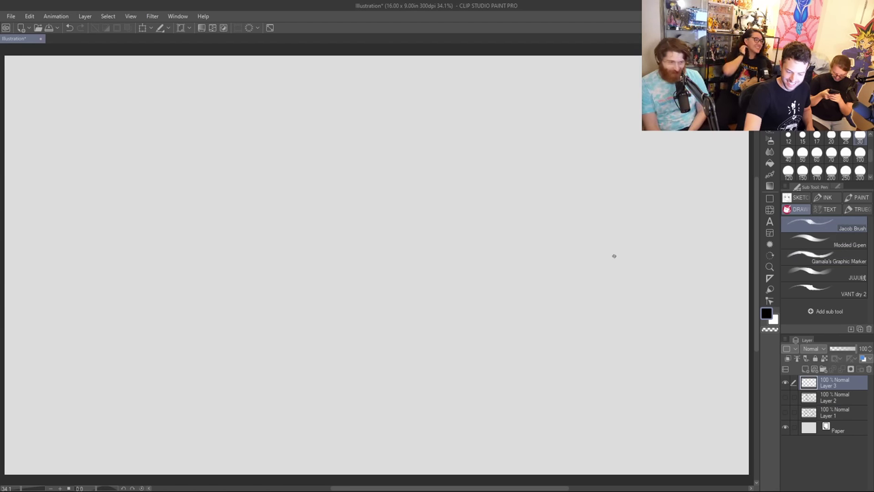
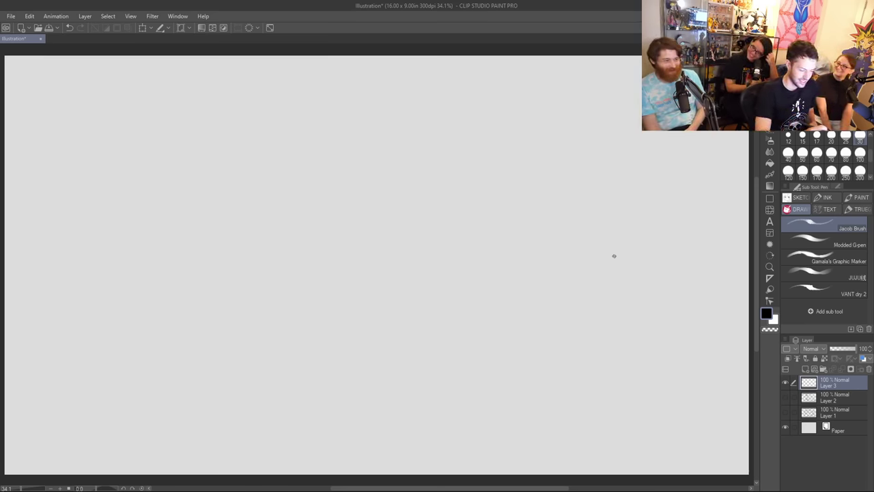
# Step: Draw a wide bean-shaped body outline dipping at the middle of its upper edge, redoing strokes that miss the curve
pyautogui.moveTo(361, 273)
pyautogui.mouseDown()
pyautogui.moveTo(412, 223)
pyautogui.moveTo(498, 268)
pyautogui.mouseUp()
pyautogui.hotkey('ctrl', 'z')
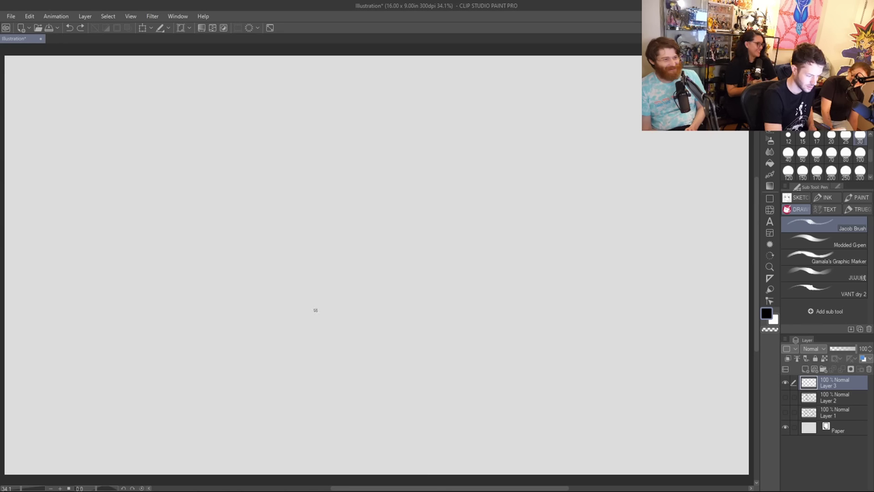
pyautogui.moveTo(375, 305)
pyautogui.mouseDown()
pyautogui.moveTo(304, 309)
pyautogui.moveTo(172, 244)
pyautogui.mouseUp()
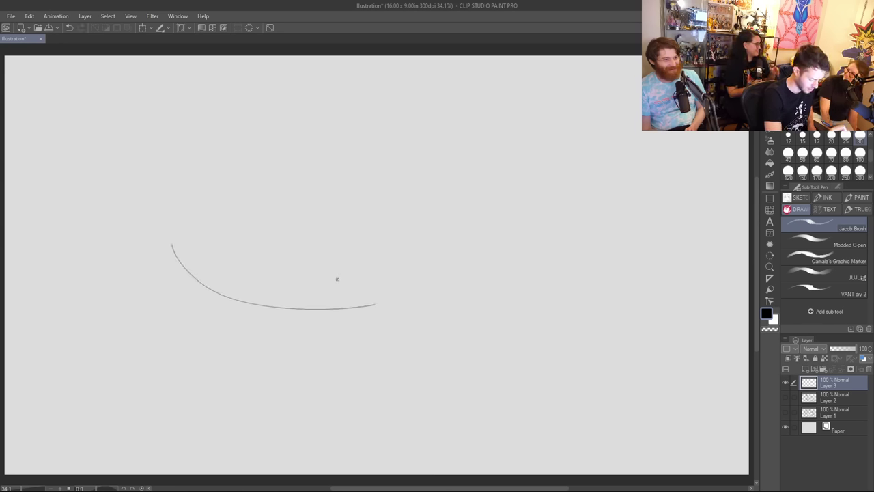
pyautogui.hotkey('ctrl', 'z')
pyautogui.moveTo(373, 308)
pyautogui.mouseDown()
pyautogui.moveTo(347, 311)
pyautogui.moveTo(190, 276)
pyautogui.moveTo(245, 187)
pyautogui.moveTo(229, 181)
pyautogui.moveTo(369, 216)
pyautogui.moveTo(428, 172)
pyautogui.moveTo(521, 161)
pyautogui.moveTo(432, 297)
pyautogui.mouseUp()
pyautogui.hotkey('ctrl', 'z')
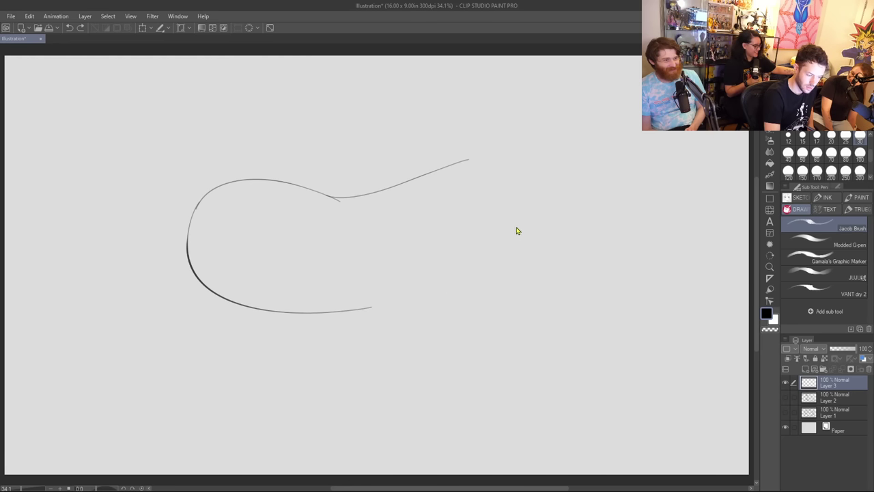
pyautogui.moveTo(481, 153)
pyautogui.mouseDown()
pyautogui.moveTo(407, 299)
pyautogui.moveTo(395, 299)
pyautogui.moveTo(512, 250)
pyautogui.moveTo(469, 158)
pyautogui.mouseUp()
pyautogui.hotkey('ctrl', 'z')
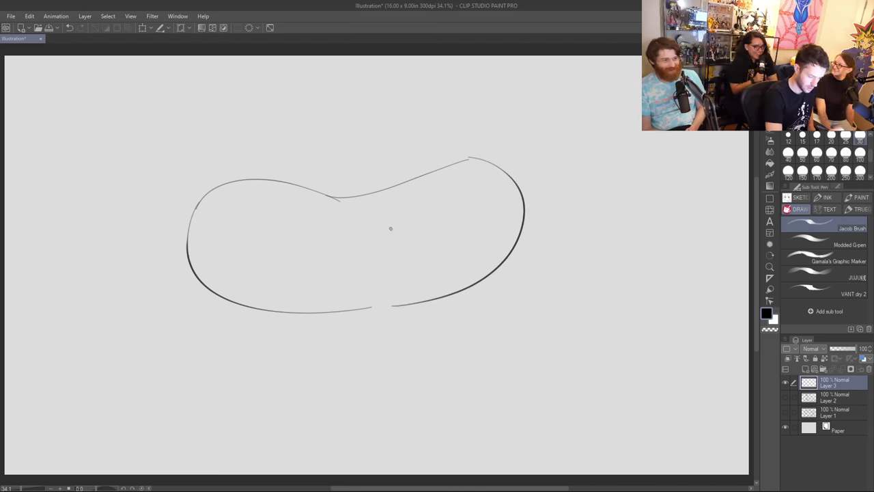
# Step: Draw a small head circle inside the lower middle of the body, undoing the stray strokes
pyautogui.moveTo(349, 266)
pyautogui.mouseDown()
pyautogui.moveTo(350, 287)
pyautogui.moveTo(387, 263)
pyautogui.moveTo(342, 262)
pyautogui.moveTo(413, 265)
pyautogui.moveTo(379, 291)
pyautogui.mouseUp()
pyautogui.hotkey('ctrl', 'z')
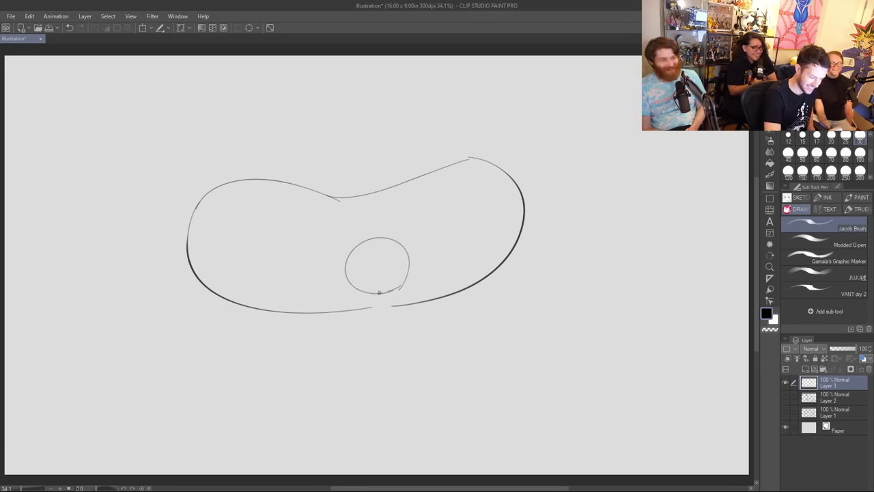
pyautogui.hotkey('ctrl', 'z')
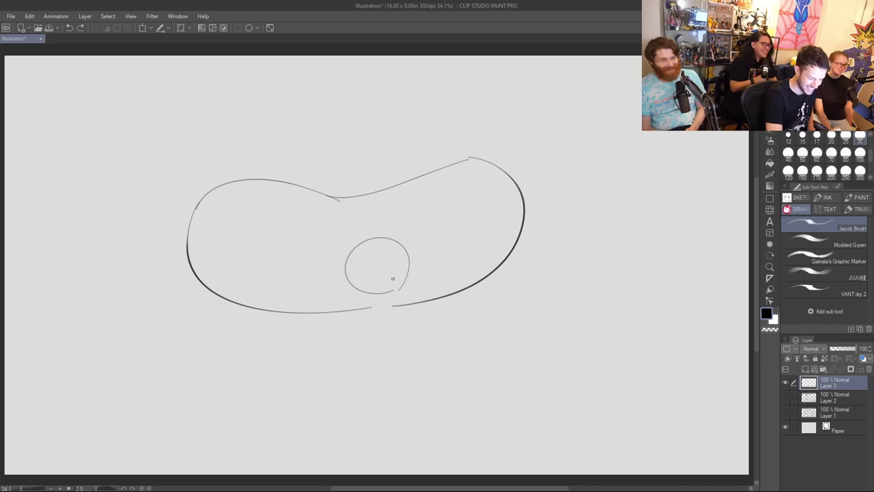
# Step: Draw a large round nose overlapping the head's lower edge and two dark ringed eyes on either side of it
pyautogui.moveTo(382, 270)
pyautogui.mouseDown()
pyautogui.moveTo(408, 272)
pyautogui.moveTo(412, 283)
pyautogui.moveTo(380, 276)
pyautogui.mouseUp()
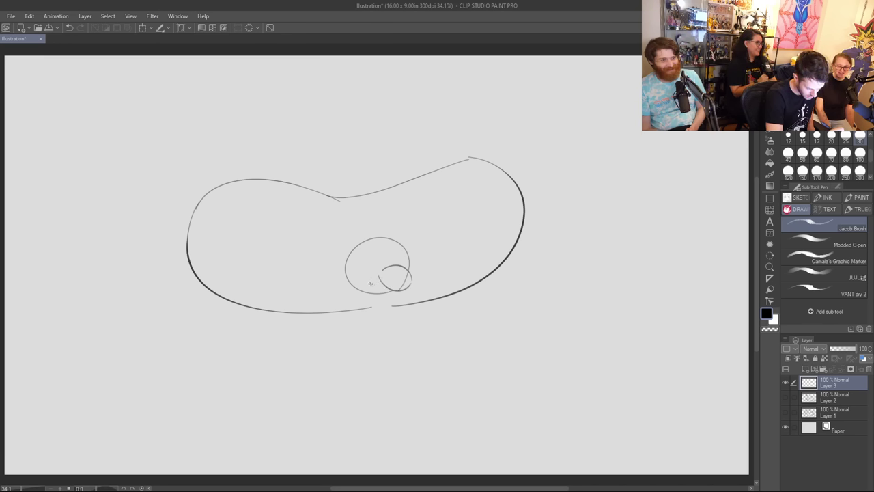
pyautogui.moveTo(364, 271); pyautogui.dragTo(367, 268)
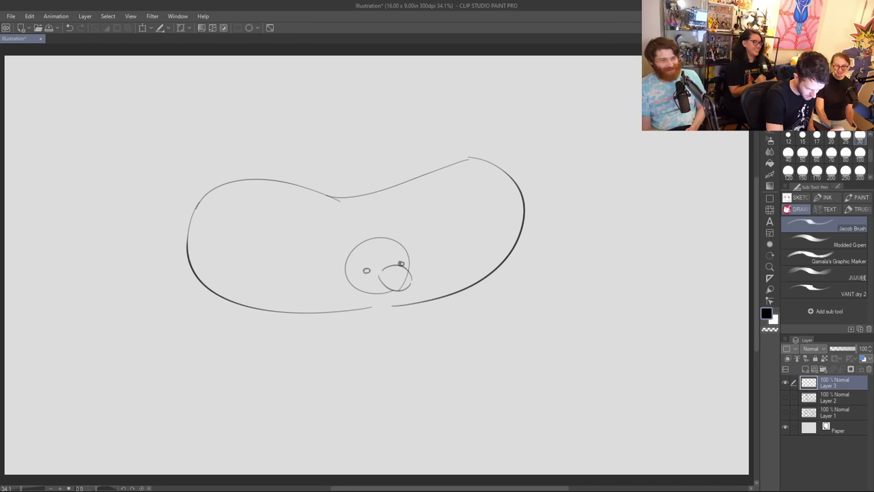
pyautogui.hotkey('ctrl', 'z')
pyautogui.moveTo(400, 256); pyautogui.dragTo(401, 261)
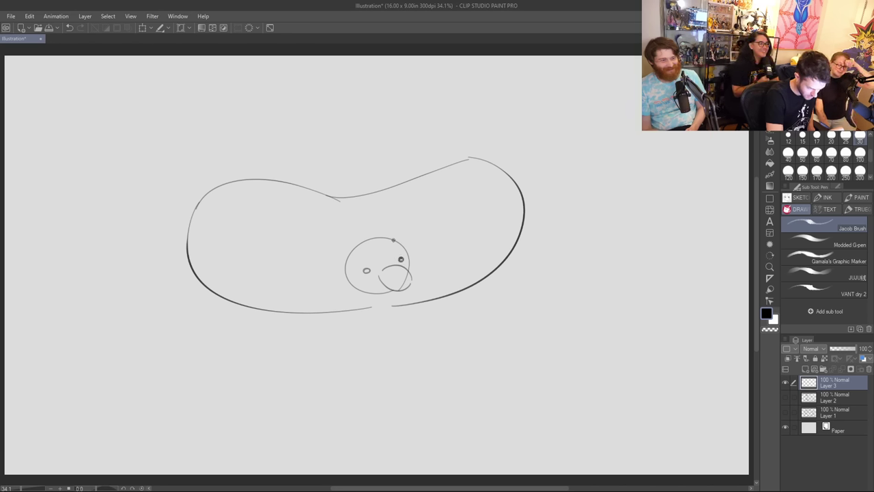
pyautogui.hotkey('ctrl', 'z')
pyautogui.moveTo(399, 257)
pyautogui.mouseDown()
pyautogui.moveTo(364, 270)
pyautogui.moveTo(403, 258)
pyautogui.mouseUp()
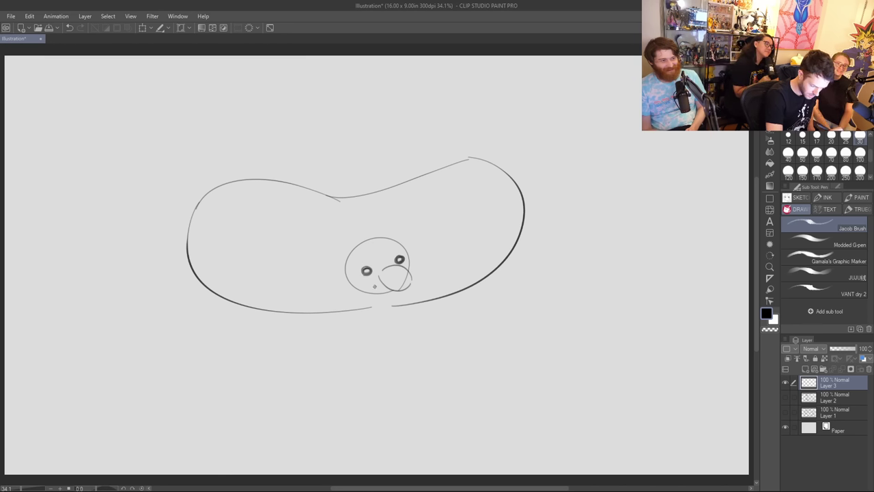
# Step: Draw a pointed two-part moustache below the nose and thick, slanted angry eyebrows above the eyes
pyautogui.moveTo(378, 284)
pyautogui.mouseDown()
pyautogui.moveTo(368, 302)
pyautogui.moveTo(390, 298)
pyautogui.mouseUp()
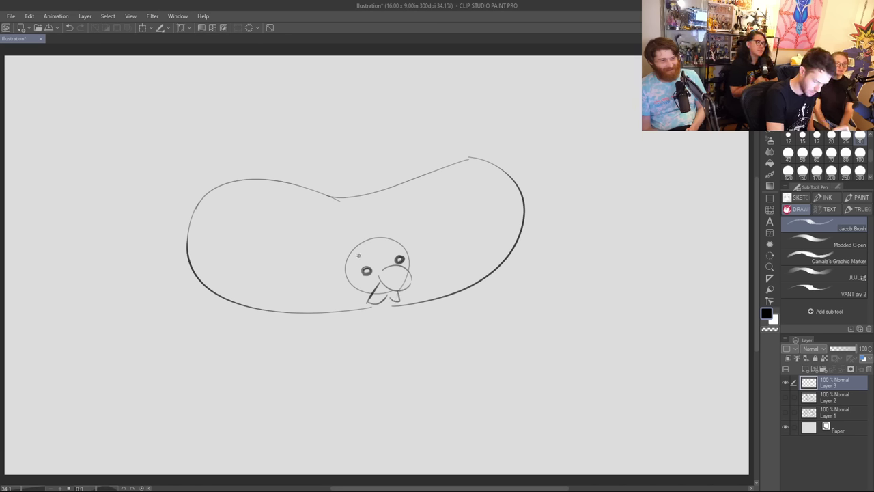
pyautogui.moveTo(348, 255)
pyautogui.mouseDown()
pyautogui.moveTo(378, 263)
pyautogui.moveTo(348, 256)
pyautogui.moveTo(366, 263)
pyautogui.moveTo(410, 248)
pyautogui.mouseUp()
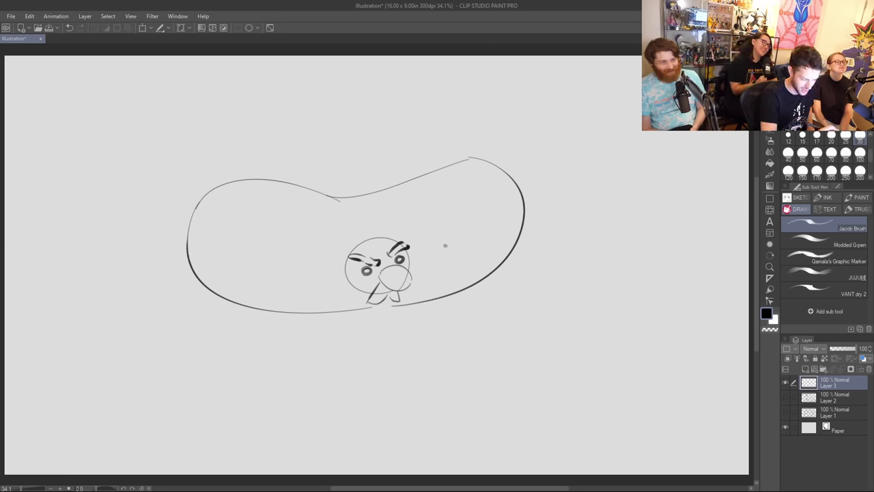
# Step: Add a rounded ear on each side of the head and strengthen the jawline, undoing stray strokes
pyautogui.moveTo(344, 271); pyautogui.dragTo(346, 285)
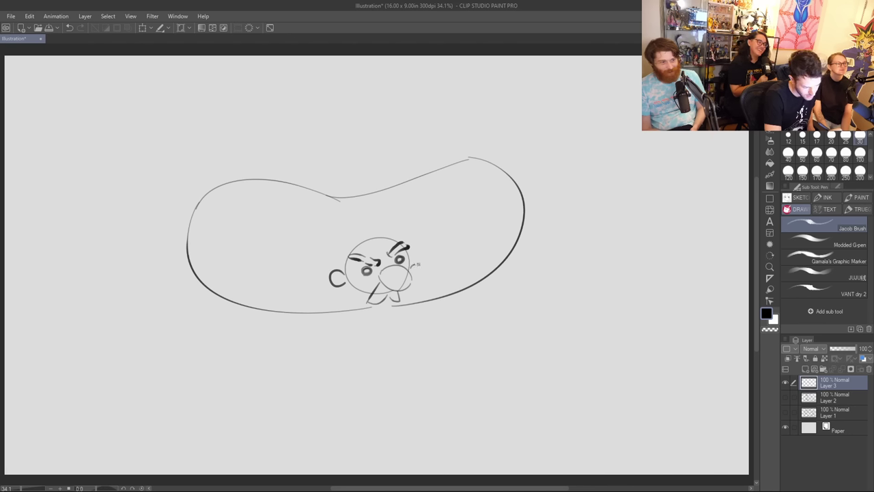
pyautogui.moveTo(411, 264); pyautogui.dragTo(412, 280)
pyautogui.moveTo(400, 241); pyautogui.dragTo(374, 238)
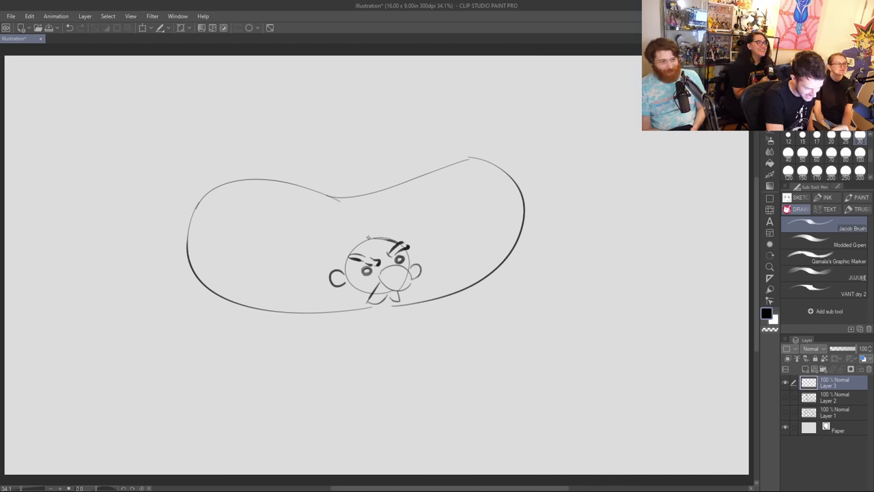
pyautogui.hotkey('ctrl', 'z')
pyautogui.moveTo(343, 273); pyautogui.dragTo(349, 284)
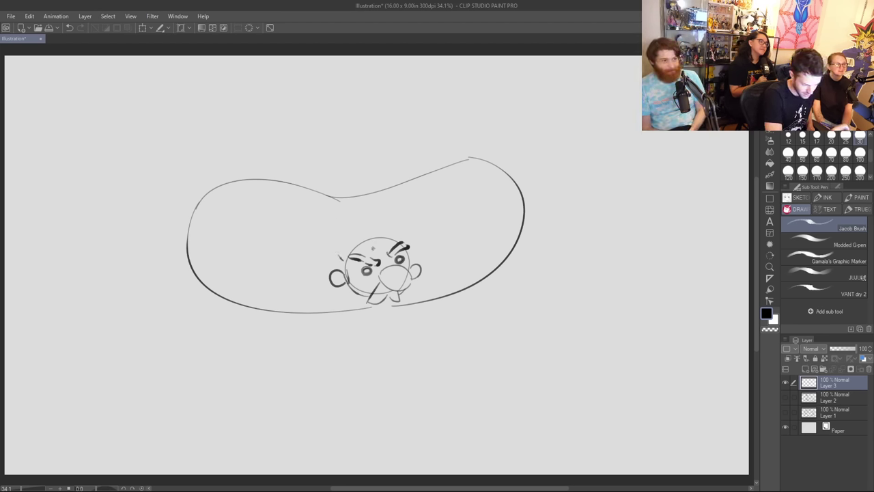
pyautogui.moveTo(368, 293)
pyautogui.mouseDown()
pyautogui.moveTo(378, 279)
pyautogui.moveTo(365, 292)
pyautogui.mouseUp()
pyautogui.hotkey('ctrl', 'z')
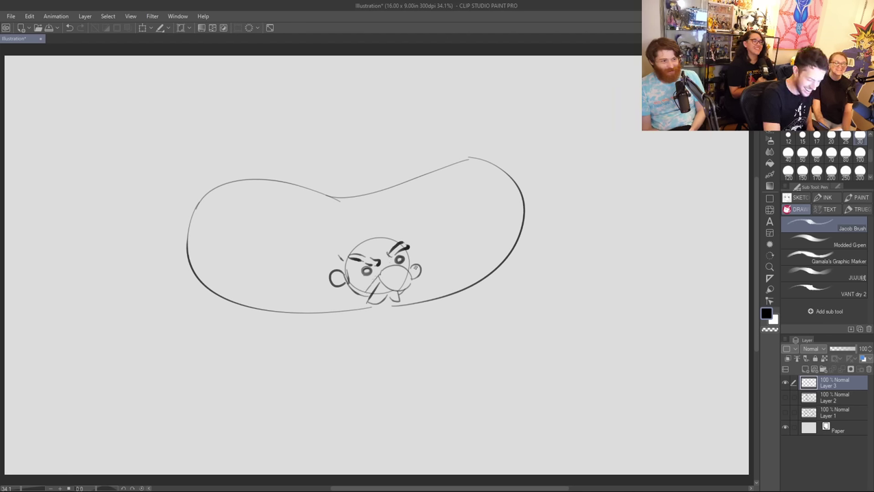
# Step: Add inner detail lines to both ears and small crease marks around the eyes
pyautogui.moveTo(415, 268); pyautogui.dragTo(411, 278)
pyautogui.moveTo(335, 275)
pyautogui.mouseDown()
pyautogui.moveTo(338, 284)
pyautogui.moveTo(370, 266)
pyautogui.mouseUp()
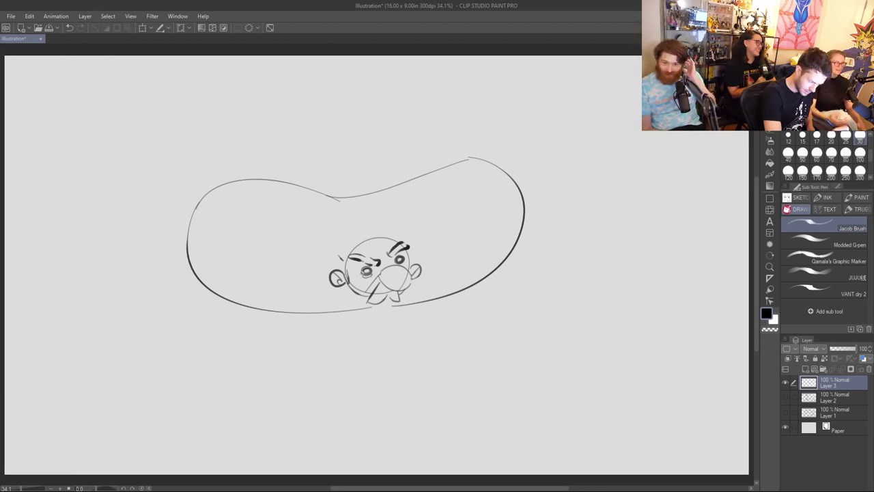
pyautogui.moveTo(397, 265); pyautogui.dragTo(407, 255)
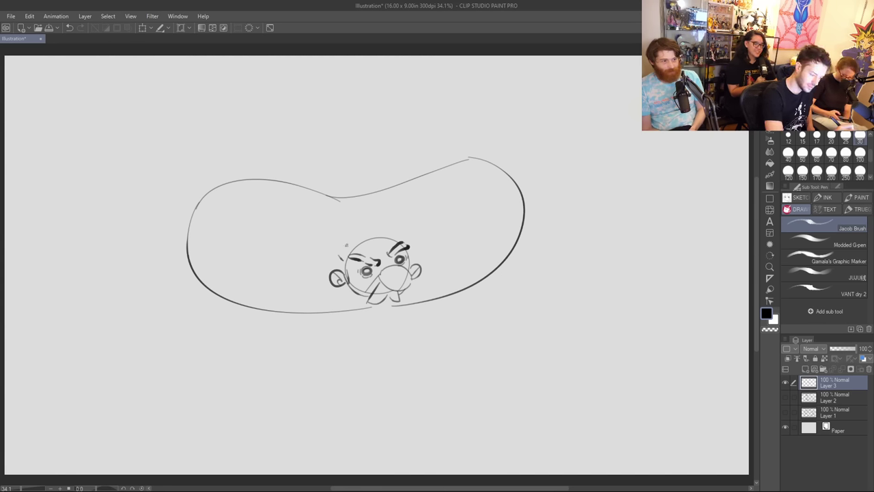
# Step: Draw the hairline arcs over the forehead and a flame-like outline of spiky hair around the head, redoing failed strokes
pyautogui.moveTo(346, 243)
pyautogui.mouseDown()
pyautogui.moveTo(371, 227)
pyautogui.moveTo(406, 242)
pyautogui.moveTo(412, 265)
pyautogui.mouseUp()
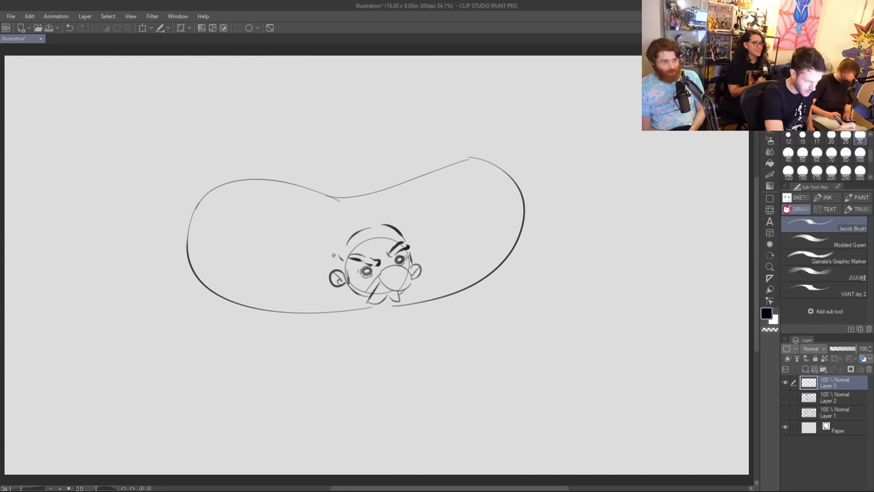
pyautogui.moveTo(334, 268); pyautogui.dragTo(323, 236)
pyautogui.hotkey('ctrl', 'z')
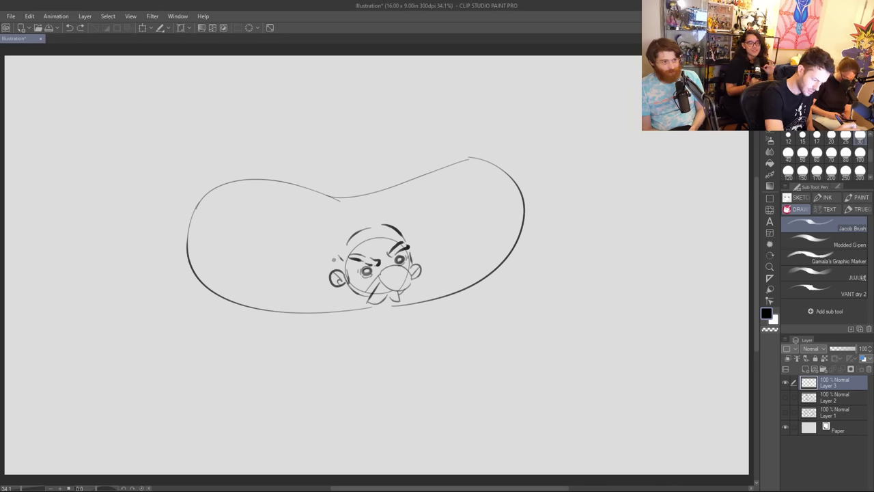
pyautogui.moveTo(335, 268)
pyautogui.mouseDown()
pyautogui.moveTo(323, 236)
pyautogui.moveTo(330, 211)
pyautogui.mouseUp()
pyautogui.hotkey('ctrl', 'z')
pyautogui.moveTo(325, 251); pyautogui.dragTo(318, 201)
pyautogui.hotkey('ctrl', 'z')
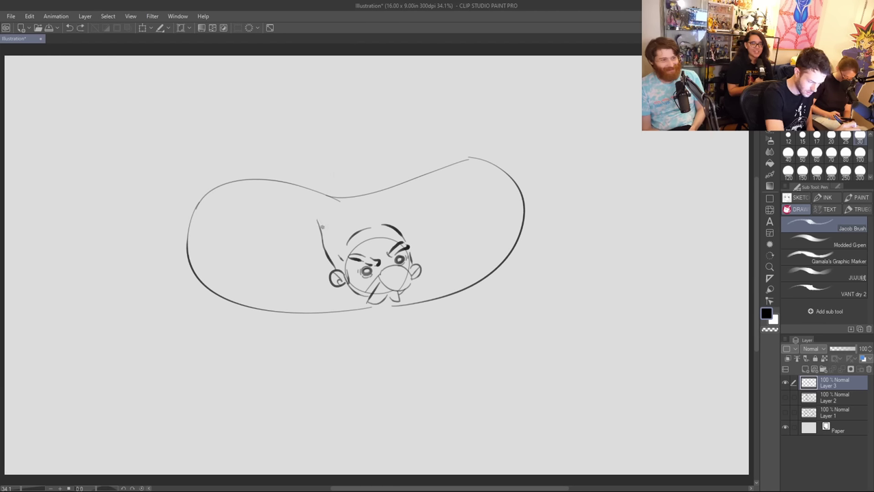
pyautogui.hotkey('ctrl', 'z')
pyautogui.moveTo(325, 248)
pyautogui.mouseDown()
pyautogui.moveTo(328, 210)
pyautogui.moveTo(340, 213)
pyautogui.moveTo(333, 202)
pyautogui.moveTo(392, 227)
pyautogui.moveTo(385, 213)
pyautogui.moveTo(354, 205)
pyautogui.mouseUp()
pyautogui.moveTo(414, 262)
pyautogui.mouseDown()
pyautogui.moveTo(414, 239)
pyautogui.moveTo(403, 229)
pyautogui.mouseUp()
pyautogui.moveTo(343, 257)
pyautogui.mouseDown()
pyautogui.moveTo(342, 245)
pyautogui.moveTo(360, 231)
pyautogui.mouseUp()
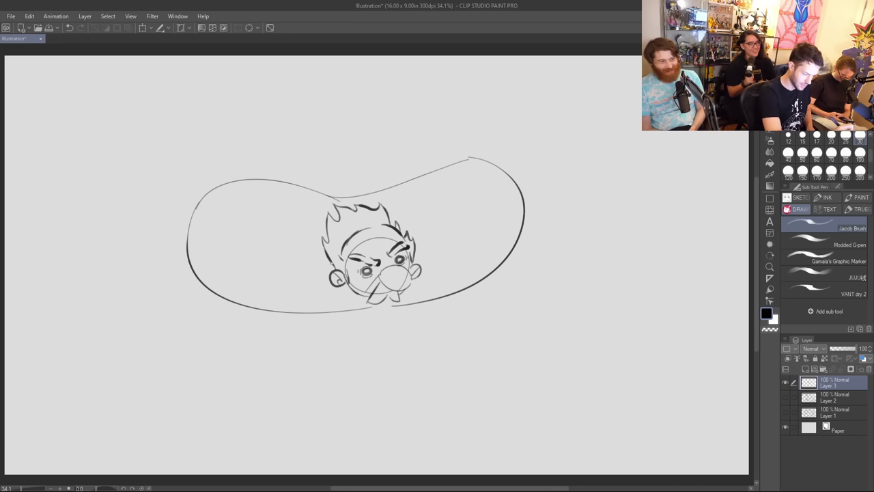
# Step: Thicken the jawline and erase the head circle's construction lines across the forehead, nose and lower face with a size 25 Hard eraser
pyautogui.moveTo(344, 283); pyautogui.dragTo(366, 299)
pyautogui.hotkey('ctrl', 'z')
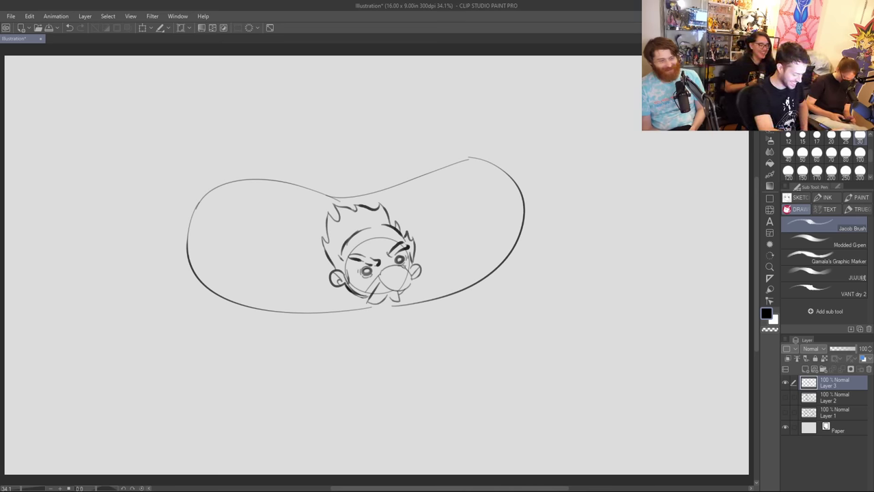
pyautogui.press('e')
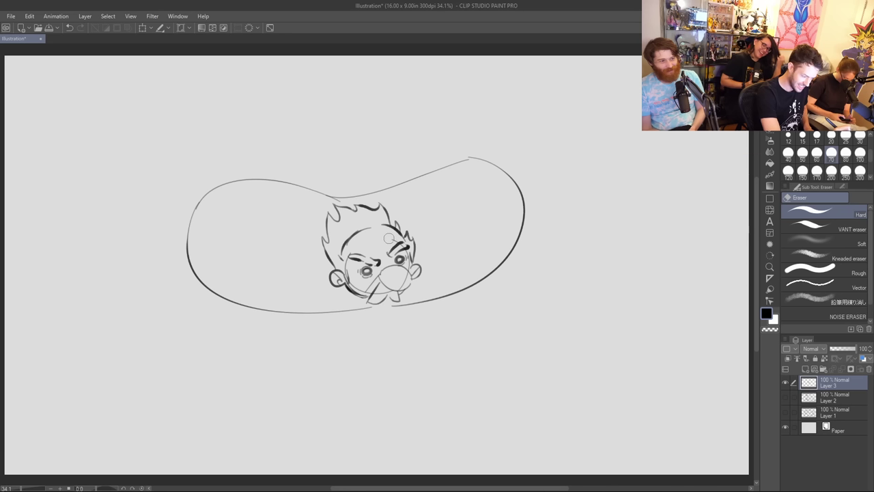
pyautogui.press('[')
pyautogui.press('[')
pyautogui.press('[')
pyautogui.press('[')
pyautogui.press('[')
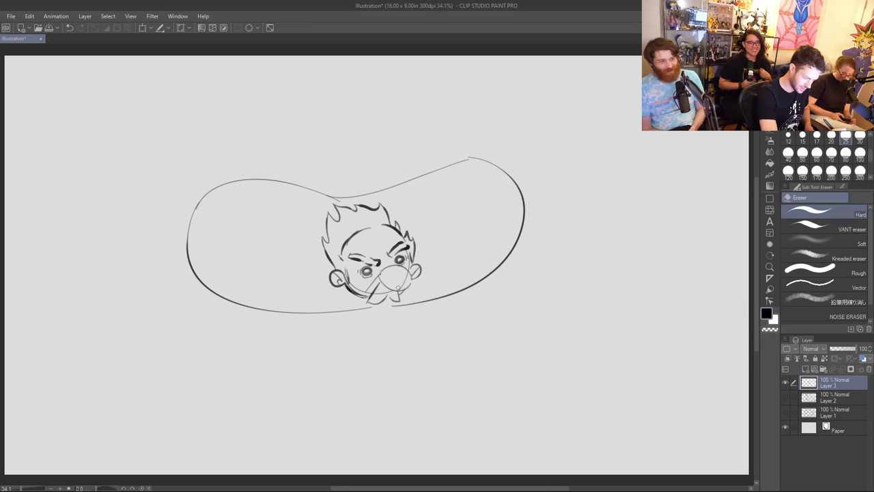
pyautogui.moveTo(399, 287); pyautogui.dragTo(410, 260)
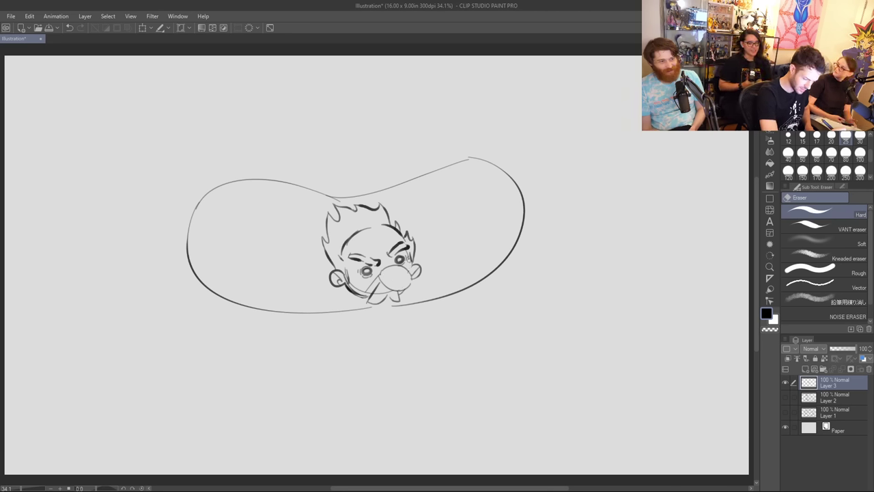
pyautogui.moveTo(389, 293); pyautogui.dragTo(350, 283)
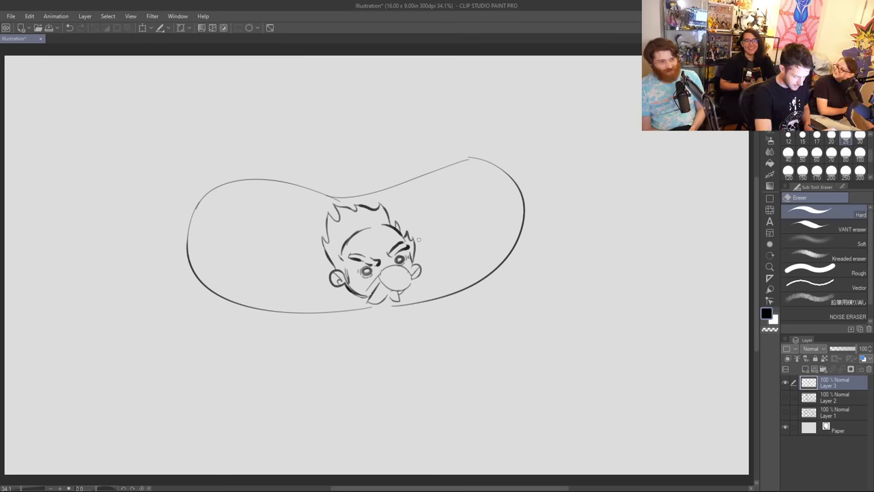
# Step: Draw a tilted oval near each lower end of the body with the Jacob Brush as limb openings
pyautogui.press('p')
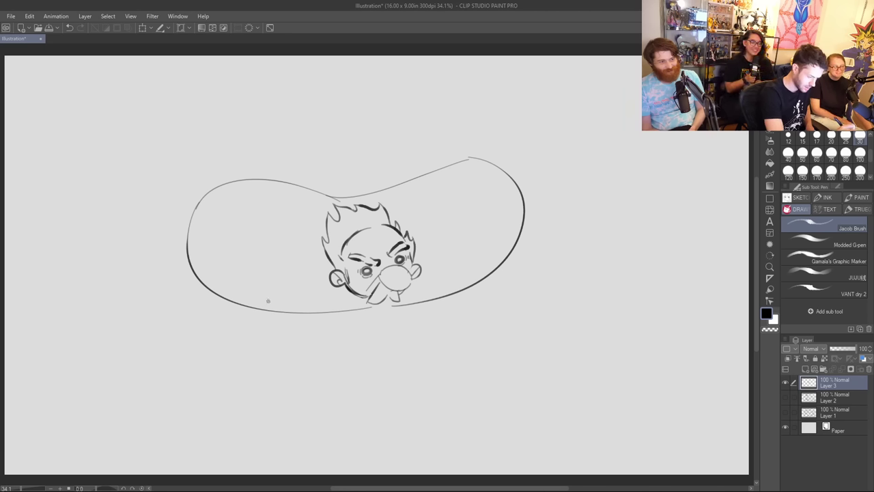
pyautogui.moveTo(274, 301)
pyautogui.mouseDown()
pyautogui.moveTo(240, 284)
pyautogui.moveTo(276, 283)
pyautogui.moveTo(286, 294)
pyautogui.moveTo(278, 302)
pyautogui.mouseUp()
pyautogui.moveTo(479, 271)
pyautogui.mouseDown()
pyautogui.moveTo(463, 260)
pyautogui.moveTo(486, 240)
pyautogui.moveTo(484, 267)
pyautogui.mouseUp()
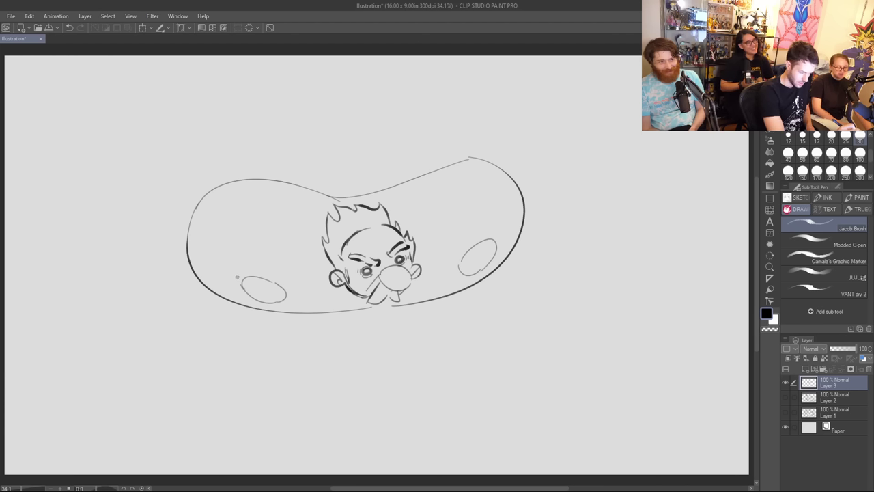
# Step: Draw a pair of thick curved limb edges extending down from each oval, redoing the first edge until its curve fits
pyautogui.moveTo(243, 278); pyautogui.dragTo(226, 335)
pyautogui.hotkey('ctrl', 'z')
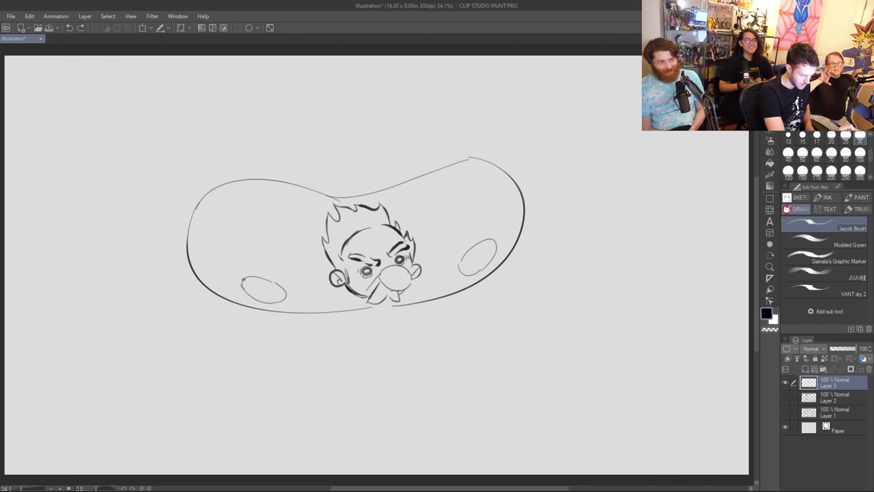
pyautogui.moveTo(242, 278)
pyautogui.mouseDown()
pyautogui.moveTo(224, 327)
pyautogui.moveTo(233, 334)
pyautogui.moveTo(229, 317)
pyautogui.moveTo(226, 337)
pyautogui.moveTo(244, 381)
pyautogui.mouseUp()
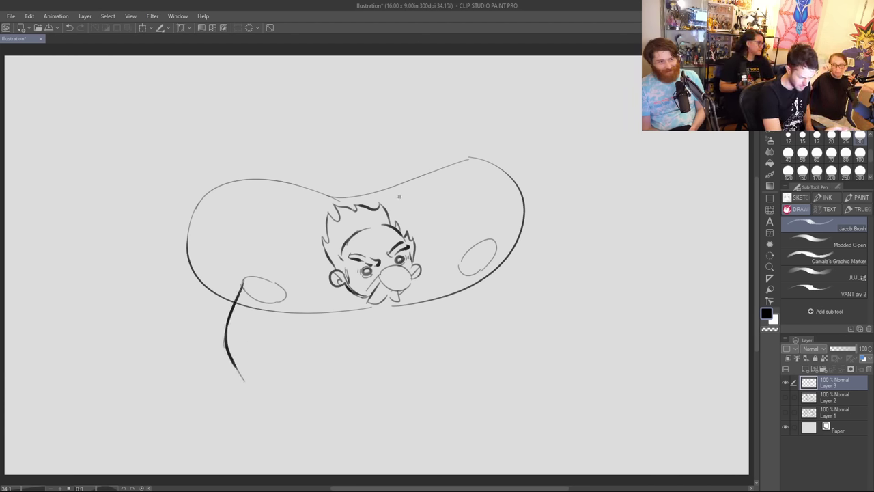
pyautogui.hotkey('ctrl', 'z')
pyautogui.hotkey('ctrl', 'z')
pyautogui.moveTo(243, 278); pyautogui.dragTo(226, 377)
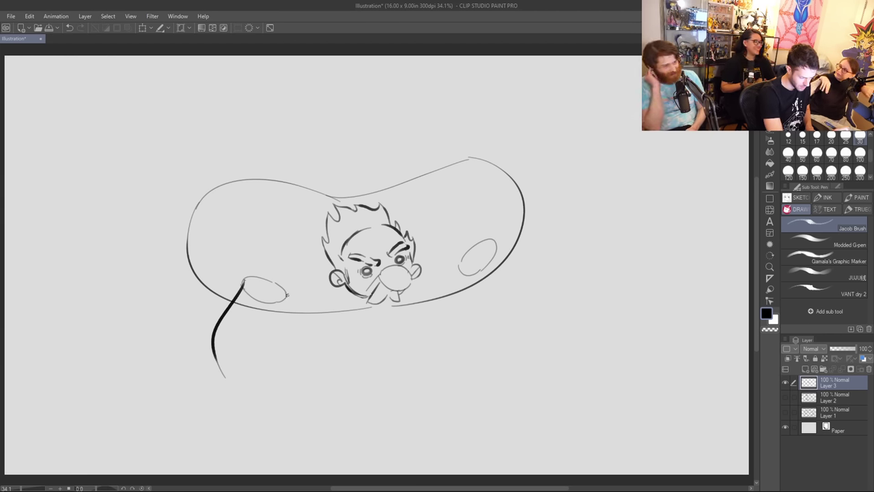
pyautogui.moveTo(286, 295)
pyautogui.mouseDown()
pyautogui.moveTo(265, 338)
pyautogui.moveTo(273, 369)
pyautogui.mouseUp()
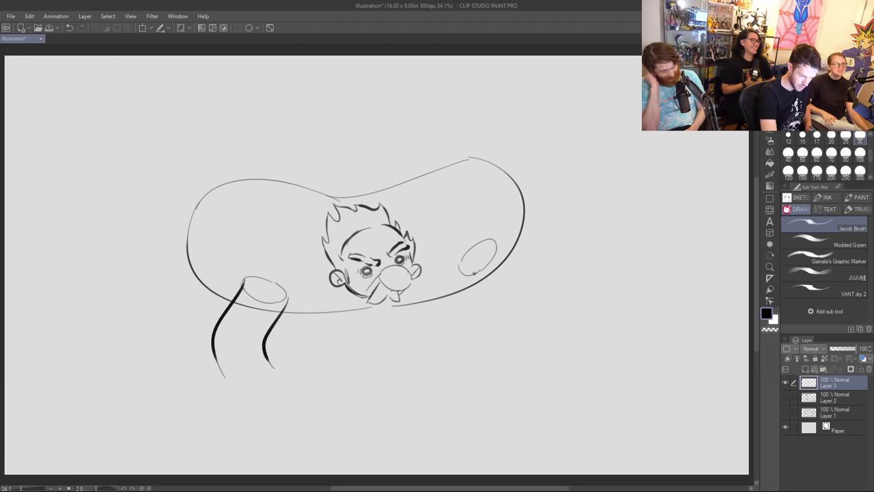
pyautogui.moveTo(467, 274)
pyautogui.mouseDown()
pyautogui.moveTo(474, 297)
pyautogui.moveTo(477, 338)
pyautogui.mouseUp()
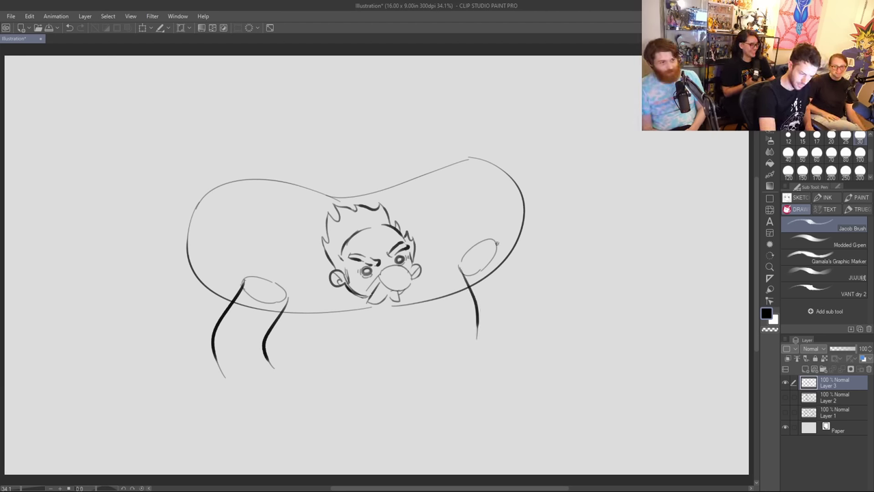
pyautogui.moveTo(496, 243); pyautogui.dragTo(527, 342)
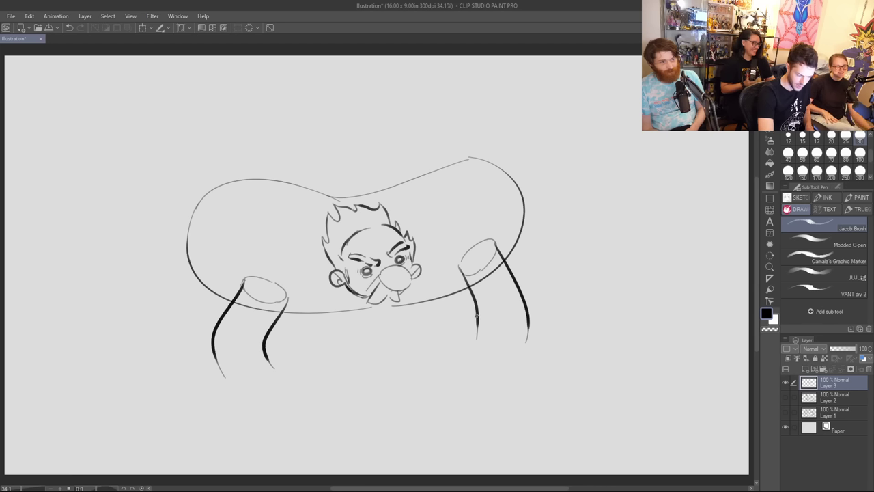
# Step: Lengthen the right limb's inner edge slightly and draw a hand with thumb and fingers at the end of the left limb
pyautogui.moveTo(476, 311); pyautogui.dragTo(477, 348)
pyautogui.moveTo(272, 362); pyautogui.dragTo(292, 369)
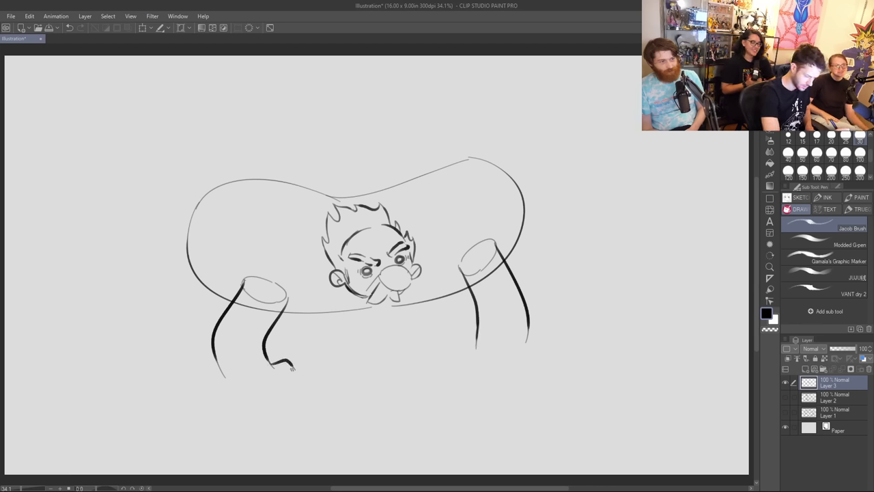
pyautogui.moveTo(220, 367)
pyautogui.mouseDown()
pyautogui.moveTo(219, 418)
pyautogui.moveTo(229, 424)
pyautogui.mouseUp()
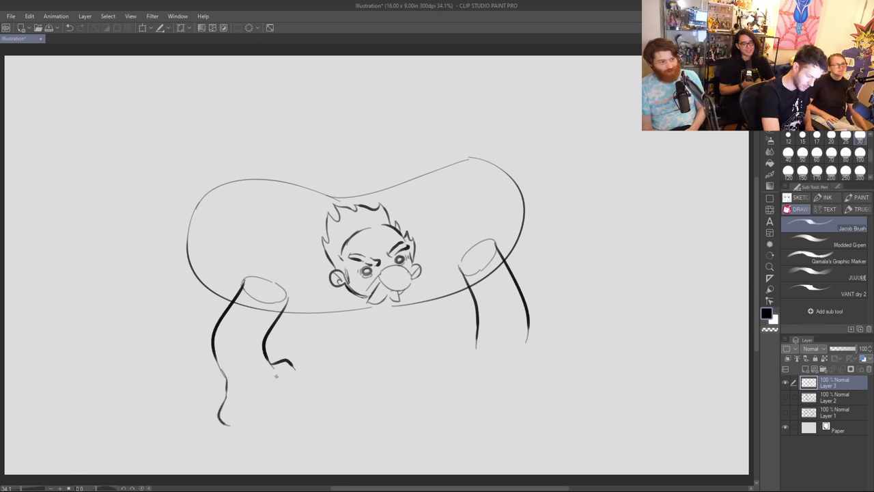
pyautogui.moveTo(276, 374)
pyautogui.mouseDown()
pyautogui.moveTo(291, 401)
pyautogui.moveTo(280, 409)
pyautogui.moveTo(266, 396)
pyautogui.moveTo(267, 412)
pyautogui.moveTo(257, 419)
pyautogui.moveTo(246, 397)
pyautogui.moveTo(242, 418)
pyautogui.moveTo(237, 403)
pyautogui.moveTo(235, 427)
pyautogui.mouseUp()
pyautogui.moveTo(281, 377)
pyautogui.mouseDown()
pyautogui.moveTo(295, 378)
pyautogui.moveTo(295, 369)
pyautogui.mouseUp()
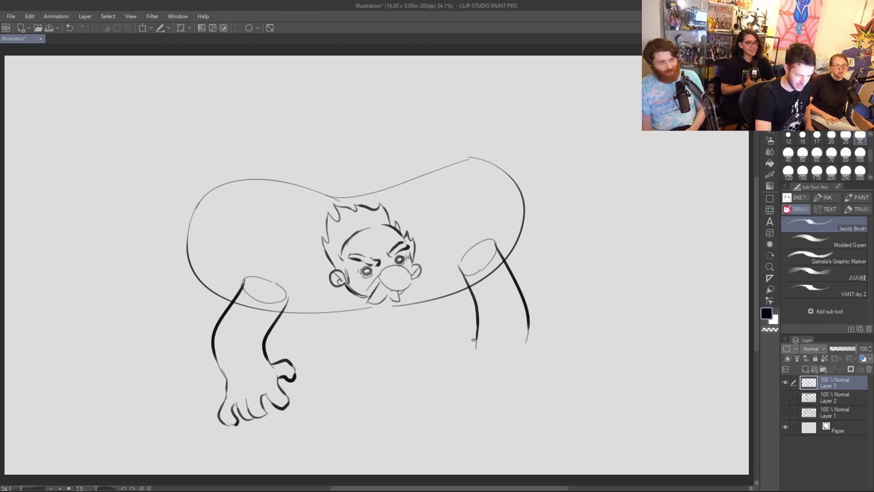
# Step: Draw a matching hand with a thumb and splayed fingers at the end of the right limb, redoing failed thumb strokes
pyautogui.moveTo(473, 339); pyautogui.dragTo(461, 362)
pyautogui.hotkey('ctrl', 'z')
pyautogui.hotkey('ctrl', 'z')
pyautogui.moveTo(477, 333)
pyautogui.mouseDown()
pyautogui.moveTo(465, 362)
pyautogui.moveTo(476, 350)
pyautogui.moveTo(478, 357)
pyautogui.mouseUp()
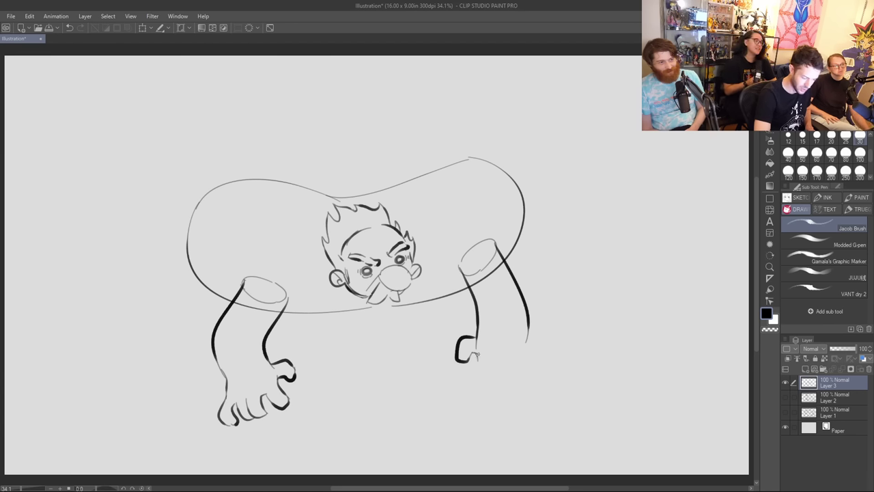
pyautogui.moveTo(530, 328); pyautogui.dragTo(551, 352)
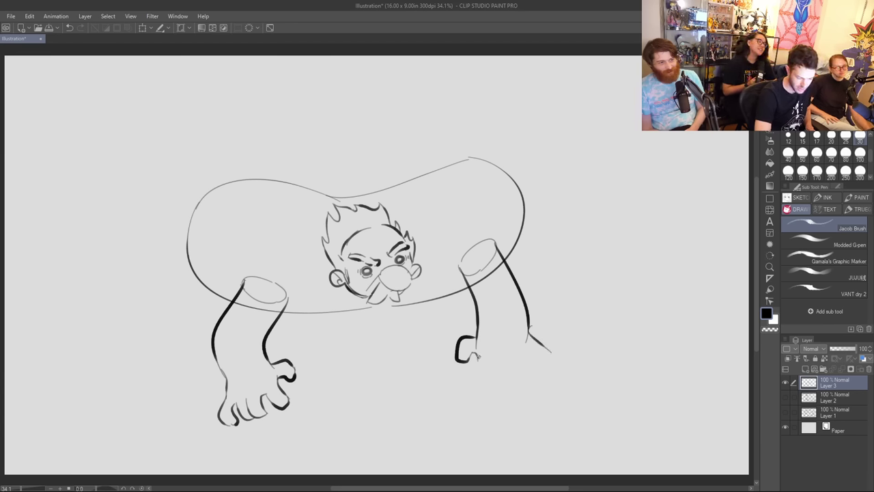
pyautogui.moveTo(478, 351)
pyautogui.mouseDown()
pyautogui.moveTo(484, 395)
pyautogui.moveTo(504, 373)
pyautogui.moveTo(523, 393)
pyautogui.moveTo(528, 369)
pyautogui.moveTo(532, 389)
pyautogui.moveTo(546, 388)
pyautogui.moveTo(551, 363)
pyautogui.moveTo(539, 341)
pyautogui.mouseUp()
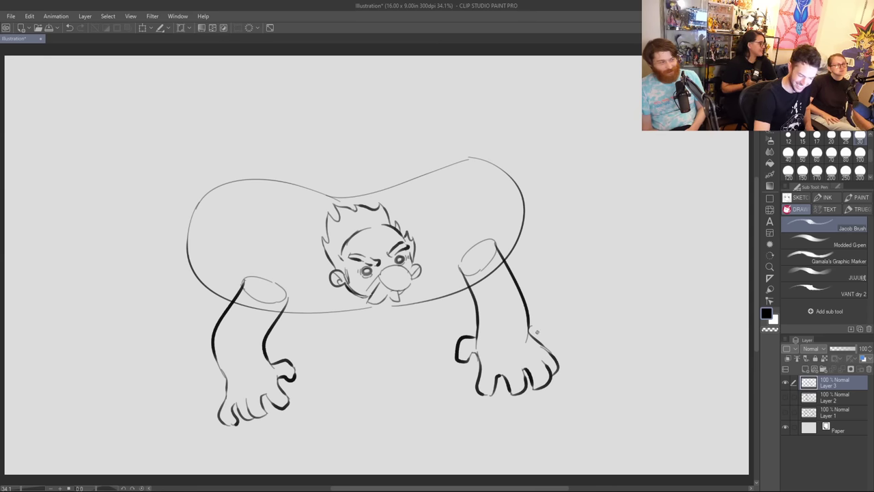
# Step: Erase the body outline and lower oval lines inside the tops of both arms with the size 25 Hard eraser
pyautogui.press('e')
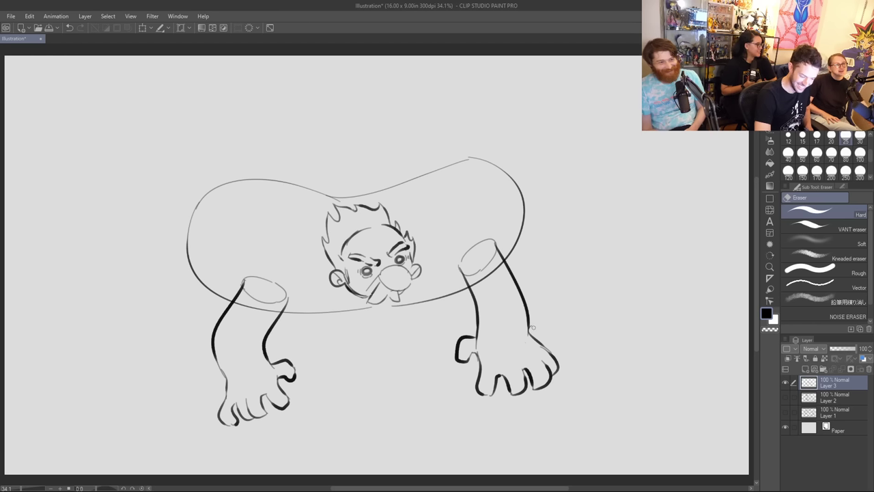
pyautogui.moveTo(475, 289)
pyautogui.mouseDown()
pyautogui.moveTo(488, 269)
pyautogui.moveTo(500, 275)
pyautogui.moveTo(501, 259)
pyautogui.mouseUp()
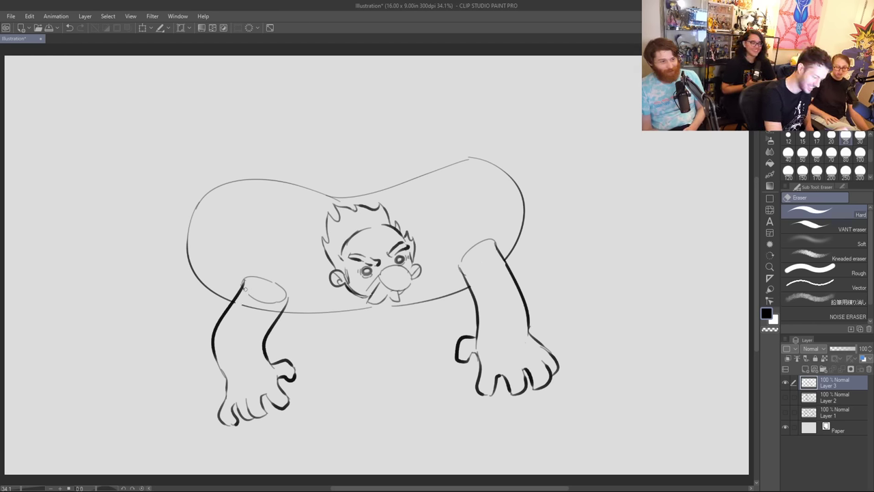
pyautogui.moveTo(244, 289)
pyautogui.mouseDown()
pyautogui.moveTo(233, 314)
pyautogui.moveTo(261, 312)
pyautogui.moveTo(284, 293)
pyautogui.moveTo(275, 310)
pyautogui.moveTo(257, 309)
pyautogui.mouseUp()
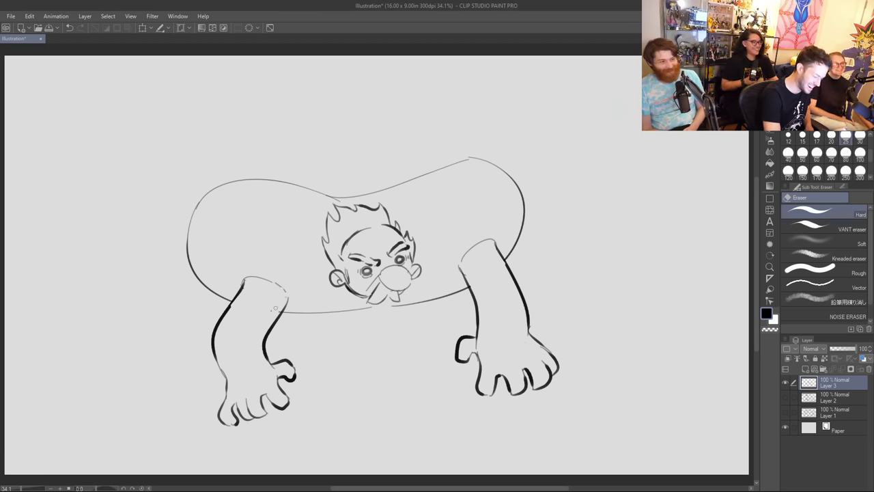
# Step: Go over the shoulder curves of both arms with thick Jacob Brush strokes and touch up the face's lower jawline
pyautogui.press('p')
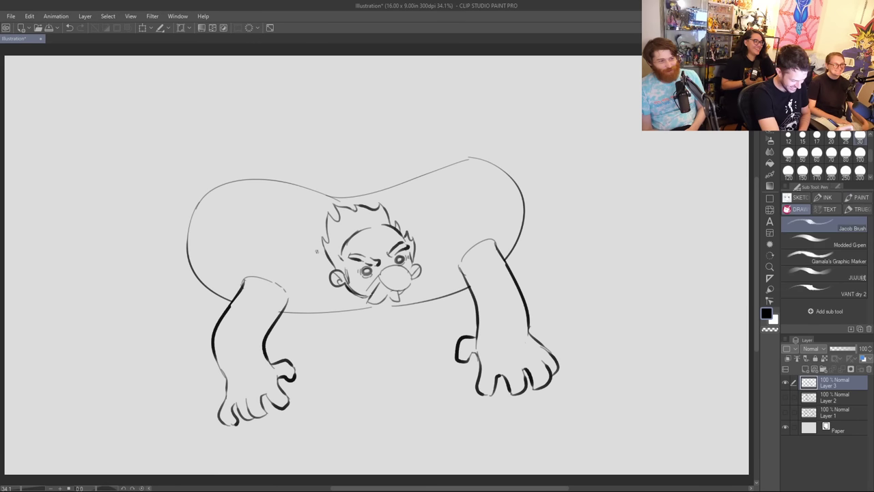
pyautogui.moveTo(244, 282)
pyautogui.mouseDown()
pyautogui.moveTo(282, 289)
pyautogui.moveTo(289, 301)
pyautogui.mouseUp()
pyautogui.hotkey('ctrl', 'z')
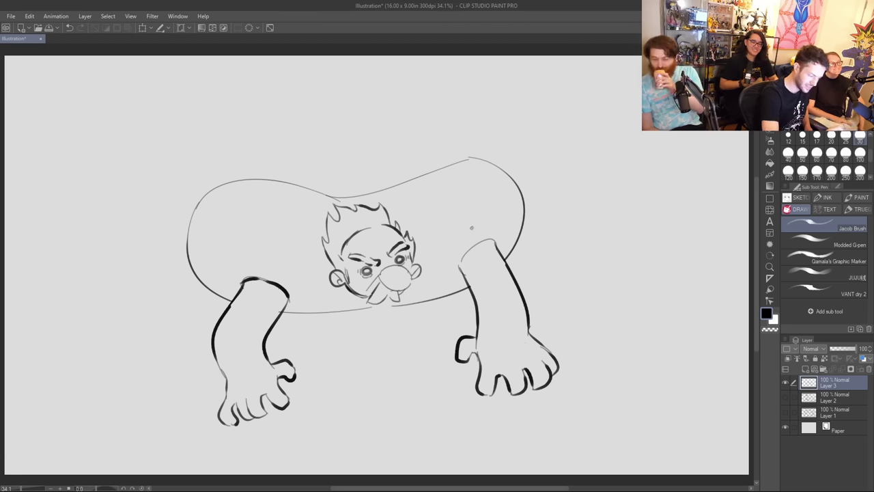
pyautogui.moveTo(460, 266)
pyautogui.mouseDown()
pyautogui.moveTo(482, 240)
pyautogui.moveTo(494, 243)
pyautogui.mouseUp()
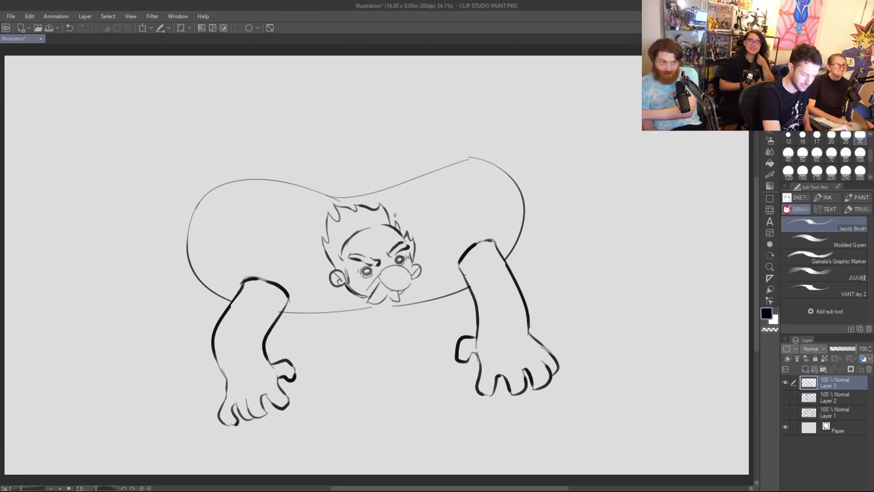
pyautogui.moveTo(345, 287)
pyautogui.mouseDown()
pyautogui.moveTo(369, 299)
pyautogui.moveTo(402, 297)
pyautogui.mouseUp()
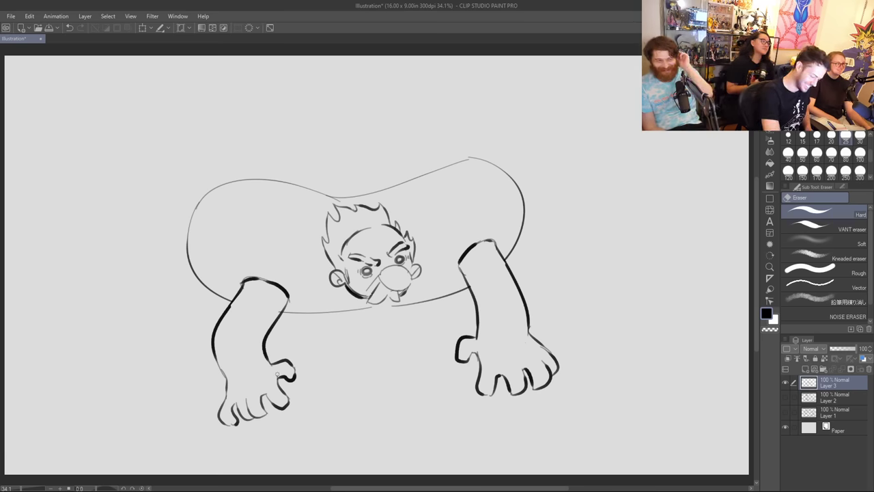
# Step: Draw several thin curved hair lines across both forearms with the Jacob Brush
pyautogui.press('p')
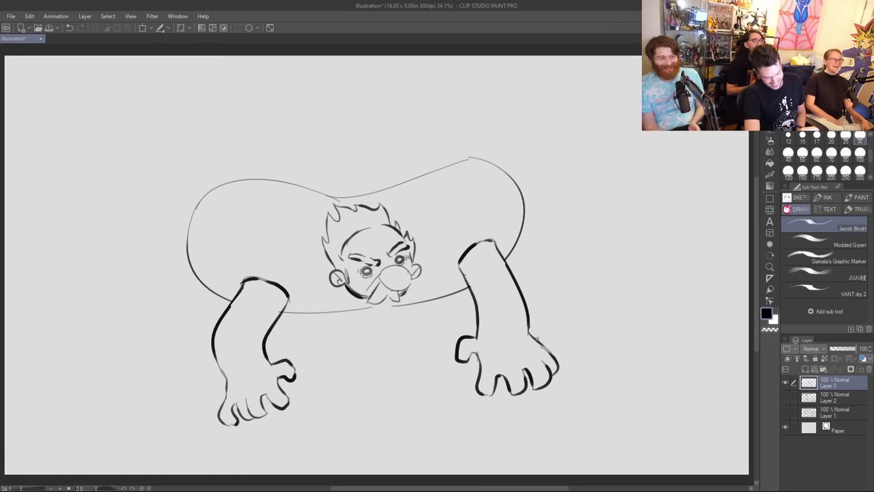
pyautogui.moveTo(209, 346); pyautogui.dragTo(247, 341)
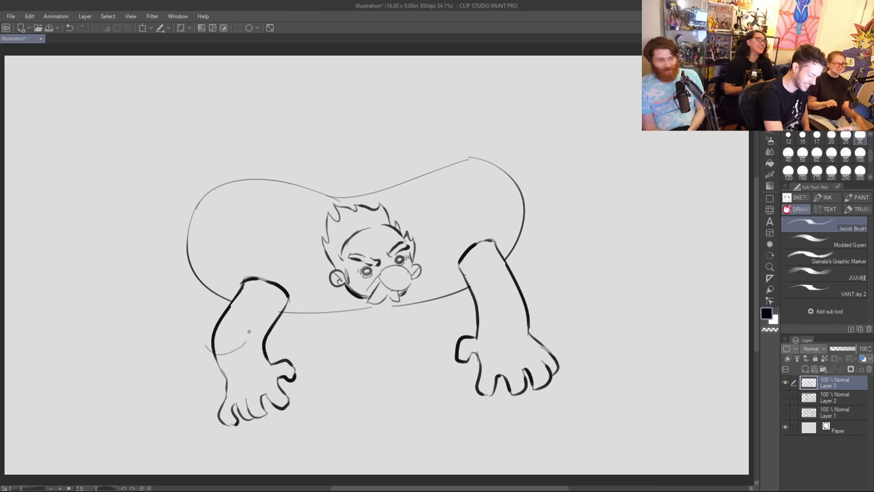
pyautogui.moveTo(210, 362)
pyautogui.mouseDown()
pyautogui.moveTo(246, 356)
pyautogui.moveTo(245, 366)
pyautogui.mouseUp()
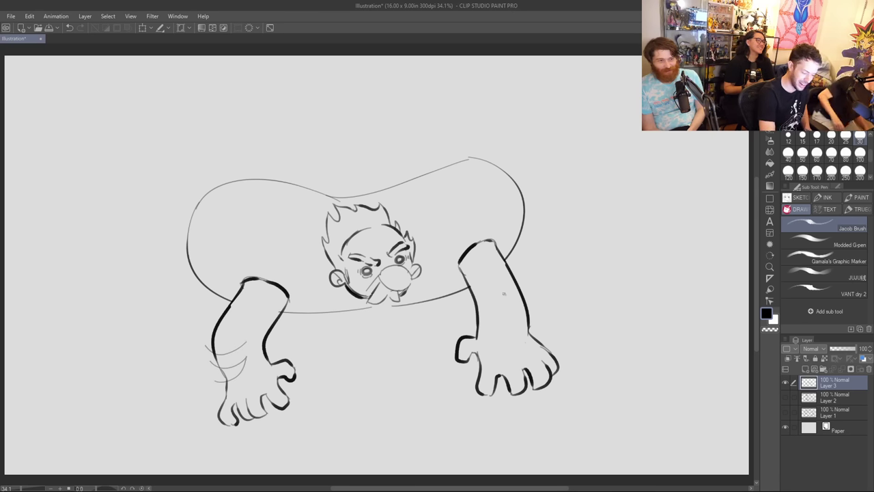
pyautogui.moveTo(484, 298)
pyautogui.mouseDown()
pyautogui.moveTo(534, 277)
pyautogui.moveTo(538, 298)
pyautogui.mouseUp()
pyautogui.moveTo(497, 321)
pyautogui.mouseDown()
pyautogui.moveTo(538, 300)
pyautogui.moveTo(529, 325)
pyautogui.mouseUp()
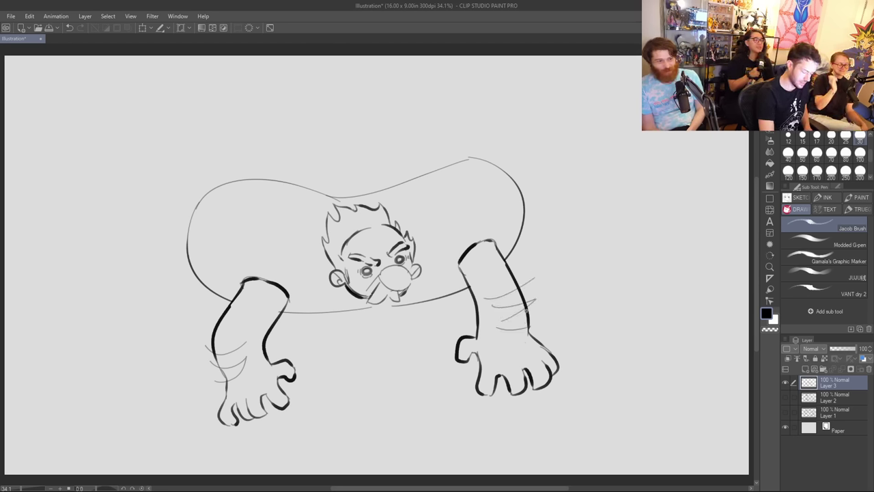
# Step: Add short ticks across both shoulder curves and draw a larger, thick bean-shaped contour behind the body
pyautogui.moveTo(227, 294); pyautogui.dragTo(247, 287)
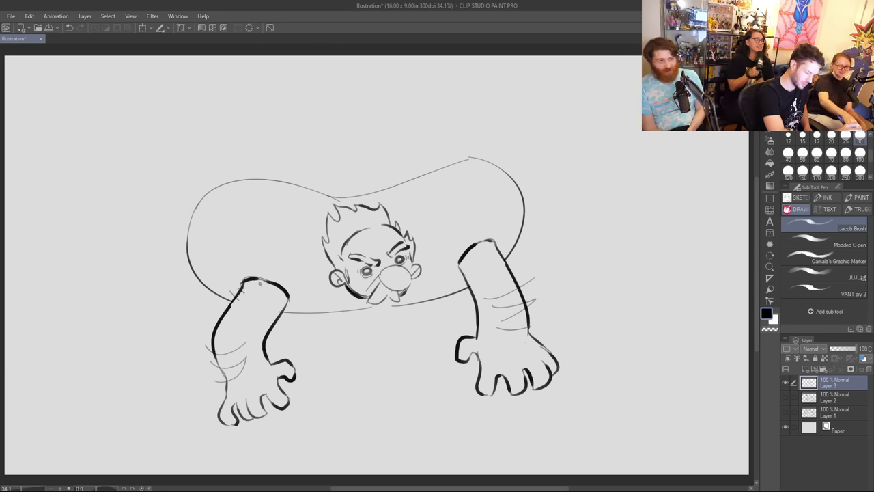
pyautogui.moveTo(478, 252)
pyautogui.mouseDown()
pyautogui.moveTo(487, 231)
pyautogui.moveTo(487, 241)
pyautogui.moveTo(510, 240)
pyautogui.mouseUp()
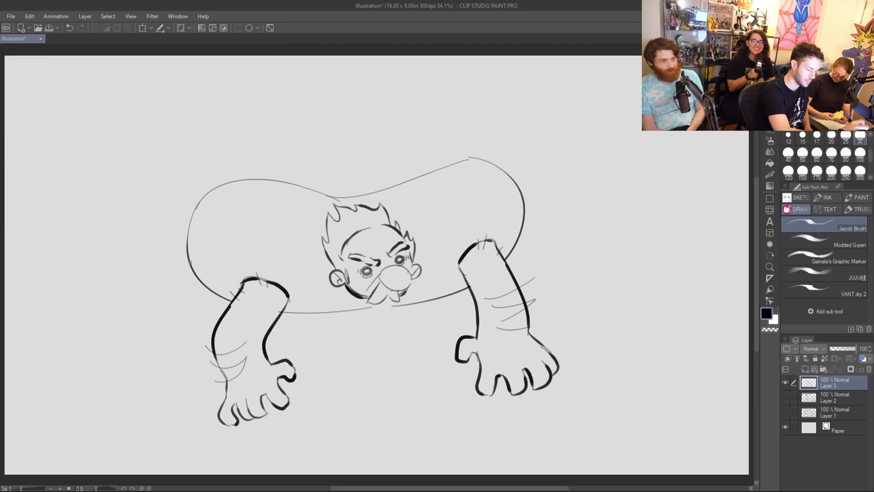
pyautogui.moveTo(187, 260)
pyautogui.mouseDown()
pyautogui.moveTo(158, 187)
pyautogui.moveTo(171, 173)
pyautogui.moveTo(372, 168)
pyautogui.moveTo(516, 135)
pyautogui.moveTo(557, 172)
pyautogui.moveTo(518, 239)
pyautogui.mouseUp()
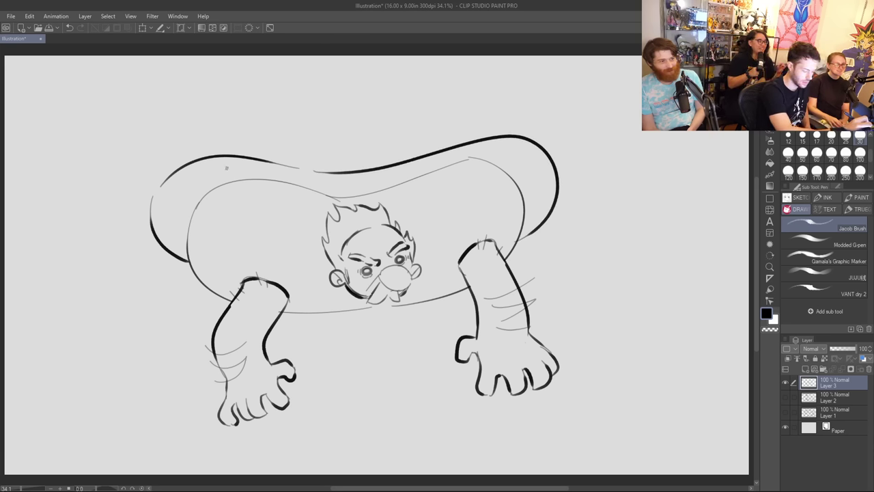
pyautogui.moveTo(229, 299)
pyautogui.mouseDown()
pyautogui.moveTo(213, 295)
pyautogui.moveTo(154, 237)
pyautogui.mouseUp()
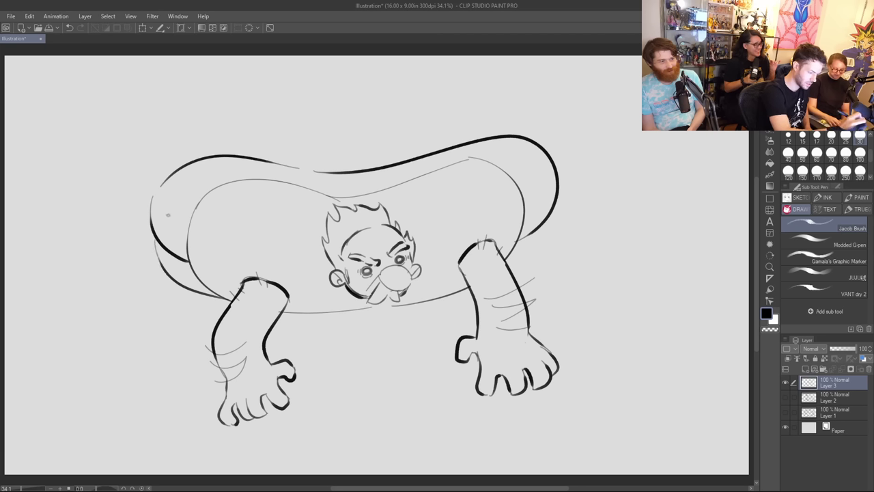
pyautogui.hotkey('ctrl', 'z')
pyautogui.moveTo(193, 281)
pyautogui.mouseDown()
pyautogui.moveTo(197, 211)
pyautogui.moveTo(192, 257)
pyautogui.moveTo(174, 269)
pyautogui.moveTo(210, 287)
pyautogui.mouseUp()
pyautogui.hotkey('ctrl', 'z')
pyautogui.hotkey('ctrl', 'z')
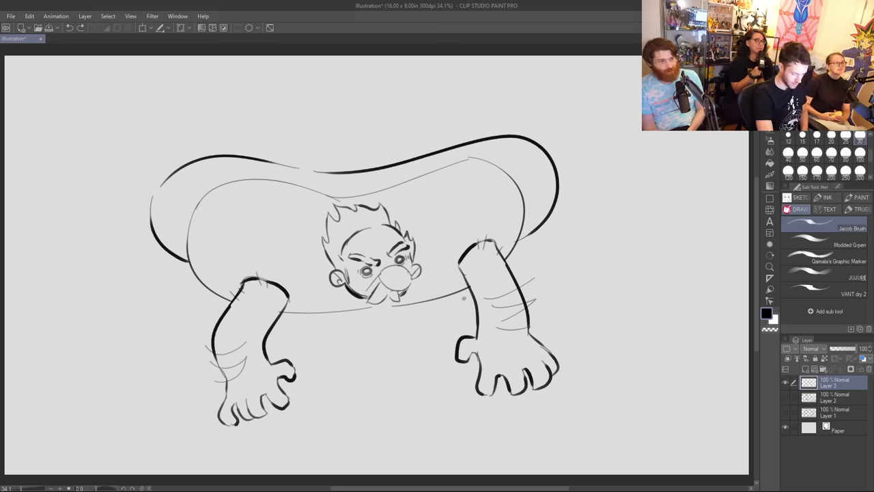
# Step: Move the character drawing on Layer 3 up and slightly to the right on the canvas
pyautogui.press('k')
pyautogui.moveTo(467, 297); pyautogui.dragTo(487, 270)
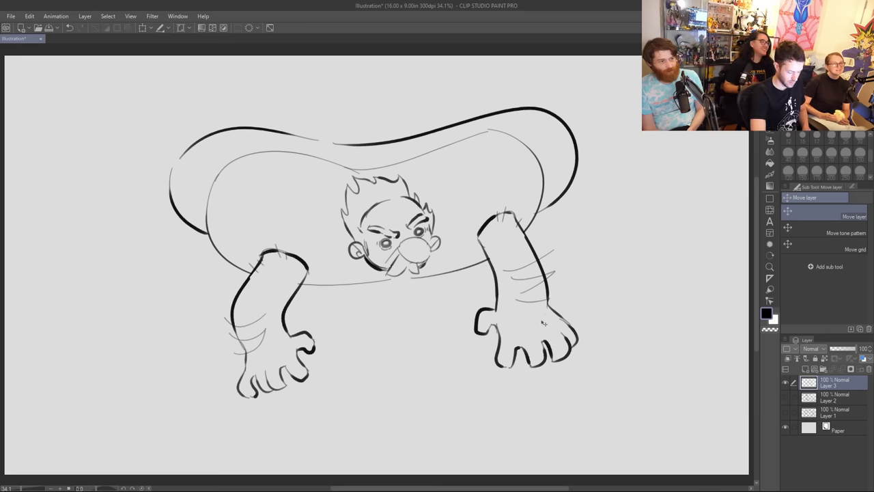
# Step: Draw two spiky liquid splashes with wavy bases on the left and middle of the back, with a droplet above the middle one
pyautogui.press('p')
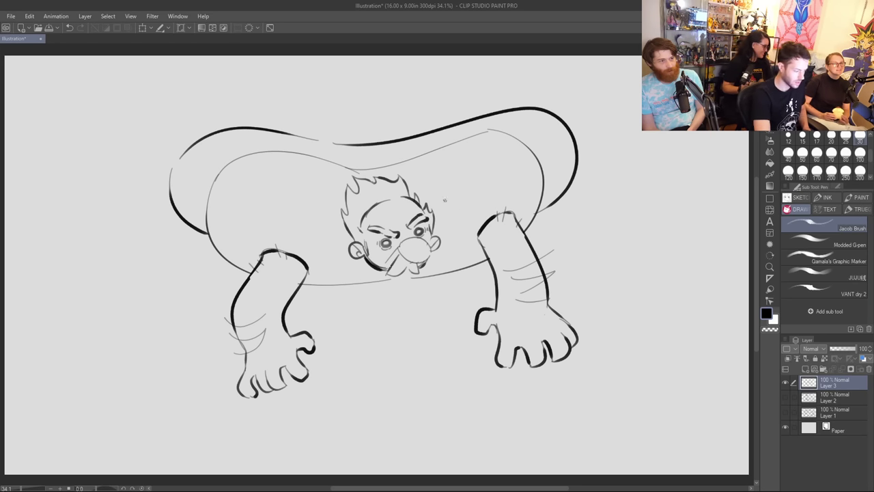
pyautogui.moveTo(224, 133)
pyautogui.mouseDown()
pyautogui.moveTo(235, 91)
pyautogui.moveTo(240, 98)
pyautogui.moveTo(252, 74)
pyautogui.moveTo(261, 108)
pyautogui.moveTo(299, 132)
pyautogui.mouseUp()
pyautogui.moveTo(221, 136)
pyautogui.mouseDown()
pyautogui.moveTo(334, 136)
pyautogui.moveTo(342, 107)
pyautogui.moveTo(348, 135)
pyautogui.mouseUp()
pyautogui.moveTo(342, 80); pyautogui.dragTo(347, 80)
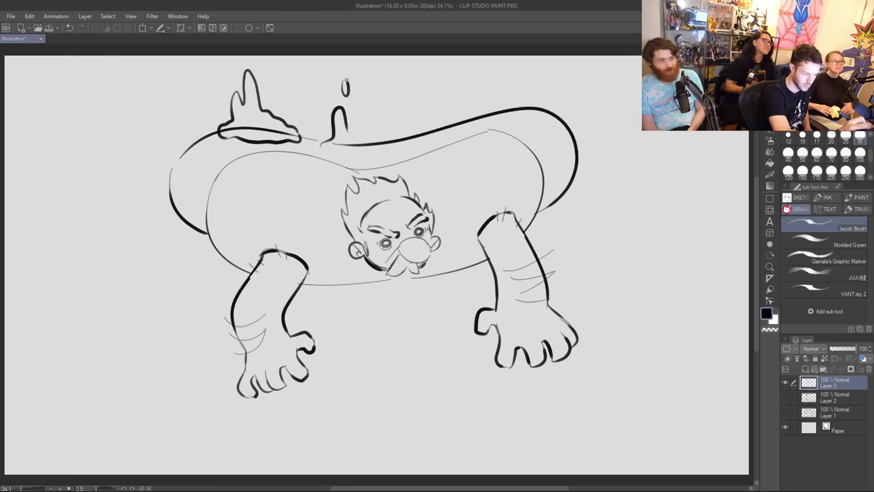
pyautogui.moveTo(349, 133)
pyautogui.mouseDown()
pyautogui.moveTo(369, 76)
pyautogui.moveTo(378, 124)
pyautogui.moveTo(407, 139)
pyautogui.mouseUp()
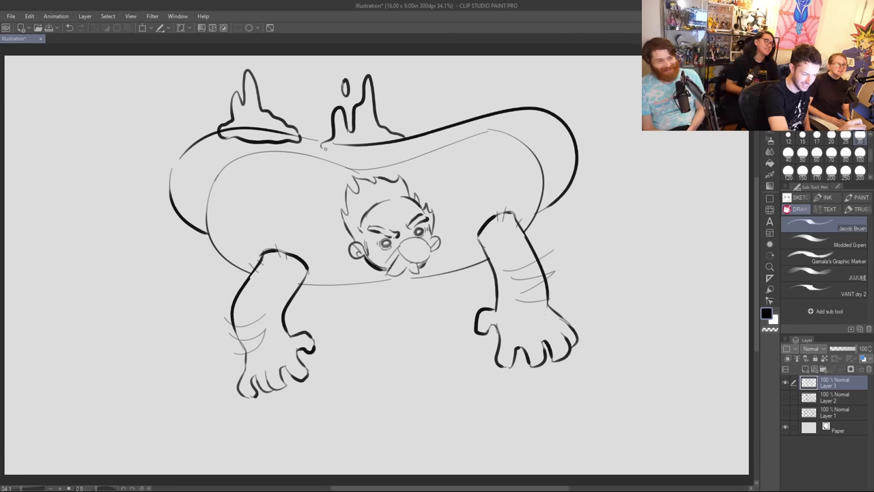
pyautogui.moveTo(322, 147)
pyautogui.mouseDown()
pyautogui.moveTo(353, 153)
pyautogui.moveTo(408, 142)
pyautogui.mouseUp()
# Step: Erase the body contour running through the left and middle splashes with the Hard eraser
pyautogui.press('e')
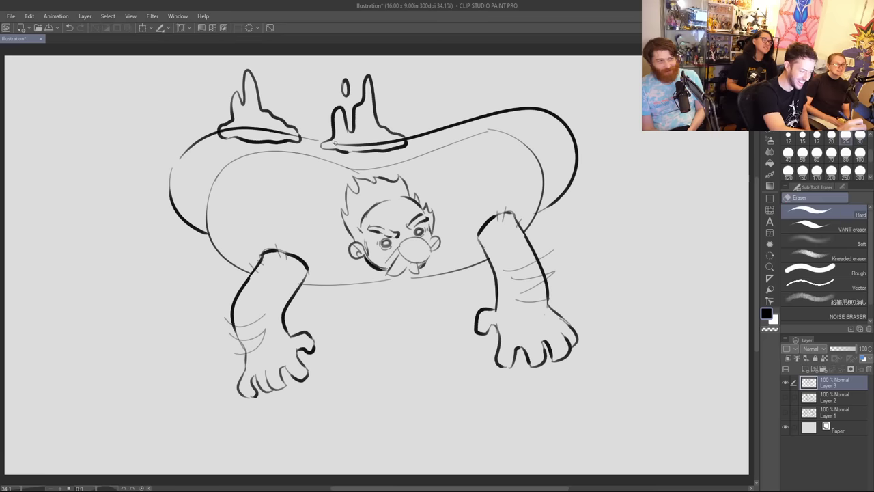
pyautogui.moveTo(333, 145); pyautogui.dragTo(402, 140)
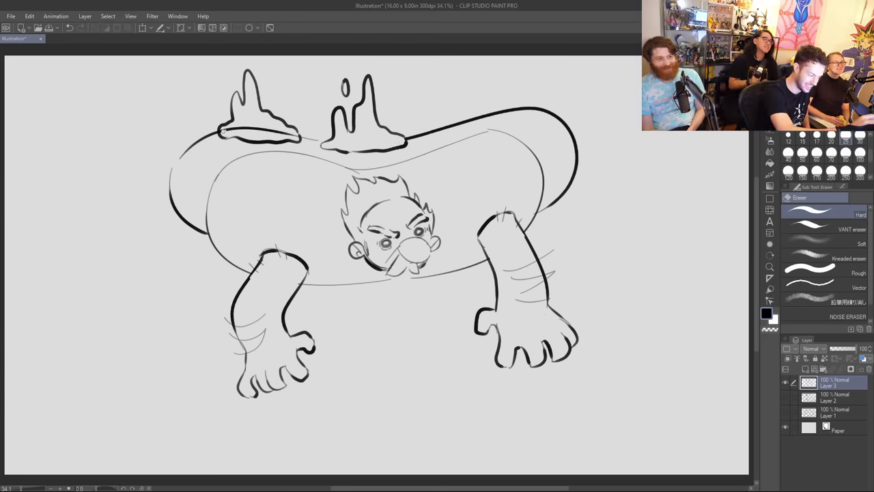
pyautogui.moveTo(225, 128); pyautogui.dragTo(299, 137)
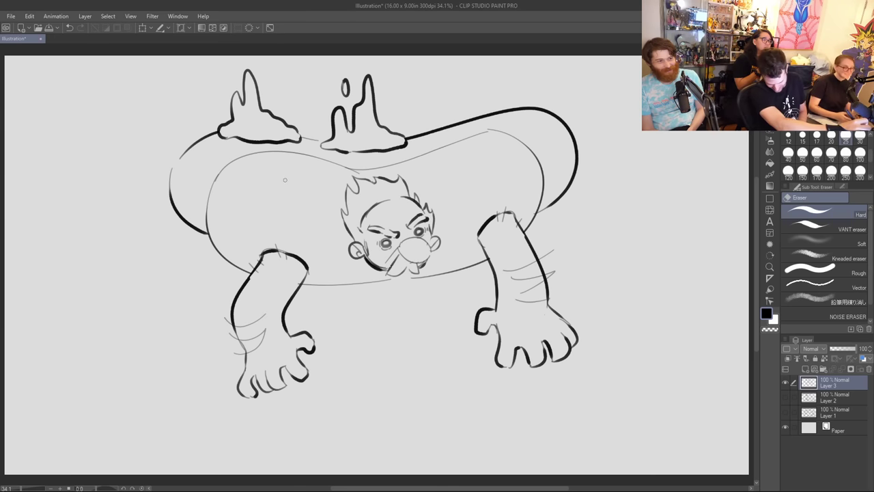
# Step: Add a droplet above the left splash and draw a wide third splash on the right of the back, clearing the contour inside it
pyautogui.press('p')
pyautogui.moveTo(266, 73); pyautogui.dragTo(271, 55)
pyautogui.hotkey('ctrl', 'z')
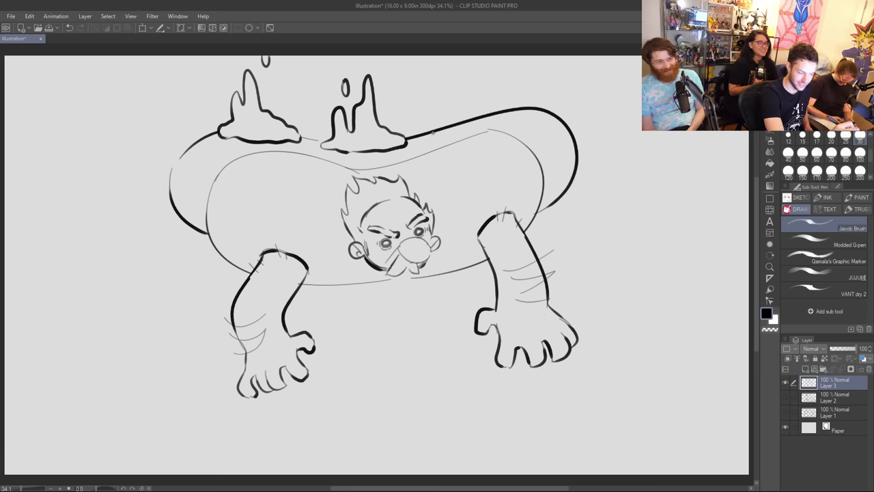
pyautogui.moveTo(437, 135)
pyautogui.mouseDown()
pyautogui.moveTo(462, 101)
pyautogui.moveTo(479, 106)
pyautogui.moveTo(480, 77)
pyautogui.moveTo(501, 100)
pyautogui.moveTo(523, 101)
pyautogui.moveTo(527, 85)
pyautogui.moveTo(535, 89)
pyautogui.moveTo(554, 114)
pyautogui.moveTo(509, 128)
pyautogui.moveTo(502, 112)
pyautogui.moveTo(438, 134)
pyautogui.moveTo(538, 108)
pyautogui.mouseUp()
pyautogui.press('e')
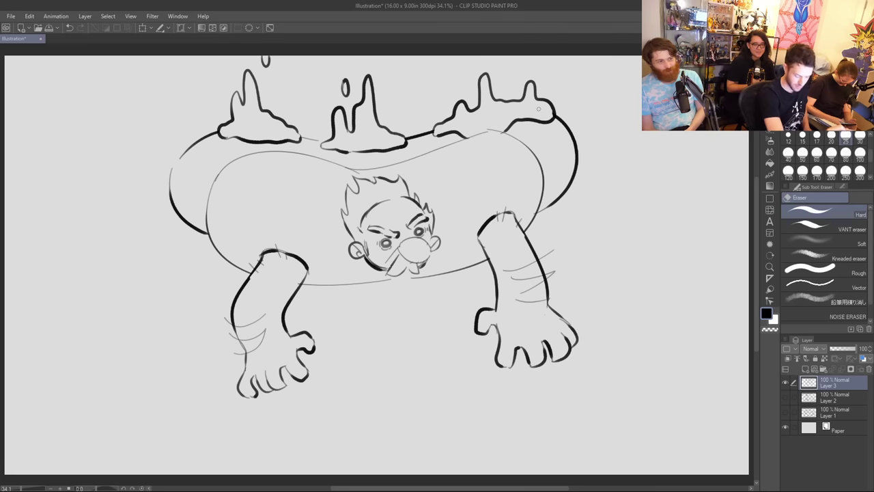
# Step: Add small bubbles inside the splashes and loose filled droplets above the middle one with the Jacob Brush
pyautogui.press('p')
pyautogui.moveTo(362, 118)
pyautogui.mouseDown()
pyautogui.moveTo(365, 126)
pyautogui.moveTo(363, 116)
pyautogui.mouseUp()
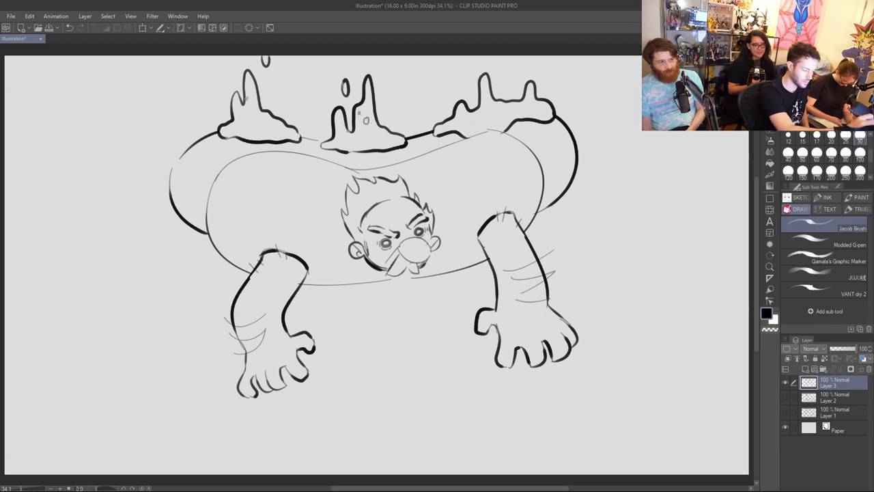
pyautogui.moveTo(249, 97); pyautogui.dragTo(252, 104)
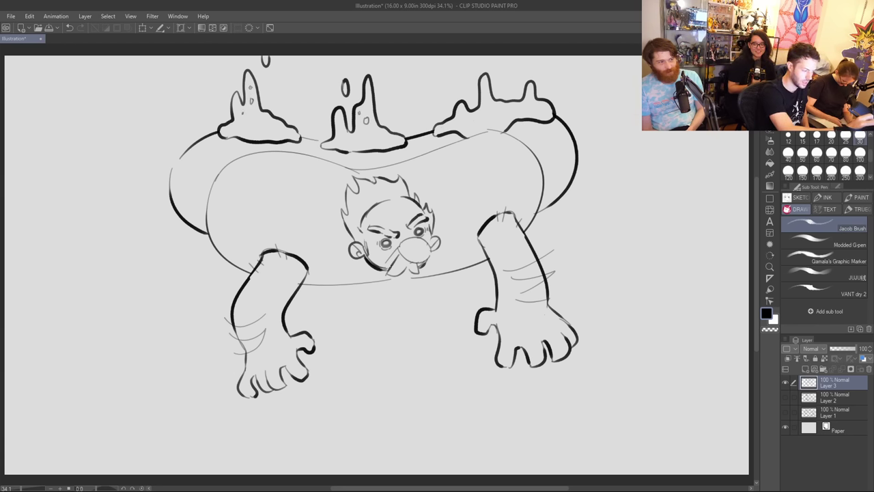
pyautogui.moveTo(317, 83); pyautogui.dragTo(319, 89)
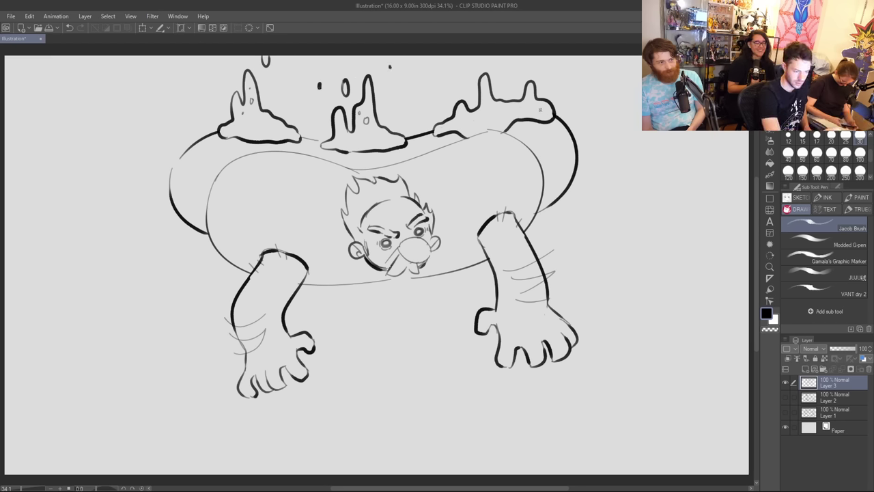
# Step: Draw a small asterisk-shaped mark at the left end of the outer body contour
pyautogui.moveTo(173, 169)
pyautogui.mouseDown()
pyautogui.moveTo(172, 180)
pyautogui.moveTo(182, 175)
pyautogui.mouseUp()
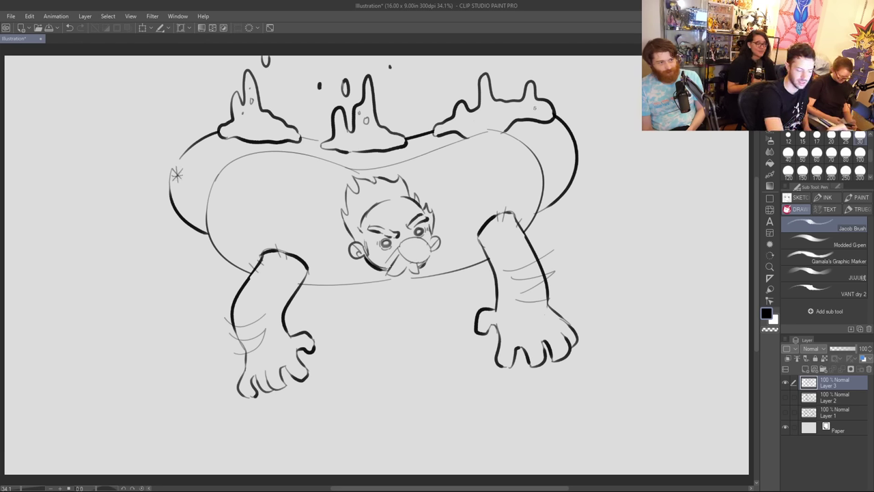
# Step: Add loose droplets above the right splash and between it and the middle splash
pyautogui.moveTo(535, 108); pyautogui.dragTo(546, 102)
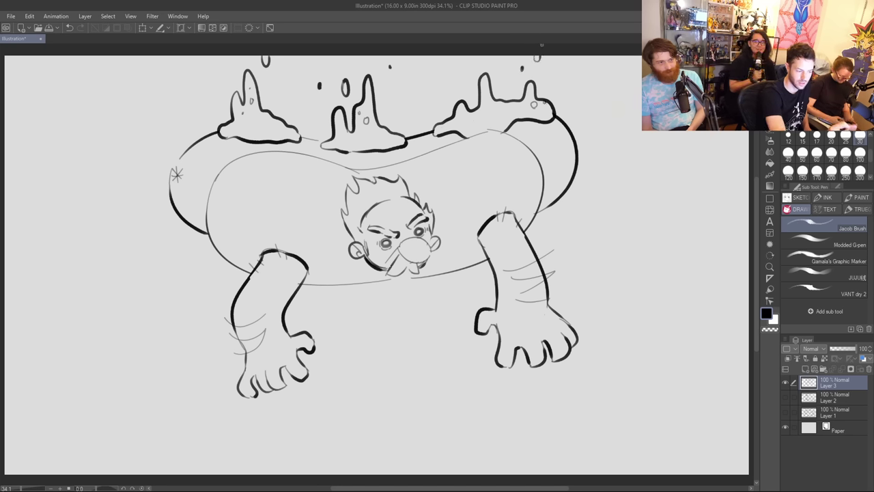
pyautogui.click(445, 83)
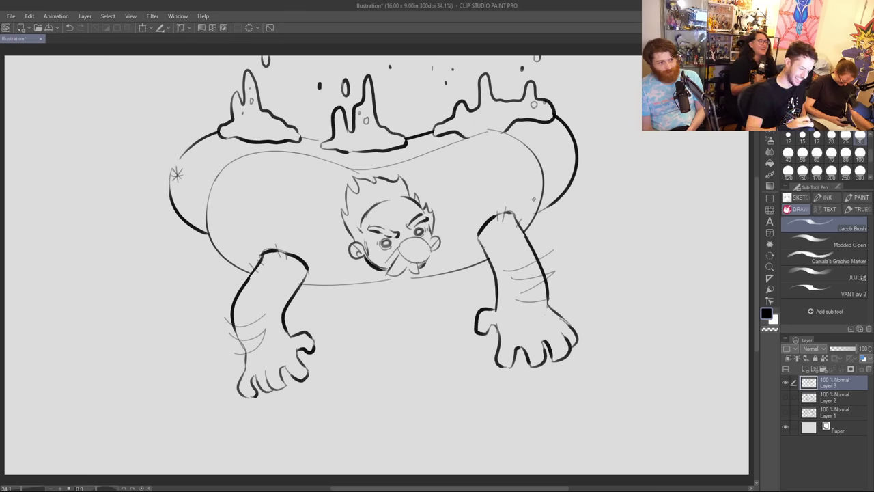
# Step: Erase the right side of the character's hair, redraw it with spiky strokes, and add frown wrinkles on the forehead
pyautogui.press('e')
pyautogui.moveTo(415, 193); pyautogui.dragTo(419, 201)
pyautogui.press('p')
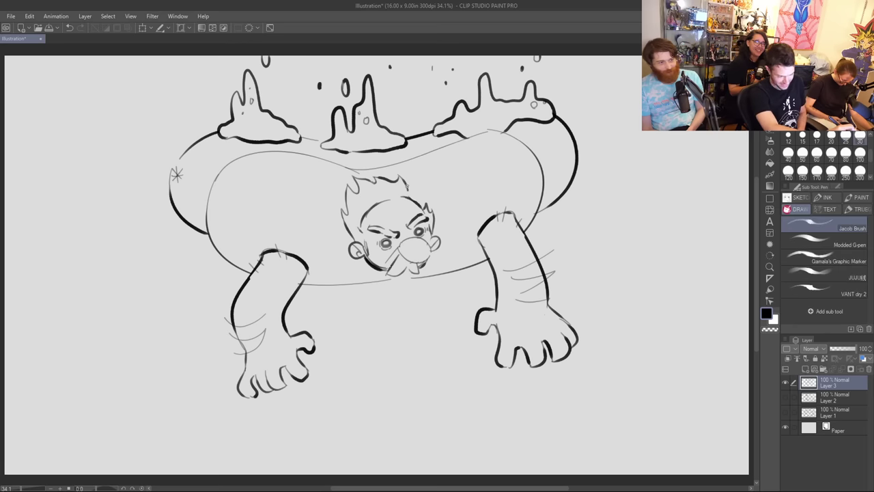
pyautogui.moveTo(407, 179); pyautogui.dragTo(424, 204)
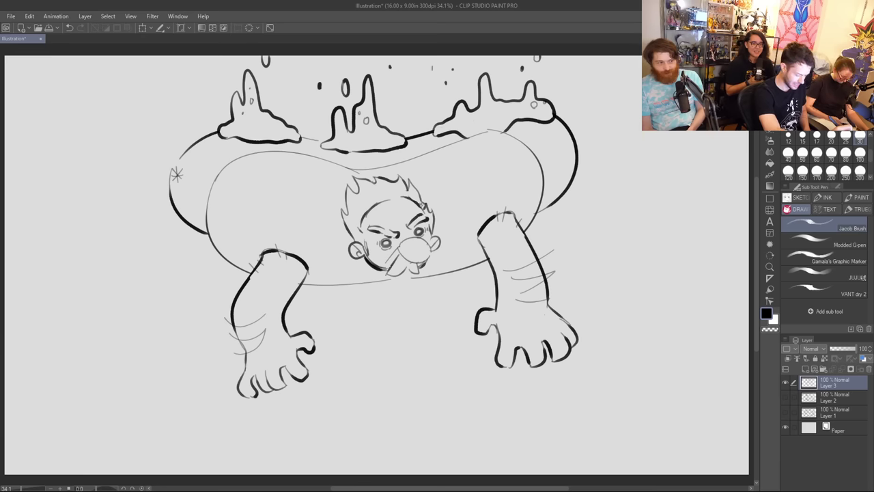
pyautogui.press('e')
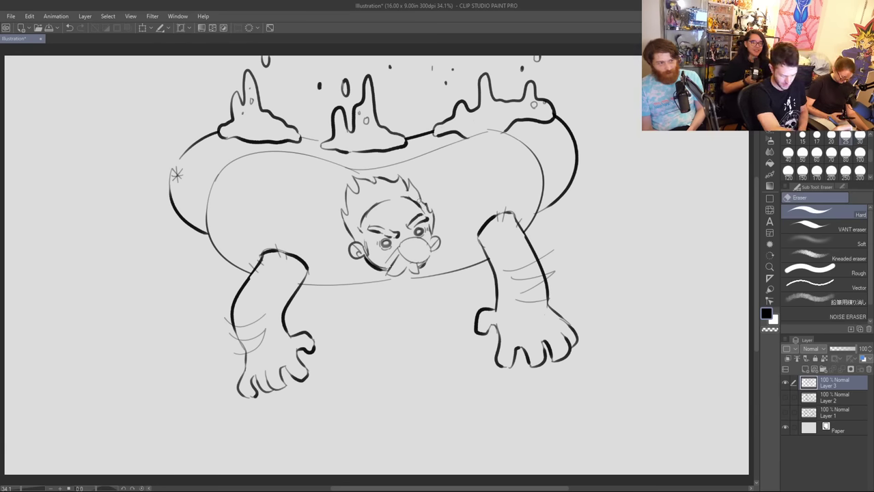
pyautogui.press('p')
pyautogui.moveTo(377, 225); pyautogui.dragTo(400, 211)
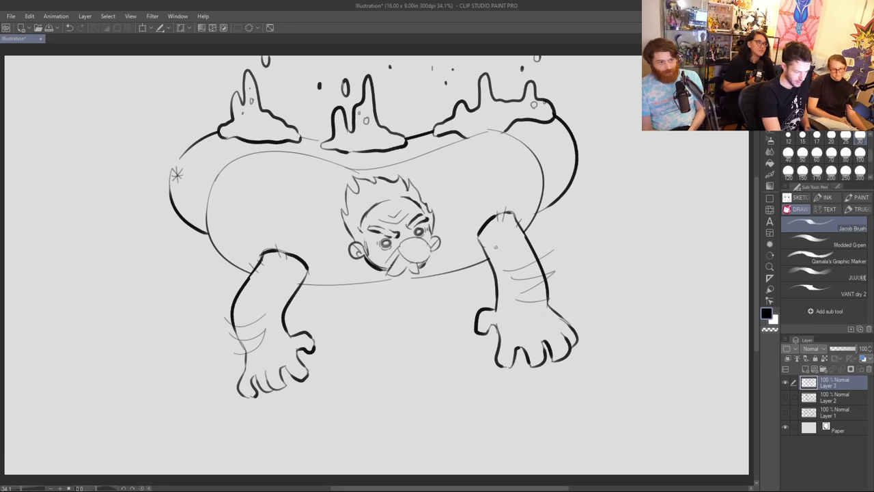
# Step: Outline two legs beneath the body between the arms, a bent one on the right and a straighter one on the left
pyautogui.moveTo(437, 275); pyautogui.dragTo(451, 314)
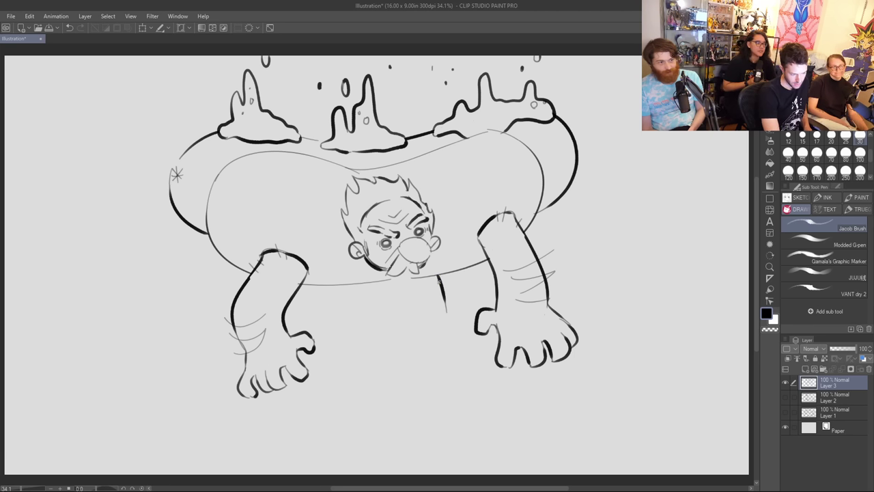
pyautogui.moveTo(438, 277)
pyautogui.mouseDown()
pyautogui.moveTo(445, 342)
pyautogui.moveTo(429, 390)
pyautogui.mouseUp()
pyautogui.hotkey('ctrl', 'z')
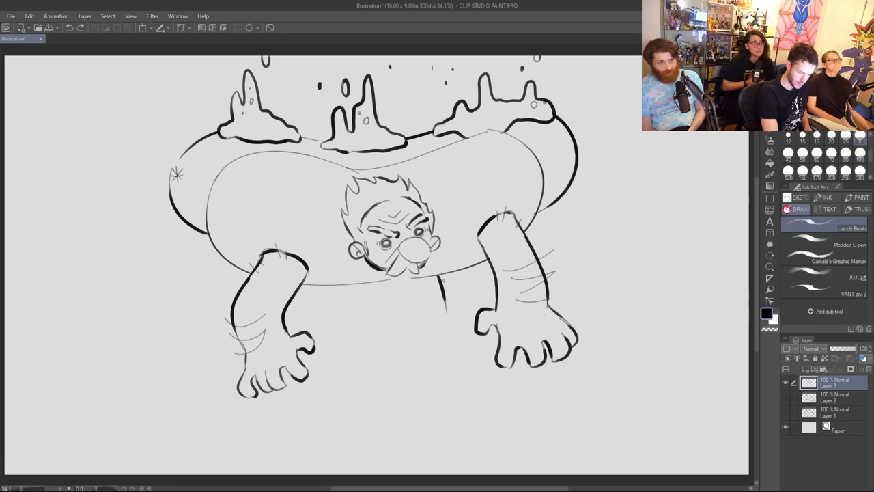
pyautogui.moveTo(447, 300); pyautogui.dragTo(424, 366)
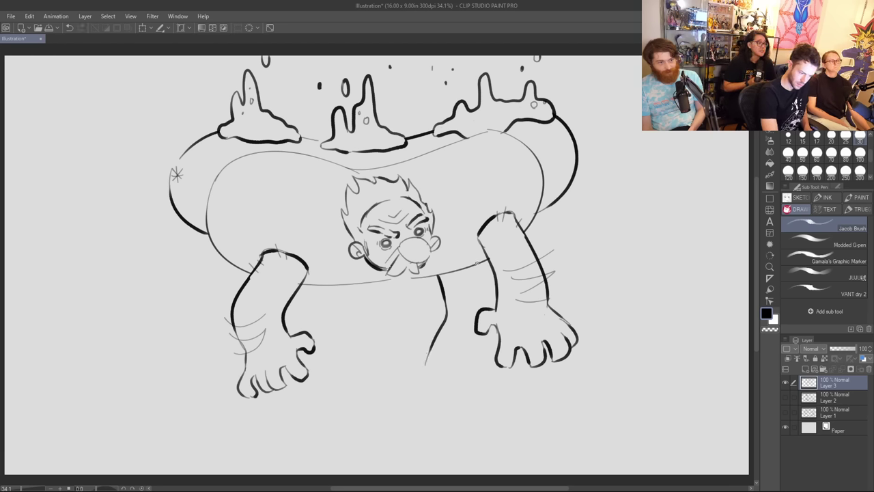
pyautogui.moveTo(477, 262); pyautogui.dragTo(487, 296)
pyautogui.moveTo(481, 341); pyautogui.dragTo(473, 398)
pyautogui.moveTo(425, 361); pyautogui.dragTo(440, 397)
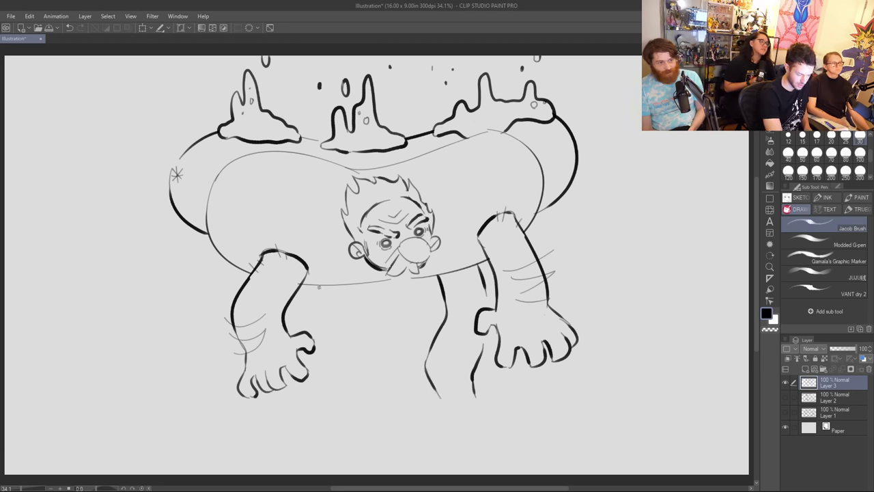
pyautogui.moveTo(319, 288)
pyautogui.mouseDown()
pyautogui.moveTo(332, 331)
pyautogui.moveTo(327, 408)
pyautogui.mouseUp()
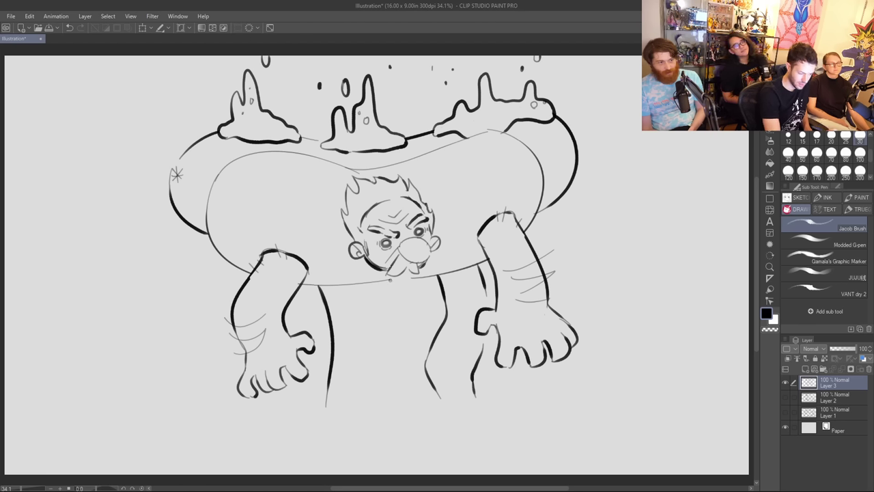
pyautogui.moveTo(369, 283)
pyautogui.mouseDown()
pyautogui.moveTo(373, 350)
pyautogui.moveTo(367, 398)
pyautogui.mouseUp()
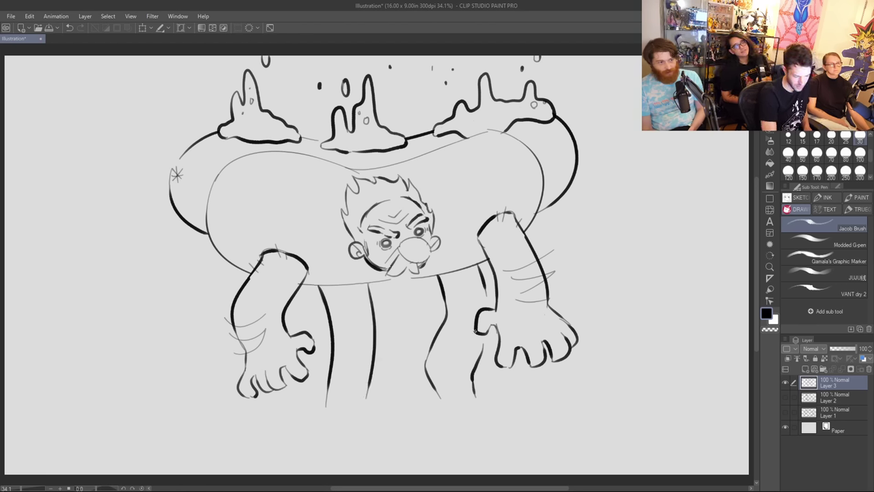
# Step: Draw a small foot with toes on the right leg and add short hair strokes to its thigh
pyautogui.moveTo(447, 402)
pyautogui.mouseDown()
pyautogui.moveTo(455, 416)
pyautogui.moveTo(478, 404)
pyautogui.mouseUp()
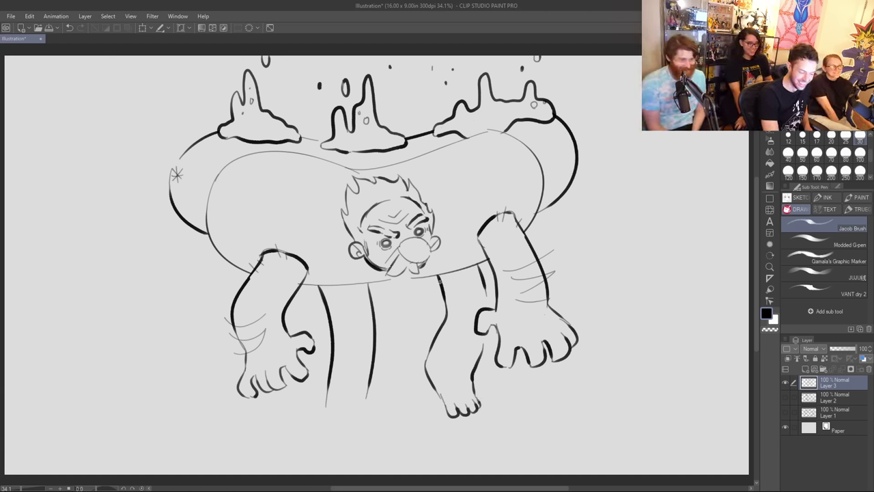
pyautogui.moveTo(476, 277); pyautogui.dragTo(466, 273)
pyautogui.moveTo(468, 277)
pyautogui.mouseDown()
pyautogui.moveTo(460, 295)
pyautogui.moveTo(476, 293)
pyautogui.mouseUp()
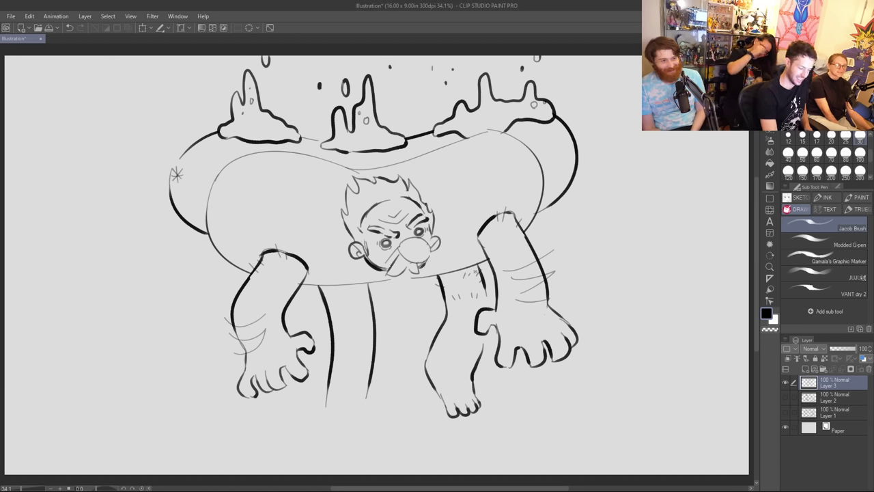
# Step: Extend the left leg down into a foot with toes, add thigh hairs, and finish the right foot's outer toe
pyautogui.moveTo(331, 369); pyautogui.dragTo(319, 411)
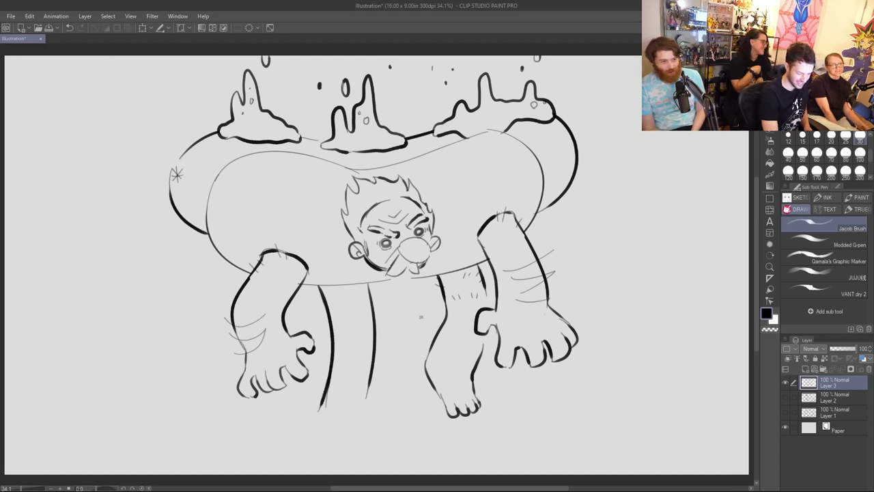
pyautogui.moveTo(370, 389); pyautogui.dragTo(378, 432)
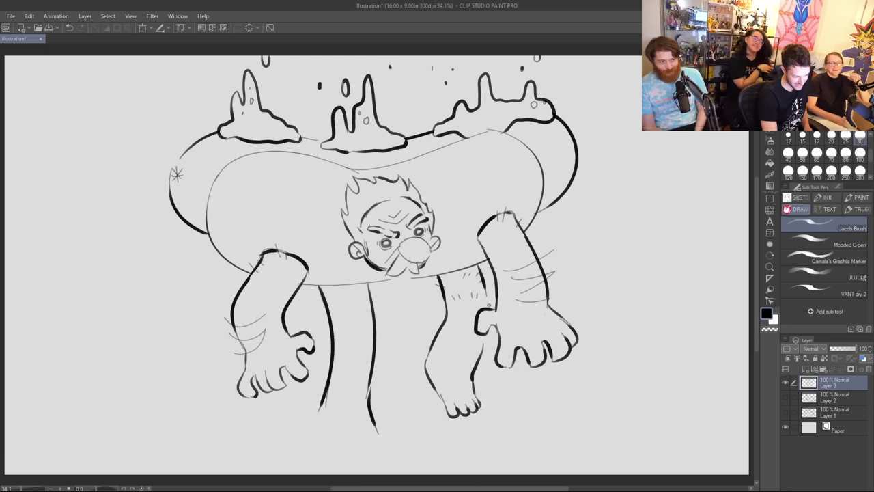
pyautogui.moveTo(321, 403)
pyautogui.mouseDown()
pyautogui.moveTo(339, 445)
pyautogui.moveTo(391, 439)
pyautogui.moveTo(379, 455)
pyautogui.moveTo(368, 444)
pyautogui.moveTo(371, 460)
pyautogui.mouseUp()
pyautogui.moveTo(358, 442)
pyautogui.mouseDown()
pyautogui.moveTo(366, 459)
pyautogui.moveTo(338, 459)
pyautogui.mouseUp()
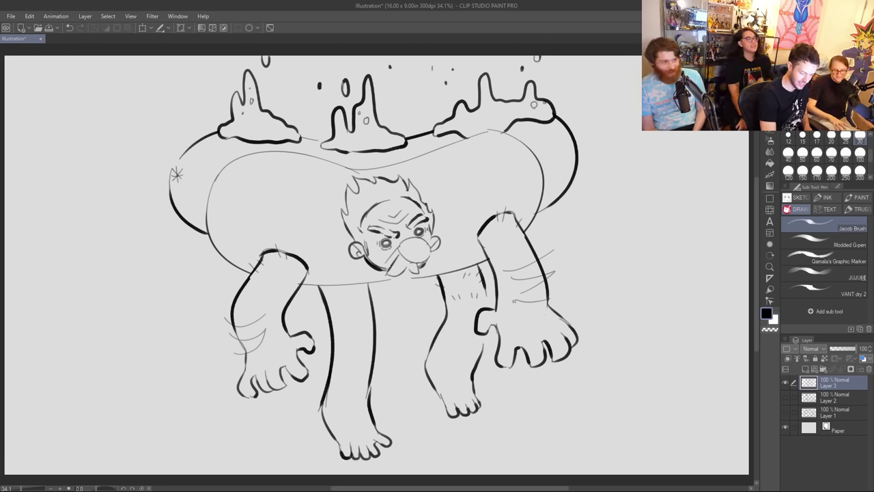
pyautogui.moveTo(477, 389); pyautogui.dragTo(484, 405)
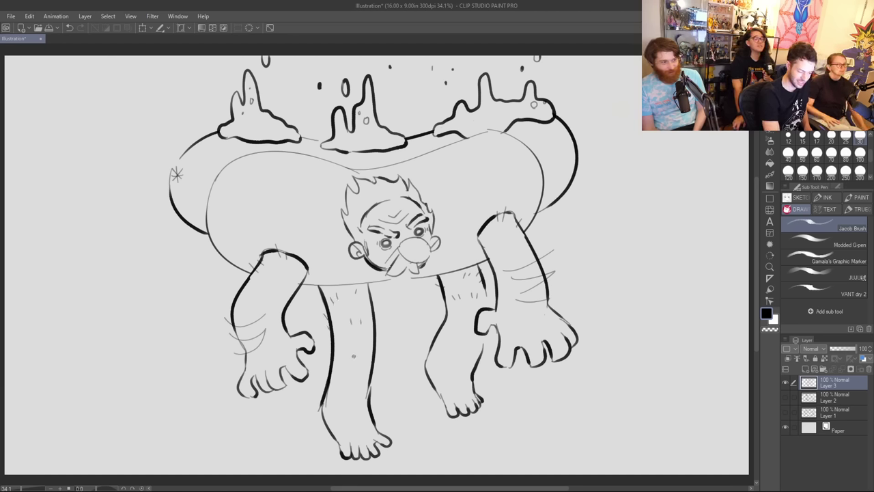
# Step: Add a small curled knee mark to each leg and touch up the right leg's outer contour
pyautogui.moveTo(353, 355)
pyautogui.mouseDown()
pyautogui.moveTo(359, 360)
pyautogui.moveTo(354, 350)
pyautogui.mouseUp()
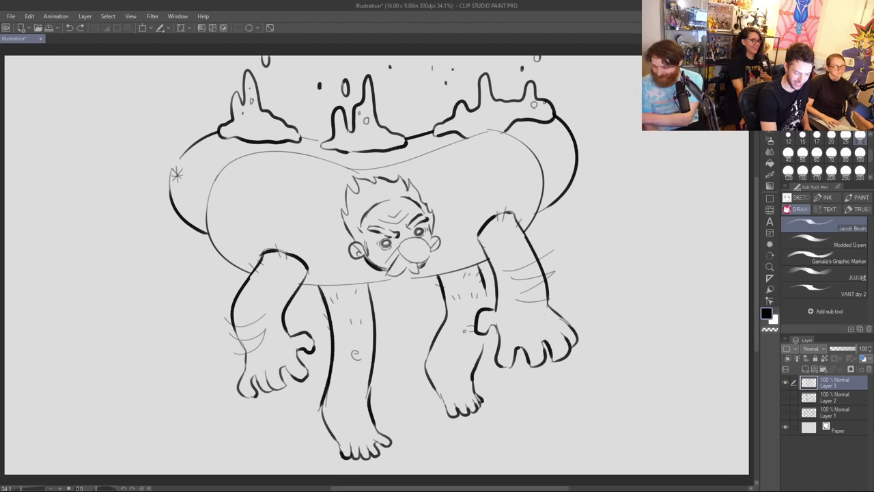
pyautogui.moveTo(481, 281); pyautogui.dragTo(489, 309)
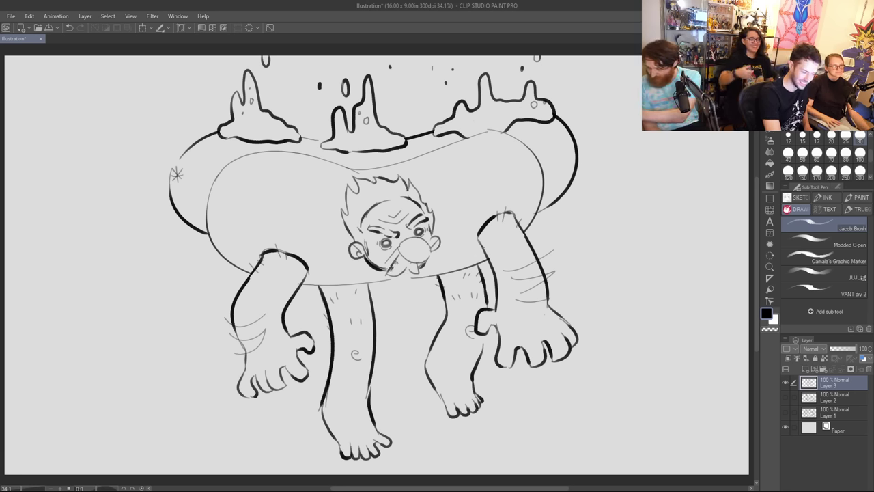
pyautogui.hotkey('ctrl', 'z')
# Step: Fill in the character's moustache with dark strokes and thicken both angry eyebrows
pyautogui.moveTo(396, 257)
pyautogui.mouseDown()
pyautogui.moveTo(406, 267)
pyautogui.moveTo(388, 277)
pyautogui.moveTo(414, 273)
pyautogui.mouseUp()
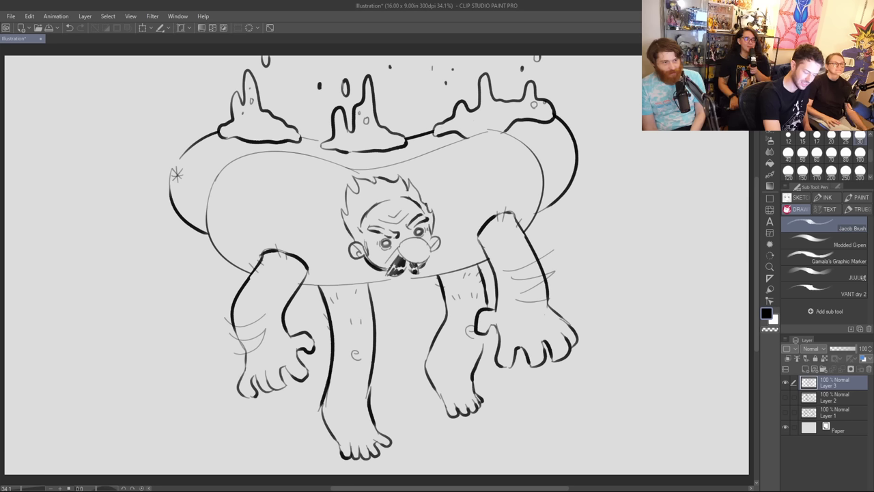
pyautogui.moveTo(370, 228)
pyautogui.mouseDown()
pyautogui.moveTo(395, 232)
pyautogui.moveTo(427, 215)
pyautogui.mouseUp()
pyautogui.moveTo(421, 221); pyautogui.dragTo(428, 217)
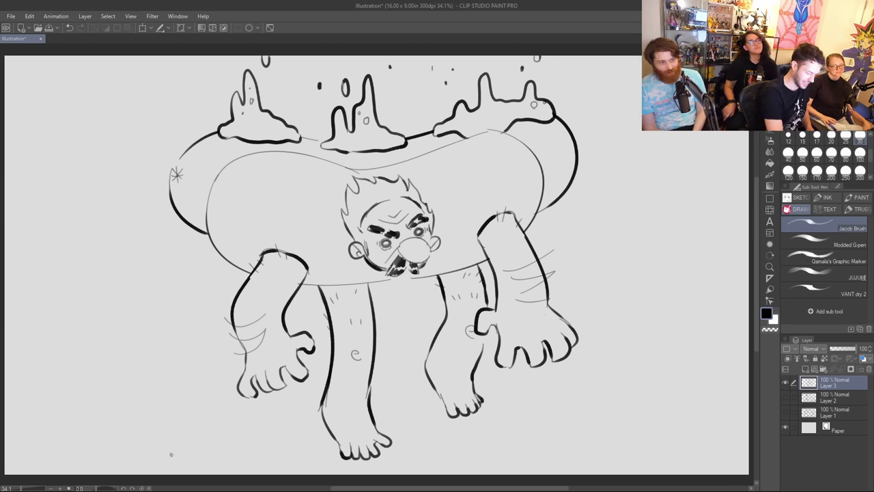
# Step: Sketch the ground around the feet with curved ground lines and jagged grass tufts across the full width
pyautogui.moveTo(168, 456)
pyautogui.mouseDown()
pyautogui.moveTo(147, 408)
pyautogui.moveTo(178, 426)
pyautogui.moveTo(178, 405)
pyautogui.moveTo(203, 428)
pyautogui.moveTo(225, 431)
pyautogui.moveTo(223, 415)
pyautogui.moveTo(247, 426)
pyautogui.mouseUp()
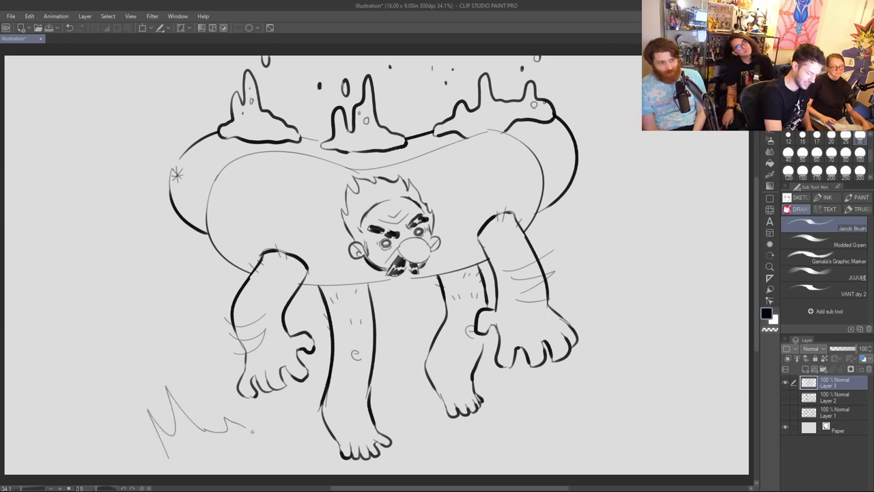
pyautogui.moveTo(190, 463)
pyautogui.mouseDown()
pyautogui.moveTo(219, 439)
pyautogui.moveTo(319, 461)
pyautogui.mouseUp()
pyautogui.moveTo(247, 427)
pyautogui.mouseDown()
pyautogui.moveTo(274, 422)
pyautogui.moveTo(301, 410)
pyautogui.mouseUp()
pyautogui.moveTo(179, 456)
pyautogui.mouseDown()
pyautogui.moveTo(279, 420)
pyautogui.moveTo(237, 437)
pyautogui.moveTo(321, 424)
pyautogui.mouseUp()
pyautogui.moveTo(376, 408)
pyautogui.mouseDown()
pyautogui.moveTo(395, 381)
pyautogui.moveTo(427, 418)
pyautogui.moveTo(385, 417)
pyautogui.moveTo(423, 412)
pyautogui.mouseUp()
pyautogui.moveTo(491, 401)
pyautogui.mouseDown()
pyautogui.moveTo(544, 410)
pyautogui.moveTo(596, 359)
pyautogui.moveTo(574, 423)
pyautogui.mouseUp()
pyautogui.moveTo(593, 411); pyautogui.dragTo(614, 425)
pyautogui.moveTo(489, 415)
pyautogui.mouseDown()
pyautogui.moveTo(589, 432)
pyautogui.moveTo(635, 408)
pyautogui.moveTo(605, 467)
pyautogui.mouseUp()
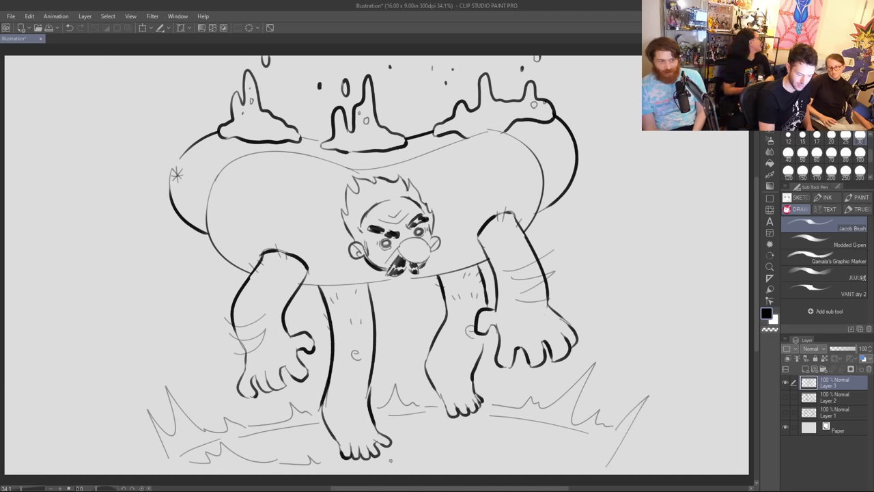
pyautogui.moveTo(391, 460)
pyautogui.mouseDown()
pyautogui.moveTo(442, 458)
pyautogui.moveTo(497, 431)
pyautogui.moveTo(484, 458)
pyautogui.moveTo(517, 432)
pyautogui.moveTo(542, 453)
pyautogui.moveTo(584, 450)
pyautogui.moveTo(544, 456)
pyautogui.moveTo(598, 456)
pyautogui.mouseUp()
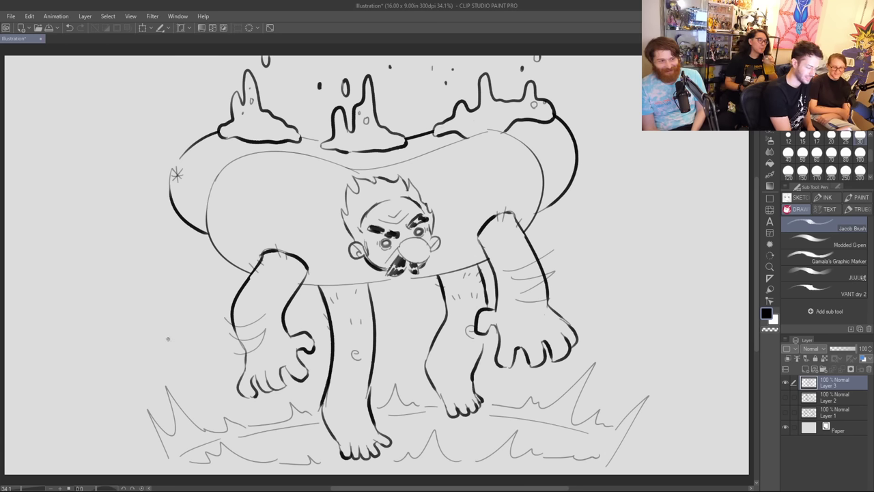
# Step: Draw large curved motion swooshes on both sides of the character, with a smaller accent swoosh beside each
pyautogui.moveTo(170, 344)
pyautogui.mouseDown()
pyautogui.moveTo(73, 346)
pyautogui.moveTo(25, 309)
pyautogui.moveTo(101, 246)
pyautogui.moveTo(164, 223)
pyautogui.moveTo(96, 269)
pyautogui.moveTo(95, 318)
pyautogui.moveTo(222, 333)
pyautogui.moveTo(178, 339)
pyautogui.mouseUp()
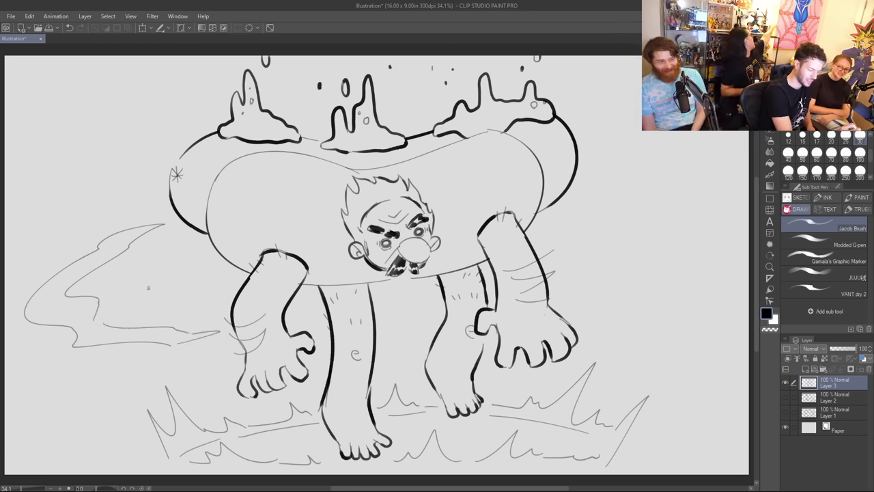
pyautogui.moveTo(107, 219)
pyautogui.mouseDown()
pyautogui.moveTo(81, 239)
pyautogui.moveTo(138, 206)
pyautogui.mouseUp()
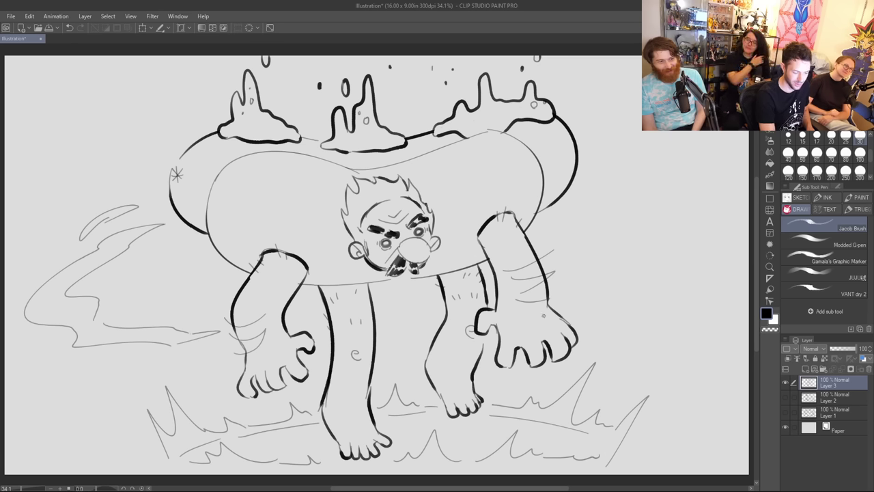
pyautogui.moveTo(517, 308)
pyautogui.mouseDown()
pyautogui.moveTo(639, 277)
pyautogui.moveTo(666, 245)
pyautogui.moveTo(586, 175)
pyautogui.moveTo(707, 224)
pyautogui.moveTo(654, 282)
pyautogui.moveTo(581, 311)
pyautogui.moveTo(512, 321)
pyautogui.mouseUp()
pyautogui.press('e')
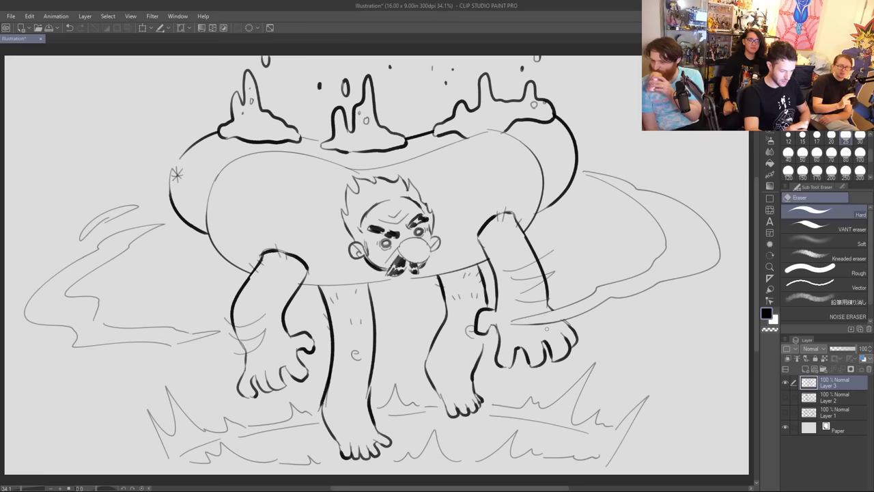
pyautogui.press('p')
pyautogui.moveTo(577, 275)
pyautogui.mouseDown()
pyautogui.moveTo(610, 258)
pyautogui.moveTo(574, 277)
pyautogui.mouseUp()
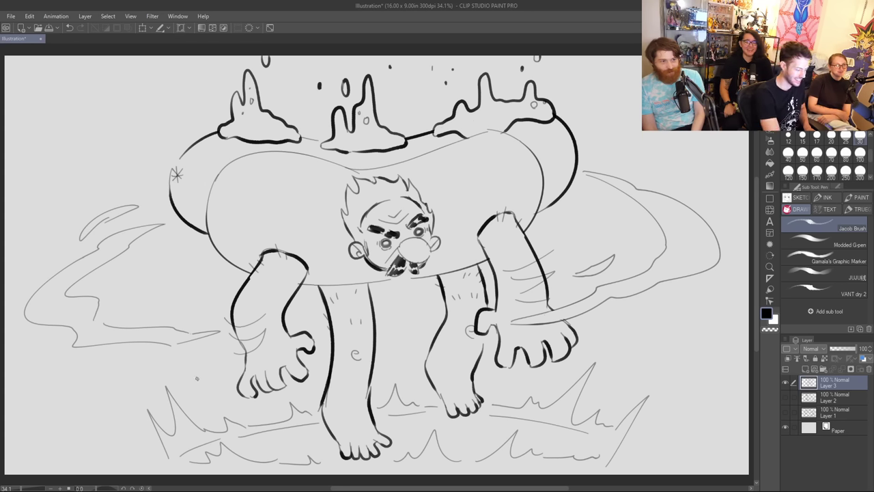
# Step: Add faceted rock chunks and small debris bits beside the left arm and to the upper left and upper right of the body
pyautogui.moveTo(149, 299)
pyautogui.mouseDown()
pyautogui.moveTo(150, 264)
pyautogui.moveTo(201, 272)
pyautogui.mouseUp()
pyautogui.moveTo(126, 148)
pyautogui.mouseDown()
pyautogui.moveTo(122, 131)
pyautogui.moveTo(126, 147)
pyautogui.mouseUp()
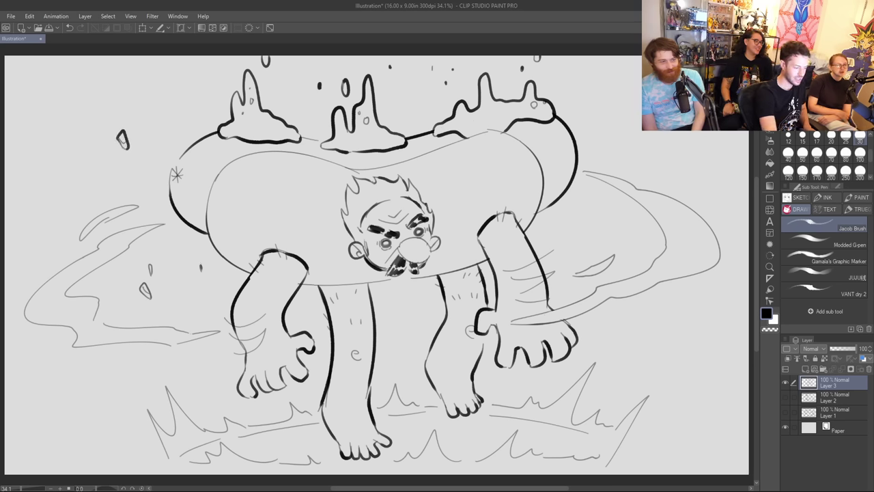
pyautogui.moveTo(599, 136)
pyautogui.mouseDown()
pyautogui.moveTo(601, 115)
pyautogui.moveTo(607, 138)
pyautogui.mouseUp()
pyautogui.moveTo(618, 91); pyautogui.dragTo(619, 100)
pyautogui.moveTo(582, 55)
pyautogui.mouseDown()
pyautogui.moveTo(585, 71)
pyautogui.moveTo(595, 68)
pyautogui.moveTo(595, 55)
pyautogui.moveTo(591, 72)
pyautogui.mouseUp()
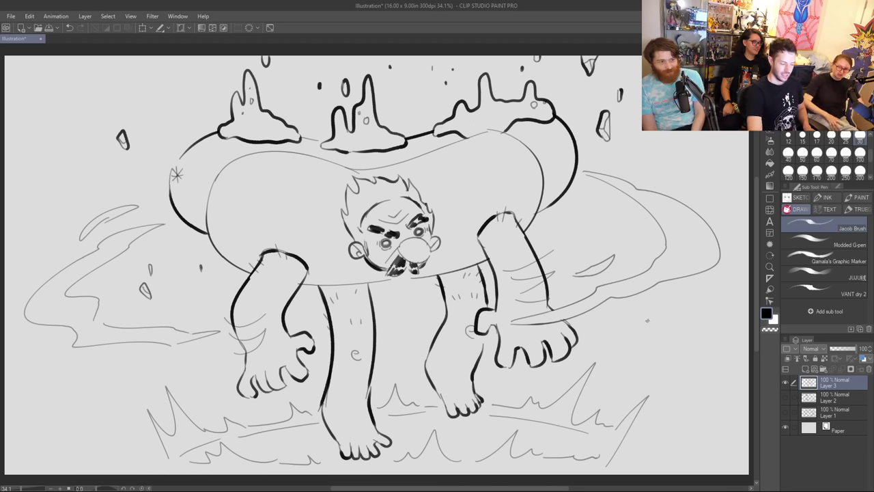
# Step: Add more rock chunks and filled debris bits below the right swoosh and above the grass on the left
pyautogui.moveTo(633, 345)
pyautogui.mouseDown()
pyautogui.moveTo(634, 330)
pyautogui.moveTo(641, 349)
pyautogui.moveTo(633, 352)
pyautogui.moveTo(649, 314)
pyautogui.moveTo(650, 325)
pyautogui.moveTo(635, 311)
pyautogui.mouseUp()
pyautogui.click(637, 306)
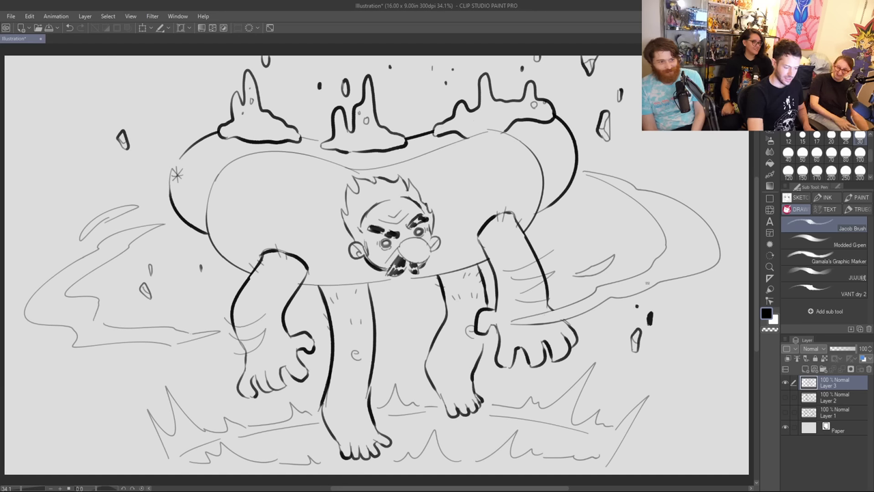
pyautogui.moveTo(188, 363); pyautogui.dragTo(190, 375)
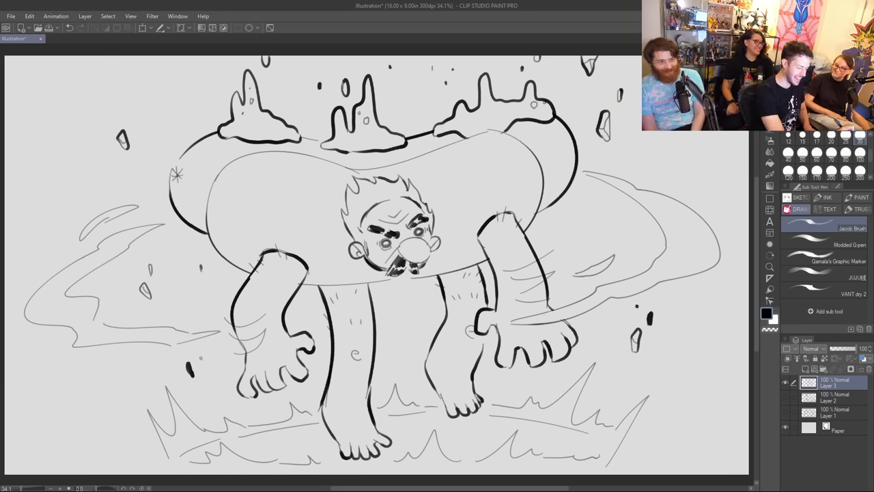
pyautogui.click(201, 352)
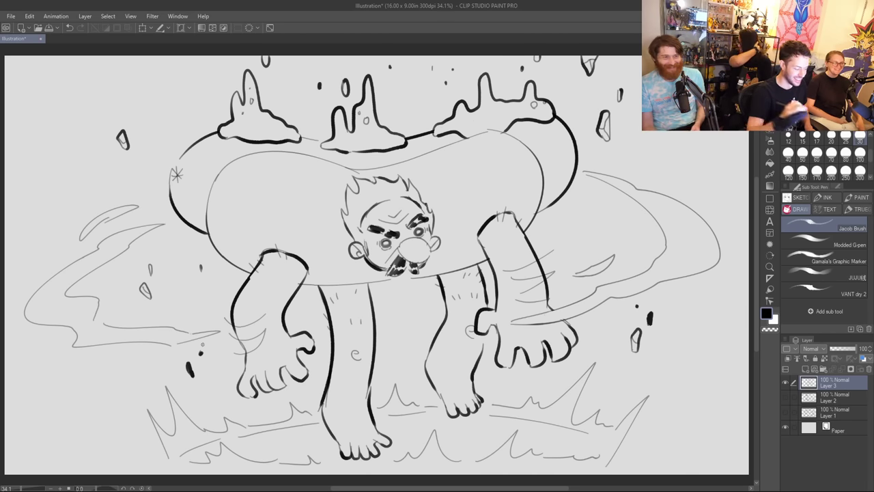
pyautogui.moveTo(96, 405)
pyautogui.mouseDown()
pyautogui.moveTo(97, 388)
pyautogui.moveTo(107, 392)
pyautogui.moveTo(101, 408)
pyautogui.moveTo(105, 392)
pyautogui.mouseUp()
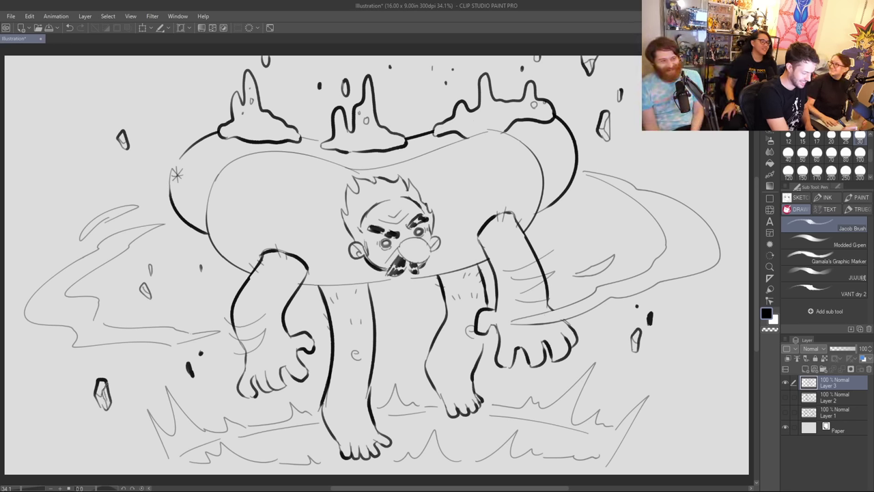
# Step: Add small debris bits at the upper left and hatch short strokes along the bean body's left contour
pyautogui.moveTo(141, 79); pyautogui.dragTo(145, 85)
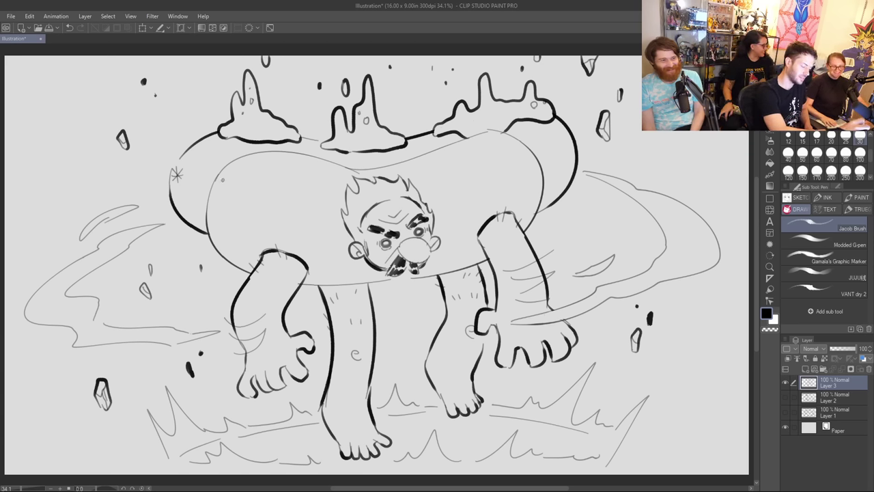
pyautogui.moveTo(207, 231); pyautogui.dragTo(203, 186)
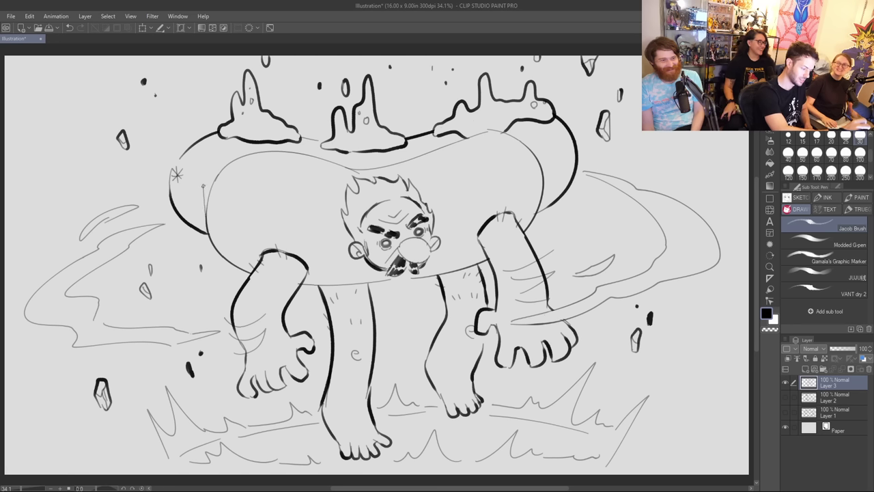
pyautogui.hotkey('ctrl', 'z')
pyautogui.moveTo(205, 218); pyautogui.dragTo(209, 190)
pyautogui.moveTo(207, 203); pyautogui.dragTo(212, 180)
pyautogui.moveTo(211, 186); pyautogui.dragTo(215, 175)
pyautogui.moveTo(234, 251); pyautogui.dragTo(223, 264)
pyautogui.moveTo(246, 258); pyautogui.dragTo(230, 271)
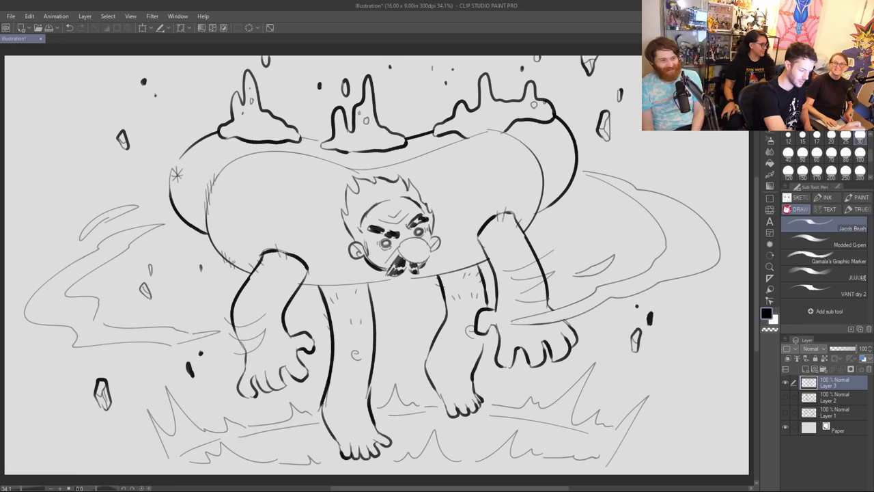
# Step: Hatch short strokes along the body's right front contour and along the upper-right and upper-left back contours
pyautogui.moveTo(523, 135); pyautogui.dragTo(523, 148)
pyautogui.moveTo(532, 140); pyautogui.dragTo(530, 155)
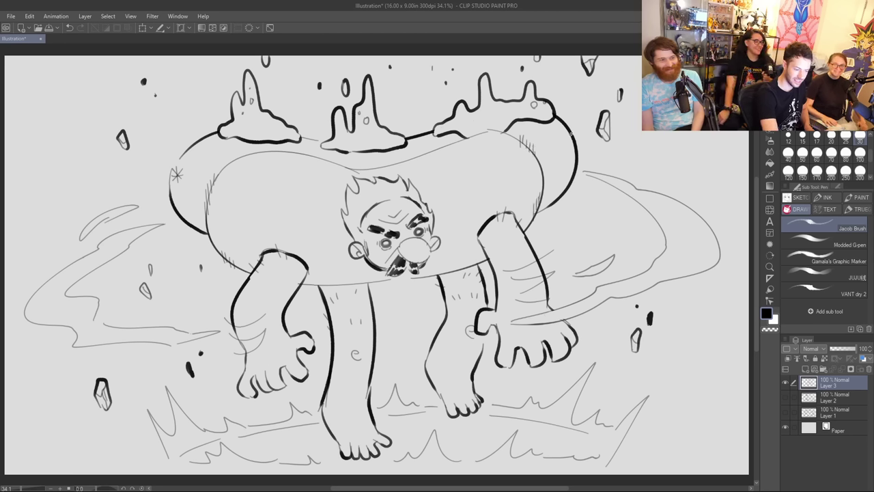
pyautogui.moveTo(566, 125)
pyautogui.mouseDown()
pyautogui.moveTo(562, 134)
pyautogui.moveTo(561, 126)
pyautogui.mouseUp()
pyautogui.moveTo(571, 121); pyautogui.dragTo(565, 127)
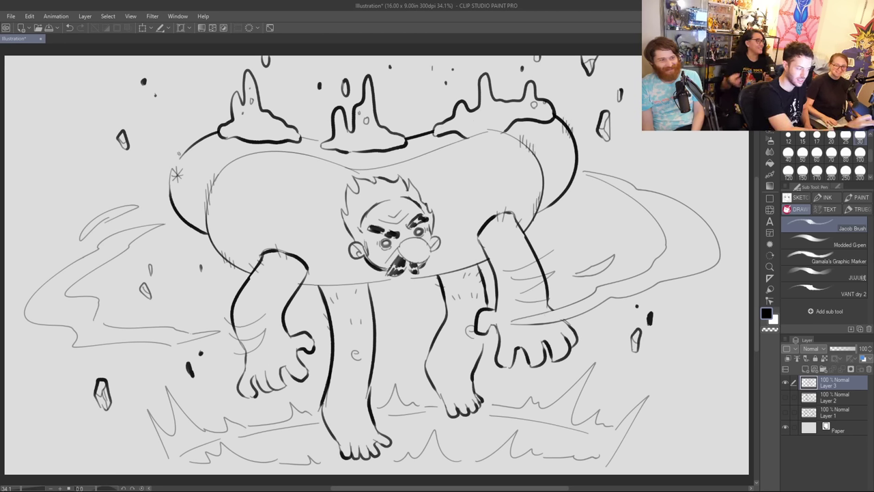
pyautogui.moveTo(185, 152); pyautogui.dragTo(178, 158)
pyautogui.moveTo(190, 142)
pyautogui.mouseDown()
pyautogui.moveTo(181, 157)
pyautogui.moveTo(187, 150)
pyautogui.mouseUp()
pyautogui.moveTo(201, 134); pyautogui.dragTo(197, 145)
pyautogui.moveTo(207, 129); pyautogui.dragTo(203, 136)
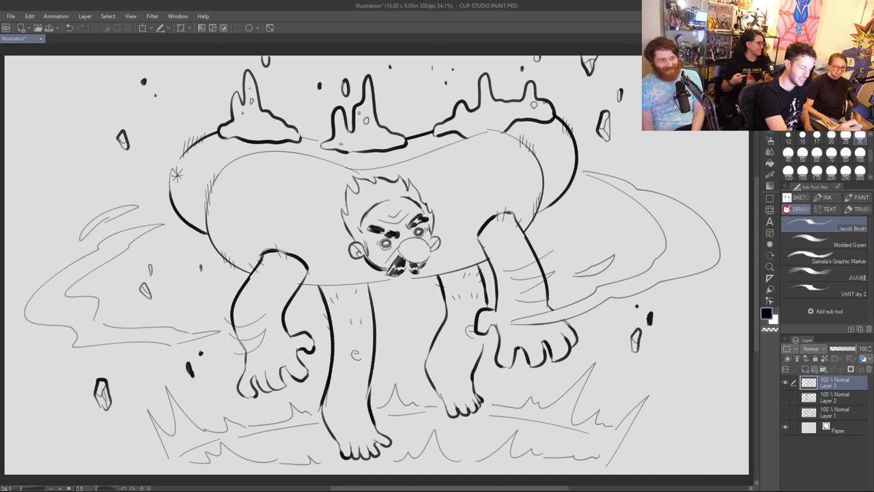
# Step: Add short hatch strokes beside the peaks of the splashes on top of the body
pyautogui.moveTo(235, 101); pyautogui.dragTo(233, 114)
pyautogui.moveTo(236, 89); pyautogui.dragTo(233, 103)
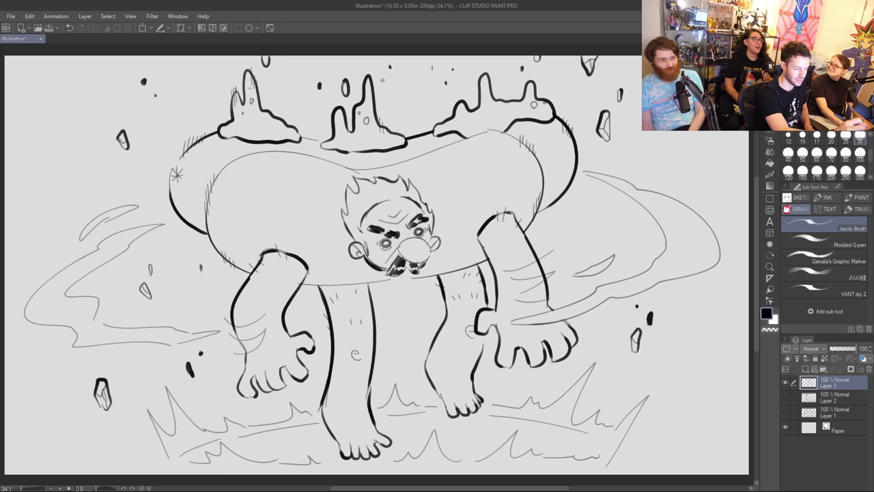
pyautogui.moveTo(383, 85); pyautogui.dragTo(382, 96)
pyautogui.moveTo(387, 85)
pyautogui.mouseDown()
pyautogui.moveTo(409, 126)
pyautogui.moveTo(444, 126)
pyautogui.mouseUp()
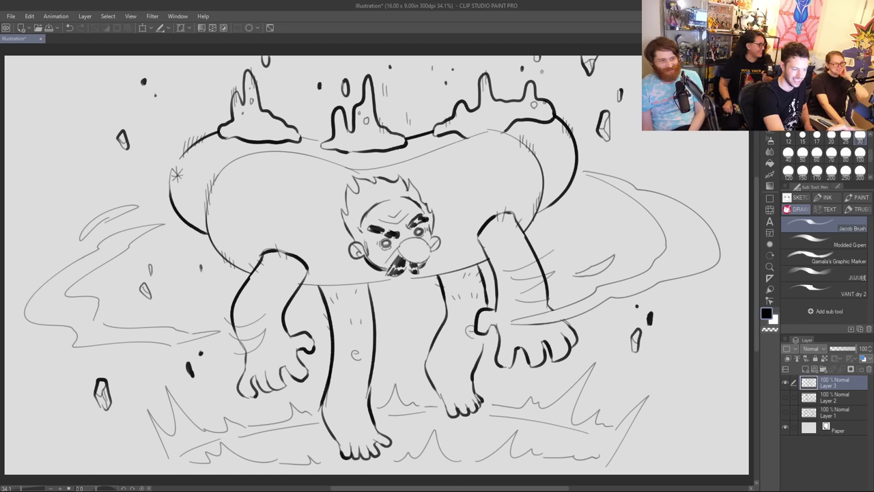
pyautogui.moveTo(544, 72); pyautogui.dragTo(543, 80)
pyautogui.moveTo(548, 73); pyautogui.dragTo(546, 80)
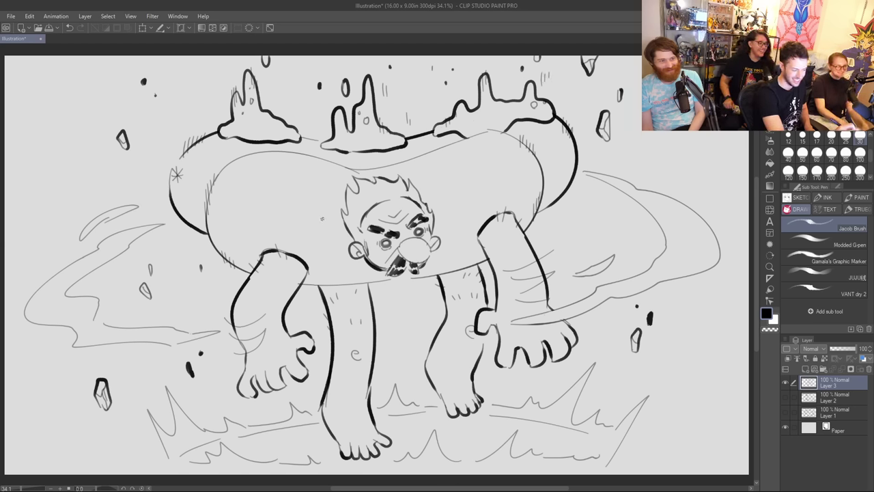
# Step: Scatter small groups of short vertical texture ticks across the front of the body on both sides of the face
pyautogui.moveTo(323, 220); pyautogui.dragTo(326, 231)
pyautogui.moveTo(313, 172); pyautogui.dragTo(315, 181)
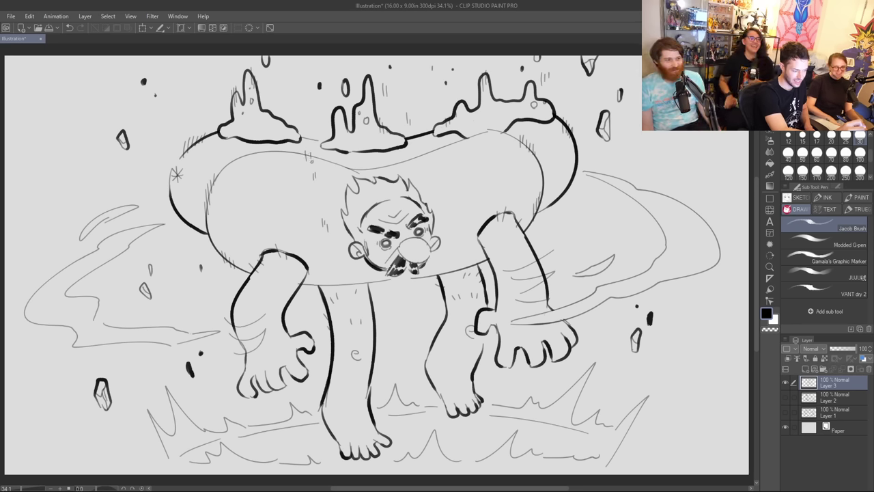
pyautogui.moveTo(484, 170); pyautogui.dragTo(483, 178)
pyautogui.moveTo(489, 166); pyautogui.dragTo(489, 172)
pyautogui.moveTo(482, 129); pyautogui.dragTo(482, 136)
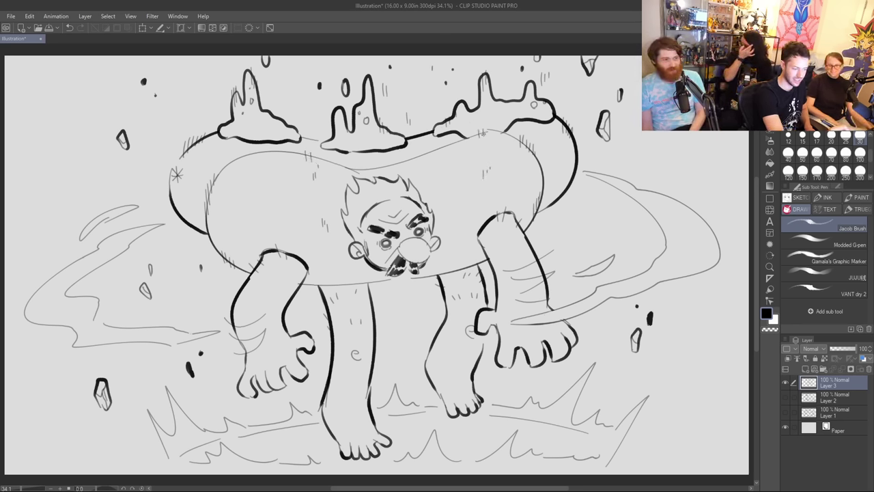
pyautogui.moveTo(457, 212); pyautogui.dragTo(458, 220)
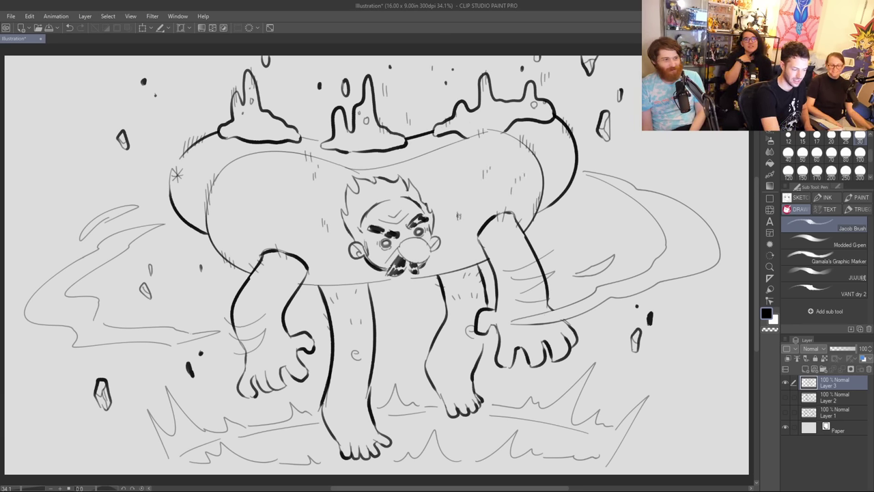
pyautogui.moveTo(244, 206); pyautogui.dragTo(245, 217)
pyautogui.moveTo(250, 204); pyautogui.dragTo(268, 227)
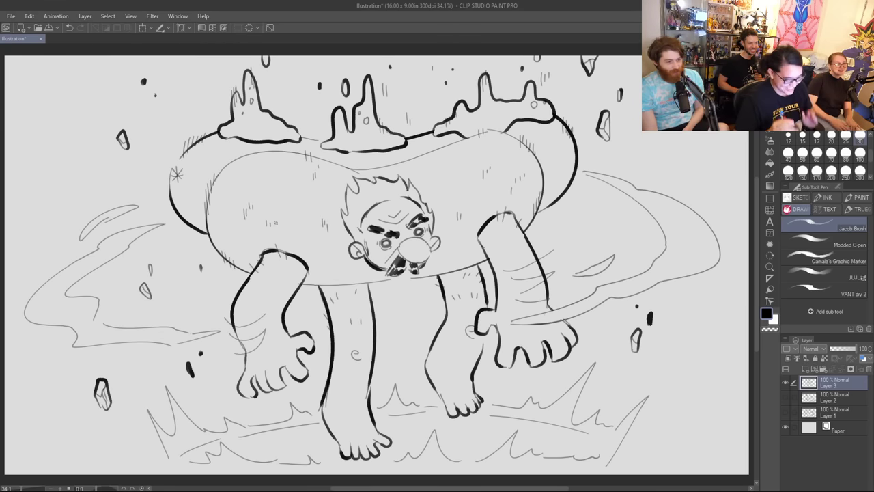
# Step: Hide Layer 3 and add a new empty layer above it, with the pen size set to 50
pyautogui.click(785, 383)
pyautogui.click(805, 369)
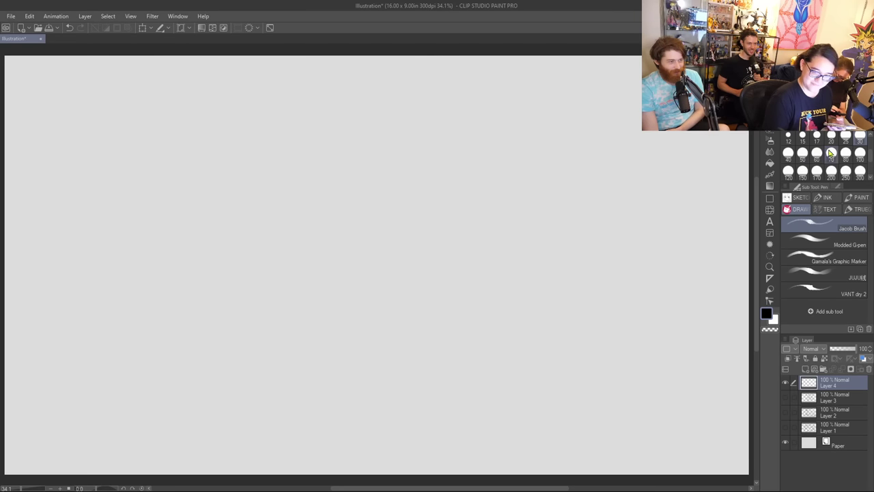
pyautogui.click(802, 156)
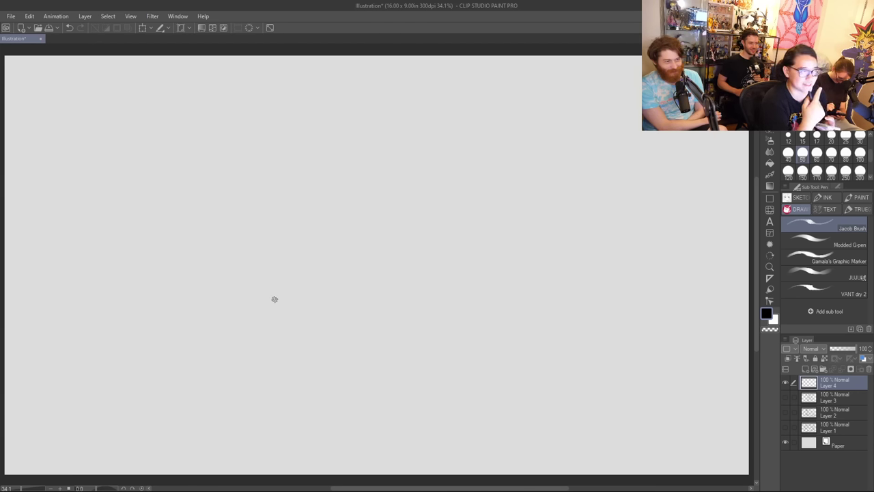
pyautogui.moveTo(216, 298)
pyautogui.mouseDown()
pyautogui.moveTo(189, 252)
pyautogui.moveTo(216, 160)
pyautogui.mouseUp()
pyautogui.moveTo(231, 145); pyautogui.dragTo(252, 136)
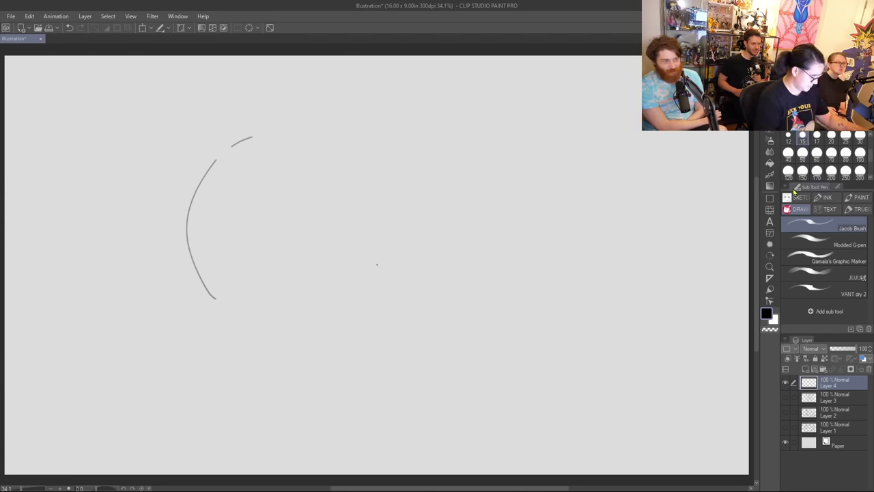
pyautogui.hotkey('ctrl', 'z')
pyautogui.hotkey('ctrl', 'z')
pyautogui.hotkey('ctrl', 'z')
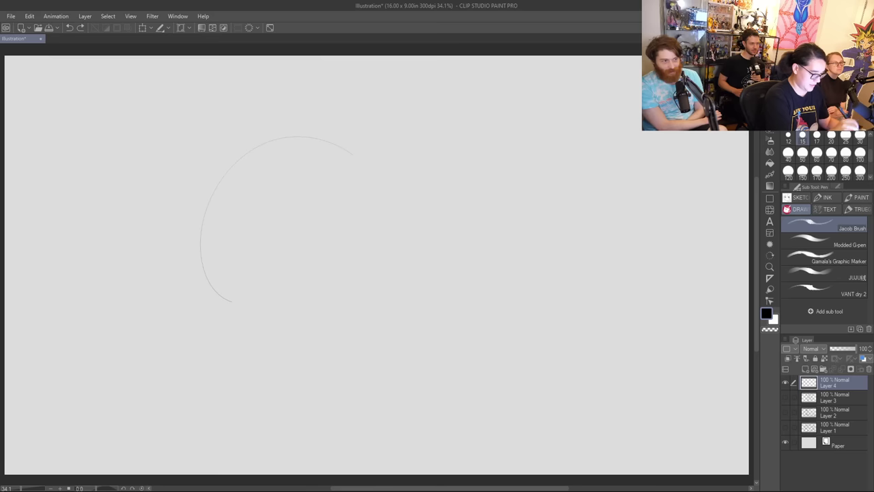
pyautogui.moveTo(353, 155); pyautogui.dragTo(179, 212)
pyautogui.hotkey('ctrl', 'z')
pyautogui.moveTo(280, 113); pyautogui.dragTo(345, 124)
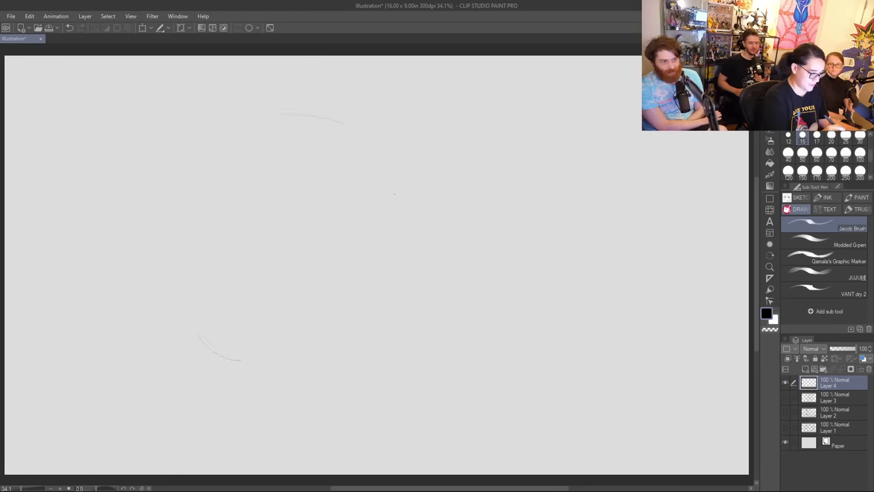
pyautogui.moveTo(422, 289)
pyautogui.mouseDown()
pyautogui.moveTo(261, 392)
pyautogui.moveTo(197, 317)
pyautogui.mouseUp()
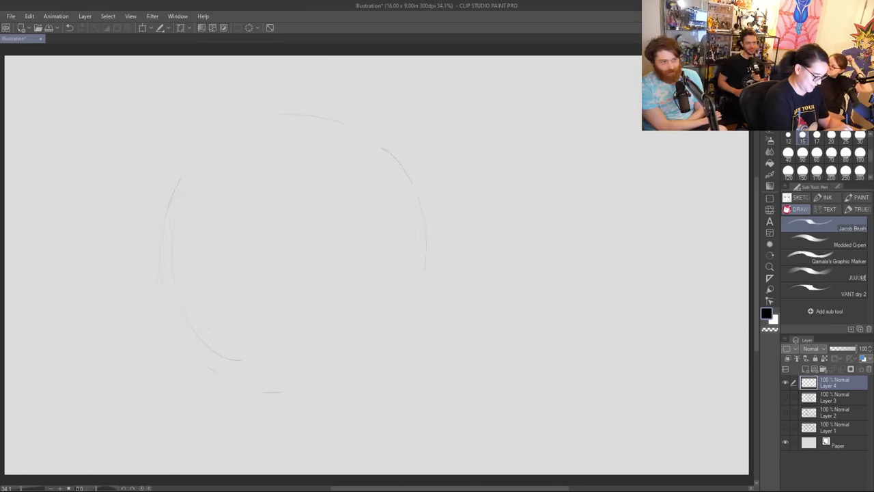
pyautogui.hotkey('ctrl', 'z')
pyautogui.hotkey('ctrl', 'z')
pyautogui.hotkey('ctrl', 'z')
pyautogui.hotkey('ctrl', 'z')
pyautogui.hotkey('ctrl', 'z')
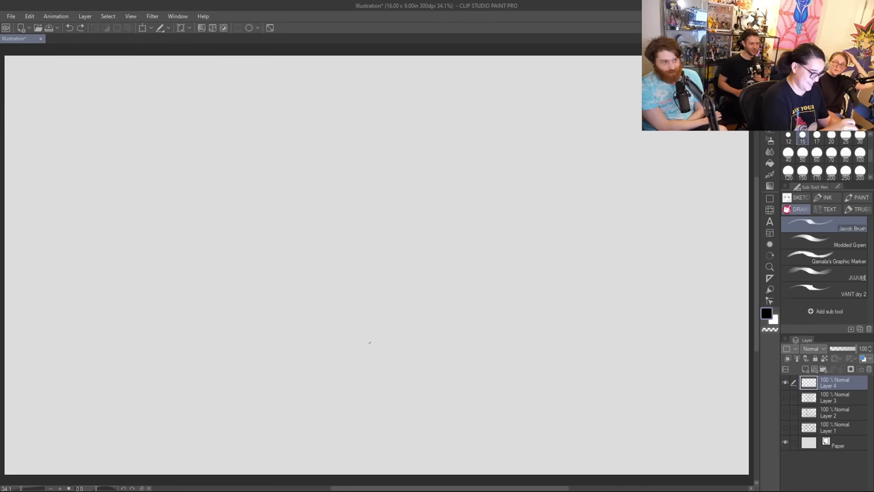
# Step: Lightly sketch a wide ellipse with a smaller dome rising above it in the left half of the canvas
pyautogui.moveTo(139, 240); pyautogui.dragTo(188, 340)
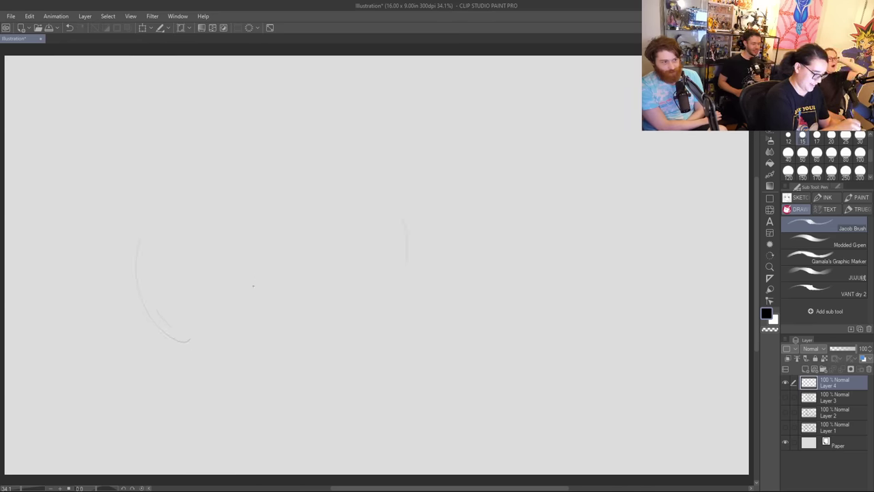
pyautogui.hotkey('ctrl', 'z')
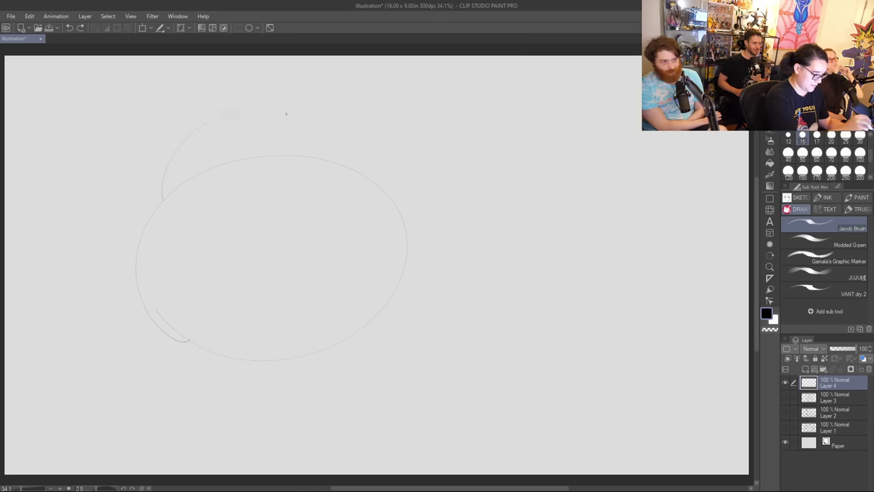
pyautogui.moveTo(204, 120); pyautogui.dragTo(319, 120)
pyautogui.moveTo(185, 136); pyautogui.dragTo(143, 250)
pyautogui.moveTo(151, 317); pyautogui.dragTo(179, 344)
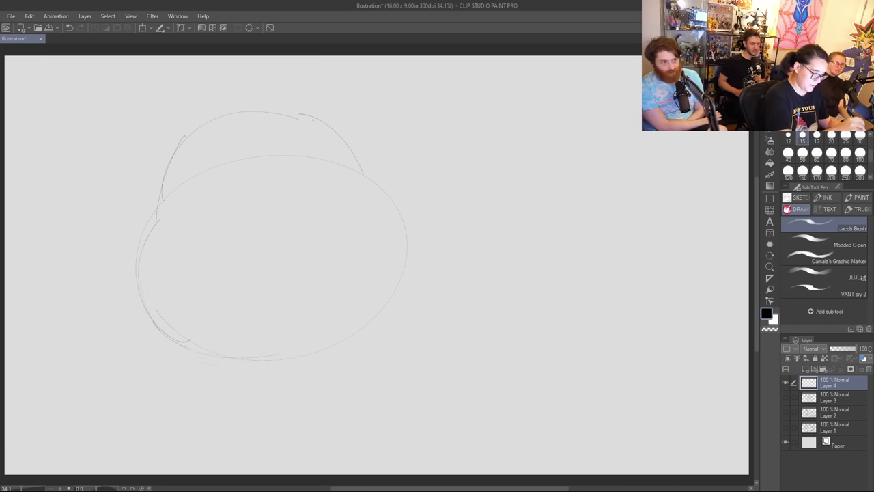
pyautogui.moveTo(198, 121)
pyautogui.mouseDown()
pyautogui.moveTo(350, 131)
pyautogui.moveTo(407, 254)
pyautogui.mouseUp()
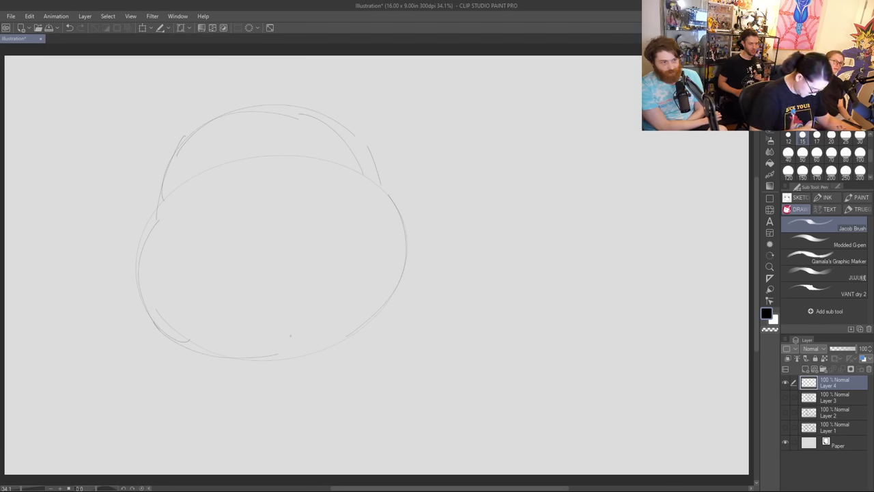
# Step: Transform the sketched shape: scale it down, move it lower on the canvas and rotate it slightly counterclockwise
pyautogui.click(144, 28)
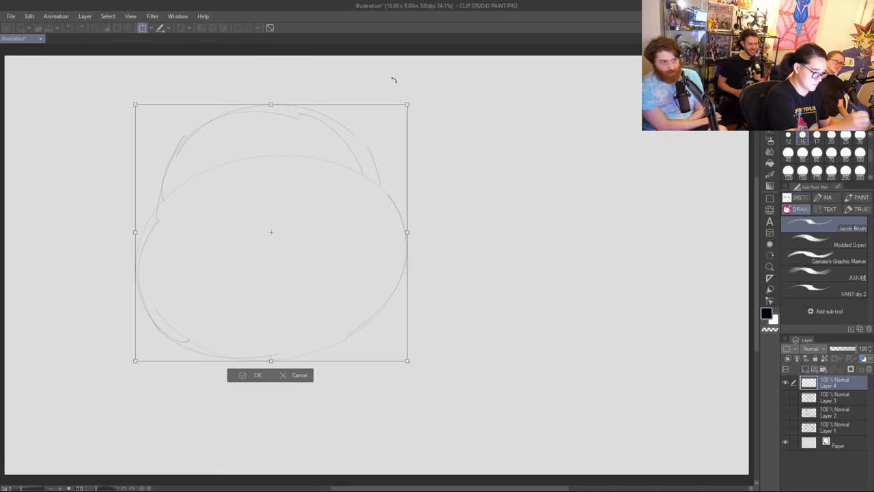
pyautogui.moveTo(406, 104); pyautogui.dragTo(369, 139)
pyautogui.moveTo(338, 185); pyautogui.dragTo(334, 235)
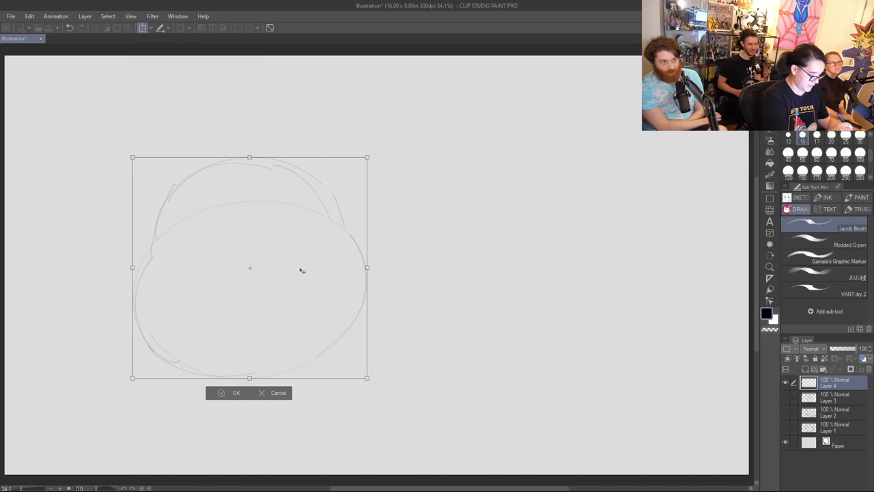
pyautogui.moveTo(372, 281); pyautogui.dragTo(362, 296)
pyautogui.click(244, 405)
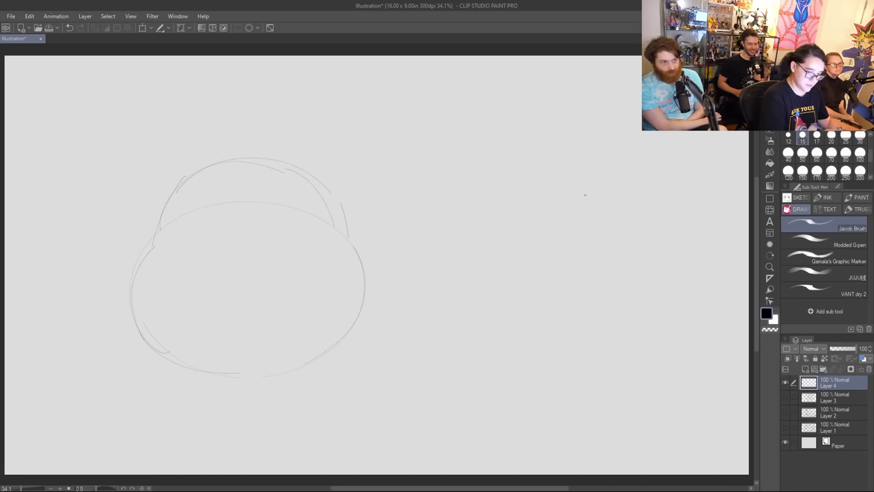
# Step: Erase the ellipse's upper line inside the dome and sketch fuller outer contours around the dome and the lower right side
pyautogui.press('e')
pyautogui.moveTo(175, 213)
pyautogui.mouseDown()
pyautogui.moveTo(167, 243)
pyautogui.moveTo(210, 156)
pyautogui.moveTo(281, 154)
pyautogui.mouseUp()
pyautogui.press('p')
pyautogui.moveTo(365, 250); pyautogui.dragTo(307, 366)
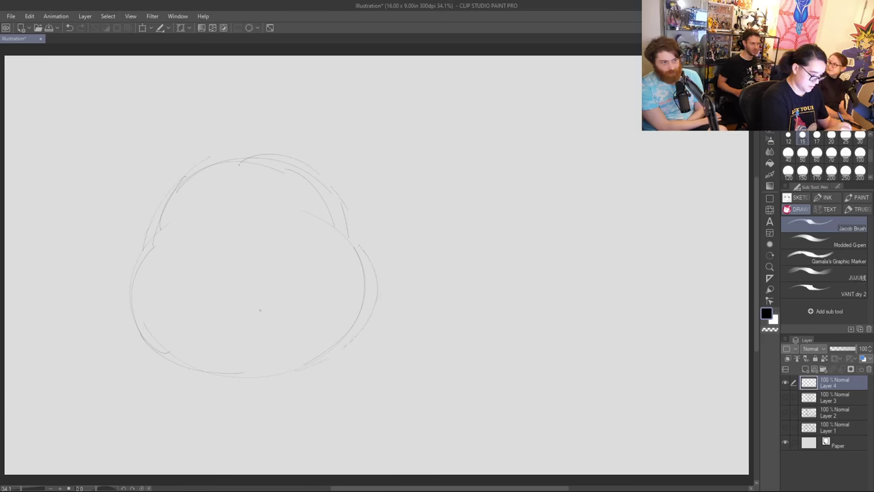
# Step: Sketch a large rounded mass behind the front form, arching from its top to the right and closing along the base
pyautogui.moveTo(315, 160)
pyautogui.mouseDown()
pyautogui.moveTo(471, 150)
pyautogui.moveTo(535, 252)
pyautogui.mouseUp()
pyautogui.hotkey('ctrl', 'z')
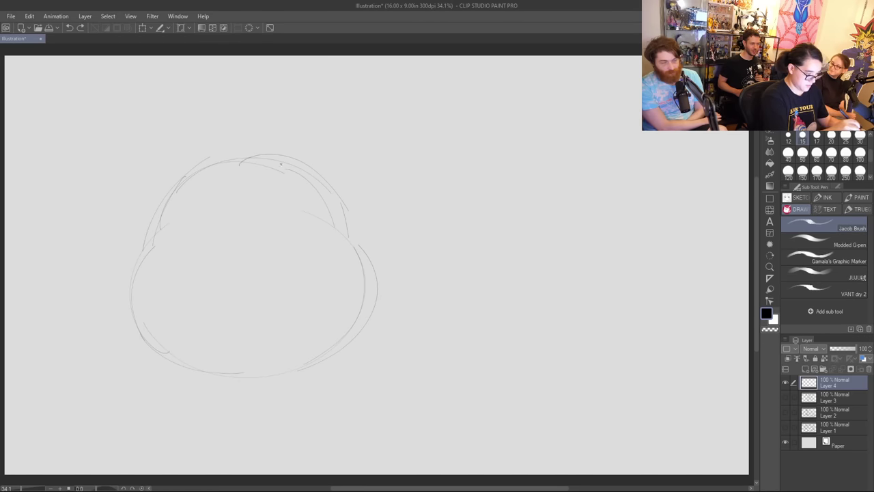
pyautogui.moveTo(283, 155)
pyautogui.mouseDown()
pyautogui.moveTo(481, 154)
pyautogui.moveTo(540, 280)
pyautogui.mouseUp()
pyautogui.moveTo(396, 374); pyautogui.dragTo(431, 373)
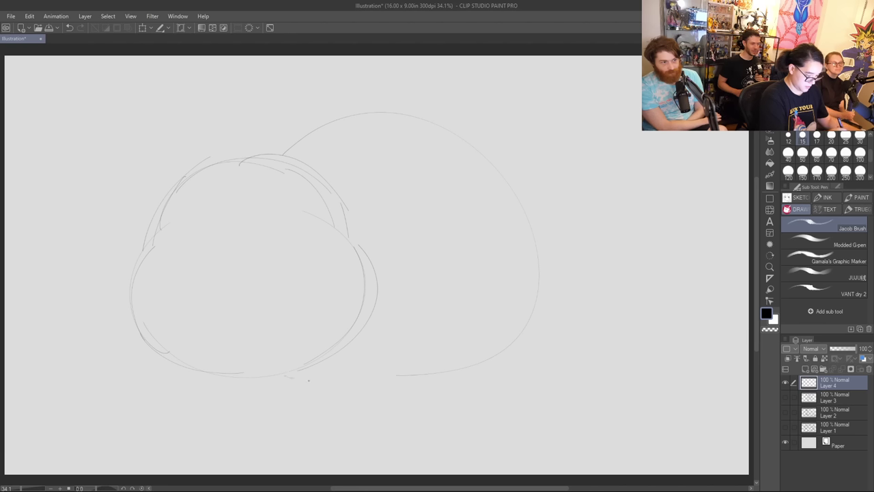
pyautogui.moveTo(308, 381); pyautogui.dragTo(359, 380)
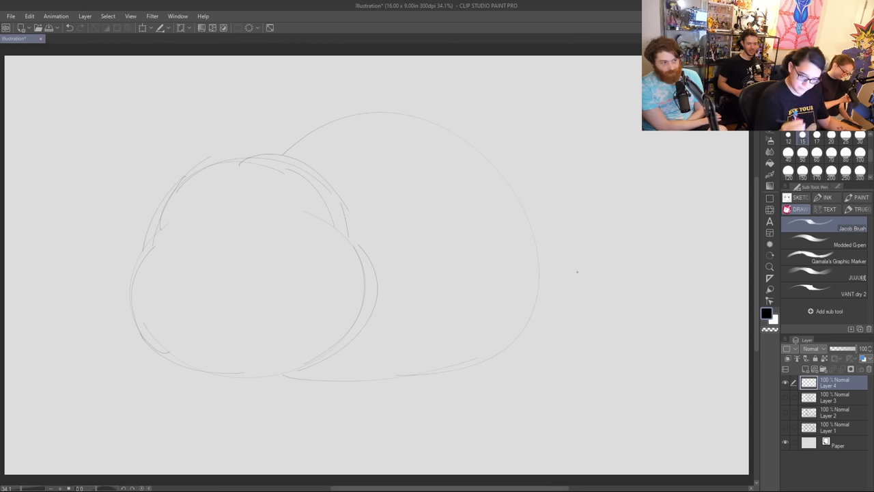
# Step: With pen size 20, redraw the front form as one larger rounded outline and lasso-erase the old construction lines inside it
pyautogui.click(830, 138)
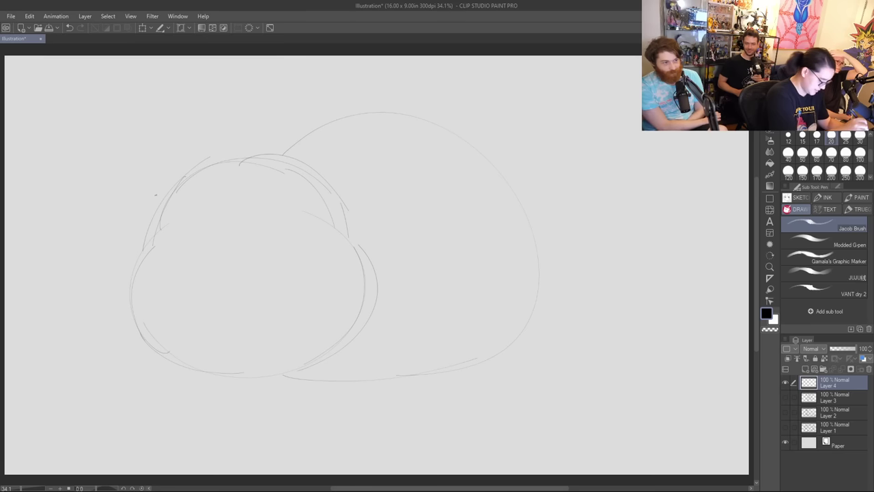
pyautogui.moveTo(133, 325)
pyautogui.mouseDown()
pyautogui.moveTo(160, 152)
pyautogui.moveTo(345, 163)
pyautogui.mouseUp()
pyautogui.hotkey('ctrl', 'z')
pyautogui.moveTo(164, 353)
pyautogui.mouseDown()
pyautogui.moveTo(133, 249)
pyautogui.moveTo(414, 318)
pyautogui.mouseUp()
pyautogui.moveTo(144, 340)
pyautogui.mouseDown()
pyautogui.moveTo(272, 375)
pyautogui.moveTo(323, 372)
pyautogui.mouseUp()
pyautogui.hotkey('ctrl', 'z')
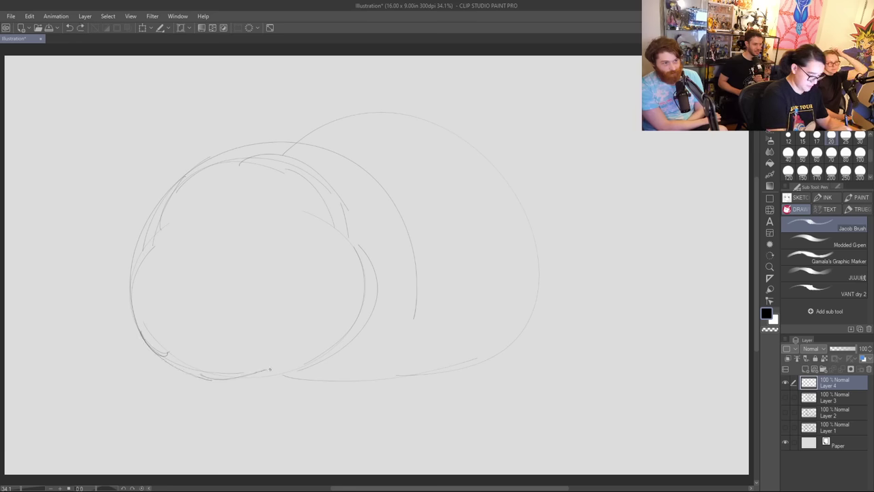
pyautogui.moveTo(256, 370)
pyautogui.mouseDown()
pyautogui.moveTo(337, 373)
pyautogui.moveTo(377, 360)
pyautogui.moveTo(411, 305)
pyautogui.moveTo(373, 181)
pyautogui.mouseUp()
pyautogui.press('e')
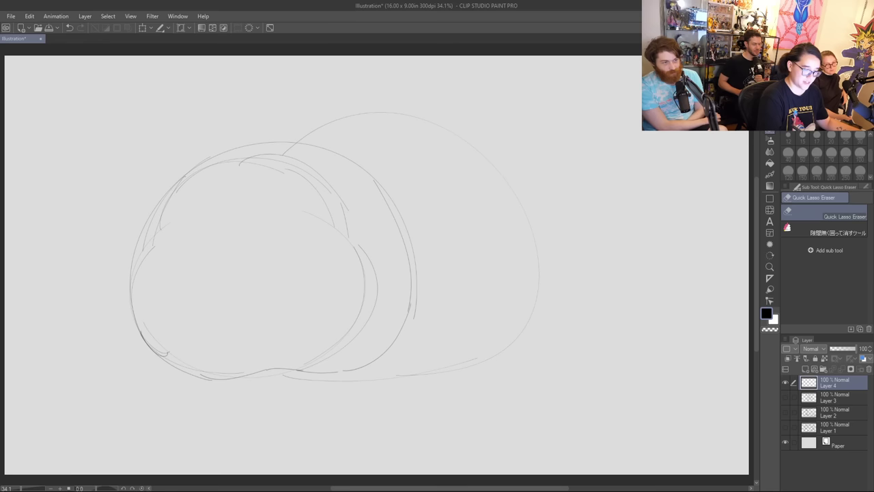
pyautogui.moveTo(374, 345)
pyautogui.mouseDown()
pyautogui.moveTo(171, 336)
pyautogui.moveTo(348, 186)
pyautogui.moveTo(377, 314)
pyautogui.mouseUp()
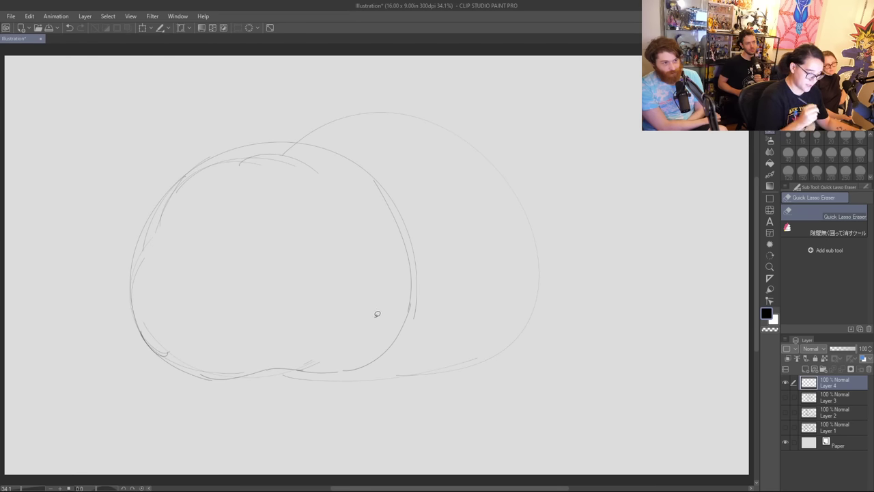
# Step: Set the pen to size 17 and try a dome outline inside the lower front form, undoing the trial strokes
pyautogui.press('p')
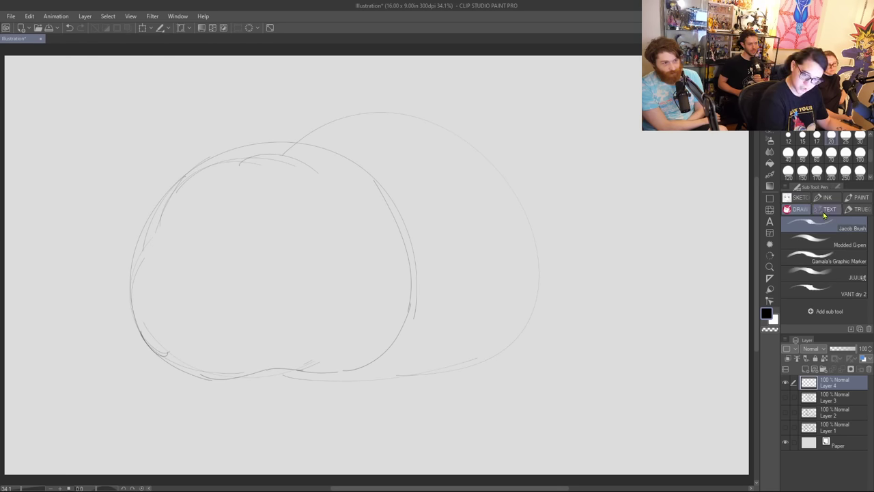
pyautogui.click(817, 154)
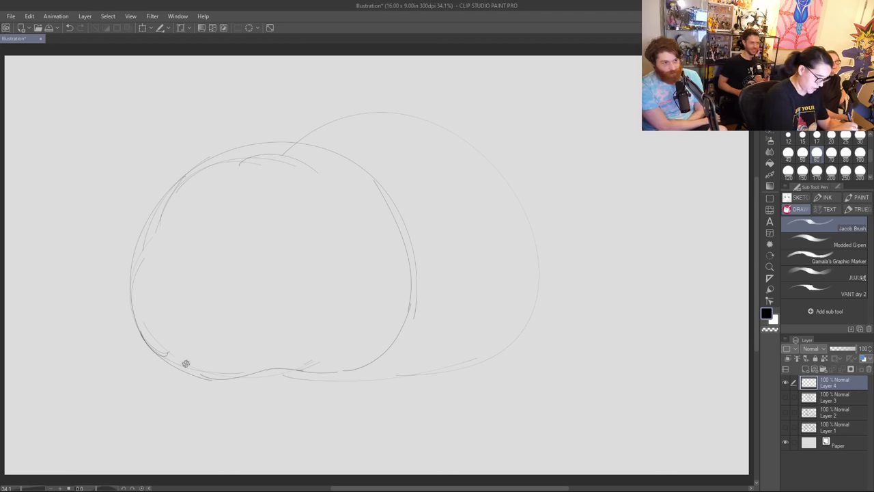
pyautogui.moveTo(167, 357)
pyautogui.mouseDown()
pyautogui.moveTo(141, 345)
pyautogui.moveTo(266, 220)
pyautogui.mouseUp()
pyautogui.hotkey('ctrl', 'z')
pyautogui.moveTo(171, 372)
pyautogui.mouseDown()
pyautogui.moveTo(146, 271)
pyautogui.moveTo(367, 323)
pyautogui.moveTo(360, 351)
pyautogui.mouseUp()
pyautogui.click(817, 138)
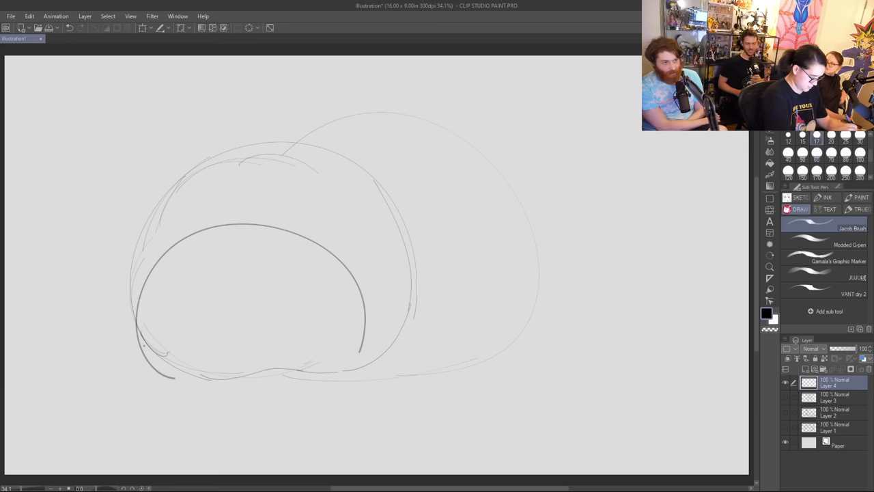
pyautogui.moveTo(137, 331)
pyautogui.mouseDown()
pyautogui.moveTo(233, 362)
pyautogui.moveTo(248, 354)
pyautogui.moveTo(223, 368)
pyautogui.moveTo(304, 378)
pyautogui.moveTo(280, 366)
pyautogui.moveTo(374, 316)
pyautogui.mouseUp()
pyautogui.hotkey('ctrl', 'z')
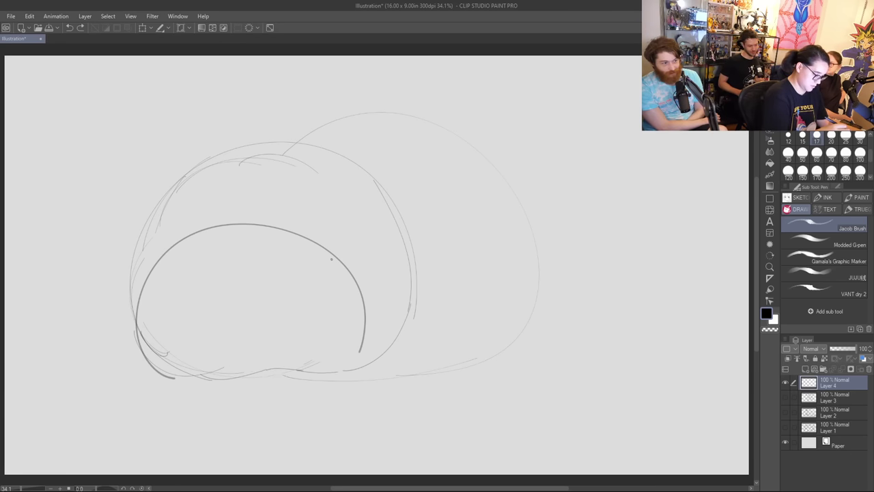
pyautogui.hotkey('ctrl', 'z')
pyautogui.hotkey('ctrl', 'z')
# Step: Try a wide, low dome outline across the lower half of the front form and undo its strokes
pyautogui.moveTo(163, 364); pyautogui.dragTo(170, 256)
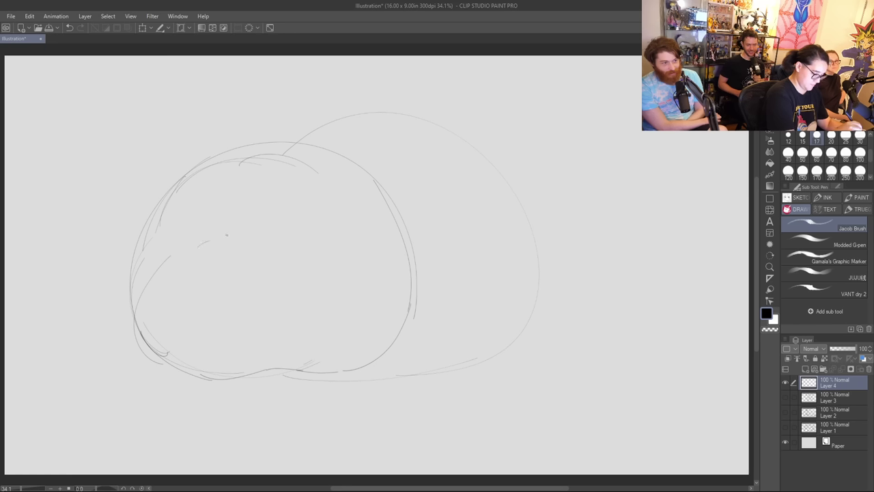
pyautogui.moveTo(227, 235)
pyautogui.mouseDown()
pyautogui.moveTo(355, 289)
pyautogui.moveTo(314, 369)
pyautogui.mouseUp()
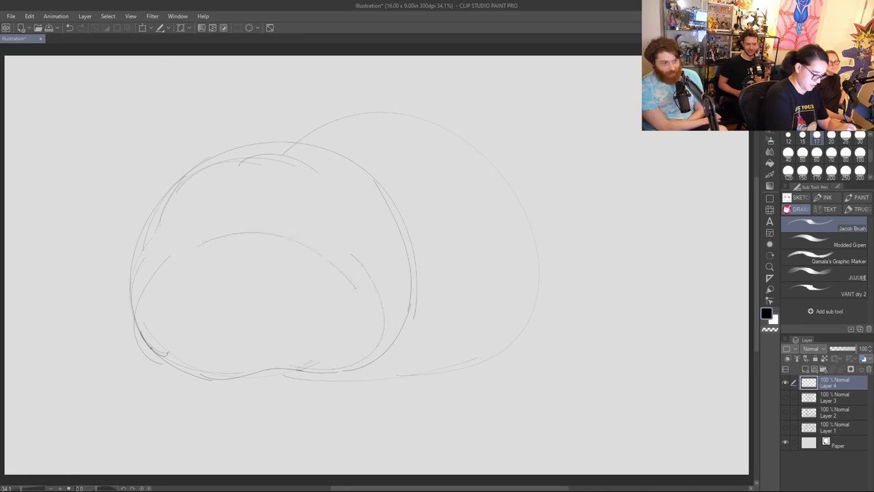
pyautogui.moveTo(153, 351); pyautogui.dragTo(260, 367)
pyautogui.moveTo(198, 243)
pyautogui.mouseDown()
pyautogui.moveTo(352, 280)
pyautogui.moveTo(367, 304)
pyautogui.mouseUp()
pyautogui.hotkey('ctrl', 'z')
pyautogui.hotkey('ctrl', 'z')
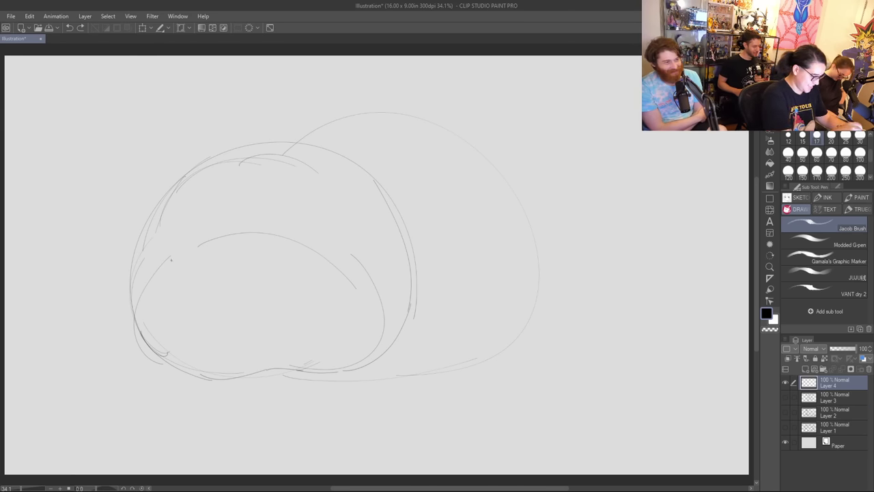
pyautogui.hotkey('ctrl', 'z')
pyautogui.hotkey('ctrl', 'z')
pyautogui.hotkey('ctrl', 'z')
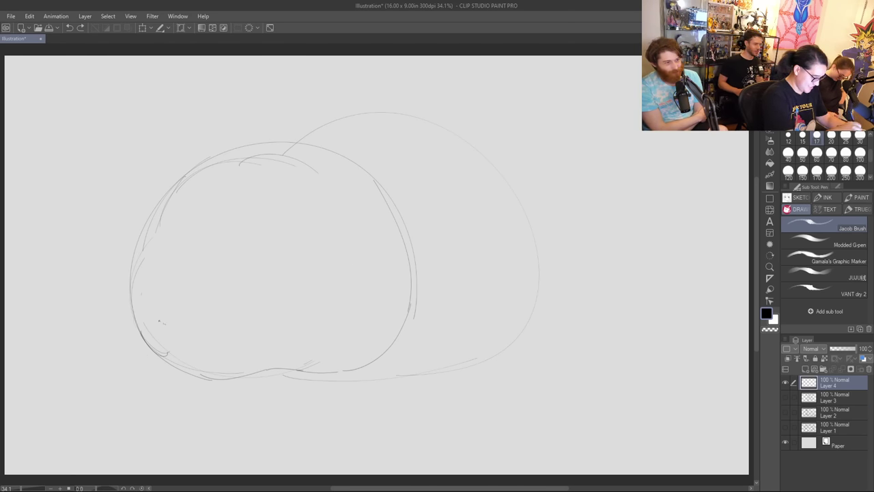
pyautogui.hotkey('ctrl', 'z')
# Step: Sketch a smaller rounded shape overlapping the front form's lower left edge, with a wavy underside and reinforced upper contour
pyautogui.moveTo(123, 318)
pyautogui.mouseDown()
pyautogui.moveTo(204, 226)
pyautogui.moveTo(282, 325)
pyautogui.mouseUp()
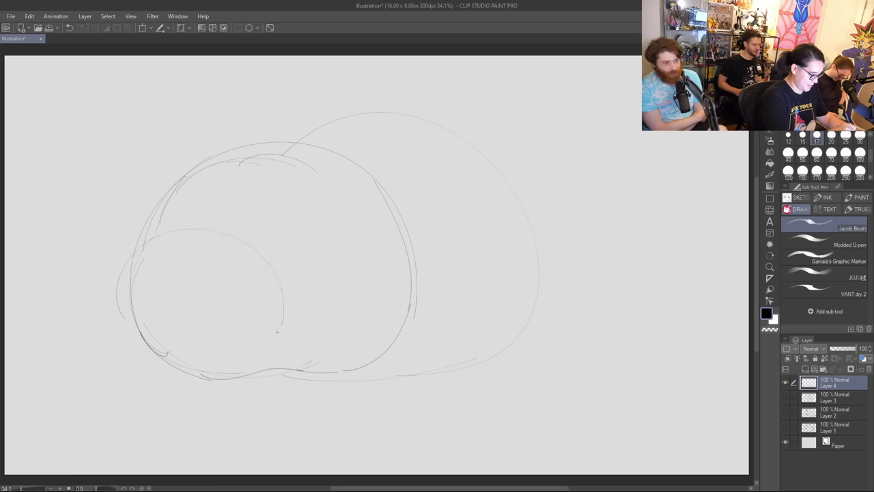
pyautogui.moveTo(132, 329)
pyautogui.mouseDown()
pyautogui.moveTo(208, 332)
pyautogui.moveTo(179, 342)
pyautogui.moveTo(225, 327)
pyautogui.moveTo(193, 333)
pyautogui.moveTo(237, 336)
pyautogui.mouseUp()
pyautogui.moveTo(280, 314)
pyautogui.mouseDown()
pyautogui.moveTo(257, 330)
pyautogui.moveTo(278, 268)
pyautogui.moveTo(194, 236)
pyautogui.moveTo(222, 232)
pyautogui.mouseUp()
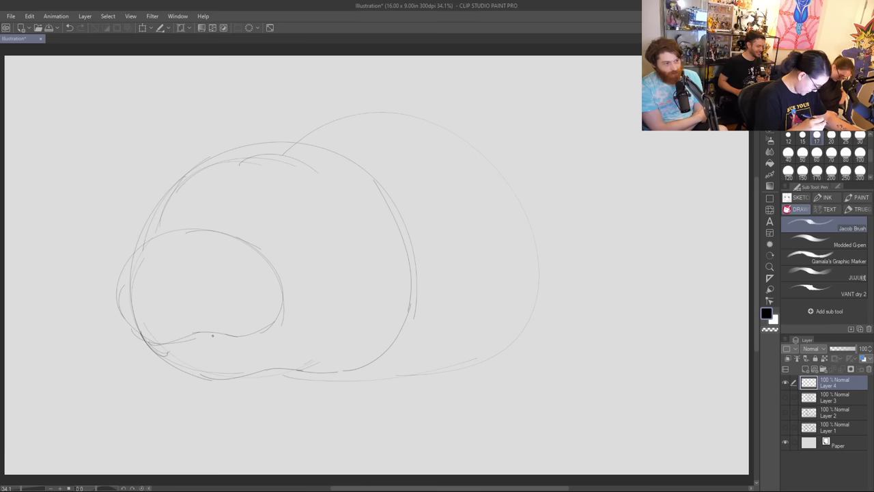
# Step: Sketch a short upright curve rising from the upper right edge of the small rounded shape
pyautogui.moveTo(242, 241); pyautogui.dragTo(241, 210)
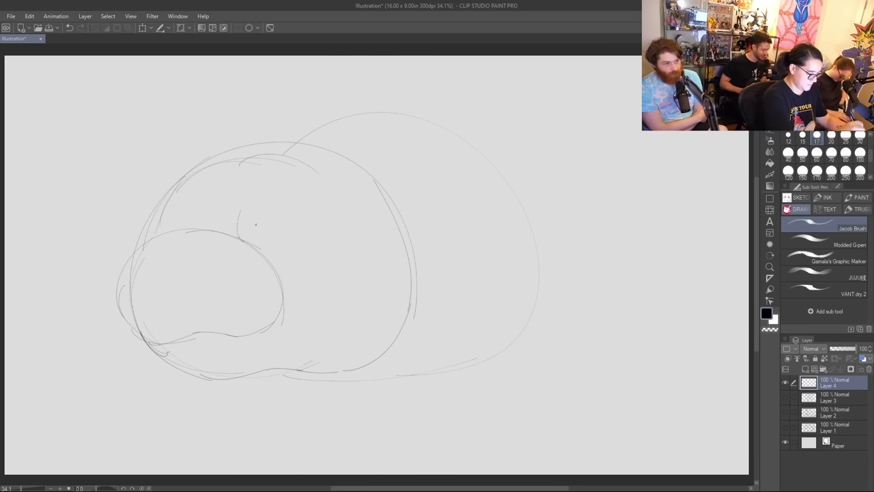
# Step: Undo the last stroke above the muzzle and sketch a new muzzle outline shifted further forward over the old one
pyautogui.hotkey('ctrl', 'z')
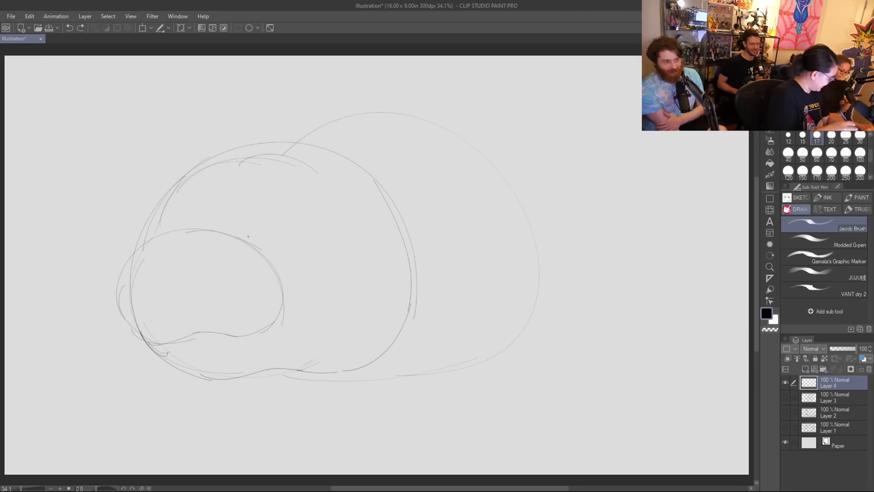
pyautogui.moveTo(156, 222)
pyautogui.mouseDown()
pyautogui.moveTo(109, 295)
pyautogui.moveTo(143, 346)
pyautogui.moveTo(169, 337)
pyautogui.mouseUp()
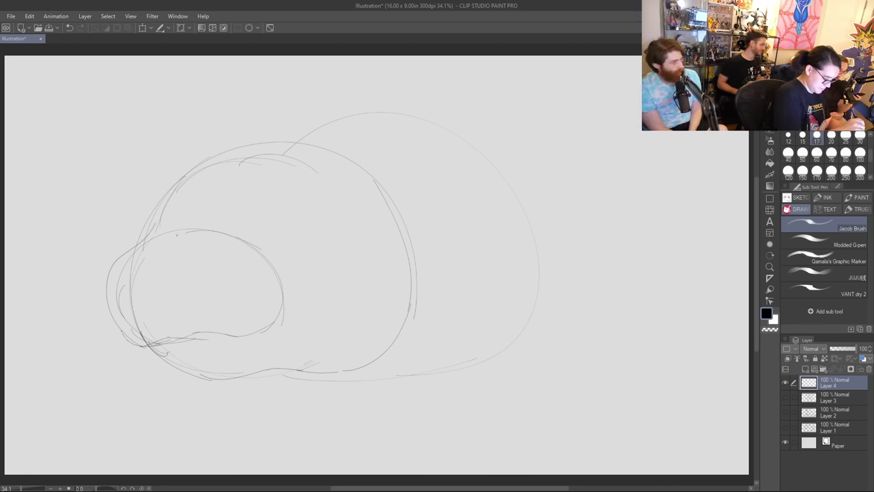
pyautogui.moveTo(176, 234)
pyautogui.mouseDown()
pyautogui.moveTo(251, 290)
pyautogui.moveTo(220, 337)
pyautogui.mouseUp()
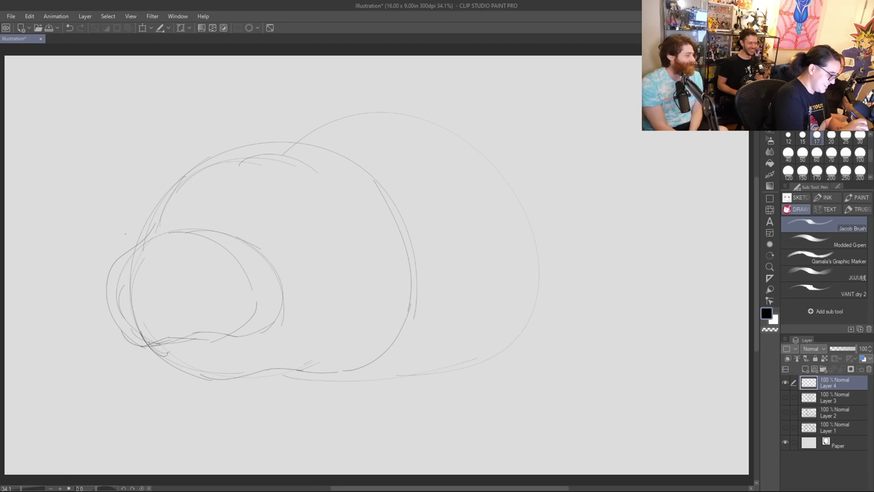
# Step: Redraw the head's upper front contour as a slightly larger arc sweeping from above the muzzle over the crown
pyautogui.moveTo(135, 249)
pyautogui.mouseDown()
pyautogui.moveTo(151, 201)
pyautogui.moveTo(142, 213)
pyautogui.moveTo(205, 152)
pyautogui.moveTo(328, 136)
pyautogui.mouseUp()
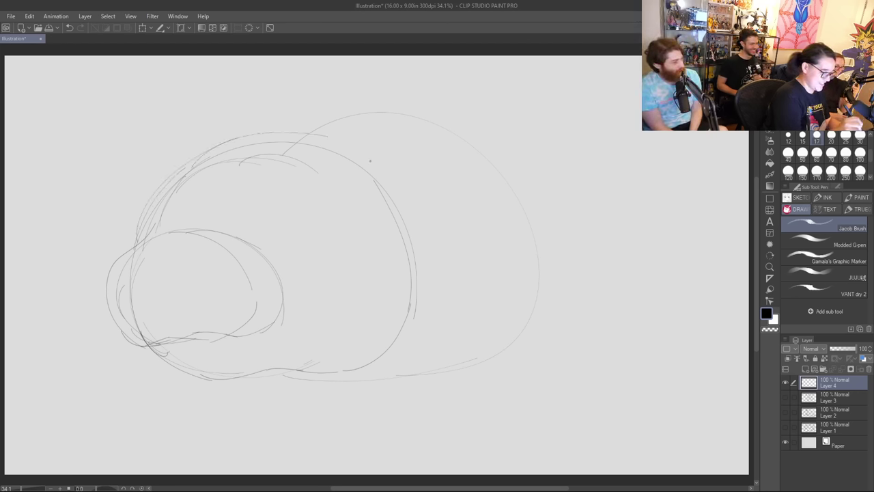
pyautogui.hotkey('ctrl', 'z')
pyautogui.hotkey('ctrl', 'z')
pyautogui.moveTo(138, 246); pyautogui.dragTo(207, 149)
pyautogui.moveTo(145, 226)
pyautogui.mouseDown()
pyautogui.moveTo(196, 160)
pyautogui.moveTo(359, 154)
pyautogui.mouseUp()
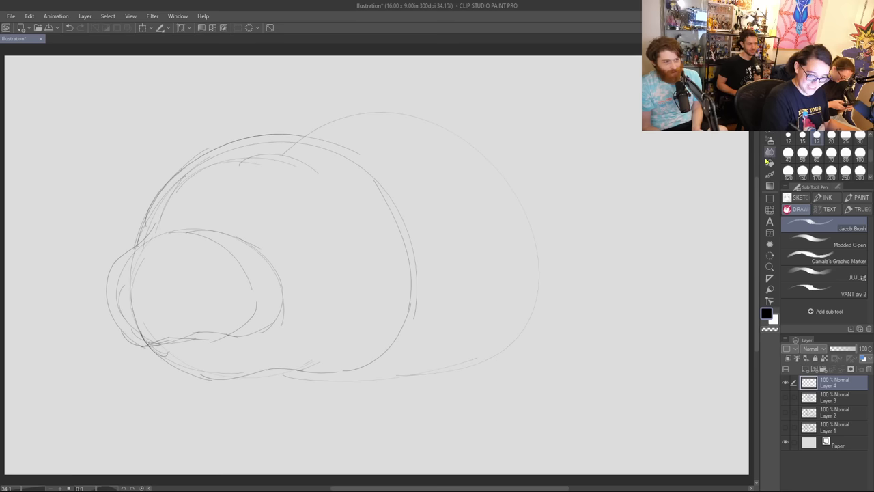
# Step: Erase the muzzle lines and loose construction strokes inside the head with the Quick Lasso Eraser
pyautogui.press('e')
pyautogui.moveTo(338, 177)
pyautogui.mouseDown()
pyautogui.moveTo(278, 144)
pyautogui.moveTo(304, 301)
pyautogui.mouseUp()
pyautogui.moveTo(141, 359)
pyautogui.mouseDown()
pyautogui.moveTo(119, 241)
pyautogui.moveTo(126, 379)
pyautogui.mouseUp()
# Step: Sketch a new muzzle with a protruding snout, a rounded top and a full cheek curving into the mouth line
pyautogui.press('p')
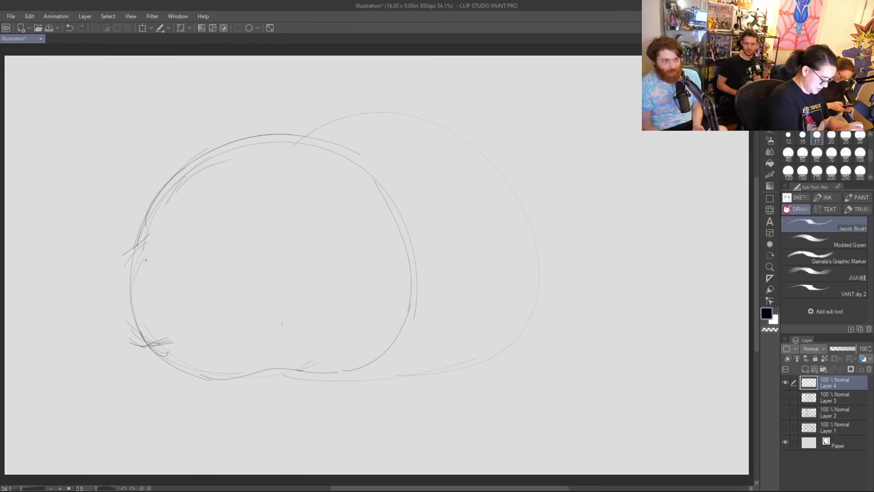
pyautogui.moveTo(145, 262)
pyautogui.mouseDown()
pyautogui.moveTo(112, 316)
pyautogui.moveTo(173, 358)
pyautogui.moveTo(260, 334)
pyautogui.mouseUp()
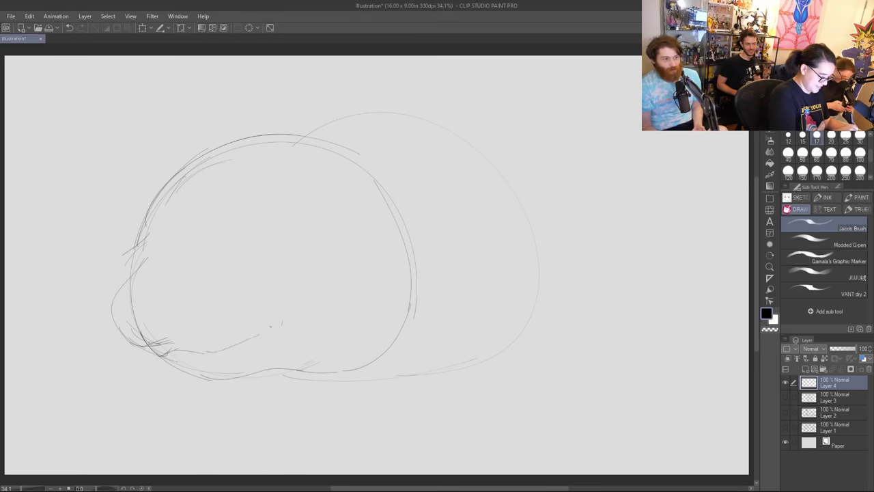
pyautogui.moveTo(156, 253); pyautogui.dragTo(215, 243)
pyautogui.moveTo(272, 294); pyautogui.dragTo(240, 343)
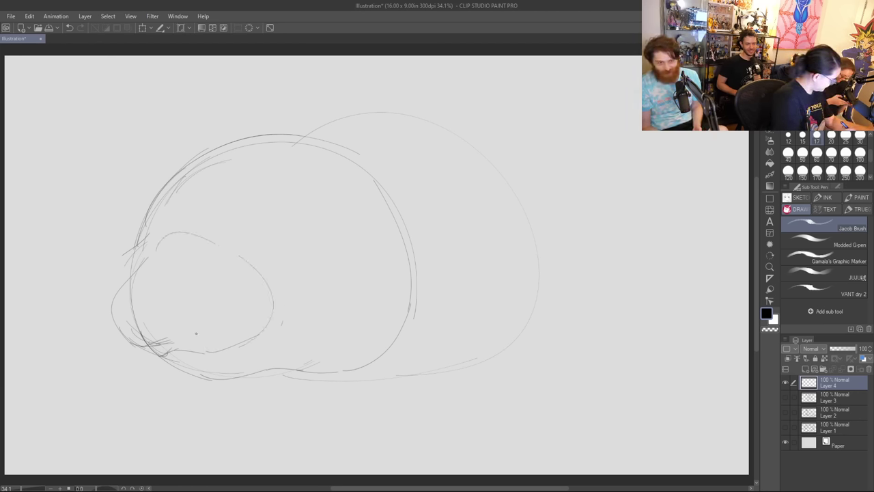
# Step: Sketch the lower jaw under the muzzle and extend the head's bottom contour up around the back of the head
pyautogui.moveTo(171, 354); pyautogui.dragTo(227, 364)
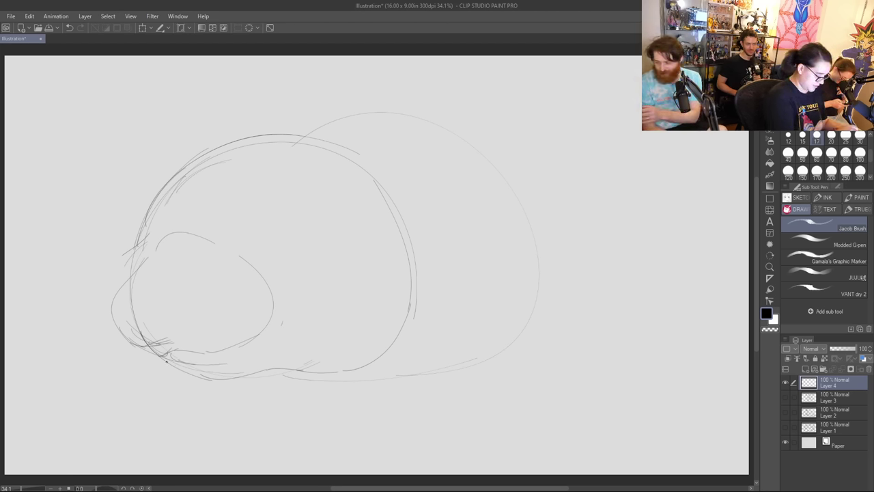
pyautogui.moveTo(167, 360)
pyautogui.mouseDown()
pyautogui.moveTo(211, 374)
pyautogui.moveTo(265, 370)
pyautogui.moveTo(249, 379)
pyautogui.moveTo(327, 388)
pyautogui.mouseUp()
pyautogui.hotkey('ctrl', 'z')
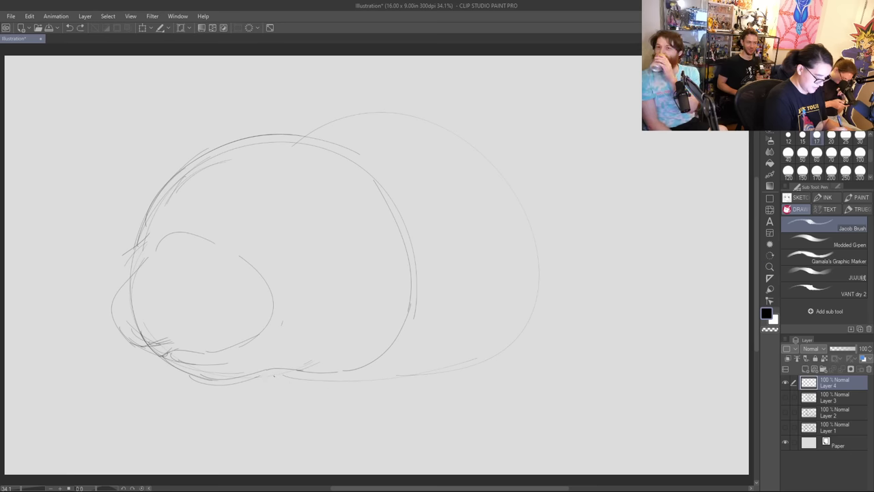
pyautogui.moveTo(280, 372); pyautogui.dragTo(400, 335)
pyautogui.moveTo(340, 384); pyautogui.dragTo(426, 285)
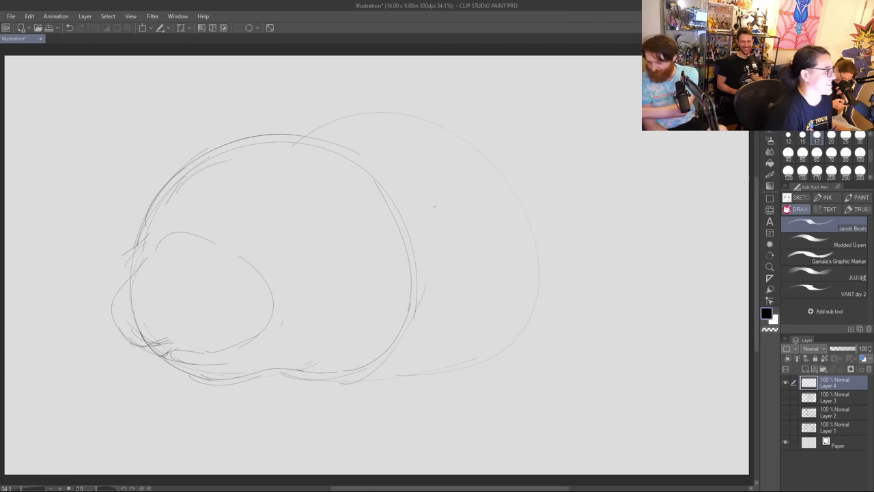
# Step: Set the brush size to 70 and draw bold arcs along the head's forehead, crown and upper back
pyautogui.click(833, 156)
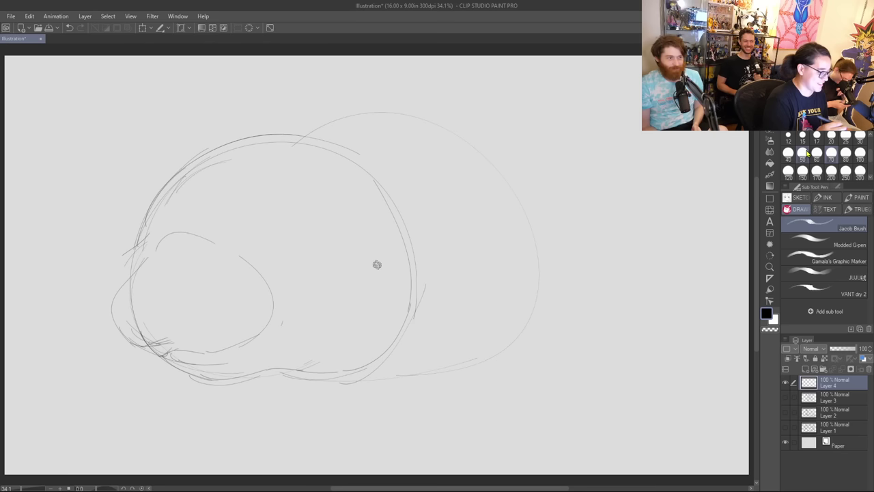
pyautogui.moveTo(134, 269); pyautogui.dragTo(273, 121)
pyautogui.hotkey('ctrl', 'z')
pyautogui.moveTo(134, 266)
pyautogui.mouseDown()
pyautogui.moveTo(207, 137)
pyautogui.moveTo(278, 141)
pyautogui.moveTo(272, 122)
pyautogui.moveTo(379, 230)
pyautogui.mouseUp()
pyautogui.hotkey('ctrl', 'z')
pyautogui.moveTo(260, 125); pyautogui.dragTo(386, 205)
# Step: Lasso-erase the sketch lines beneath the muzzle and draw a short bold stroke for the chin
pyautogui.press('e')
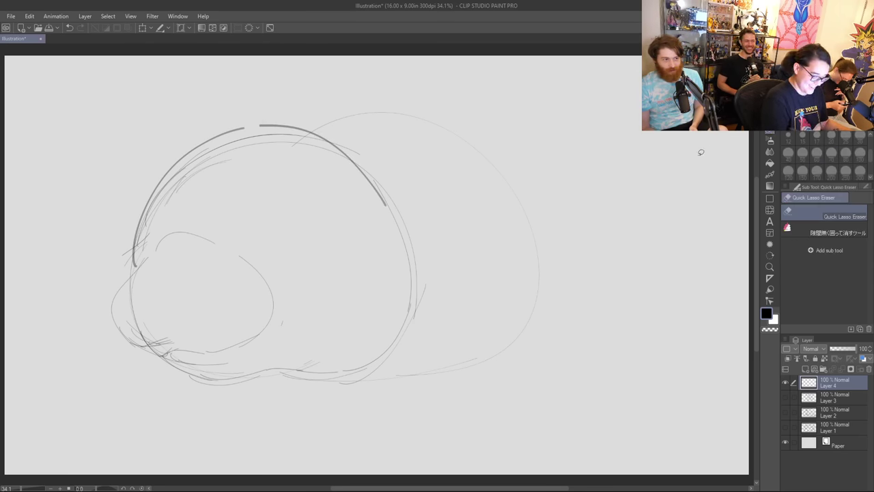
pyautogui.moveTo(172, 354)
pyautogui.mouseDown()
pyautogui.moveTo(210, 377)
pyautogui.moveTo(262, 370)
pyautogui.moveTo(251, 349)
pyautogui.moveTo(297, 342)
pyautogui.moveTo(269, 357)
pyautogui.moveTo(352, 363)
pyautogui.moveTo(324, 313)
pyautogui.moveTo(315, 358)
pyautogui.moveTo(273, 366)
pyautogui.mouseUp()
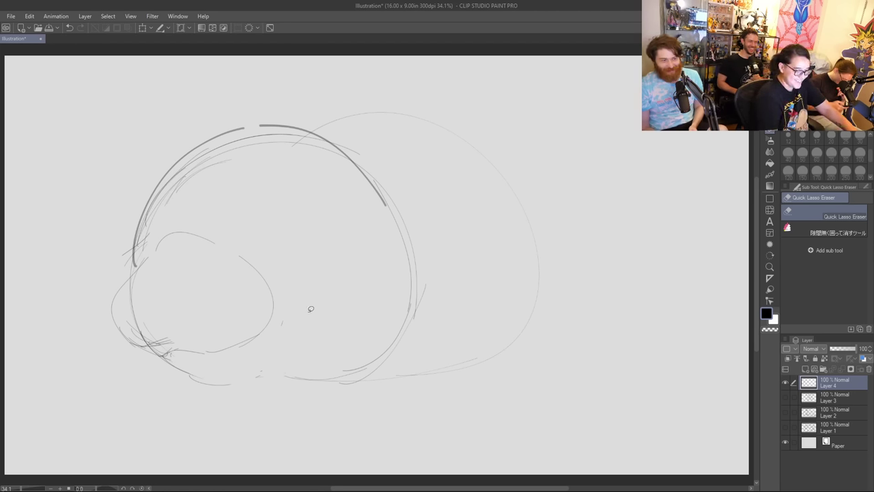
pyautogui.press('p')
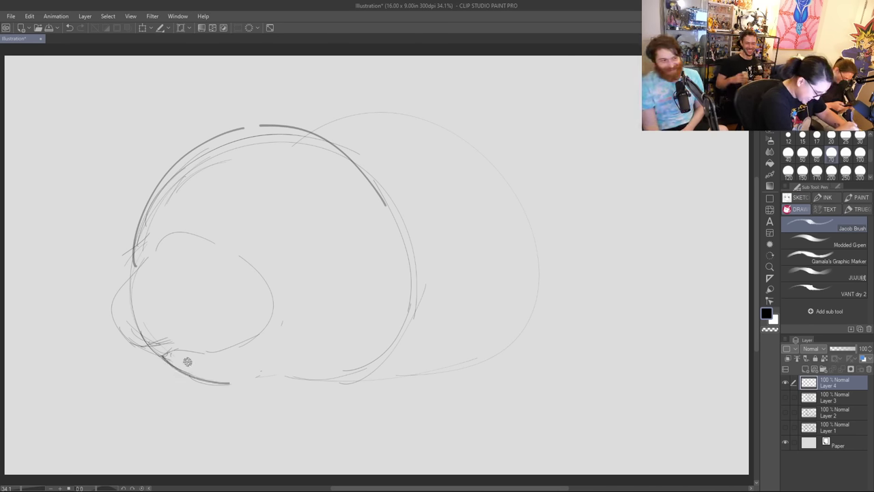
pyautogui.moveTo(145, 346); pyautogui.dragTo(195, 363)
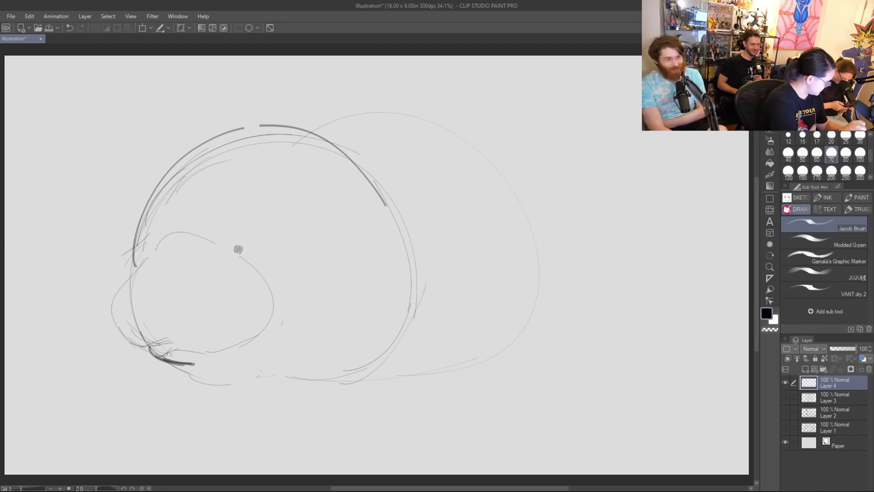
# Step: Draw the near eye as a circle above the muzzle at brush size 40, with a short curve behind it
pyautogui.moveTo(222, 239)
pyautogui.mouseDown()
pyautogui.moveTo(251, 232)
pyautogui.moveTo(239, 240)
pyautogui.mouseUp()
pyautogui.hotkey('ctrl', 'z')
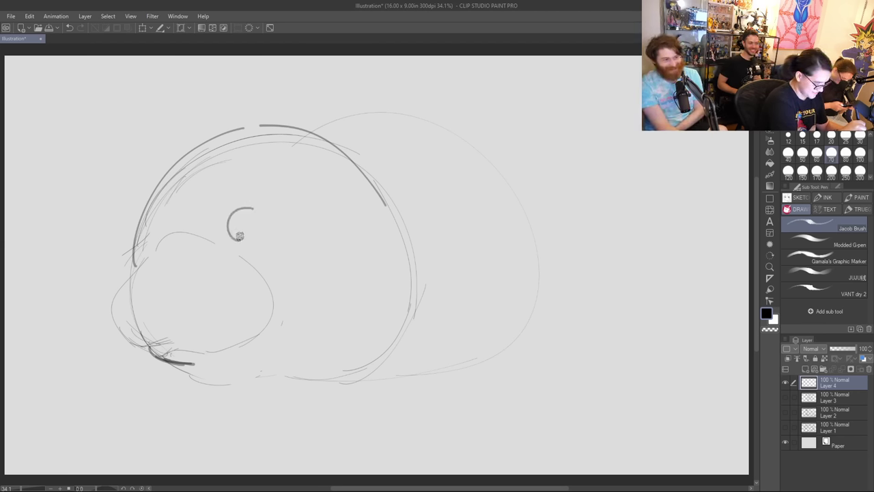
pyautogui.click(788, 153)
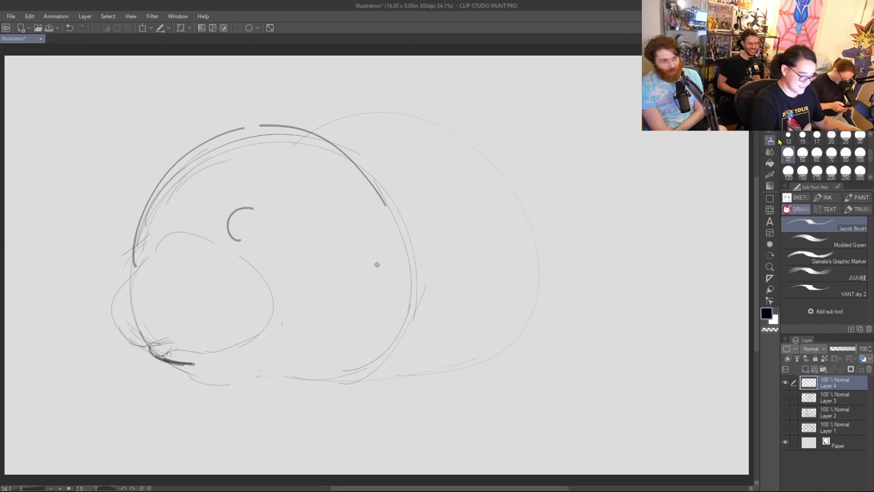
pyautogui.hotkey('ctrl', 'z')
pyautogui.moveTo(233, 237)
pyautogui.mouseDown()
pyautogui.moveTo(247, 204)
pyautogui.moveTo(252, 243)
pyautogui.moveTo(266, 228)
pyautogui.moveTo(244, 242)
pyautogui.mouseUp()
pyautogui.hotkey('ctrl', 'z')
pyautogui.moveTo(251, 203); pyautogui.dragTo(262, 204)
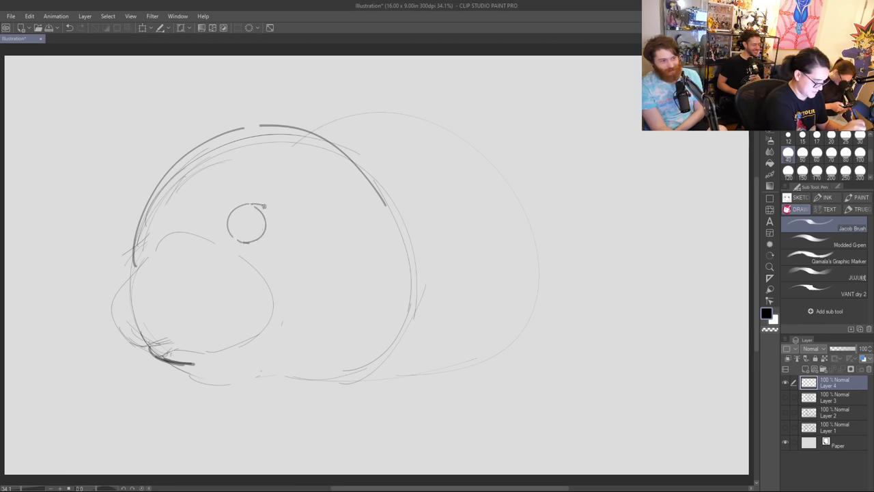
pyautogui.moveTo(240, 241)
pyautogui.mouseDown()
pyautogui.moveTo(270, 240)
pyautogui.moveTo(275, 216)
pyautogui.mouseUp()
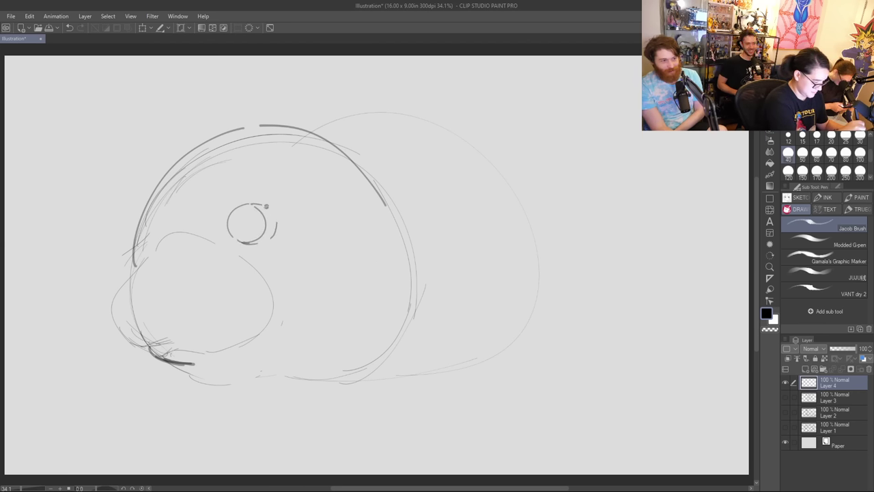
# Step: Draw the far eye as a narrow oval on the head's front edge, undoing unsatisfactory strokes
pyautogui.hotkey('ctrl', 'z')
pyautogui.moveTo(145, 250)
pyautogui.mouseDown()
pyautogui.moveTo(137, 223)
pyautogui.moveTo(158, 235)
pyautogui.moveTo(148, 249)
pyautogui.moveTo(156, 220)
pyautogui.moveTo(160, 228)
pyautogui.mouseUp()
pyautogui.hotkey('ctrl', 'z')
pyautogui.hotkey('ctrl', 'z')
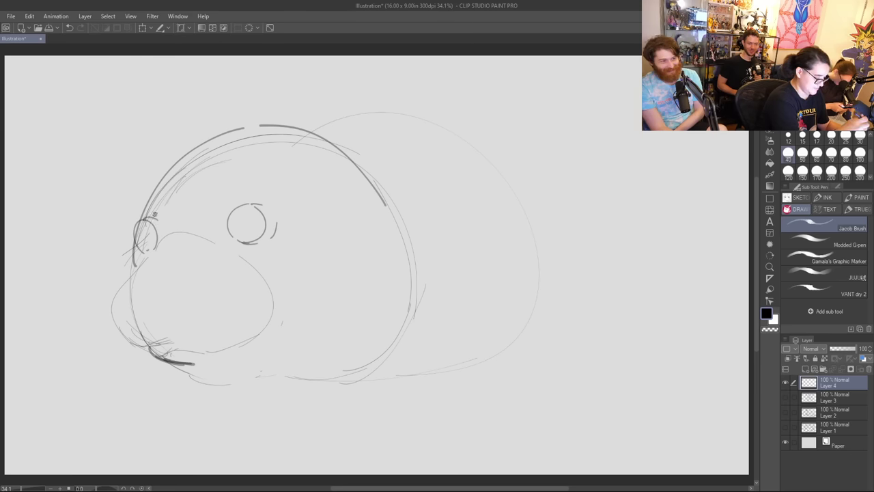
# Step: Lasso the near eye, move it slightly down and toward the muzzle, and clear the selection
pyautogui.press('m')
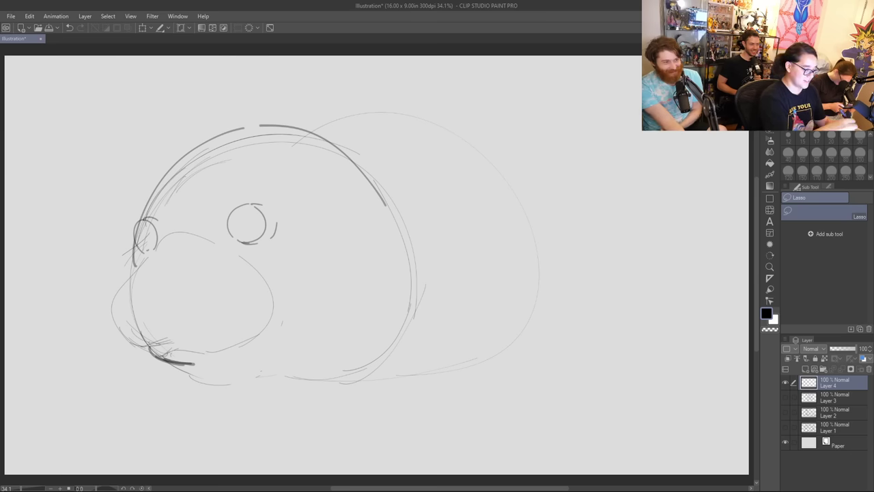
pyautogui.moveTo(232, 212)
pyautogui.mouseDown()
pyautogui.moveTo(249, 250)
pyautogui.moveTo(265, 176)
pyautogui.moveTo(248, 227)
pyautogui.mouseUp()
pyautogui.press('k')
pyautogui.hotkey('ctrl', 'd')
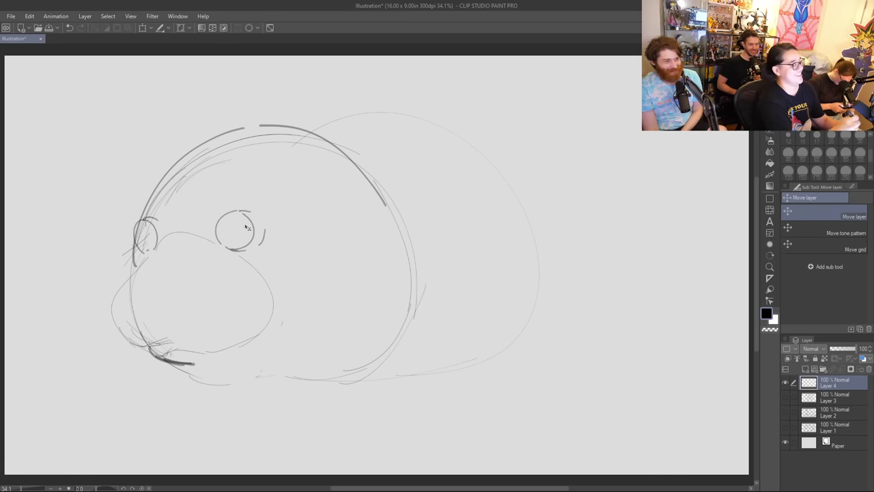
# Step: Draw irises and dark pupils in both eyes with the pen and frame the eyes with curved brow and socket lines
pyautogui.press('p')
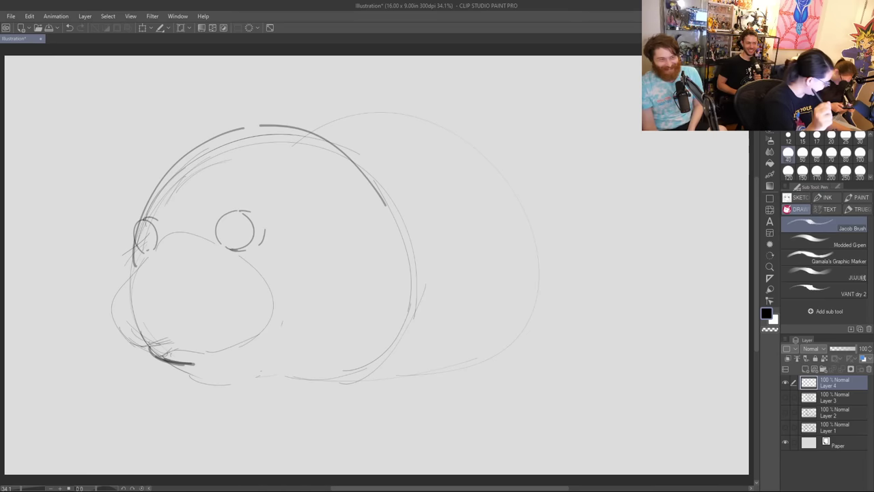
pyautogui.click(231, 242)
pyautogui.moveTo(228, 244)
pyautogui.mouseDown()
pyautogui.moveTo(222, 230)
pyautogui.moveTo(232, 246)
pyautogui.moveTo(239, 231)
pyautogui.moveTo(231, 244)
pyautogui.mouseUp()
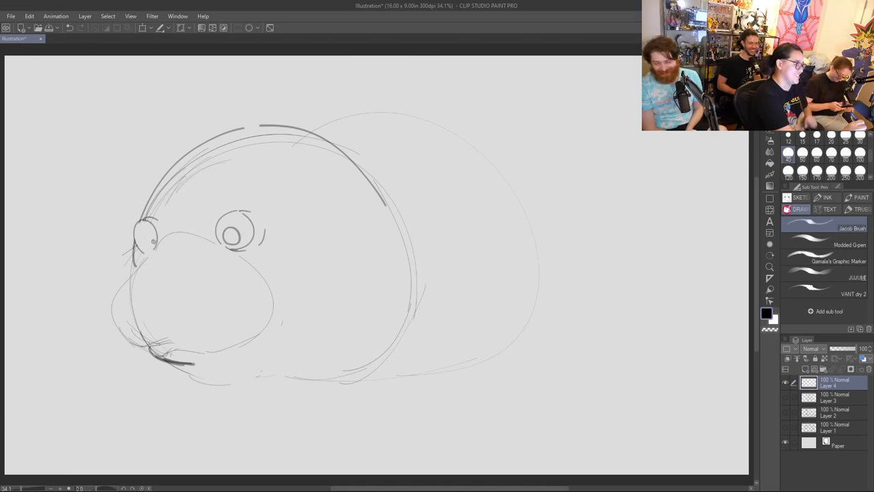
pyautogui.moveTo(144, 244); pyautogui.dragTo(150, 241)
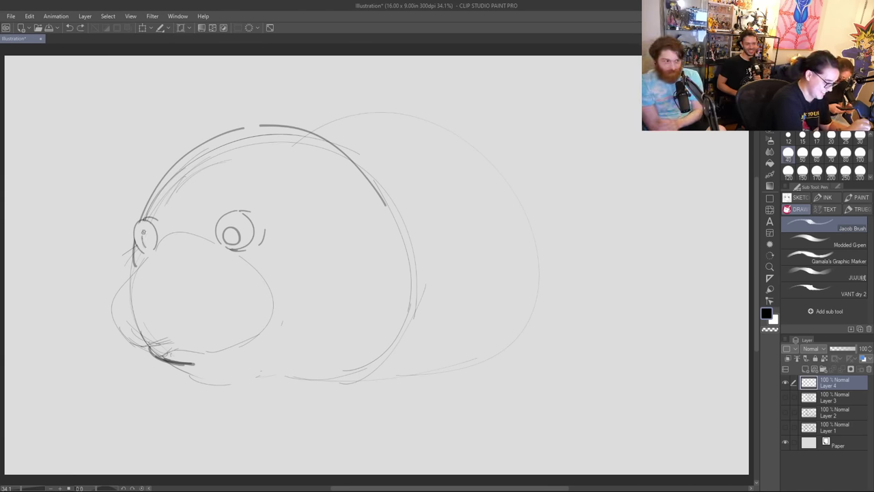
pyautogui.moveTo(148, 248)
pyautogui.mouseDown()
pyautogui.moveTo(142, 233)
pyautogui.moveTo(145, 243)
pyautogui.mouseUp()
pyautogui.hotkey('ctrl', 'z')
pyautogui.hotkey('ctrl', 'z')
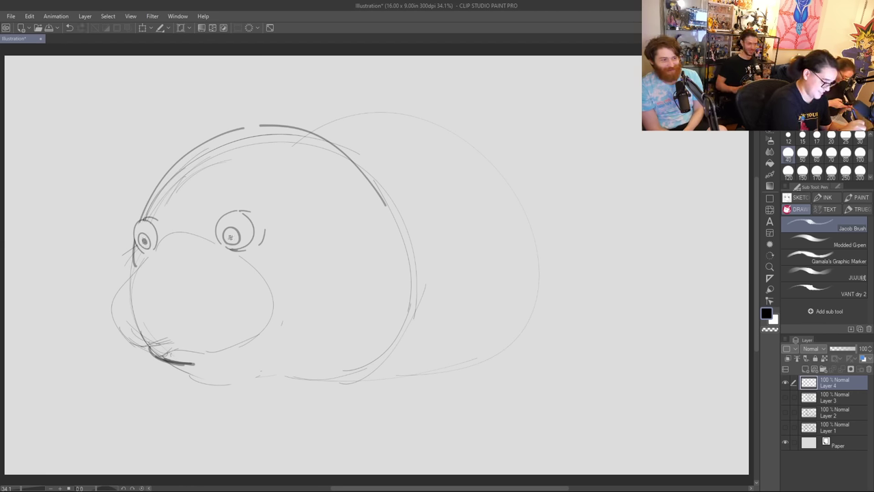
pyautogui.moveTo(229, 237); pyautogui.dragTo(233, 237)
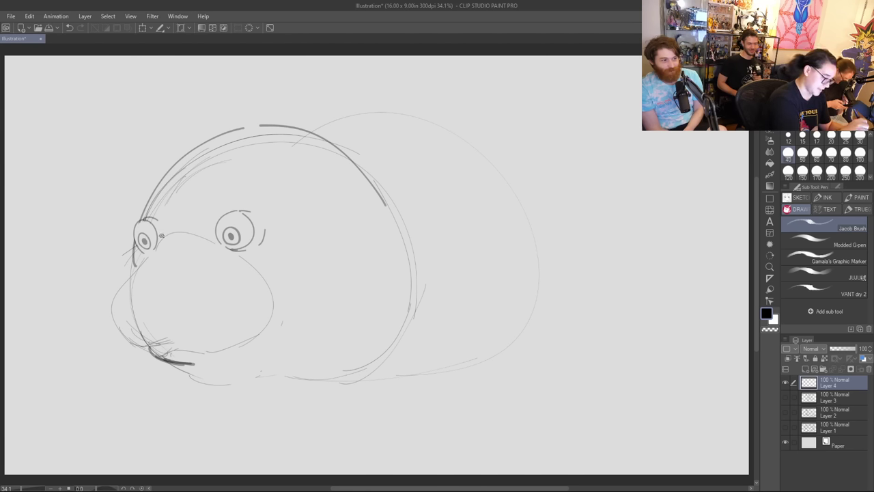
pyautogui.moveTo(152, 205)
pyautogui.mouseDown()
pyautogui.moveTo(175, 228)
pyautogui.moveTo(236, 193)
pyautogui.moveTo(262, 200)
pyautogui.moveTo(271, 239)
pyautogui.moveTo(261, 262)
pyautogui.mouseUp()
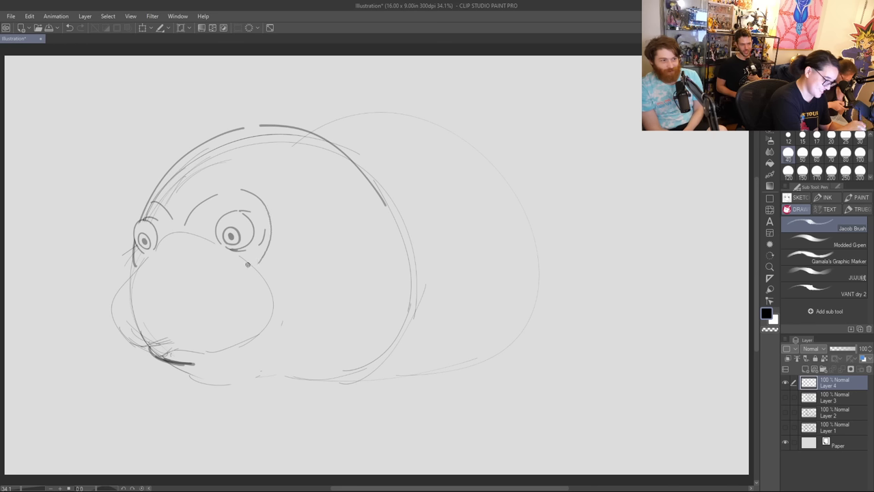
# Step: Draw the muzzle's darker front contour from below the far eye around the snout tip to the mouth
pyautogui.moveTo(133, 268); pyautogui.dragTo(108, 294)
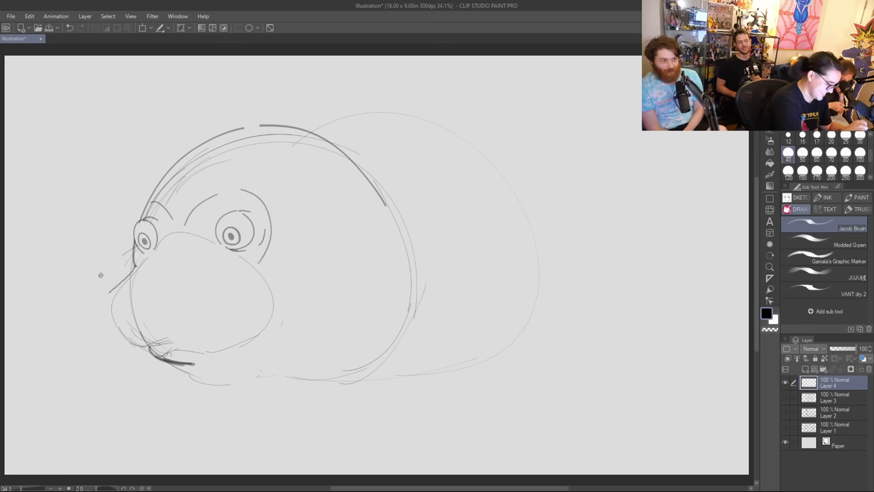
pyautogui.hotkey('ctrl', 'z')
pyautogui.moveTo(132, 266)
pyautogui.mouseDown()
pyautogui.moveTo(97, 296)
pyautogui.moveTo(120, 333)
pyautogui.mouseUp()
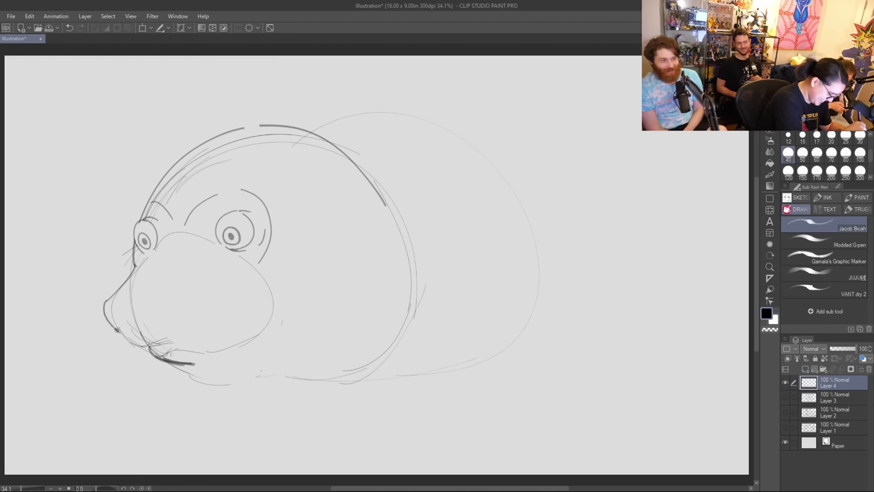
pyautogui.hotkey('ctrl', 'z')
pyautogui.moveTo(104, 305)
pyautogui.mouseDown()
pyautogui.moveTo(134, 343)
pyautogui.moveTo(158, 348)
pyautogui.moveTo(141, 339)
pyautogui.mouseUp()
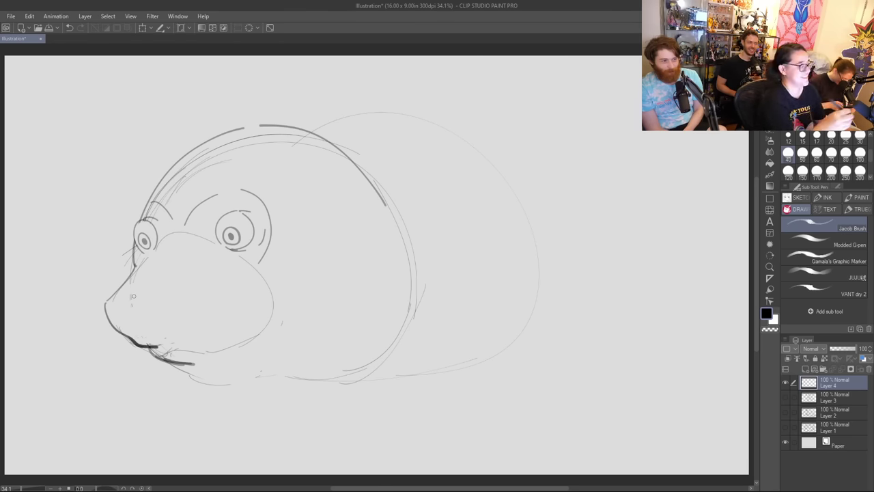
# Step: Lasso the near eye inside its socket lines, shift it slightly toward the muzzle, deselect, and return to the pen
pyautogui.press('m')
pyautogui.moveTo(269, 224)
pyautogui.mouseDown()
pyautogui.moveTo(209, 235)
pyautogui.moveTo(258, 202)
pyautogui.mouseUp()
pyautogui.press('k')
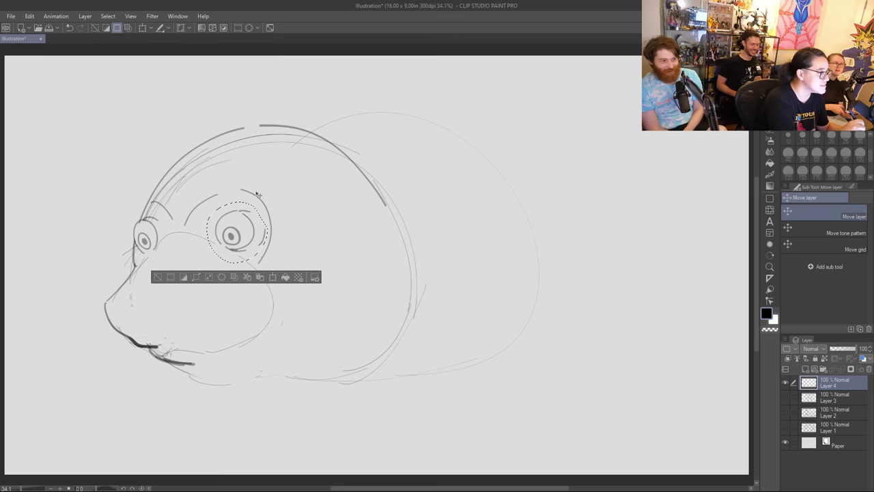
pyautogui.moveTo(244, 229); pyautogui.dragTo(235, 230)
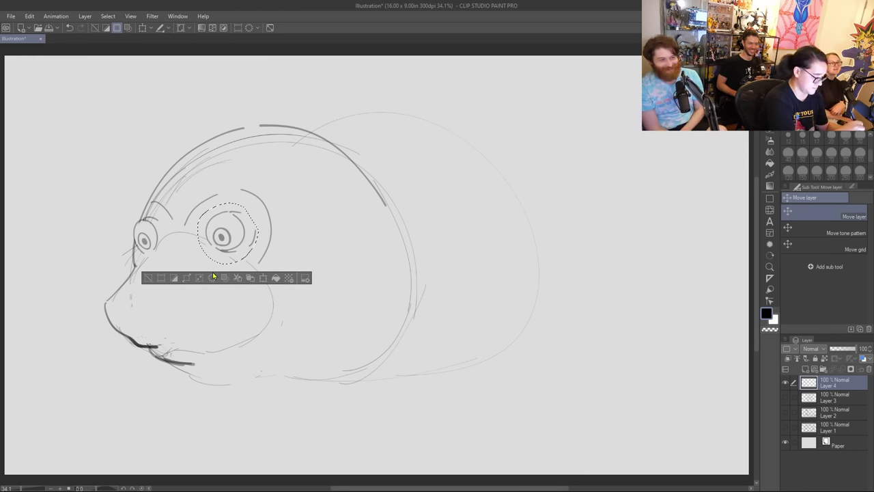
pyautogui.hotkey('ctrl', 'd')
pyautogui.press('p')
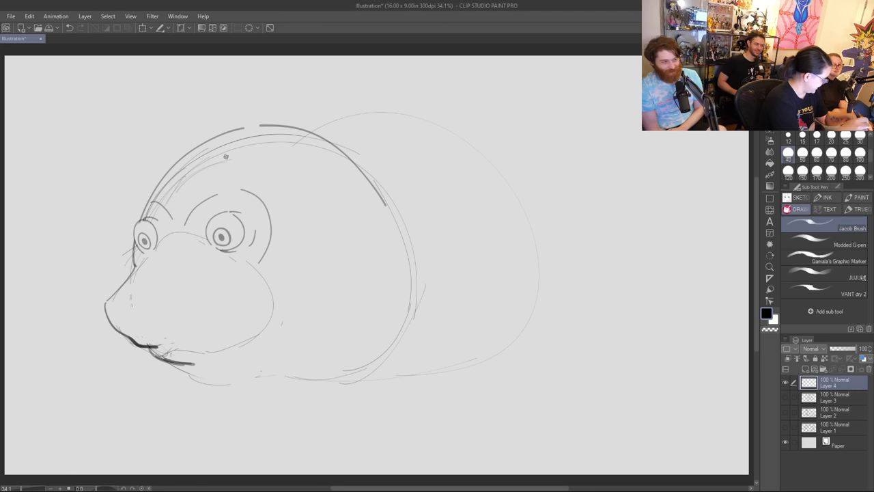
# Step: Draw the near pointed ear on top of the head, with inner-ear lines and a curved base
pyautogui.moveTo(282, 148)
pyautogui.mouseDown()
pyautogui.moveTo(304, 75)
pyautogui.moveTo(353, 167)
pyautogui.mouseUp()
pyautogui.hotkey('ctrl', 'z')
pyautogui.moveTo(302, 75)
pyautogui.mouseDown()
pyautogui.moveTo(347, 133)
pyautogui.moveTo(359, 189)
pyautogui.mouseUp()
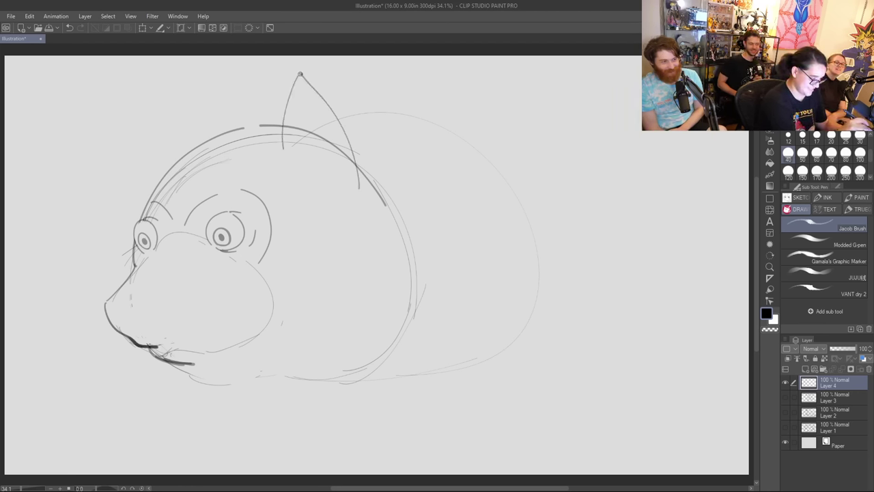
pyautogui.moveTo(299, 73)
pyautogui.mouseDown()
pyautogui.moveTo(271, 160)
pyautogui.moveTo(318, 123)
pyautogui.moveTo(333, 171)
pyautogui.mouseUp()
pyautogui.moveTo(274, 159)
pyautogui.mouseDown()
pyautogui.moveTo(341, 183)
pyautogui.moveTo(357, 166)
pyautogui.mouseUp()
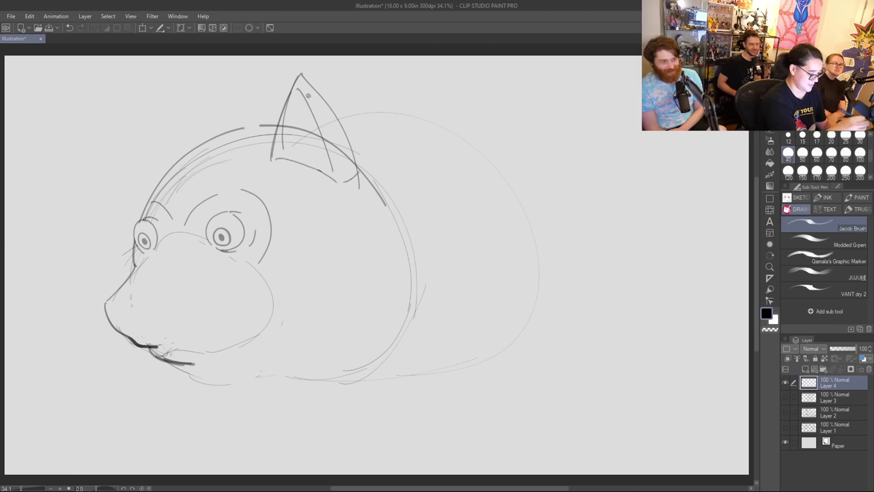
# Step: Draw the far pointed ear on the forehead side of the head and add its inner-ear lines
pyautogui.moveTo(155, 180); pyautogui.dragTo(152, 107)
pyautogui.hotkey('ctrl', 'z')
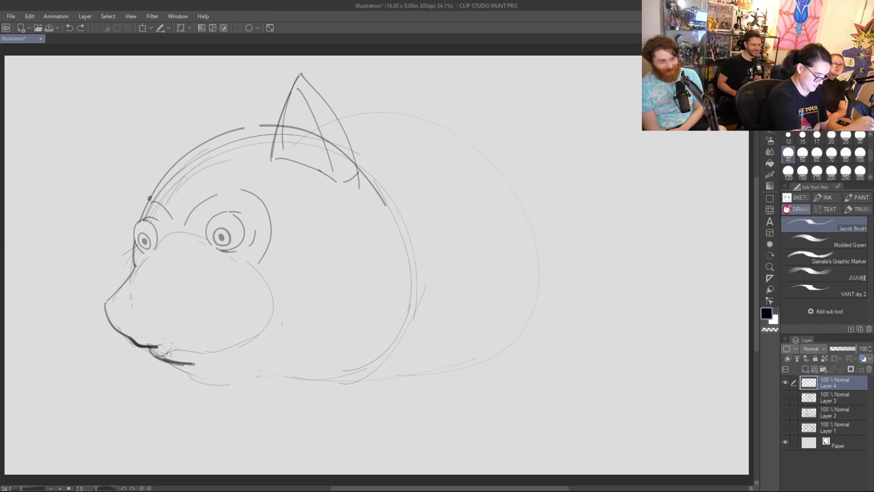
pyautogui.moveTo(149, 199); pyautogui.dragTo(146, 103)
pyautogui.hotkey('ctrl', 'z')
pyautogui.moveTo(157, 179)
pyautogui.mouseDown()
pyautogui.moveTo(152, 100)
pyautogui.moveTo(188, 114)
pyautogui.moveTo(209, 140)
pyautogui.mouseUp()
pyautogui.hotkey('ctrl', 'z')
pyautogui.moveTo(162, 98); pyautogui.dragTo(226, 132)
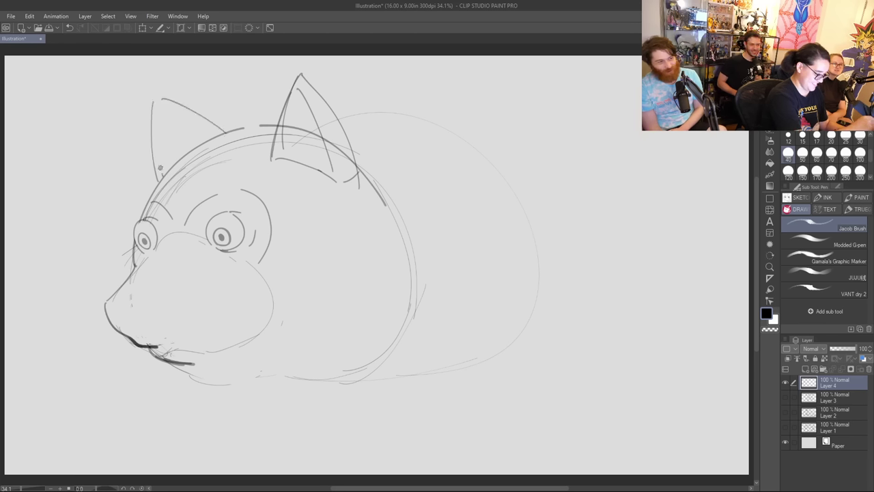
pyautogui.moveTo(160, 168)
pyautogui.mouseDown()
pyautogui.moveTo(158, 110)
pyautogui.moveTo(194, 147)
pyautogui.mouseUp()
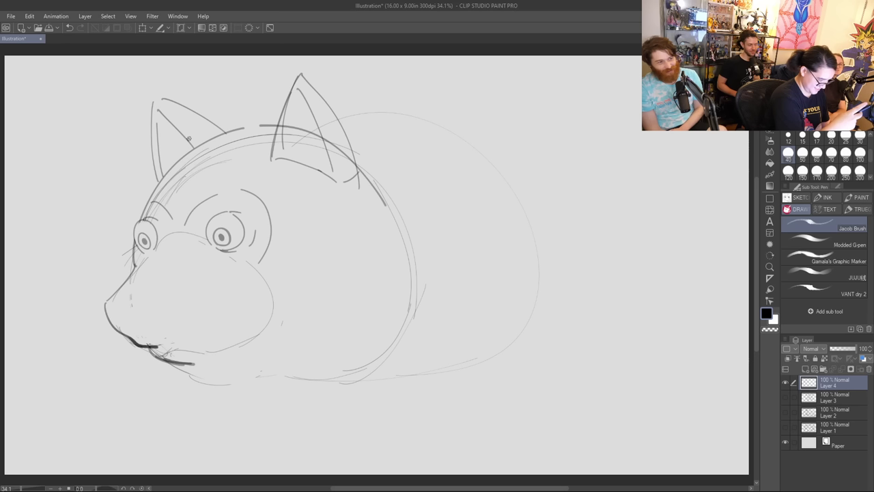
# Step: Redraw the irises and pupils of both eyes with heavier, darker lines
pyautogui.moveTo(147, 249)
pyautogui.mouseDown()
pyautogui.moveTo(138, 239)
pyautogui.moveTo(151, 235)
pyautogui.moveTo(140, 249)
pyautogui.moveTo(150, 230)
pyautogui.moveTo(138, 248)
pyautogui.mouseUp()
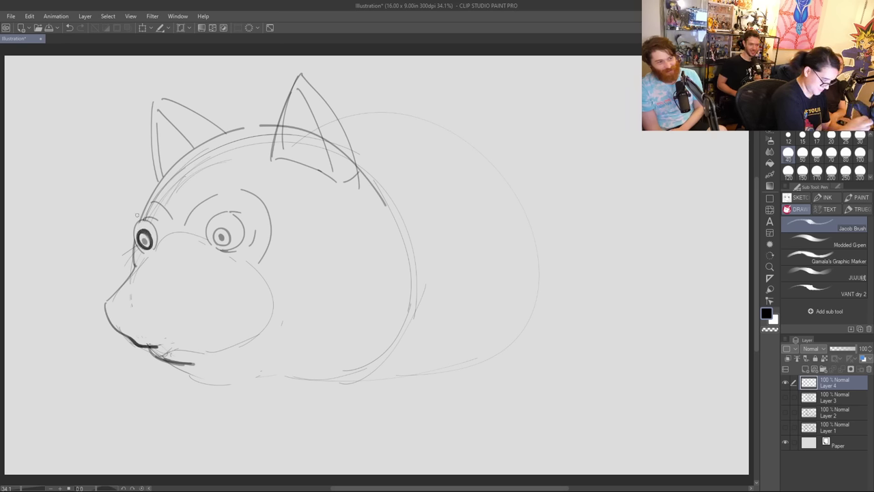
pyautogui.hotkey('ctrl', 'z')
pyautogui.hotkey('ctrl', 'z')
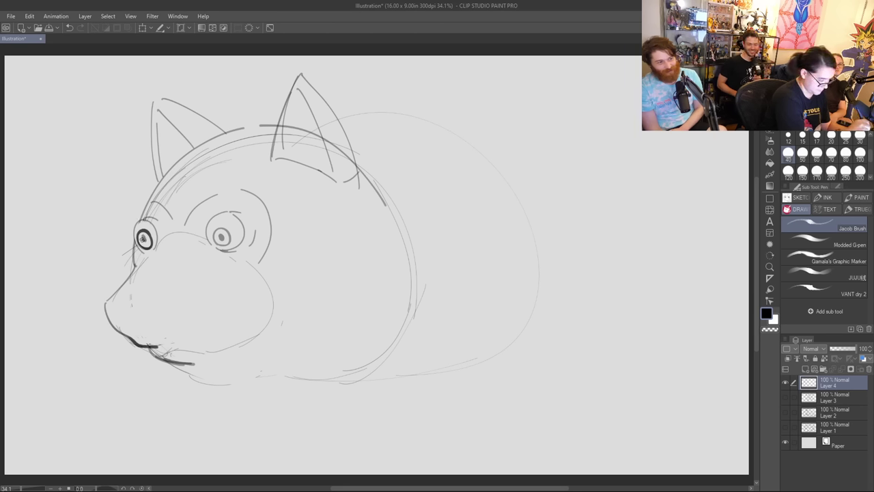
pyautogui.hotkey('ctrl', 'z')
pyautogui.moveTo(144, 238); pyautogui.dragTo(141, 232)
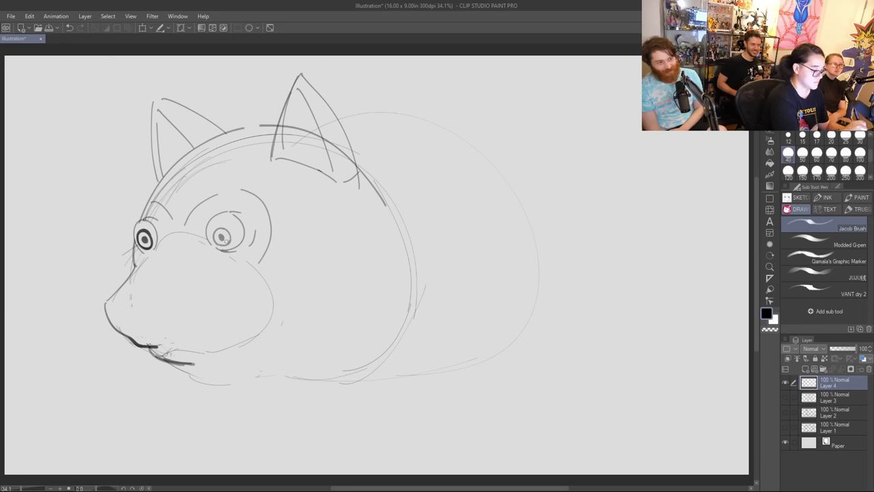
pyautogui.hotkey('ctrl', 'z')
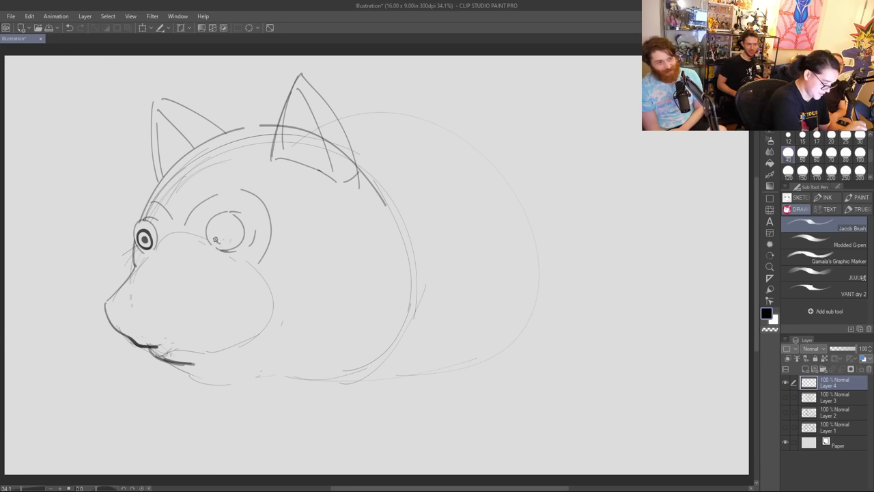
pyautogui.moveTo(215, 240)
pyautogui.mouseDown()
pyautogui.moveTo(224, 225)
pyautogui.moveTo(227, 243)
pyautogui.moveTo(222, 233)
pyautogui.mouseUp()
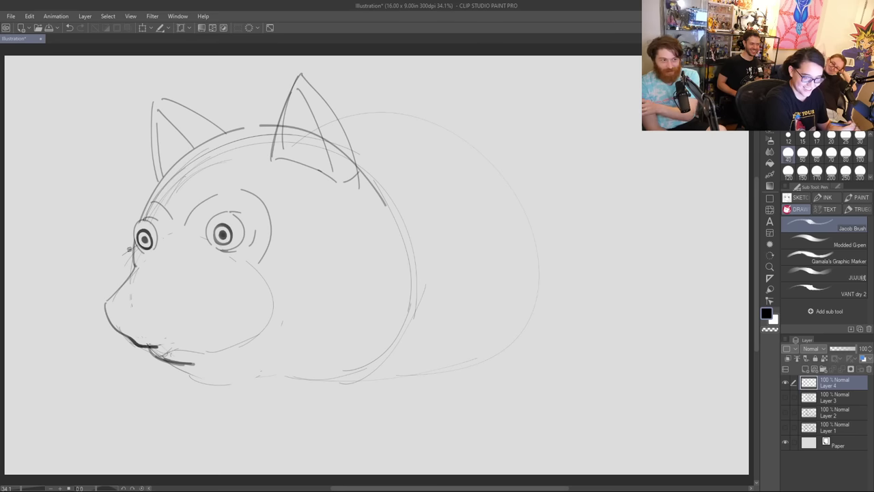
# Step: Erase both eyes with the Quick Lasso Eraser, keeping the brow and outer socket curves
pyautogui.click(770, 152)
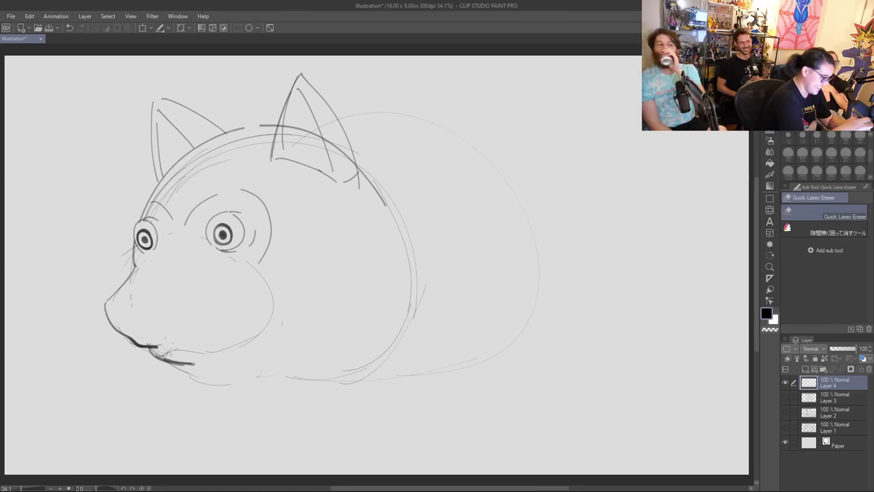
pyautogui.moveTo(229, 251)
pyautogui.mouseDown()
pyautogui.moveTo(212, 205)
pyautogui.moveTo(232, 250)
pyautogui.mouseUp()
pyautogui.moveTo(158, 225); pyautogui.dragTo(176, 222)
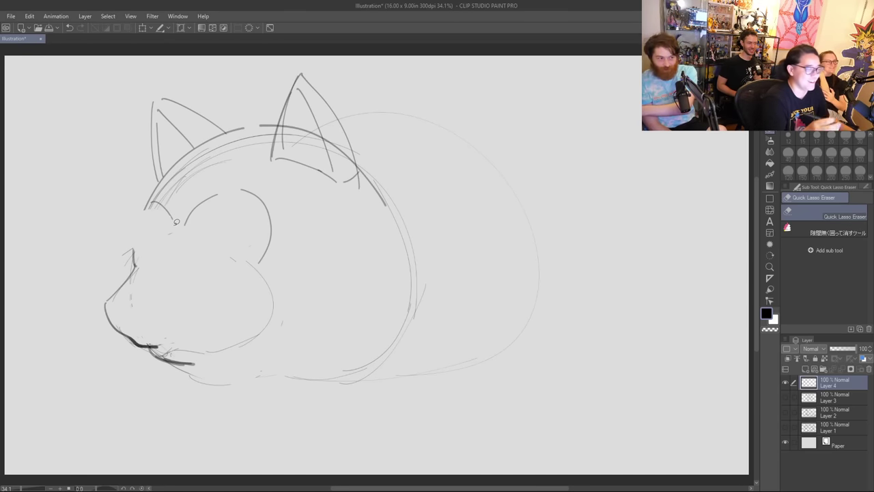
# Step: Redraw the face's front edge from the far ear downward and outline a blunter, thick black snout with the Jacob Brush
pyautogui.press('p')
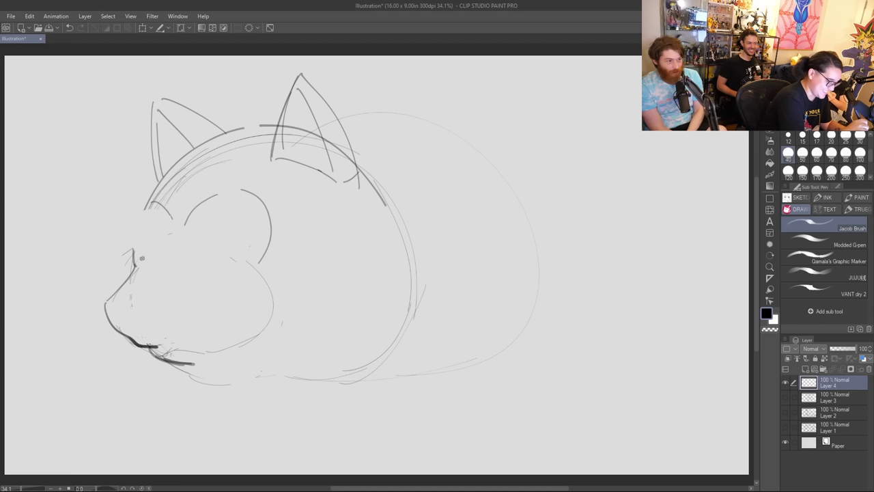
pyautogui.moveTo(174, 169)
pyautogui.mouseDown()
pyautogui.moveTo(142, 268)
pyautogui.moveTo(140, 226)
pyautogui.moveTo(106, 287)
pyautogui.mouseUp()
pyautogui.hotkey('ctrl', 'z')
pyautogui.hotkey('ctrl', 'z')
pyautogui.moveTo(134, 249)
pyautogui.mouseDown()
pyautogui.moveTo(107, 284)
pyautogui.moveTo(102, 307)
pyautogui.moveTo(135, 339)
pyautogui.mouseUp()
pyautogui.hotkey('ctrl', 'z')
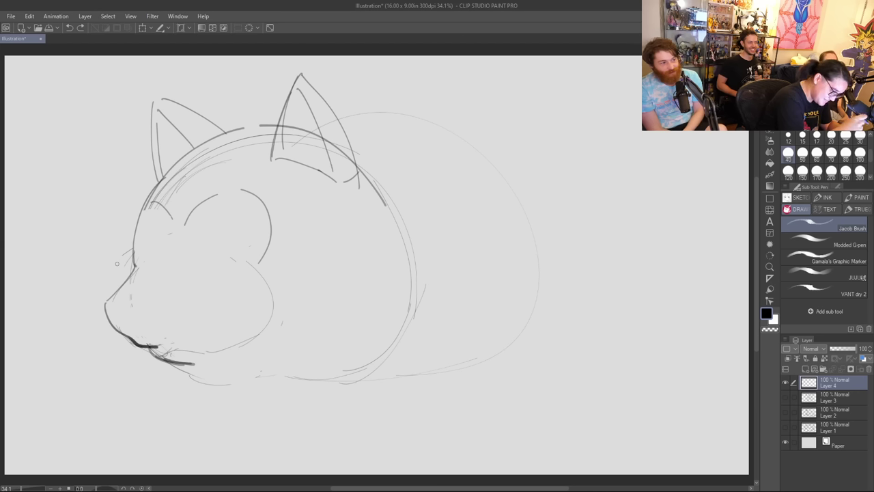
pyautogui.moveTo(133, 256)
pyautogui.mouseDown()
pyautogui.moveTo(103, 288)
pyautogui.moveTo(108, 312)
pyautogui.moveTo(129, 336)
pyautogui.mouseUp()
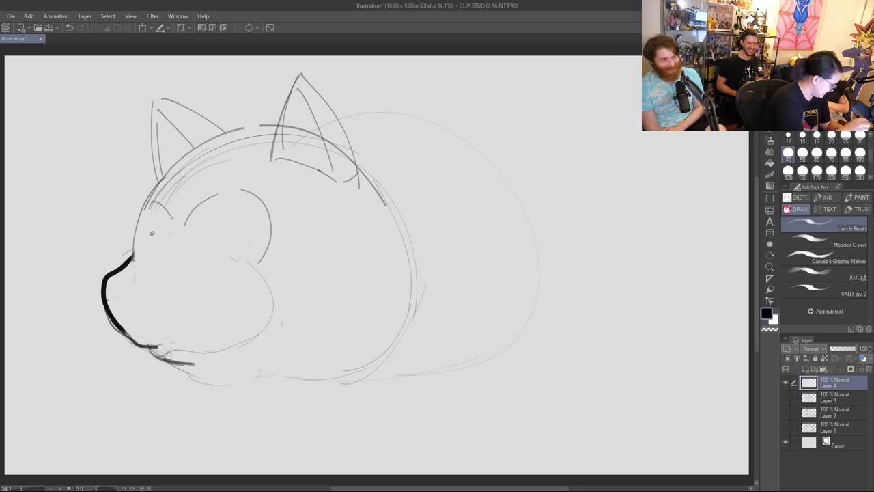
pyautogui.moveTo(136, 256)
pyautogui.mouseDown()
pyautogui.moveTo(149, 239)
pyautogui.moveTo(135, 247)
pyautogui.moveTo(158, 253)
pyautogui.mouseUp()
pyautogui.hotkey('ctrl', 'z')
pyautogui.hotkey('ctrl', 'z')
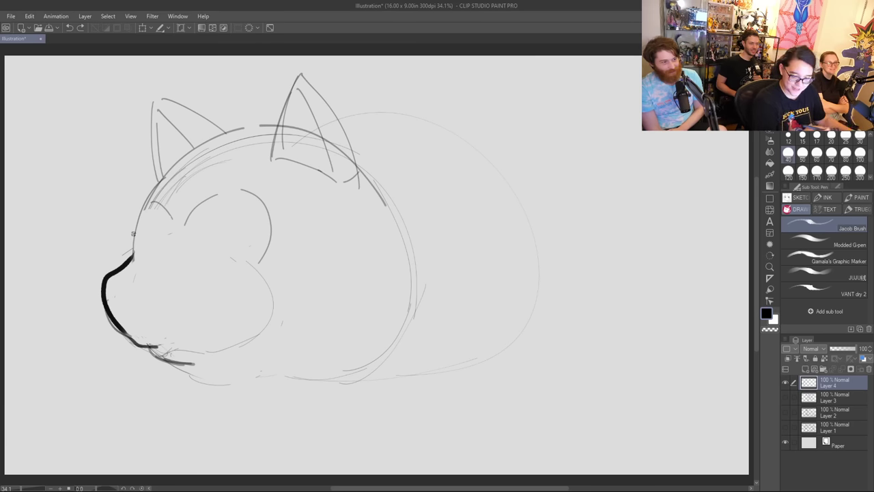
# Step: Clear the whole sketch from Layer 4 and switch to the JUJUBE brush at size 12, undoing the test strokes
pyautogui.click(823, 276)
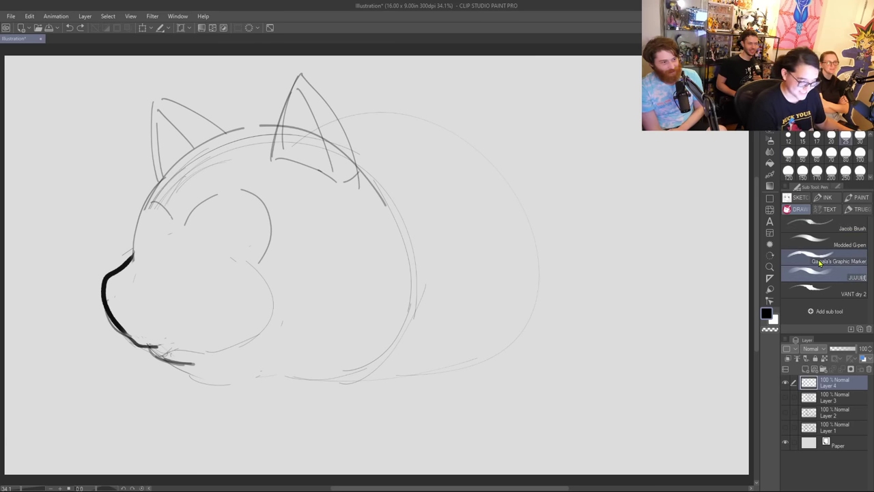
pyautogui.click(249, 29)
pyautogui.moveTo(210, 351)
pyautogui.mouseDown()
pyautogui.moveTo(136, 229)
pyautogui.moveTo(217, 134)
pyautogui.mouseUp()
pyautogui.moveTo(242, 131)
pyautogui.mouseDown()
pyautogui.moveTo(329, 312)
pyautogui.moveTo(237, 360)
pyautogui.mouseUp()
pyautogui.hotkey('ctrl', 'z')
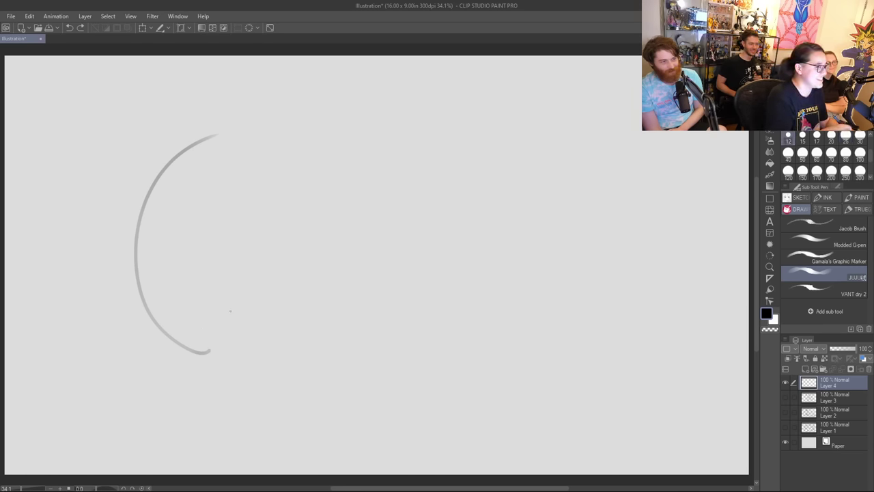
pyautogui.hotkey('ctrl', 'z')
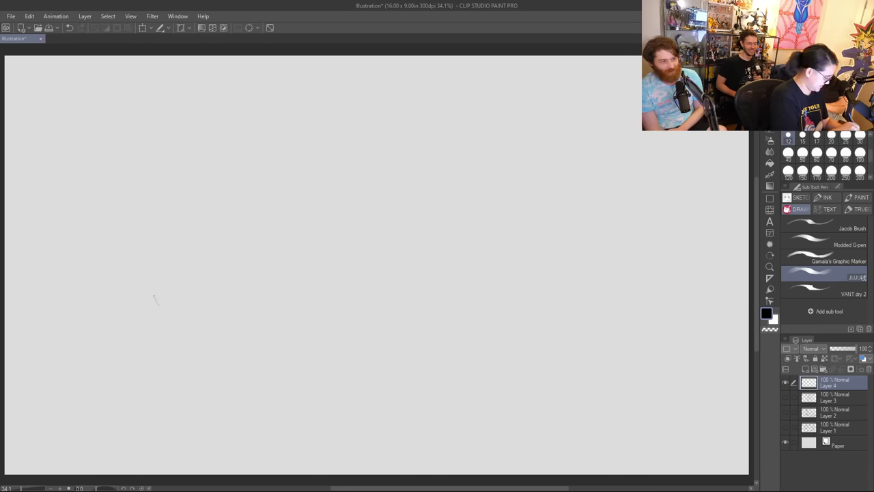
# Step: Sketch a new large round head outline with a horizontal oval in its lower half
pyautogui.moveTo(155, 300); pyautogui.dragTo(234, 136)
pyautogui.hotkey('ctrl', 'z')
pyautogui.moveTo(169, 168)
pyautogui.mouseDown()
pyautogui.moveTo(133, 302)
pyautogui.moveTo(253, 375)
pyautogui.mouseUp()
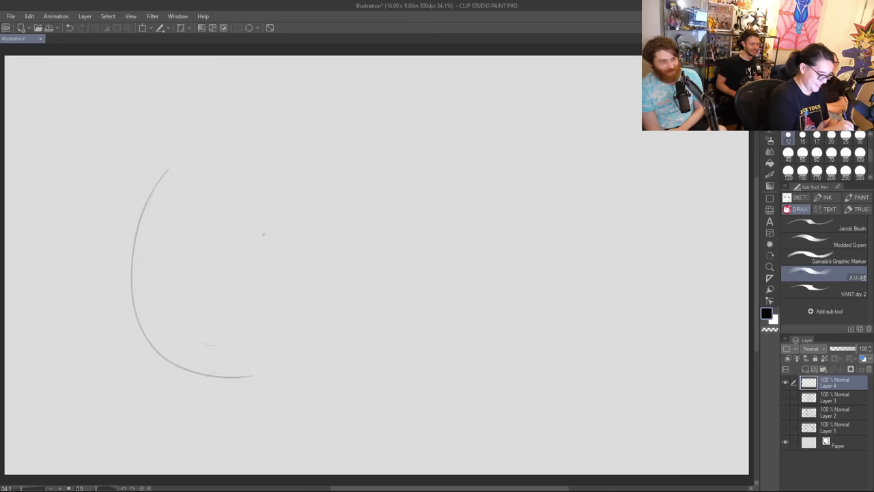
pyautogui.hotkey('ctrl', 'z')
pyautogui.moveTo(219, 328)
pyautogui.mouseDown()
pyautogui.moveTo(156, 283)
pyautogui.moveTo(341, 190)
pyautogui.moveTo(175, 334)
pyautogui.moveTo(167, 333)
pyautogui.moveTo(342, 176)
pyautogui.moveTo(224, 368)
pyautogui.mouseUp()
pyautogui.hotkey('ctrl', 'z')
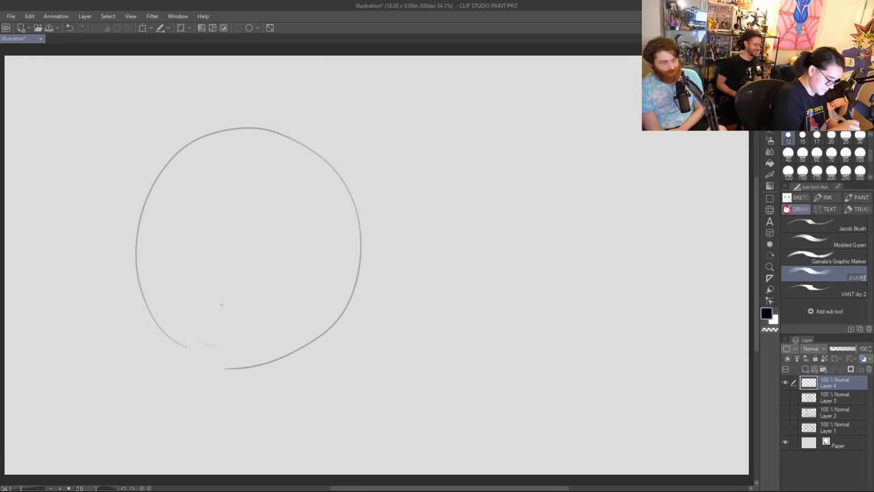
pyautogui.moveTo(280, 238); pyautogui.dragTo(176, 302)
pyautogui.moveTo(283, 289); pyautogui.dragTo(176, 295)
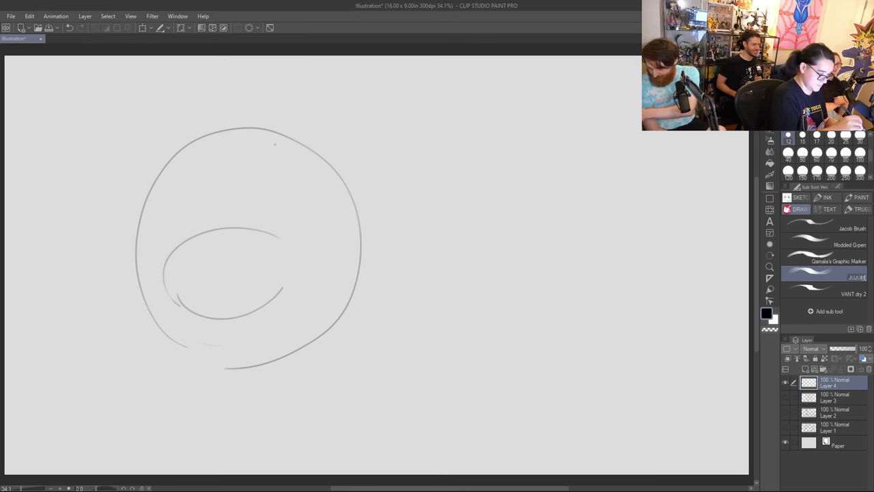
# Step: Draw a large round body outline behind the head and add wider cheek contours on both sides of the face
pyautogui.moveTo(263, 122)
pyautogui.mouseDown()
pyautogui.moveTo(280, 100)
pyautogui.moveTo(449, 86)
pyautogui.moveTo(546, 244)
pyautogui.mouseUp()
pyautogui.hotkey('ctrl', 'z')
pyautogui.moveTo(277, 125)
pyautogui.mouseDown()
pyautogui.moveTo(407, 107)
pyautogui.moveTo(335, 384)
pyautogui.moveTo(268, 367)
pyautogui.mouseUp()
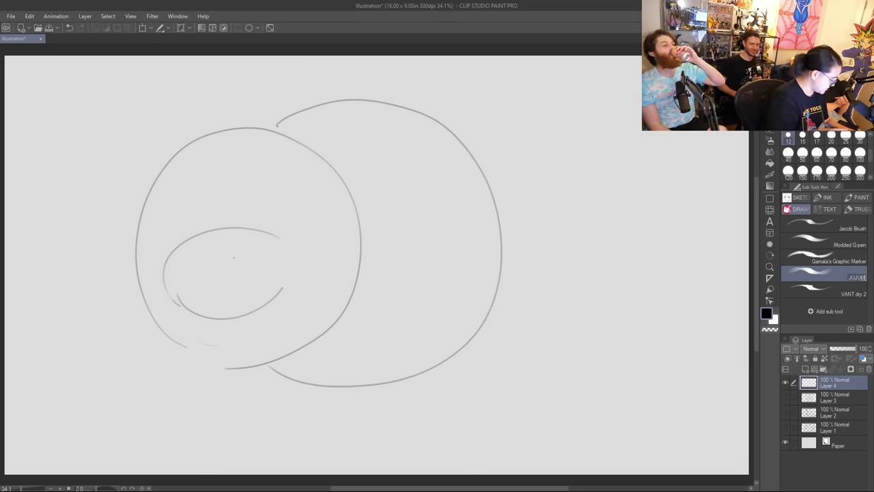
pyautogui.moveTo(139, 214)
pyautogui.mouseDown()
pyautogui.moveTo(130, 325)
pyautogui.moveTo(225, 369)
pyautogui.mouseUp()
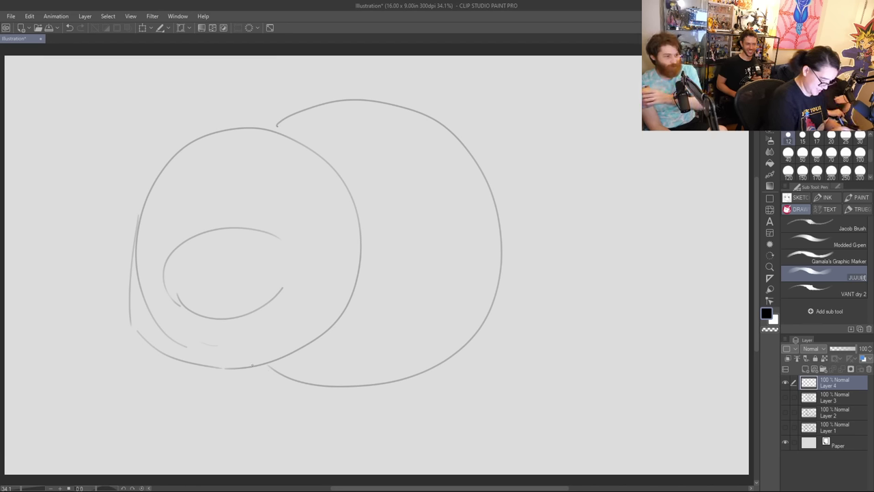
pyautogui.moveTo(328, 162)
pyautogui.mouseDown()
pyautogui.moveTo(346, 181)
pyautogui.moveTo(268, 365)
pyautogui.mouseUp()
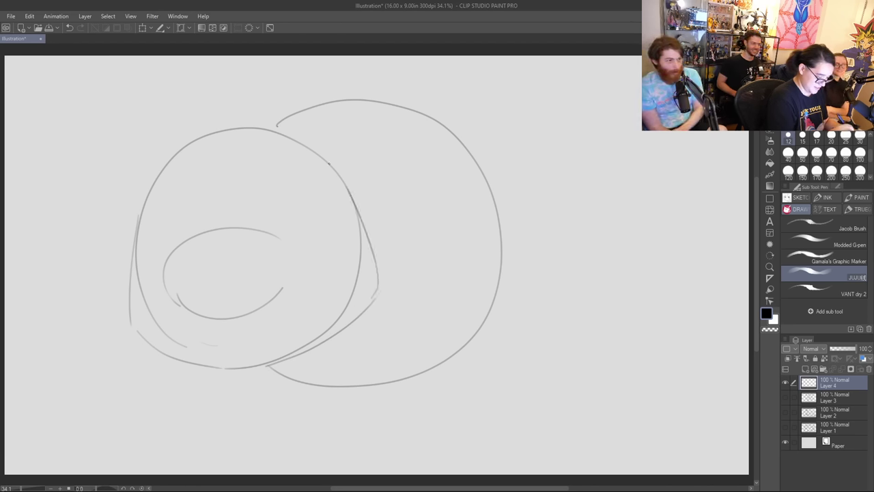
pyautogui.moveTo(101, 152); pyautogui.dragTo(127, 262)
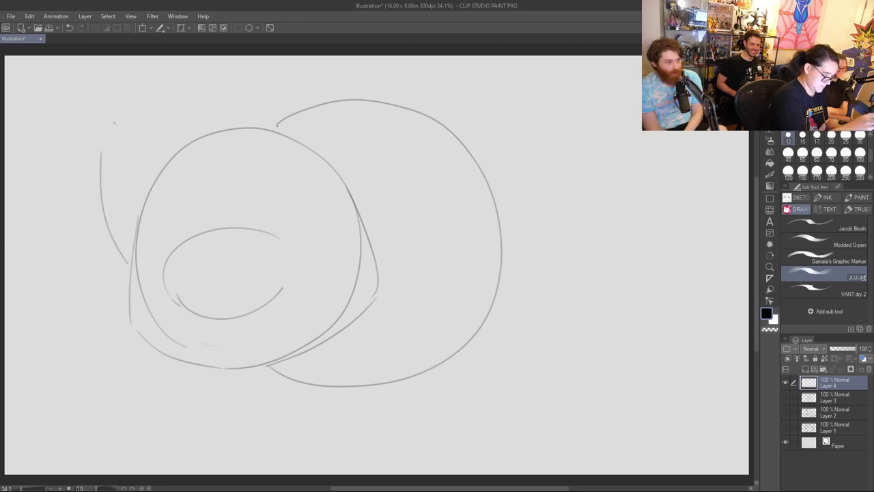
pyautogui.moveTo(101, 127); pyautogui.dragTo(172, 158)
pyautogui.hotkey('ctrl', 'z')
pyautogui.hotkey('ctrl', 'z')
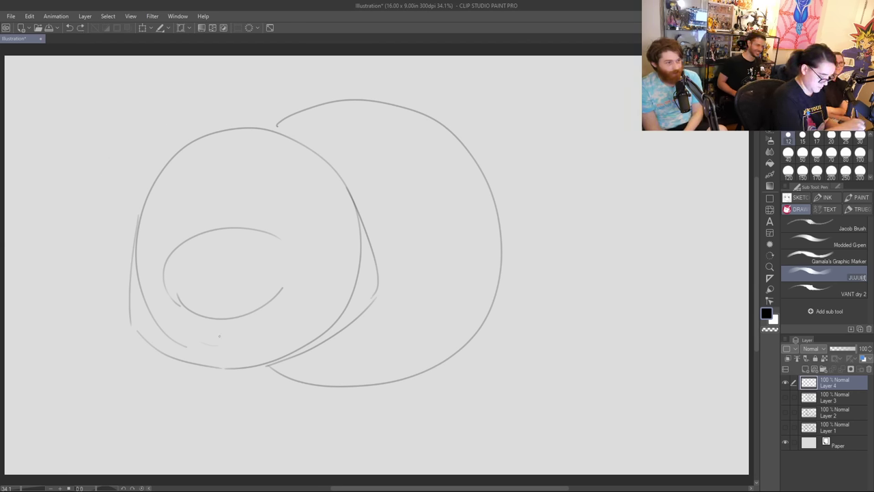
# Step: Draw a round muzzle overlapping the face oval and two pointed ears with inner-ear lines on the head
pyautogui.moveTo(222, 349)
pyautogui.mouseDown()
pyautogui.moveTo(249, 263)
pyautogui.moveTo(239, 353)
pyautogui.mouseUp()
pyautogui.moveTo(132, 256)
pyautogui.mouseDown()
pyautogui.moveTo(105, 171)
pyautogui.moveTo(190, 142)
pyautogui.mouseUp()
pyautogui.moveTo(258, 129)
pyautogui.mouseDown()
pyautogui.moveTo(356, 66)
pyautogui.moveTo(346, 213)
pyautogui.mouseUp()
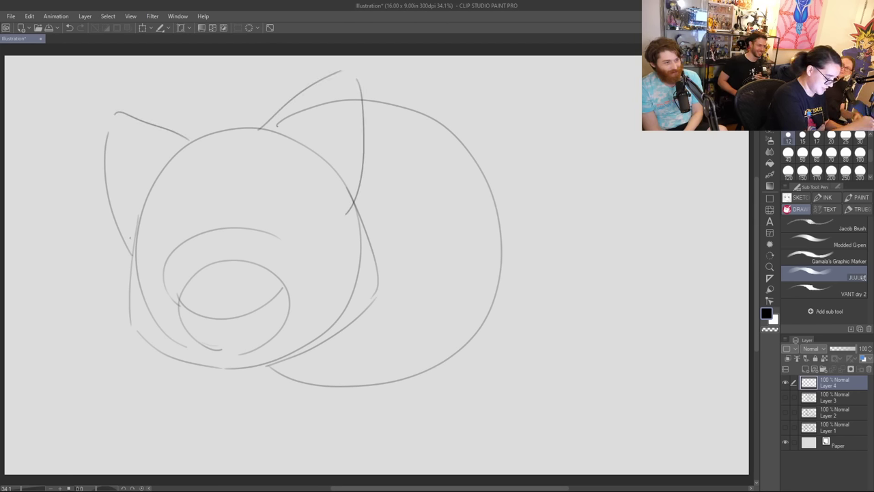
pyautogui.moveTo(132, 240)
pyautogui.mouseDown()
pyautogui.moveTo(110, 142)
pyautogui.moveTo(148, 181)
pyautogui.mouseUp()
pyautogui.moveTo(308, 148); pyautogui.dragTo(340, 111)
pyautogui.moveTo(347, 108); pyautogui.dragTo(347, 195)
# Step: Add jagged fur tufts to both cheeks and a curved line under the chin joining the belly
pyautogui.moveTo(133, 258)
pyautogui.mouseDown()
pyautogui.moveTo(123, 321)
pyautogui.moveTo(152, 344)
pyautogui.mouseUp()
pyautogui.moveTo(361, 217)
pyautogui.mouseDown()
pyautogui.moveTo(376, 276)
pyautogui.moveTo(363, 314)
pyautogui.mouseUp()
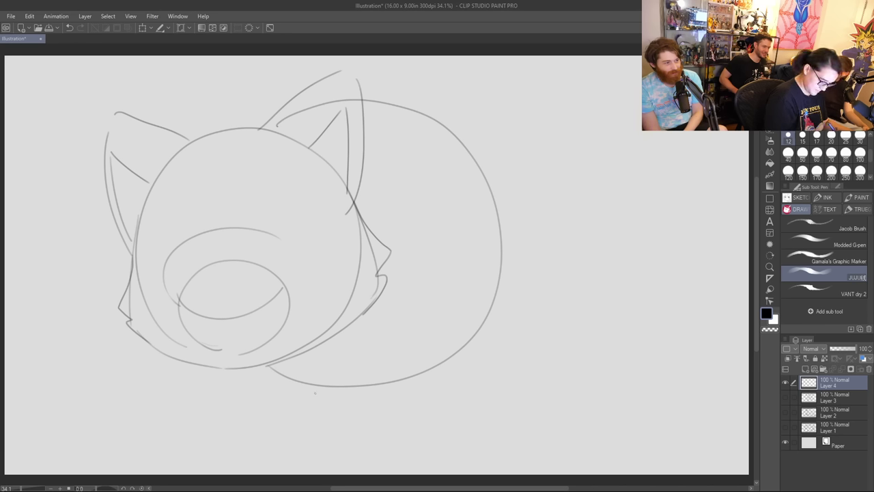
pyautogui.moveTo(258, 368); pyautogui.dragTo(293, 387)
pyautogui.hotkey('ctrl', 'z')
pyautogui.moveTo(246, 368); pyautogui.dragTo(341, 387)
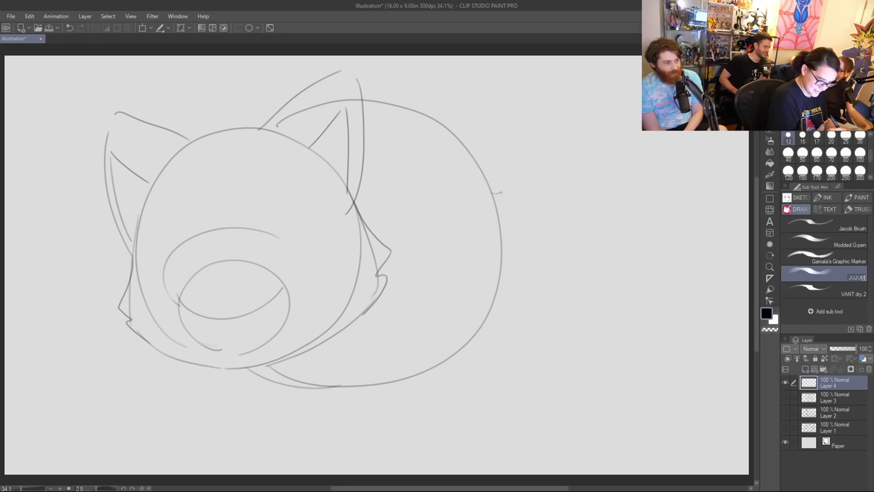
# Step: Draw a short curved tail rising from the back of the body, ending in a round ball tip
pyautogui.moveTo(502, 193)
pyautogui.mouseDown()
pyautogui.moveTo(532, 146)
pyautogui.moveTo(519, 151)
pyautogui.moveTo(561, 140)
pyautogui.mouseUp()
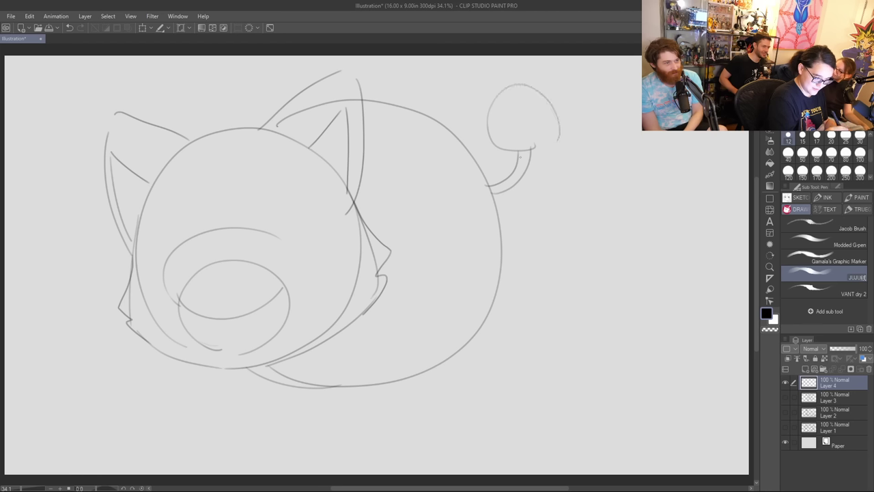
pyautogui.hotkey('ctrl', 'z')
pyautogui.moveTo(512, 153)
pyautogui.mouseDown()
pyautogui.moveTo(536, 90)
pyautogui.moveTo(539, 154)
pyautogui.mouseUp()
pyautogui.moveTo(516, 157); pyautogui.dragTo(487, 116)
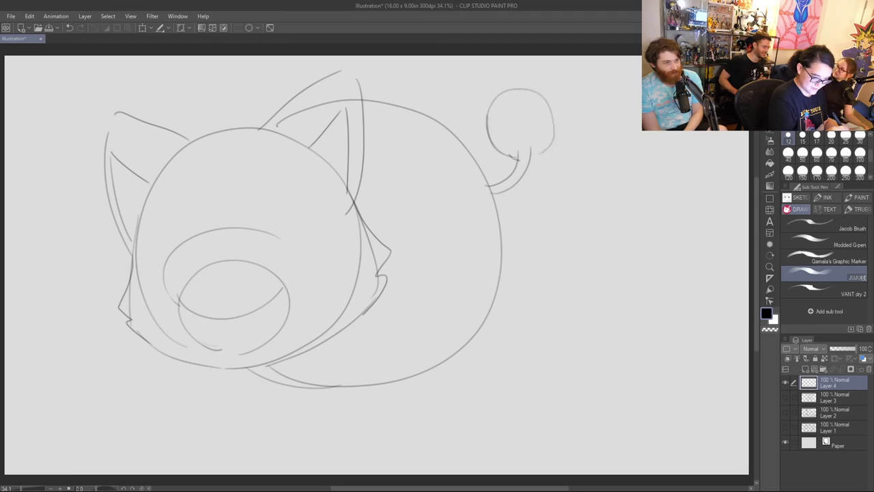
pyautogui.hotkey('ctrl', 'z')
pyautogui.moveTo(519, 160); pyautogui.dragTo(544, 151)
pyautogui.moveTo(536, 87); pyautogui.dragTo(551, 144)
pyautogui.moveTo(500, 99); pyautogui.dragTo(555, 107)
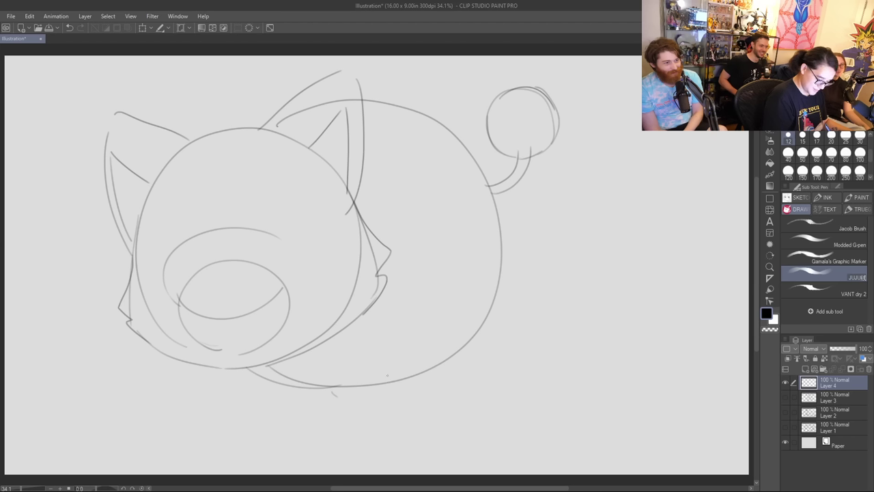
# Step: Sketch two short legs with flared feet side by side beneath the round belly
pyautogui.moveTo(390, 376); pyautogui.dragTo(396, 403)
pyautogui.moveTo(396, 401)
pyautogui.mouseDown()
pyautogui.moveTo(369, 438)
pyautogui.moveTo(418, 421)
pyautogui.mouseUp()
pyautogui.moveTo(368, 439); pyautogui.dragTo(395, 449)
pyautogui.hotkey('ctrl', 'z')
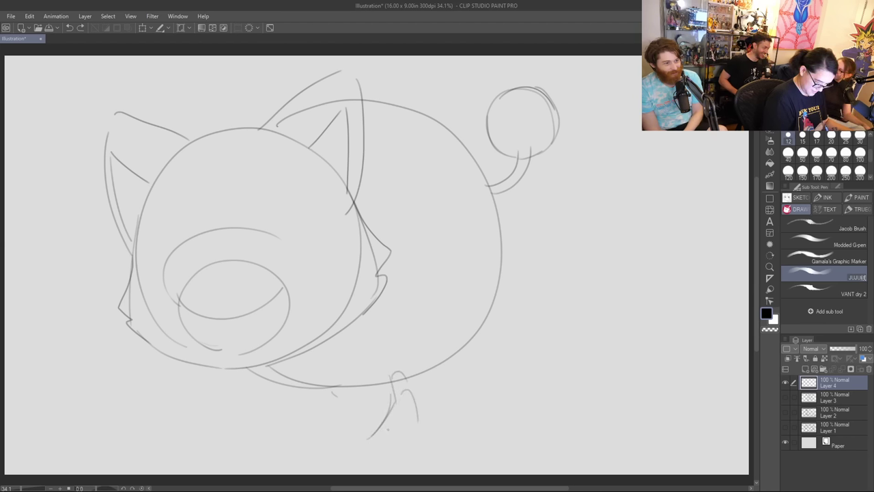
pyautogui.hotkey('ctrl', 'z')
pyautogui.moveTo(392, 380)
pyautogui.mouseDown()
pyautogui.moveTo(389, 418)
pyautogui.moveTo(376, 437)
pyautogui.mouseUp()
pyautogui.moveTo(379, 439); pyautogui.dragTo(426, 439)
pyautogui.hotkey('ctrl', 'z')
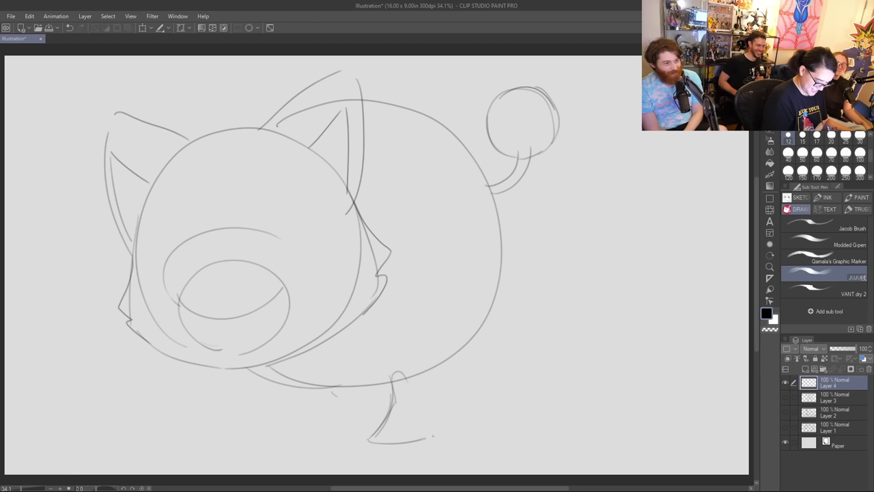
pyautogui.moveTo(412, 395); pyautogui.dragTo(422, 425)
pyautogui.moveTo(347, 409)
pyautogui.mouseDown()
pyautogui.moveTo(328, 433)
pyautogui.moveTo(355, 441)
pyautogui.mouseUp()
pyautogui.hotkey('ctrl', 'z')
pyautogui.moveTo(348, 401)
pyautogui.mouseDown()
pyautogui.moveTo(323, 438)
pyautogui.moveTo(362, 440)
pyautogui.mouseUp()
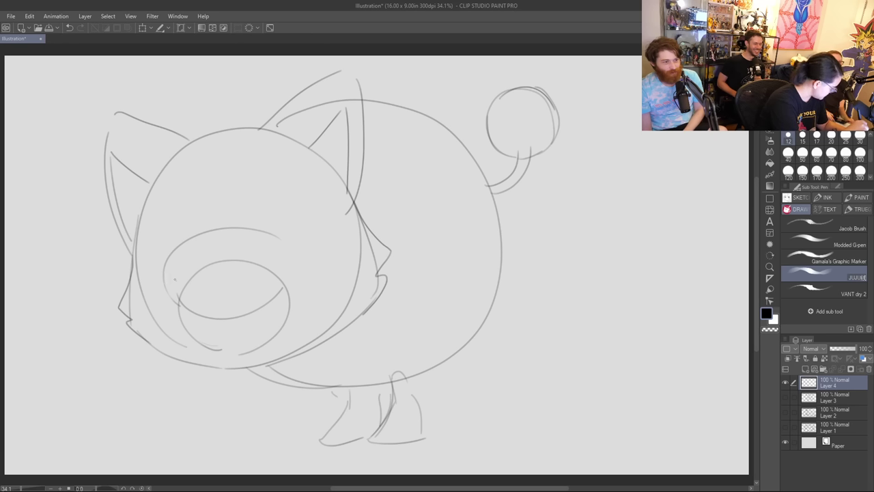
# Step: Draw a larger muzzle contour with rounded sides and a wavy lower edge along the chin
pyautogui.moveTo(171, 331)
pyautogui.mouseDown()
pyautogui.moveTo(173, 302)
pyautogui.moveTo(189, 277)
pyautogui.moveTo(287, 280)
pyautogui.moveTo(214, 373)
pyautogui.moveTo(239, 357)
pyautogui.moveTo(268, 367)
pyautogui.mouseUp()
pyautogui.moveTo(298, 289); pyautogui.dragTo(308, 340)
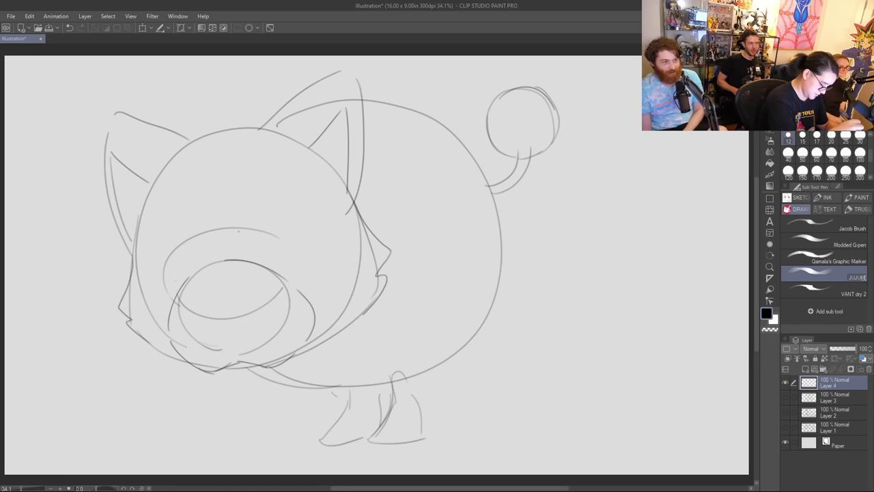
pyautogui.moveTo(262, 269)
pyautogui.mouseDown()
pyautogui.moveTo(306, 304)
pyautogui.moveTo(312, 345)
pyautogui.mouseUp()
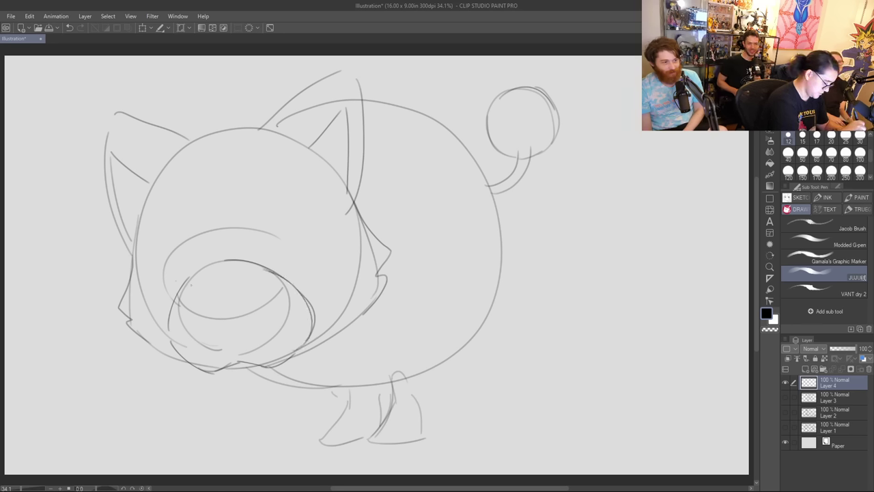
# Step: Sketch two round eyes resting on the upper edge of the muzzle, with short curved accents beside them
pyautogui.moveTo(172, 301)
pyautogui.mouseDown()
pyautogui.moveTo(160, 255)
pyautogui.moveTo(169, 248)
pyautogui.moveTo(189, 263)
pyautogui.moveTo(170, 255)
pyautogui.moveTo(191, 274)
pyautogui.moveTo(180, 291)
pyautogui.mouseUp()
pyautogui.hotkey('ctrl', 'z')
pyautogui.hotkey('ctrl', 'z')
pyautogui.moveTo(267, 237)
pyautogui.mouseDown()
pyautogui.moveTo(275, 270)
pyautogui.moveTo(272, 232)
pyautogui.moveTo(279, 274)
pyautogui.mouseUp()
pyautogui.hotkey('ctrl', 'z')
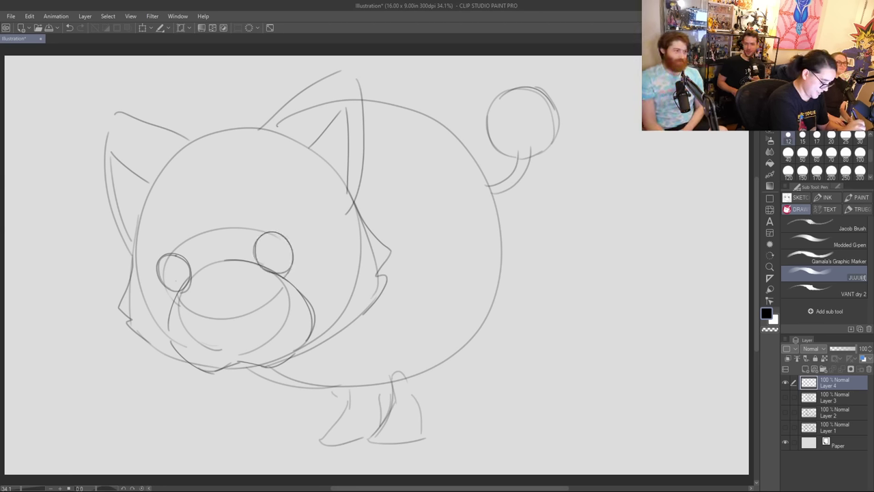
pyautogui.moveTo(182, 254); pyautogui.dragTo(194, 271)
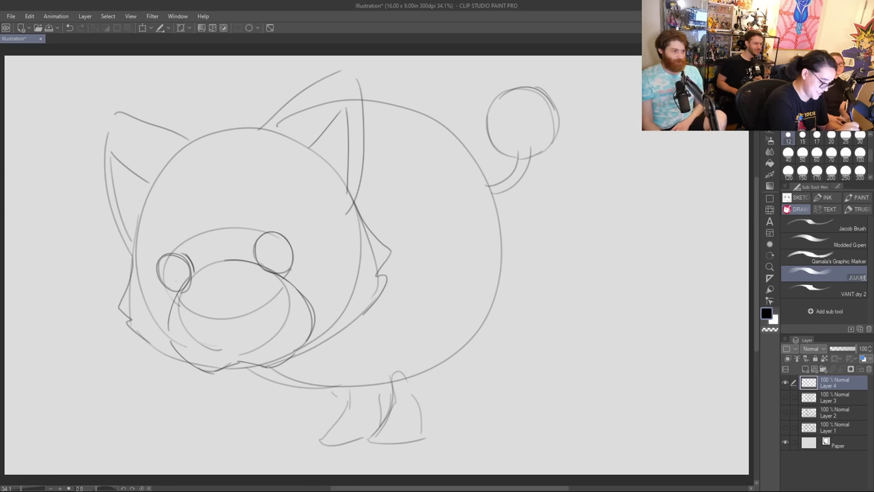
pyautogui.moveTo(250, 240)
pyautogui.mouseDown()
pyautogui.moveTo(250, 260)
pyautogui.moveTo(295, 272)
pyautogui.mouseUp()
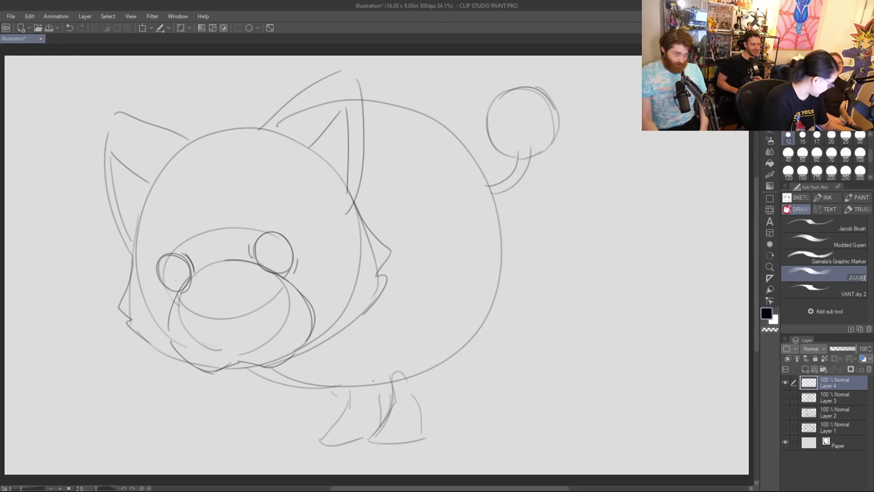
# Step: Add blocky toe shapes to both feet and refine the leg line beneath the belly
pyautogui.moveTo(375, 425)
pyautogui.mouseDown()
pyautogui.moveTo(412, 417)
pyautogui.moveTo(402, 434)
pyautogui.moveTo(408, 426)
pyautogui.moveTo(377, 443)
pyautogui.moveTo(412, 440)
pyautogui.mouseUp()
pyautogui.hotkey('ctrl', 'z')
pyautogui.hotkey('ctrl', 'z')
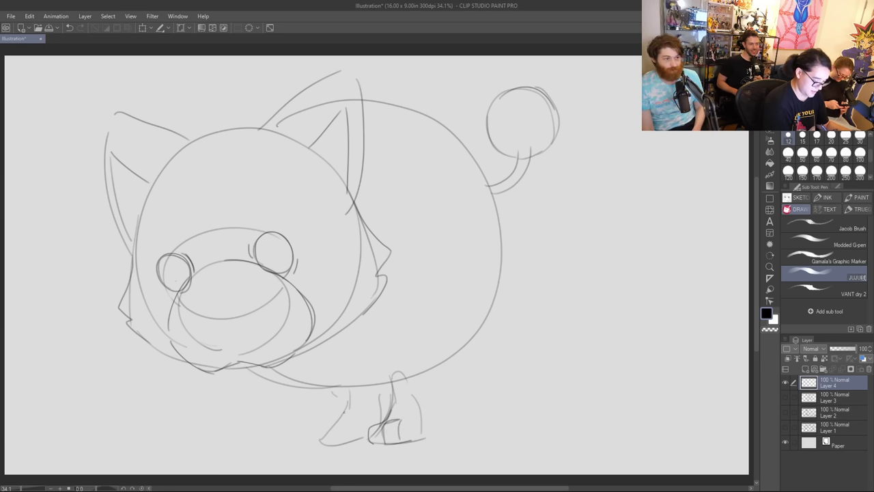
pyautogui.moveTo(319, 443)
pyautogui.mouseDown()
pyautogui.moveTo(366, 438)
pyautogui.moveTo(333, 441)
pyautogui.mouseUp()
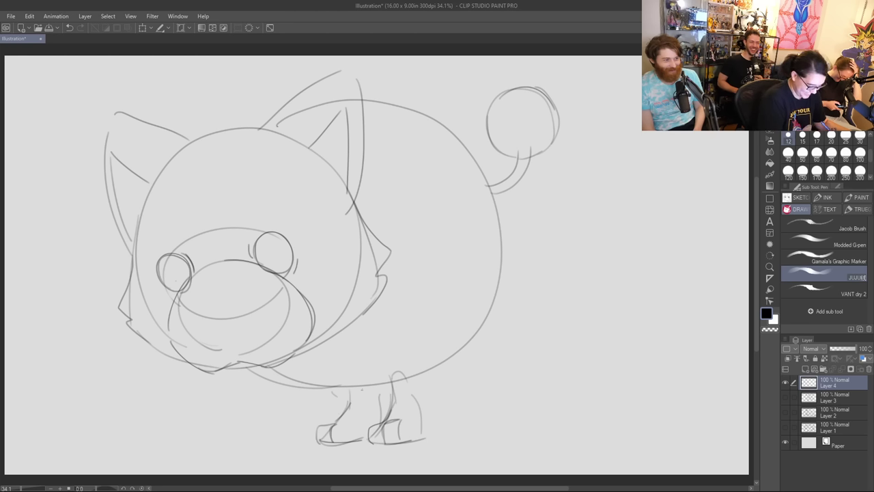
pyautogui.moveTo(376, 385)
pyautogui.mouseDown()
pyautogui.moveTo(373, 423)
pyautogui.moveTo(378, 403)
pyautogui.mouseUp()
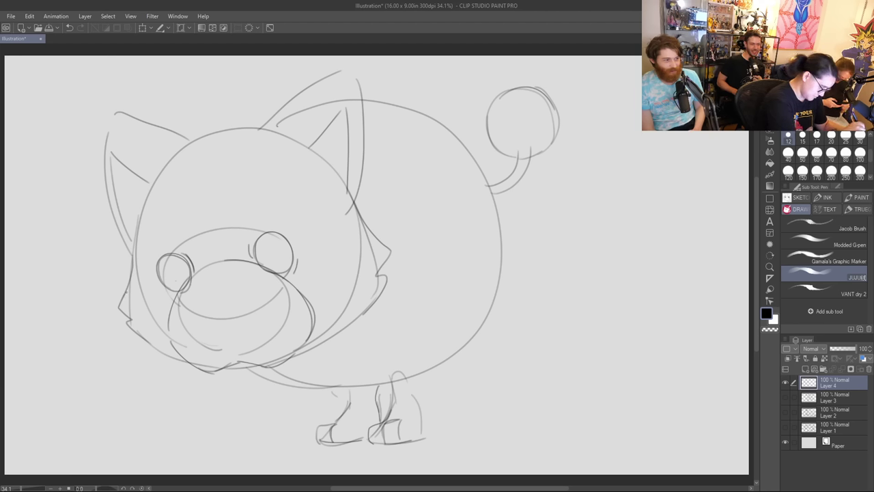
pyautogui.hotkey('ctrl', 'z')
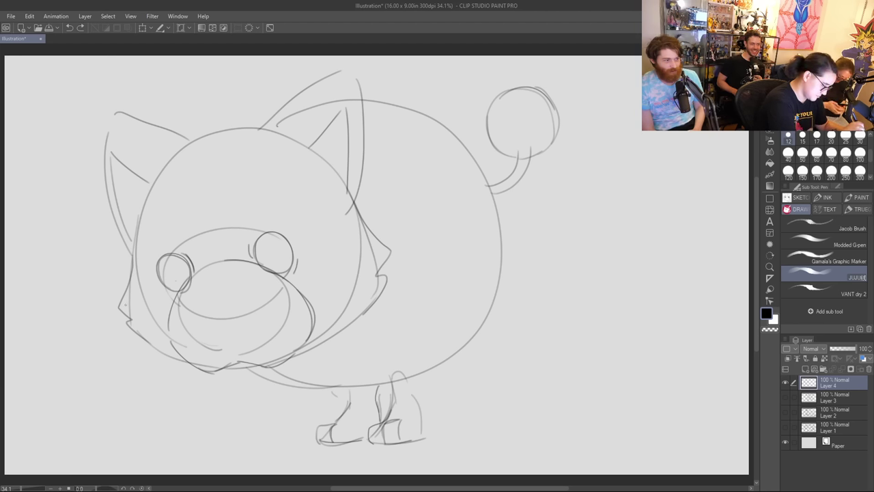
# Step: Draw inner fur strokes on both cheeks and arched mask contours around the eyes, meeting in a point between them
pyautogui.moveTo(122, 307)
pyautogui.mouseDown()
pyautogui.moveTo(150, 304)
pyautogui.moveTo(139, 281)
pyautogui.moveTo(157, 292)
pyautogui.moveTo(147, 247)
pyautogui.moveTo(204, 251)
pyautogui.mouseUp()
pyautogui.hotkey('ctrl', 'z')
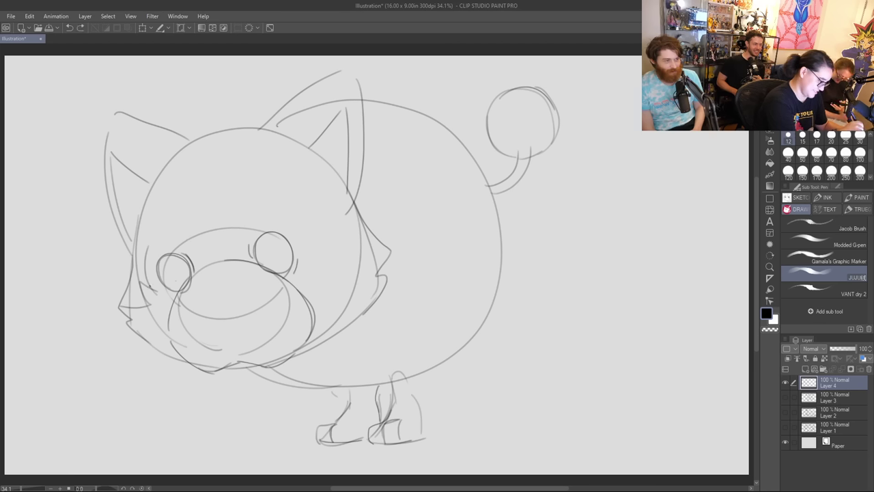
pyautogui.moveTo(147, 287)
pyautogui.mouseDown()
pyautogui.moveTo(169, 220)
pyautogui.moveTo(219, 256)
pyautogui.moveTo(264, 203)
pyautogui.moveTo(305, 232)
pyautogui.moveTo(307, 272)
pyautogui.moveTo(344, 249)
pyautogui.moveTo(338, 279)
pyautogui.moveTo(372, 271)
pyautogui.moveTo(348, 313)
pyautogui.moveTo(369, 312)
pyautogui.mouseUp()
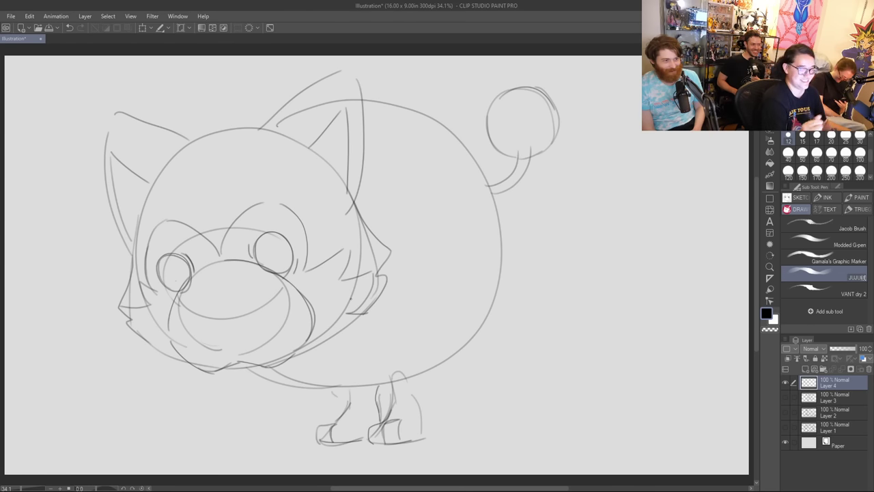
# Step: Erase the old muzzle and face construction lines inside the face with the Quick Lasso Eraser
pyautogui.press('e')
pyautogui.moveTo(273, 278)
pyautogui.mouseDown()
pyautogui.moveTo(299, 338)
pyautogui.moveTo(287, 356)
pyautogui.moveTo(186, 353)
pyautogui.moveTo(175, 307)
pyautogui.moveTo(231, 264)
pyautogui.mouseUp()
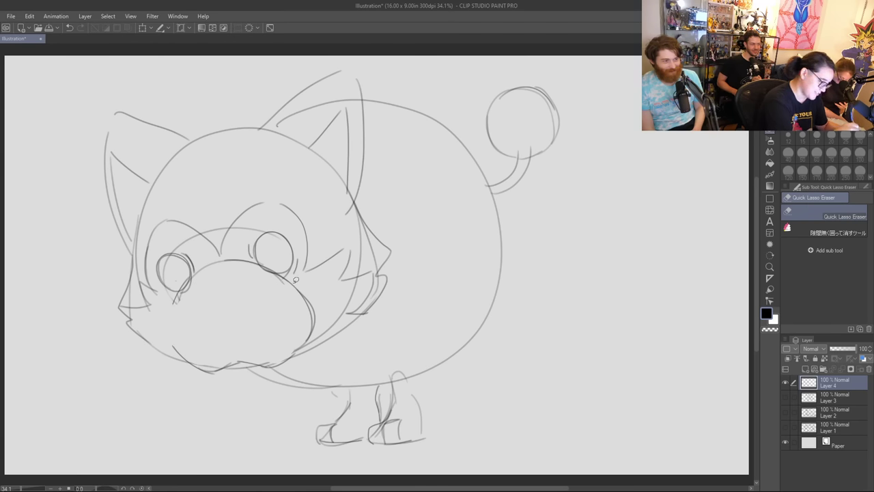
pyautogui.moveTo(295, 274)
pyautogui.mouseDown()
pyautogui.moveTo(310, 325)
pyautogui.moveTo(310, 277)
pyautogui.mouseUp()
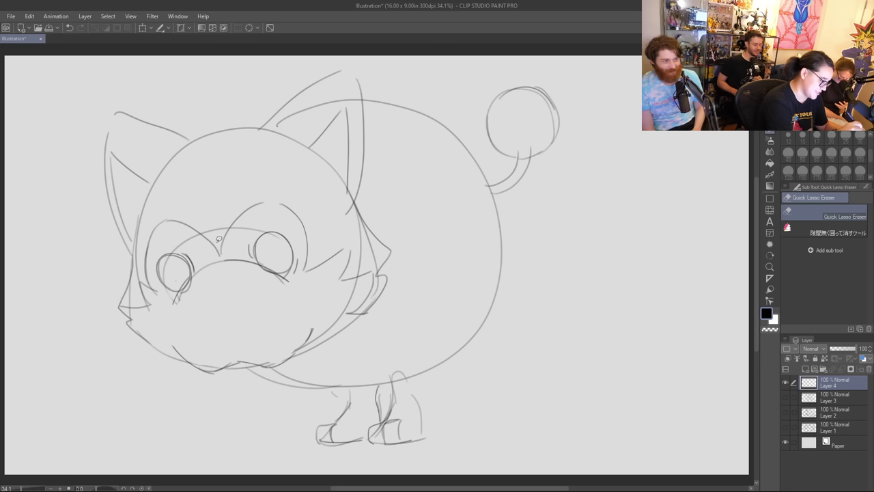
pyautogui.moveTo(224, 271)
pyautogui.mouseDown()
pyautogui.moveTo(189, 235)
pyautogui.moveTo(175, 246)
pyautogui.moveTo(230, 280)
pyautogui.moveTo(258, 211)
pyautogui.moveTo(236, 262)
pyautogui.mouseUp()
pyautogui.moveTo(205, 236)
pyautogui.mouseDown()
pyautogui.moveTo(195, 242)
pyautogui.moveTo(218, 260)
pyautogui.mouseUp()
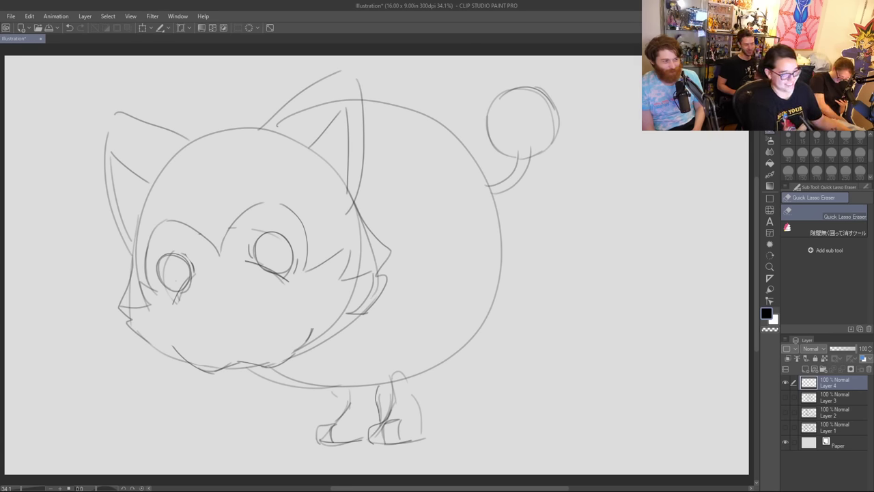
# Step: Set the JUJUBE pen to size 20 and go over the muzzle's upper curve with a dark line
pyautogui.press('p')
pyautogui.moveTo(195, 273); pyautogui.dragTo(253, 262)
pyautogui.hotkey('ctrl', 'z')
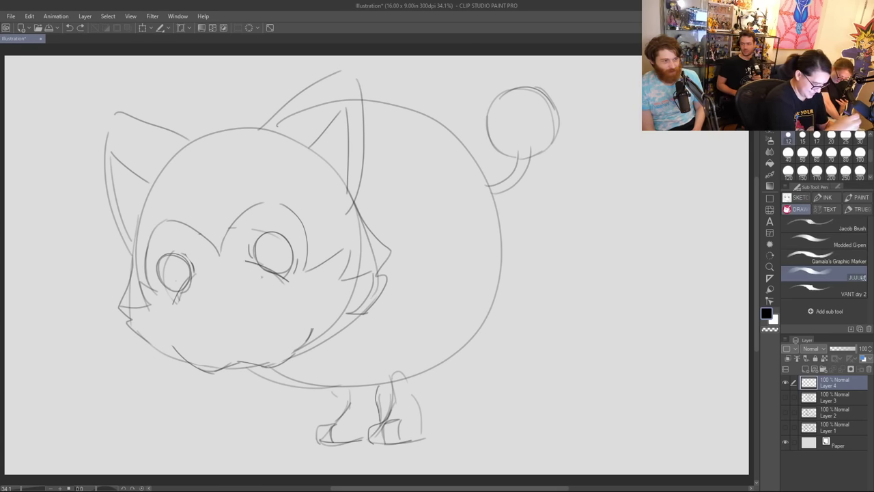
pyautogui.click(831, 139)
pyautogui.moveTo(175, 303)
pyautogui.mouseDown()
pyautogui.moveTo(227, 263)
pyautogui.moveTo(271, 270)
pyautogui.mouseUp()
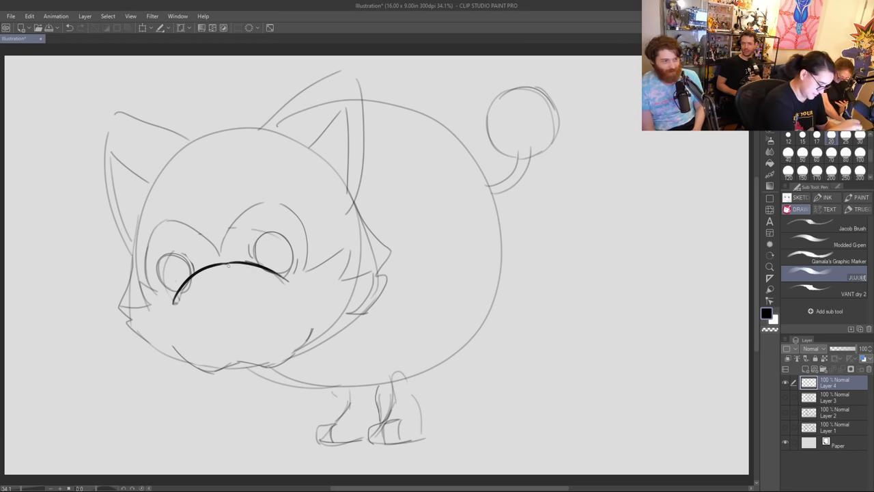
# Step: Ink both eyes with a dark outer circle, an inner iris ring and a small pupil dot
pyautogui.moveTo(181, 290)
pyautogui.mouseDown()
pyautogui.moveTo(162, 284)
pyautogui.moveTo(159, 264)
pyautogui.moveTo(175, 256)
pyautogui.moveTo(188, 266)
pyautogui.moveTo(190, 274)
pyautogui.moveTo(165, 282)
pyautogui.moveTo(172, 263)
pyautogui.moveTo(165, 270)
pyautogui.moveTo(183, 283)
pyautogui.mouseUp()
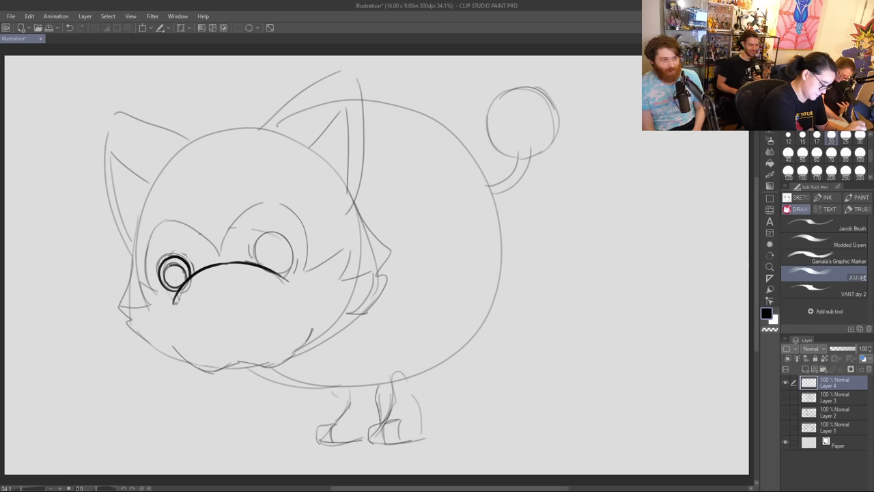
pyautogui.moveTo(175, 279); pyautogui.dragTo(175, 277)
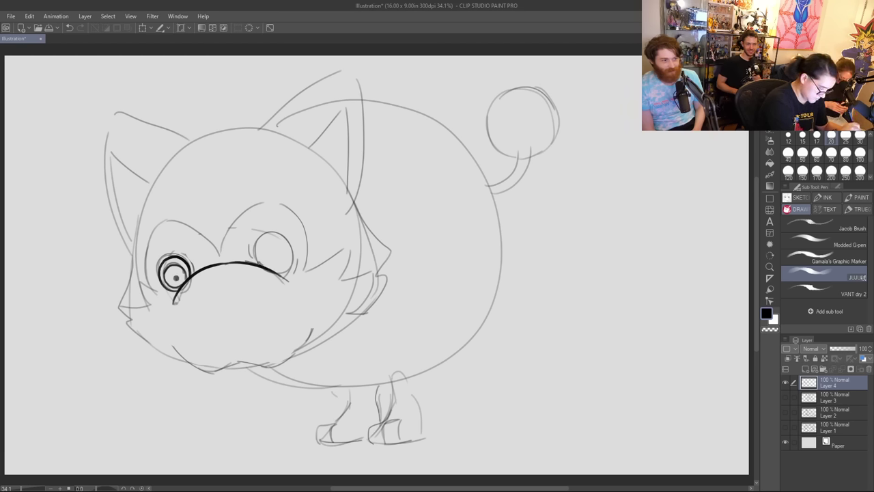
pyautogui.moveTo(256, 265)
pyautogui.mouseDown()
pyautogui.moveTo(271, 232)
pyautogui.moveTo(286, 242)
pyautogui.moveTo(292, 252)
pyautogui.moveTo(280, 269)
pyautogui.moveTo(260, 237)
pyautogui.moveTo(285, 242)
pyautogui.moveTo(292, 257)
pyautogui.moveTo(281, 270)
pyautogui.moveTo(263, 261)
pyautogui.moveTo(282, 252)
pyautogui.moveTo(278, 263)
pyautogui.moveTo(278, 245)
pyautogui.moveTo(275, 267)
pyautogui.moveTo(283, 247)
pyautogui.mouseUp()
pyautogui.hotkey('ctrl', 'z')
pyautogui.hotkey('ctrl', 'z')
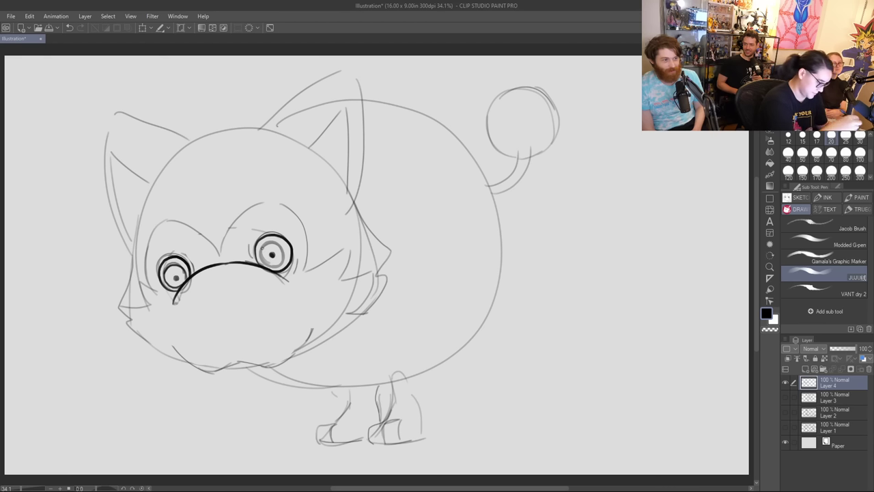
# Step: Ink the arched mask contours around the eyes and the jagged outer contours of both cheeks
pyautogui.moveTo(155, 292)
pyautogui.mouseDown()
pyautogui.moveTo(152, 230)
pyautogui.moveTo(218, 249)
pyautogui.moveTo(256, 202)
pyautogui.moveTo(306, 242)
pyautogui.moveTo(307, 277)
pyautogui.mouseUp()
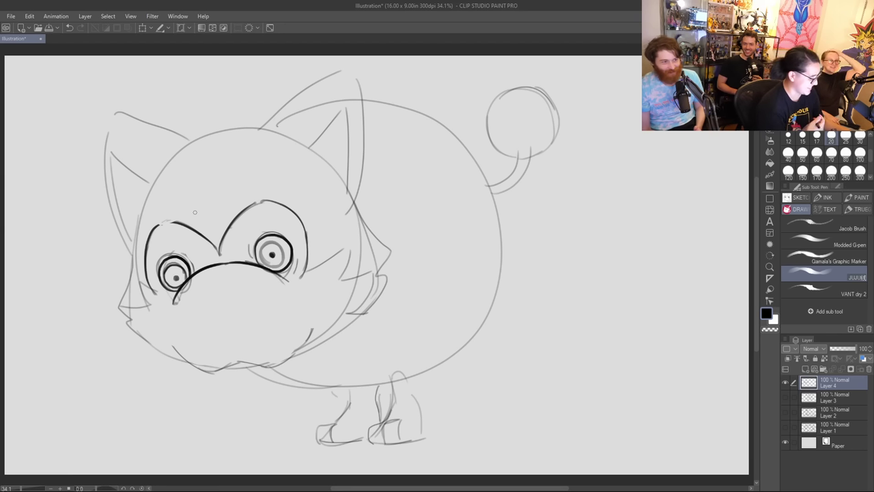
pyautogui.moveTo(182, 301); pyautogui.dragTo(178, 298)
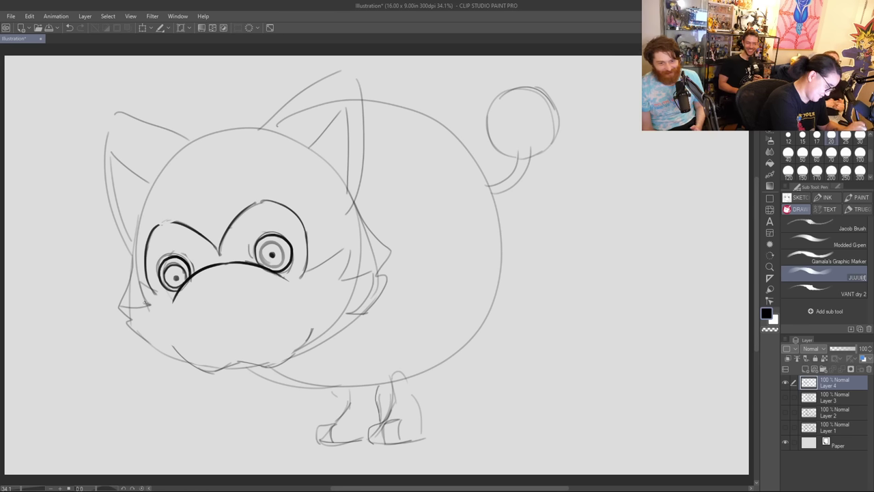
pyautogui.moveTo(146, 303)
pyautogui.mouseDown()
pyautogui.moveTo(136, 283)
pyautogui.moveTo(153, 293)
pyautogui.moveTo(120, 309)
pyautogui.moveTo(188, 357)
pyautogui.mouseUp()
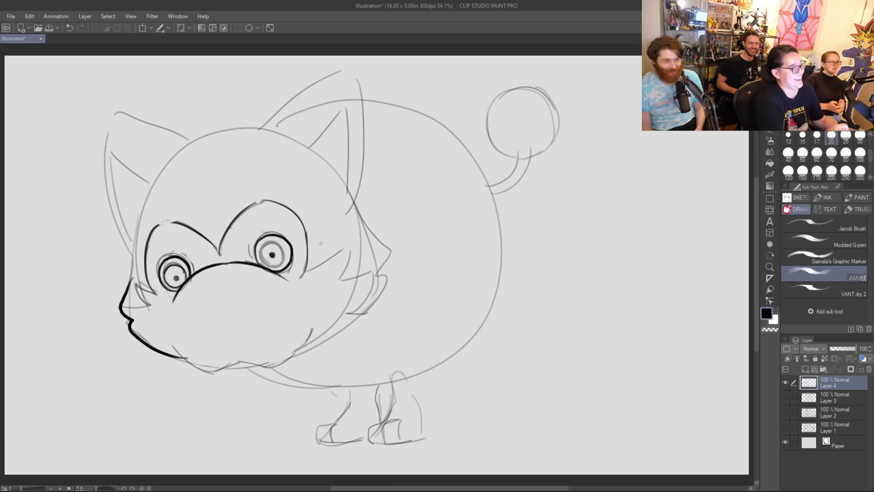
pyautogui.moveTo(295, 356)
pyautogui.mouseDown()
pyautogui.moveTo(371, 304)
pyautogui.moveTo(386, 282)
pyautogui.moveTo(378, 274)
pyautogui.moveTo(386, 244)
pyautogui.mouseUp()
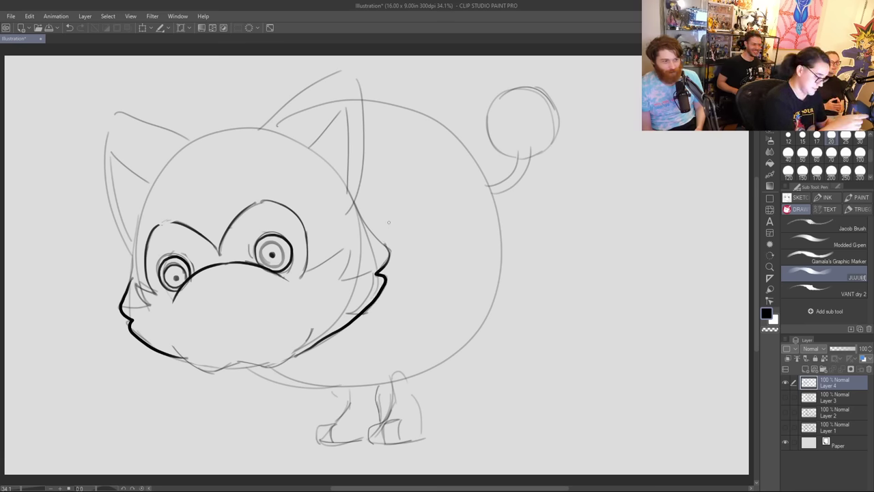
# Step: Erase the inked left eye with the Quick Lasso Eraser, keeping the muzzle curve
pyautogui.press('m')
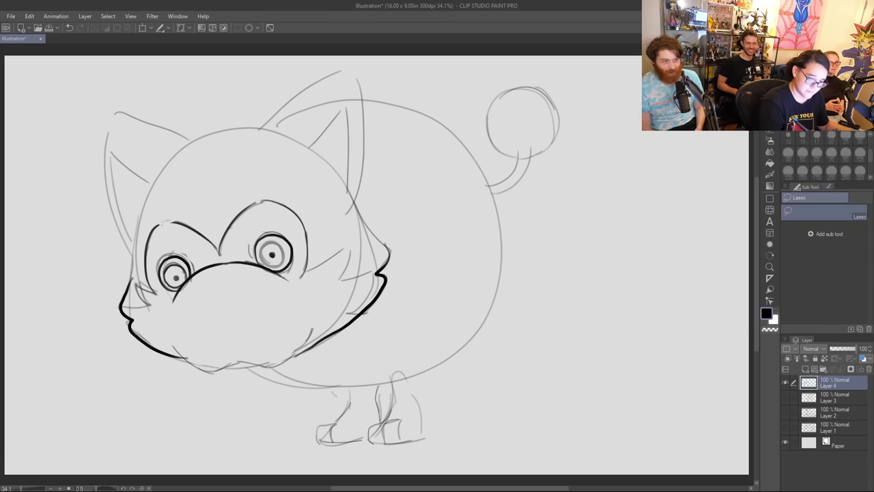
pyautogui.moveTo(192, 271)
pyautogui.mouseDown()
pyautogui.moveTo(182, 287)
pyautogui.moveTo(169, 258)
pyautogui.moveTo(190, 268)
pyautogui.mouseUp()
pyautogui.hotkey('ctrl', 'd')
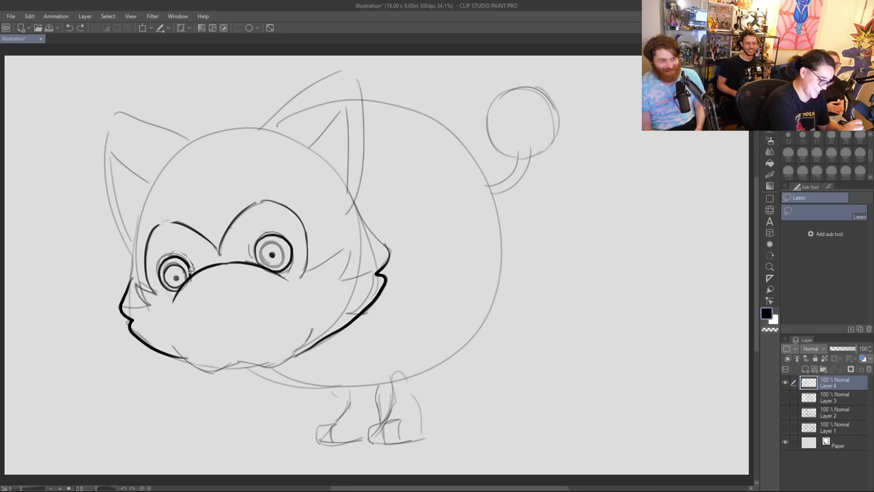
pyautogui.click(769, 130)
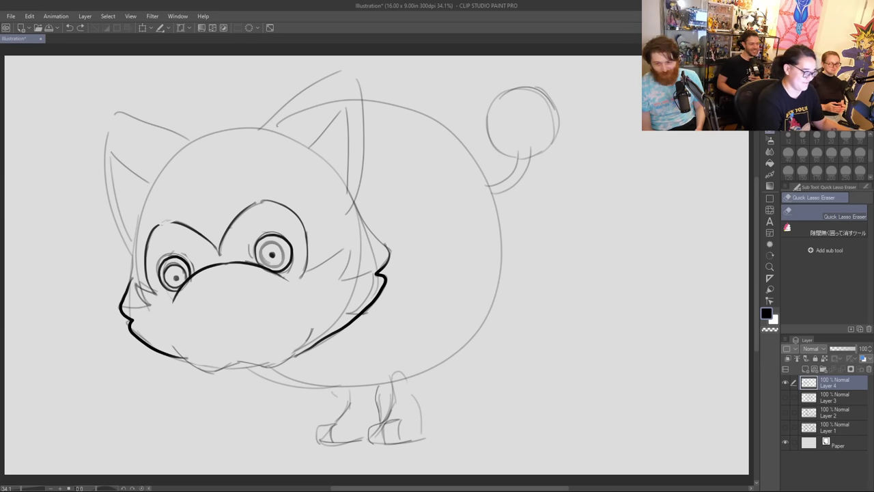
pyautogui.moveTo(175, 295)
pyautogui.mouseDown()
pyautogui.moveTo(203, 259)
pyautogui.moveTo(172, 300)
pyautogui.mouseUp()
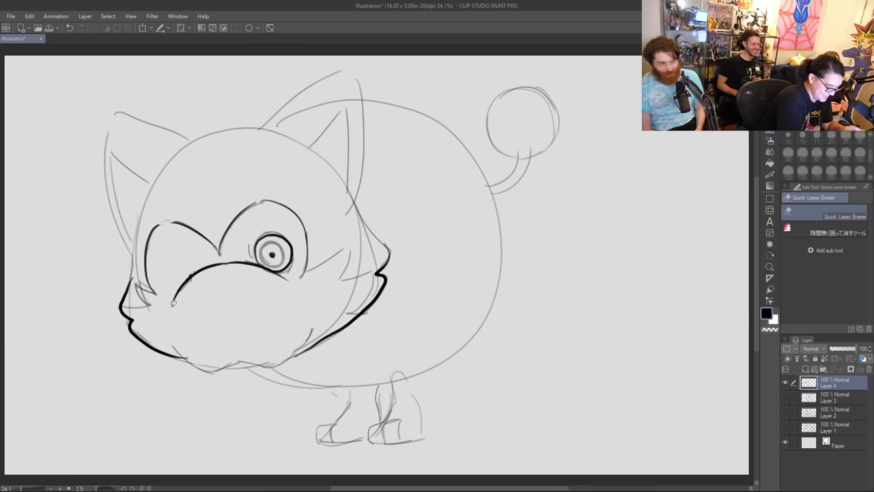
# Step: Redraw the left eye as a light circle behind the muzzle curve and clear the iris and pupil from the right eye
pyautogui.press('p')
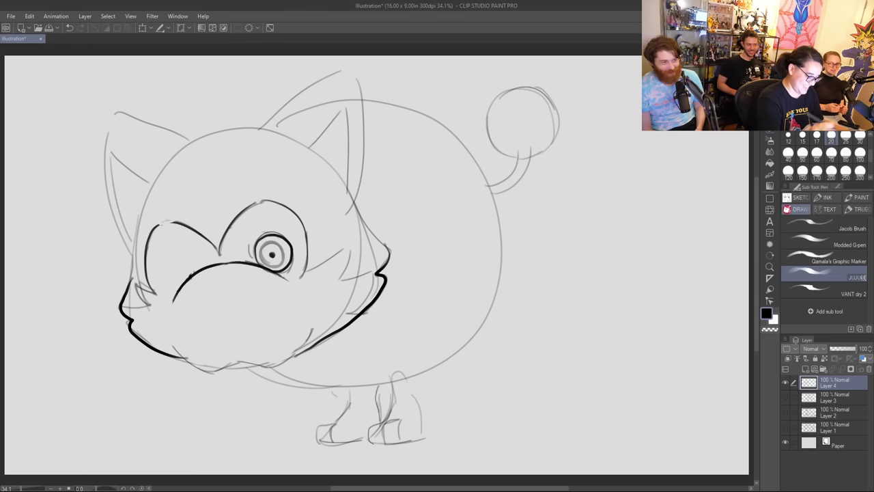
pyautogui.moveTo(174, 289)
pyautogui.mouseDown()
pyautogui.moveTo(157, 269)
pyautogui.moveTo(195, 269)
pyautogui.moveTo(196, 277)
pyautogui.moveTo(171, 255)
pyautogui.moveTo(193, 268)
pyautogui.mouseUp()
pyautogui.hotkey('ctrl', 'z')
pyautogui.hotkey('ctrl', 'z')
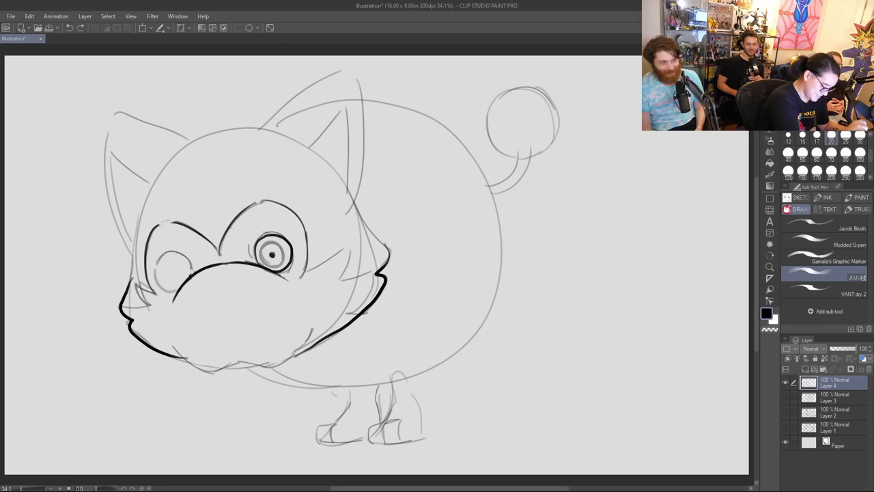
pyautogui.moveTo(262, 248)
pyautogui.mouseDown()
pyautogui.moveTo(271, 252)
pyautogui.moveTo(262, 260)
pyautogui.moveTo(278, 251)
pyautogui.mouseUp()
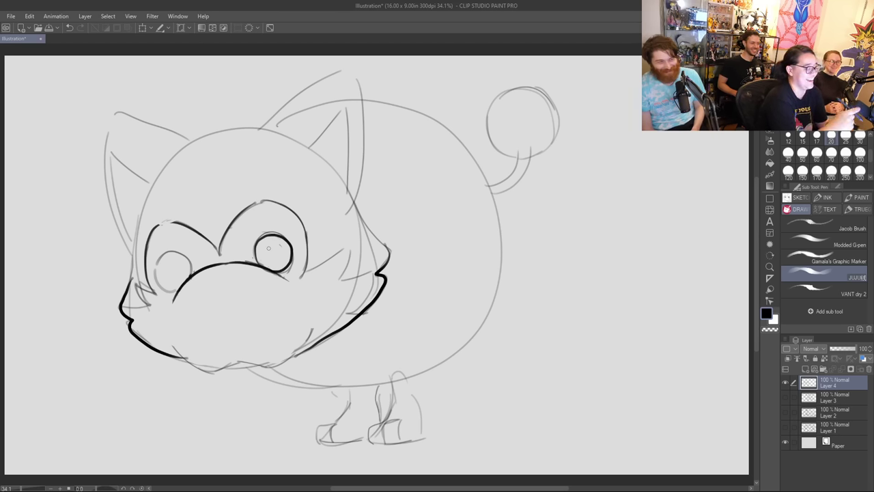
# Step: Draw a new iris ring and pupil dot in each eye, shifted toward the body side
pyautogui.moveTo(179, 252)
pyautogui.mouseDown()
pyautogui.moveTo(178, 288)
pyautogui.moveTo(168, 281)
pyautogui.moveTo(183, 283)
pyautogui.moveTo(185, 258)
pyautogui.mouseUp()
pyautogui.hotkey('ctrl', 'z')
pyautogui.hotkey('ctrl', 'z')
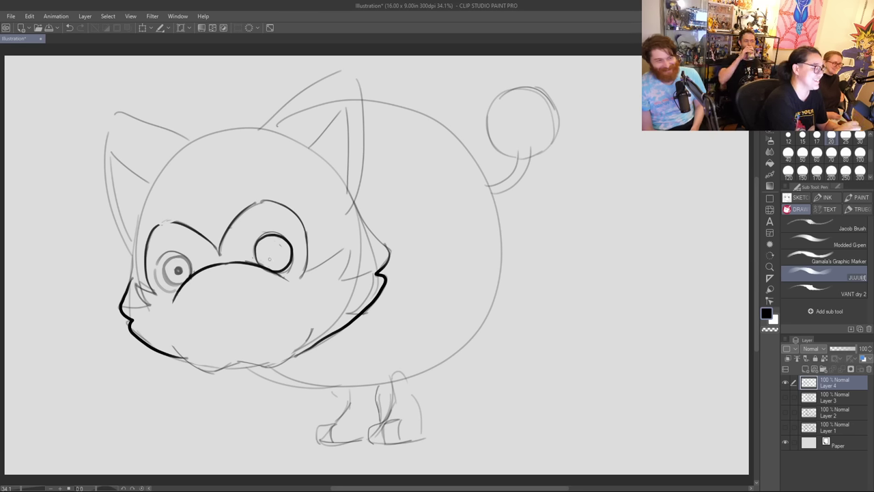
pyautogui.hotkey('ctrl', 'z')
pyautogui.moveTo(293, 260)
pyautogui.mouseDown()
pyautogui.moveTo(281, 271)
pyautogui.moveTo(268, 242)
pyautogui.moveTo(292, 247)
pyautogui.moveTo(265, 262)
pyautogui.mouseUp()
pyautogui.moveTo(279, 257); pyautogui.dragTo(278, 253)
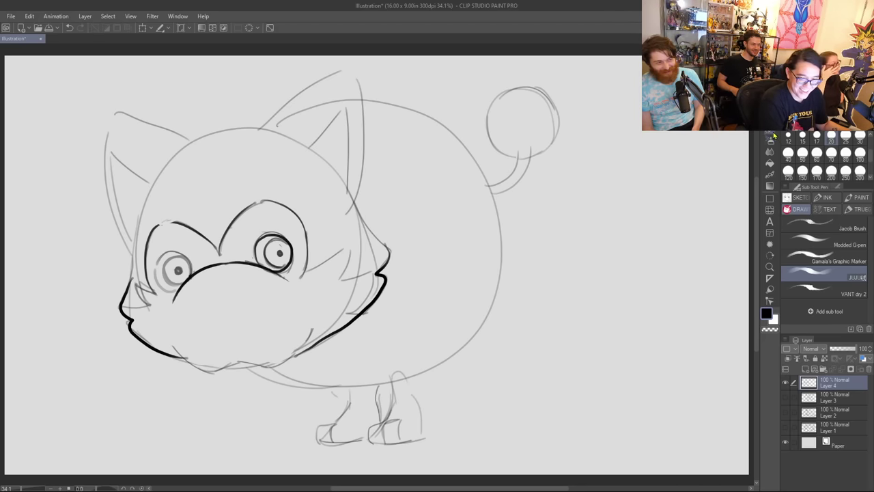
# Step: Erase the leftover head and body sketch lines crossing the bases of both ears
pyautogui.press('e')
pyautogui.moveTo(157, 184); pyautogui.dragTo(181, 150)
pyautogui.moveTo(296, 117)
pyautogui.mouseDown()
pyautogui.moveTo(342, 102)
pyautogui.moveTo(282, 148)
pyautogui.moveTo(276, 126)
pyautogui.mouseUp()
pyautogui.hotkey('ctrl', 'z')
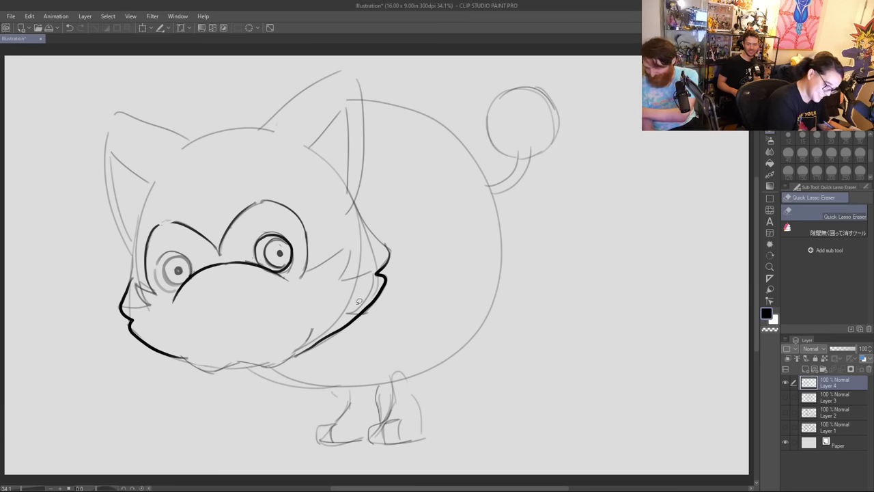
# Step: Ink the lower jaw contour from cheek to cheek, with a small notch at the chin
pyautogui.press('p')
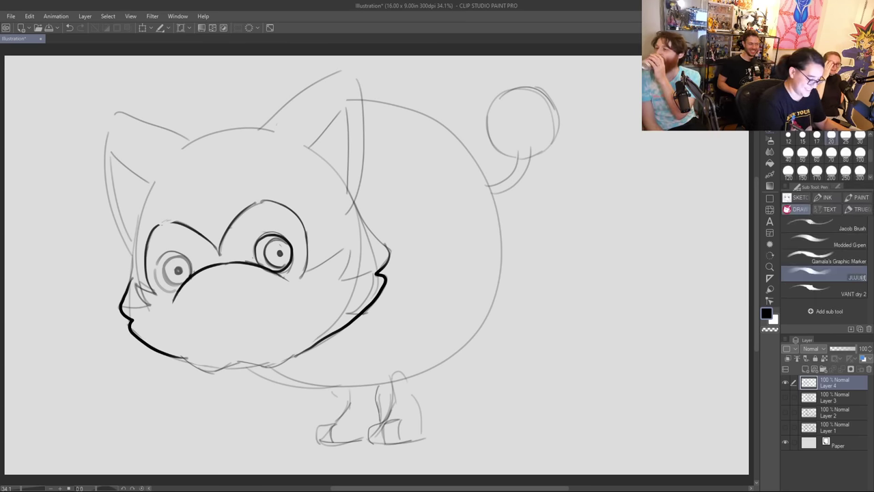
pyautogui.moveTo(164, 353)
pyautogui.mouseDown()
pyautogui.moveTo(209, 370)
pyautogui.moveTo(230, 359)
pyautogui.moveTo(272, 365)
pyautogui.moveTo(330, 339)
pyautogui.mouseUp()
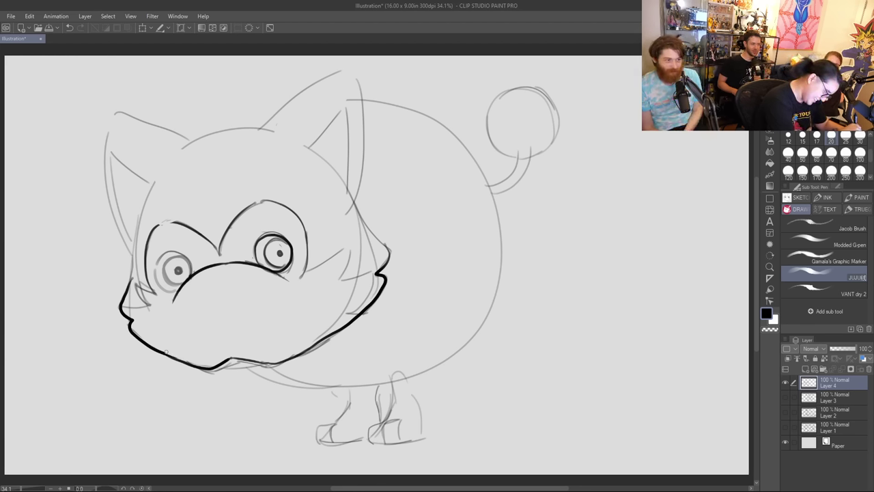
# Step: Try to ink a lower lip beneath the notch in the jaw line
pyautogui.moveTo(205, 373); pyautogui.dragTo(254, 362)
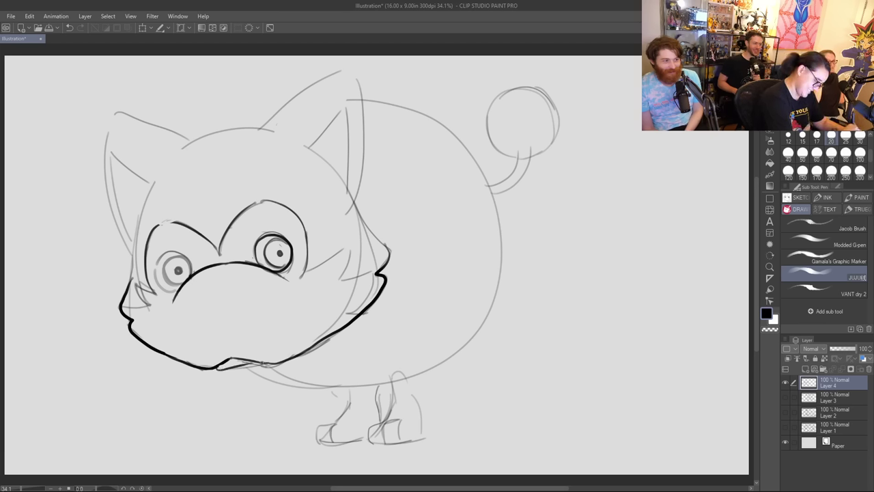
pyautogui.hotkey('ctrl', 'z')
pyautogui.hotkey('ctrl', 'z')
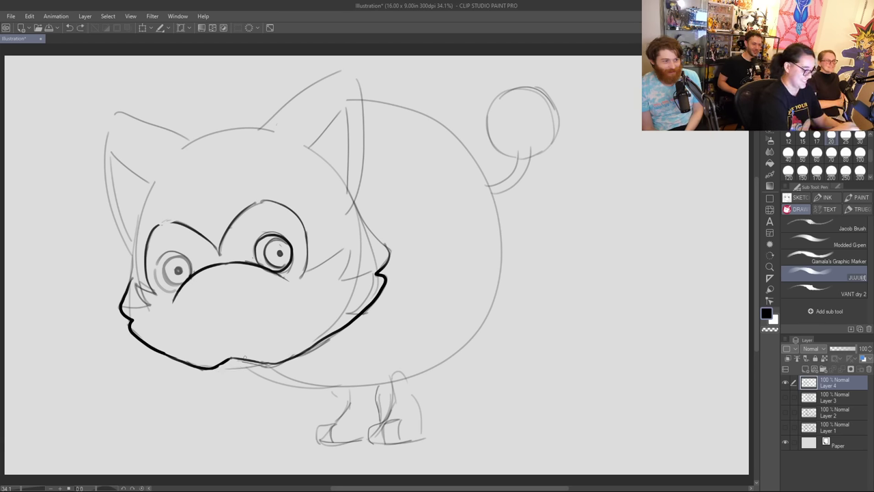
pyautogui.moveTo(213, 369); pyautogui.dragTo(267, 362)
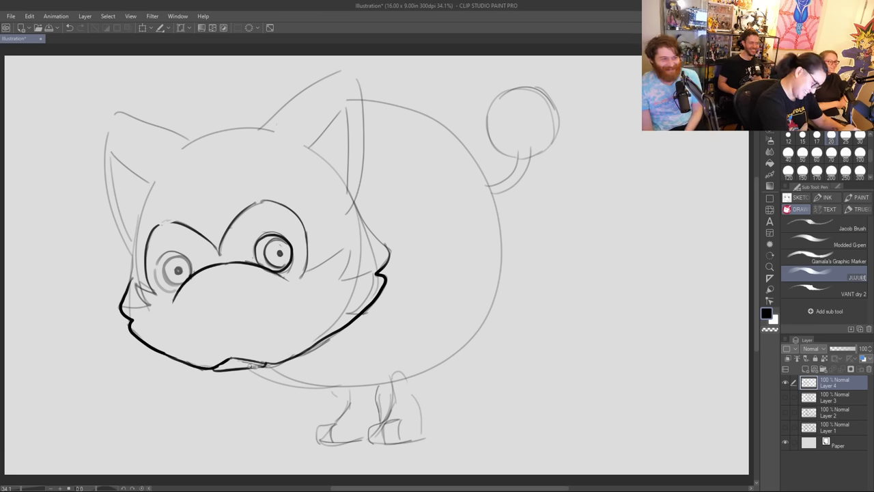
pyautogui.hotkey('ctrl', 'z')
pyautogui.hotkey('ctrl', 'z')
pyautogui.hotkey('ctrl', 'z')
pyautogui.hotkey('ctrl', 'z')
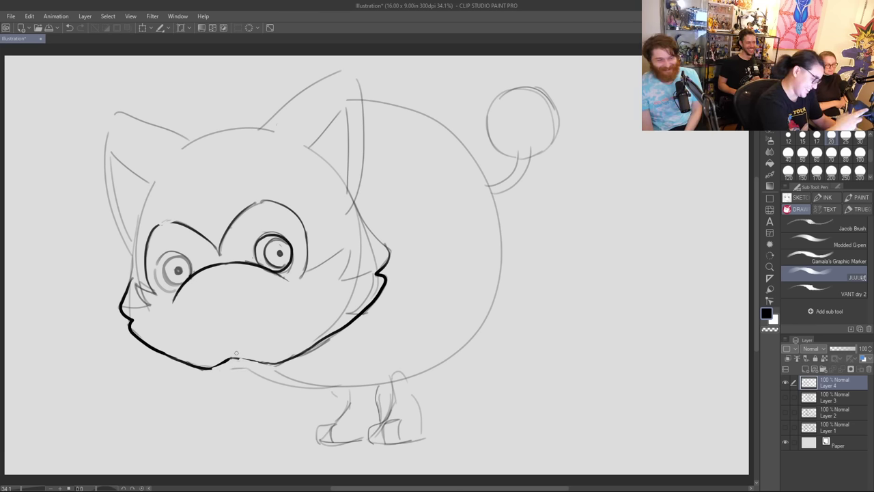
# Step: Redraw the chin line with a thin lower lip and ink the belly's underside back to the legs
pyautogui.moveTo(209, 369); pyautogui.dragTo(287, 351)
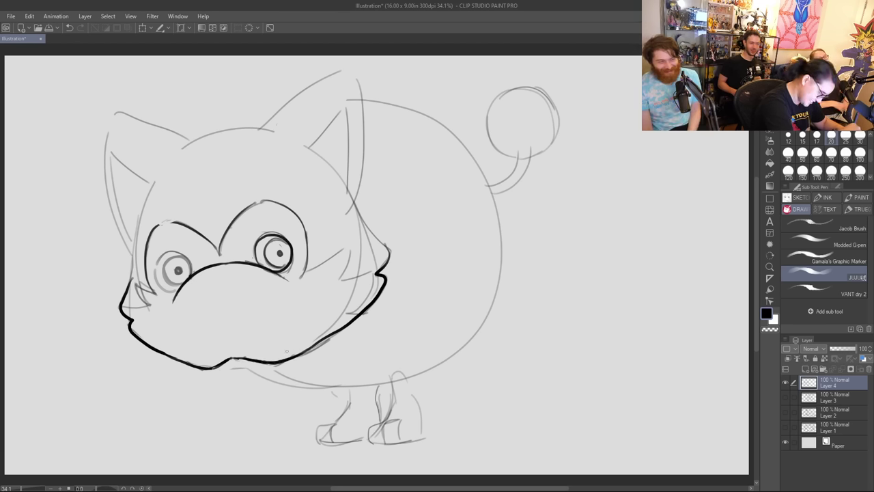
pyautogui.moveTo(221, 367)
pyautogui.mouseDown()
pyautogui.moveTo(262, 362)
pyautogui.moveTo(241, 367)
pyautogui.moveTo(257, 363)
pyautogui.moveTo(326, 390)
pyautogui.mouseUp()
pyautogui.hotkey('ctrl', 'z')
pyautogui.hotkey('ctrl', 'z')
pyautogui.hotkey('ctrl', 'z')
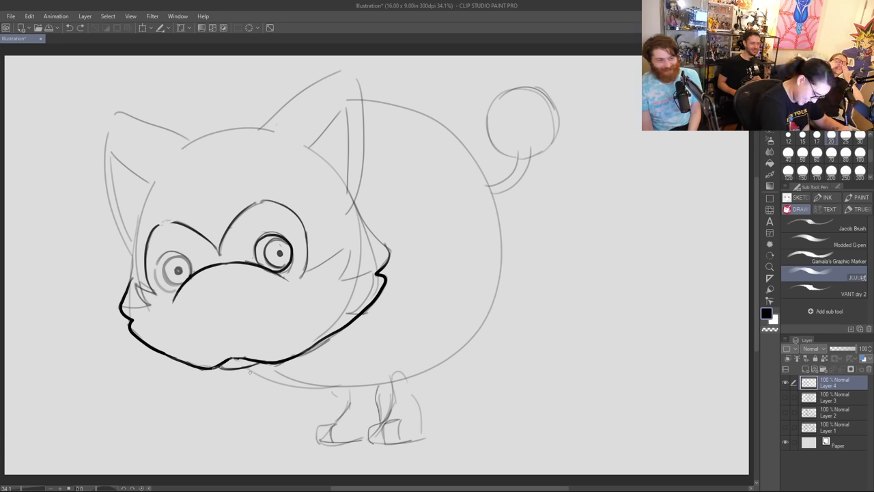
pyautogui.moveTo(246, 367)
pyautogui.mouseDown()
pyautogui.moveTo(385, 384)
pyautogui.moveTo(348, 392)
pyautogui.moveTo(387, 382)
pyautogui.mouseUp()
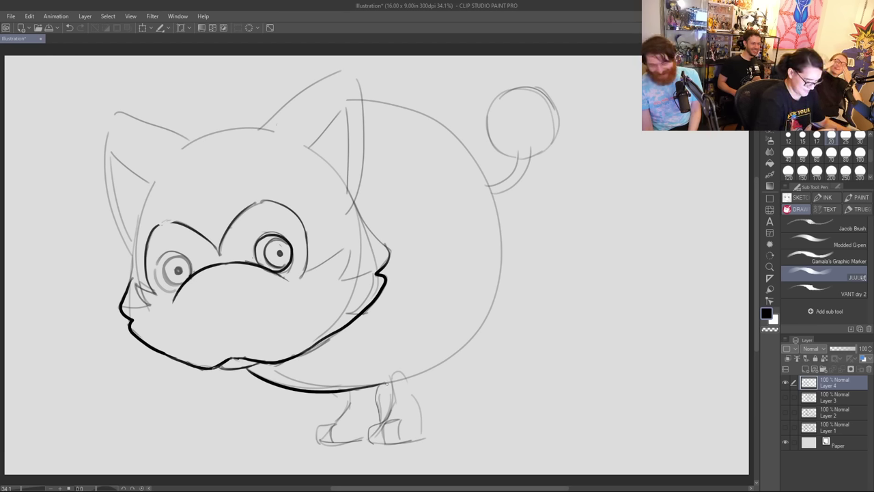
# Step: Ink the near leg as a thumb-like shape with a flat foot and curved toe lines
pyautogui.moveTo(364, 440)
pyautogui.mouseDown()
pyautogui.moveTo(392, 404)
pyautogui.moveTo(393, 371)
pyautogui.moveTo(405, 374)
pyautogui.moveTo(420, 439)
pyautogui.mouseUp()
pyautogui.moveTo(366, 443)
pyautogui.mouseDown()
pyautogui.moveTo(390, 441)
pyautogui.moveTo(400, 420)
pyautogui.moveTo(410, 437)
pyautogui.moveTo(403, 441)
pyautogui.mouseUp()
pyautogui.moveTo(383, 441); pyautogui.dragTo(414, 440)
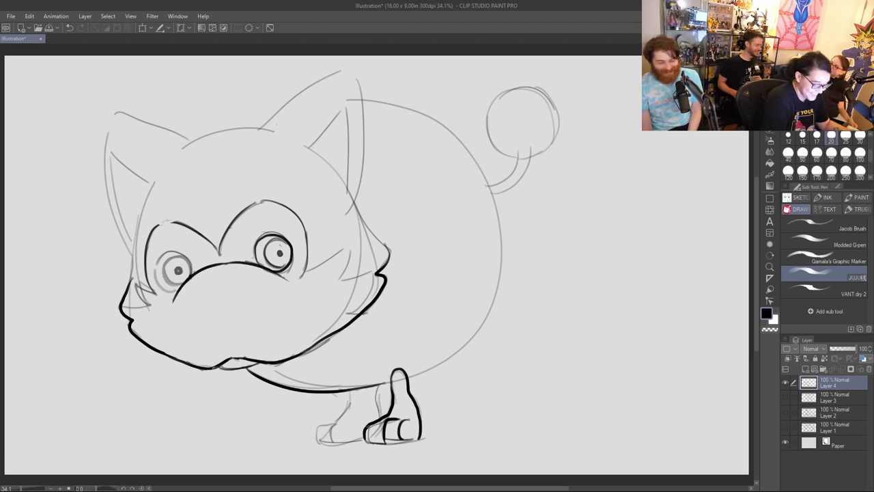
# Step: Ink the far leg and its foot, and refine the near foot's upper contour and toe lines
pyautogui.moveTo(351, 390); pyautogui.dragTo(332, 441)
pyautogui.hotkey('ctrl', 'z')
pyautogui.moveTo(351, 391)
pyautogui.mouseDown()
pyautogui.moveTo(332, 439)
pyautogui.moveTo(358, 439)
pyautogui.moveTo(322, 426)
pyautogui.moveTo(335, 444)
pyautogui.mouseUp()
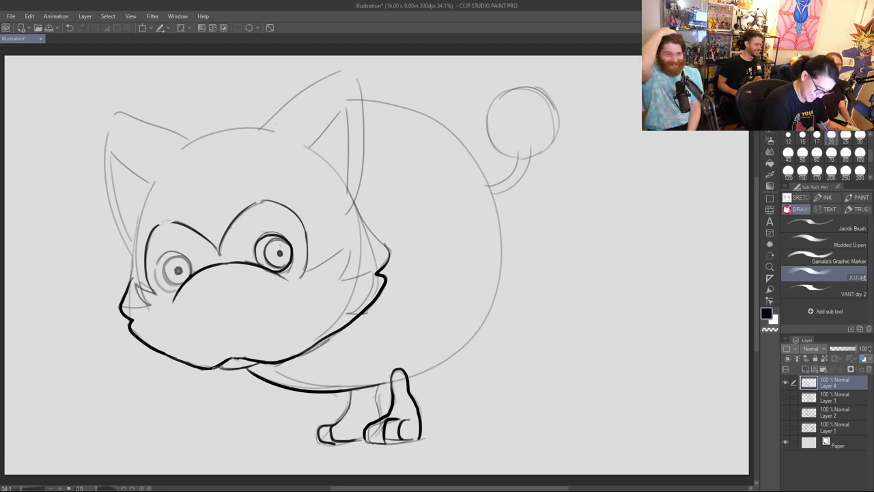
pyautogui.moveTo(374, 383); pyautogui.dragTo(381, 418)
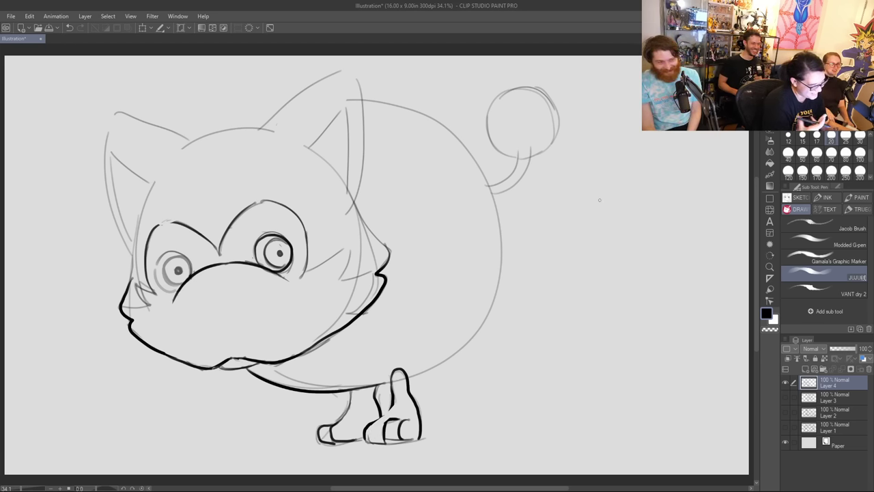
pyautogui.moveTo(373, 421); pyautogui.dragTo(389, 408)
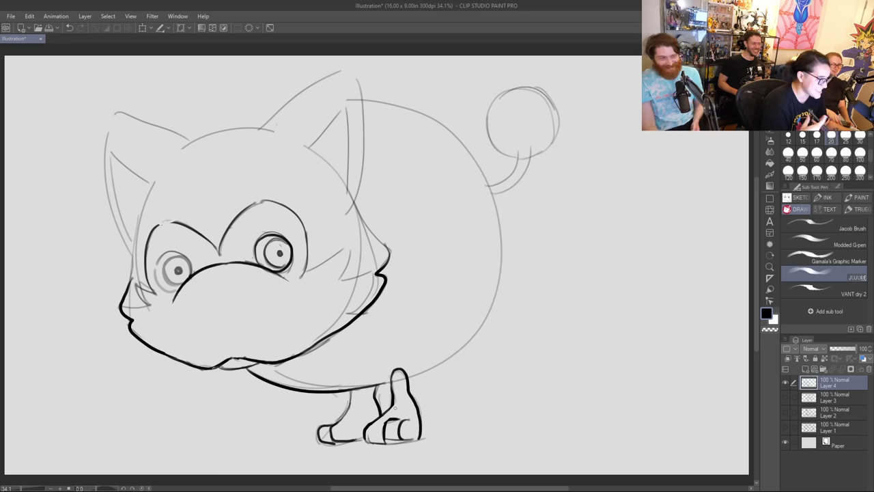
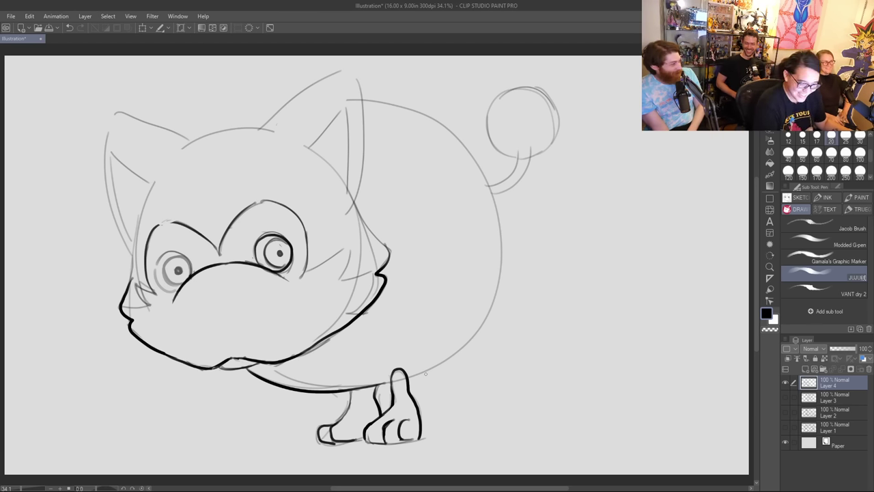
# Step: Ink the tail's ball with a scalloped outline and trace the curved tail joining it to the body
pyautogui.moveTo(519, 158)
pyautogui.mouseDown()
pyautogui.moveTo(490, 141)
pyautogui.moveTo(487, 119)
pyautogui.moveTo(490, 103)
pyautogui.moveTo(521, 85)
pyautogui.moveTo(540, 89)
pyautogui.moveTo(556, 117)
pyautogui.moveTo(549, 148)
pyautogui.moveTo(515, 159)
pyautogui.mouseUp()
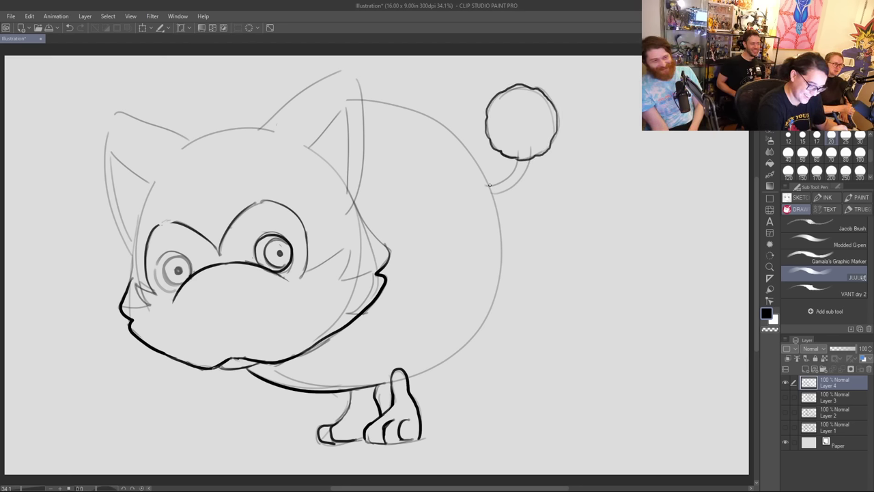
pyautogui.moveTo(490, 185); pyautogui.dragTo(519, 160)
pyautogui.hotkey('ctrl', 'z')
pyautogui.hotkey('ctrl', 'z')
pyautogui.moveTo(487, 186)
pyautogui.mouseDown()
pyautogui.moveTo(524, 163)
pyautogui.moveTo(487, 193)
pyautogui.mouseUp()
pyautogui.hotkey('ctrl', 'z')
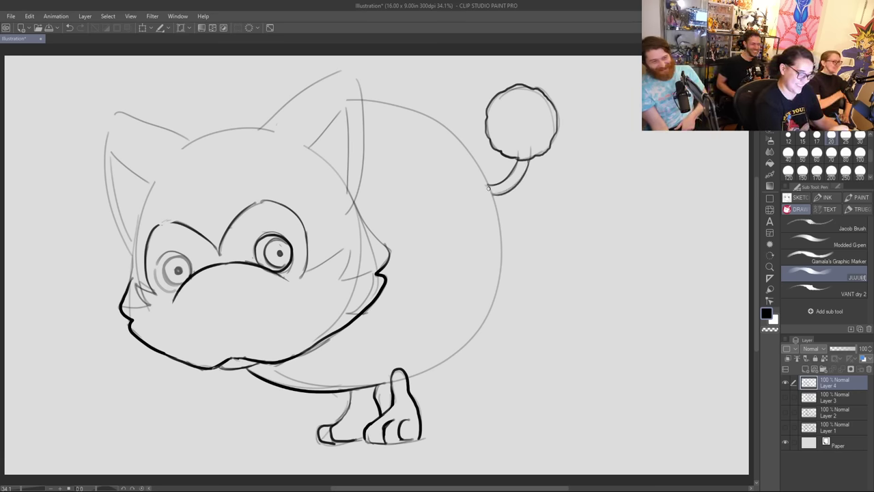
# Step: Erase the head-circle sketch line running through the cheek on the body side with the Quick Lasso Eraser
pyautogui.click(770, 134)
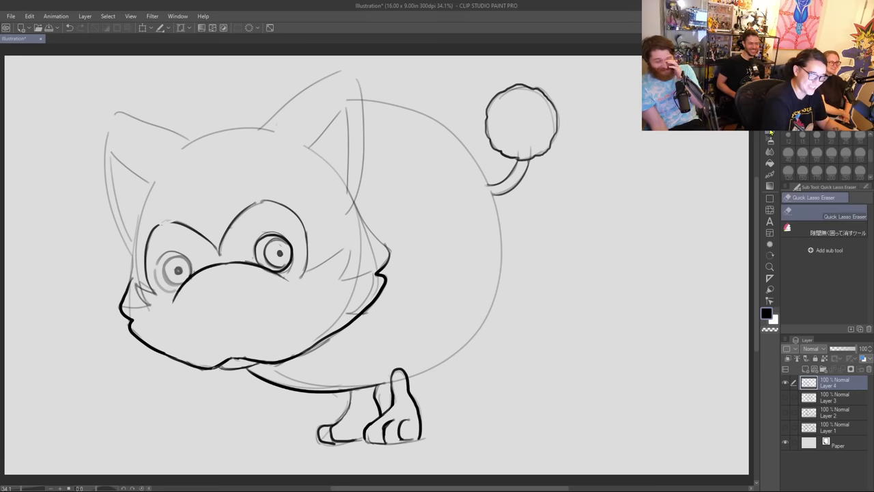
pyautogui.moveTo(354, 289)
pyautogui.mouseDown()
pyautogui.moveTo(350, 280)
pyautogui.moveTo(319, 336)
pyautogui.mouseUp()
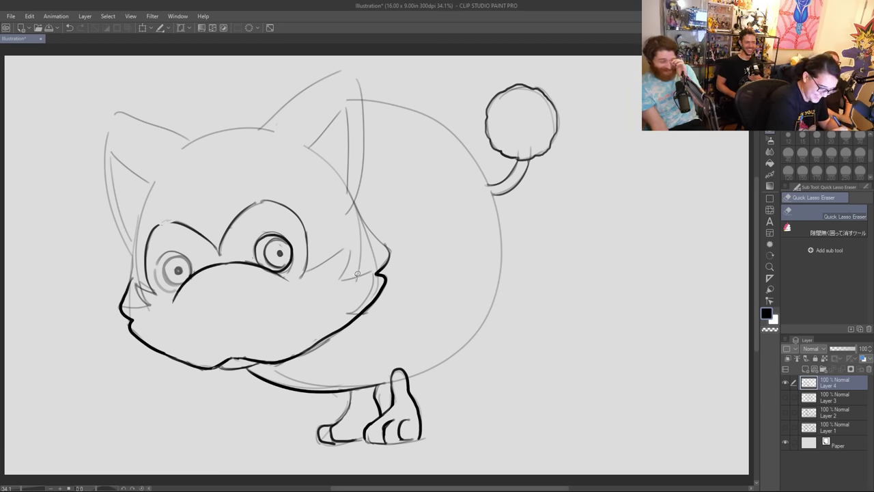
pyautogui.moveTo(353, 276)
pyautogui.mouseDown()
pyautogui.moveTo(375, 247)
pyautogui.moveTo(351, 202)
pyautogui.moveTo(376, 292)
pyautogui.mouseUp()
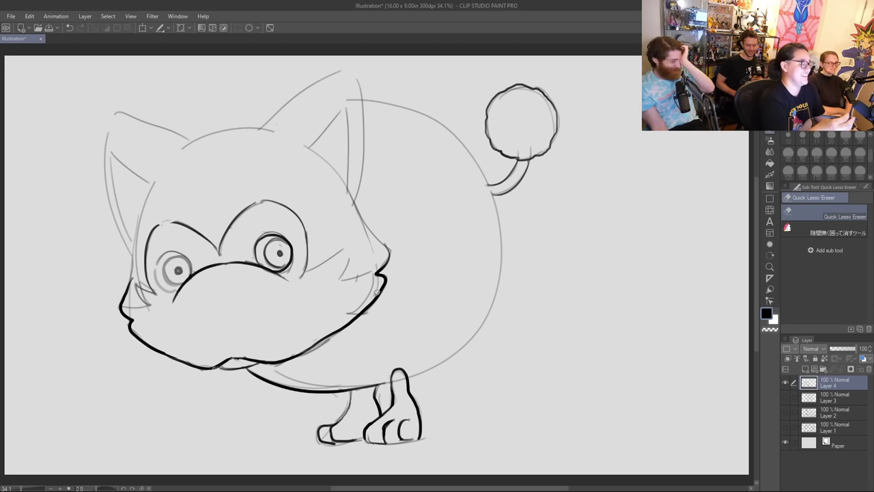
# Step: Clear stray sketch lines from the cheek farthest from the body and ink its pointed fur tufts
pyautogui.moveTo(155, 305)
pyautogui.mouseDown()
pyautogui.moveTo(138, 267)
pyautogui.moveTo(146, 231)
pyautogui.mouseUp()
pyautogui.hotkey('ctrl', 'z')
pyautogui.moveTo(155, 289)
pyautogui.mouseDown()
pyautogui.moveTo(140, 282)
pyautogui.moveTo(145, 244)
pyautogui.moveTo(145, 276)
pyautogui.moveTo(131, 292)
pyautogui.moveTo(137, 267)
pyautogui.mouseUp()
pyautogui.moveTo(136, 315)
pyautogui.mouseDown()
pyautogui.moveTo(151, 307)
pyautogui.moveTo(134, 285)
pyautogui.mouseUp()
pyautogui.press('p')
pyautogui.moveTo(135, 284); pyautogui.dragTo(157, 296)
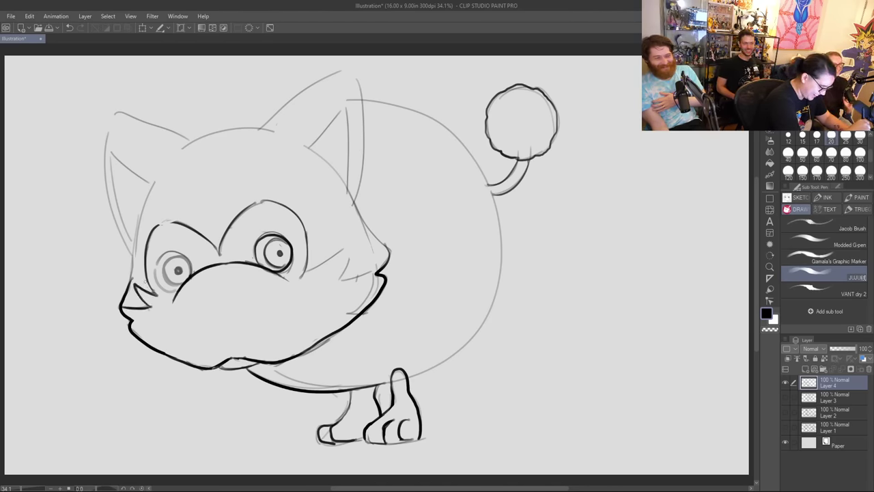
# Step: Ink the zigzag fur edge across the body-side cheek and erase the leftover sketch lines around it
pyautogui.moveTo(300, 277)
pyautogui.mouseDown()
pyautogui.moveTo(343, 250)
pyautogui.moveTo(333, 282)
pyautogui.moveTo(374, 266)
pyautogui.moveTo(360, 280)
pyautogui.moveTo(377, 277)
pyautogui.moveTo(333, 290)
pyautogui.mouseUp()
pyautogui.hotkey('ctrl', 'z')
pyautogui.hotkey('ctrl', 'z')
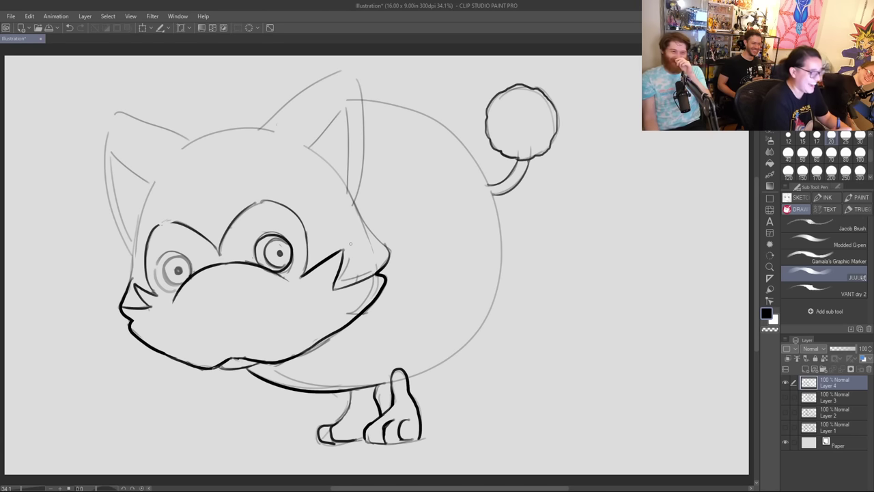
pyautogui.click(771, 139)
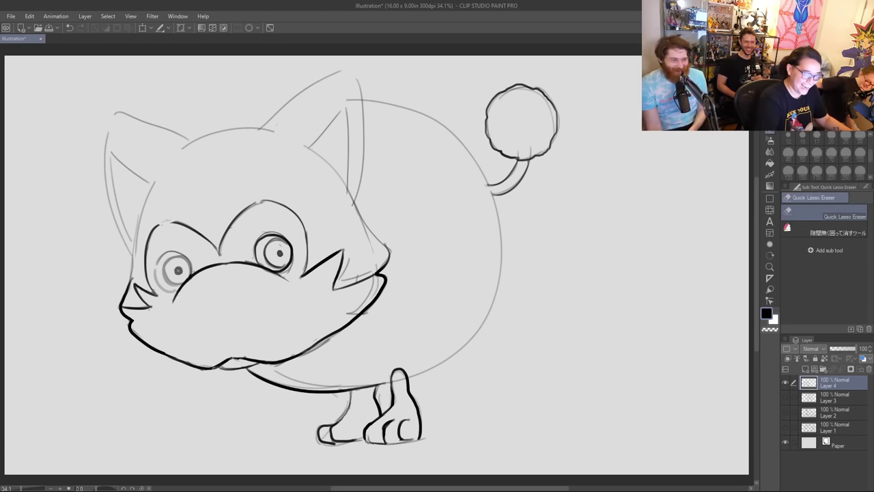
pyautogui.moveTo(344, 280)
pyautogui.mouseDown()
pyautogui.moveTo(356, 244)
pyautogui.moveTo(384, 261)
pyautogui.moveTo(345, 280)
pyautogui.moveTo(387, 276)
pyautogui.moveTo(349, 317)
pyautogui.moveTo(372, 277)
pyautogui.moveTo(388, 271)
pyautogui.moveTo(353, 211)
pyautogui.mouseUp()
pyautogui.hotkey('ctrl', 'z')
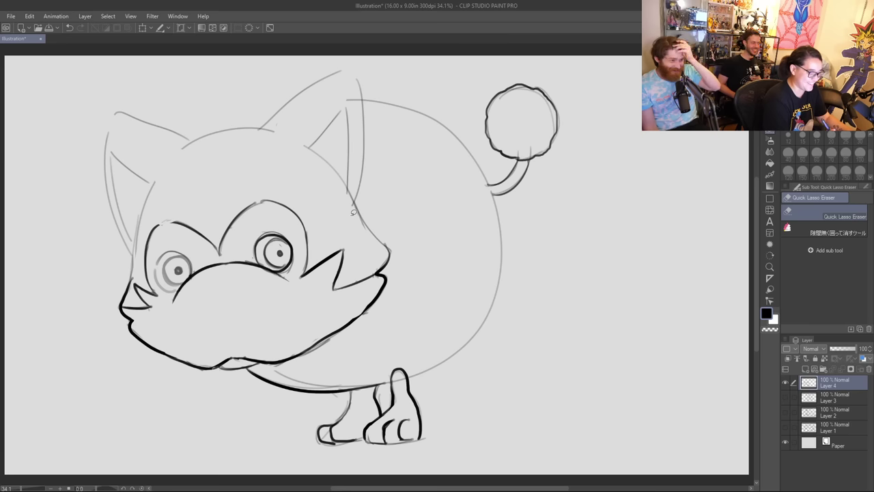
# Step: Add a short worried eyebrow above each eye and darken the top of the mask arch
pyautogui.press('p')
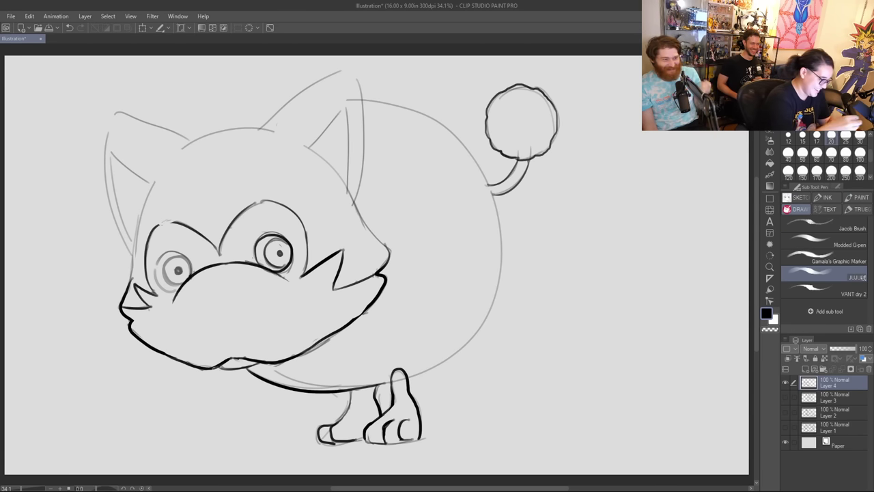
pyautogui.hotkey('ctrl', 'z')
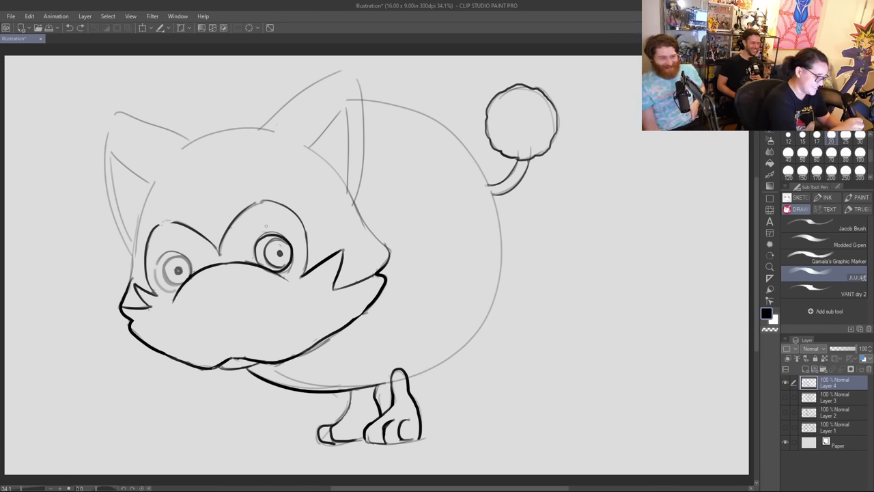
pyautogui.moveTo(258, 224); pyautogui.dragTo(280, 221)
pyautogui.moveTo(157, 247); pyautogui.dragTo(179, 222)
pyautogui.moveTo(254, 203); pyautogui.dragTo(274, 201)
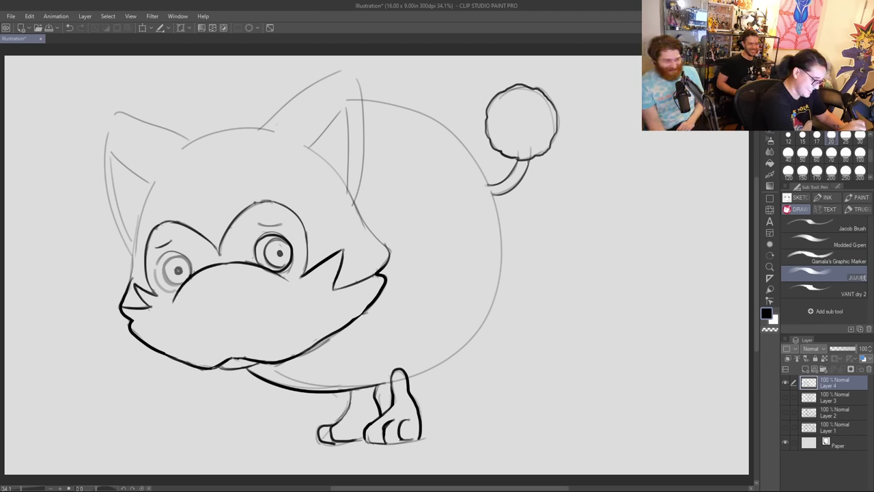
# Step: Ink the sides and crown of the head and the outer outlines of both ears
pyautogui.moveTo(130, 280); pyautogui.dragTo(152, 182)
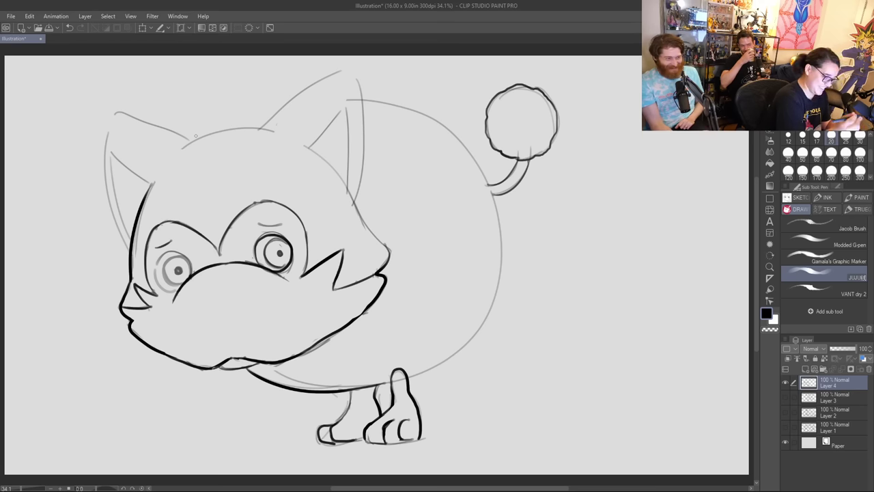
pyautogui.moveTo(312, 148)
pyautogui.mouseDown()
pyautogui.moveTo(365, 226)
pyautogui.moveTo(362, 207)
pyautogui.moveTo(362, 224)
pyautogui.moveTo(387, 249)
pyautogui.moveTo(385, 264)
pyautogui.mouseUp()
pyautogui.hotkey('ctrl', 'z')
pyautogui.hotkey('ctrl', 'z')
pyautogui.moveTo(131, 254)
pyautogui.mouseDown()
pyautogui.moveTo(115, 225)
pyautogui.moveTo(112, 115)
pyautogui.moveTo(188, 137)
pyautogui.moveTo(265, 127)
pyautogui.moveTo(338, 68)
pyautogui.moveTo(356, 157)
pyautogui.mouseUp()
pyautogui.hotkey('ctrl', 'z')
pyautogui.moveTo(356, 201); pyautogui.dragTo(364, 123)
pyautogui.moveTo(340, 66)
pyautogui.mouseDown()
pyautogui.moveTo(356, 80)
pyautogui.moveTo(367, 140)
pyautogui.mouseUp()
# Step: Ink the inner contours of both ears with jagged fur at their bases
pyautogui.moveTo(129, 243)
pyautogui.mouseDown()
pyautogui.moveTo(112, 168)
pyautogui.moveTo(123, 162)
pyautogui.moveTo(141, 204)
pyautogui.mouseUp()
pyautogui.moveTo(325, 147); pyautogui.dragTo(352, 94)
pyautogui.moveTo(349, 186)
pyautogui.mouseDown()
pyautogui.moveTo(352, 192)
pyautogui.moveTo(351, 94)
pyautogui.mouseUp()
# Step: Ink the rounded outline of the body along the back and lower rump
pyautogui.moveTo(363, 158)
pyautogui.mouseDown()
pyautogui.moveTo(355, 95)
pyautogui.moveTo(439, 120)
pyautogui.moveTo(473, 161)
pyautogui.mouseUp()
pyautogui.moveTo(489, 305)
pyautogui.mouseDown()
pyautogui.moveTo(412, 374)
pyautogui.moveTo(481, 332)
pyautogui.moveTo(502, 269)
pyautogui.mouseUp()
pyautogui.hotkey('ctrl', 'z')
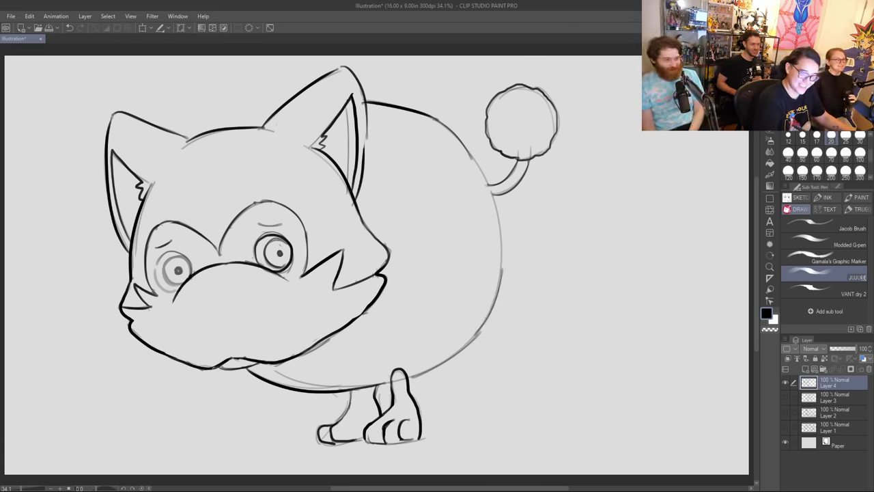
# Step: Move the whole drawing slightly down and clear the start of the back line beside the ear
pyautogui.press('k')
pyautogui.moveTo(453, 226); pyautogui.dragTo(457, 245)
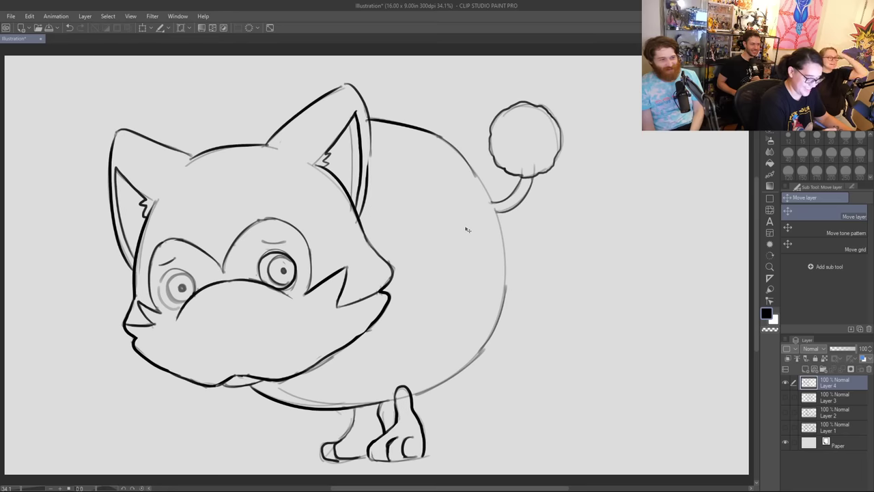
pyautogui.press('p')
pyautogui.moveTo(374, 123); pyautogui.dragTo(382, 120)
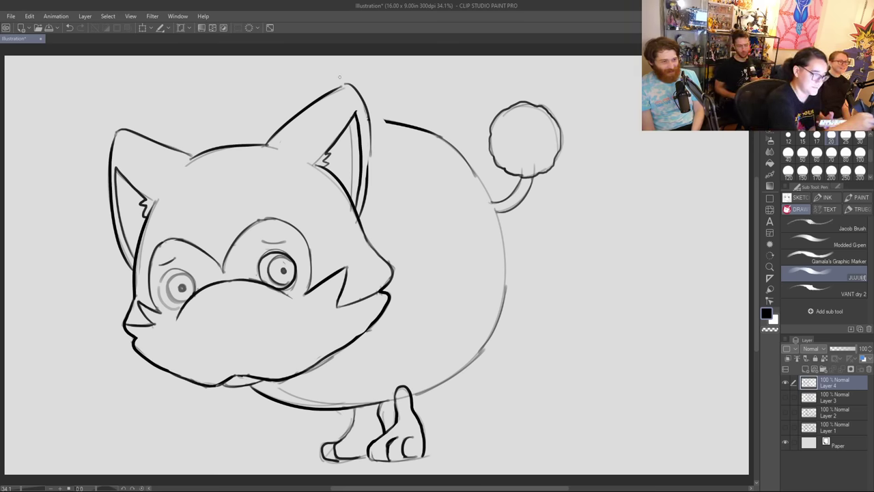
# Step: Scale the whole creature down with a transform and shift it slightly up on the canvas
pyautogui.hotkey('ctrl', 't')
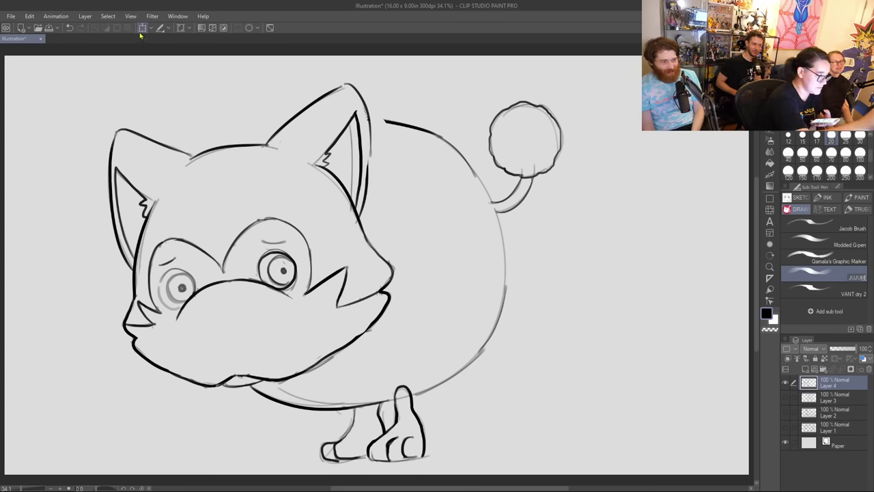
pyautogui.moveTo(107, 82); pyautogui.dragTo(158, 120)
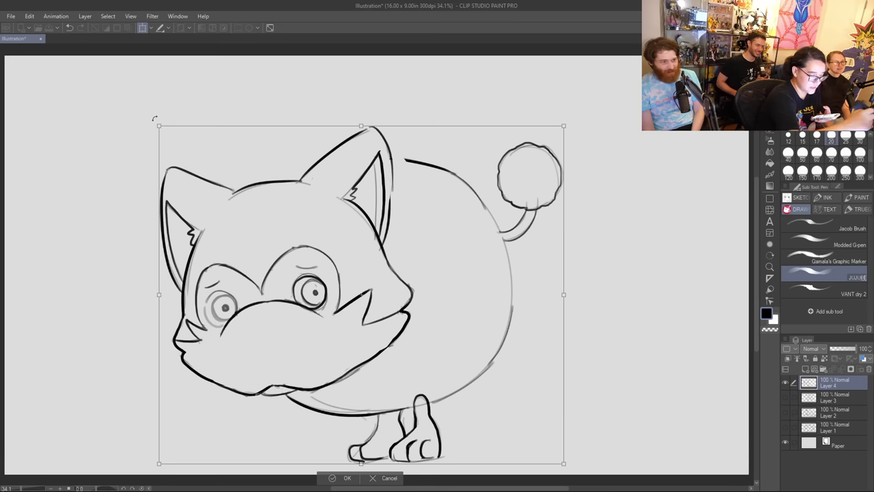
pyautogui.click(342, 478)
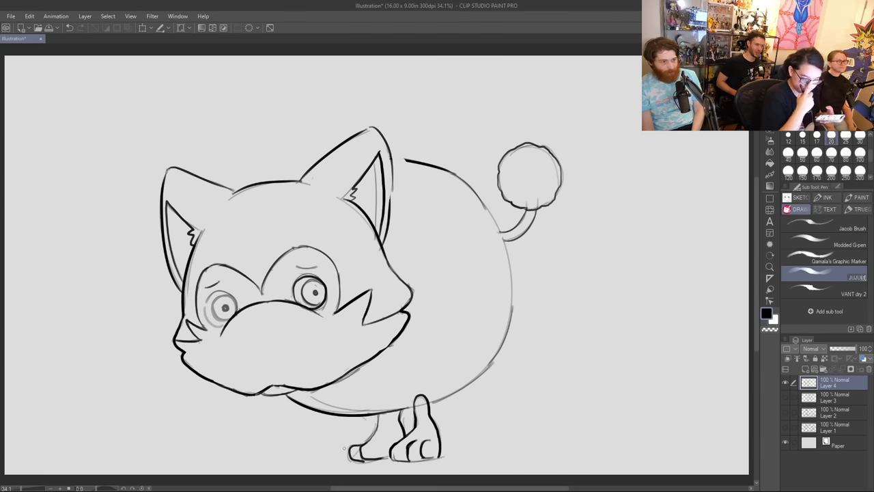
pyautogui.press('k')
pyautogui.moveTo(454, 281); pyautogui.dragTo(459, 272)
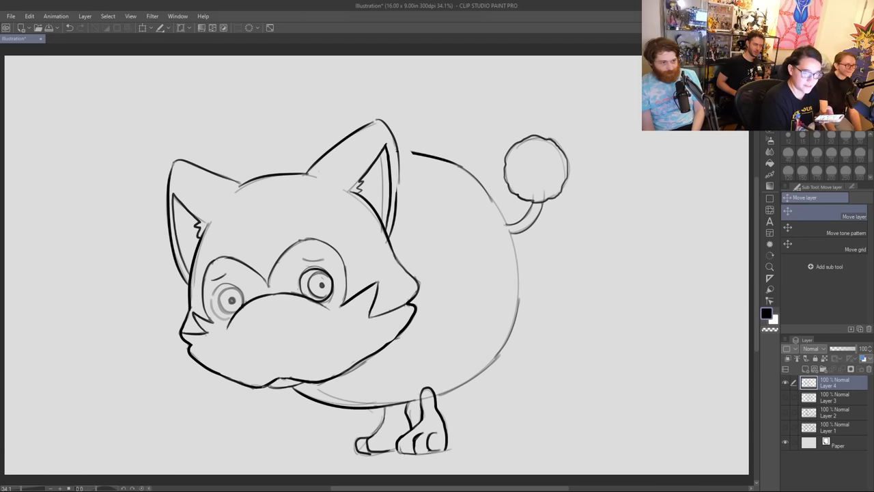
# Step: Sketch a small round helmet with a curved, ball-tipped antenna just above the creature's rear ear
pyautogui.press('p')
pyautogui.moveTo(363, 87); pyautogui.dragTo(411, 88)
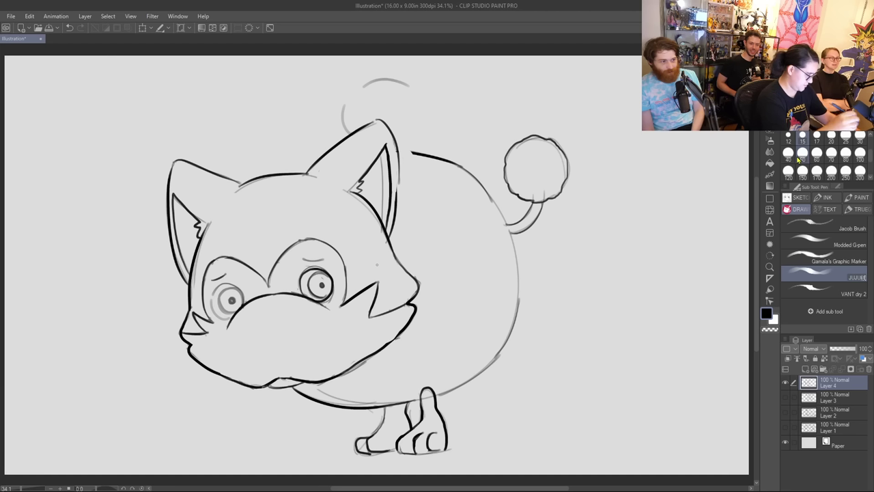
pyautogui.hotkey('ctrl', 'z')
pyautogui.hotkey('ctrl', 'z')
pyautogui.moveTo(350, 131)
pyautogui.mouseDown()
pyautogui.moveTo(342, 96)
pyautogui.moveTo(412, 71)
pyautogui.mouseUp()
pyautogui.hotkey('ctrl', 'z')
pyautogui.moveTo(342, 114)
pyautogui.mouseDown()
pyautogui.moveTo(403, 75)
pyautogui.moveTo(394, 135)
pyautogui.mouseUp()
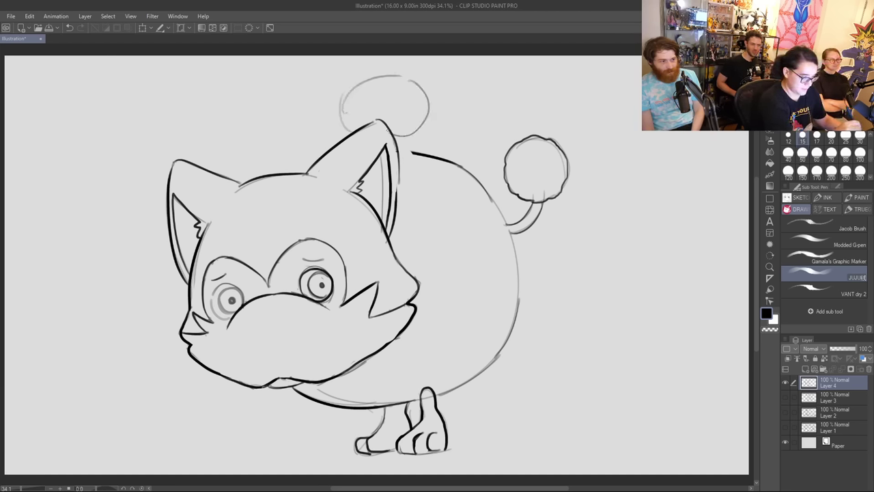
pyautogui.hotkey('ctrl', 'z')
pyautogui.moveTo(411, 86); pyautogui.dragTo(395, 134)
pyautogui.hotkey('ctrl', 'z')
pyautogui.moveTo(410, 79)
pyautogui.mouseDown()
pyautogui.moveTo(437, 113)
pyautogui.moveTo(429, 131)
pyautogui.moveTo(395, 139)
pyautogui.mouseUp()
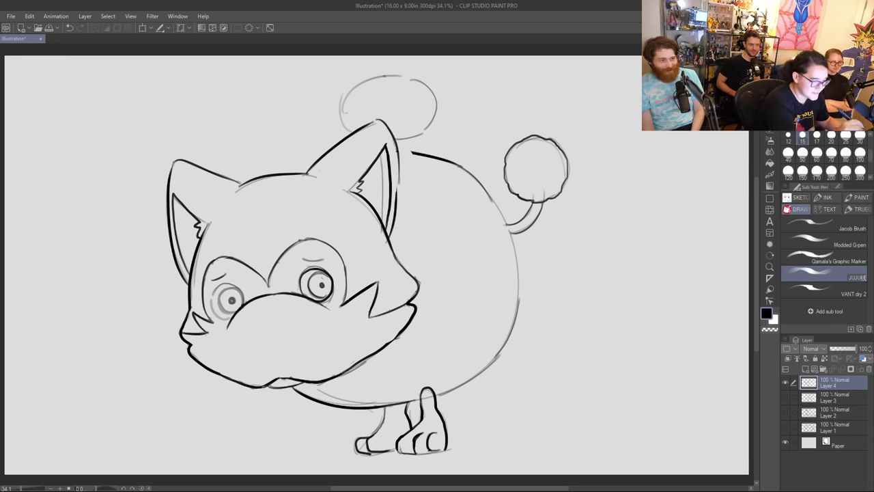
pyautogui.moveTo(384, 74); pyautogui.dragTo(414, 67)
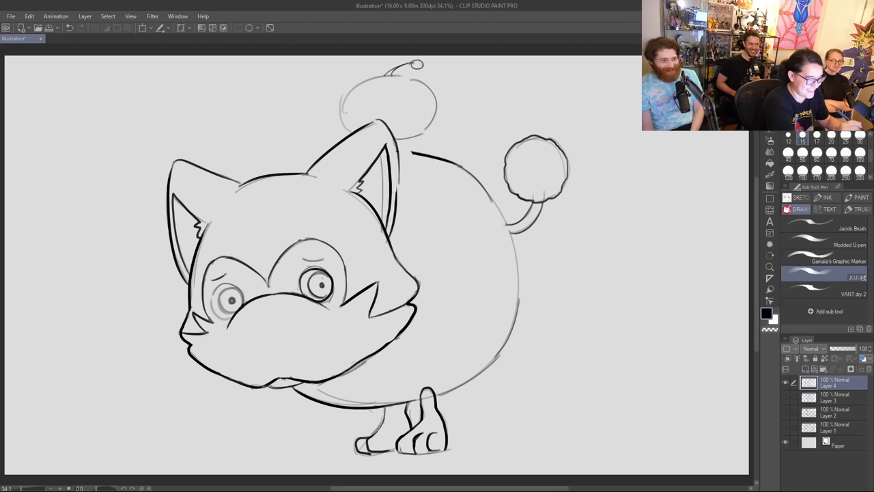
# Step: Darken the helmet's outline and sketch a small body beneath it, clearing the start of the creature's back line around it
pyautogui.moveTo(346, 128)
pyautogui.mouseDown()
pyautogui.moveTo(347, 97)
pyautogui.moveTo(394, 75)
pyautogui.moveTo(436, 98)
pyautogui.moveTo(435, 130)
pyautogui.moveTo(408, 140)
pyautogui.moveTo(411, 119)
pyautogui.moveTo(426, 168)
pyautogui.moveTo(410, 171)
pyautogui.moveTo(428, 182)
pyautogui.mouseUp()
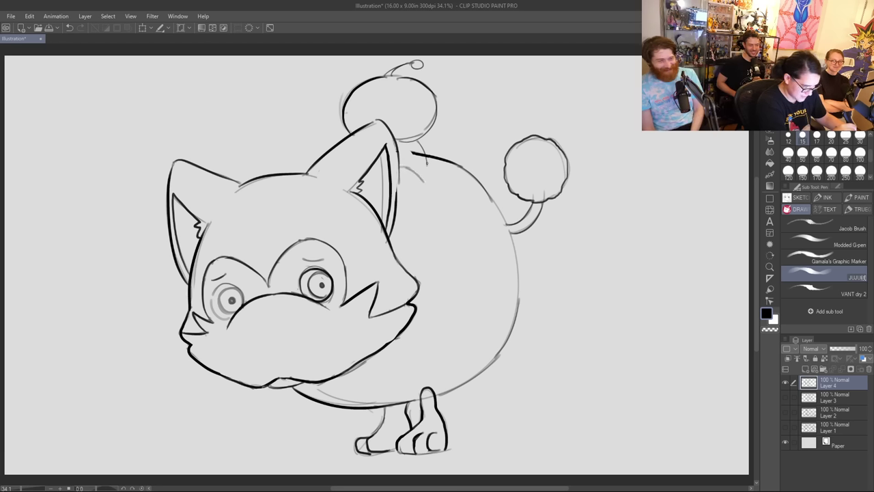
pyautogui.hotkey('ctrl', 'z')
pyautogui.hotkey('ctrl', 'z')
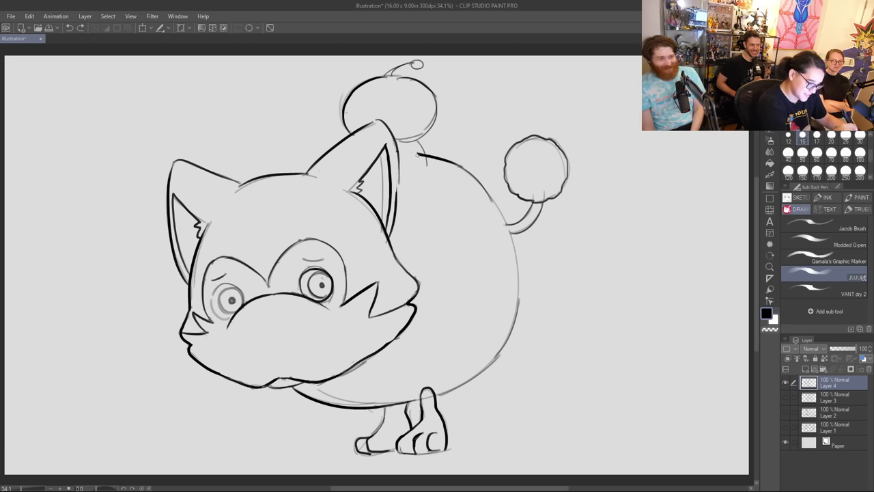
pyautogui.moveTo(418, 155)
pyautogui.mouseDown()
pyautogui.moveTo(437, 158)
pyautogui.moveTo(429, 153)
pyautogui.moveTo(424, 168)
pyautogui.moveTo(400, 150)
pyautogui.moveTo(413, 175)
pyautogui.moveTo(425, 161)
pyautogui.moveTo(407, 171)
pyautogui.mouseUp()
pyautogui.hotkey('ctrl', 'z')
pyautogui.hotkey('ctrl', 'z')
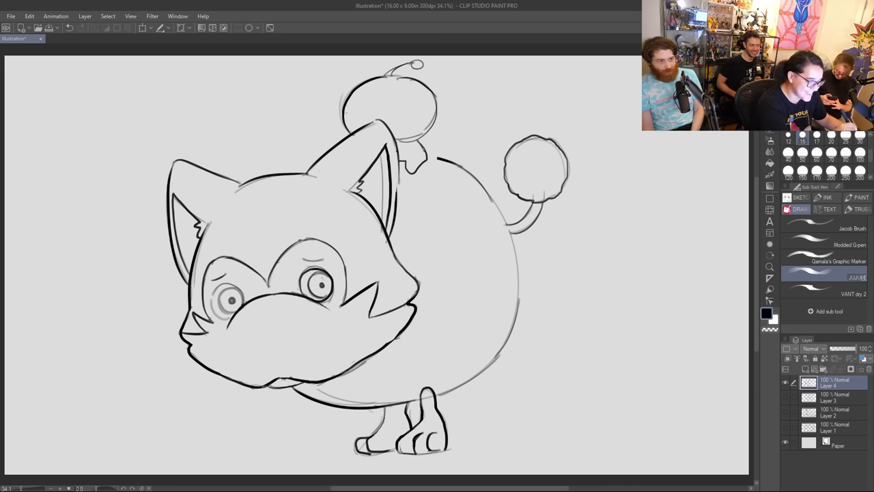
pyautogui.moveTo(435, 141); pyautogui.dragTo(427, 156)
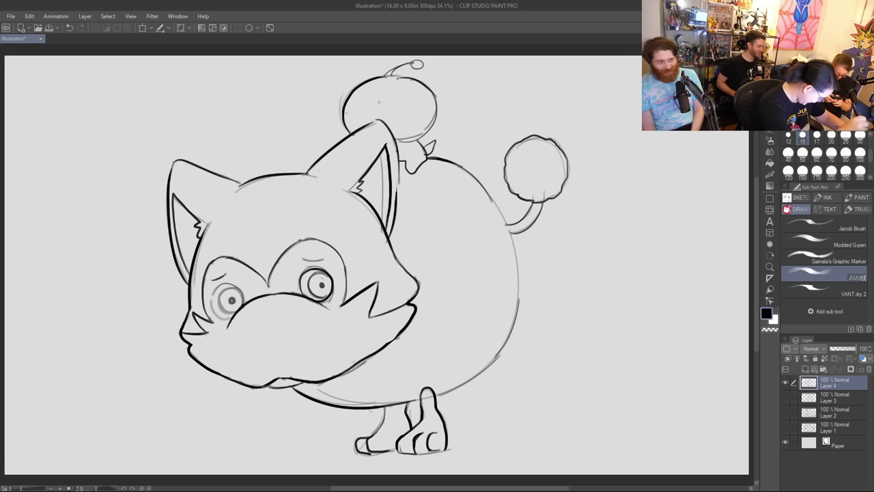
# Step: Draw the rounded outline of the rider's head inside the helmet
pyautogui.moveTo(360, 127)
pyautogui.mouseDown()
pyautogui.moveTo(360, 108)
pyautogui.moveTo(401, 89)
pyautogui.mouseUp()
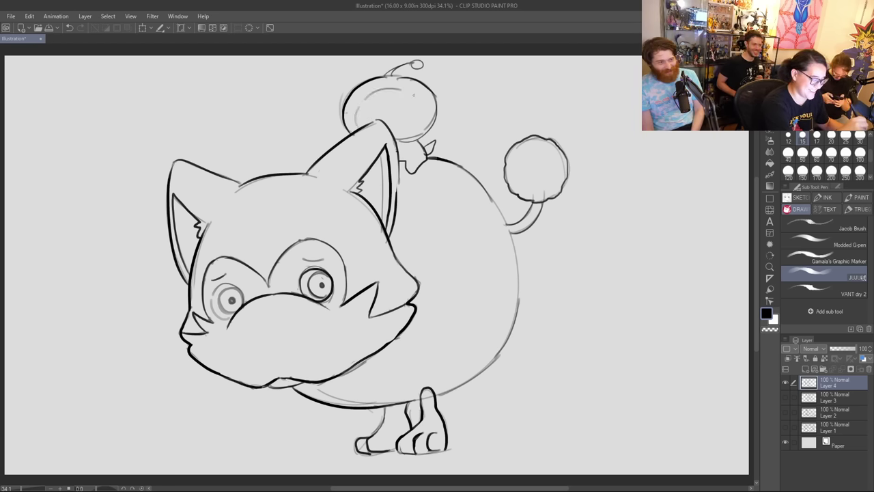
pyautogui.moveTo(360, 133)
pyautogui.mouseDown()
pyautogui.moveTo(386, 89)
pyautogui.moveTo(427, 122)
pyautogui.moveTo(412, 140)
pyautogui.moveTo(428, 112)
pyautogui.moveTo(386, 89)
pyautogui.mouseUp()
pyautogui.hotkey('ctrl', 'z')
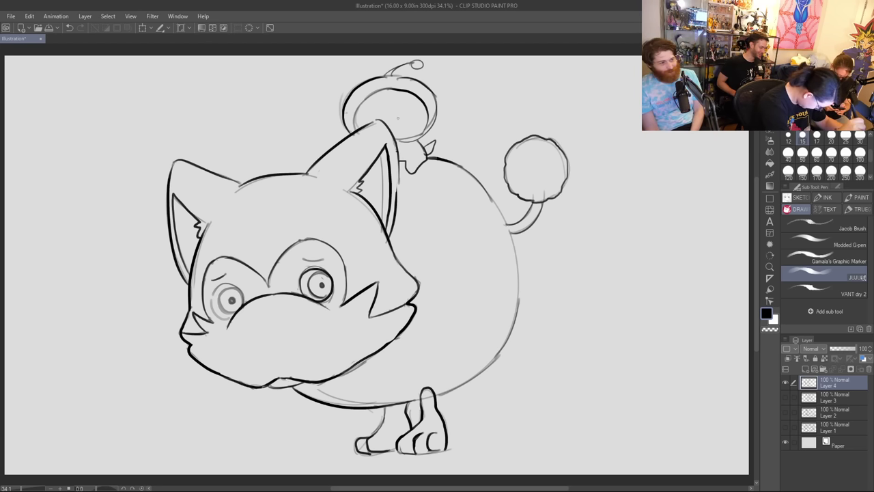
pyautogui.hotkey('ctrl', 'z')
pyautogui.hotkey('ctrl', 'z')
pyautogui.hotkey('ctrl', 'z')
pyautogui.moveTo(357, 128)
pyautogui.mouseDown()
pyautogui.moveTo(402, 92)
pyautogui.moveTo(422, 121)
pyautogui.moveTo(405, 140)
pyautogui.moveTo(424, 110)
pyautogui.moveTo(396, 92)
pyautogui.moveTo(419, 105)
pyautogui.moveTo(416, 132)
pyautogui.mouseUp()
pyautogui.hotkey('ctrl', 'z')
pyautogui.hotkey('ctrl', 'z')
pyautogui.hotkey('ctrl', 'z')
pyautogui.moveTo(381, 96)
pyautogui.mouseDown()
pyautogui.moveTo(420, 105)
pyautogui.moveTo(415, 98)
pyautogui.moveTo(413, 140)
pyautogui.mouseUp()
pyautogui.hotkey('ctrl', 'z')
pyautogui.moveTo(421, 101); pyautogui.dragTo(420, 133)
pyautogui.hotkey('ctrl', 'z')
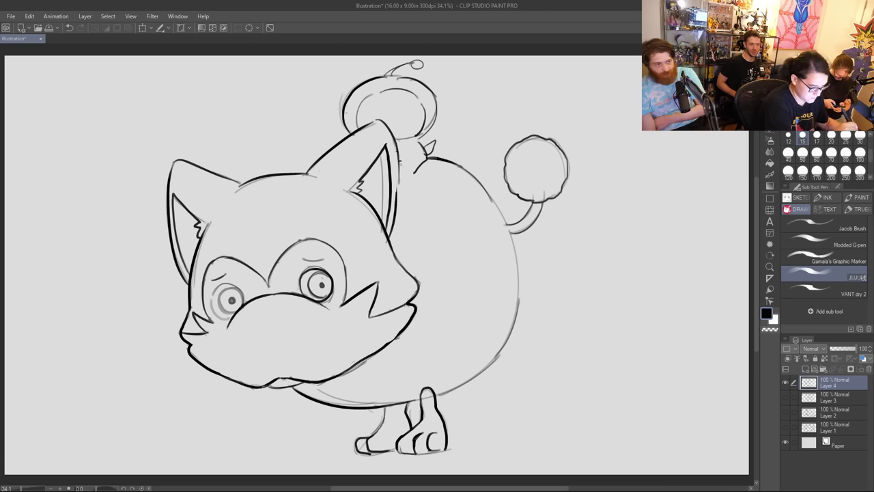
# Step: Draw the small rider's seated body with an oval foot and a little pointed shape behind it
pyautogui.moveTo(418, 147)
pyautogui.mouseDown()
pyautogui.moveTo(415, 89)
pyautogui.moveTo(417, 172)
pyautogui.moveTo(423, 160)
pyautogui.moveTo(406, 146)
pyautogui.moveTo(422, 169)
pyautogui.mouseUp()
pyautogui.hotkey('ctrl', 'z')
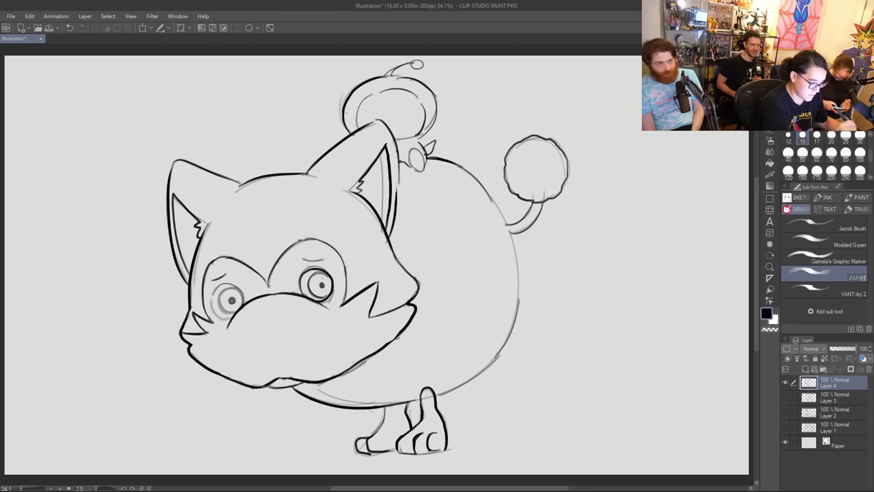
pyautogui.moveTo(432, 142); pyautogui.dragTo(426, 159)
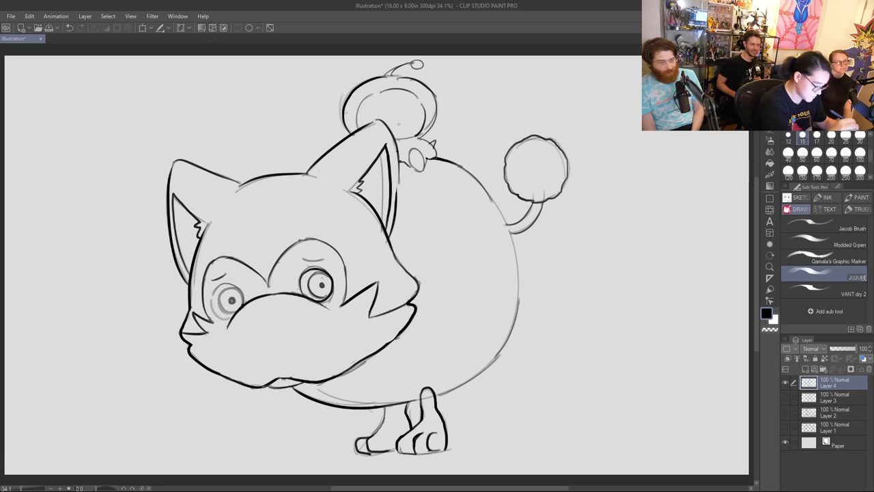
pyautogui.moveTo(397, 141); pyautogui.dragTo(426, 160)
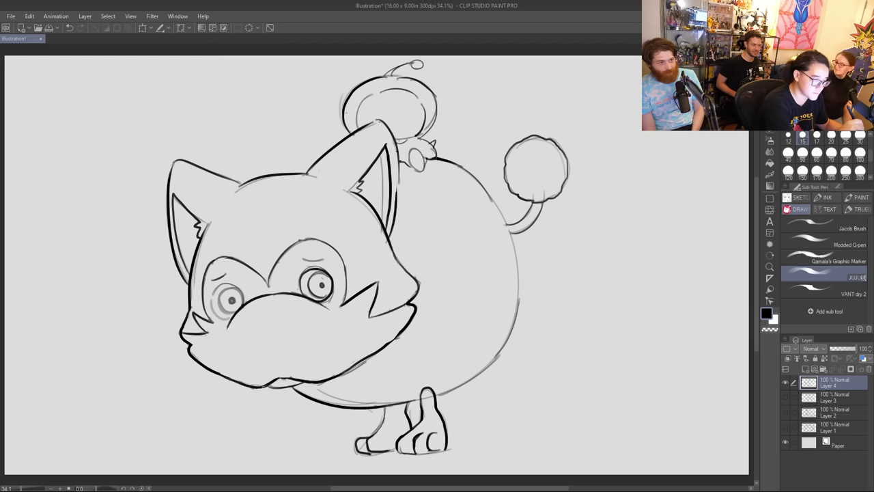
# Step: Draw the rider's face in the helmet with pointed ears, leafy sprigs on the forehead, narrowed scowling eyes and a nose
pyautogui.moveTo(379, 122)
pyautogui.mouseDown()
pyautogui.moveTo(416, 105)
pyautogui.moveTo(419, 112)
pyautogui.mouseUp()
pyautogui.hotkey('ctrl', 'z')
pyautogui.moveTo(362, 111)
pyautogui.mouseDown()
pyautogui.moveTo(381, 118)
pyautogui.moveTo(368, 97)
pyautogui.mouseUp()
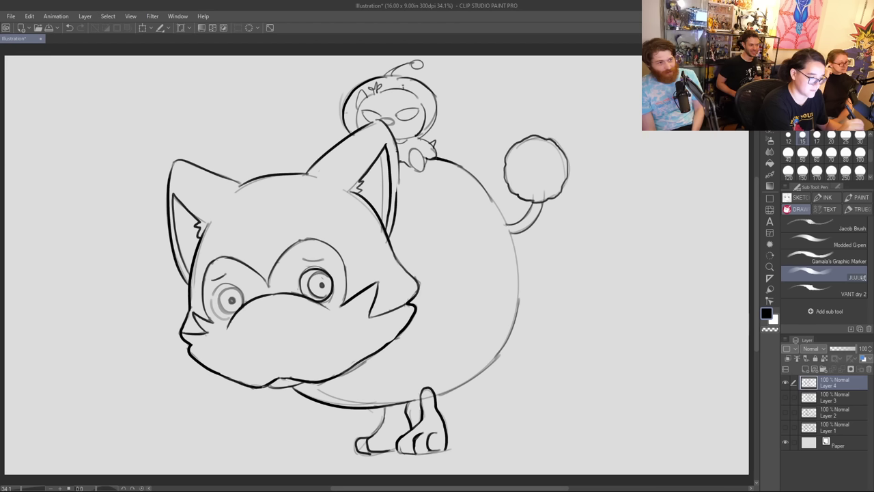
pyautogui.moveTo(400, 82)
pyautogui.mouseDown()
pyautogui.moveTo(422, 88)
pyautogui.moveTo(424, 106)
pyautogui.moveTo(373, 119)
pyautogui.moveTo(405, 117)
pyautogui.mouseUp()
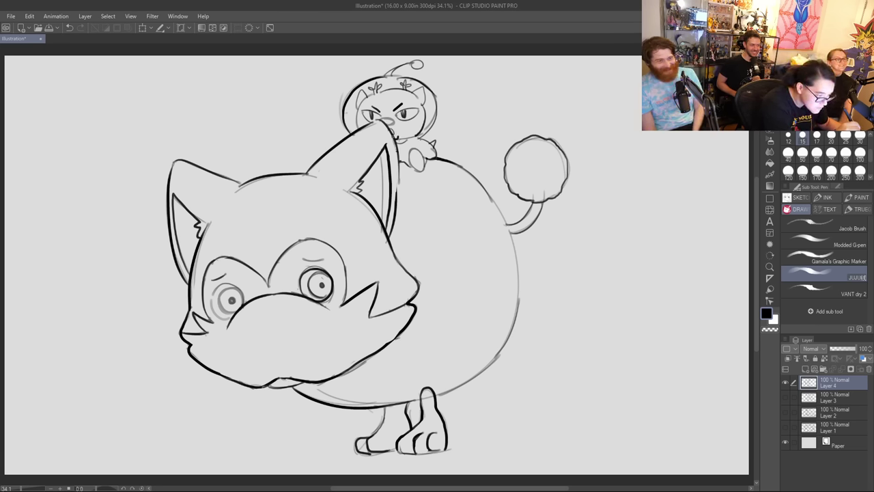
# Step: Rework the rider's lower body, adding a second foot and hatching the near foot's sole
pyautogui.moveTo(429, 149)
pyautogui.mouseDown()
pyautogui.moveTo(435, 161)
pyautogui.moveTo(422, 139)
pyautogui.moveTo(444, 160)
pyautogui.moveTo(424, 158)
pyautogui.mouseUp()
pyautogui.hotkey('ctrl', 'z')
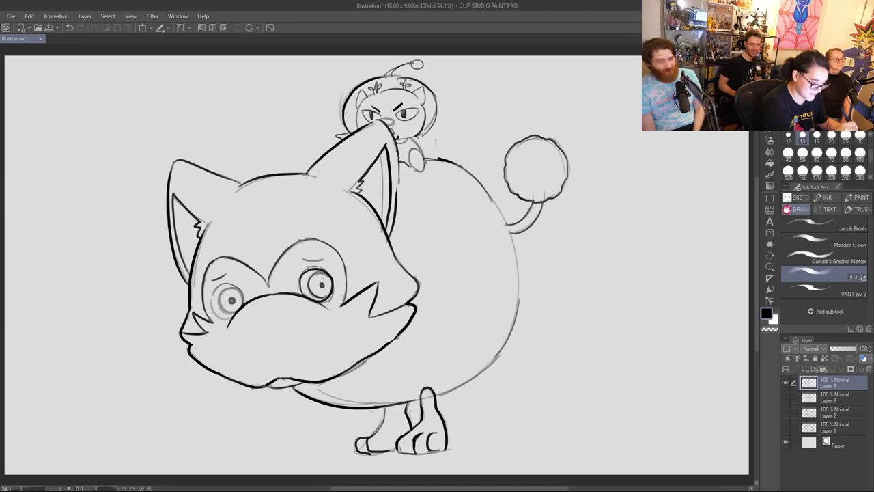
pyautogui.moveTo(403, 153); pyautogui.dragTo(404, 168)
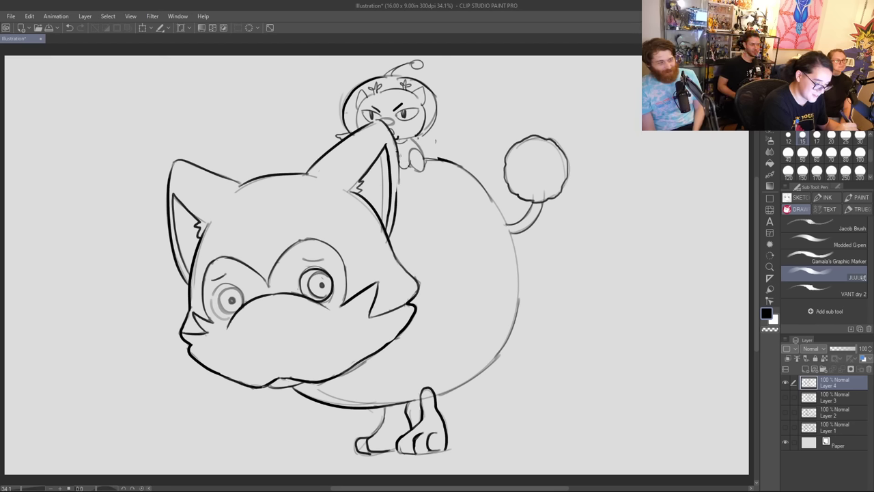
pyautogui.moveTo(400, 150)
pyautogui.mouseDown()
pyautogui.moveTo(426, 143)
pyautogui.moveTo(419, 151)
pyautogui.mouseUp()
pyautogui.moveTo(412, 164); pyautogui.dragTo(421, 156)
pyautogui.moveTo(416, 169); pyautogui.dragTo(421, 163)
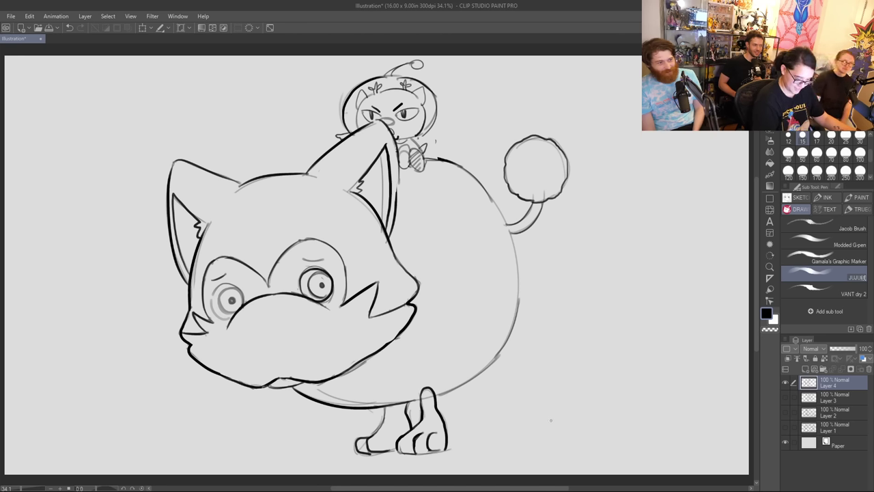
# Step: Sketch a small oval head with a curved stem rising from it below the creature's tail
pyautogui.moveTo(551, 390); pyautogui.dragTo(545, 414)
pyautogui.hotkey('ctrl', 'z')
pyautogui.moveTo(546, 375)
pyautogui.mouseDown()
pyautogui.moveTo(552, 410)
pyautogui.moveTo(578, 411)
pyautogui.mouseUp()
pyautogui.hotkey('ctrl', 'z')
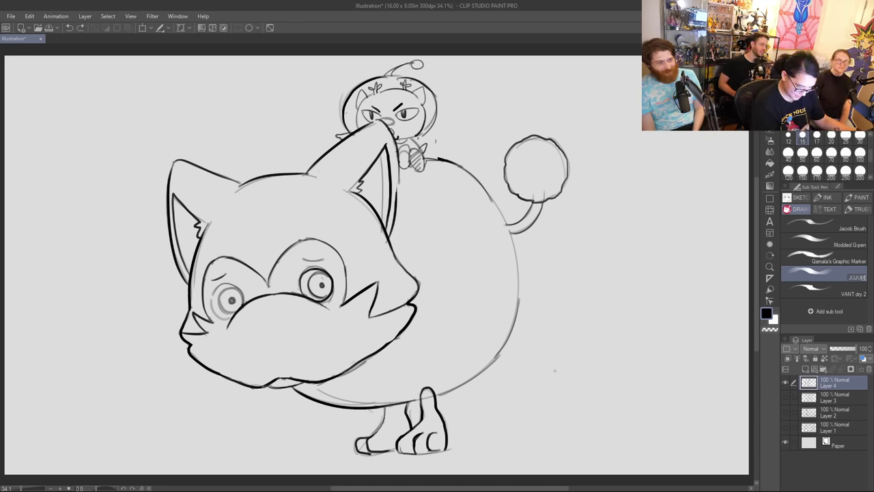
pyautogui.moveTo(555, 371)
pyautogui.mouseDown()
pyautogui.moveTo(562, 403)
pyautogui.moveTo(566, 364)
pyautogui.moveTo(569, 404)
pyautogui.mouseUp()
pyautogui.hotkey('ctrl', 'z')
pyautogui.hotkey('ctrl', 'z')
pyautogui.moveTo(571, 369); pyautogui.dragTo(567, 402)
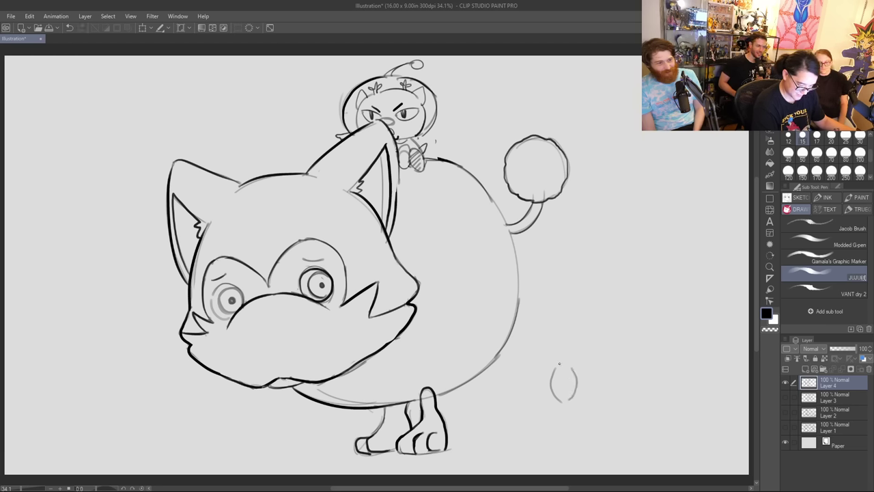
pyautogui.hotkey('ctrl', 'z')
pyautogui.moveTo(559, 364)
pyautogui.mouseDown()
pyautogui.moveTo(565, 328)
pyautogui.moveTo(579, 324)
pyautogui.moveTo(564, 361)
pyautogui.mouseUp()
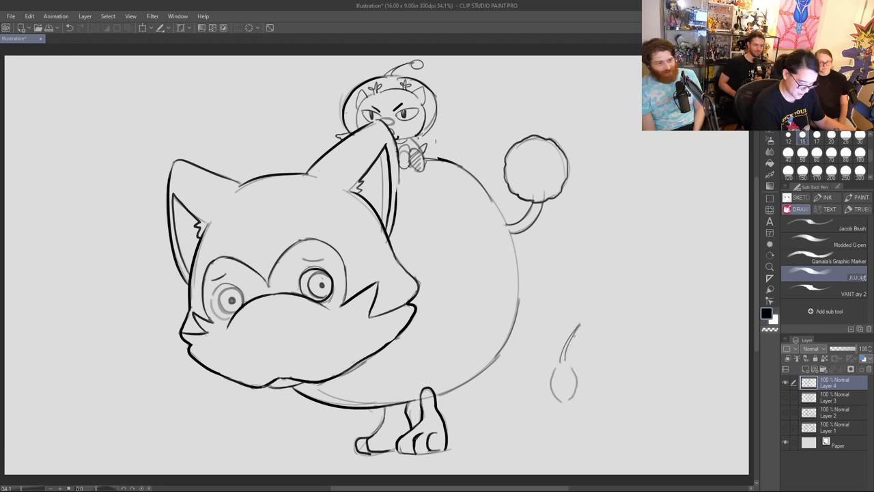
# Step: Add a pointed leaf to the stem, two pointed ears and round glasses to the small head, and shape its cheek
pyautogui.moveTo(569, 317)
pyautogui.mouseDown()
pyautogui.moveTo(607, 301)
pyautogui.moveTo(577, 333)
pyautogui.mouseUp()
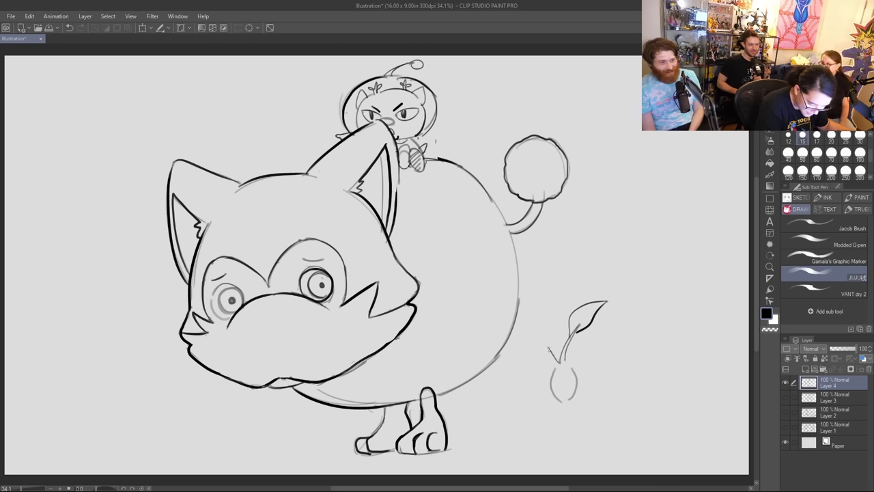
pyautogui.moveTo(547, 347); pyautogui.dragTo(554, 368)
pyautogui.moveTo(573, 340)
pyautogui.mouseDown()
pyautogui.moveTo(582, 359)
pyautogui.moveTo(550, 377)
pyautogui.moveTo(571, 375)
pyautogui.mouseUp()
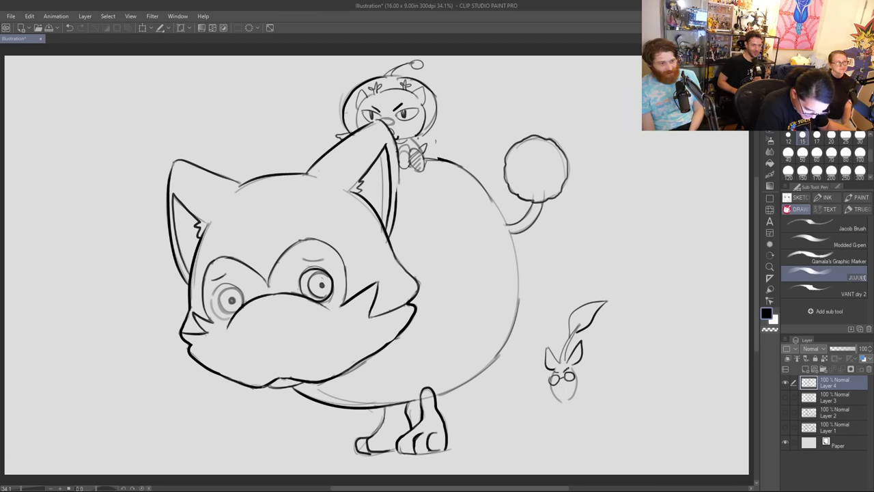
pyautogui.moveTo(550, 386); pyautogui.dragTo(559, 400)
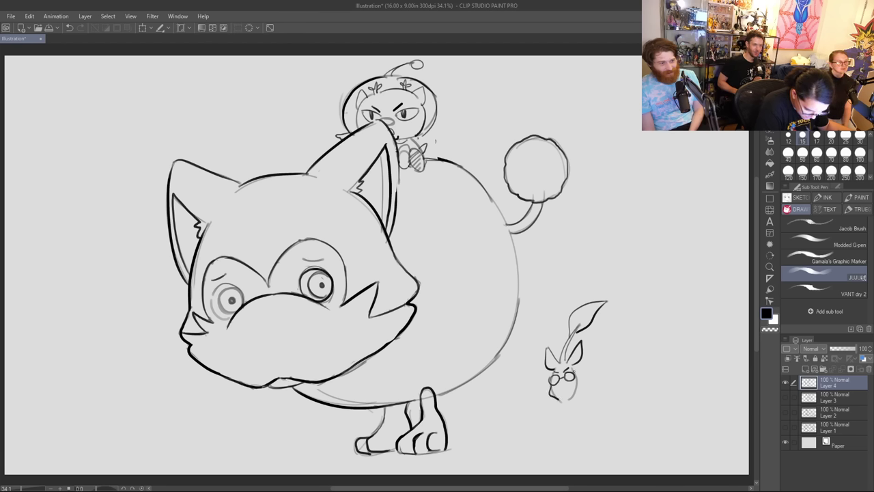
# Step: Draw a slim torso, arms and running legs beneath the small leaf-topped head
pyautogui.moveTo(577, 367)
pyautogui.mouseDown()
pyautogui.moveTo(580, 391)
pyautogui.moveTo(545, 420)
pyautogui.moveTo(562, 428)
pyautogui.moveTo(562, 447)
pyautogui.moveTo(569, 424)
pyautogui.moveTo(560, 419)
pyautogui.moveTo(569, 445)
pyautogui.moveTo(564, 424)
pyautogui.moveTo(574, 419)
pyautogui.moveTo(584, 428)
pyautogui.moveTo(572, 406)
pyautogui.moveTo(589, 414)
pyautogui.mouseUp()
pyautogui.hotkey('ctrl', 'z')
pyautogui.hotkey('ctrl', 'z')
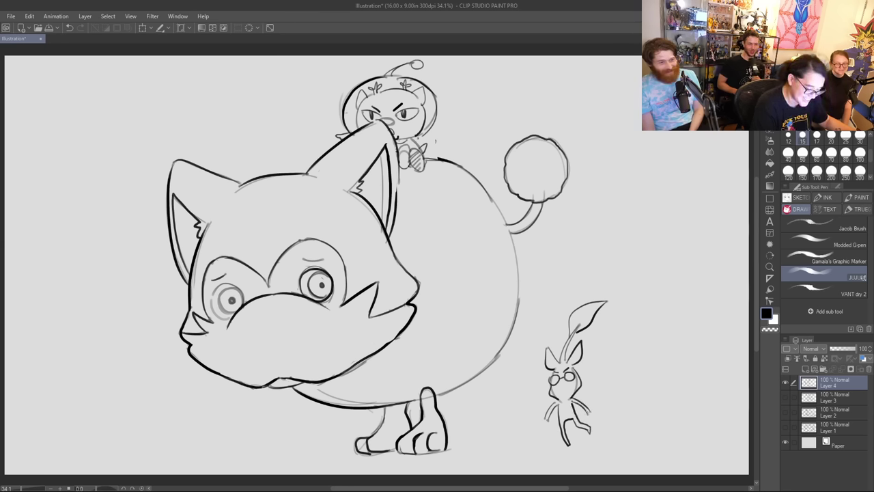
# Step: Step back through the leaf figure's arm and leg strokes and restore all but the last arm line
pyautogui.hotkey('ctrl', 'z')
pyautogui.hotkey('ctrl', 'y')
pyautogui.hotkey('ctrl', 'z')
pyautogui.hotkey('ctrl', 'z')
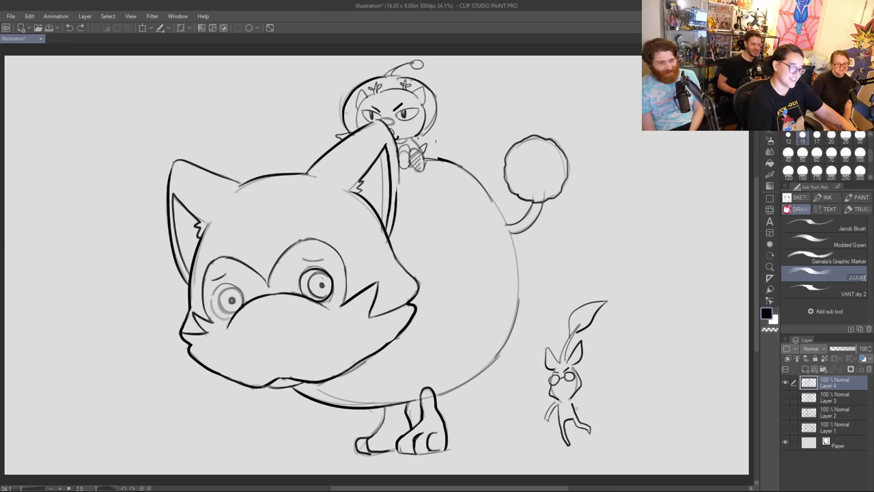
pyautogui.hotkey('ctrl', 'z')
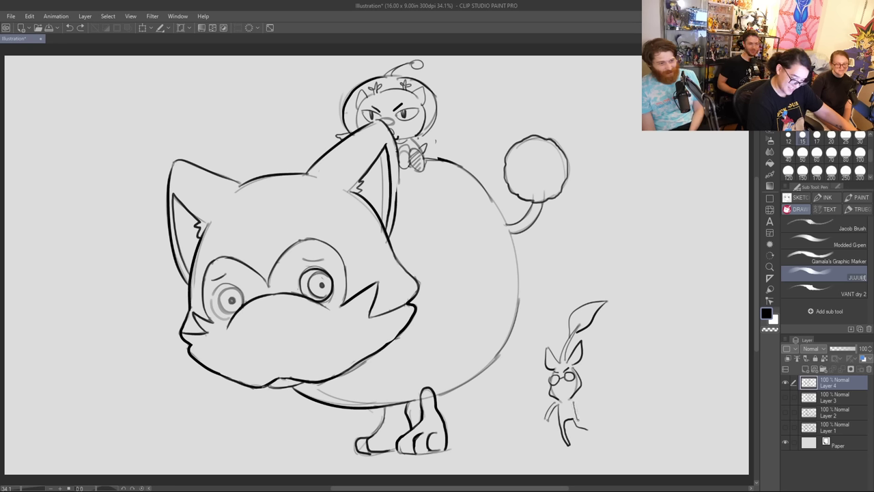
pyautogui.hotkey('ctrl', 'y')
pyautogui.hotkey('ctrl', 'y')
pyautogui.hotkey('ctrl', 'y')
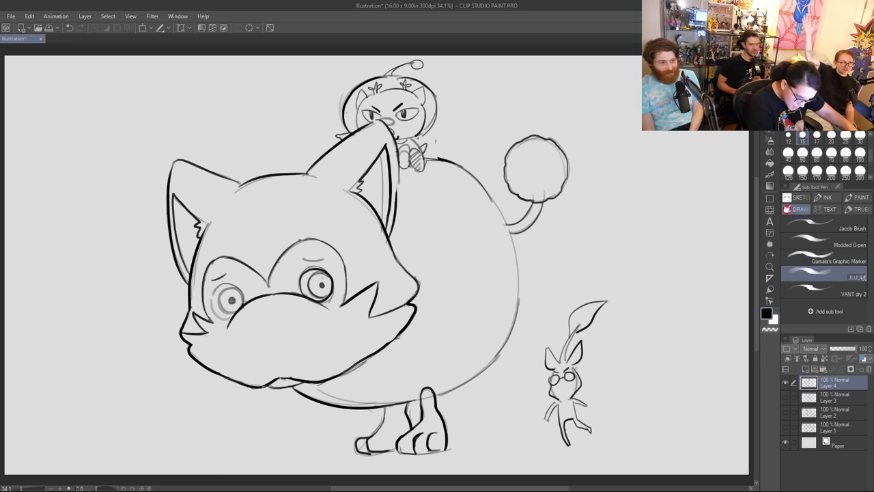
# Step: Add whiskers, curly hair, a fringe and a mouth to the leaf figure and refine its foot
pyautogui.moveTo(545, 389); pyautogui.dragTo(554, 391)
pyautogui.moveTo(550, 398)
pyautogui.mouseDown()
pyautogui.moveTo(588, 380)
pyautogui.moveTo(582, 393)
pyautogui.mouseUp()
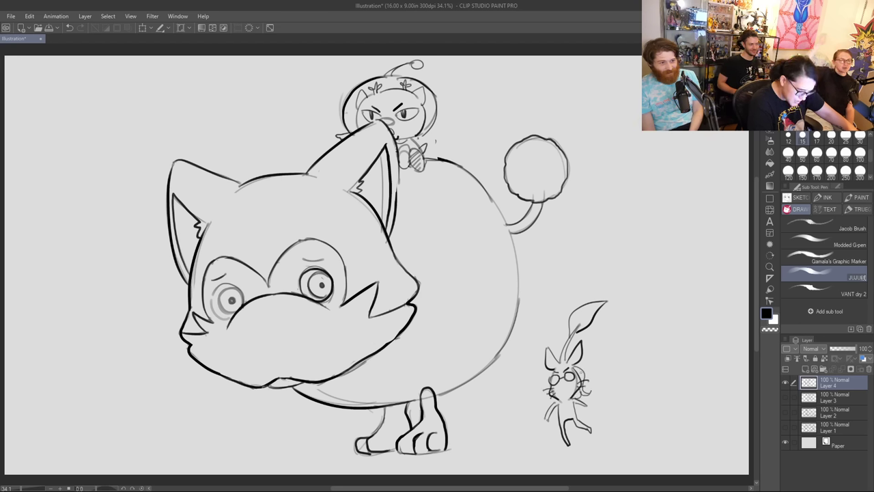
pyautogui.moveTo(553, 369)
pyautogui.mouseDown()
pyautogui.moveTo(548, 378)
pyautogui.moveTo(564, 373)
pyautogui.mouseUp()
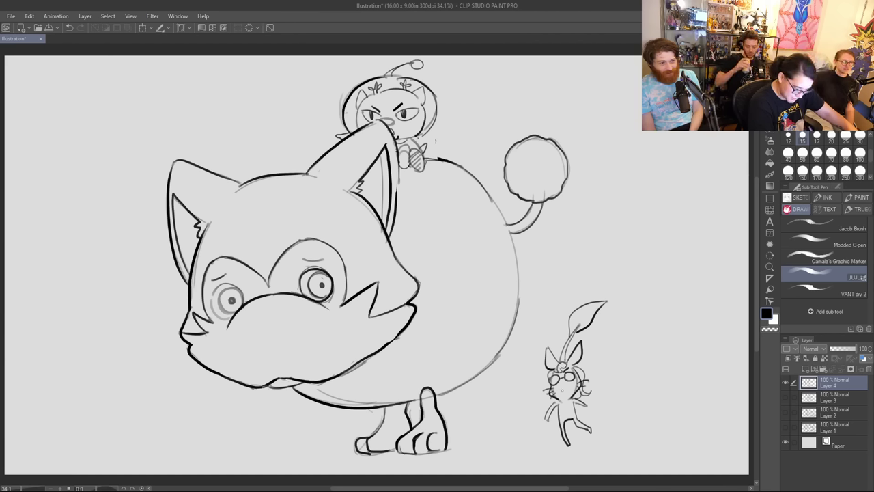
pyautogui.moveTo(563, 386); pyautogui.dragTo(568, 391)
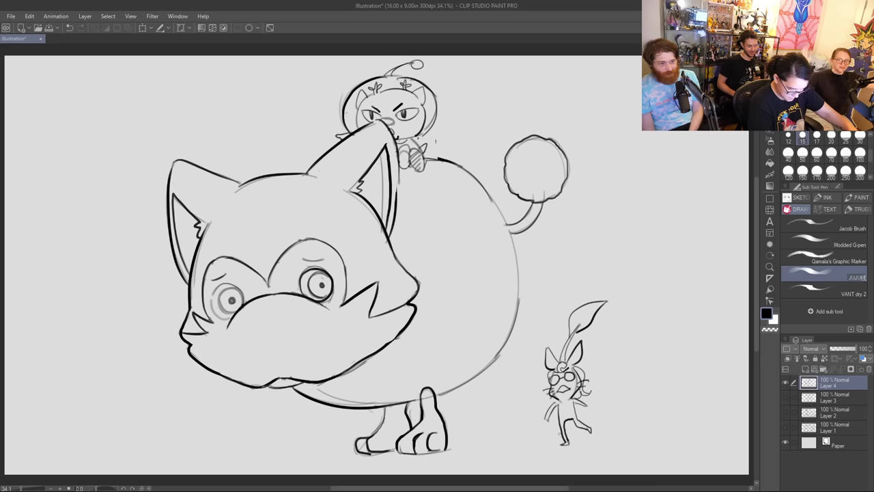
# Step: Outline a wide round head with two rounded ears beside the leaf figure, and round the leaf figure's ears
pyautogui.moveTo(624, 341)
pyautogui.mouseDown()
pyautogui.moveTo(633, 375)
pyautogui.moveTo(657, 373)
pyautogui.mouseUp()
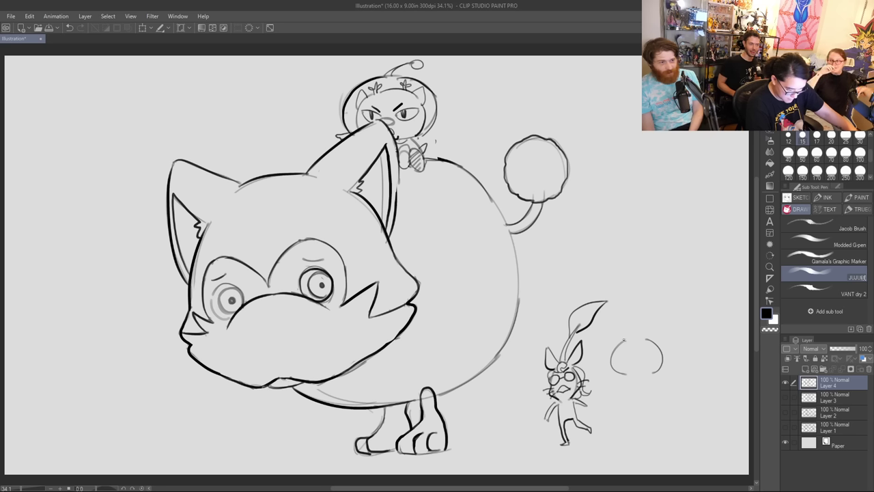
pyautogui.moveTo(612, 351); pyautogui.dragTo(619, 343)
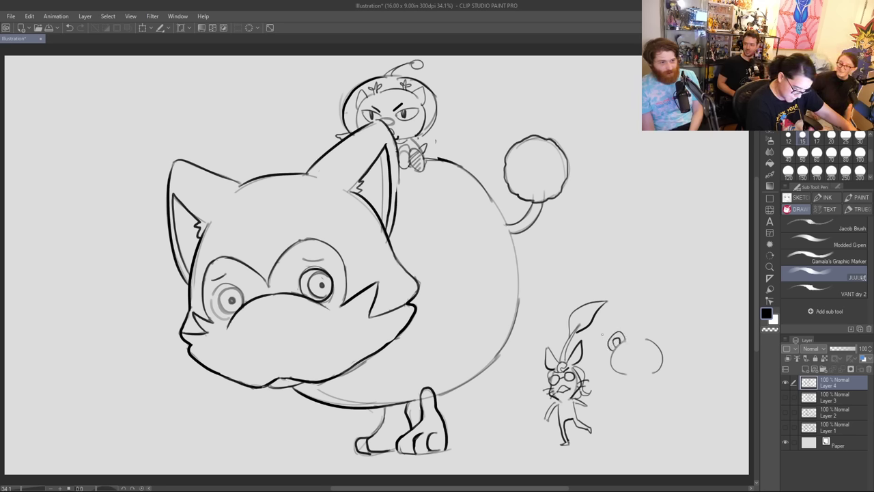
pyautogui.moveTo(556, 357)
pyautogui.mouseDown()
pyautogui.moveTo(550, 349)
pyautogui.moveTo(546, 362)
pyautogui.moveTo(582, 343)
pyautogui.moveTo(568, 360)
pyautogui.moveTo(548, 351)
pyautogui.moveTo(556, 366)
pyautogui.moveTo(554, 359)
pyautogui.moveTo(582, 345)
pyautogui.moveTo(577, 355)
pyautogui.moveTo(577, 344)
pyautogui.moveTo(646, 337)
pyautogui.mouseUp()
pyautogui.hotkey('ctrl', 'z')
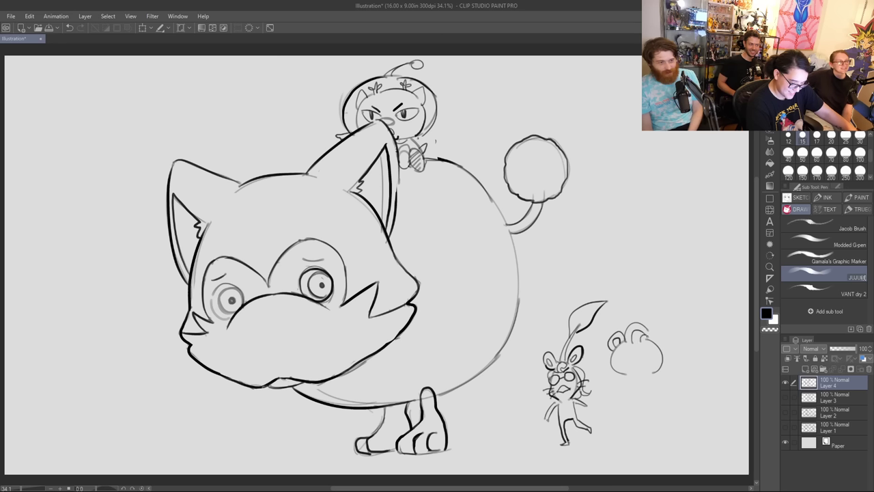
# Step: Top the new head with a petalled flower on a curved stem and firm up its ears and cheeks
pyautogui.moveTo(646, 300)
pyautogui.mouseDown()
pyautogui.moveTo(632, 345)
pyautogui.moveTo(649, 279)
pyautogui.moveTo(658, 294)
pyautogui.moveTo(653, 310)
pyautogui.moveTo(643, 301)
pyautogui.mouseUp()
pyautogui.moveTo(646, 339)
pyautogui.mouseDown()
pyautogui.moveTo(664, 341)
pyautogui.moveTo(655, 334)
pyautogui.mouseUp()
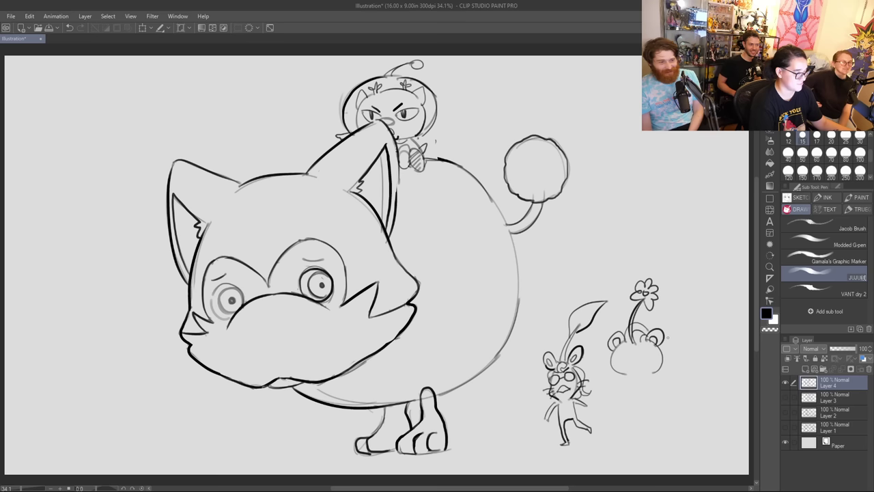
pyautogui.moveTo(613, 347)
pyautogui.mouseDown()
pyautogui.moveTo(610, 363)
pyautogui.moveTo(632, 375)
pyautogui.mouseUp()
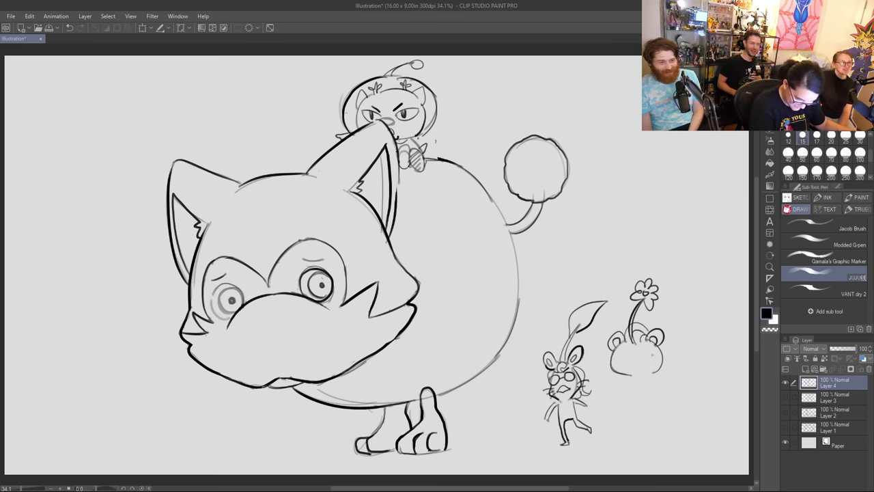
pyautogui.moveTo(657, 345); pyautogui.dragTo(660, 369)
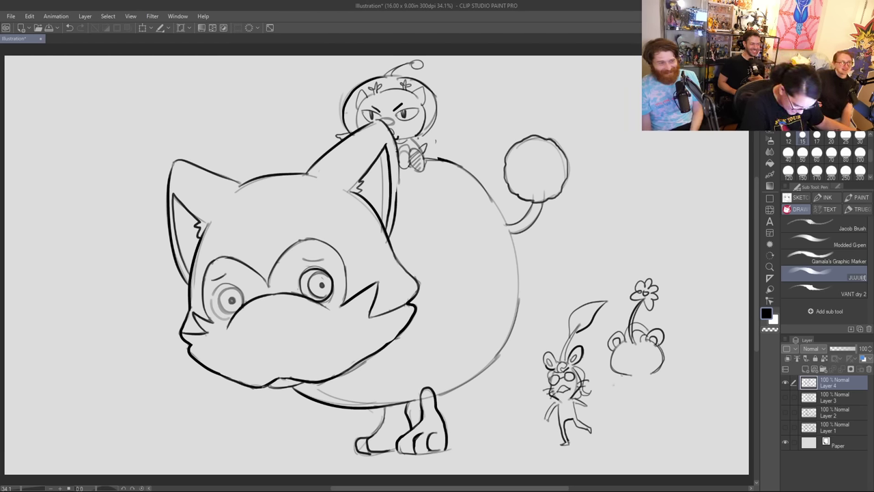
# Step: Draw a plump body and two short outstretched arms beneath the flower-topped head
pyautogui.hotkey('ctrl', 'z')
pyautogui.moveTo(621, 375)
pyautogui.mouseDown()
pyautogui.moveTo(643, 416)
pyautogui.moveTo(635, 414)
pyautogui.moveTo(656, 397)
pyautogui.moveTo(640, 411)
pyautogui.mouseUp()
pyautogui.hotkey('ctrl', 'z')
pyautogui.moveTo(654, 377); pyautogui.dragTo(652, 407)
pyautogui.hotkey('ctrl', 'z')
pyautogui.moveTo(620, 375); pyautogui.dragTo(605, 393)
pyautogui.hotkey('ctrl', 'z')
pyautogui.moveTo(656, 371); pyautogui.dragTo(671, 380)
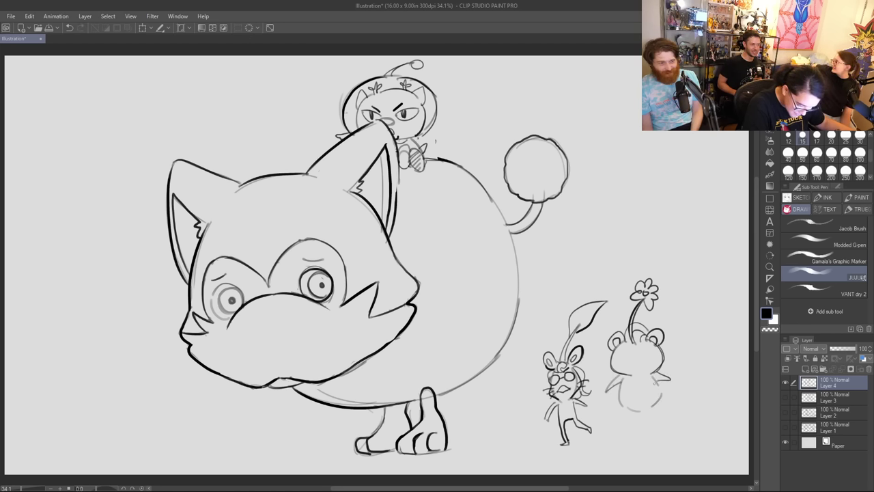
# Step: Add short running legs with feet to the flower-topped character and finish its lower body
pyautogui.moveTo(621, 406); pyautogui.dragTo(619, 438)
pyautogui.hotkey('ctrl', 'z')
pyautogui.moveTo(620, 408)
pyautogui.mouseDown()
pyautogui.moveTo(613, 424)
pyautogui.moveTo(621, 427)
pyautogui.moveTo(631, 410)
pyautogui.moveTo(657, 424)
pyautogui.moveTo(669, 418)
pyautogui.mouseUp()
pyautogui.hotkey('ctrl', 'z')
pyautogui.hotkey('ctrl', 'z')
pyautogui.hotkey('ctrl', 'z')
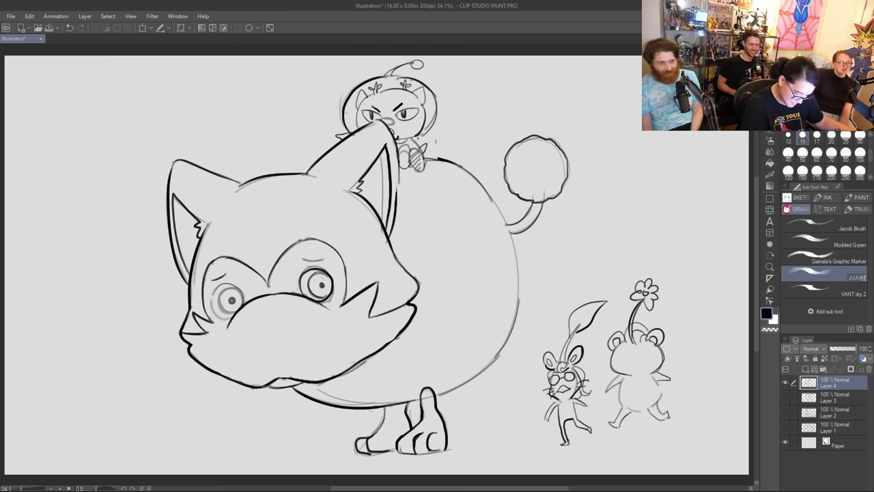
# Step: Draw round eyes with pupils, whiskers and cheek tufts on the flower-topped character's face
pyautogui.moveTo(621, 354)
pyautogui.mouseDown()
pyautogui.moveTo(621, 378)
pyautogui.moveTo(648, 362)
pyautogui.moveTo(647, 375)
pyautogui.moveTo(649, 353)
pyautogui.mouseUp()
pyautogui.hotkey('ctrl', 'z')
pyautogui.hotkey('ctrl', 'z')
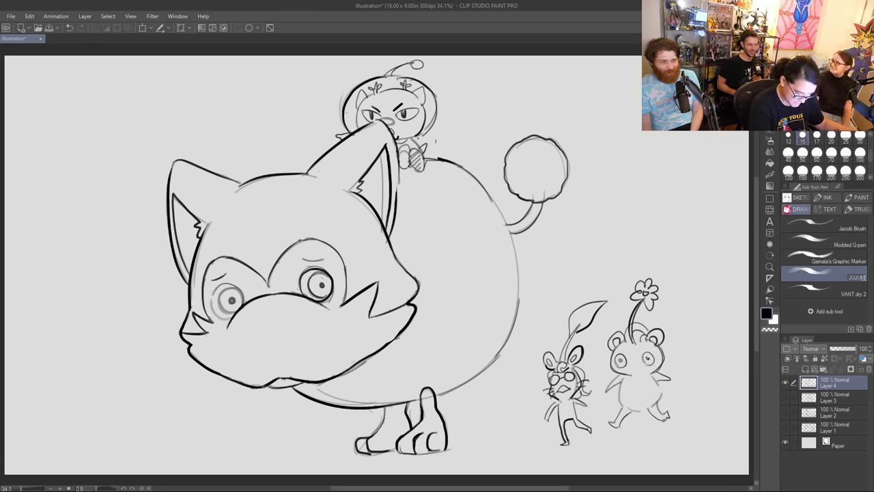
pyautogui.moveTo(615, 369); pyautogui.dragTo(609, 374)
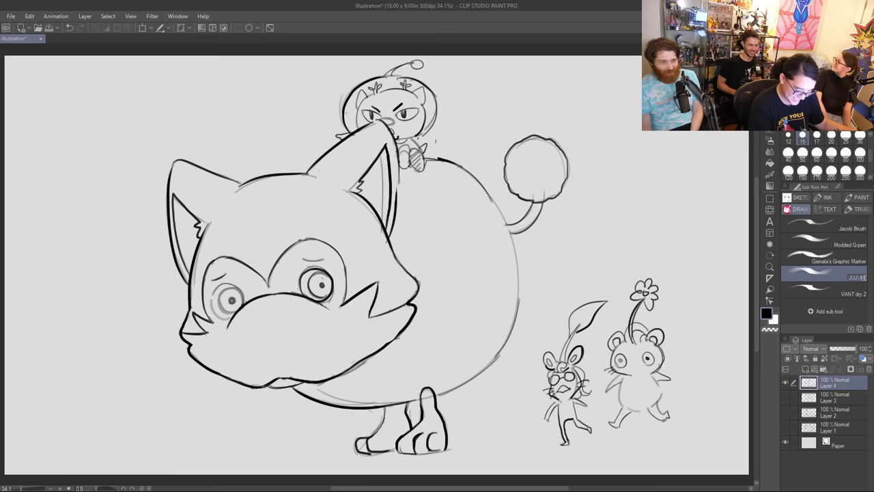
pyautogui.moveTo(659, 363)
pyautogui.mouseDown()
pyautogui.moveTo(671, 360)
pyautogui.moveTo(668, 371)
pyautogui.mouseUp()
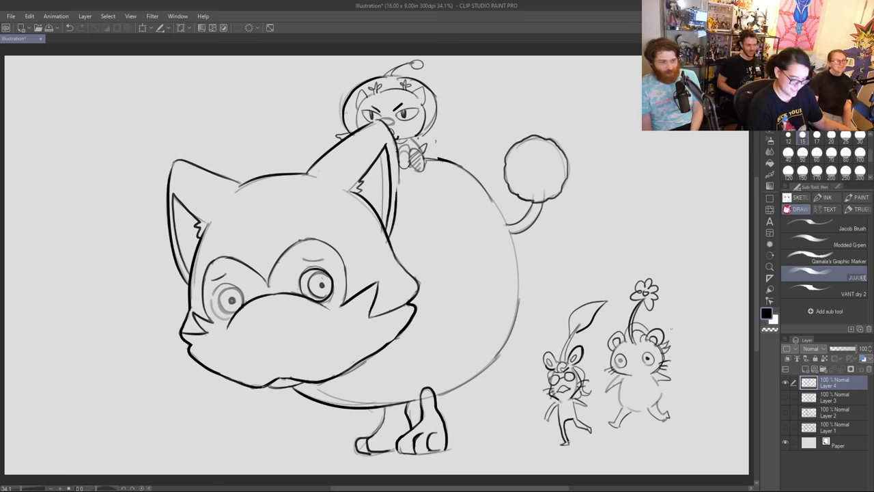
# Step: Lasso the flower-topped character, move it slightly lower to line up with the leaf figure, and deselect
pyautogui.press('m')
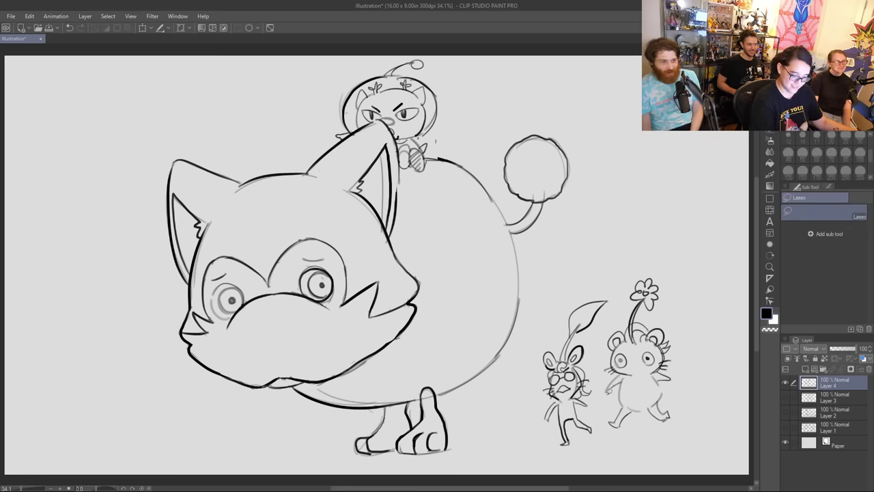
pyautogui.moveTo(602, 403)
pyautogui.mouseDown()
pyautogui.moveTo(686, 437)
pyautogui.moveTo(621, 300)
pyautogui.moveTo(605, 408)
pyautogui.mouseUp()
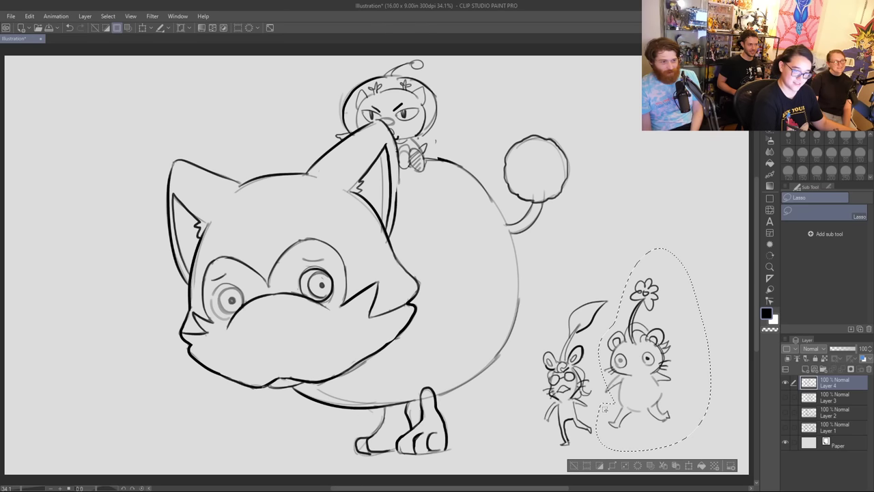
pyautogui.moveTo(595, 334)
pyautogui.mouseDown()
pyautogui.moveTo(597, 362)
pyautogui.moveTo(641, 445)
pyautogui.moveTo(632, 262)
pyautogui.moveTo(615, 306)
pyautogui.mouseUp()
pyautogui.press('k')
pyautogui.moveTo(648, 385); pyautogui.dragTo(648, 383)
pyautogui.hotkey('ctrl', 'd')
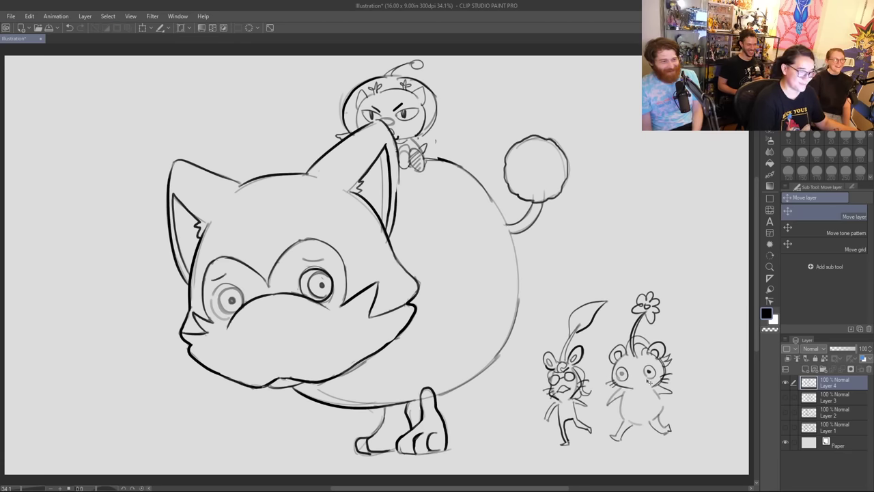
pyautogui.press('p')
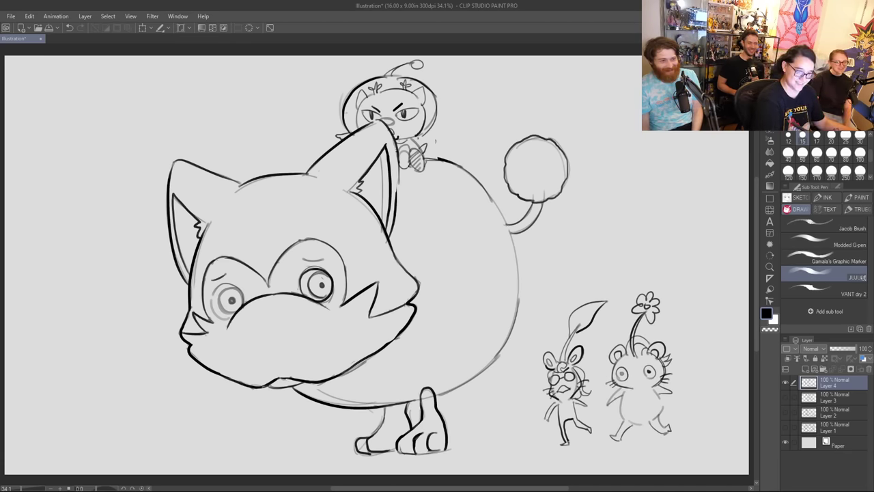
# Step: Shift the whole Layer 4 drawing to the left to free space beside the flower-topped character
pyautogui.press('k')
pyautogui.moveTo(475, 284); pyautogui.dragTo(369, 285)
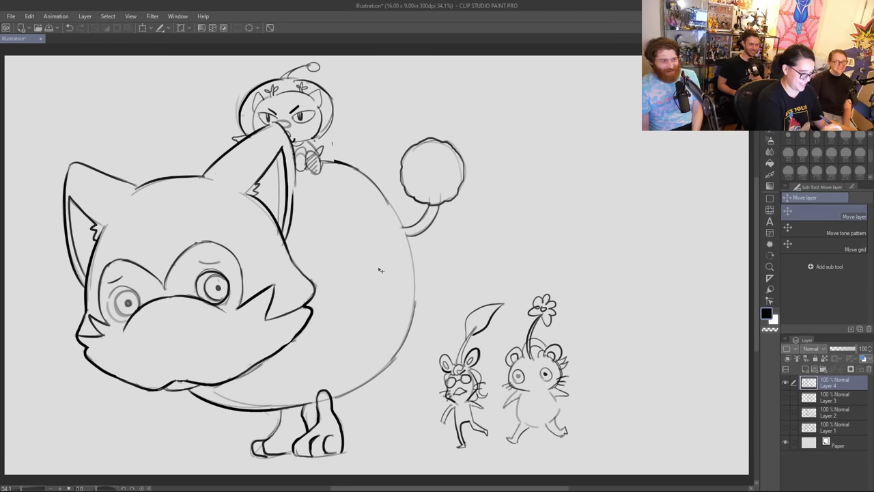
pyautogui.moveTo(460, 300); pyautogui.dragTo(457, 294)
pyautogui.press('p')
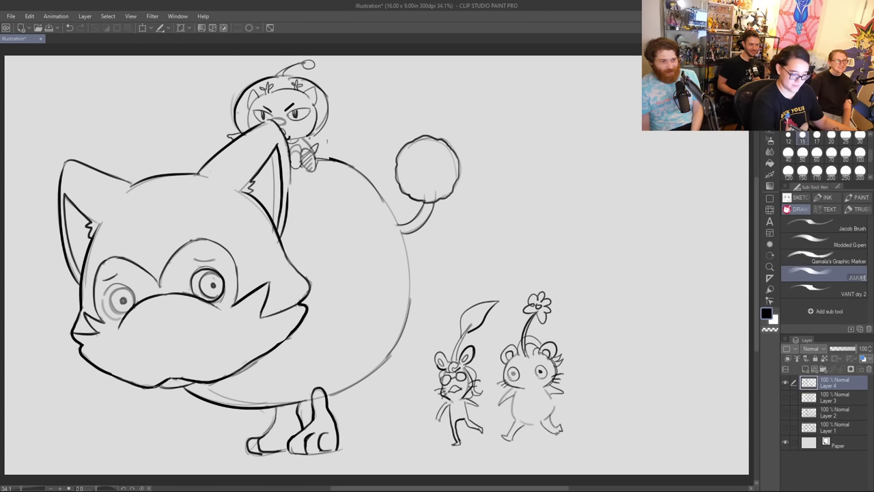
# Step: Sketch a third small head with a leaf-tipped stem and a fluffy chin beside the flower-topped character
pyautogui.moveTo(600, 352)
pyautogui.mouseDown()
pyautogui.moveTo(597, 381)
pyautogui.moveTo(609, 340)
pyautogui.moveTo(621, 377)
pyautogui.moveTo(621, 322)
pyautogui.moveTo(631, 325)
pyautogui.mouseUp()
pyautogui.moveTo(598, 383)
pyautogui.mouseDown()
pyautogui.moveTo(611, 393)
pyautogui.moveTo(630, 368)
pyautogui.moveTo(629, 377)
pyautogui.mouseUp()
pyautogui.hotkey('ctrl', 'z')
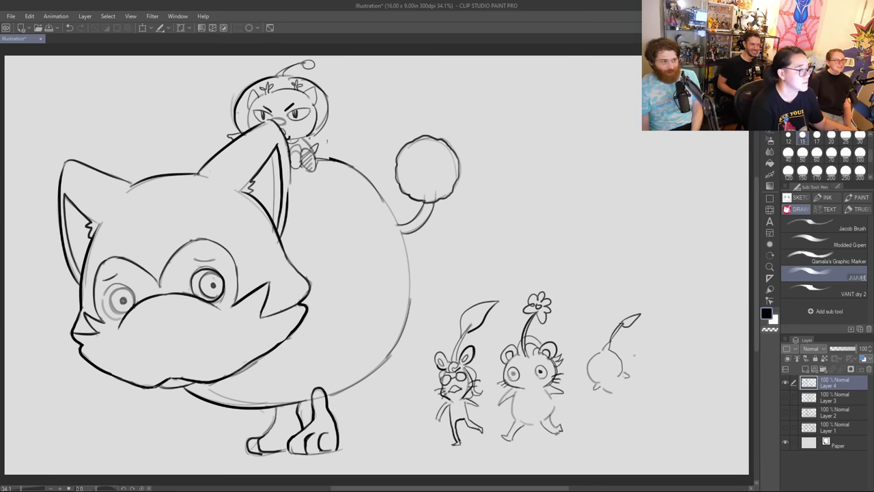
pyautogui.hotkey('ctrl', 'z')
pyautogui.moveTo(623, 369); pyautogui.dragTo(629, 392)
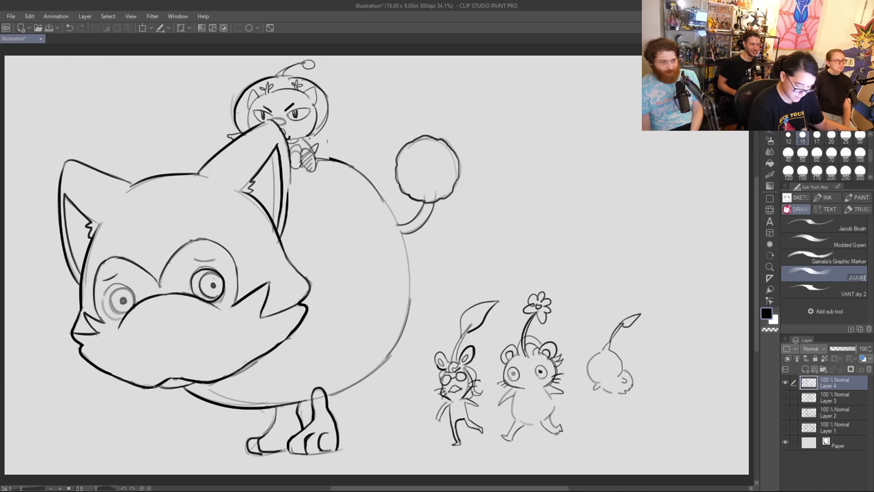
# Step: Give the third small head large round glasses, an ear and pointed cheek tufts
pyautogui.moveTo(623, 359)
pyautogui.mouseDown()
pyautogui.moveTo(635, 370)
pyautogui.moveTo(595, 360)
pyautogui.moveTo(605, 366)
pyautogui.moveTo(613, 356)
pyautogui.moveTo(593, 347)
pyautogui.moveTo(599, 338)
pyautogui.moveTo(606, 352)
pyautogui.moveTo(585, 365)
pyautogui.moveTo(592, 382)
pyautogui.mouseUp()
pyautogui.hotkey('ctrl', 'z')
pyautogui.hotkey('ctrl', 'z')
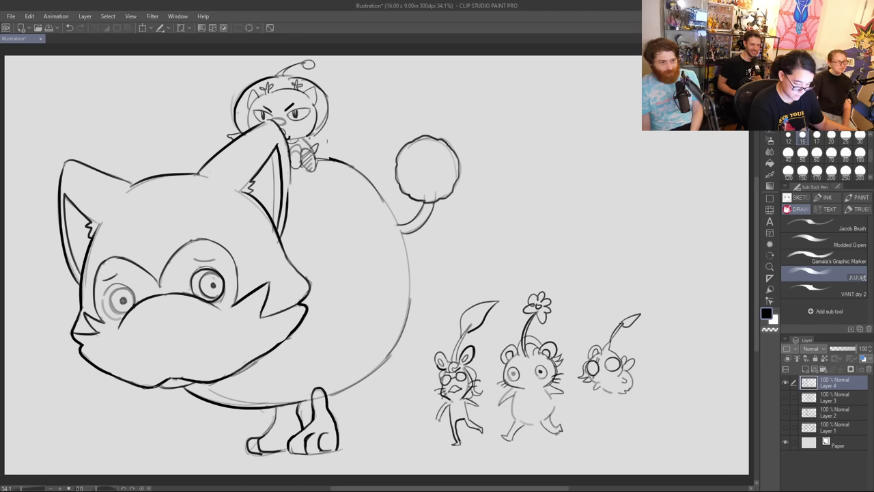
# Step: Add a fringe and side tufts to the third head, a small flower shape beside it, and shade its lenses
pyautogui.moveTo(610, 352)
pyautogui.mouseDown()
pyautogui.moveTo(625, 347)
pyautogui.moveTo(621, 358)
pyautogui.mouseUp()
pyautogui.hotkey('ctrl', 'z')
pyautogui.moveTo(613, 354)
pyautogui.mouseDown()
pyautogui.moveTo(636, 361)
pyautogui.moveTo(629, 351)
pyautogui.moveTo(633, 369)
pyautogui.moveTo(613, 359)
pyautogui.moveTo(635, 363)
pyautogui.moveTo(625, 373)
pyautogui.mouseUp()
pyautogui.hotkey('ctrl', 'z')
pyautogui.hotkey('ctrl', 'z')
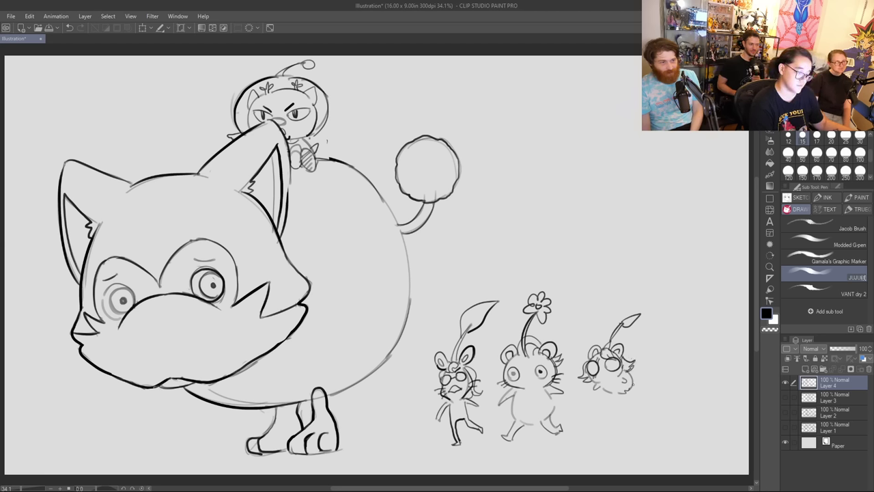
pyautogui.moveTo(633, 373); pyautogui.dragTo(643, 366)
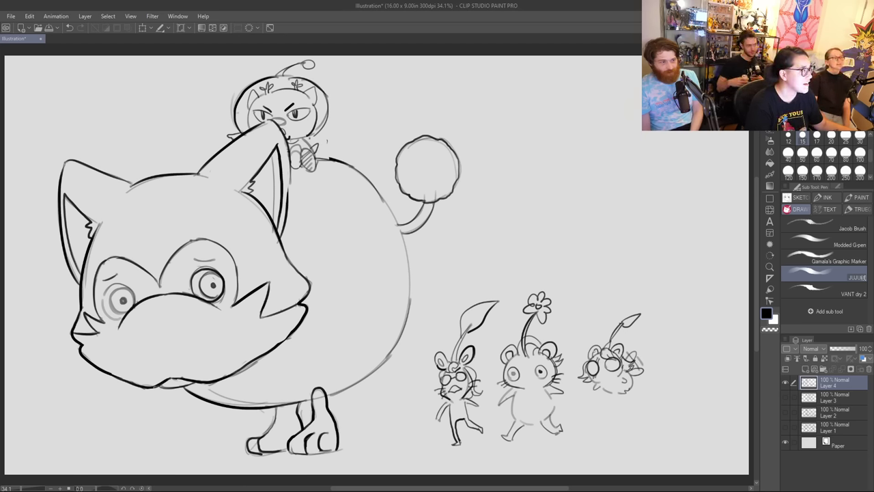
pyautogui.moveTo(589, 362)
pyautogui.mouseDown()
pyautogui.moveTo(595, 373)
pyautogui.moveTo(613, 369)
pyautogui.mouseUp()
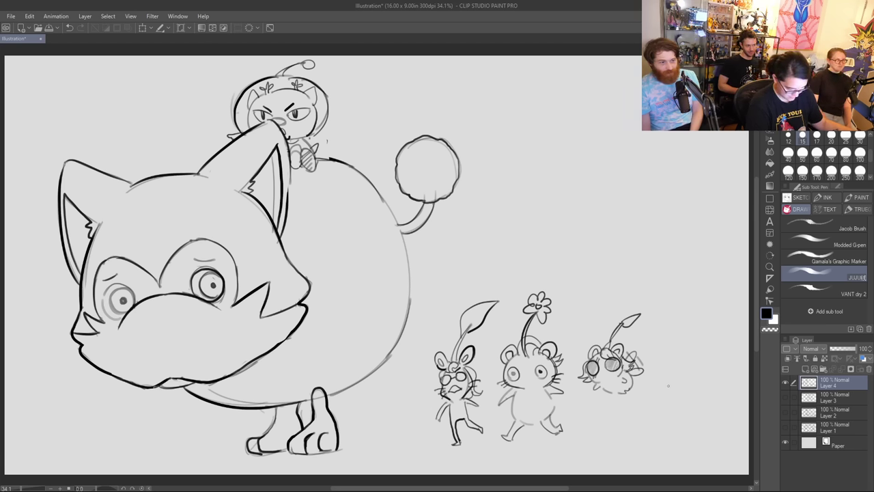
# Step: Outline a fourth small rounded head with a curved stem, then use brush size 12 to add its leaf and a top tuft
pyautogui.moveTo(669, 376)
pyautogui.mouseDown()
pyautogui.moveTo(659, 393)
pyautogui.moveTo(671, 400)
pyautogui.moveTo(690, 390)
pyautogui.moveTo(697, 348)
pyautogui.mouseUp()
pyautogui.hotkey('ctrl', 'z')
pyautogui.hotkey('ctrl', 'z')
pyautogui.moveTo(687, 366); pyautogui.dragTo(697, 347)
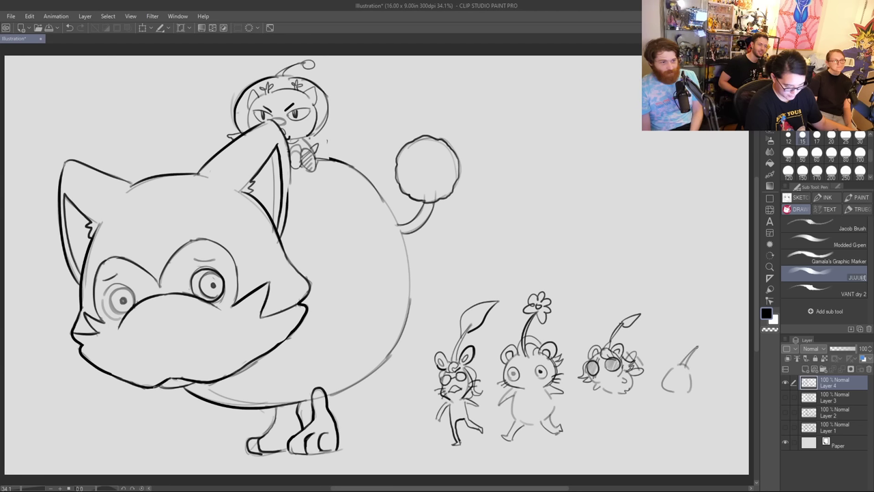
pyautogui.click(788, 139)
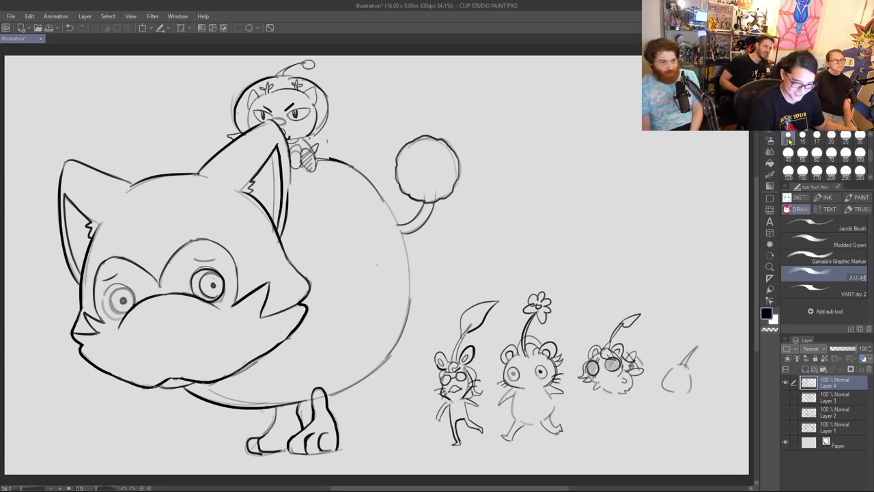
pyautogui.moveTo(694, 347)
pyautogui.mouseDown()
pyautogui.moveTo(716, 337)
pyautogui.moveTo(707, 349)
pyautogui.mouseUp()
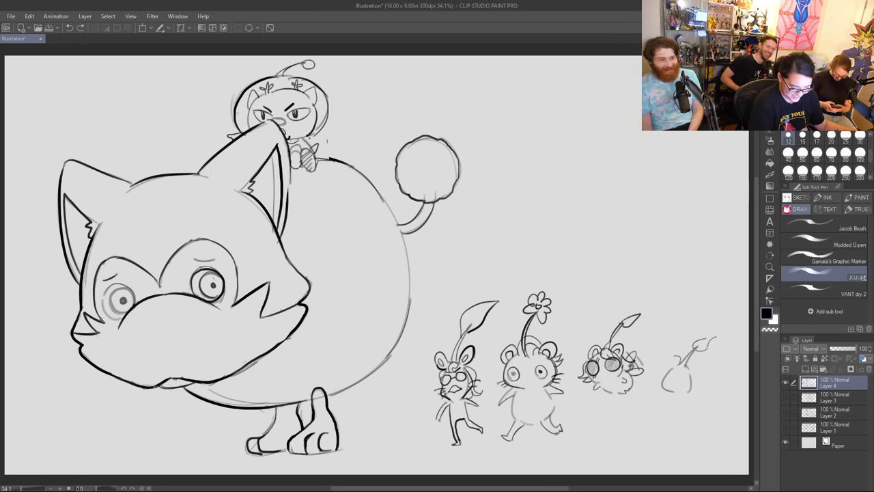
# Step: Draw two round ears, eyes with glasses and a smiling muzzle on the fourth small head
pyautogui.moveTo(664, 373)
pyautogui.mouseDown()
pyautogui.moveTo(675, 363)
pyautogui.moveTo(701, 376)
pyautogui.moveTo(672, 372)
pyautogui.moveTo(696, 377)
pyautogui.mouseUp()
pyautogui.hotkey('ctrl', 'z')
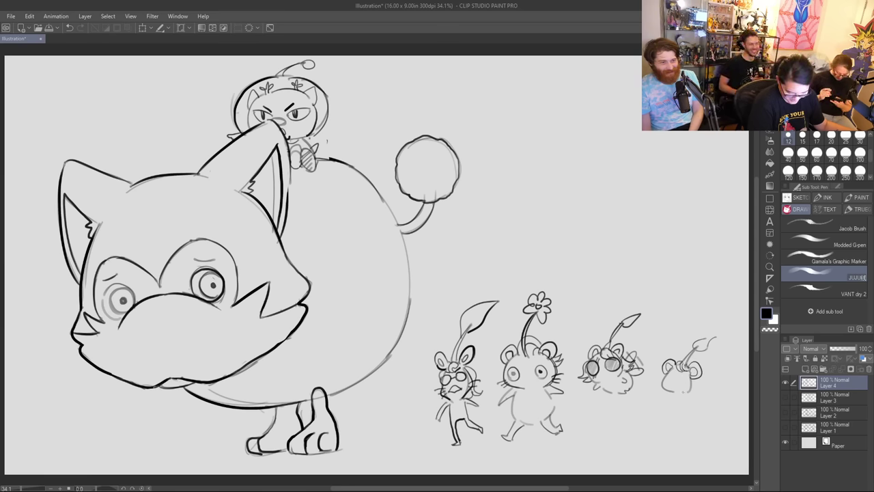
pyautogui.moveTo(662, 394)
pyautogui.mouseDown()
pyautogui.moveTo(653, 413)
pyautogui.moveTo(679, 385)
pyautogui.moveTo(674, 376)
pyautogui.moveTo(684, 382)
pyautogui.mouseUp()
pyautogui.hotkey('ctrl', 'z')
pyautogui.hotkey('ctrl', 'z')
pyautogui.hotkey('ctrl', 'z')
pyautogui.hotkey('ctrl', 'z')
pyautogui.hotkey('ctrl', 'z')
pyautogui.hotkey('ctrl', 'z')
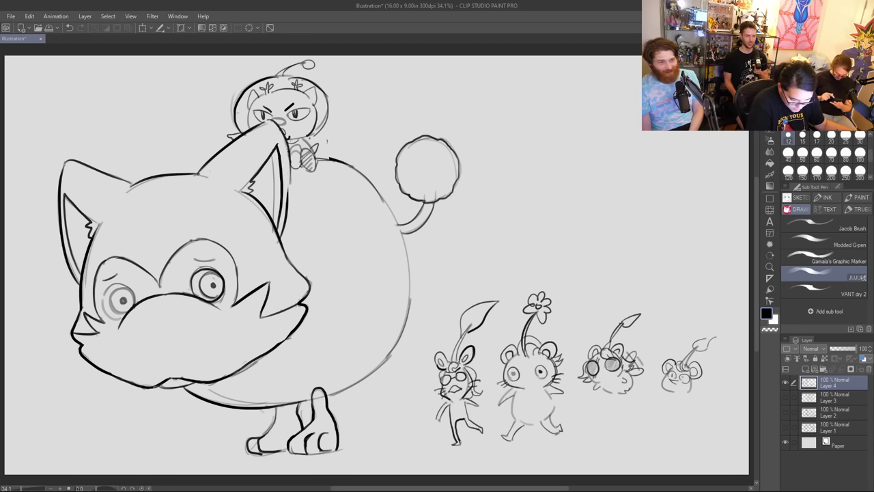
# Step: Draw a slim torso, outstretched arms and running legs beneath the fourth small head
pyautogui.moveTo(653, 407)
pyautogui.mouseDown()
pyautogui.moveTo(674, 393)
pyautogui.moveTo(656, 433)
pyautogui.moveTo(671, 434)
pyautogui.moveTo(672, 415)
pyautogui.moveTo(690, 438)
pyautogui.moveTo(681, 414)
pyautogui.moveTo(696, 436)
pyautogui.mouseUp()
pyautogui.hotkey('ctrl', 'z')
pyautogui.hotkey('ctrl', 'z')
pyautogui.hotkey('ctrl', 'z')
pyautogui.hotkey('ctrl', 'z')
pyautogui.hotkey('ctrl', 'z')
pyautogui.moveTo(686, 399); pyautogui.dragTo(692, 431)
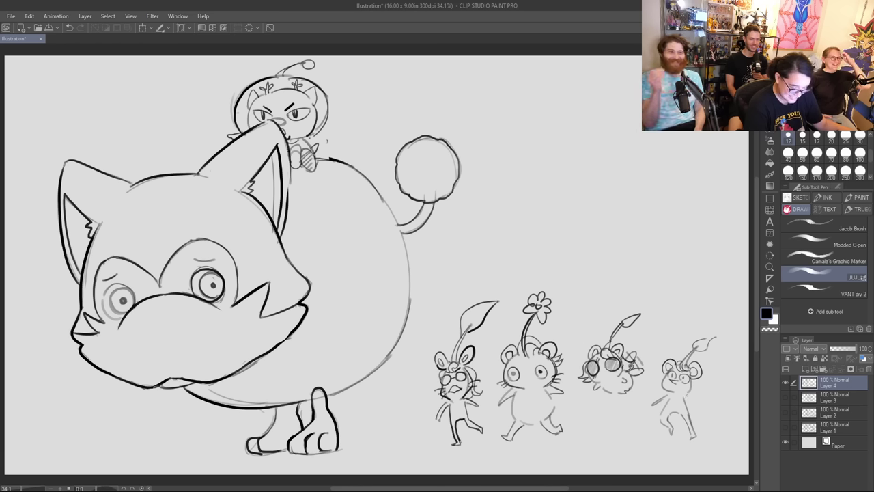
pyautogui.moveTo(687, 397)
pyautogui.mouseDown()
pyautogui.moveTo(697, 409)
pyautogui.moveTo(662, 410)
pyautogui.moveTo(660, 423)
pyautogui.mouseUp()
pyautogui.hotkey('ctrl', 'z')
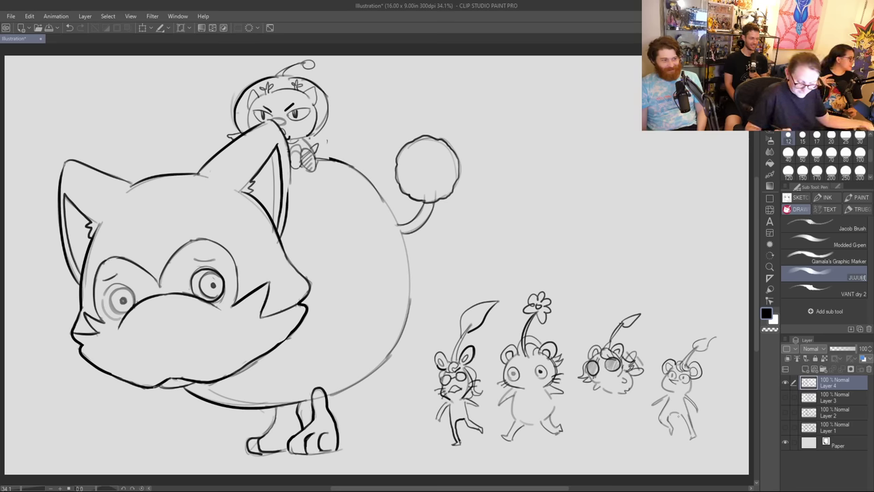
# Step: Create a new layer above Layer 4, hide Layer 4, and choose the VANT dry 2 brush
pyautogui.click(805, 369)
pyautogui.click(786, 398)
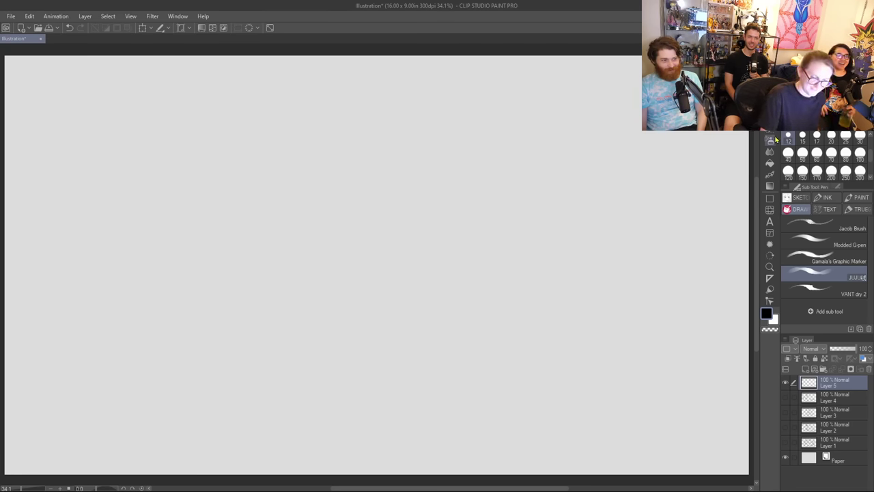
pyautogui.click(827, 290)
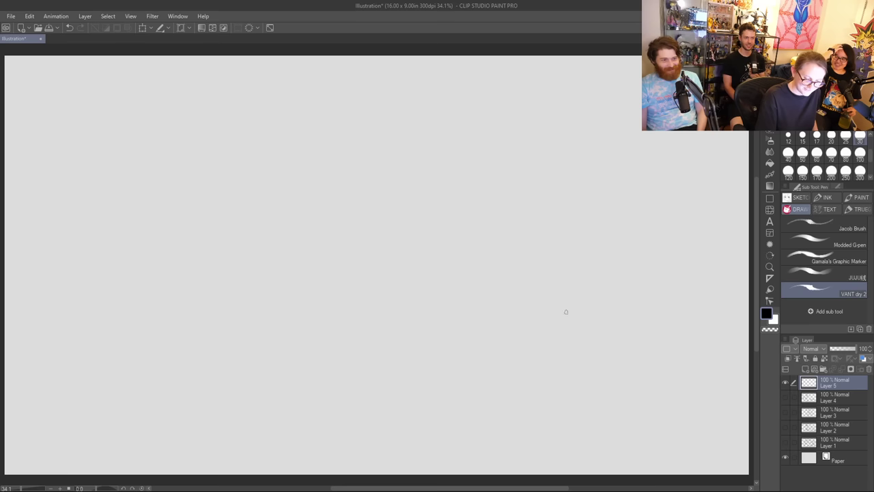
# Step: Outline an open-jawed shark head with a pointed dorsal fin, then add zigzag teeth and a small eye
pyautogui.moveTo(332, 171)
pyautogui.mouseDown()
pyautogui.moveTo(293, 195)
pyautogui.moveTo(351, 170)
pyautogui.moveTo(315, 179)
pyautogui.mouseUp()
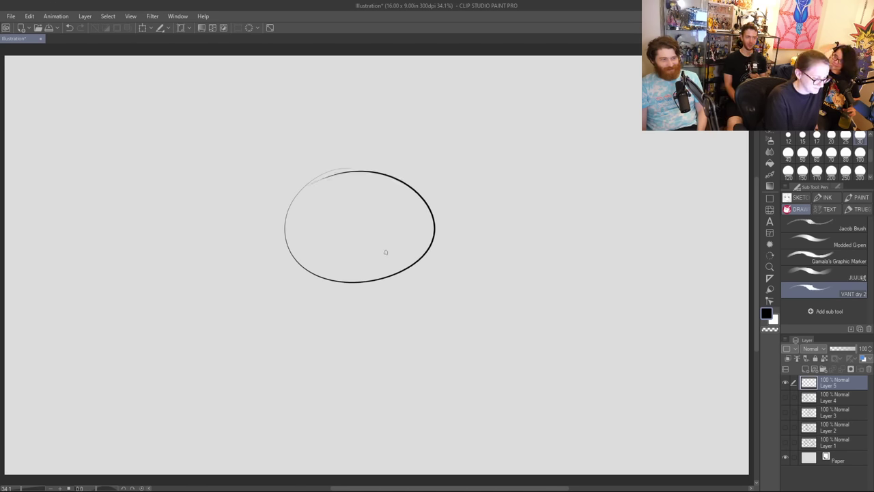
pyautogui.hotkey('ctrl', 'z')
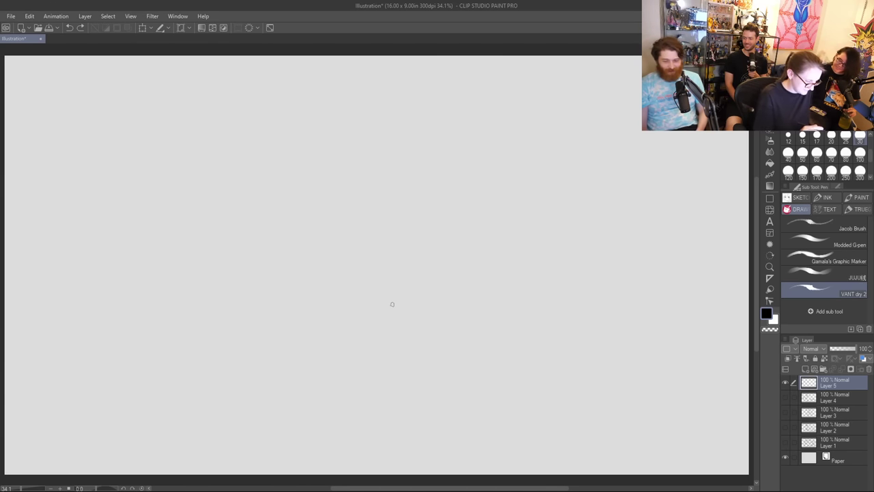
pyautogui.moveTo(466, 276)
pyautogui.mouseDown()
pyautogui.moveTo(326, 212)
pyautogui.moveTo(349, 277)
pyautogui.moveTo(307, 266)
pyautogui.moveTo(321, 297)
pyautogui.moveTo(375, 342)
pyautogui.moveTo(469, 364)
pyautogui.moveTo(461, 276)
pyautogui.moveTo(501, 282)
pyautogui.mouseUp()
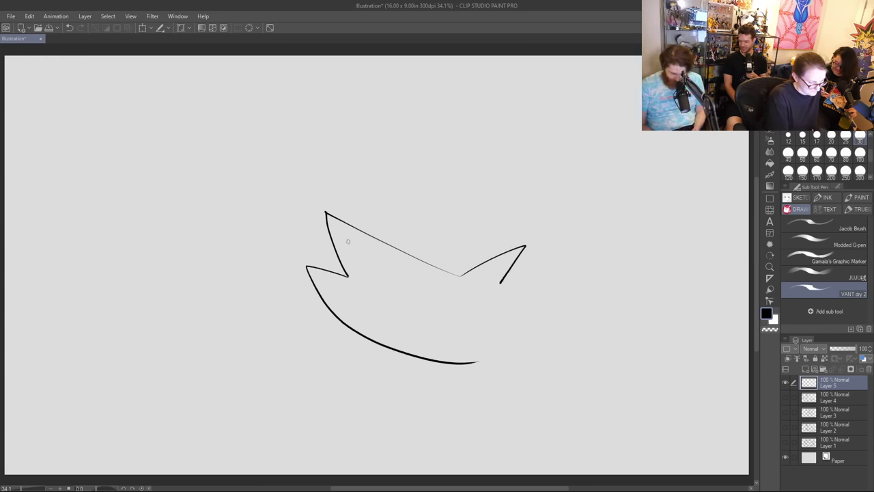
pyautogui.moveTo(338, 231); pyautogui.dragTo(361, 262)
pyautogui.moveTo(325, 240); pyautogui.dragTo(340, 265)
pyautogui.moveTo(395, 265); pyautogui.dragTo(400, 268)
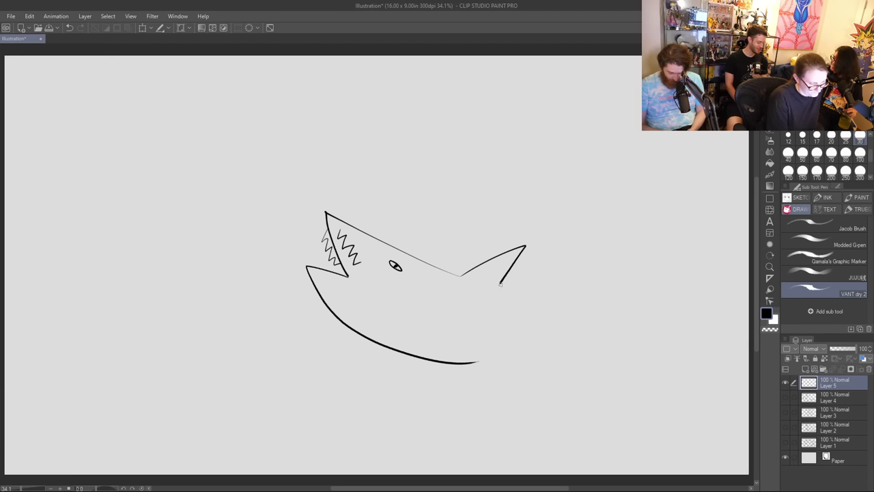
# Step: Draw the shark's curved rear body with a forked tail and tail band, plus a thin limb stretched along the ground beneath it
pyautogui.moveTo(500, 283)
pyautogui.mouseDown()
pyautogui.moveTo(499, 331)
pyautogui.moveTo(575, 280)
pyautogui.moveTo(636, 219)
pyautogui.moveTo(630, 179)
pyautogui.moveTo(653, 218)
pyautogui.moveTo(705, 211)
pyautogui.moveTo(665, 241)
pyautogui.moveTo(658, 261)
pyautogui.moveTo(565, 356)
pyautogui.mouseUp()
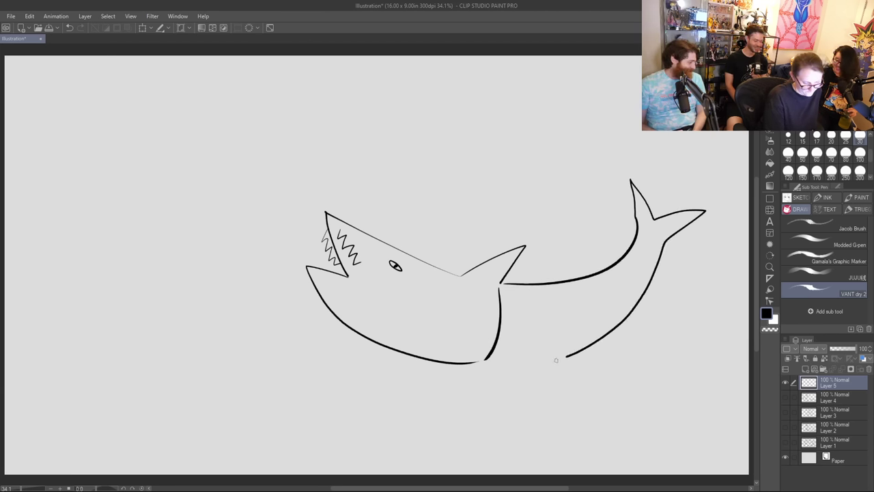
pyautogui.moveTo(483, 362); pyautogui.dragTo(697, 348)
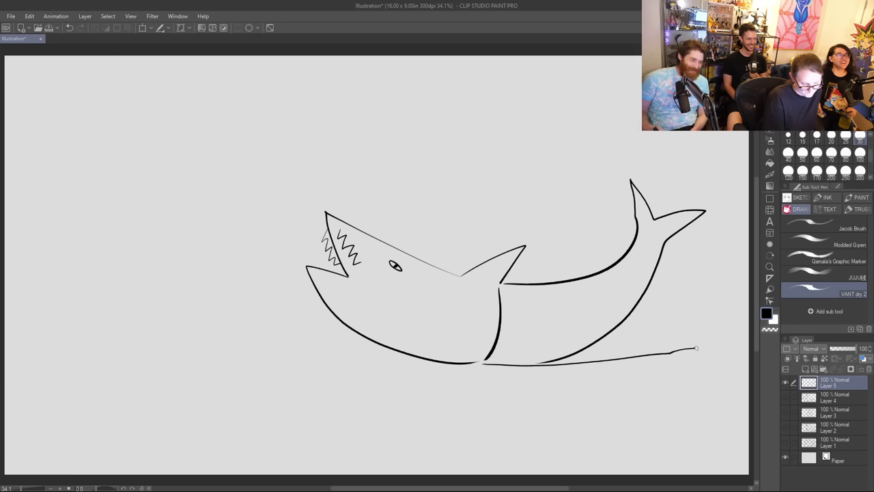
pyautogui.moveTo(586, 351); pyautogui.dragTo(686, 350)
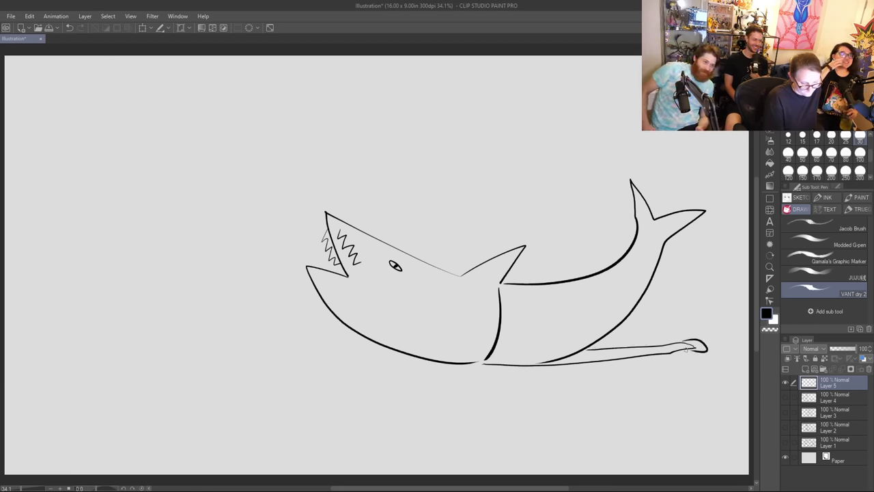
pyautogui.moveTo(508, 300)
pyautogui.mouseDown()
pyautogui.moveTo(506, 332)
pyautogui.moveTo(523, 322)
pyautogui.moveTo(516, 316)
pyautogui.moveTo(540, 331)
pyautogui.mouseUp()
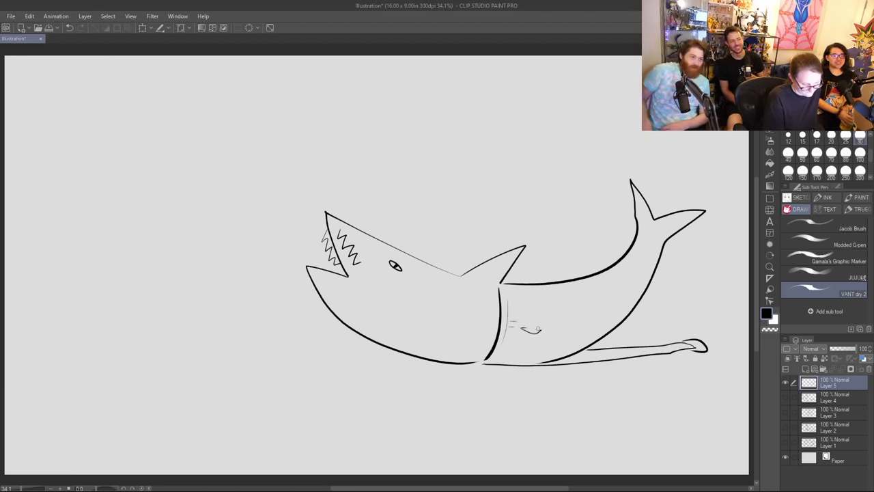
pyautogui.moveTo(627, 286); pyautogui.dragTo(564, 323)
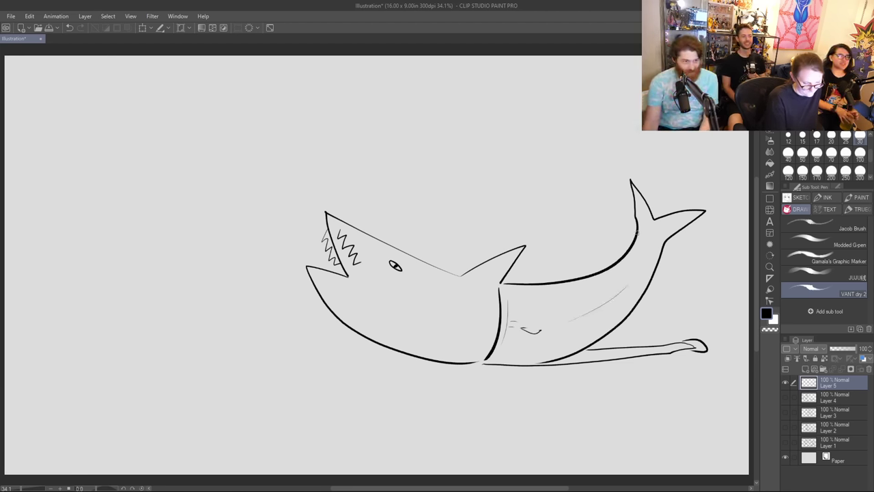
pyautogui.moveTo(662, 244)
pyautogui.mouseDown()
pyautogui.moveTo(635, 242)
pyautogui.moveTo(664, 255)
pyautogui.mouseUp()
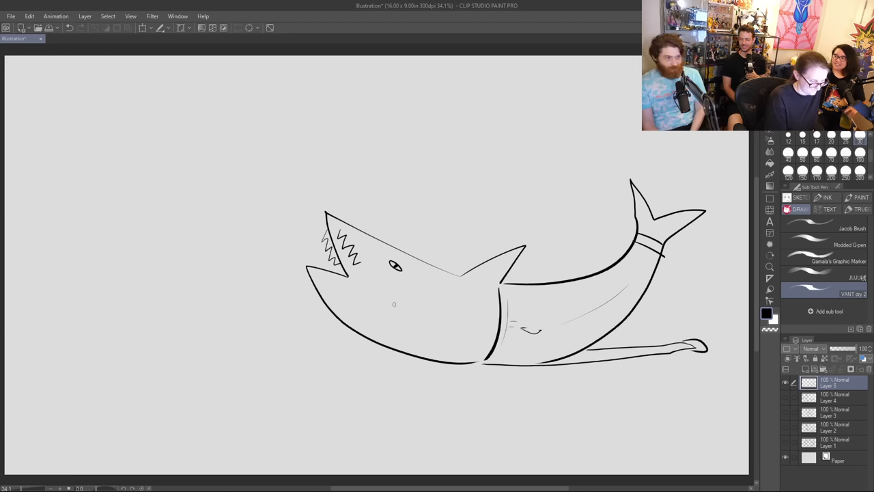
# Step: Add lower teeth, an eyebrow and a side fin to the shark, and sketch a puddle under its belly
pyautogui.moveTo(319, 269)
pyautogui.mouseDown()
pyautogui.moveTo(351, 270)
pyautogui.moveTo(350, 276)
pyautogui.moveTo(322, 268)
pyautogui.mouseUp()
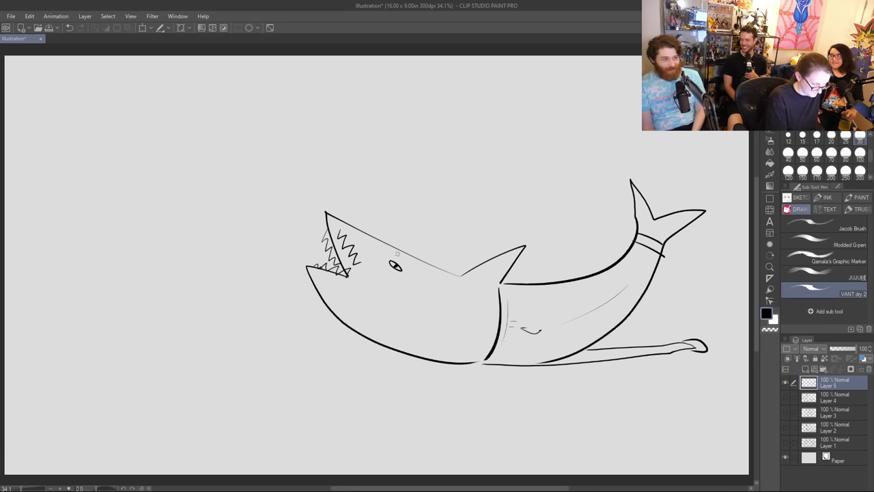
pyautogui.moveTo(396, 256); pyautogui.dragTo(395, 260)
pyautogui.moveTo(395, 355)
pyautogui.mouseDown()
pyautogui.moveTo(364, 371)
pyautogui.moveTo(438, 385)
pyautogui.moveTo(571, 382)
pyautogui.mouseUp()
pyautogui.moveTo(439, 320); pyautogui.dragTo(478, 346)
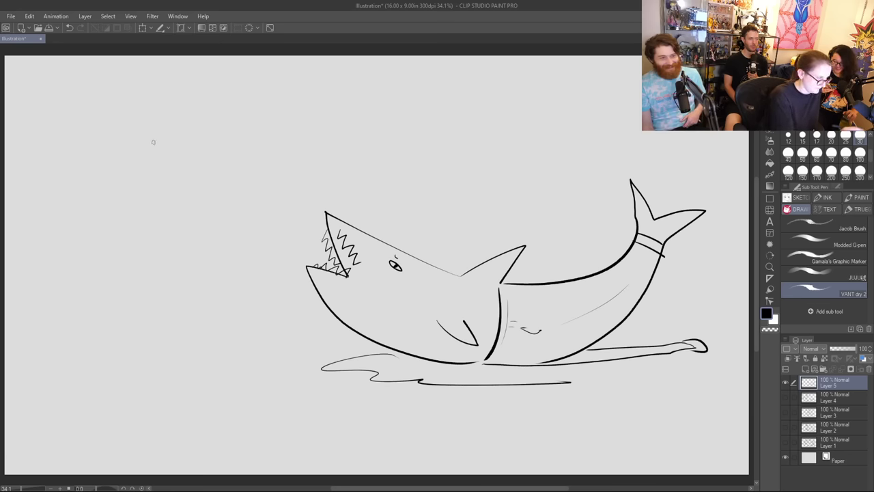
# Step: Move the shark drawing slightly down and sketch a thin rectangular frame behind its head
pyautogui.press('k')
pyautogui.moveTo(514, 288); pyautogui.dragTo(511, 329)
pyautogui.press('p')
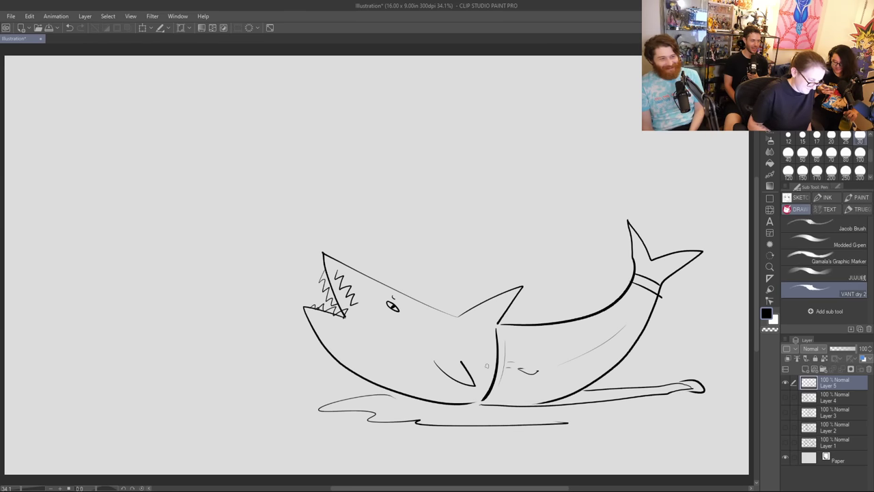
pyautogui.moveTo(175, 156)
pyautogui.mouseDown()
pyautogui.moveTo(183, 351)
pyautogui.moveTo(371, 153)
pyautogui.moveTo(414, 153)
pyautogui.moveTo(411, 260)
pyautogui.mouseUp()
# Step: Extend the corner of the shark's mouth deeper into the head with extra teeth, and erase the overlapping old jaw line
pyautogui.moveTo(355, 302); pyautogui.dragTo(366, 327)
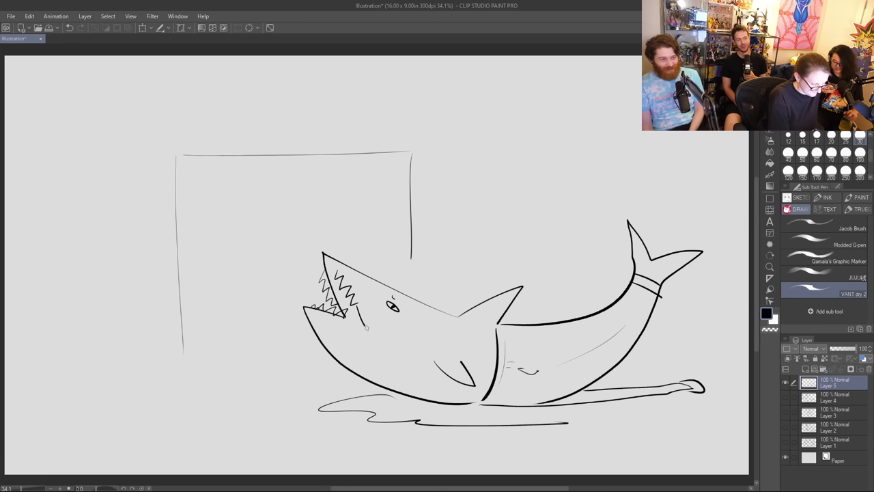
pyautogui.hotkey('ctrl', 'z')
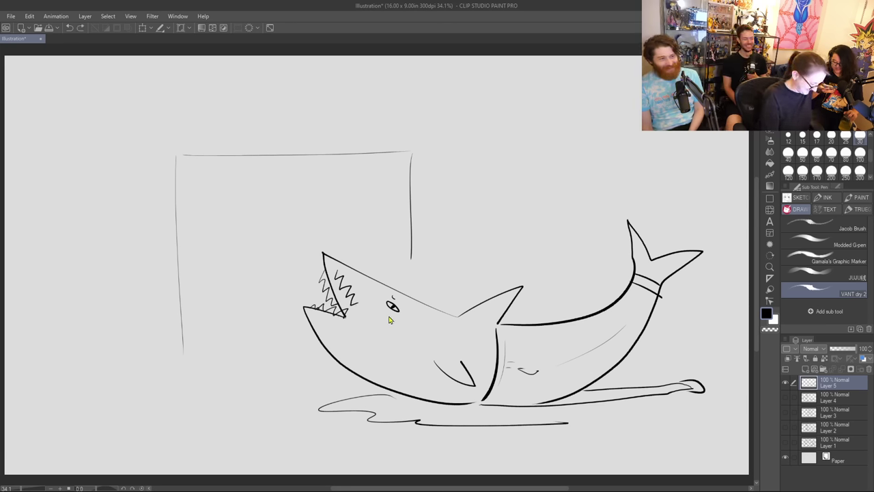
pyautogui.moveTo(356, 303); pyautogui.dragTo(364, 321)
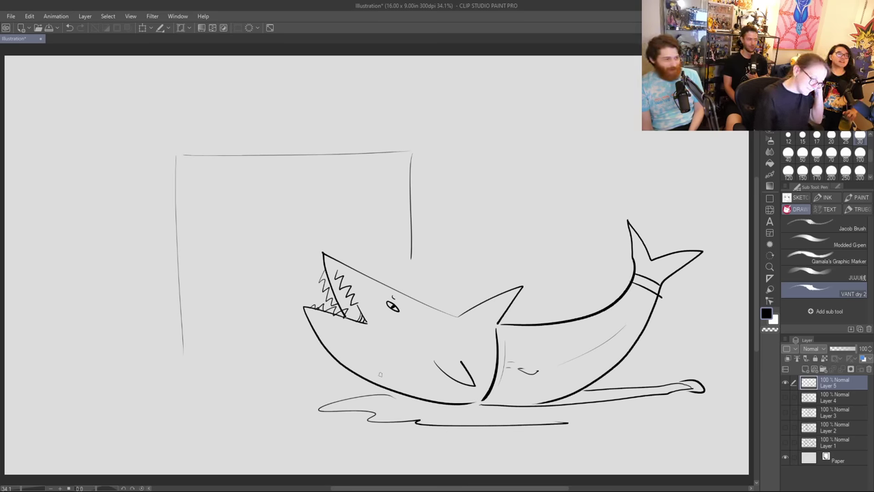
pyautogui.press('e')
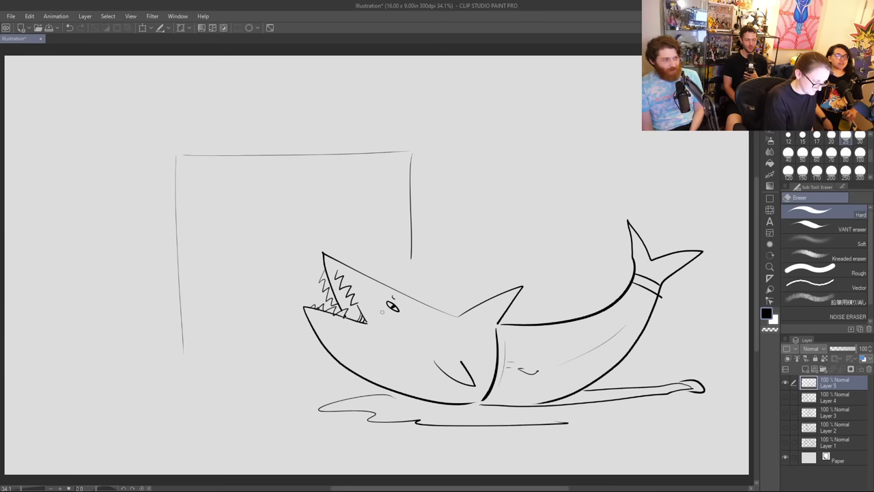
pyautogui.press('p')
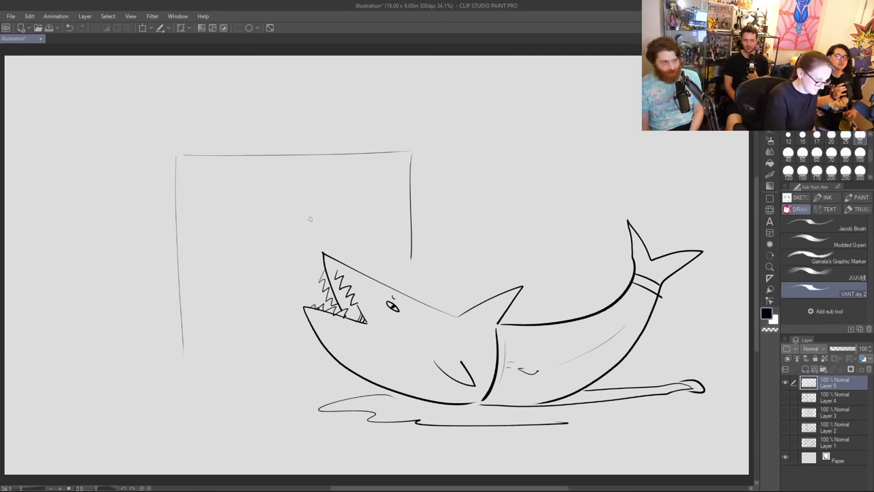
# Step: Redraw the frame with its left side farther out and right side farther in, erase the old sides, and add a vertical divider
pyautogui.moveTo(296, 163); pyautogui.dragTo(295, 326)
pyautogui.hotkey('ctrl', 'z')
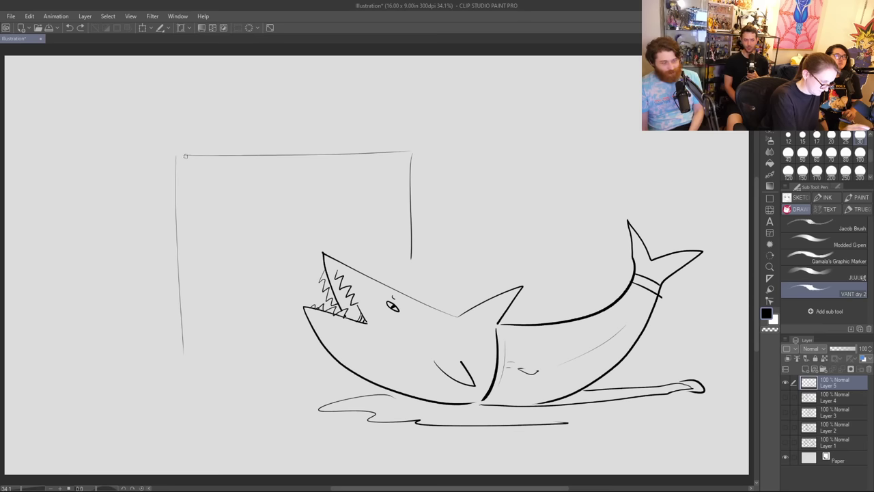
pyautogui.moveTo(175, 154)
pyautogui.mouseDown()
pyautogui.moveTo(139, 185)
pyautogui.moveTo(146, 374)
pyautogui.mouseUp()
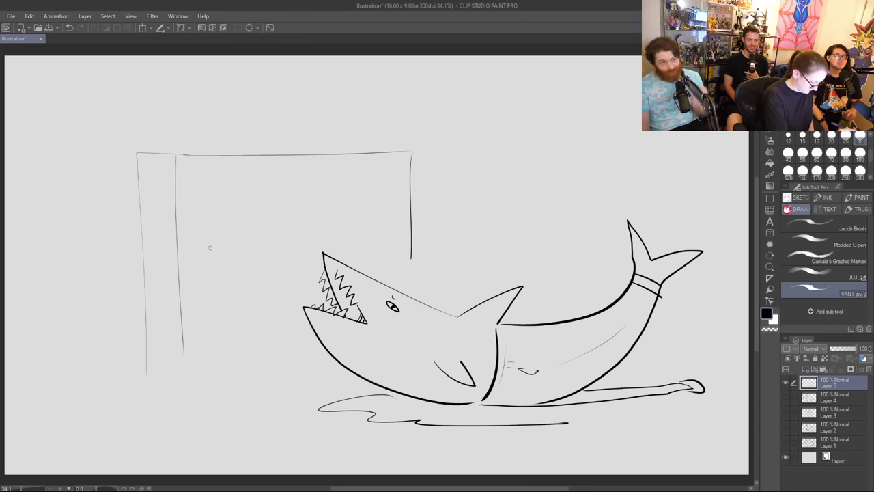
pyautogui.press('e')
pyautogui.moveTo(176, 156); pyautogui.dragTo(183, 352)
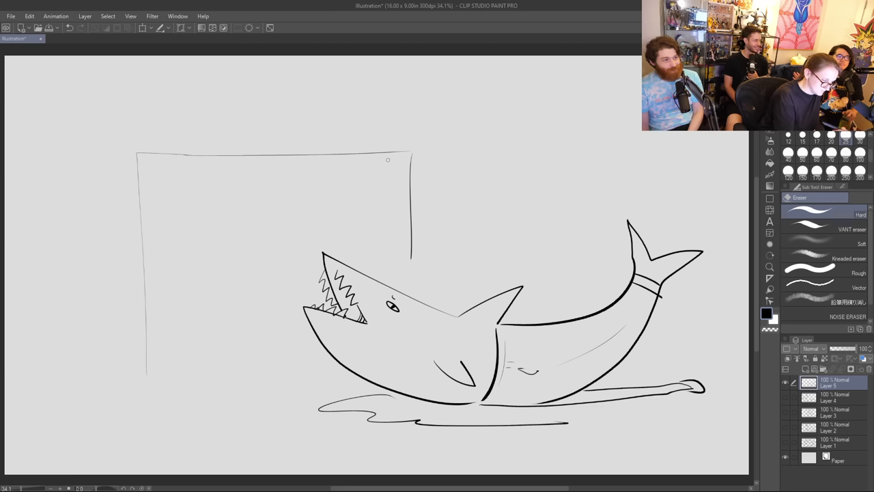
pyautogui.moveTo(411, 155)
pyautogui.mouseDown()
pyautogui.moveTo(412, 237)
pyautogui.moveTo(414, 214)
pyautogui.mouseUp()
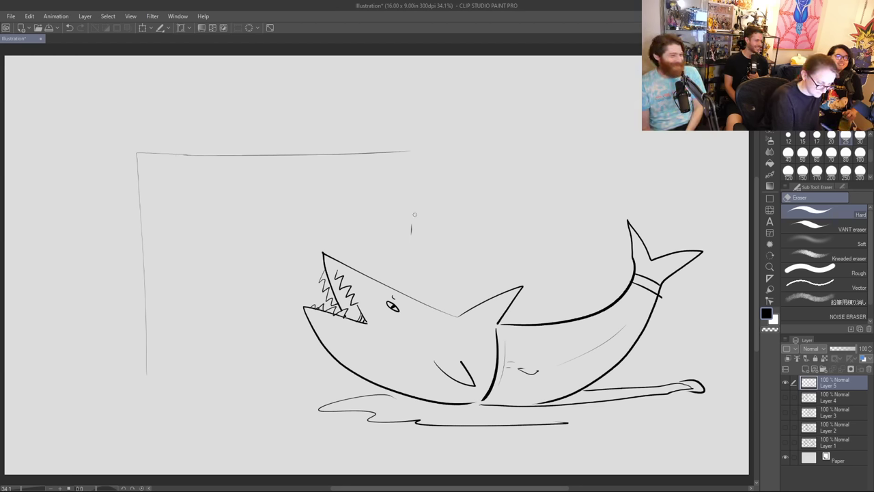
pyautogui.moveTo(412, 153); pyautogui.dragTo(336, 155)
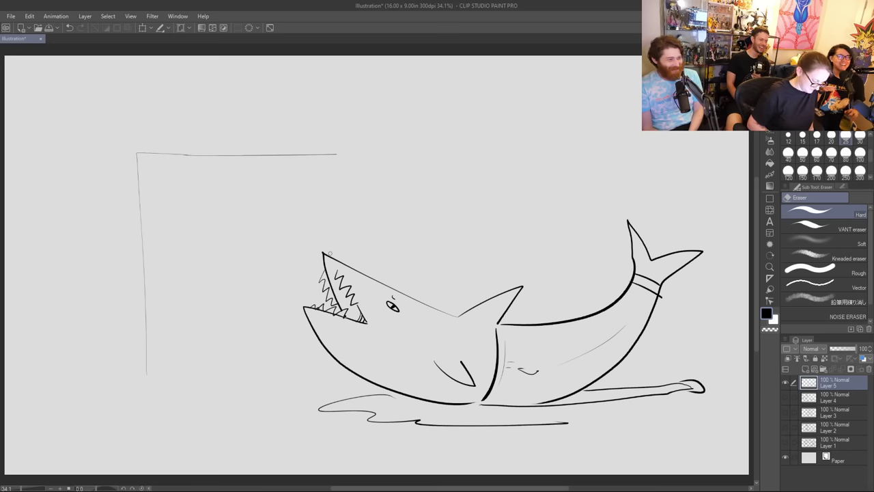
pyautogui.press('p')
pyautogui.moveTo(340, 156); pyautogui.dragTo(344, 242)
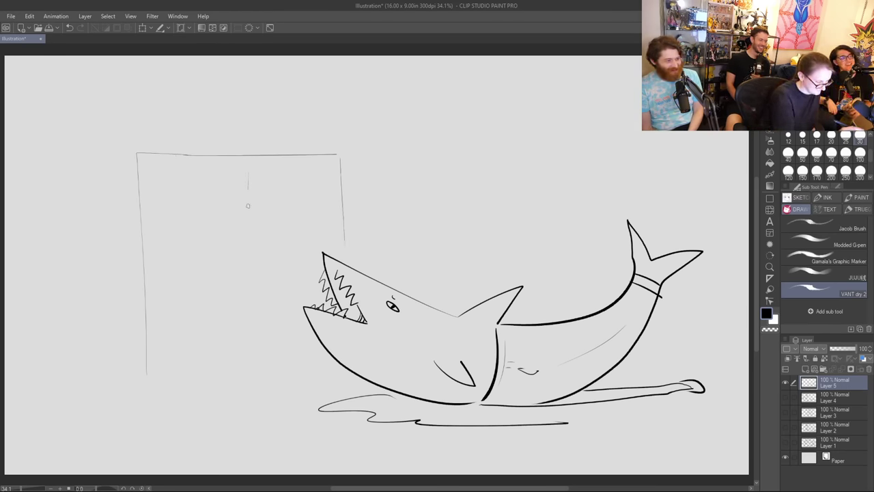
pyautogui.moveTo(248, 205); pyautogui.dragTo(261, 369)
# Step: Draw a worried face with a zigzag moustache, pointed ears and cap in the frame's left pane, with a raised hand on each side
pyautogui.moveTo(183, 285)
pyautogui.mouseDown()
pyautogui.moveTo(209, 294)
pyautogui.moveTo(217, 277)
pyautogui.mouseUp()
pyautogui.moveTo(162, 304)
pyautogui.mouseDown()
pyautogui.moveTo(174, 290)
pyautogui.moveTo(177, 306)
pyautogui.mouseUp()
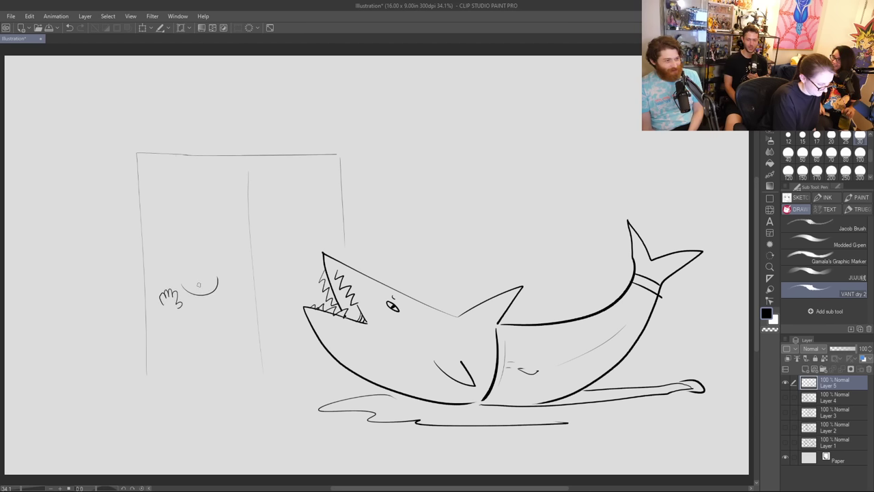
pyautogui.moveTo(199, 283)
pyautogui.mouseDown()
pyautogui.moveTo(192, 297)
pyautogui.moveTo(192, 287)
pyautogui.moveTo(181, 287)
pyautogui.moveTo(224, 287)
pyautogui.moveTo(211, 294)
pyautogui.moveTo(201, 271)
pyautogui.moveTo(197, 278)
pyautogui.moveTo(214, 273)
pyautogui.mouseUp()
pyautogui.hotkey('ctrl', 'z')
pyautogui.click(194, 278)
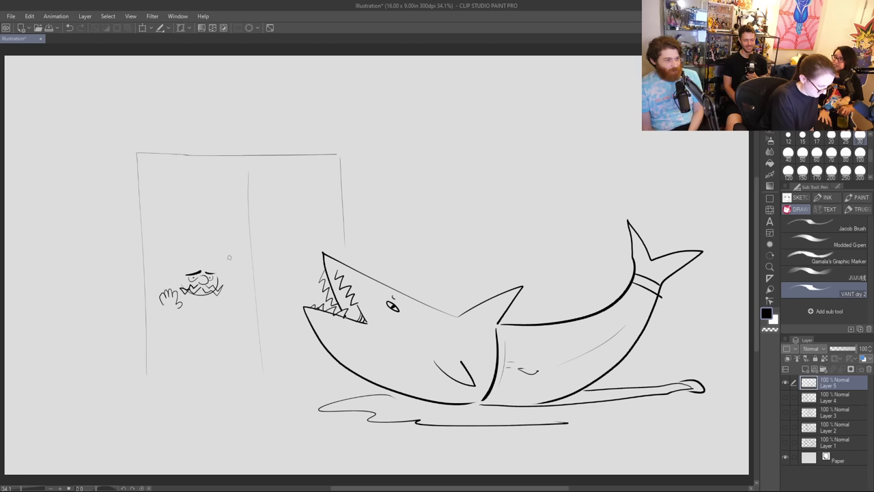
pyautogui.moveTo(179, 276)
pyautogui.mouseDown()
pyautogui.moveTo(179, 286)
pyautogui.moveTo(208, 258)
pyautogui.moveTo(183, 249)
pyautogui.moveTo(173, 275)
pyautogui.moveTo(224, 273)
pyautogui.moveTo(220, 283)
pyautogui.moveTo(182, 283)
pyautogui.mouseUp()
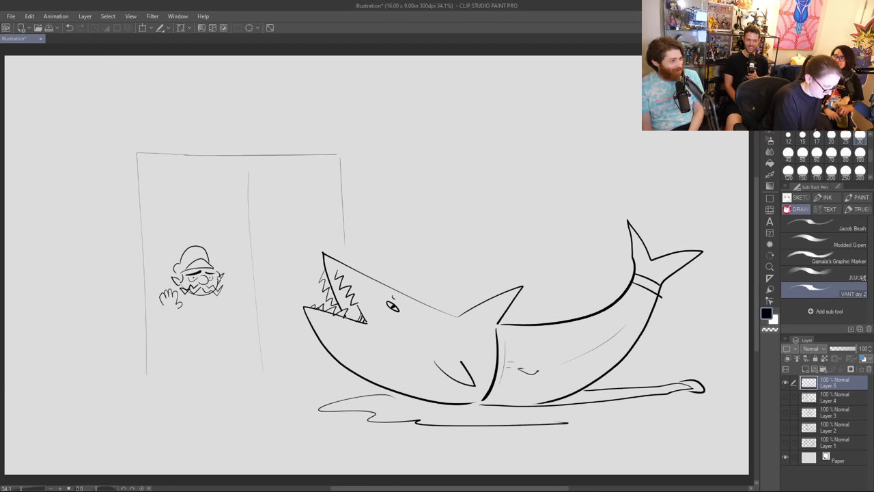
pyautogui.moveTo(223, 301); pyautogui.dragTo(231, 299)
pyautogui.moveTo(232, 290); pyautogui.dragTo(243, 290)
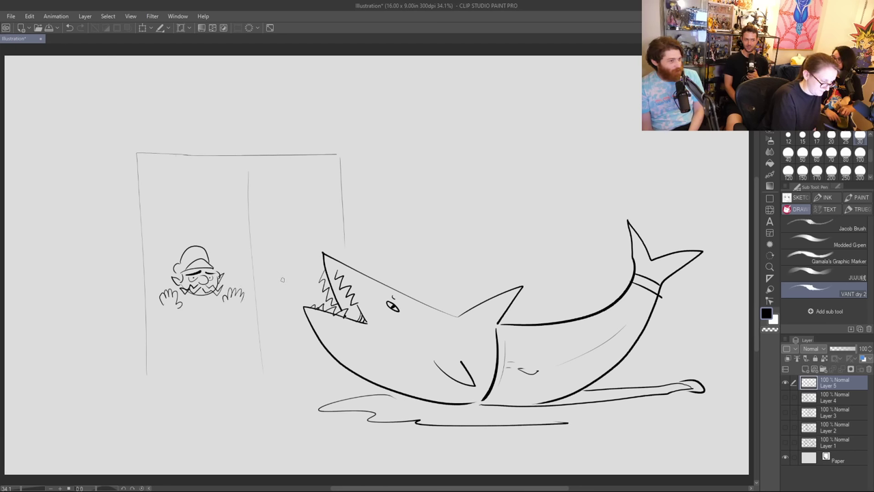
# Step: Draw a second, narrower moustached face with a cap and raised hands in the right pane, above the shark's snout
pyautogui.moveTo(282, 246)
pyautogui.mouseDown()
pyautogui.moveTo(305, 230)
pyautogui.moveTo(280, 264)
pyautogui.moveTo(313, 251)
pyautogui.moveTo(308, 260)
pyautogui.moveTo(295, 250)
pyautogui.moveTo(292, 258)
pyautogui.moveTo(289, 231)
pyautogui.moveTo(303, 235)
pyautogui.moveTo(283, 242)
pyautogui.mouseUp()
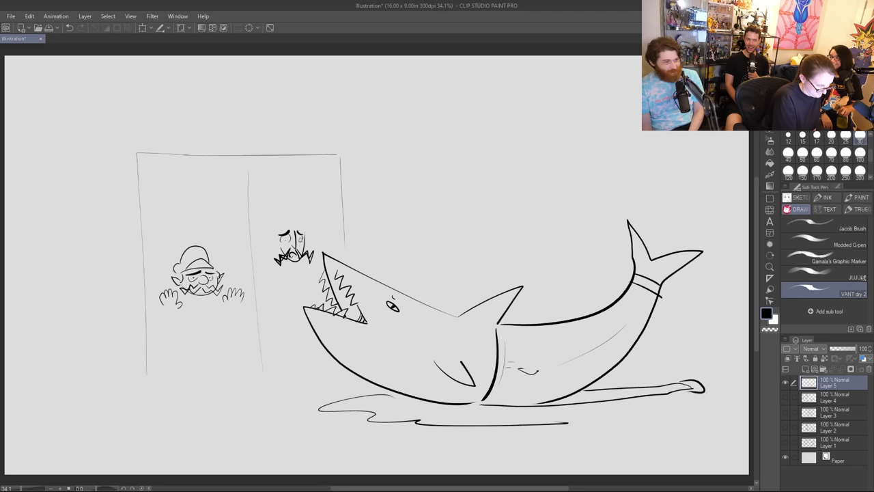
pyautogui.moveTo(275, 247)
pyautogui.mouseDown()
pyautogui.moveTo(271, 235)
pyautogui.moveTo(309, 244)
pyautogui.moveTo(310, 220)
pyautogui.mouseUp()
pyautogui.moveTo(278, 228); pyautogui.dragTo(298, 216)
pyautogui.moveTo(305, 224)
pyautogui.mouseDown()
pyautogui.moveTo(285, 206)
pyautogui.moveTo(261, 281)
pyautogui.moveTo(283, 282)
pyautogui.moveTo(324, 260)
pyautogui.mouseUp()
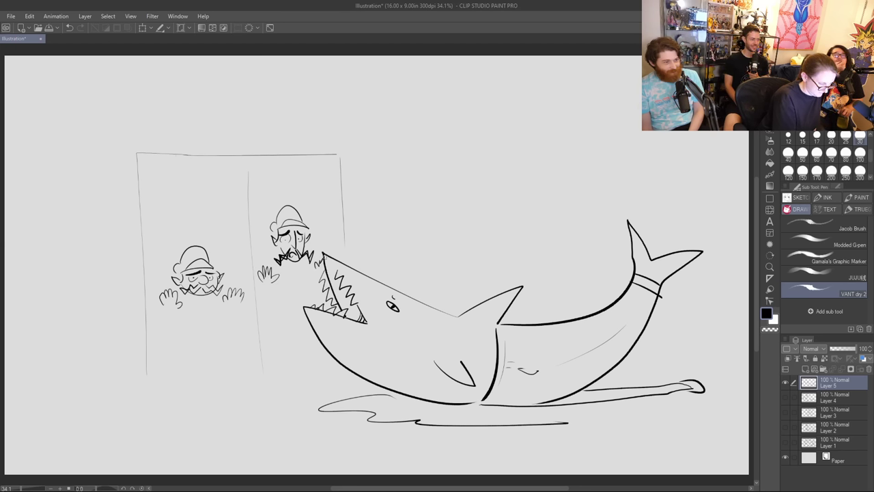
# Step: Close the frame's bottom edge, erase the overshooting line ends, and sketch an outer border around its sides and top
pyautogui.moveTo(143, 359); pyautogui.dragTo(332, 355)
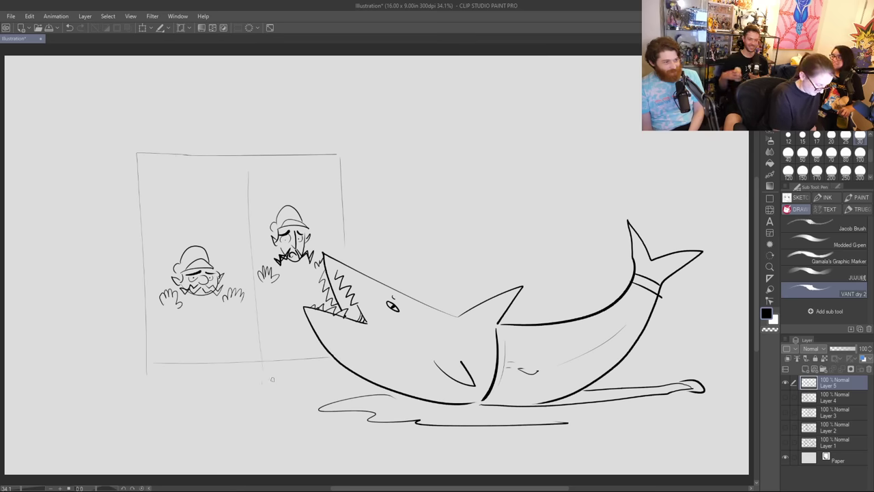
pyautogui.press('e')
pyautogui.moveTo(147, 364); pyautogui.dragTo(146, 375)
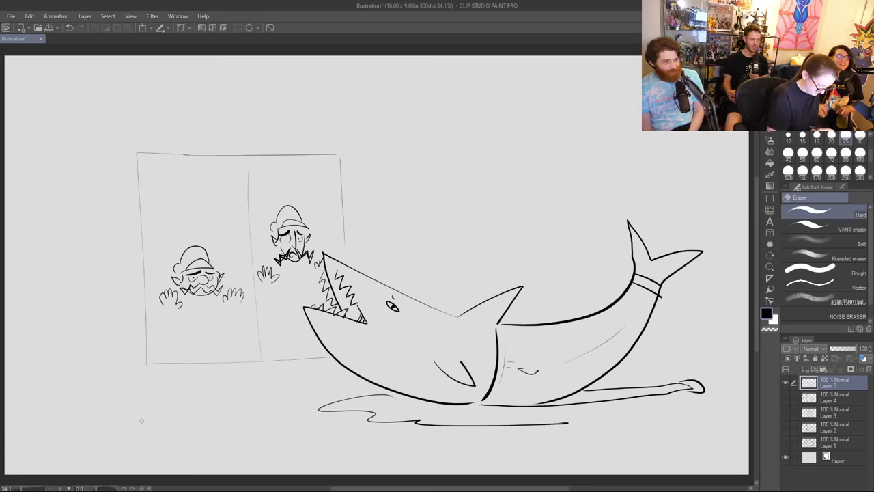
pyautogui.press('p')
pyautogui.moveTo(129, 146); pyautogui.dragTo(140, 327)
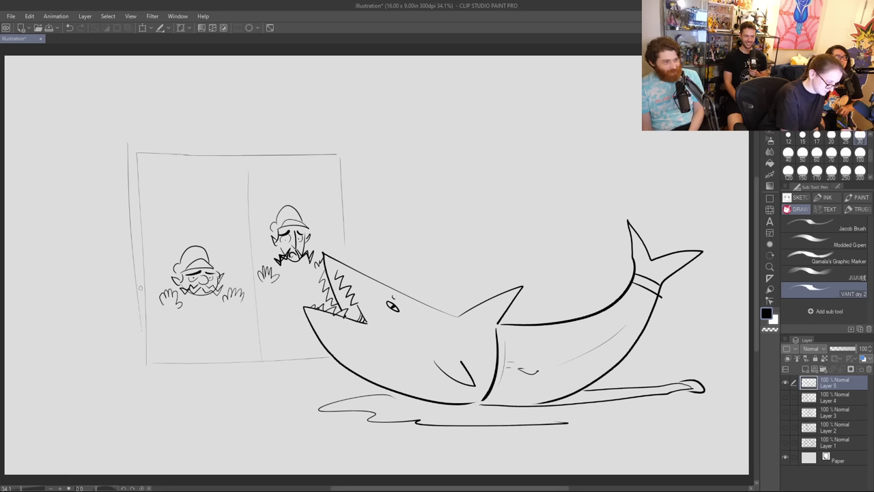
pyautogui.moveTo(130, 145)
pyautogui.mouseDown()
pyautogui.moveTo(356, 132)
pyautogui.moveTo(352, 266)
pyautogui.mouseUp()
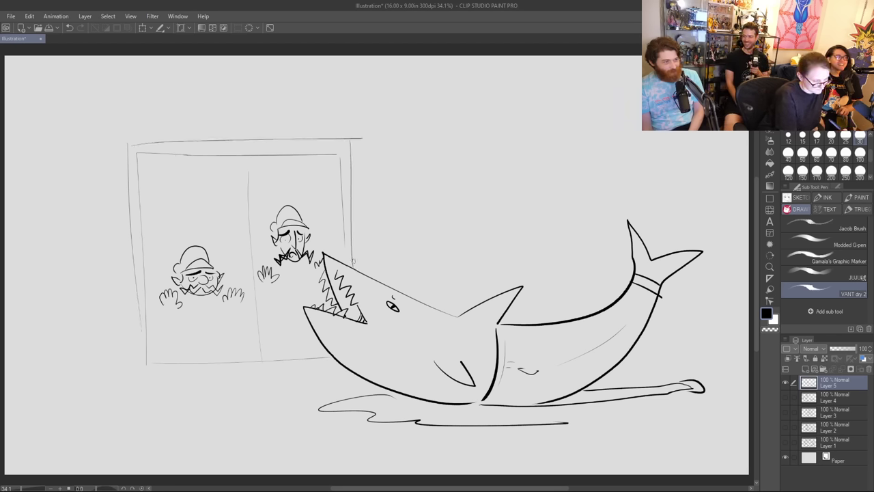
# Step: Hand-letter "WAAAAA" in outlined capitals above the frame, with a small spiky, crown-like shape over the enlarged second A
pyautogui.moveTo(159, 82)
pyautogui.mouseDown()
pyautogui.moveTo(173, 88)
pyautogui.moveTo(179, 78)
pyautogui.moveTo(184, 88)
pyautogui.moveTo(165, 105)
pyautogui.moveTo(150, 83)
pyautogui.mouseUp()
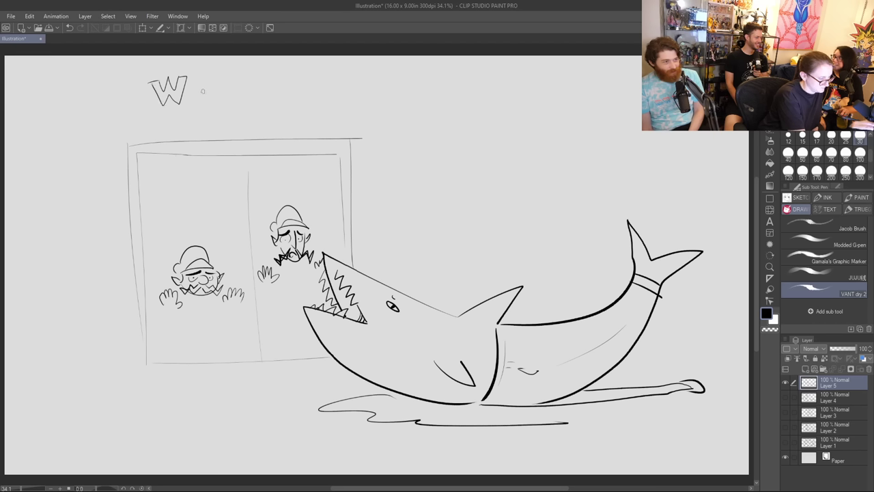
pyautogui.moveTo(190, 102)
pyautogui.mouseDown()
pyautogui.moveTo(200, 82)
pyautogui.moveTo(207, 105)
pyautogui.moveTo(200, 83)
pyautogui.moveTo(213, 109)
pyautogui.moveTo(238, 106)
pyautogui.moveTo(235, 83)
pyautogui.mouseUp()
pyautogui.moveTo(235, 82)
pyautogui.mouseDown()
pyautogui.moveTo(218, 83)
pyautogui.moveTo(242, 85)
pyautogui.mouseUp()
pyautogui.moveTo(243, 84)
pyautogui.mouseDown()
pyautogui.moveTo(257, 85)
pyautogui.moveTo(255, 110)
pyautogui.moveTo(251, 104)
pyautogui.moveTo(276, 87)
pyautogui.moveTo(262, 106)
pyautogui.moveTo(274, 86)
pyautogui.moveTo(277, 106)
pyautogui.mouseUp()
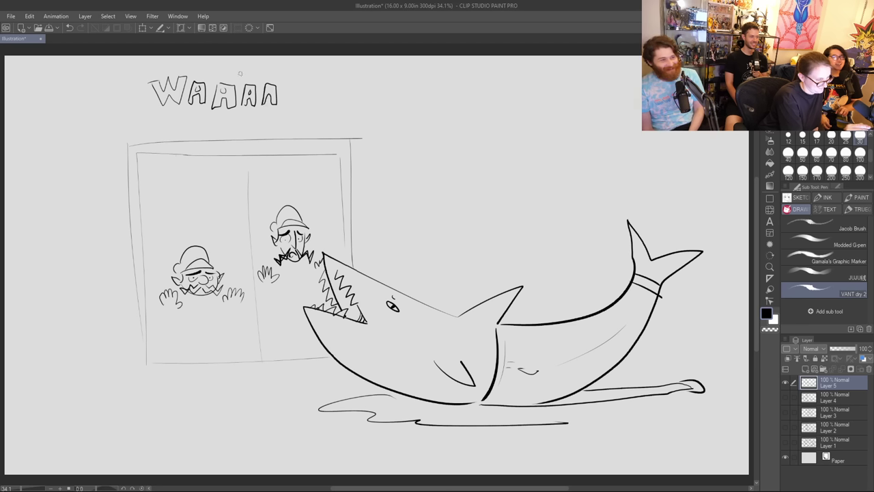
pyautogui.moveTo(223, 71)
pyautogui.mouseDown()
pyautogui.moveTo(244, 72)
pyautogui.moveTo(235, 59)
pyautogui.moveTo(229, 77)
pyautogui.moveTo(283, 103)
pyautogui.mouseUp()
pyautogui.moveTo(286, 86)
pyautogui.mouseDown()
pyautogui.moveTo(293, 84)
pyautogui.moveTo(297, 103)
pyautogui.moveTo(284, 102)
pyautogui.moveTo(291, 95)
pyautogui.mouseUp()
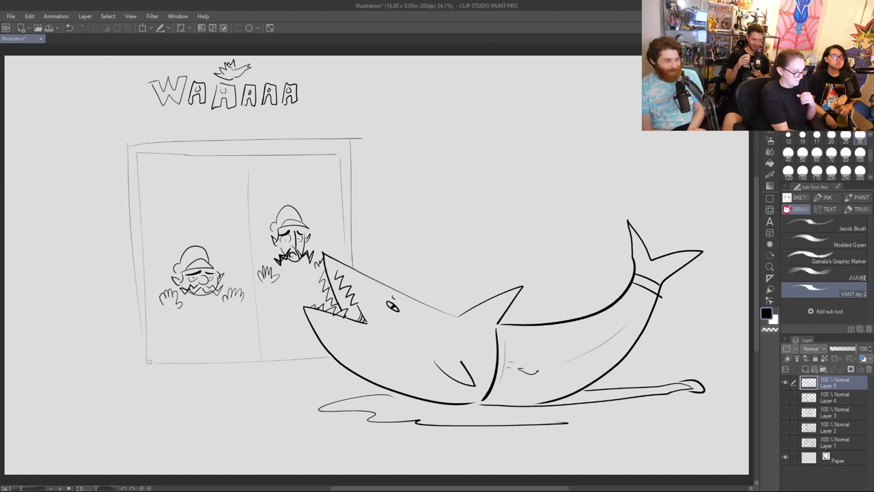
# Step: Sketch a ground line beside the frame and outer wall lines around it, and add arm lines to the two characters
pyautogui.moveTo(135, 367); pyautogui.dragTo(29, 369)
pyautogui.moveTo(101, 131)
pyautogui.mouseDown()
pyautogui.moveTo(110, 365)
pyautogui.moveTo(399, 118)
pyautogui.moveTo(389, 278)
pyautogui.mouseUp()
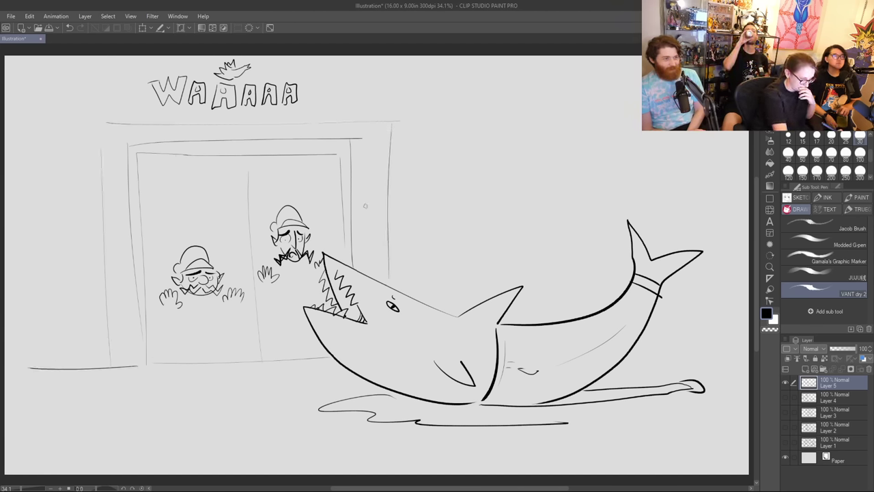
pyautogui.moveTo(103, 147)
pyautogui.mouseDown()
pyautogui.moveTo(124, 145)
pyautogui.moveTo(129, 127)
pyautogui.moveTo(133, 171)
pyautogui.mouseUp()
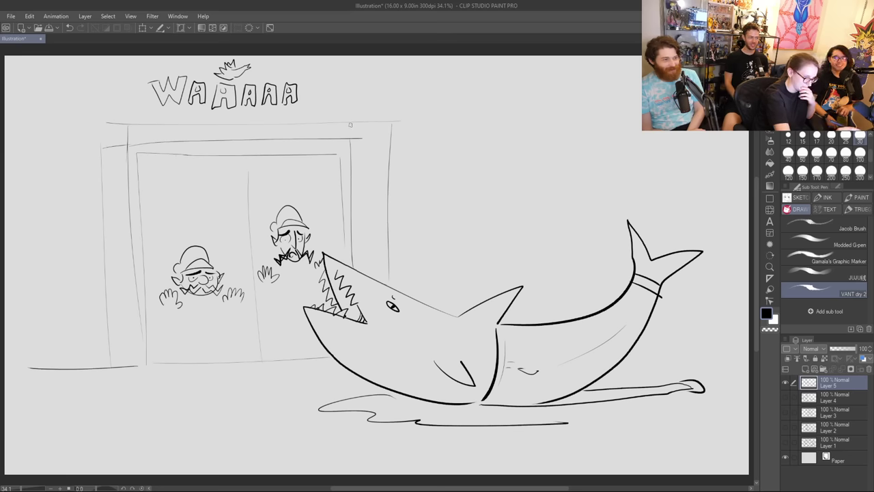
pyautogui.moveTo(350, 124)
pyautogui.mouseDown()
pyautogui.moveTo(351, 145)
pyautogui.moveTo(399, 140)
pyautogui.mouseUp()
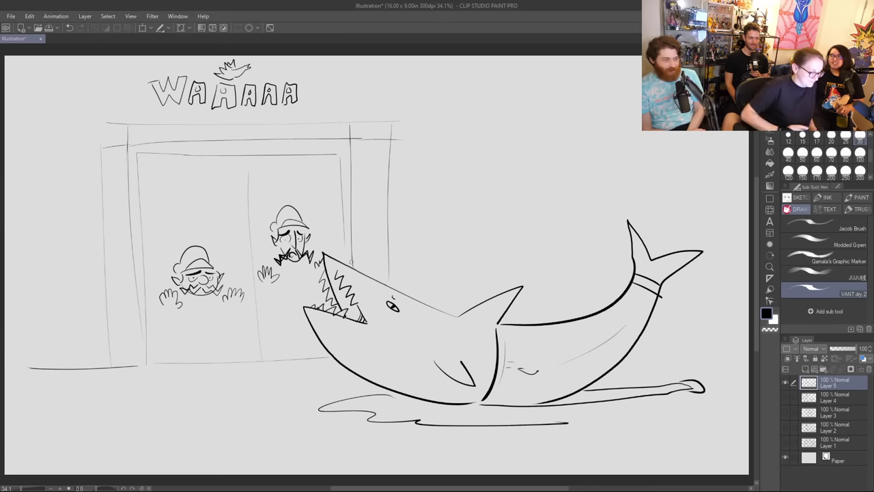
pyautogui.moveTo(272, 246); pyautogui.dragTo(260, 267)
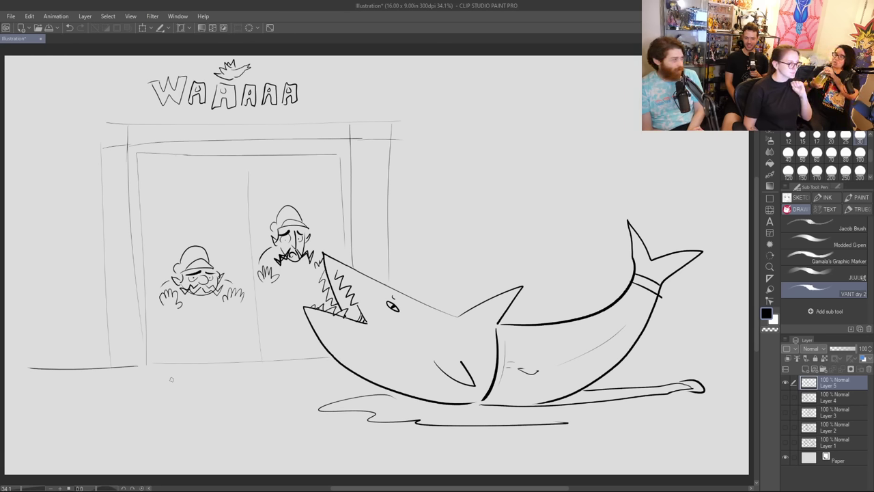
# Step: Handwrite "New drawing suggestion pls" with a smiley face in the empty area above the shark's back
pyautogui.moveTo(421, 200)
pyautogui.mouseDown()
pyautogui.moveTo(421, 189)
pyautogui.moveTo(441, 193)
pyautogui.moveTo(473, 176)
pyautogui.moveTo(488, 186)
pyautogui.moveTo(508, 176)
pyautogui.moveTo(513, 187)
pyautogui.mouseUp()
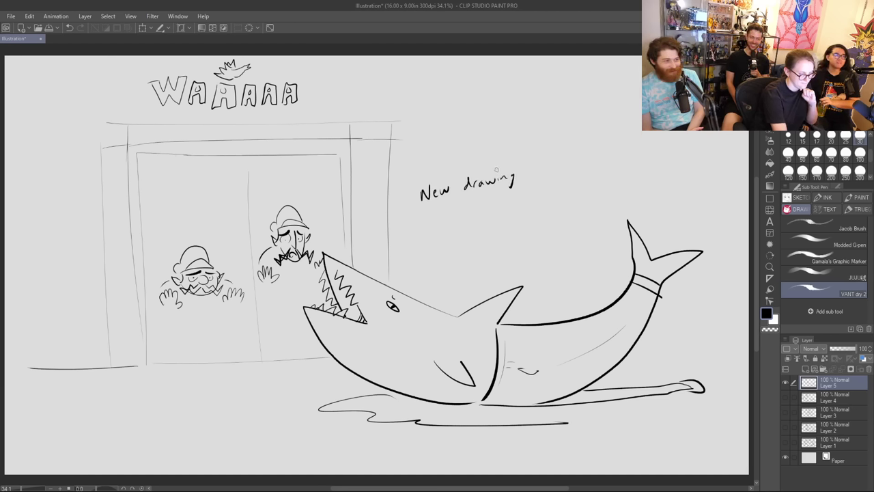
pyautogui.moveTo(422, 214); pyautogui.dragTo(417, 224)
pyautogui.moveTo(423, 216); pyautogui.dragTo(432, 233)
pyautogui.moveTo(439, 214); pyautogui.dragTo(458, 212)
pyautogui.moveTo(454, 204); pyautogui.dragTo(464, 211)
pyautogui.moveTo(470, 206)
pyautogui.mouseDown()
pyautogui.moveTo(491, 218)
pyautogui.moveTo(497, 206)
pyautogui.mouseUp()
pyautogui.moveTo(504, 198)
pyautogui.mouseDown()
pyautogui.moveTo(505, 214)
pyautogui.moveTo(536, 196)
pyautogui.mouseUp()
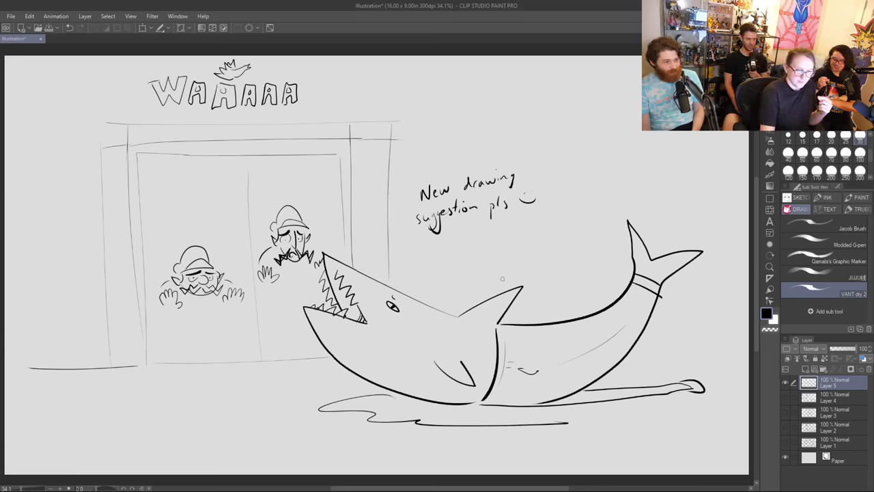
# Step: Lasso the handwritten note above the shark, delete it and clear the selection
pyautogui.press('m')
pyautogui.moveTo(474, 160)
pyautogui.mouseDown()
pyautogui.moveTo(430, 165)
pyautogui.moveTo(512, 259)
pyautogui.moveTo(471, 158)
pyautogui.mouseUp()
pyautogui.press('Delete')
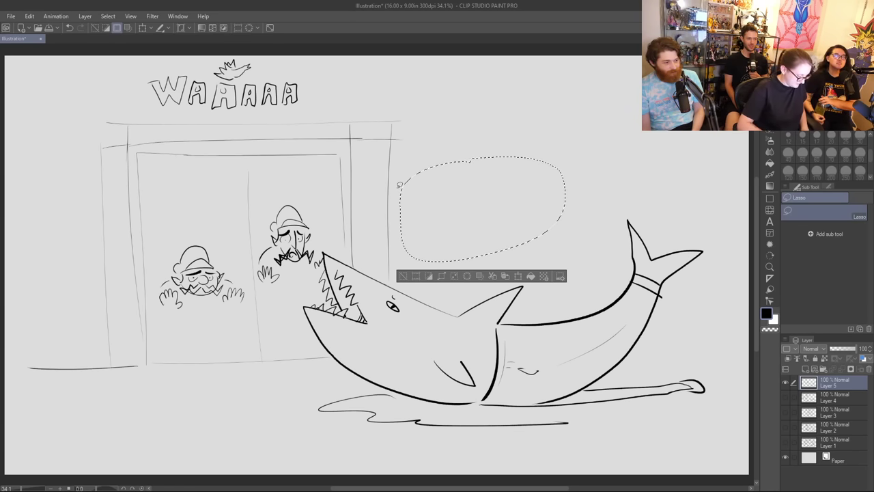
pyautogui.hotkey('ctrl', 'd')
# Step: Hide Layer 5 and, on a new layer, draw a bean-shaped animal body with four stubby legs
pyautogui.click(785, 383)
pyautogui.click(805, 368)
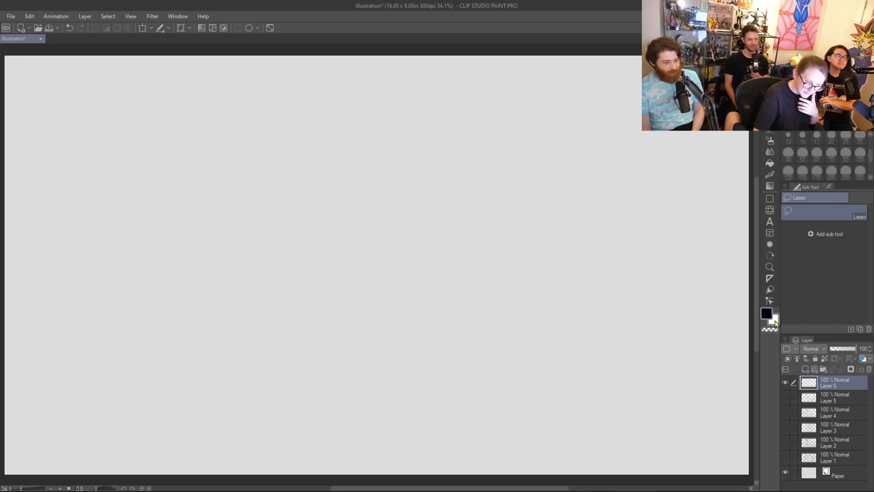
pyautogui.press('p')
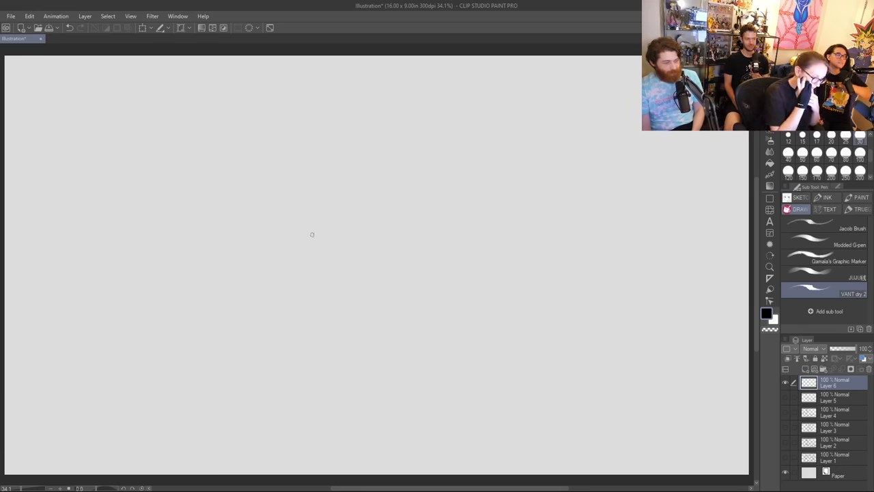
pyautogui.moveTo(281, 122)
pyautogui.mouseDown()
pyautogui.moveTo(211, 179)
pyautogui.moveTo(433, 174)
pyautogui.moveTo(295, 121)
pyautogui.mouseUp()
pyautogui.moveTo(264, 188); pyautogui.dragTo(287, 177)
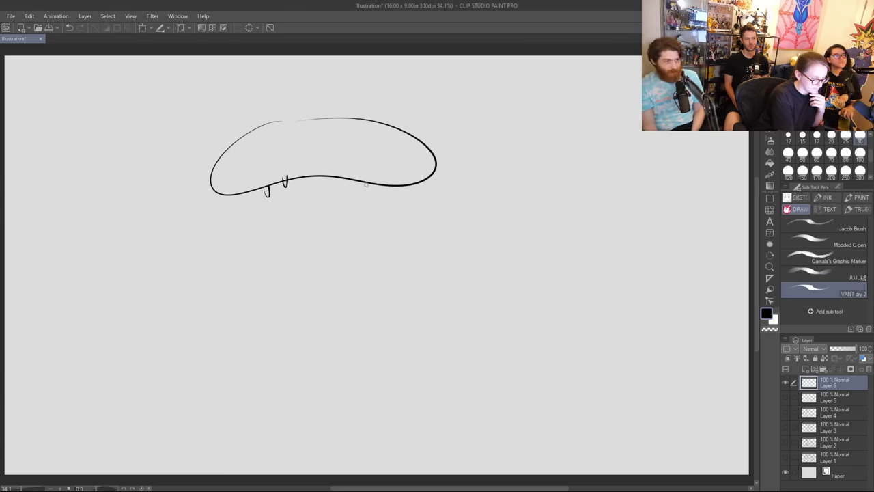
pyautogui.moveTo(368, 181); pyautogui.dragTo(377, 190)
# Step: Give the bean-shaped animal eyes, nostrils and a smile, plus a wavy mane on its head and a small curly tail
pyautogui.moveTo(233, 153)
pyautogui.mouseDown()
pyautogui.moveTo(253, 153)
pyautogui.moveTo(230, 164)
pyautogui.moveTo(248, 164)
pyautogui.mouseUp()
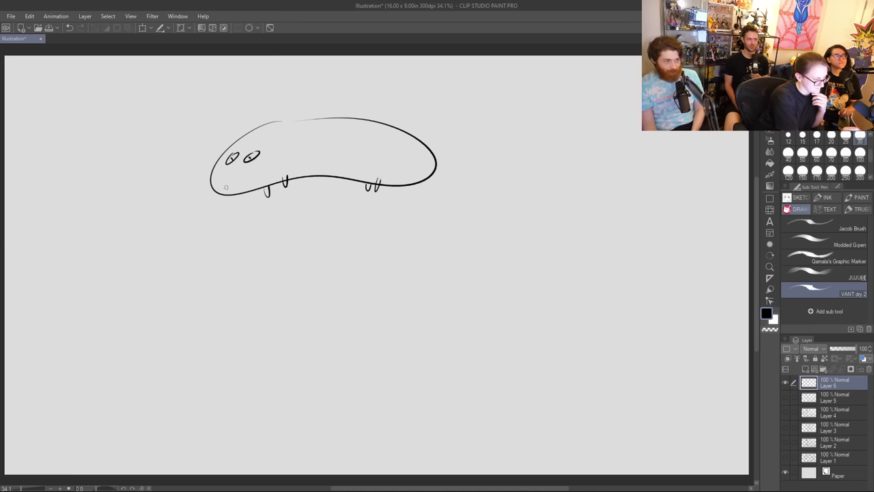
pyautogui.moveTo(218, 193)
pyautogui.mouseDown()
pyautogui.moveTo(238, 185)
pyautogui.moveTo(226, 176)
pyautogui.mouseUp()
pyautogui.click(220, 177)
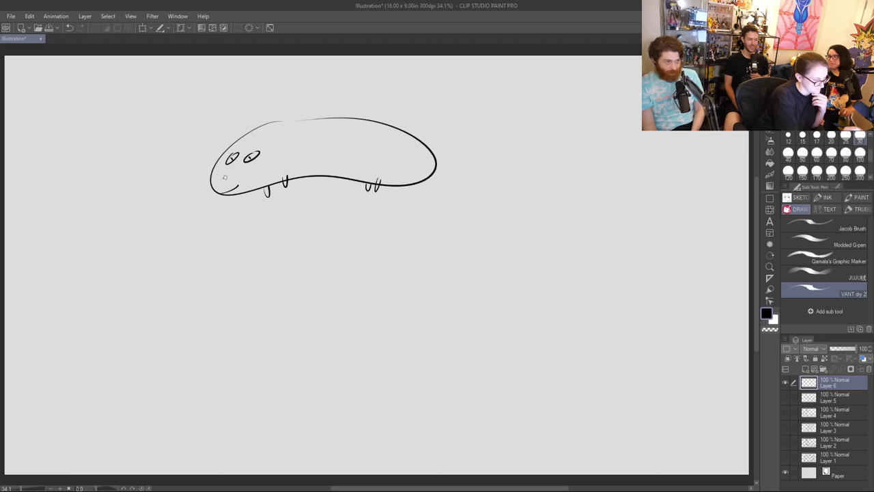
pyautogui.moveTo(233, 141)
pyautogui.mouseDown()
pyautogui.moveTo(241, 115)
pyautogui.moveTo(252, 123)
pyautogui.moveTo(287, 123)
pyautogui.mouseUp()
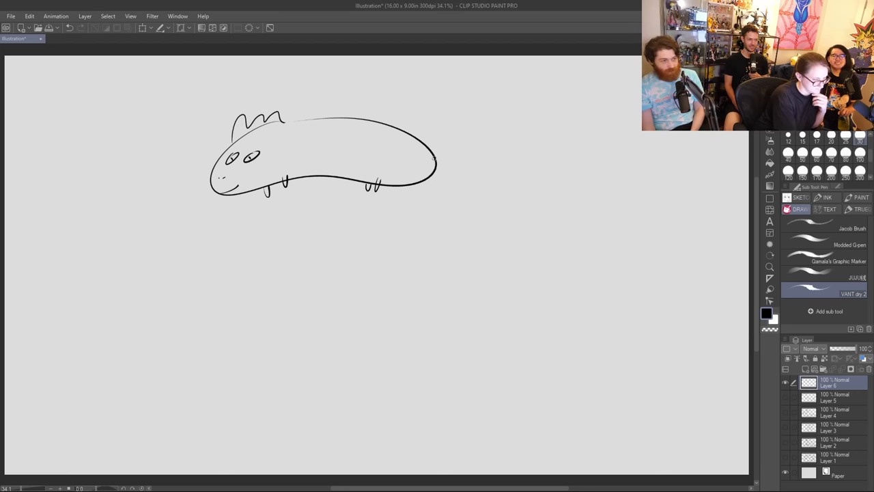
pyautogui.moveTo(436, 156)
pyautogui.mouseDown()
pyautogui.moveTo(444, 168)
pyautogui.moveTo(431, 178)
pyautogui.mouseUp()
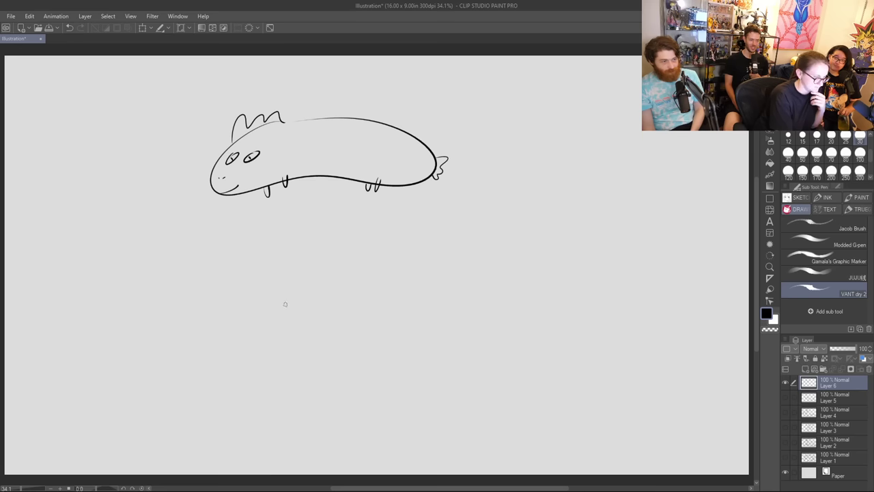
# Step: Move the finished animal doodle into the upper-left corner of the canvas
pyautogui.press('e')
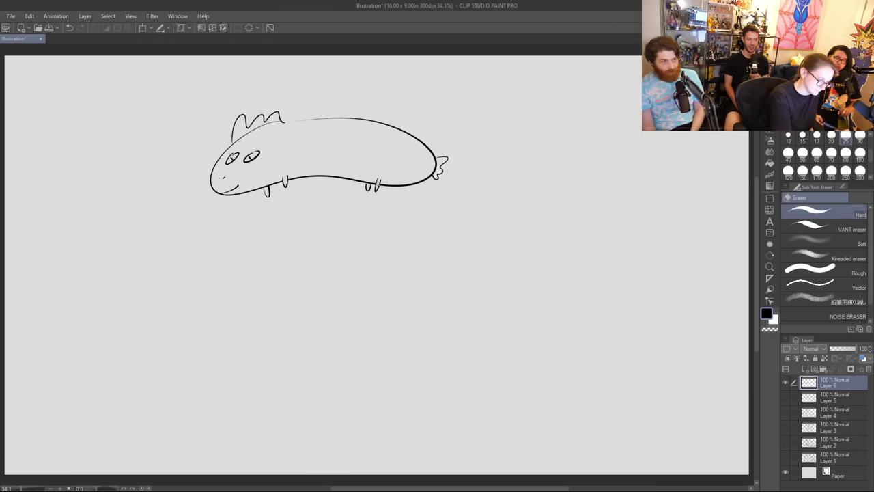
pyautogui.press('k')
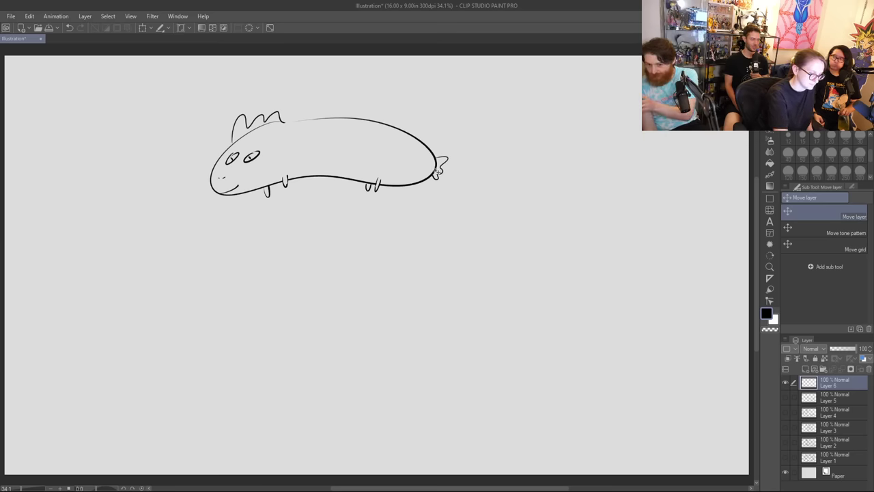
pyautogui.moveTo(438, 171)
pyautogui.mouseDown()
pyautogui.moveTo(373, 166)
pyautogui.moveTo(238, 128)
pyautogui.moveTo(247, 123)
pyautogui.mouseUp()
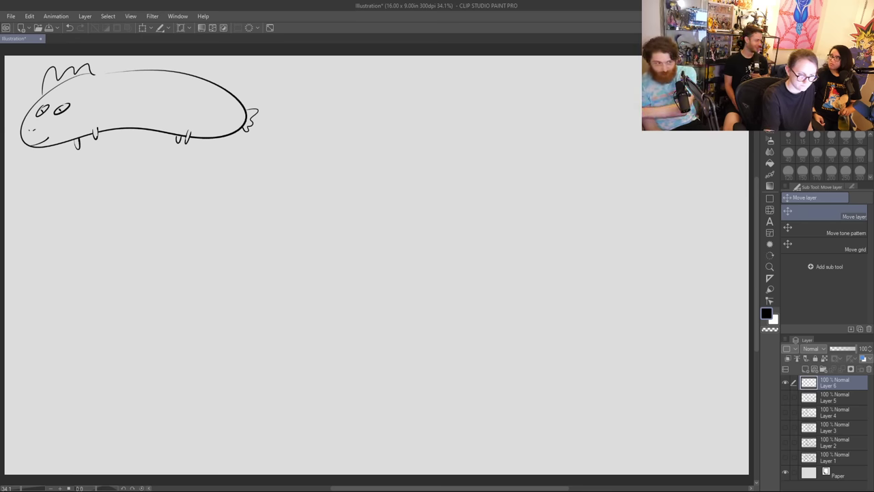
# Step: Draw a large horse head's profile with the pen, from the curved forehead down a long straight nose, undoing misplaced strokes
pyautogui.click(768, 139)
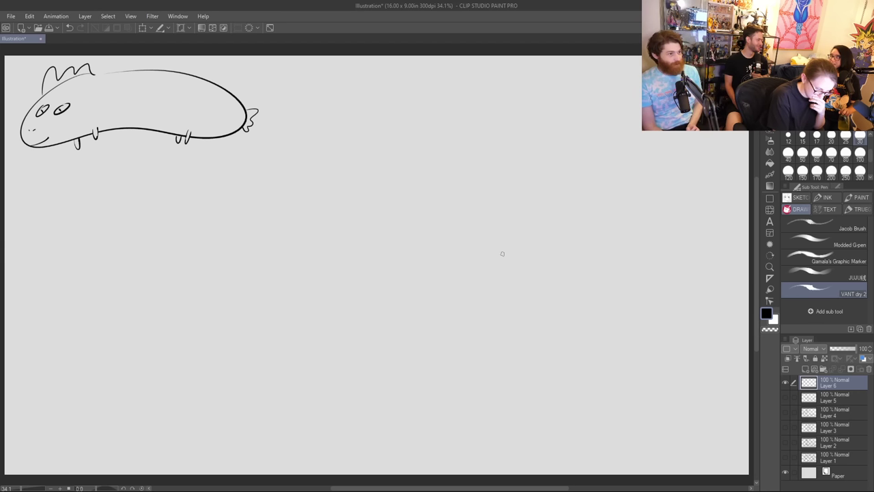
pyautogui.moveTo(499, 255); pyautogui.dragTo(464, 273)
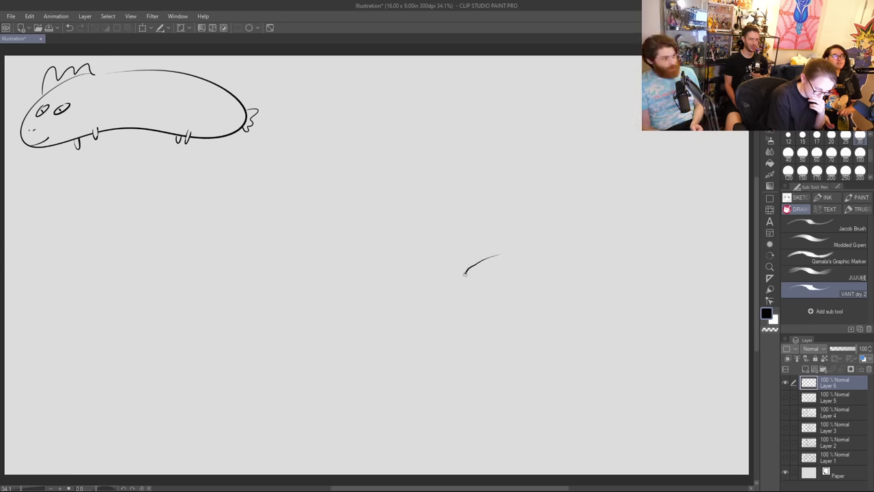
pyautogui.hotkey('ctrl', 'z')
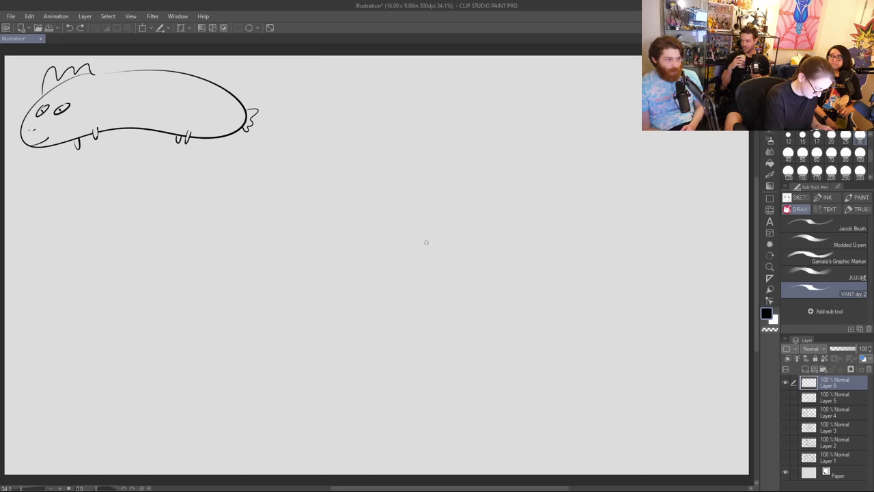
pyautogui.moveTo(427, 242)
pyautogui.mouseDown()
pyautogui.moveTo(431, 222)
pyautogui.moveTo(455, 218)
pyautogui.moveTo(447, 220)
pyautogui.moveTo(524, 171)
pyautogui.mouseUp()
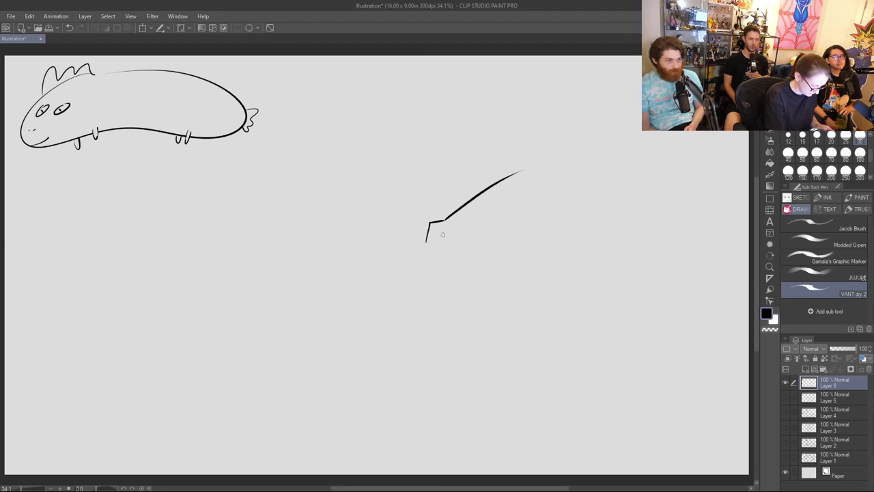
pyautogui.moveTo(451, 214); pyautogui.dragTo(524, 181)
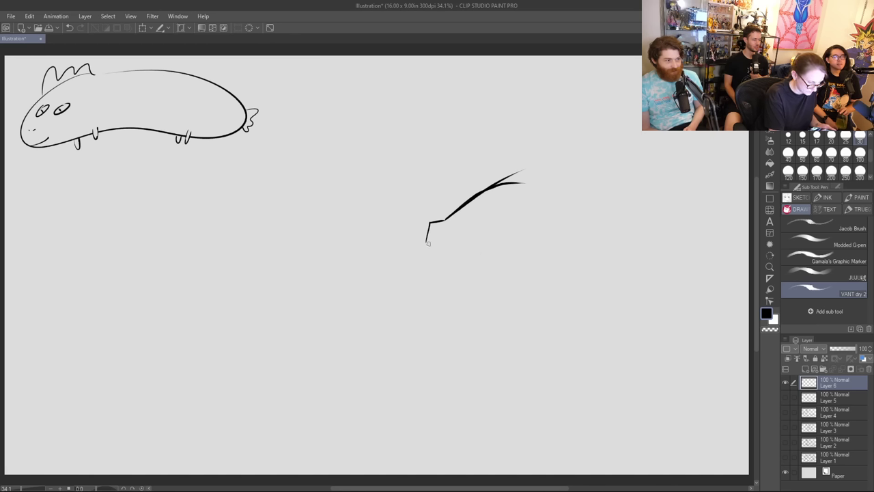
pyautogui.moveTo(439, 229); pyautogui.dragTo(383, 287)
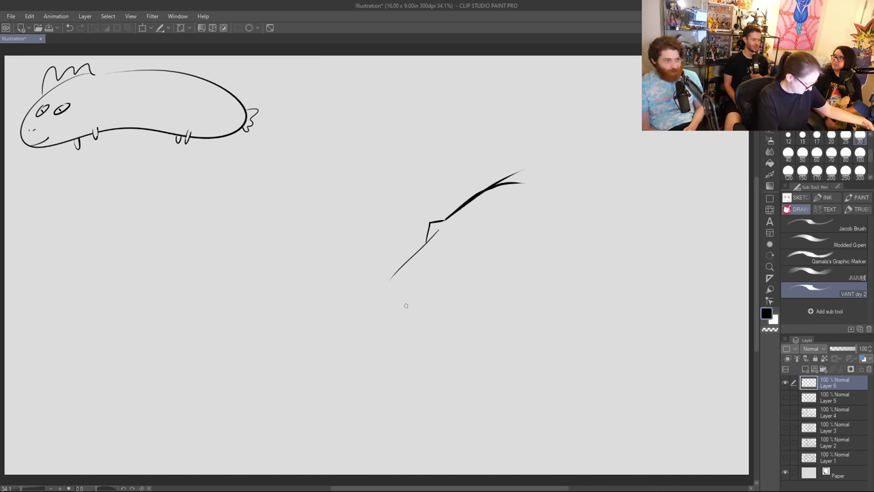
pyautogui.hotkey('ctrl', 'z')
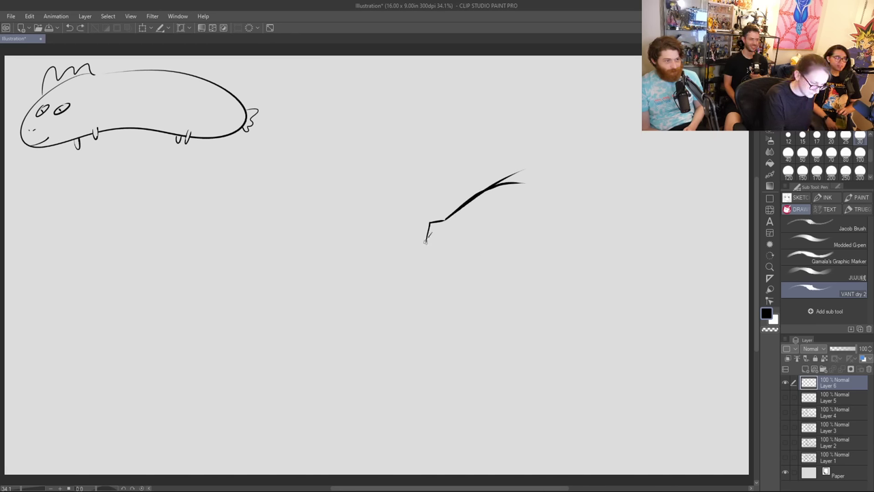
pyautogui.moveTo(425, 240); pyautogui.dragTo(361, 327)
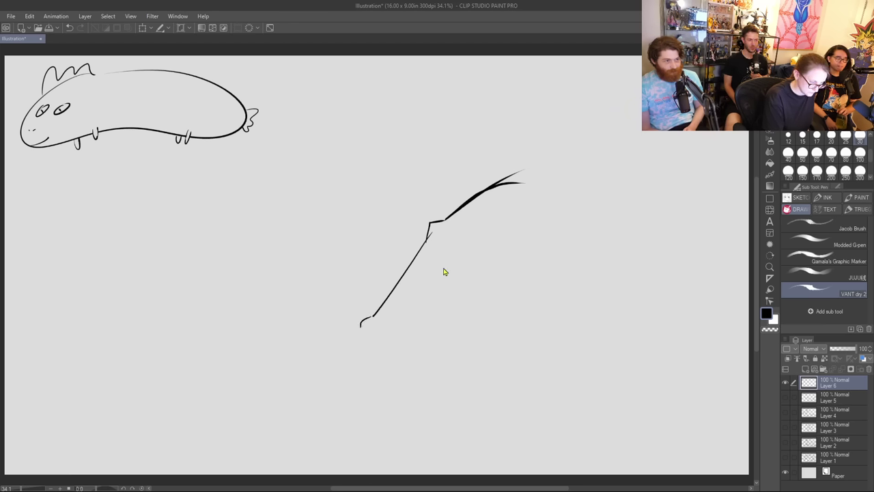
# Step: Draw and darken a small almond-shaped eye behind the nose line, and erase the stray upper stroke on the forehead
pyautogui.moveTo(480, 257); pyautogui.dragTo(488, 253)
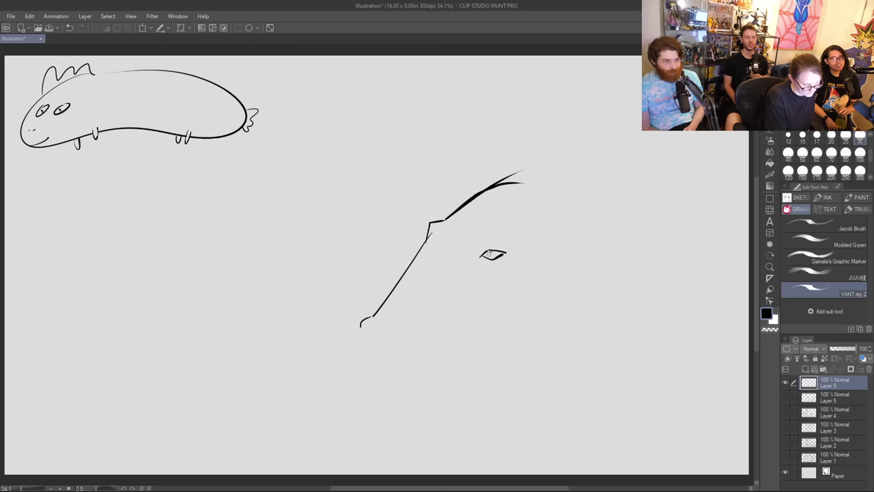
pyautogui.moveTo(489, 254); pyautogui.dragTo(500, 256)
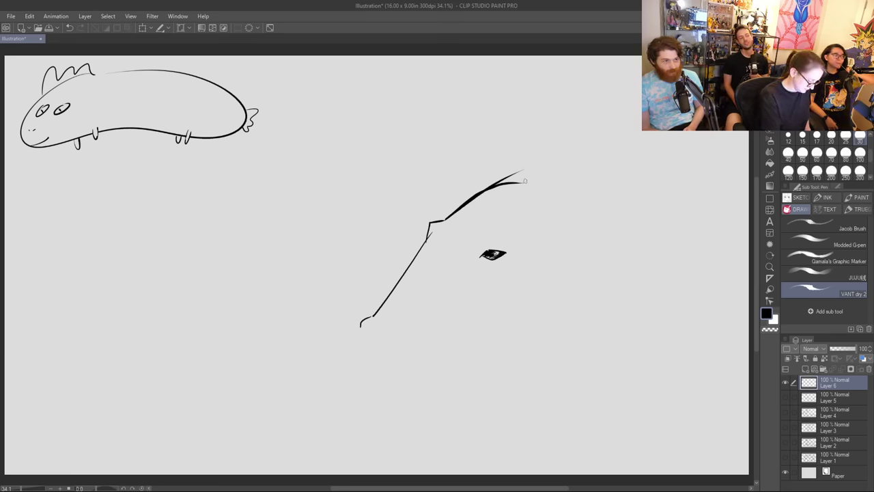
pyautogui.press('e')
pyautogui.moveTo(521, 171); pyautogui.dragTo(488, 186)
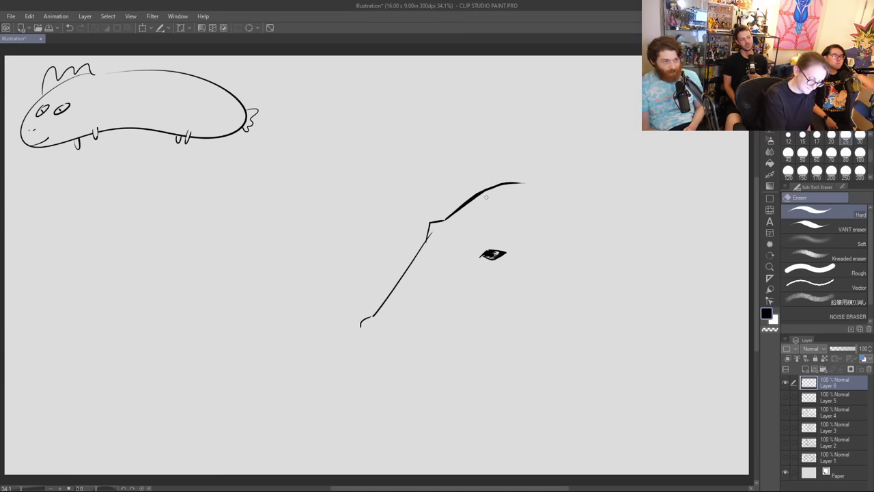
# Step: Add a lid line over the horse's eye and a curved line behind the forehead, and draw two tall pointed ears
pyautogui.press('p')
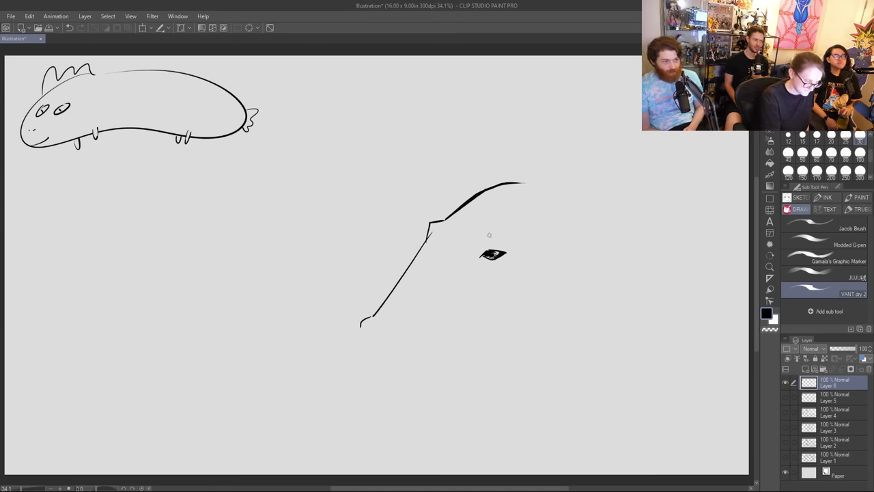
pyautogui.moveTo(471, 252)
pyautogui.mouseDown()
pyautogui.moveTo(486, 239)
pyautogui.moveTo(510, 241)
pyautogui.moveTo(488, 214)
pyautogui.moveTo(531, 190)
pyautogui.mouseUp()
pyautogui.moveTo(536, 188); pyautogui.dragTo(550, 188)
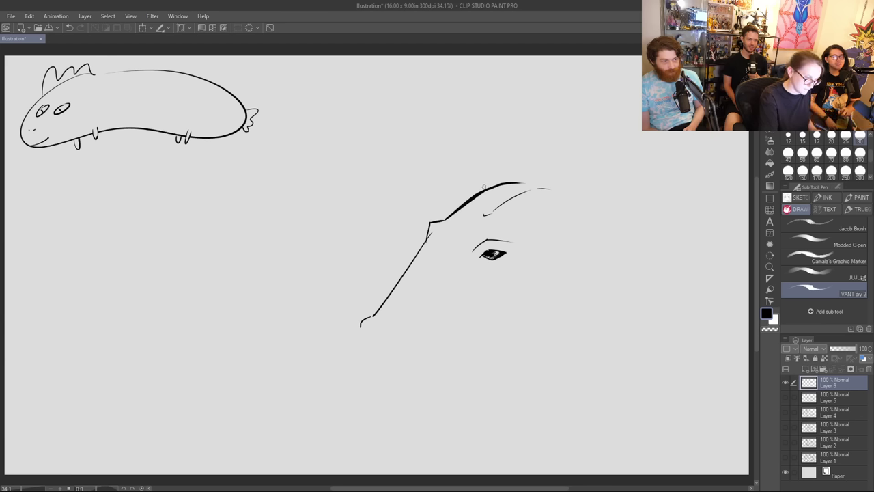
pyautogui.moveTo(484, 186)
pyautogui.mouseDown()
pyautogui.moveTo(473, 107)
pyautogui.moveTo(520, 179)
pyautogui.mouseUp()
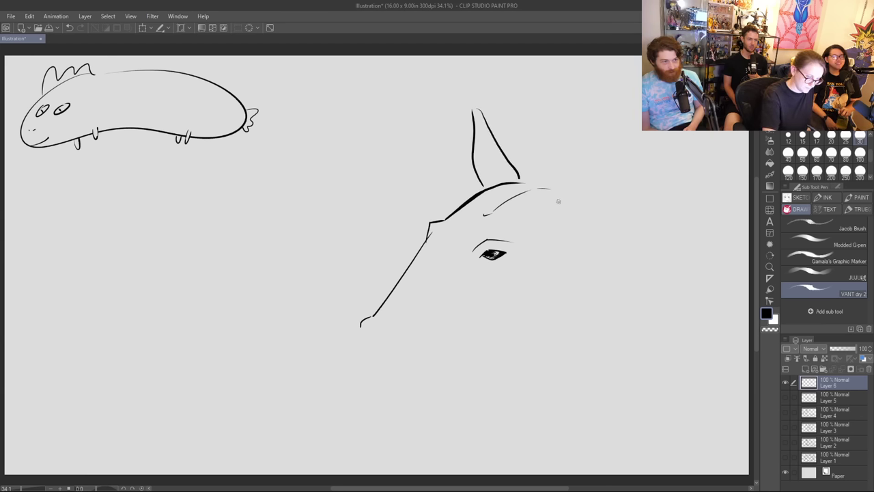
pyautogui.moveTo(558, 201)
pyautogui.mouseDown()
pyautogui.moveTo(554, 97)
pyautogui.moveTo(621, 214)
pyautogui.mouseUp()
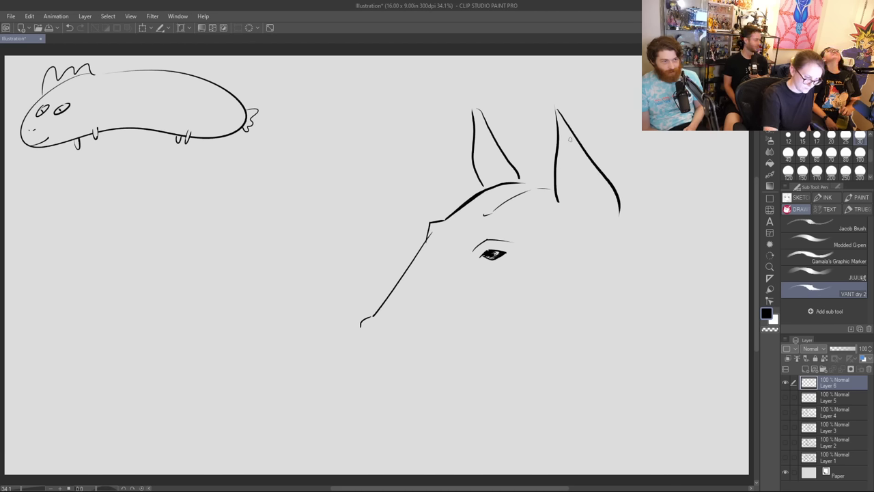
# Step: Draw inner fold lines in both ears and a swept-back forelock flowing between them across the forehead
pyautogui.moveTo(570, 138)
pyautogui.mouseDown()
pyautogui.moveTo(588, 172)
pyautogui.moveTo(604, 226)
pyautogui.mouseUp()
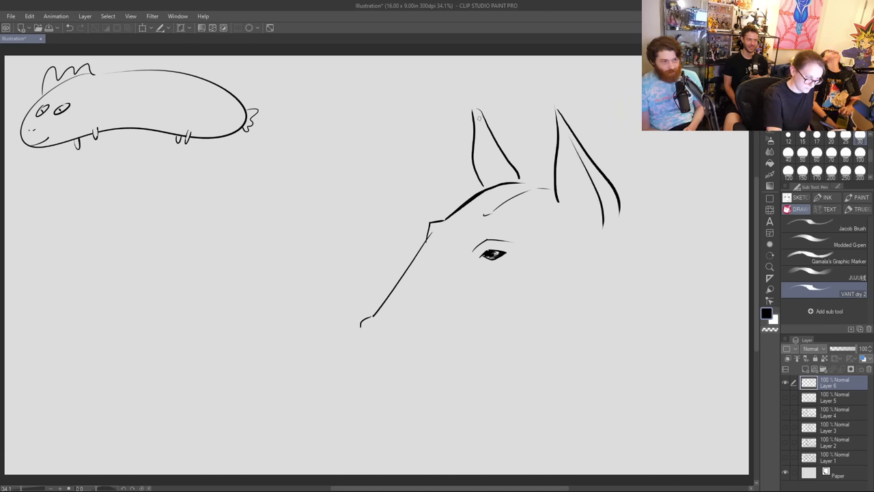
pyautogui.moveTo(479, 117); pyautogui.dragTo(496, 183)
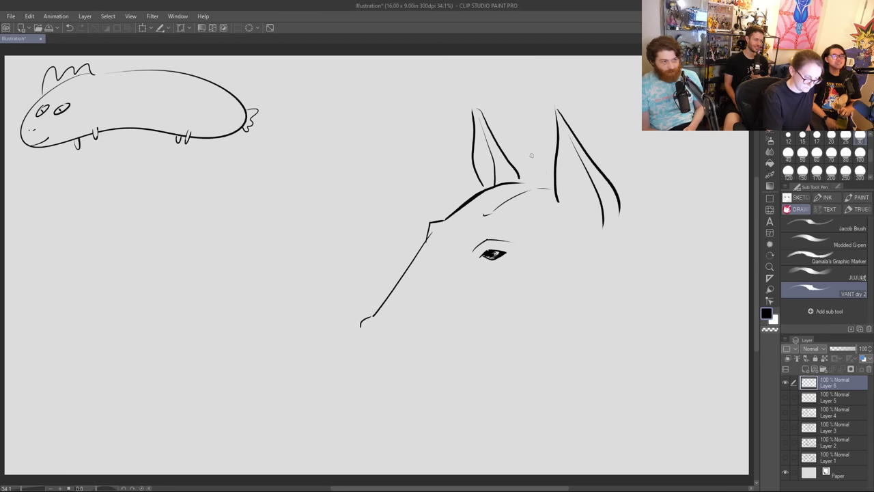
pyautogui.moveTo(550, 171)
pyautogui.mouseDown()
pyautogui.moveTo(488, 169)
pyautogui.moveTo(458, 197)
pyautogui.moveTo(528, 246)
pyautogui.moveTo(530, 266)
pyautogui.moveTo(542, 250)
pyautogui.moveTo(606, 240)
pyautogui.moveTo(586, 242)
pyautogui.moveTo(589, 233)
pyautogui.moveTo(651, 225)
pyautogui.moveTo(548, 217)
pyautogui.moveTo(641, 212)
pyautogui.moveTo(546, 187)
pyautogui.moveTo(491, 211)
pyautogui.mouseUp()
# Step: Enlarge the eraser to 50 and erase the forehead and ear lines that cross the horse's forelock
pyautogui.press('e')
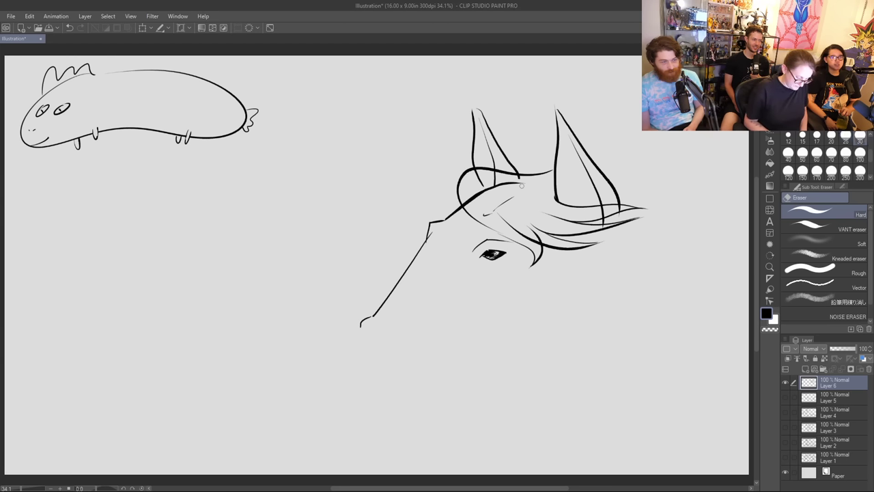
pyautogui.press(']')
pyautogui.press(']')
pyautogui.moveTo(521, 180)
pyautogui.mouseDown()
pyautogui.moveTo(493, 174)
pyautogui.moveTo(493, 189)
pyautogui.moveTo(519, 182)
pyautogui.moveTo(466, 204)
pyautogui.moveTo(476, 172)
pyautogui.mouseUp()
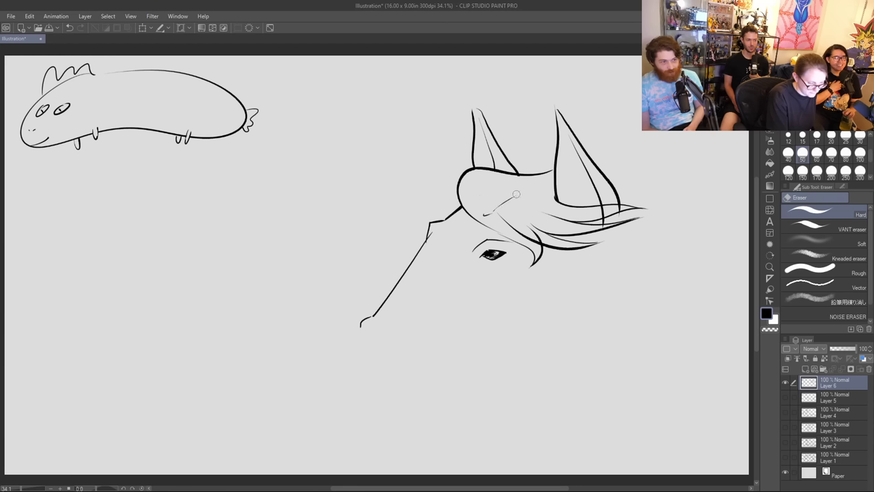
pyautogui.moveTo(517, 194); pyautogui.dragTo(478, 213)
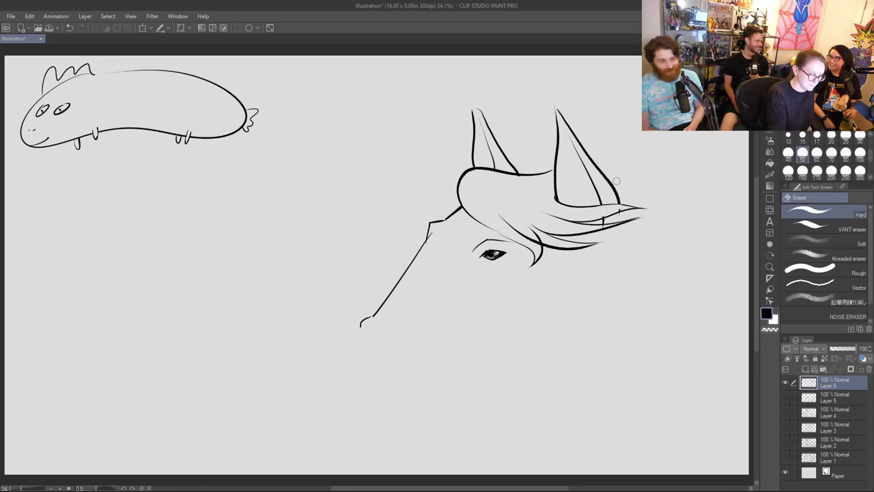
# Step: Select the horse head, move it toward the animal doodle and scale it down, then deselect
pyautogui.press('m')
pyautogui.moveTo(360, 372)
pyautogui.mouseDown()
pyautogui.moveTo(638, 303)
pyautogui.moveTo(370, 205)
pyautogui.moveTo(337, 348)
pyautogui.mouseUp()
pyautogui.press('k')
pyautogui.moveTo(468, 222); pyautogui.dragTo(368, 215)
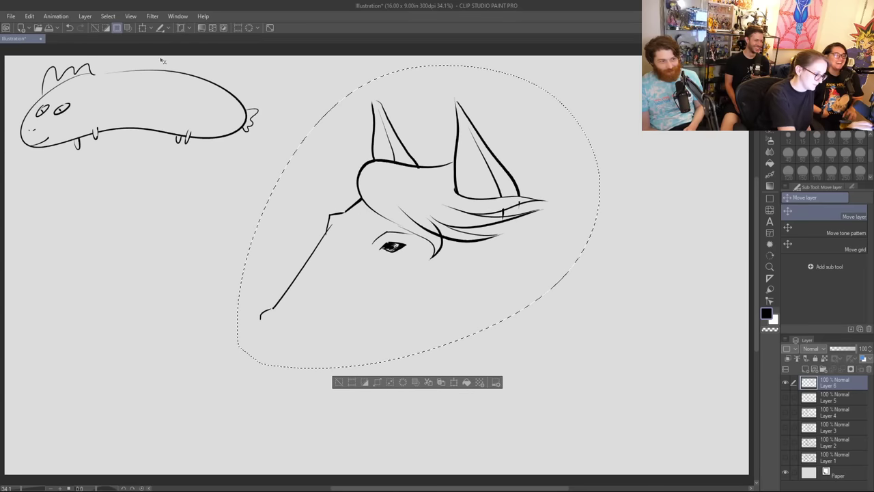
pyautogui.click(454, 382)
pyautogui.moveTo(599, 370); pyautogui.dragTo(480, 291)
pyautogui.moveTo(383, 185); pyautogui.dragTo(380, 233)
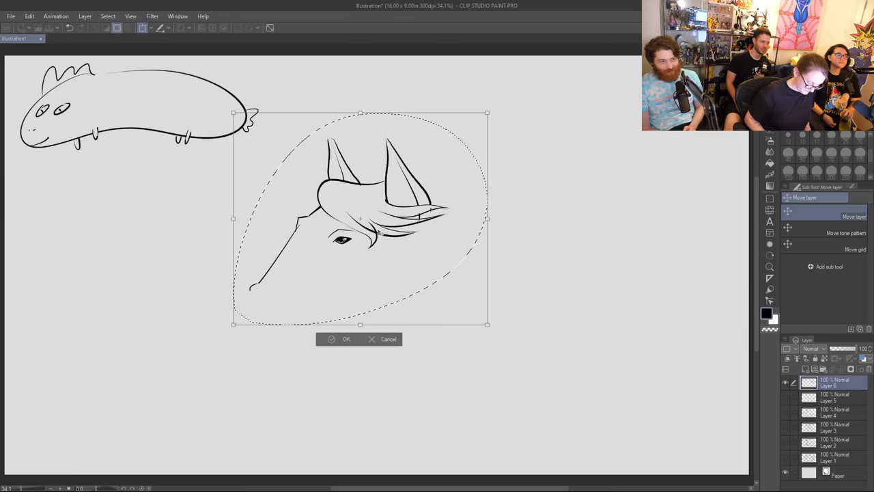
pyautogui.press('Return')
pyautogui.hotkey('ctrl', 'd')
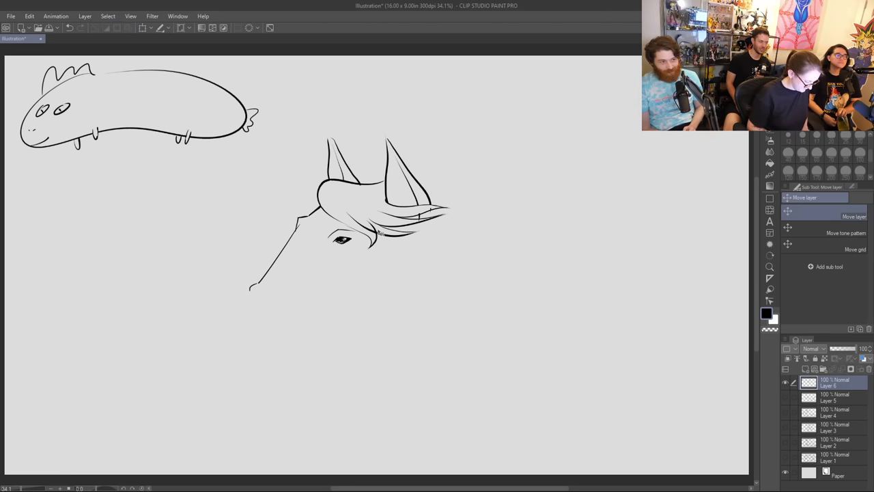
# Step: Erase the nose tip, extend the nose line into a much longer snout with nostrils and an upper lip, and clean up the doubled line
pyautogui.press('e')
pyautogui.moveTo(260, 280); pyautogui.dragTo(247, 294)
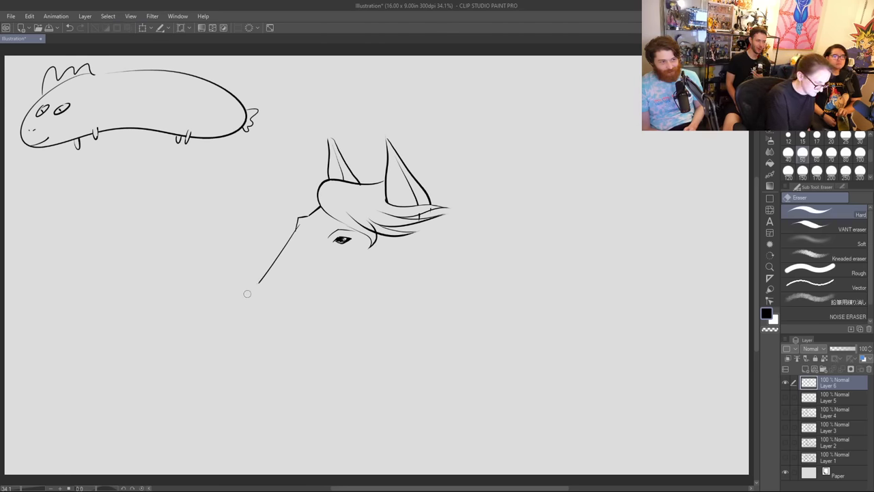
pyautogui.press('p')
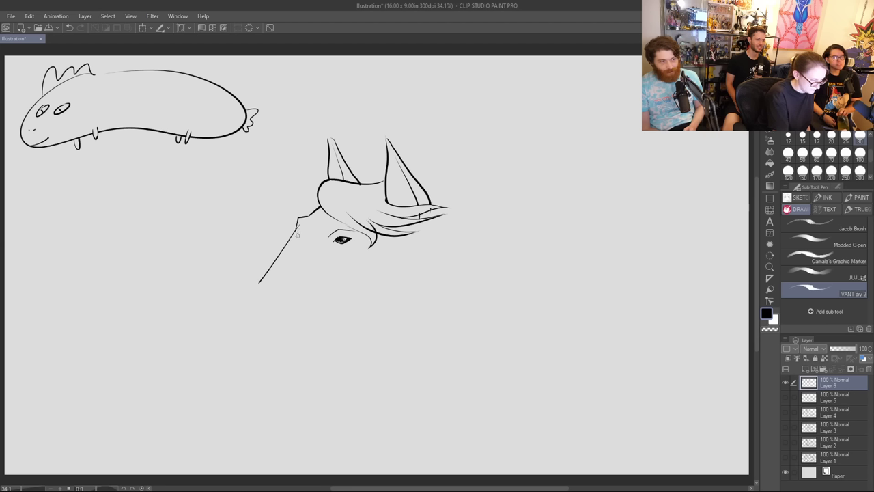
pyautogui.moveTo(297, 227)
pyautogui.mouseDown()
pyautogui.moveTo(159, 397)
pyautogui.moveTo(162, 405)
pyautogui.moveTo(209, 402)
pyautogui.moveTo(205, 411)
pyautogui.moveTo(164, 407)
pyautogui.moveTo(180, 426)
pyautogui.moveTo(198, 429)
pyautogui.moveTo(240, 421)
pyautogui.moveTo(258, 403)
pyautogui.moveTo(246, 421)
pyautogui.moveTo(181, 428)
pyautogui.moveTo(193, 434)
pyautogui.moveTo(260, 407)
pyautogui.mouseUp()
pyautogui.press('e')
pyautogui.moveTo(220, 428); pyautogui.dragTo(182, 431)
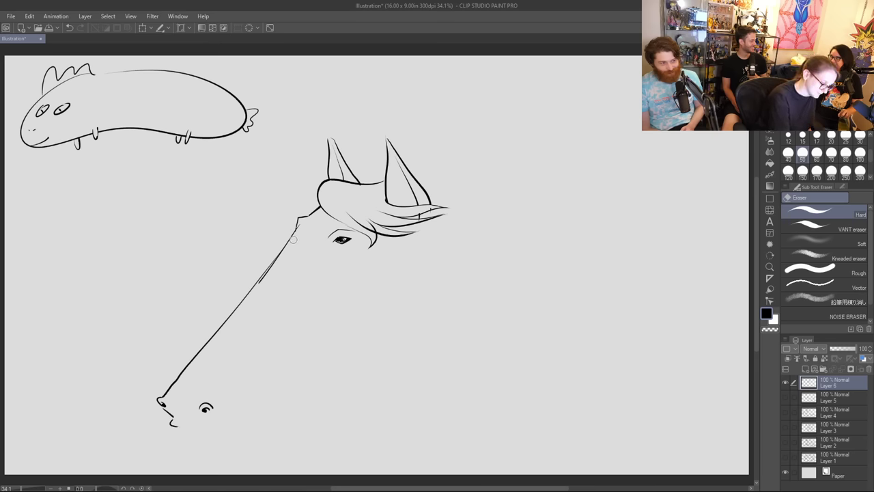
pyautogui.moveTo(290, 240); pyautogui.dragTo(270, 269)
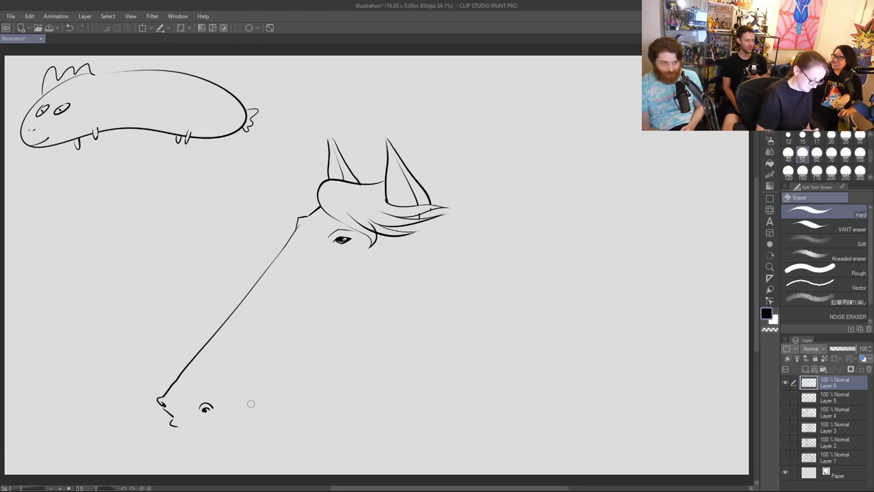
# Step: Draw the horse's mouth and chin, and a long jaw line running up to the back of the cheek
pyautogui.press('p')
pyautogui.moveTo(183, 427)
pyautogui.mouseDown()
pyautogui.moveTo(229, 420)
pyautogui.moveTo(184, 428)
pyautogui.moveTo(206, 440)
pyautogui.moveTo(246, 432)
pyautogui.moveTo(319, 353)
pyautogui.moveTo(402, 287)
pyautogui.moveTo(410, 253)
pyautogui.mouseUp()
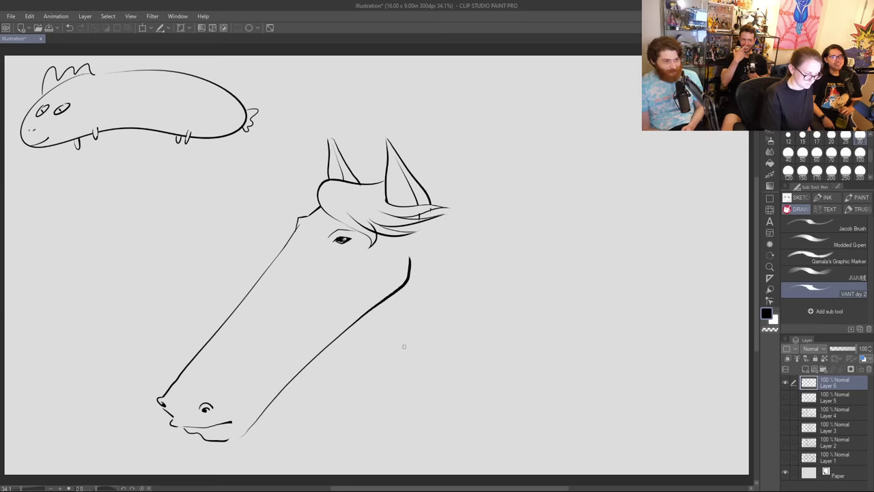
pyautogui.press('e')
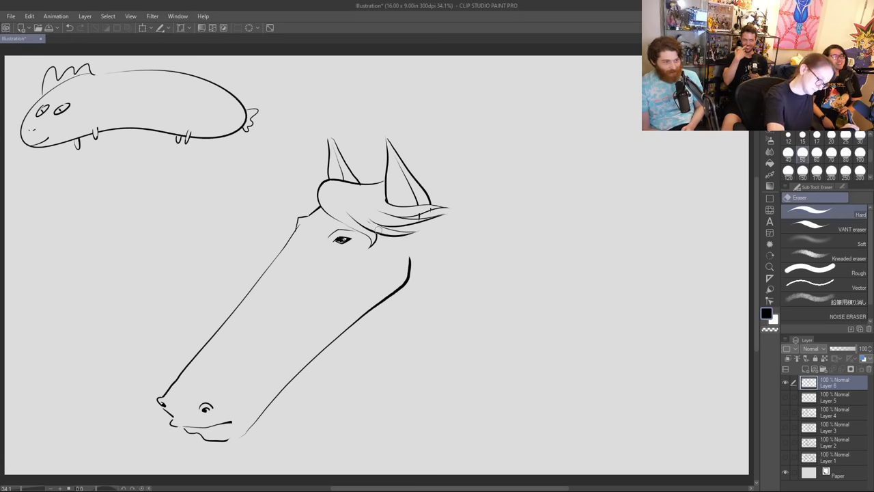
# Step: Add two small four-pointed sparkles beside the forehead, and light contour lines around the cheek, eye and mouth corner
pyautogui.press('p')
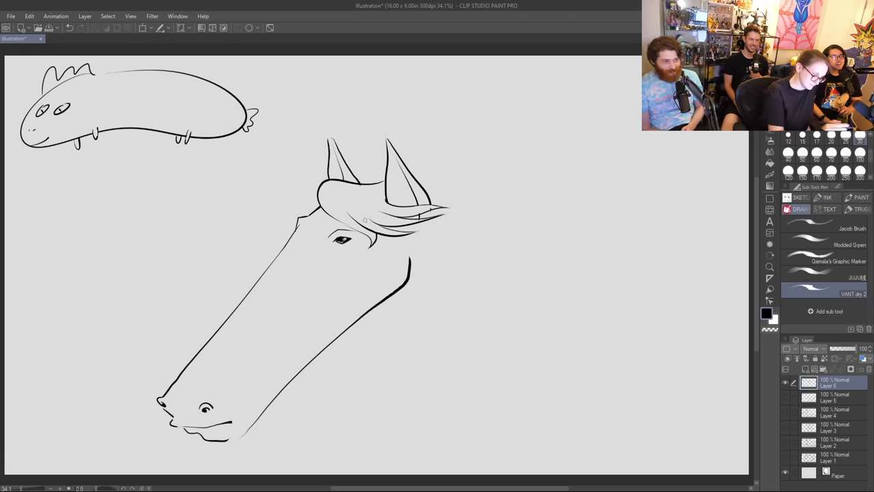
pyautogui.moveTo(267, 200)
pyautogui.mouseDown()
pyautogui.moveTo(271, 191)
pyautogui.moveTo(271, 209)
pyautogui.mouseUp()
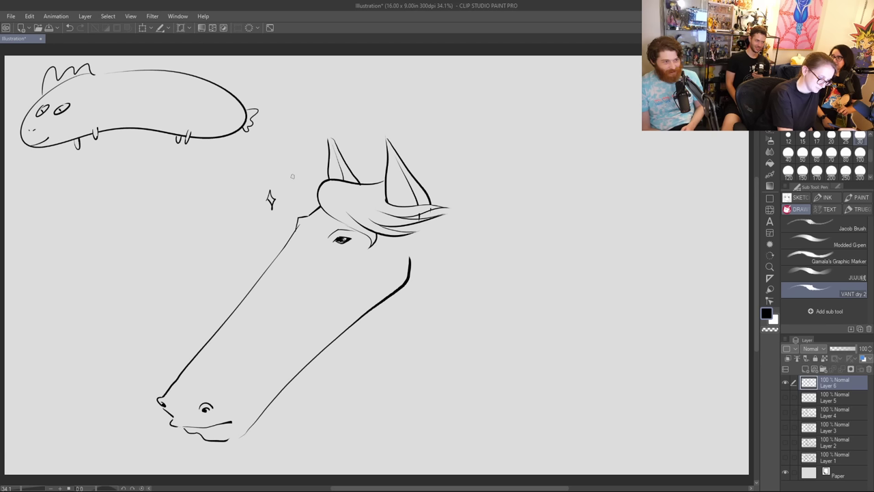
pyautogui.moveTo(293, 176)
pyautogui.mouseDown()
pyautogui.moveTo(296, 185)
pyautogui.moveTo(289, 179)
pyautogui.mouseUp()
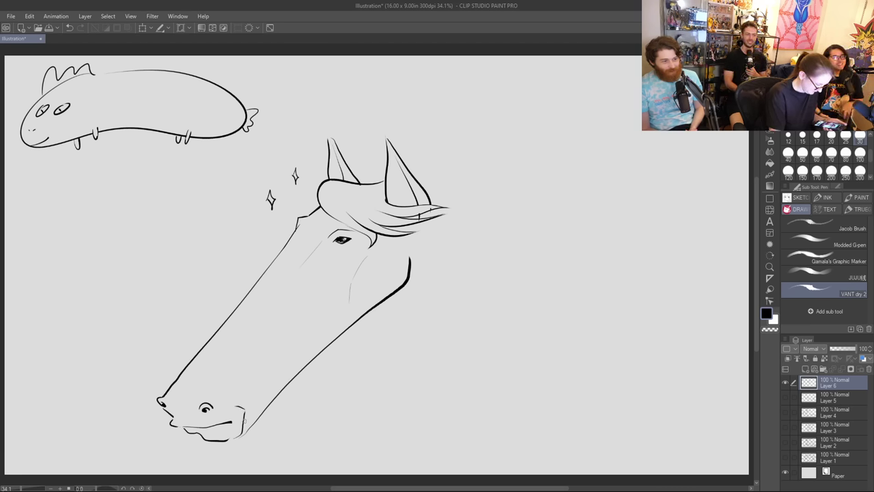
# Step: Round off the cheek's lower edge, redraw the jaw line closer to the snout, and erase the old outer jaw line
pyautogui.moveTo(245, 422)
pyautogui.mouseDown()
pyautogui.moveTo(290, 369)
pyautogui.moveTo(373, 306)
pyautogui.mouseUp()
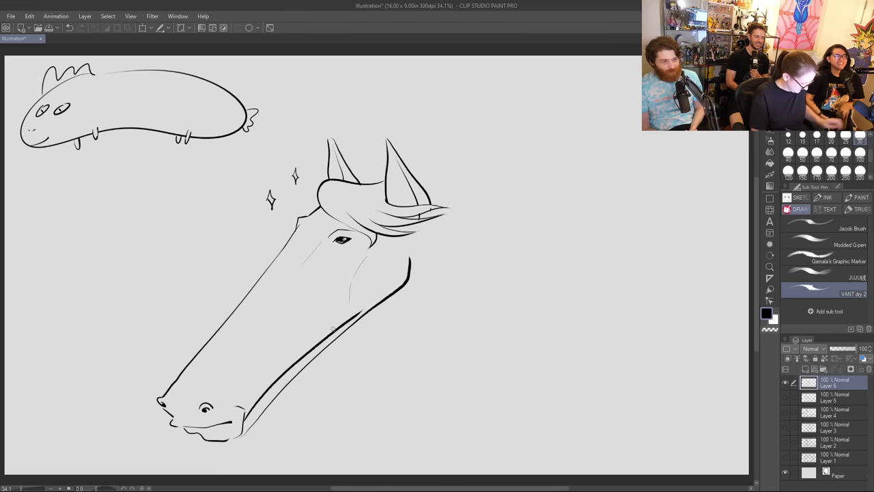
pyautogui.hotkey('ctrl', 'z')
pyautogui.moveTo(353, 313); pyautogui.dragTo(399, 289)
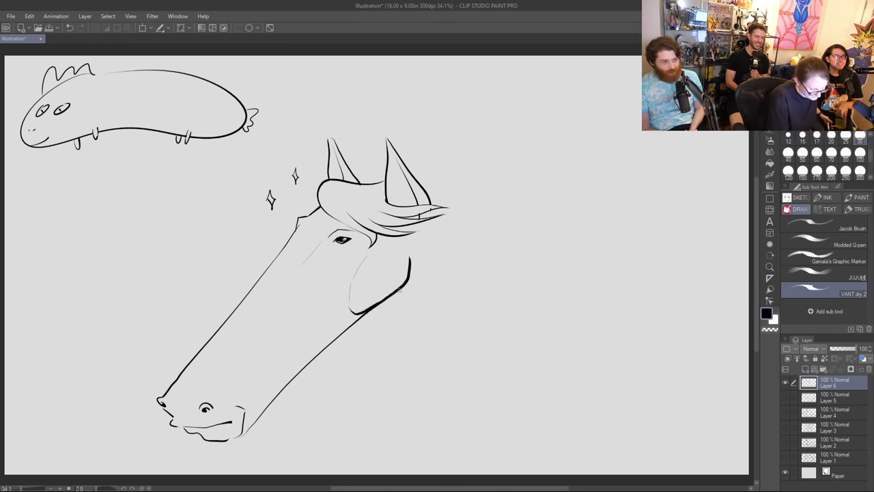
pyautogui.moveTo(351, 313)
pyautogui.mouseDown()
pyautogui.moveTo(298, 360)
pyautogui.moveTo(244, 427)
pyautogui.mouseUp()
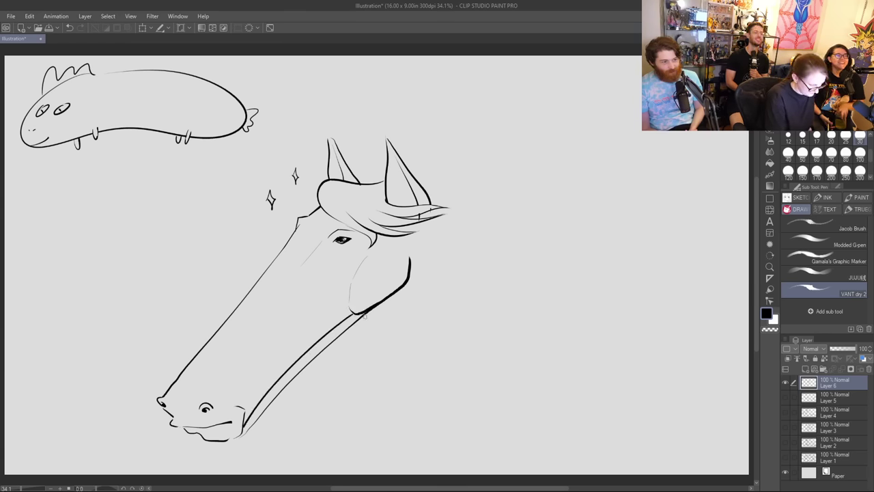
pyautogui.press('e')
pyautogui.moveTo(385, 305)
pyautogui.mouseDown()
pyautogui.moveTo(327, 338)
pyautogui.moveTo(359, 324)
pyautogui.moveTo(274, 405)
pyautogui.moveTo(315, 359)
pyautogui.moveTo(260, 394)
pyautogui.mouseUp()
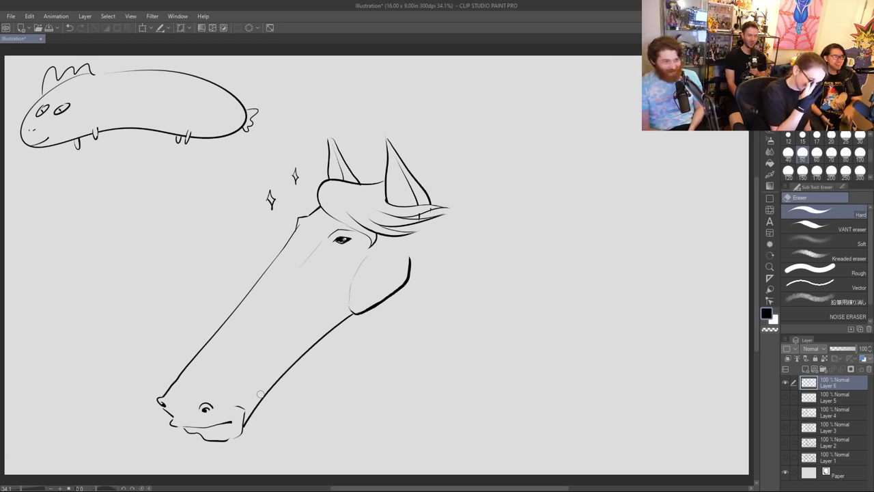
# Step: Lasso the whole horse head with its sparkles, move it up to the canvas's upper edge, and deselect
pyautogui.press('p')
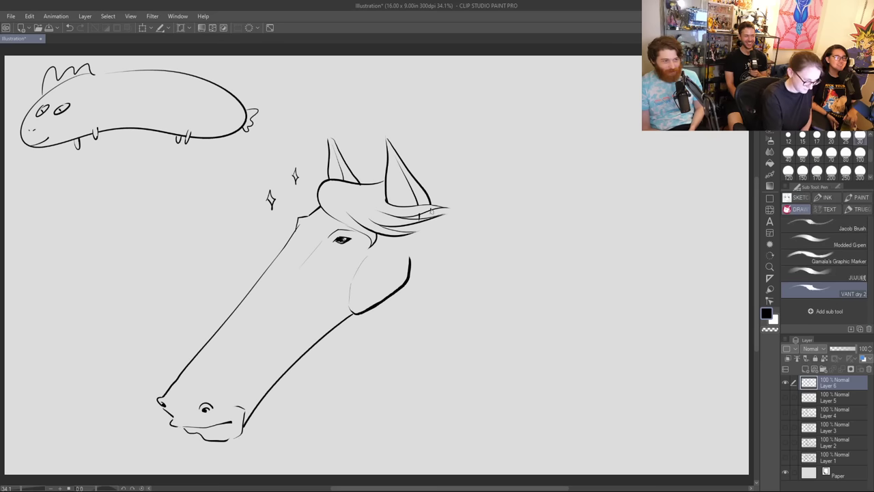
pyautogui.press('m')
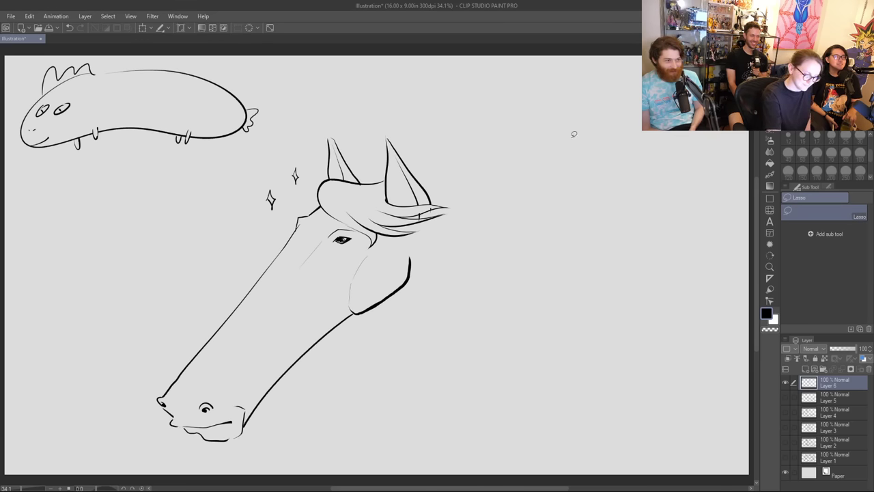
pyautogui.moveTo(373, 105)
pyautogui.mouseDown()
pyautogui.moveTo(341, 112)
pyautogui.moveTo(122, 414)
pyautogui.moveTo(436, 344)
pyautogui.moveTo(420, 131)
pyautogui.mouseUp()
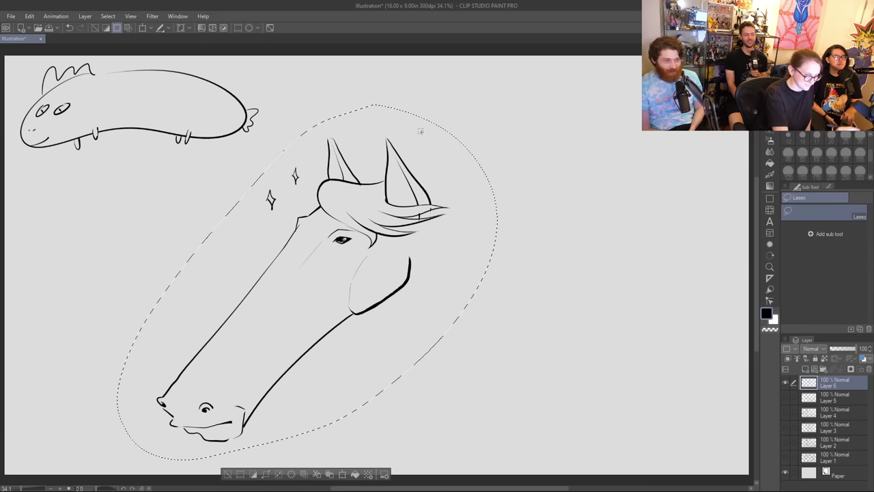
pyautogui.press('k')
pyautogui.moveTo(404, 287); pyautogui.dragTo(418, 227)
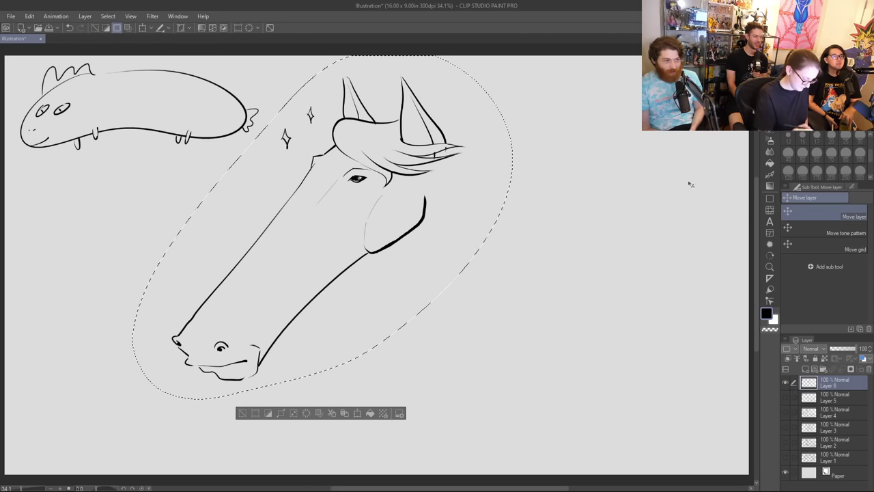
pyautogui.hotkey('ctrl', 'd')
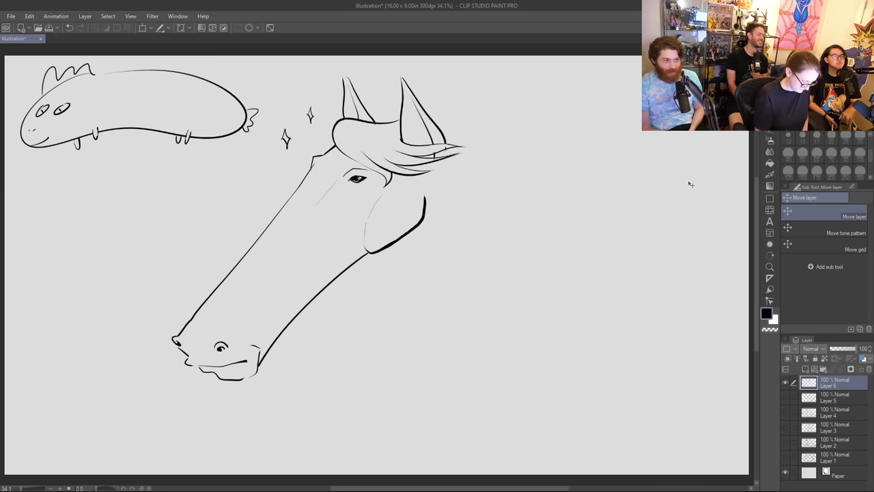
# Step: Draw the long curved back of the neck down to the canvas edge and a short arc below the jaw, undoing the misplaced stroke
pyautogui.press('p')
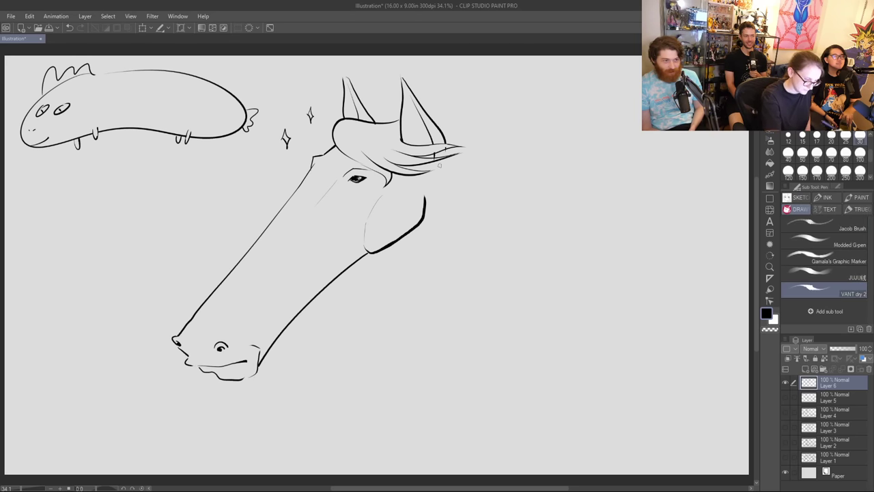
pyautogui.moveTo(444, 164)
pyautogui.mouseDown()
pyautogui.moveTo(448, 227)
pyautogui.moveTo(486, 355)
pyautogui.moveTo(476, 472)
pyautogui.mouseUp()
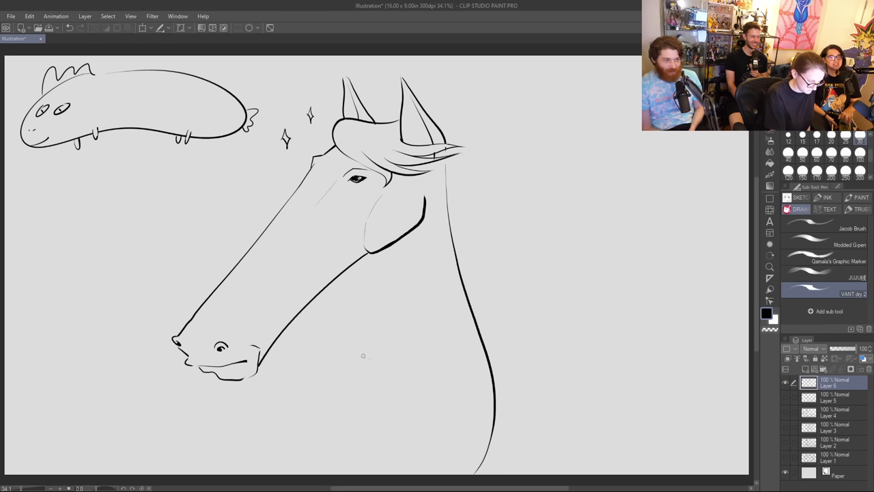
pyautogui.moveTo(370, 357)
pyautogui.mouseDown()
pyautogui.moveTo(312, 335)
pyautogui.moveTo(273, 378)
pyautogui.mouseUp()
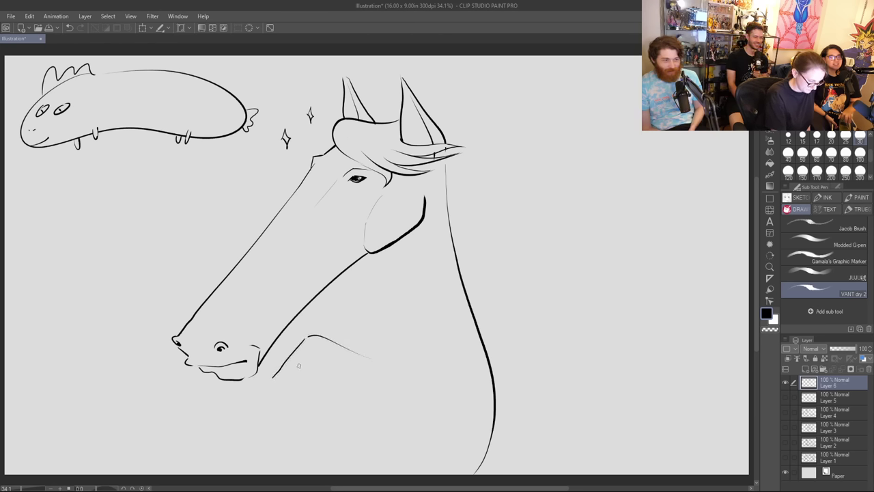
pyautogui.hotkey('ctrl', 'z')
pyautogui.moveTo(306, 336)
pyautogui.mouseDown()
pyautogui.moveTo(301, 373)
pyautogui.moveTo(325, 390)
pyautogui.mouseUp()
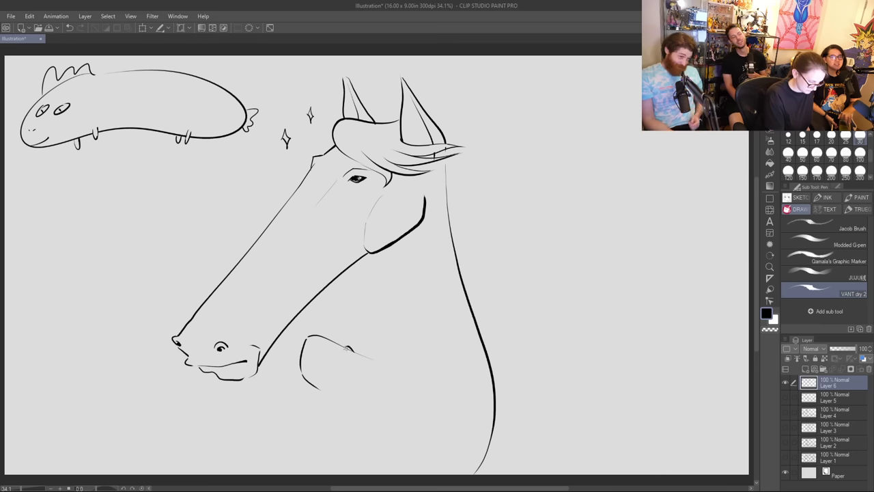
pyautogui.moveTo(347, 348); pyautogui.dragTo(333, 388)
pyautogui.press('e')
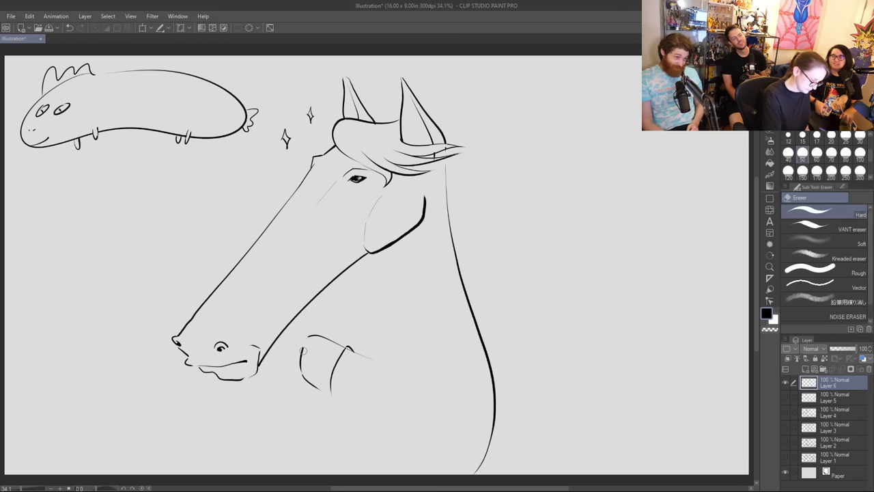
pyautogui.moveTo(305, 343); pyautogui.dragTo(307, 375)
pyautogui.moveTo(352, 345); pyautogui.dragTo(365, 360)
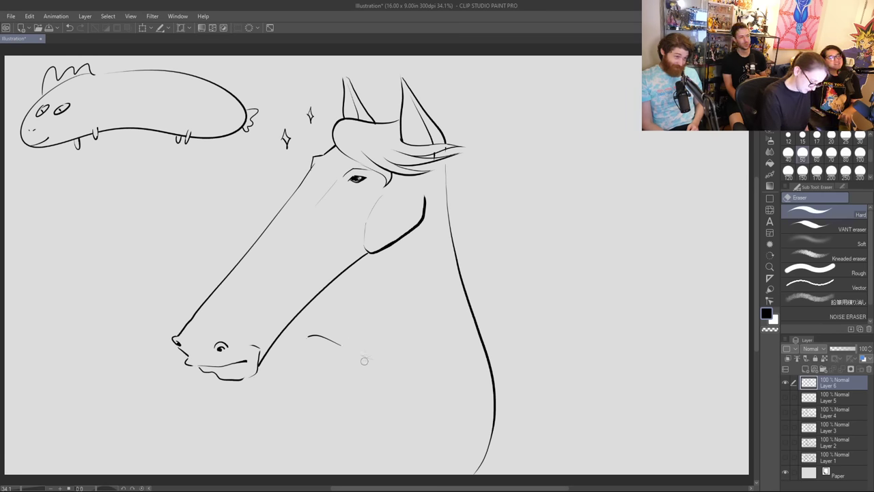
# Step: Draw a tapered limb shape below the jaw from the short arc, with two straight sides and a rimmed band at its narrow end
pyautogui.press('p')
pyautogui.moveTo(307, 337)
pyautogui.mouseDown()
pyautogui.moveTo(302, 402)
pyautogui.moveTo(301, 385)
pyautogui.moveTo(366, 425)
pyautogui.mouseUp()
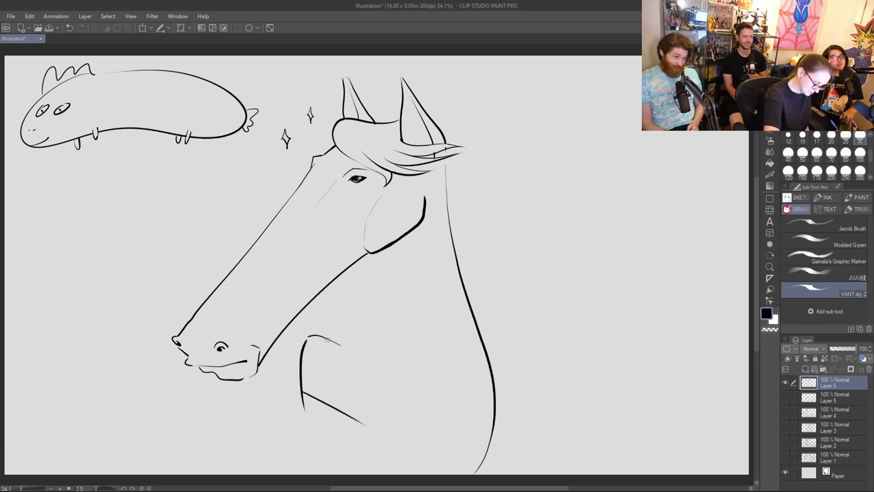
pyautogui.moveTo(327, 339)
pyautogui.mouseDown()
pyautogui.moveTo(397, 390)
pyautogui.moveTo(396, 411)
pyautogui.moveTo(368, 439)
pyautogui.mouseUp()
pyautogui.moveTo(368, 439)
pyautogui.mouseDown()
pyautogui.moveTo(366, 427)
pyautogui.moveTo(369, 436)
pyautogui.moveTo(384, 428)
pyautogui.moveTo(363, 439)
pyautogui.moveTo(369, 425)
pyautogui.mouseUp()
pyautogui.press('e')
pyautogui.press('p')
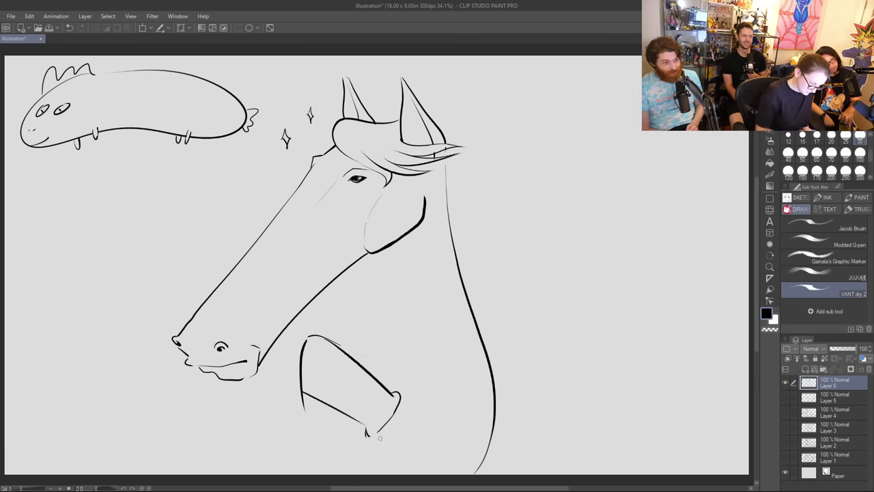
pyautogui.moveTo(396, 395)
pyautogui.mouseDown()
pyautogui.moveTo(366, 435)
pyautogui.moveTo(386, 422)
pyautogui.mouseUp()
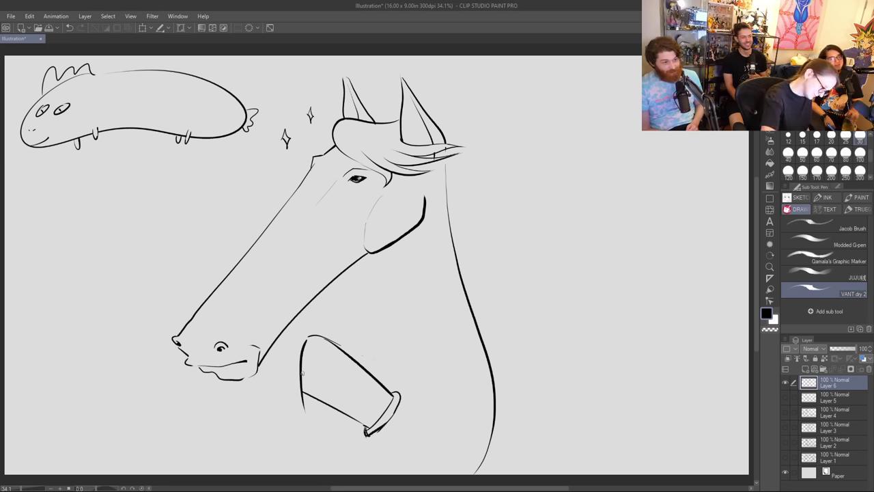
# Step: Shade the hoof with a dark zigzag and short hatches, and draw the foreleg, throat and chest lines around it down to the canvas edge
pyautogui.moveTo(302, 373)
pyautogui.mouseDown()
pyautogui.moveTo(325, 378)
pyautogui.moveTo(330, 391)
pyautogui.moveTo(341, 387)
pyautogui.moveTo(346, 406)
pyautogui.moveTo(365, 409)
pyautogui.moveTo(320, 347)
pyautogui.moveTo(334, 349)
pyautogui.moveTo(474, 471)
pyautogui.mouseUp()
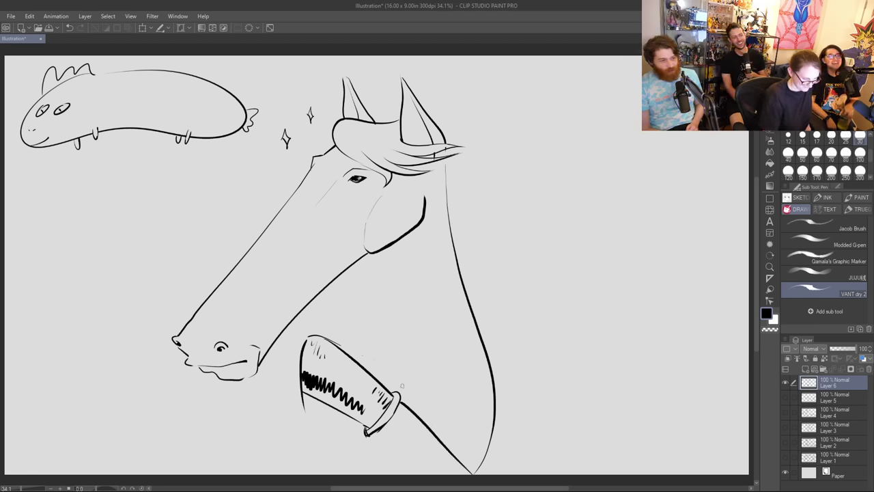
pyautogui.moveTo(374, 431); pyautogui.dragTo(403, 473)
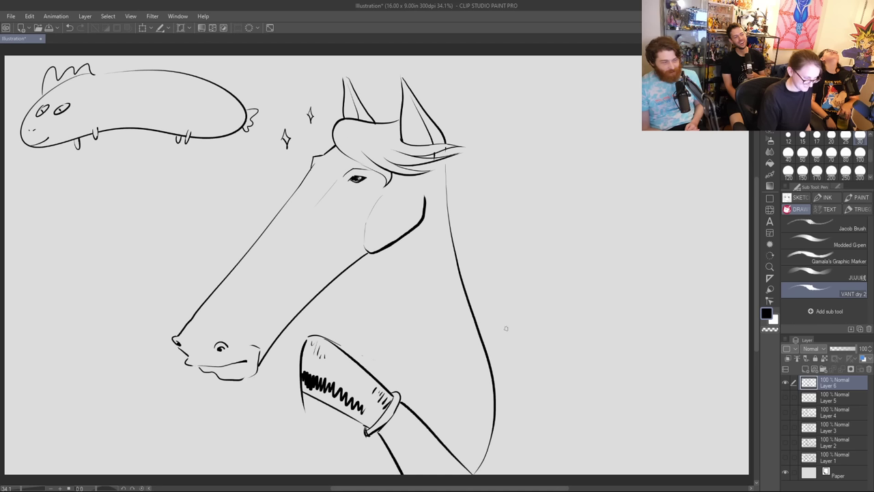
pyautogui.moveTo(353, 271); pyautogui.dragTo(364, 361)
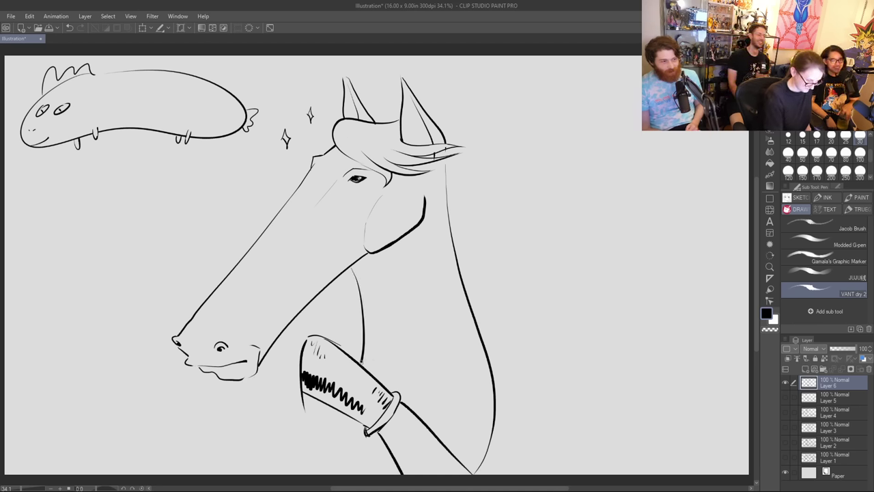
pyautogui.moveTo(339, 417); pyautogui.dragTo(309, 478)
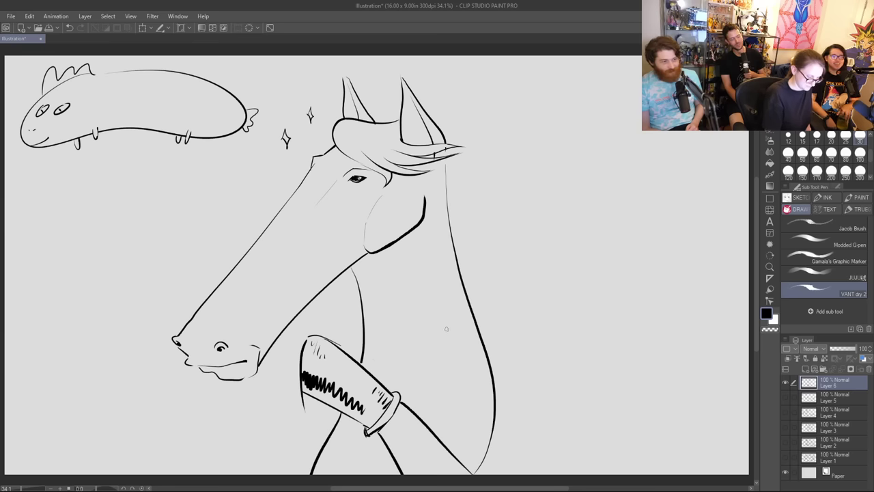
# Step: Erase the inward-curving lower part of the back line and redraw it sloping outward to the canvas edge
pyautogui.press('e')
pyautogui.moveTo(480, 330); pyautogui.dragTo(486, 454)
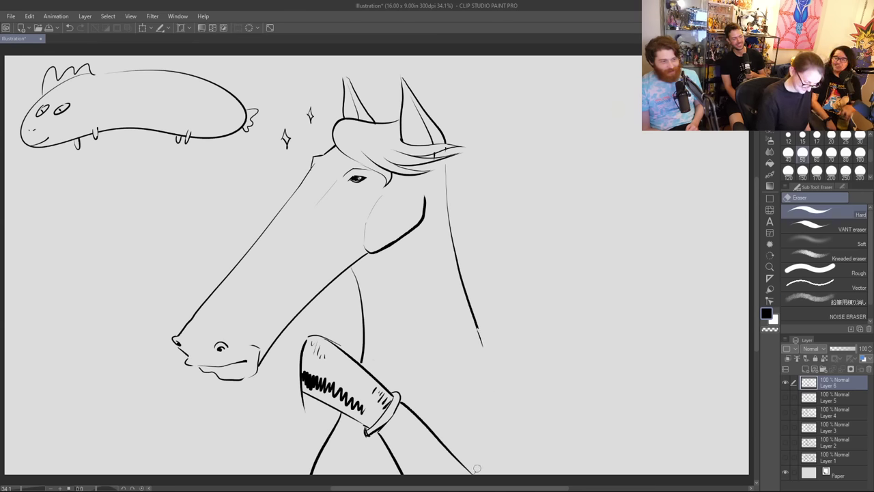
pyautogui.press('p')
pyautogui.moveTo(478, 329); pyautogui.dragTo(530, 473)
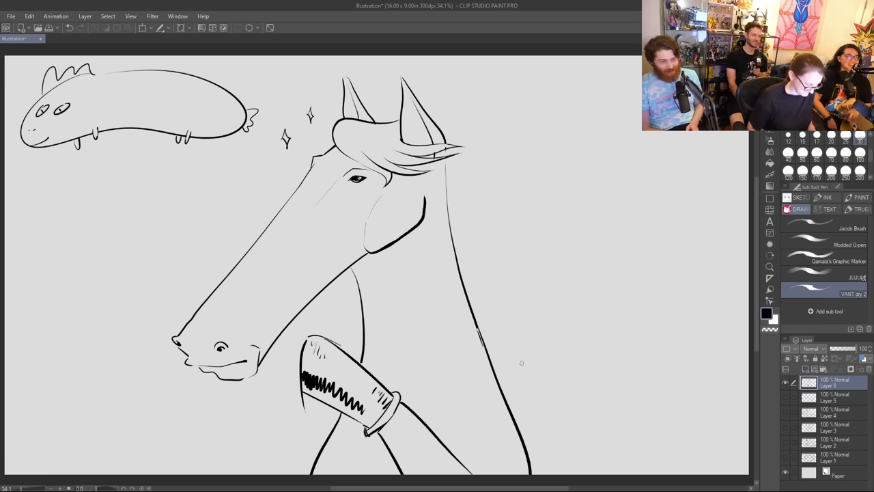
# Step: Draw a garment collar across the neck's base with raised edges at both ends, and erase the stray line end at the hoof's corner
pyautogui.moveTo(476, 319)
pyautogui.mouseDown()
pyautogui.moveTo(486, 321)
pyautogui.moveTo(490, 372)
pyautogui.mouseUp()
pyautogui.moveTo(479, 328)
pyautogui.mouseDown()
pyautogui.moveTo(377, 362)
pyautogui.moveTo(352, 355)
pyautogui.mouseUp()
pyautogui.press('e')
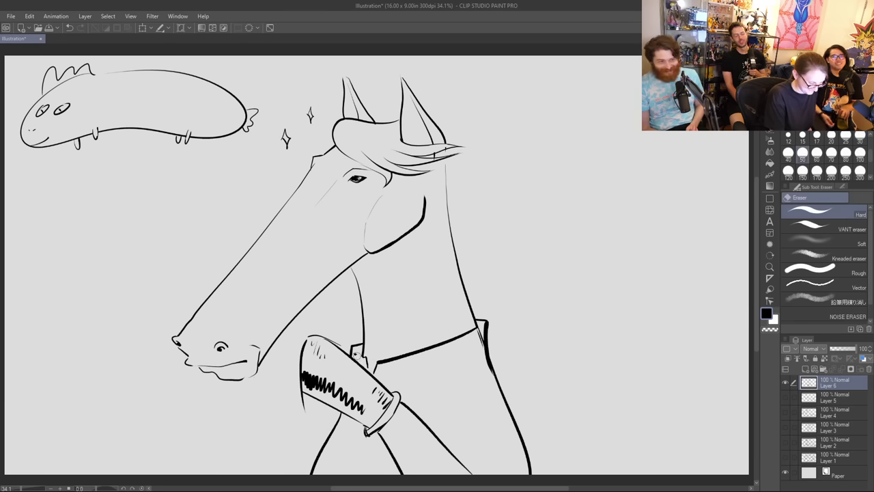
pyautogui.press('p')
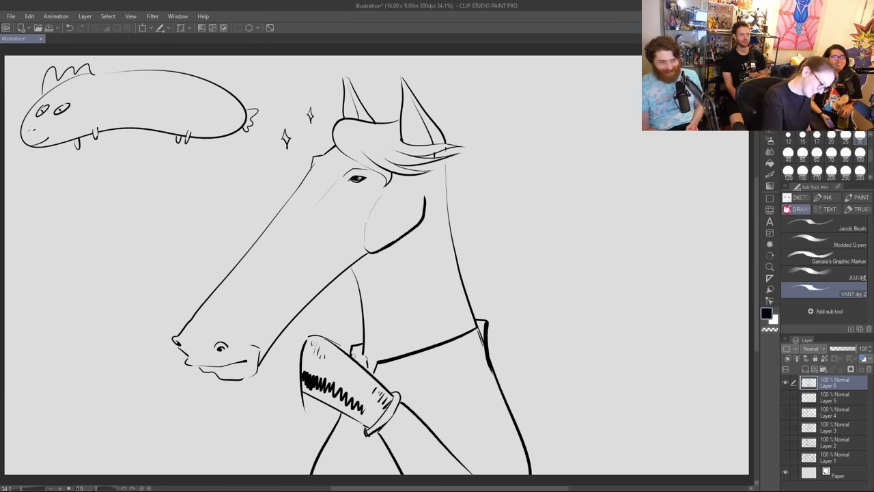
pyautogui.moveTo(355, 348); pyautogui.dragTo(366, 357)
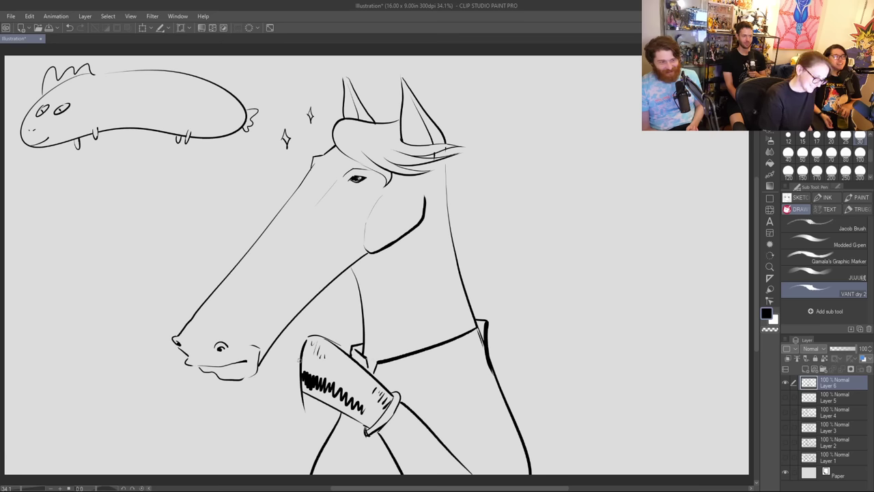
pyautogui.press('e')
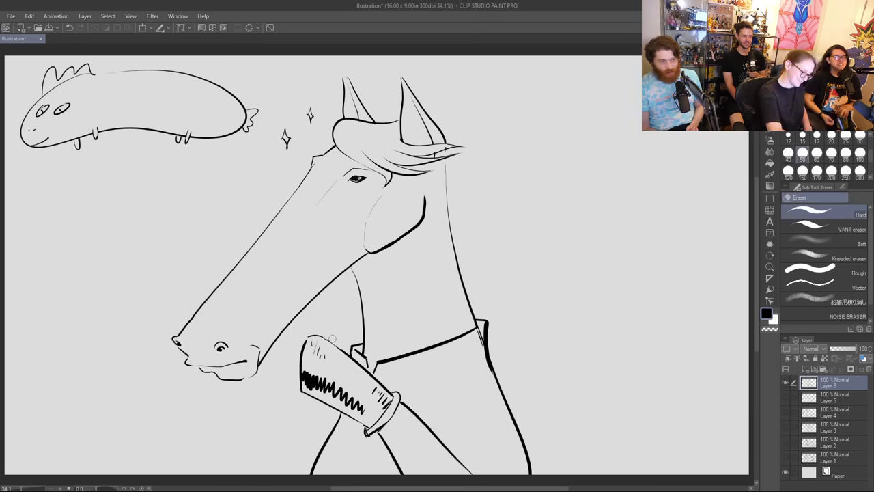
pyautogui.press('p')
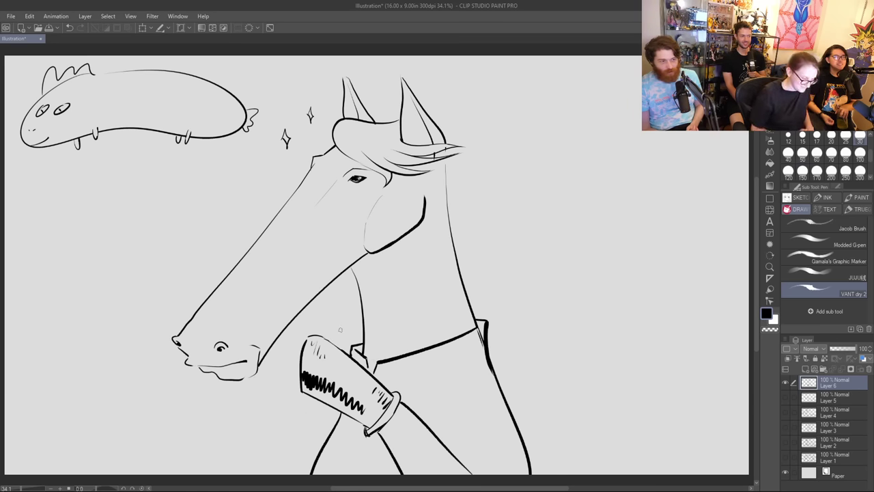
# Step: Draw a thin muscle line down the middle of the neck and hatch a shadow under the jaw
pyautogui.moveTo(416, 256); pyautogui.dragTo(401, 355)
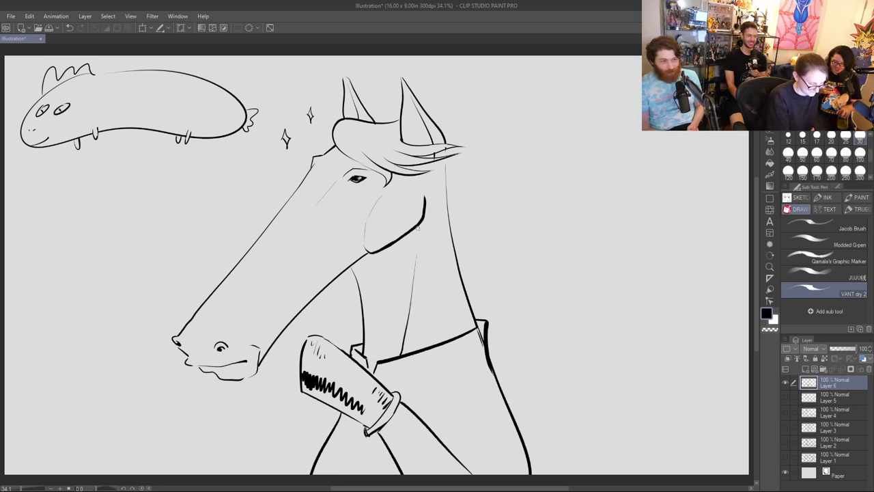
pyautogui.moveTo(418, 228)
pyautogui.mouseDown()
pyautogui.moveTo(371, 271)
pyautogui.moveTo(400, 239)
pyautogui.moveTo(354, 277)
pyautogui.mouseUp()
pyautogui.moveTo(390, 246)
pyautogui.mouseDown()
pyautogui.moveTo(356, 281)
pyautogui.moveTo(403, 241)
pyautogui.moveTo(356, 282)
pyautogui.moveTo(408, 240)
pyautogui.moveTo(365, 285)
pyautogui.moveTo(407, 250)
pyautogui.moveTo(389, 276)
pyautogui.mouseUp()
# Step: Draw loose mane strands hanging behind the ear, undoing one stroke, and erase the neck line between the strands
pyautogui.moveTo(446, 134)
pyautogui.mouseDown()
pyautogui.moveTo(433, 121)
pyautogui.moveTo(460, 143)
pyautogui.moveTo(448, 142)
pyautogui.moveTo(459, 220)
pyautogui.mouseUp()
pyautogui.hotkey('ctrl', 'z')
pyautogui.moveTo(445, 158); pyautogui.dragTo(435, 201)
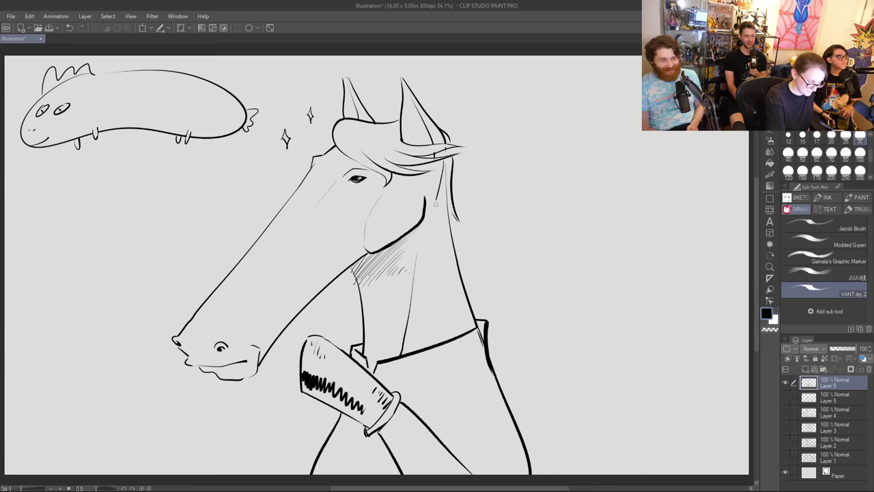
pyautogui.press('e')
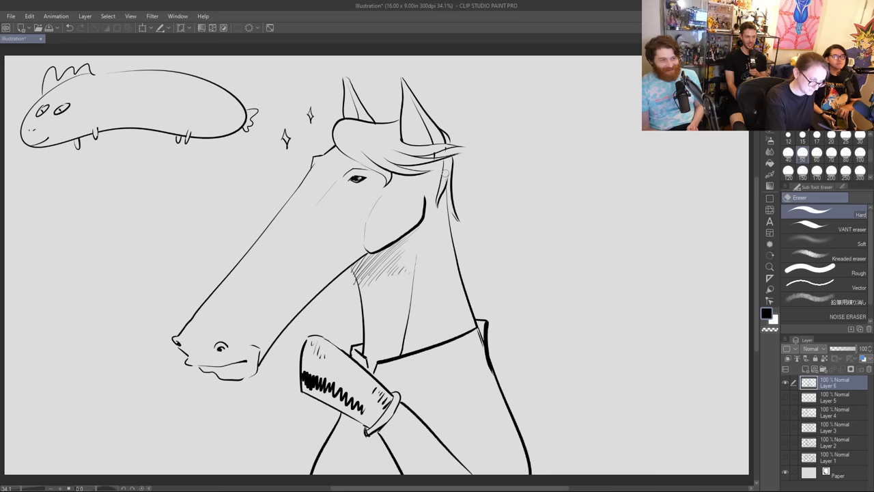
pyautogui.press('p')
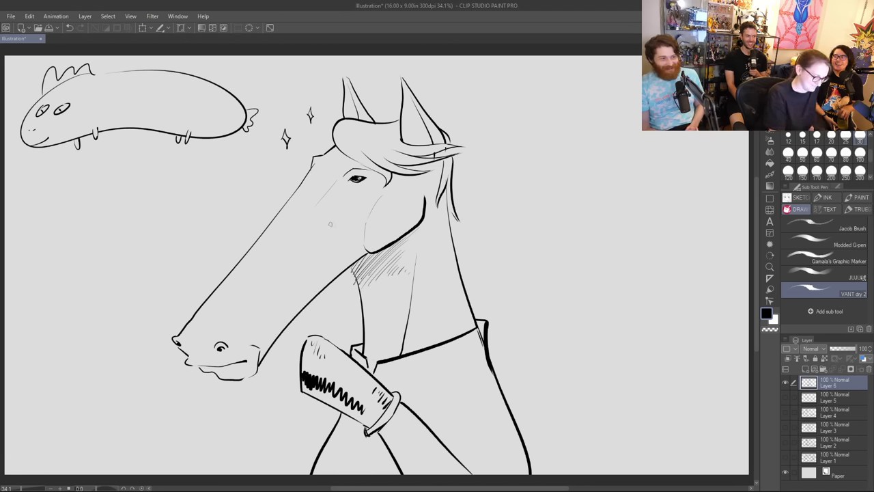
# Step: Sketch light contour lines along the upper bridge of the nose, and undo the short stroke tried below the collar
pyautogui.moveTo(301, 219); pyautogui.dragTo(277, 239)
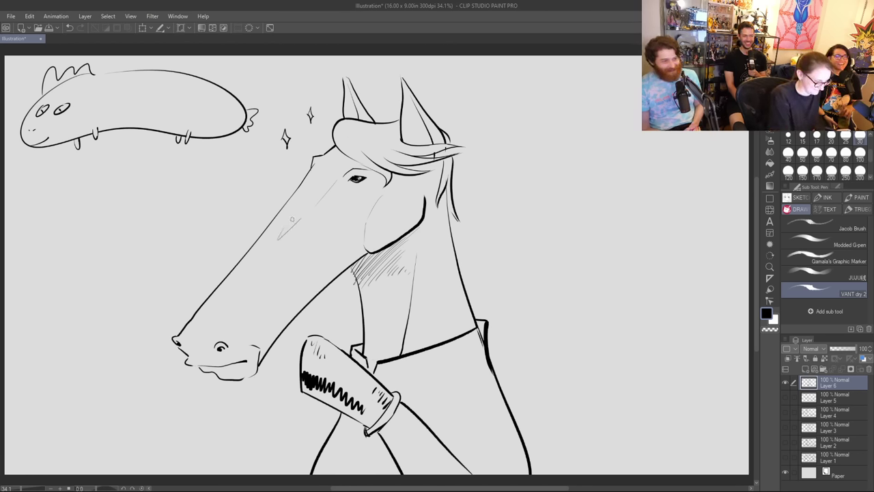
pyautogui.moveTo(298, 207); pyautogui.dragTo(325, 170)
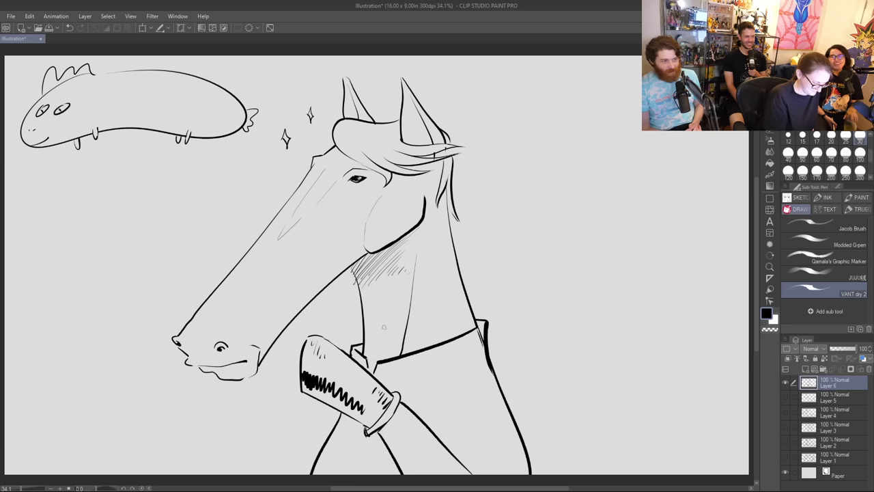
pyautogui.moveTo(381, 370); pyautogui.dragTo(389, 384)
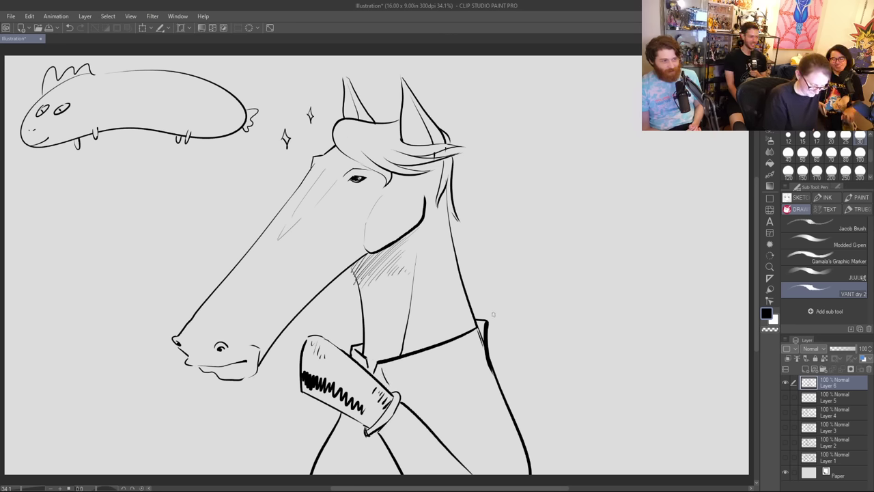
pyautogui.hotkey('ctrl', 'z')
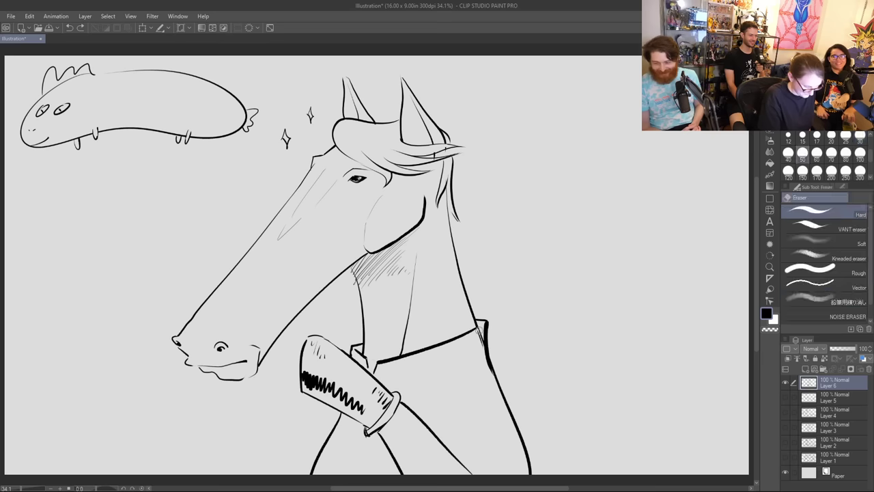
# Step: Erase the heavy line at the back of the collar and redraw it as a thinner edge blending into the back line
pyautogui.press('e')
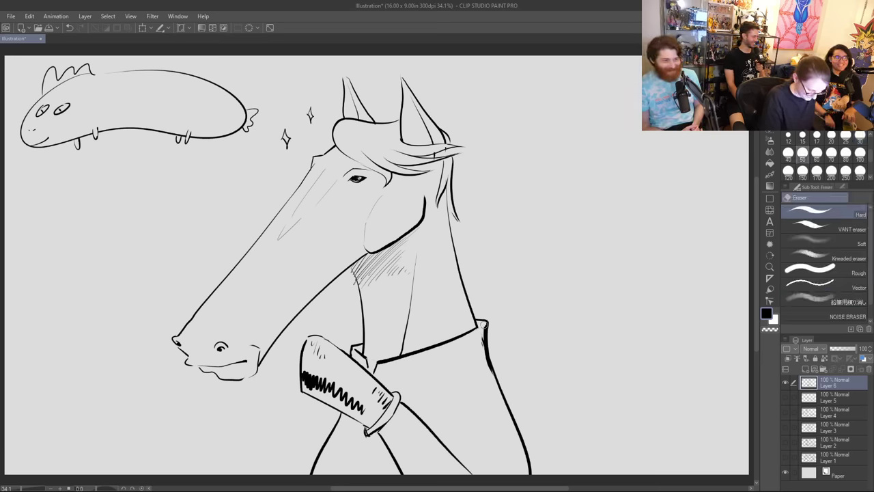
pyautogui.moveTo(487, 336); pyautogui.dragTo(491, 359)
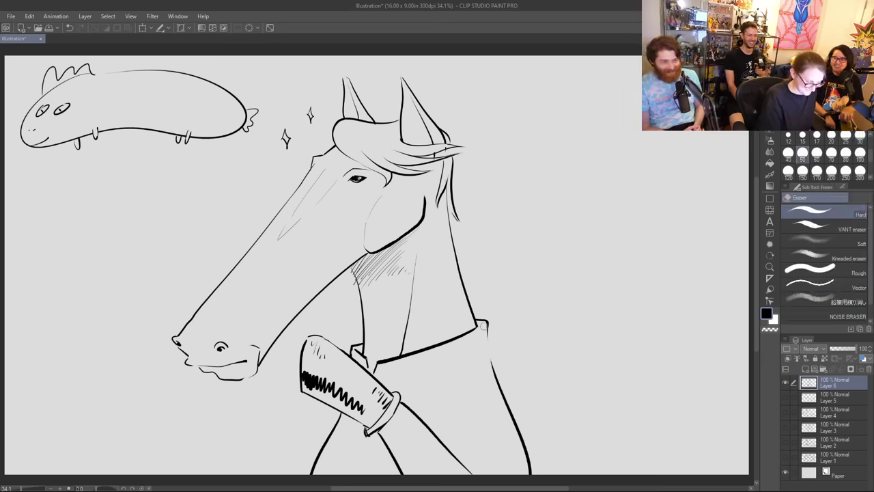
pyautogui.press('p')
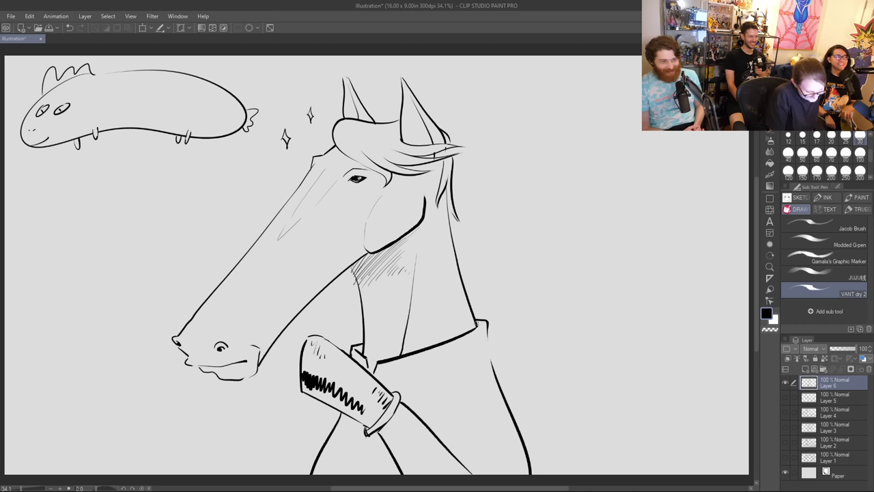
pyautogui.moveTo(487, 328); pyautogui.dragTo(493, 391)
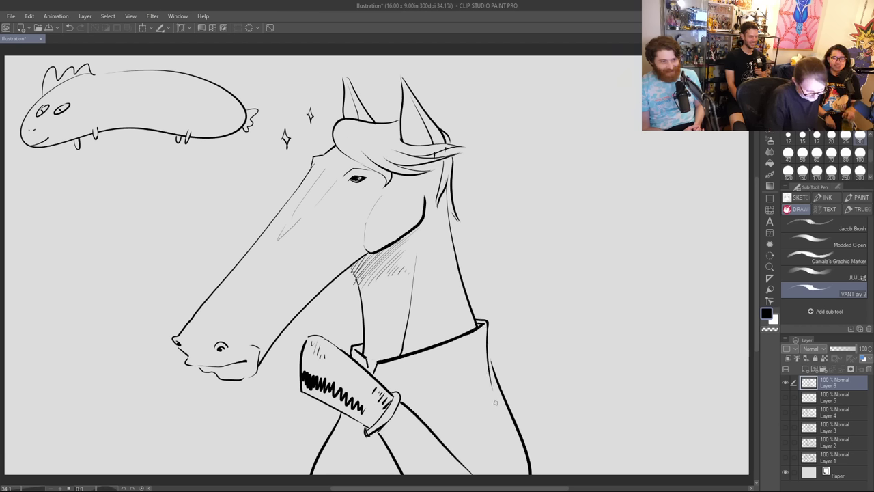
pyautogui.hotkey('ctrl', 'z')
pyautogui.moveTo(486, 324); pyautogui.dragTo(514, 431)
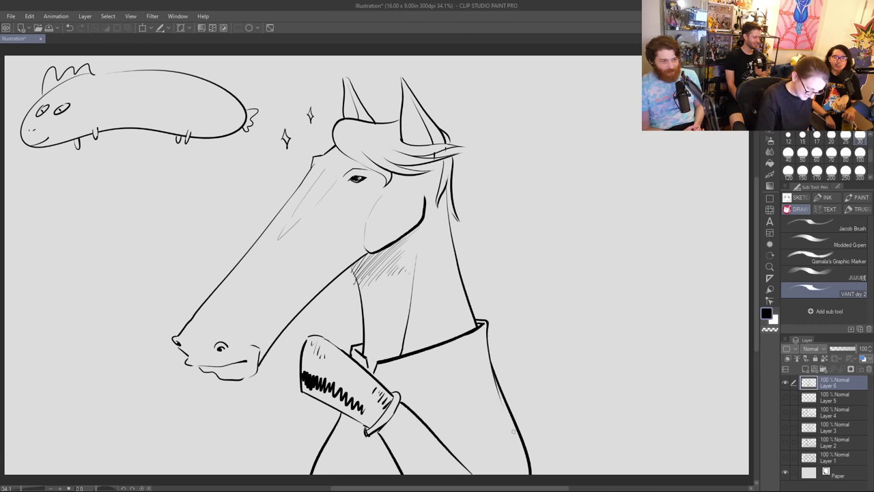
# Step: Draw a sleeve with a raised cuff around the foreleg and erase the old leg line inside it
pyautogui.moveTo(429, 427); pyautogui.dragTo(399, 472)
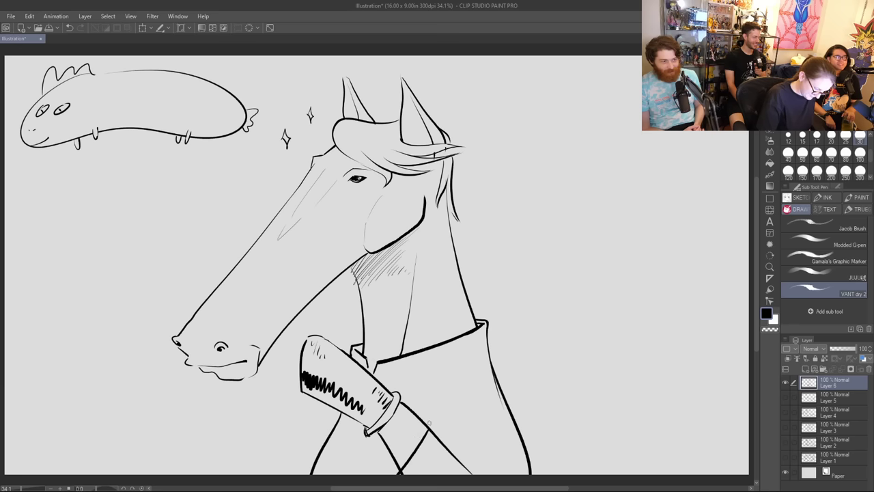
pyautogui.moveTo(431, 420); pyautogui.dragTo(483, 474)
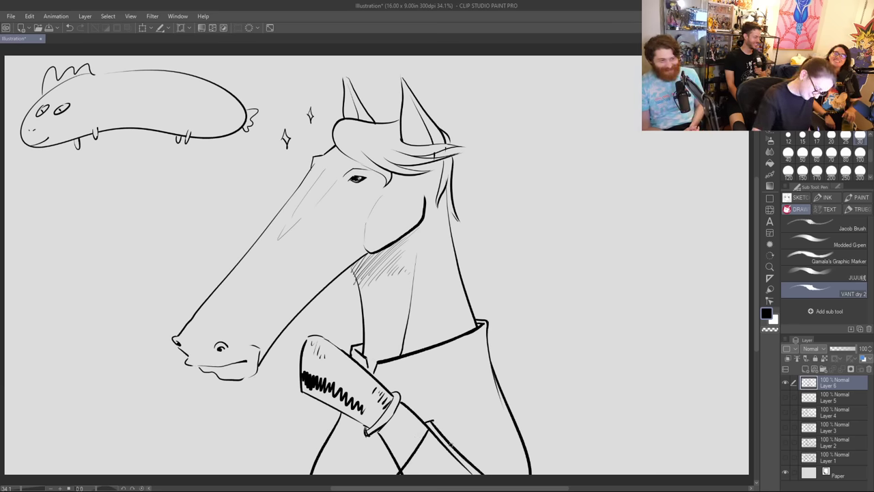
pyautogui.press('e')
pyautogui.moveTo(432, 431); pyautogui.dragTo(475, 478)
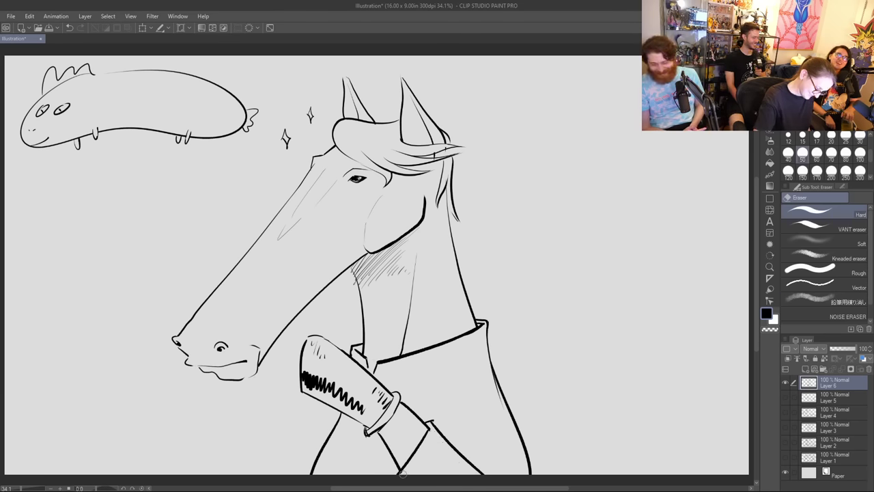
pyautogui.press('p')
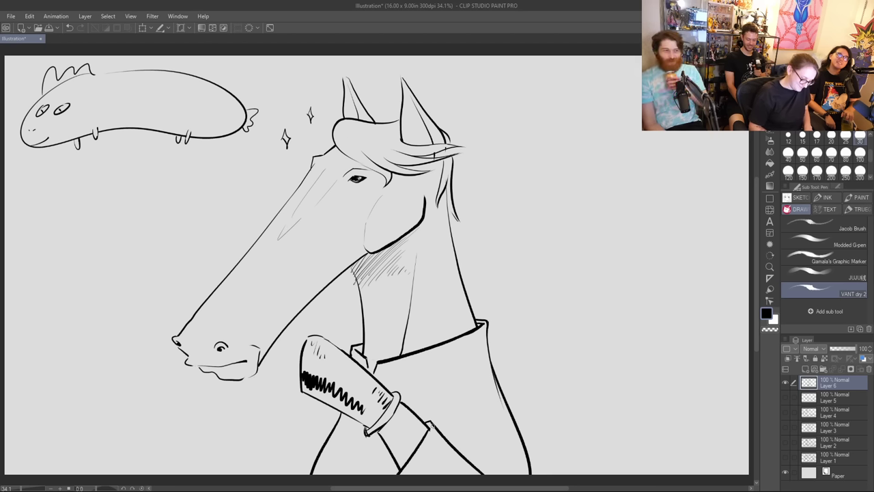
pyautogui.moveTo(393, 469); pyautogui.dragTo(397, 462)
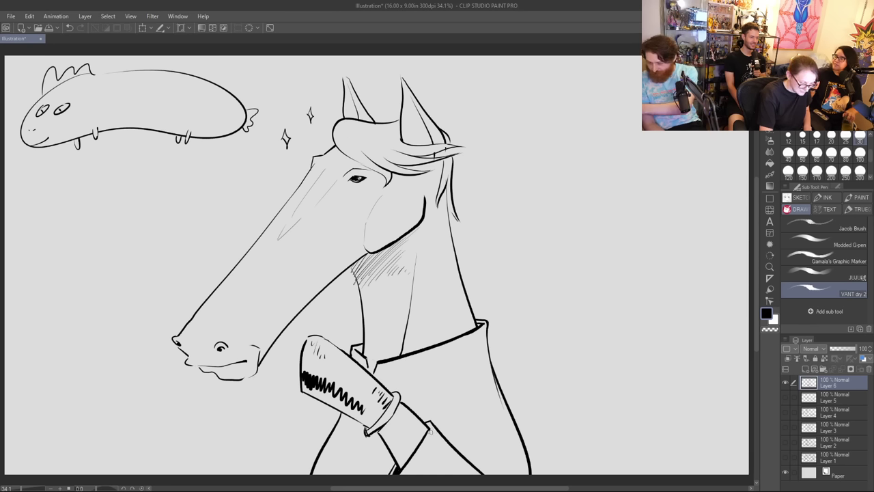
# Step: Add thin trim lines across the sleeve and a second slanting chest line in front of the first, redoing it once
pyautogui.moveTo(435, 429); pyautogui.dragTo(407, 472)
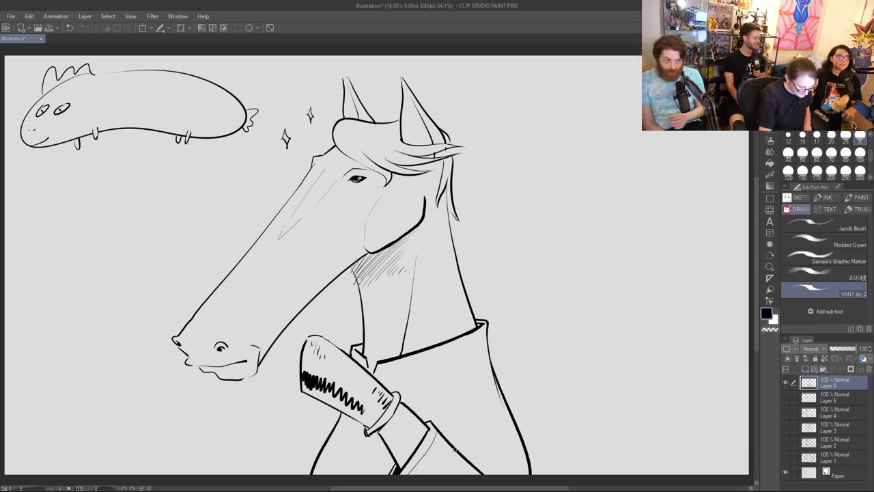
pyautogui.moveTo(454, 450)
pyautogui.mouseDown()
pyautogui.moveTo(443, 475)
pyautogui.moveTo(450, 474)
pyautogui.mouseUp()
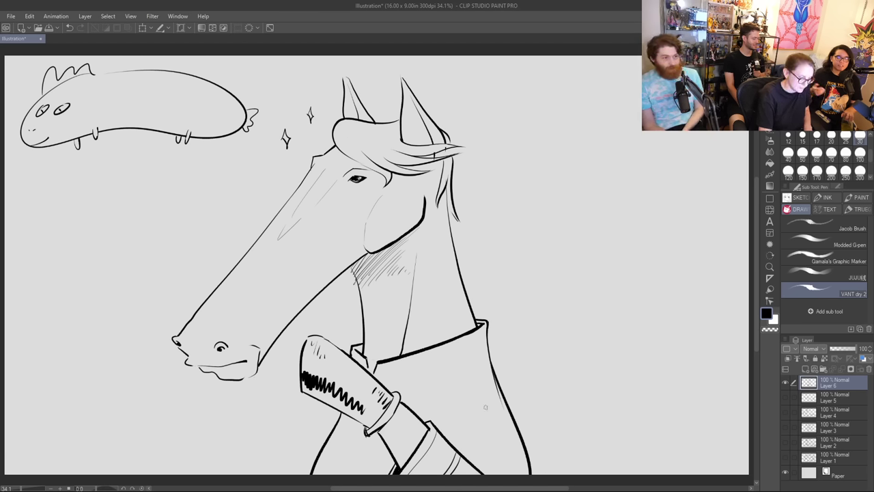
pyautogui.moveTo(334, 409); pyautogui.dragTo(283, 480)
pyautogui.hotkey('ctrl', 'z')
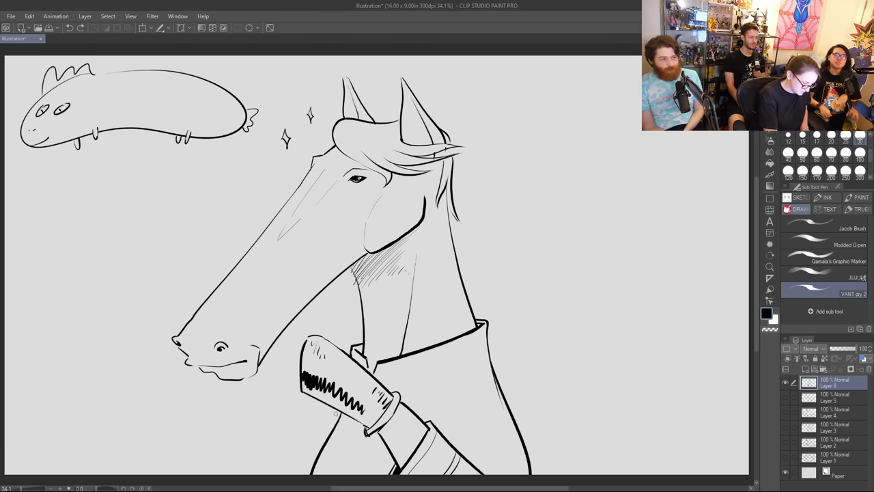
pyautogui.moveTo(338, 409); pyautogui.dragTo(288, 481)
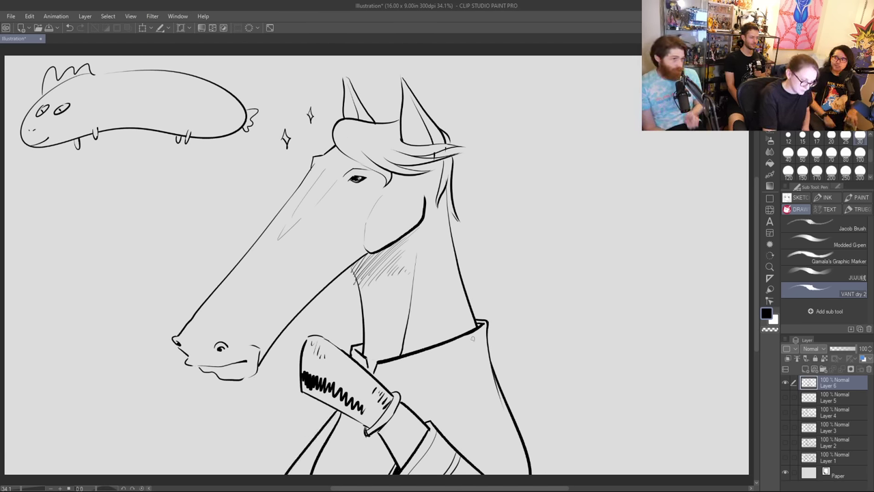
# Step: Draw a thin seam line just below the collar and two parallel stripes across the garment's shoulder
pyautogui.moveTo(486, 329); pyautogui.dragTo(383, 373)
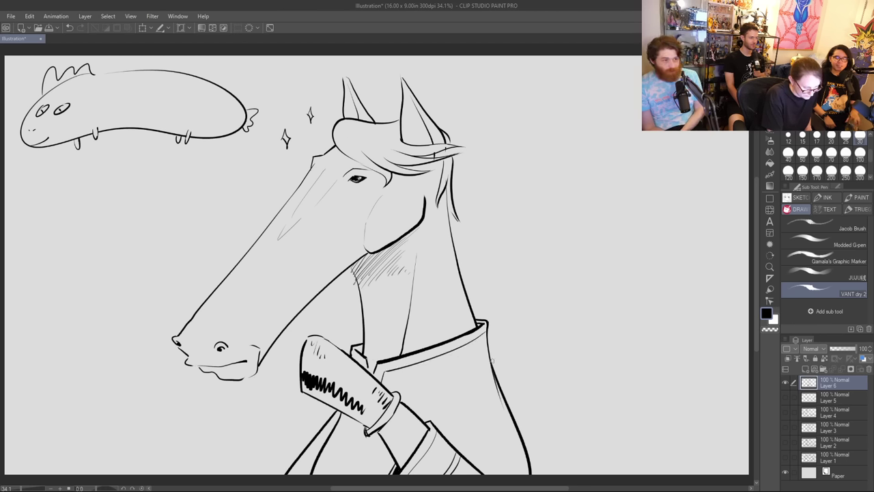
pyautogui.moveTo(493, 374); pyautogui.dragTo(411, 410)
pyautogui.moveTo(495, 383); pyautogui.dragTo(418, 415)
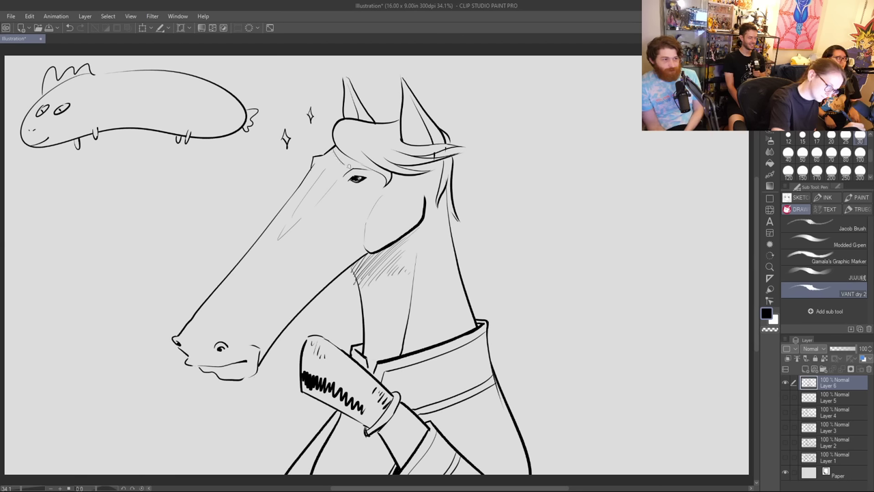
# Step: Add fine shading strokes to the forelock, near ear and mane behind the head, plus a small tuft beside the far ear
pyautogui.moveTo(335, 150)
pyautogui.mouseDown()
pyautogui.moveTo(384, 194)
pyautogui.moveTo(451, 159)
pyautogui.moveTo(431, 162)
pyautogui.moveTo(451, 149)
pyautogui.moveTo(410, 134)
pyautogui.mouseUp()
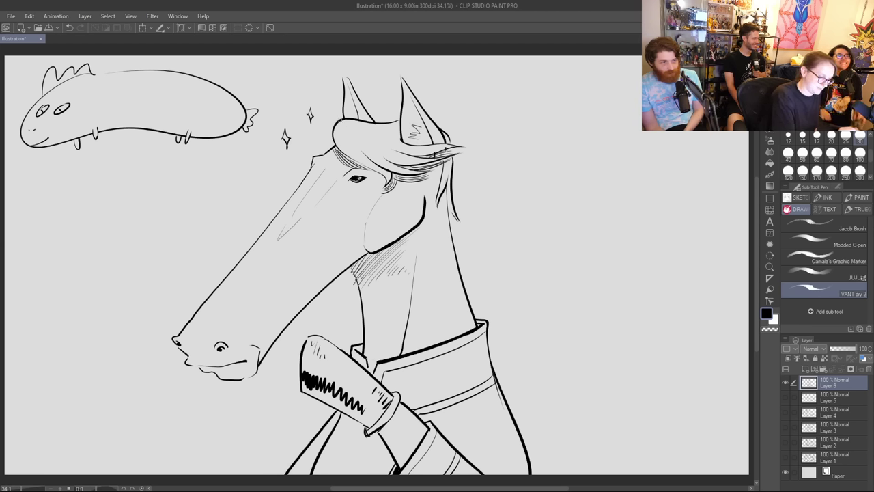
pyautogui.moveTo(341, 119); pyautogui.dragTo(336, 121)
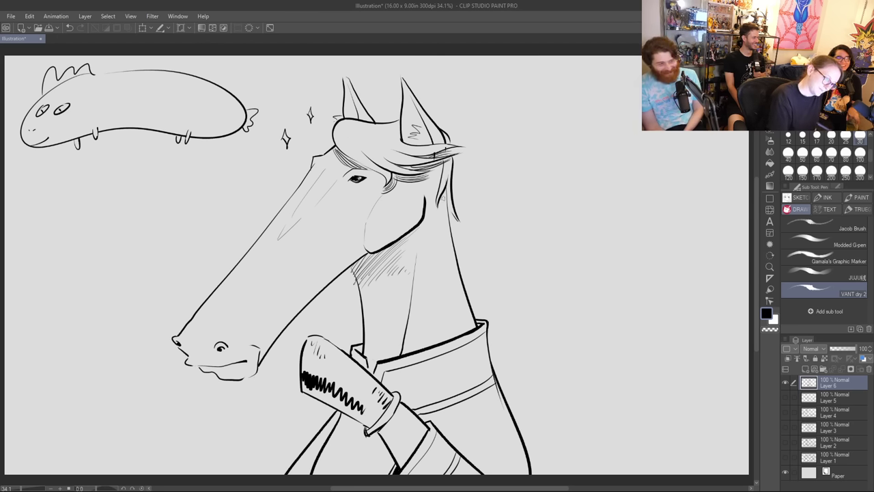
pyautogui.moveTo(447, 188); pyautogui.dragTo(437, 222)
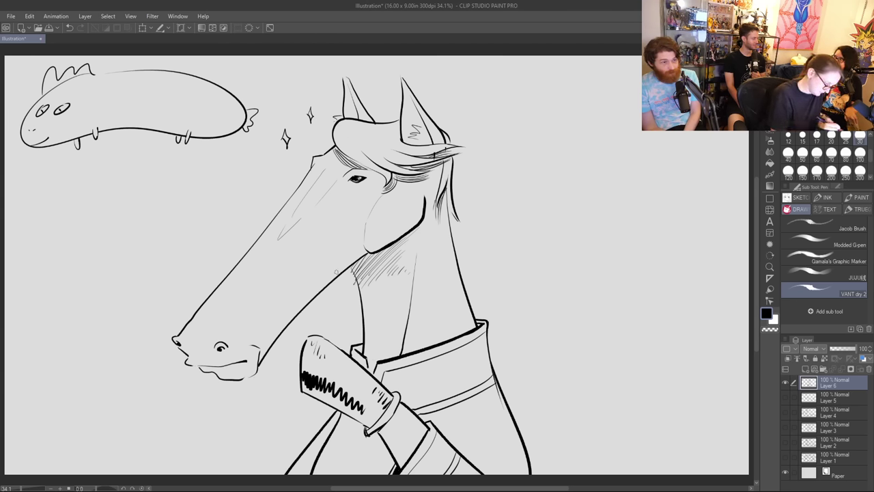
# Step: Erase the old nostril and pointed nose tip, and redraw the front of the muzzle as a blunter, thicker curve
pyautogui.moveTo(216, 341); pyautogui.dragTo(230, 344)
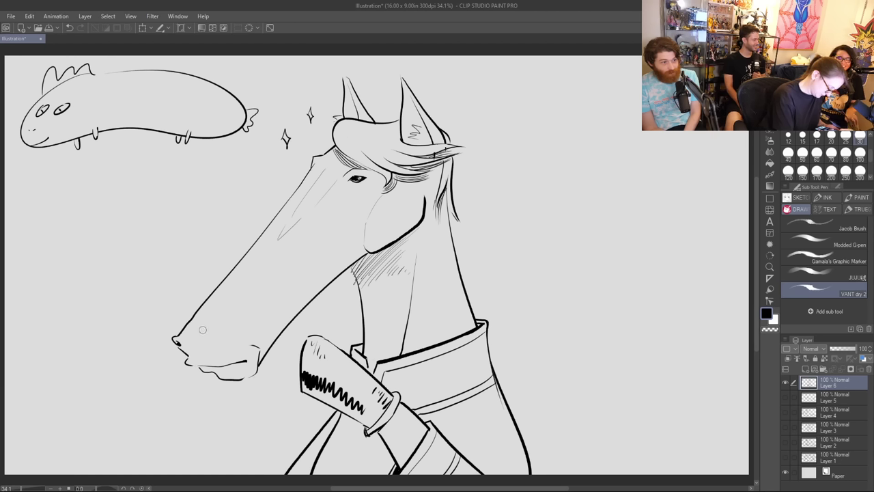
pyautogui.moveTo(180, 327)
pyautogui.mouseDown()
pyautogui.moveTo(179, 350)
pyautogui.moveTo(187, 359)
pyautogui.moveTo(178, 334)
pyautogui.moveTo(191, 363)
pyautogui.mouseUp()
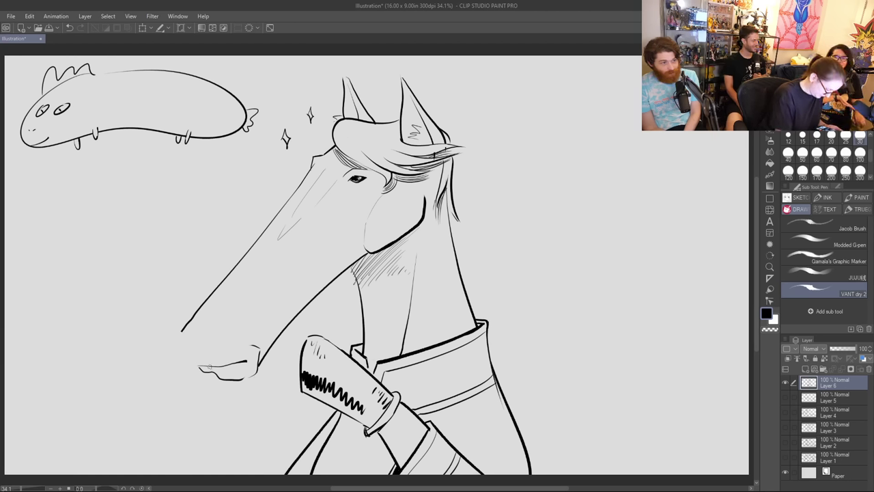
pyautogui.moveTo(197, 367); pyautogui.dragTo(182, 326)
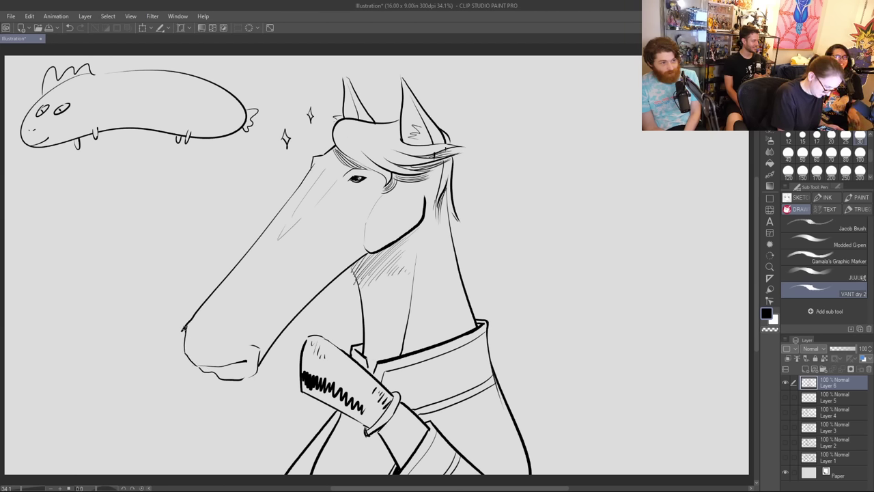
pyautogui.moveTo(184, 327); pyautogui.dragTo(191, 361)
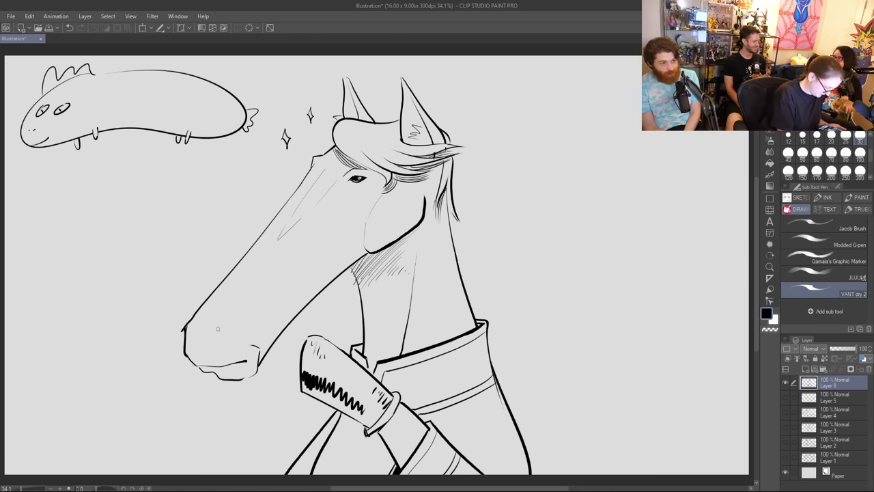
# Step: Draw a large black-filled oval nostril with a crease above it and a long contour line up the snout
pyautogui.moveTo(218, 328)
pyautogui.mouseDown()
pyautogui.moveTo(229, 335)
pyautogui.moveTo(224, 349)
pyautogui.moveTo(214, 348)
pyautogui.moveTo(226, 333)
pyautogui.moveTo(224, 346)
pyautogui.moveTo(213, 342)
pyautogui.mouseUp()
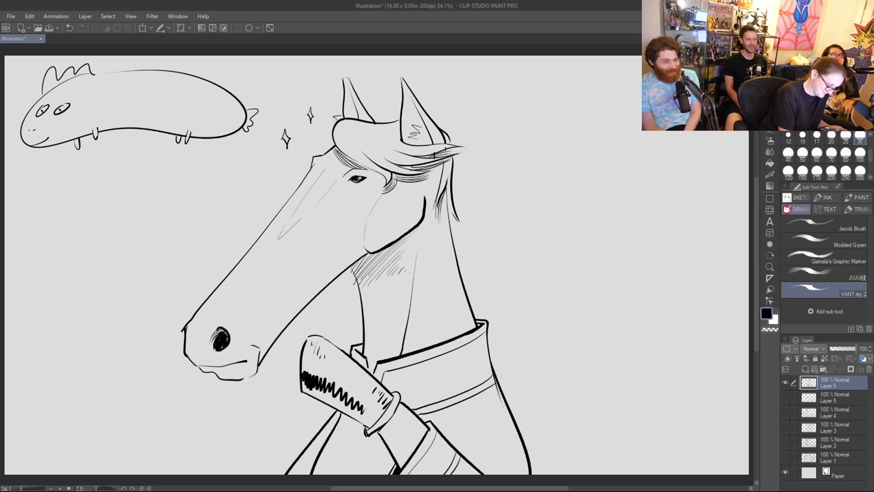
pyautogui.moveTo(209, 329); pyautogui.dragTo(237, 307)
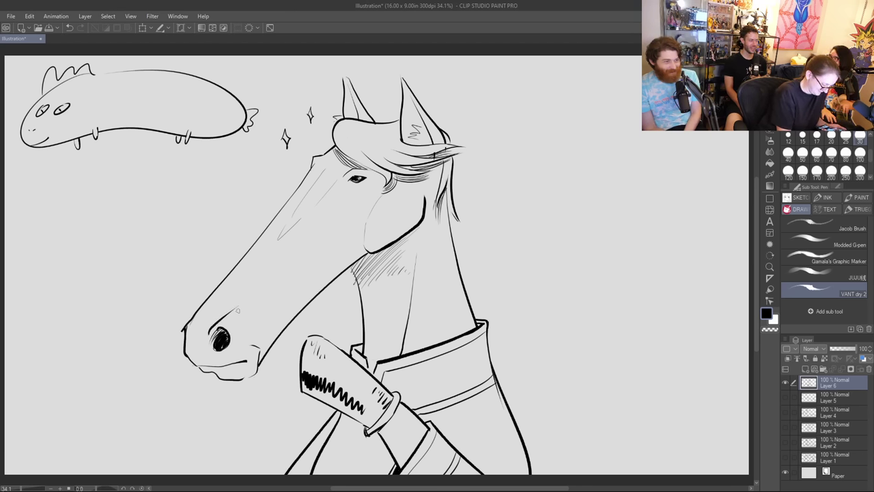
pyautogui.moveTo(219, 307); pyautogui.dragTo(259, 263)
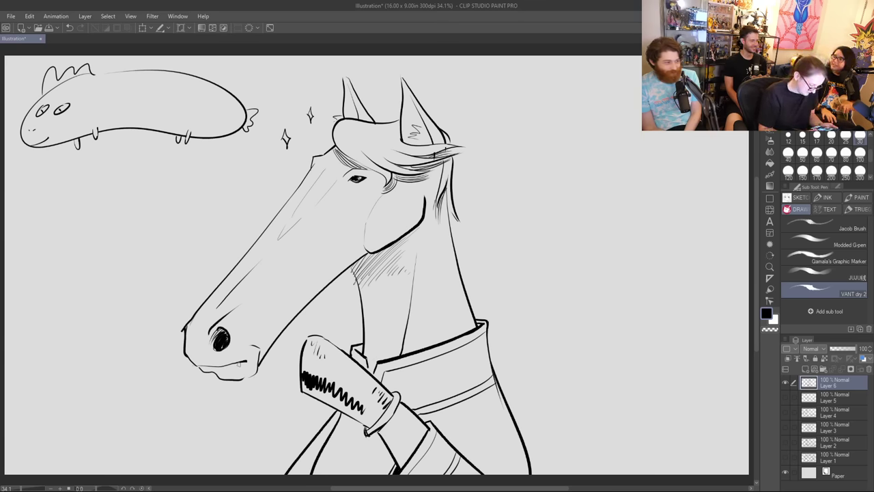
# Step: Define the mouth corner, replace the wobbly lower lip with a rounded chin, and add short hatching along the jaw
pyautogui.moveTo(251, 352); pyautogui.dragTo(257, 362)
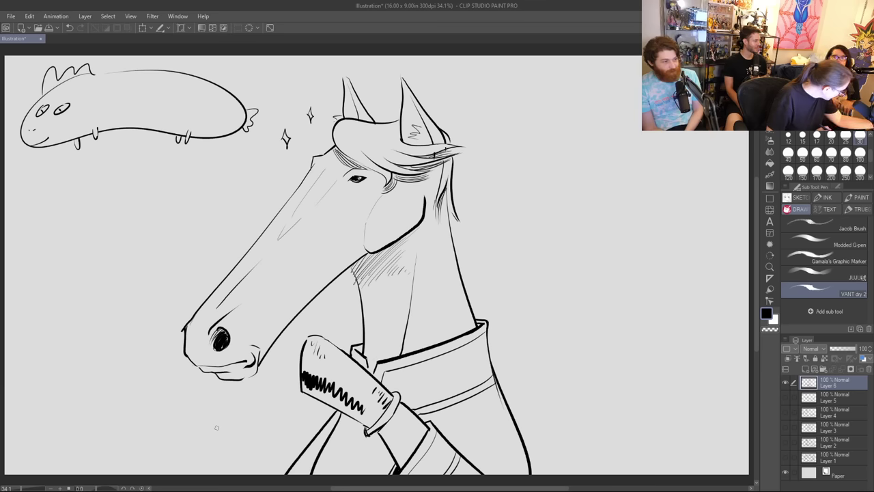
pyautogui.press('e')
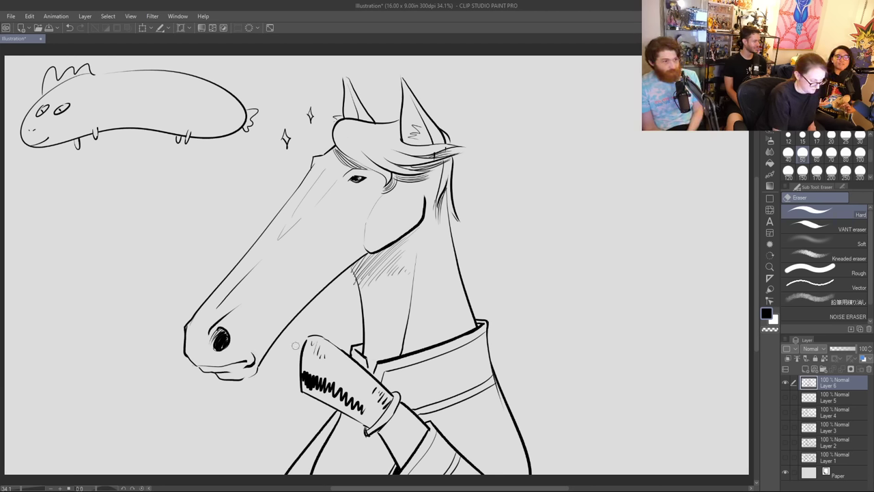
pyautogui.moveTo(257, 370); pyautogui.dragTo(221, 381)
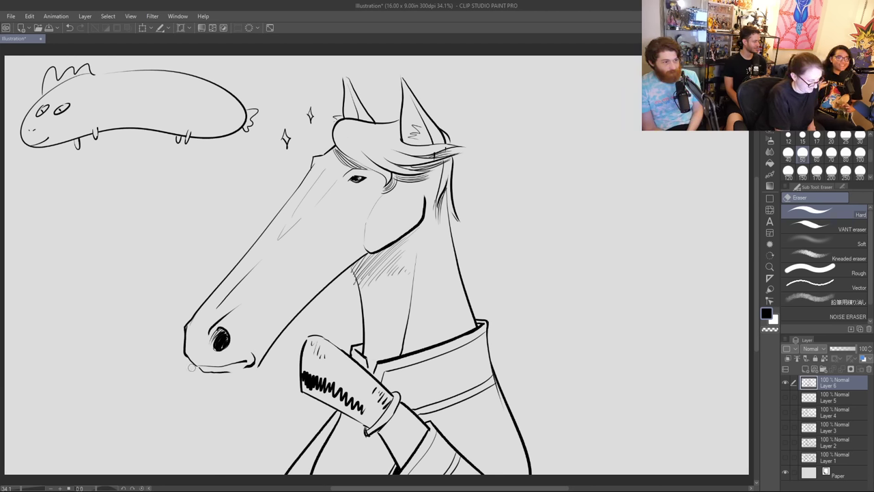
pyautogui.press('p')
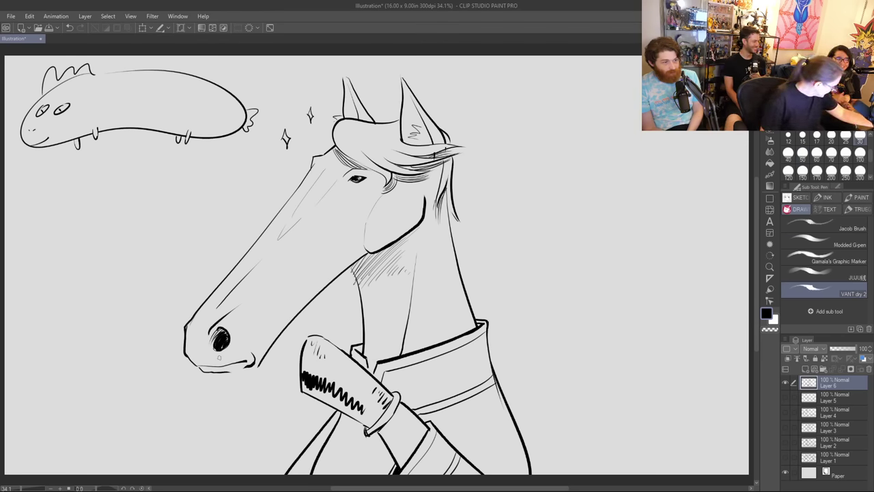
pyautogui.moveTo(210, 372)
pyautogui.mouseDown()
pyautogui.moveTo(236, 383)
pyautogui.moveTo(265, 356)
pyautogui.mouseUp()
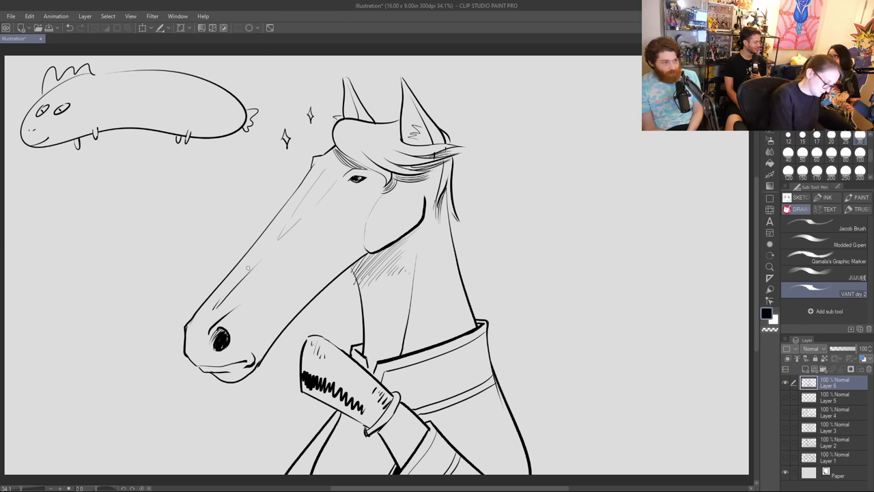
pyautogui.moveTo(361, 245); pyautogui.dragTo(359, 256)
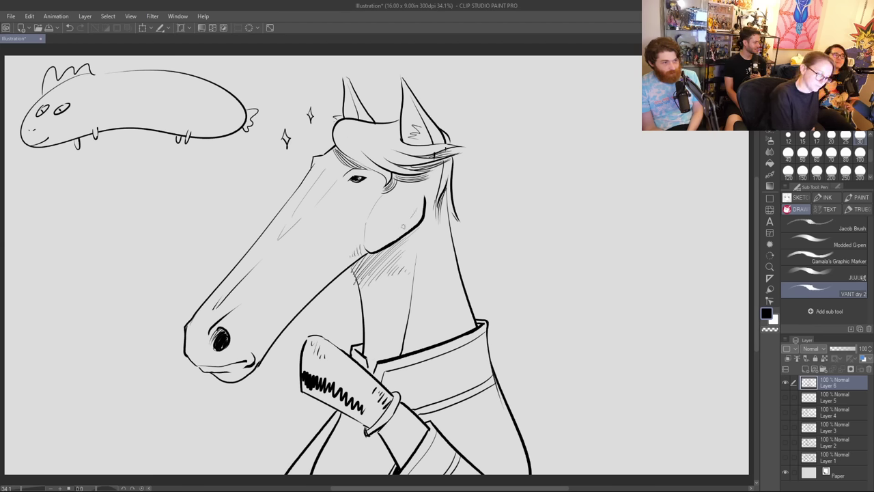
pyautogui.moveTo(417, 207); pyautogui.dragTo(408, 226)
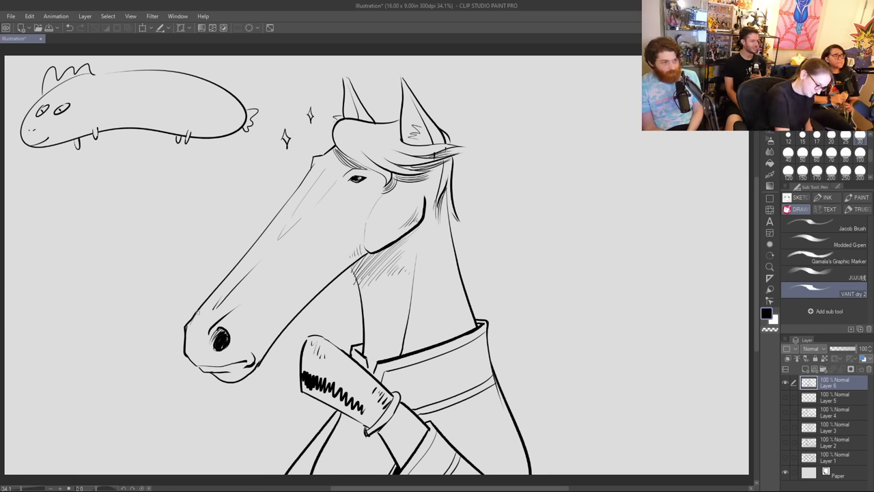
# Step: Clean up the line at the nose tip and draw narrow rectangular glasses low on the snout with a thin temple line
pyautogui.press('e')
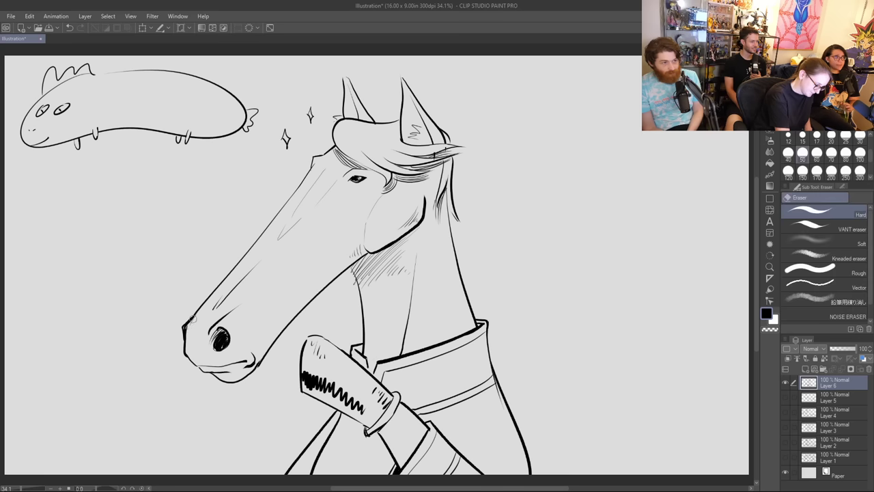
pyautogui.moveTo(193, 319); pyautogui.dragTo(185, 334)
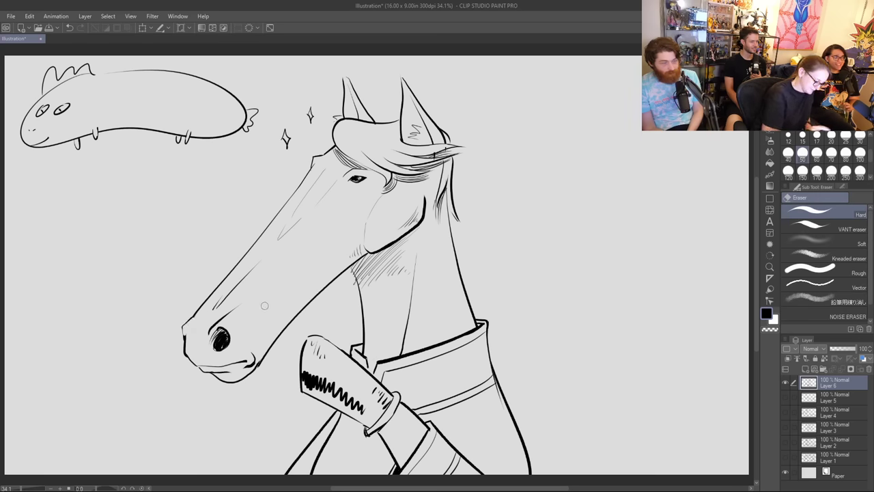
pyautogui.press('p')
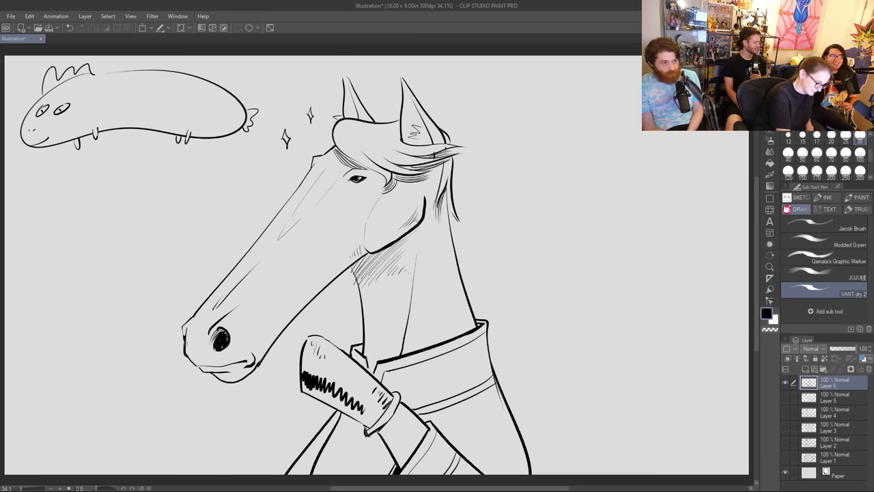
pyautogui.moveTo(185, 344)
pyautogui.mouseDown()
pyautogui.moveTo(196, 299)
pyautogui.moveTo(260, 307)
pyautogui.moveTo(200, 299)
pyautogui.mouseUp()
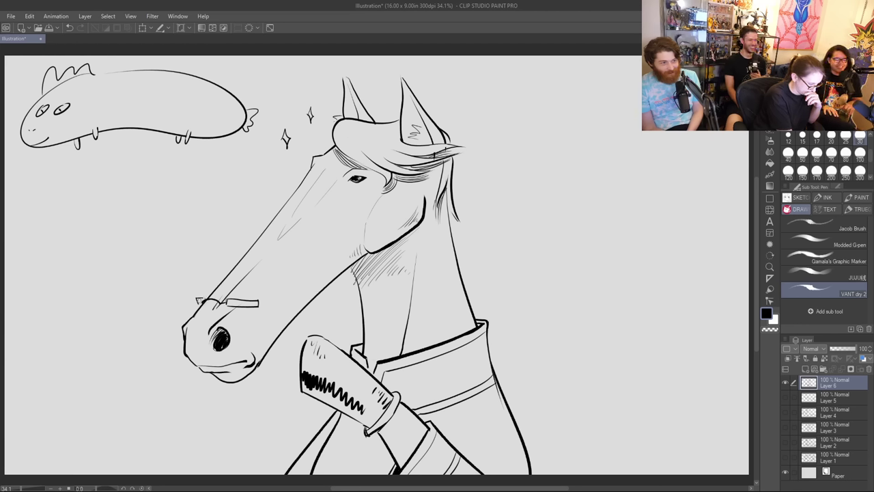
pyautogui.moveTo(260, 302); pyautogui.dragTo(295, 281)
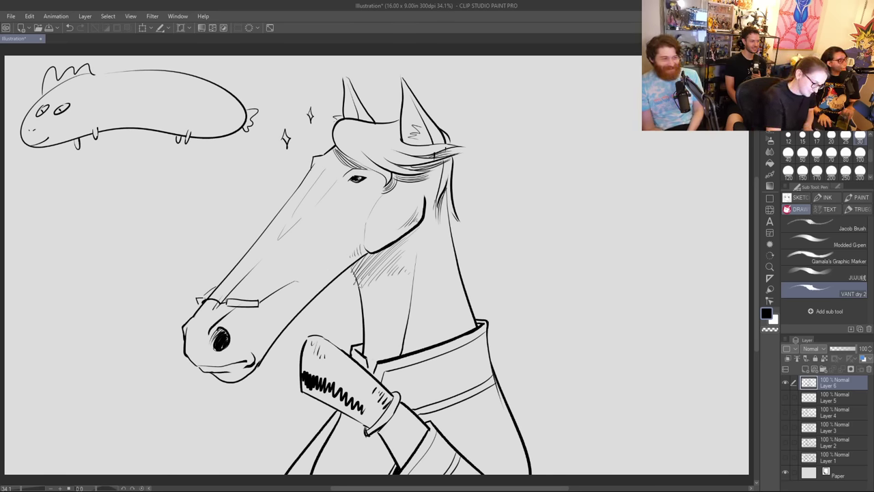
# Step: Erase the front neck line and redraw it with a thick taper under the jaw running down into the collar
pyautogui.press('e')
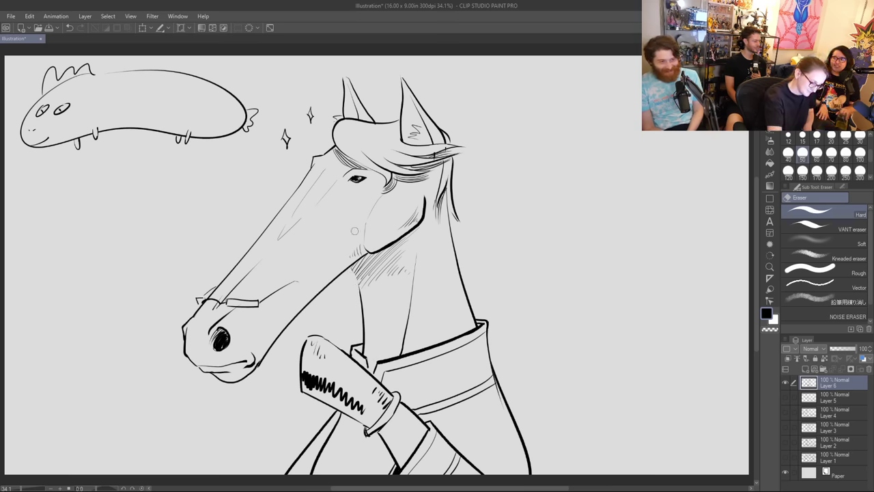
pyautogui.press('p')
pyautogui.moveTo(349, 265); pyautogui.dragTo(362, 317)
pyautogui.press('e')
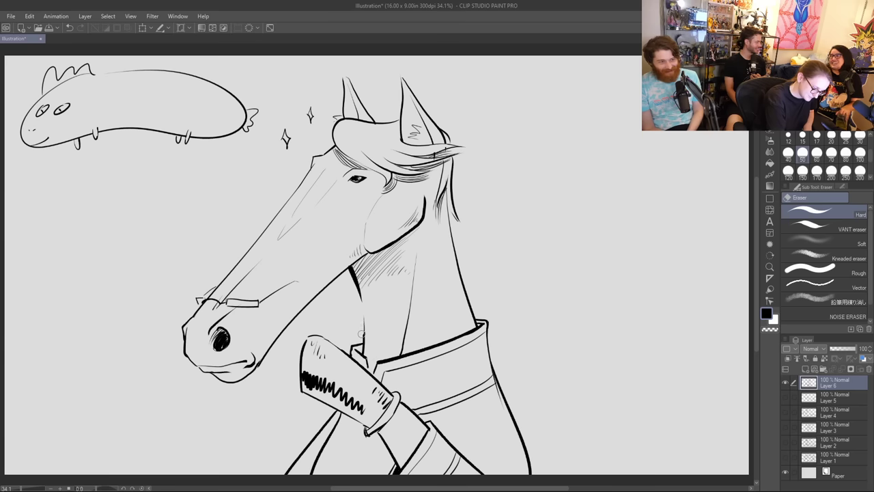
pyautogui.press('p')
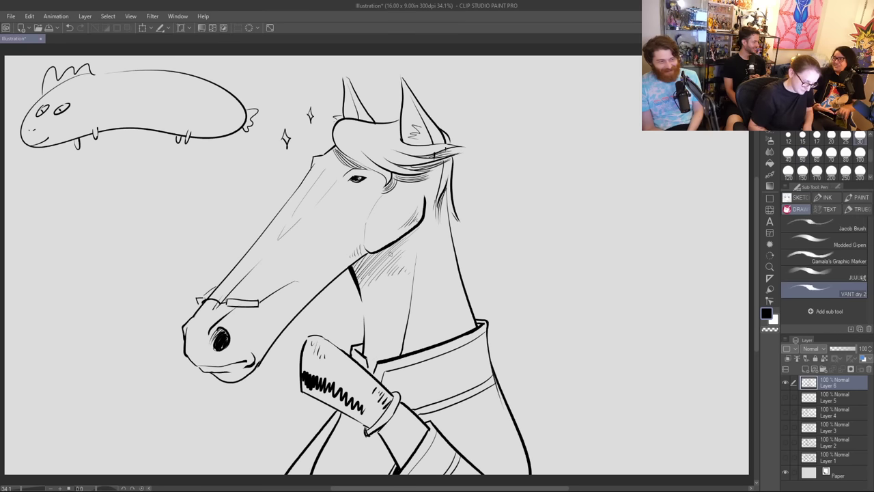
pyautogui.moveTo(361, 299); pyautogui.dragTo(361, 354)
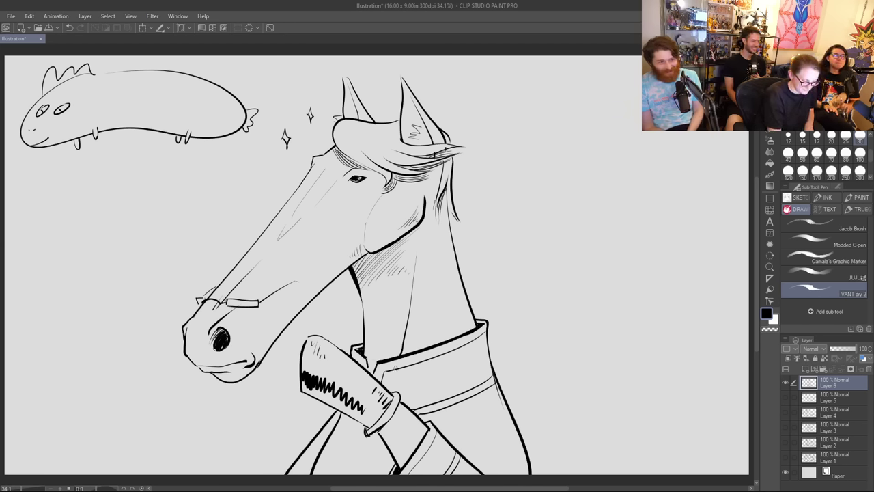
# Step: Hatch a shadow under the front of the collar and draw parallel stripes down the chest below the sleeve
pyautogui.moveTo(384, 374); pyautogui.dragTo(411, 375)
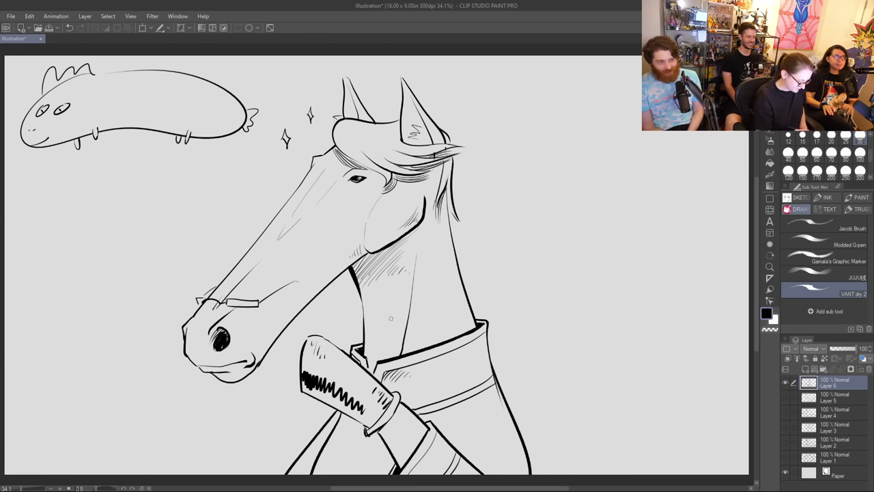
pyautogui.hotkey('ctrl', 'z')
pyautogui.moveTo(356, 420); pyautogui.dragTo(340, 472)
pyautogui.moveTo(362, 423); pyautogui.dragTo(340, 473)
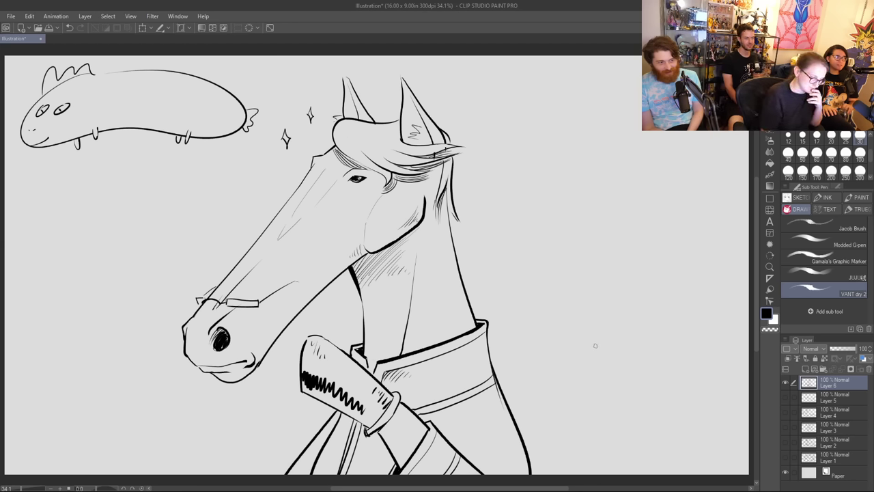
# Step: Hatch darker shadows under the jaw and at the base of the neck, and add thin fold lines to the garment's back
pyautogui.moveTo(372, 258); pyautogui.dragTo(351, 271)
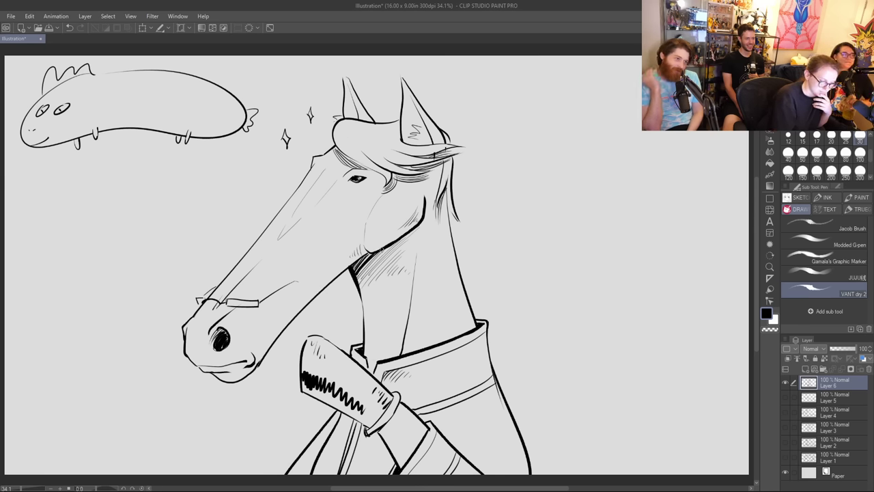
pyautogui.moveTo(388, 249); pyautogui.dragTo(366, 275)
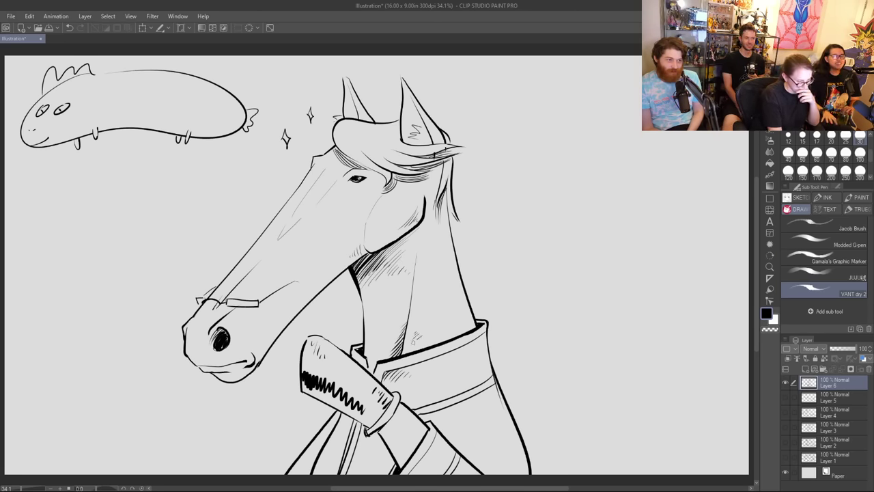
pyautogui.moveTo(423, 336); pyautogui.dragTo(415, 351)
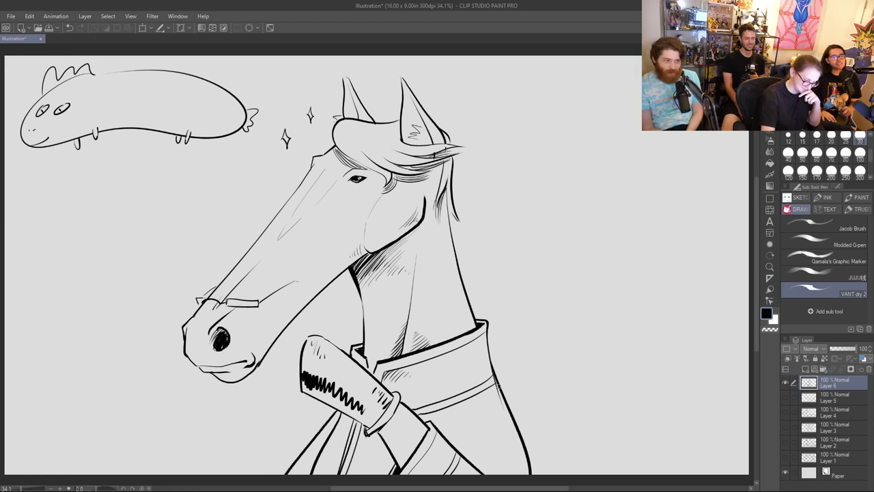
pyautogui.moveTo(484, 395)
pyautogui.mouseDown()
pyautogui.moveTo(502, 449)
pyautogui.moveTo(488, 474)
pyautogui.moveTo(498, 473)
pyautogui.mouseUp()
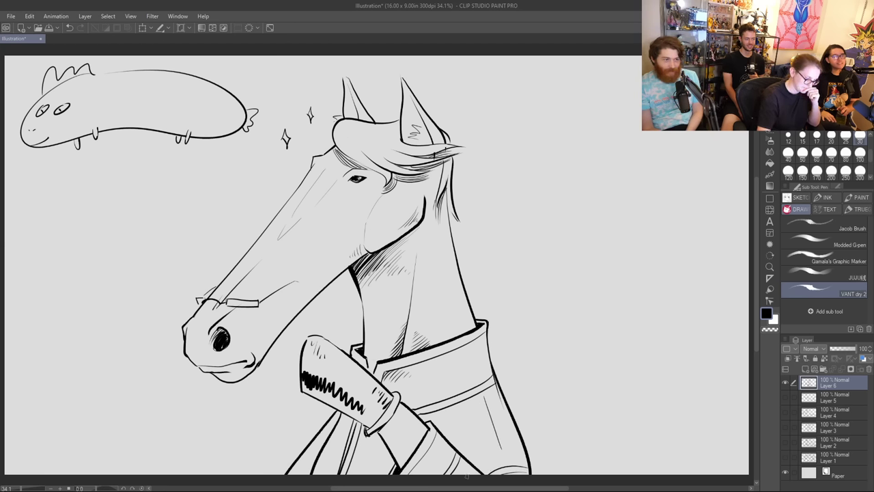
# Step: Draw whiskers at the front of the muzzle and longer strands hanging from the mouth, clearing the chin line inside them
pyautogui.moveTo(174, 373)
pyautogui.mouseDown()
pyautogui.moveTo(190, 362)
pyautogui.moveTo(176, 387)
pyautogui.mouseUp()
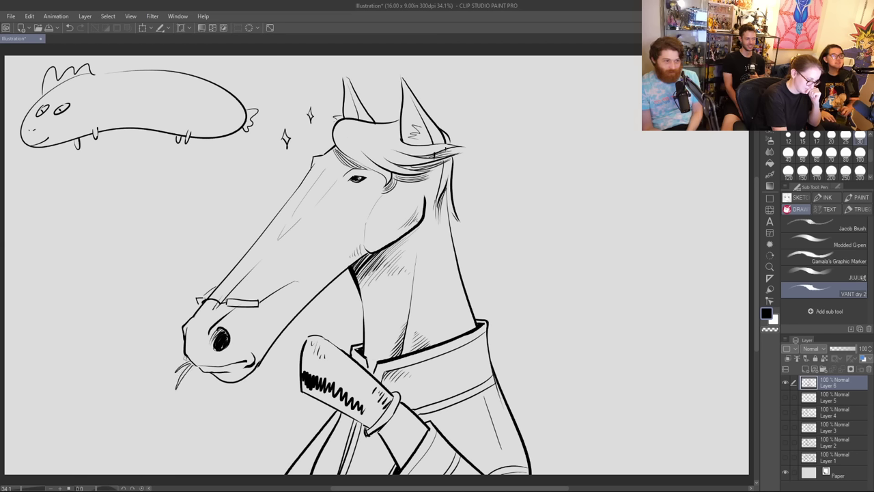
pyautogui.moveTo(236, 366); pyautogui.dragTo(241, 396)
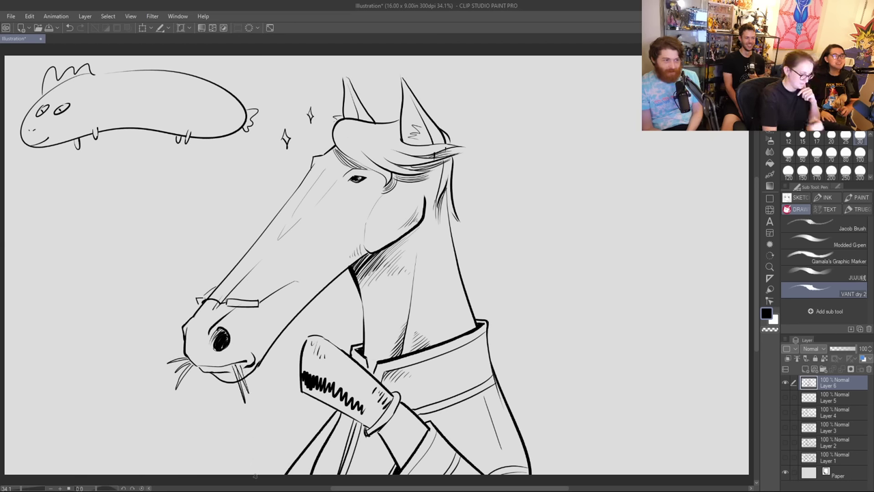
pyautogui.press('e')
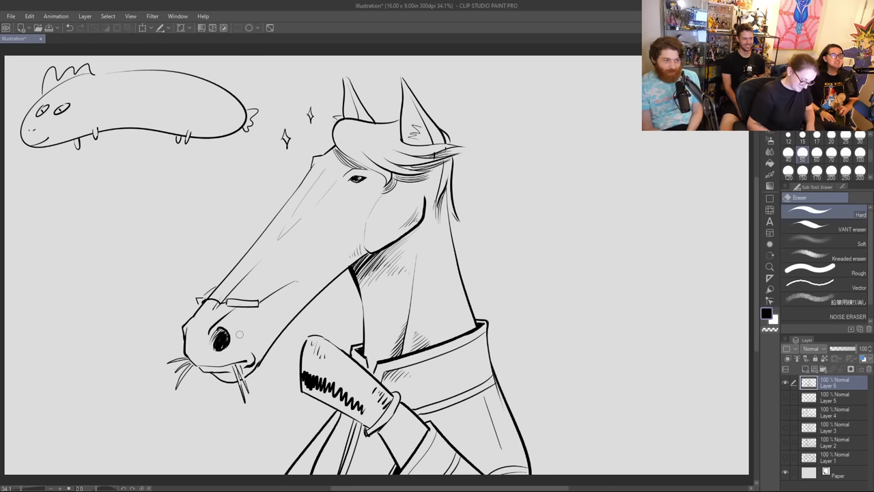
# Step: Darken the straight strands hanging from the horse's mouth with thicker pen strokes
pyautogui.press('p')
pyautogui.moveTo(236, 369); pyautogui.dragTo(242, 396)
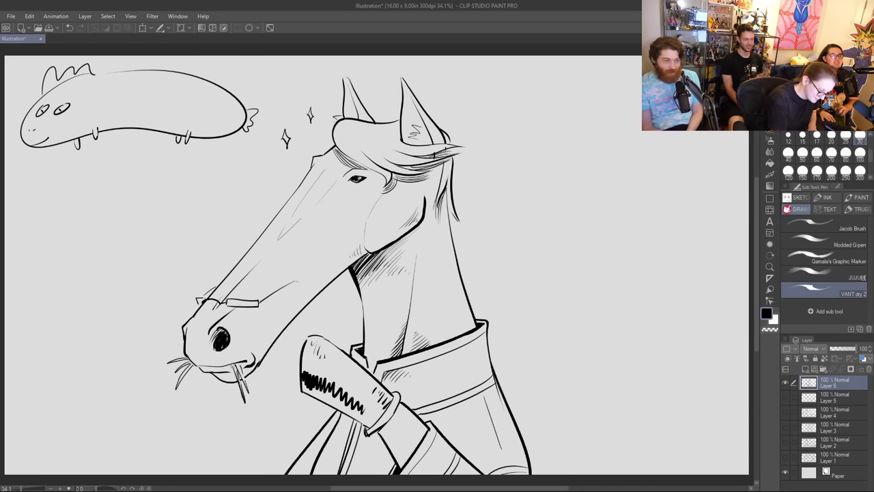
pyautogui.moveTo(233, 366); pyautogui.dragTo(248, 396)
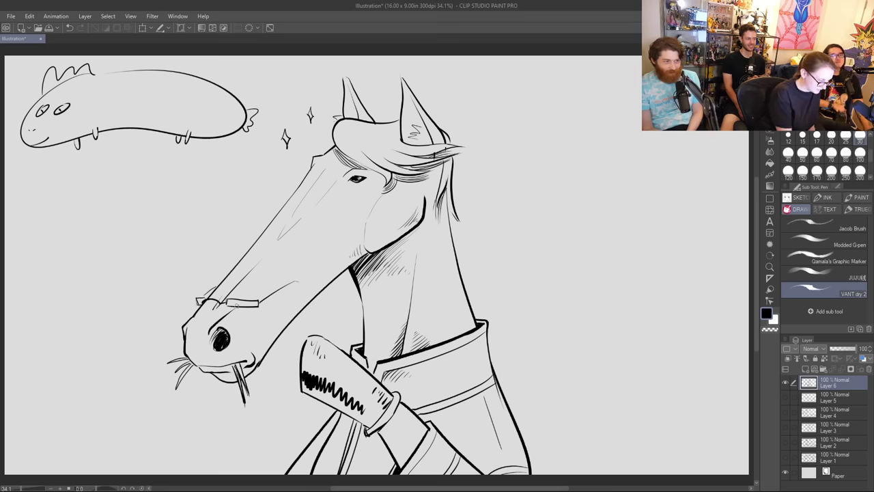
# Step: Erase and redraw the upper edge of the glasses' near lens and hatch the lenses with diagonal lines
pyautogui.press('e')
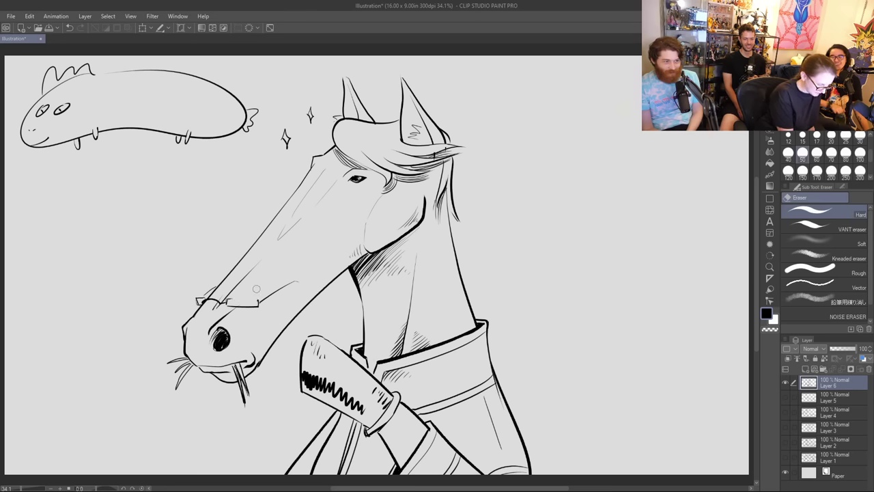
pyautogui.press('p')
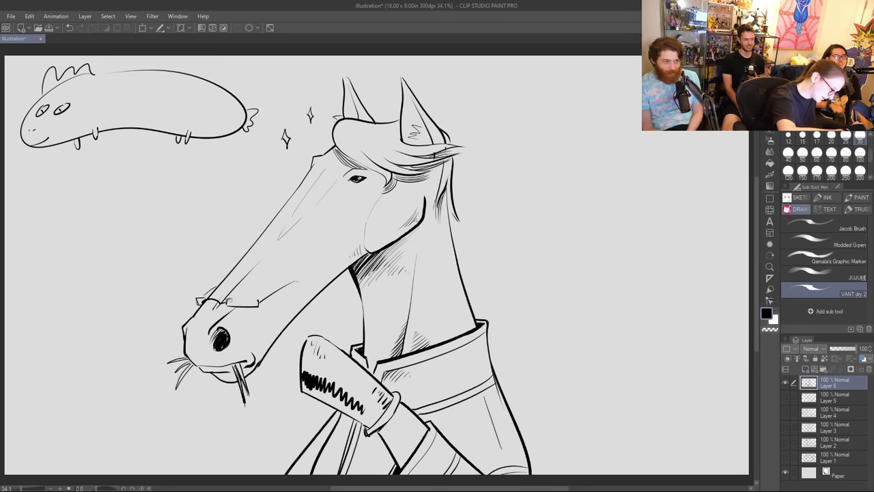
pyautogui.press('e')
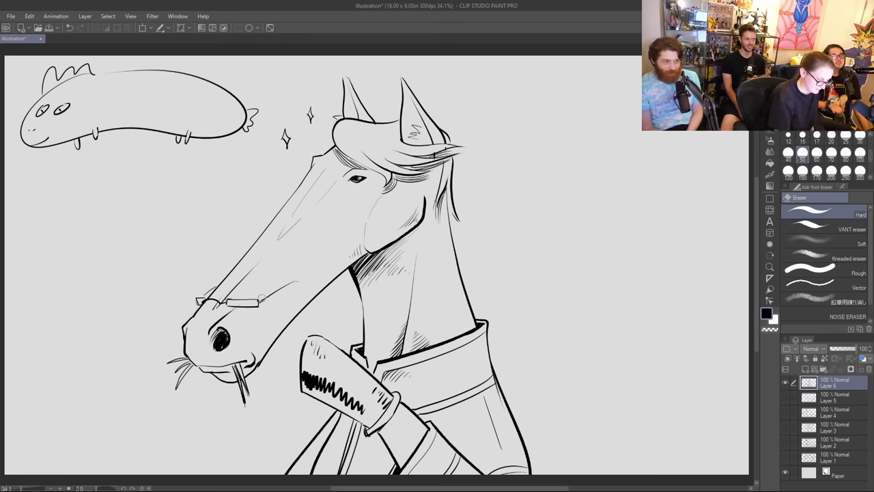
pyautogui.press('p')
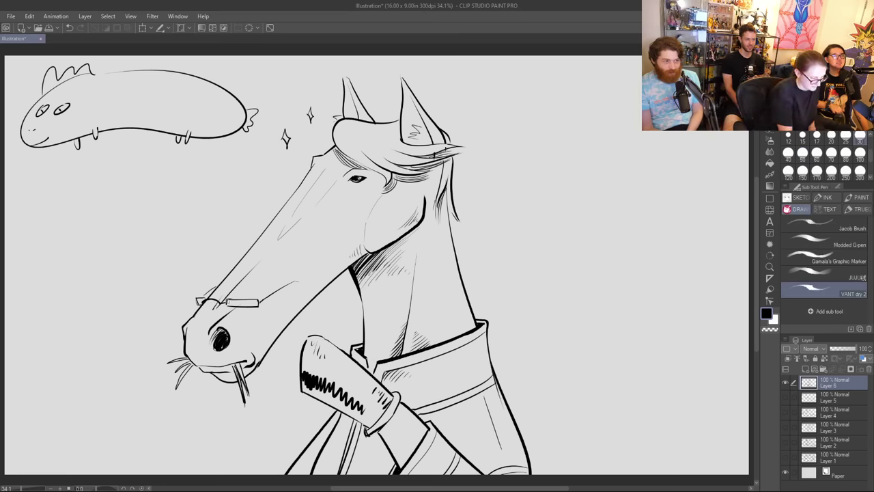
pyautogui.moveTo(246, 300); pyautogui.dragTo(232, 306)
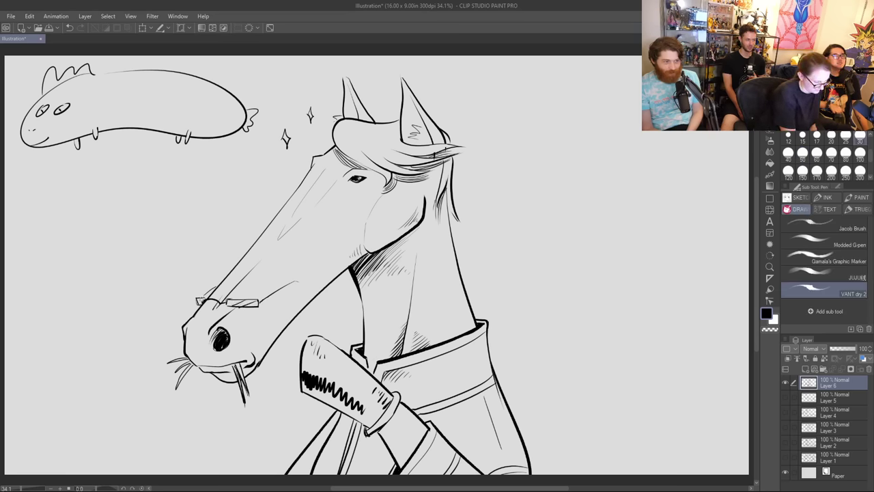
# Step: Redraw the glasses' arm along the cheek as a thick tapered line and hatch shading across the raised hoof
pyautogui.press('e')
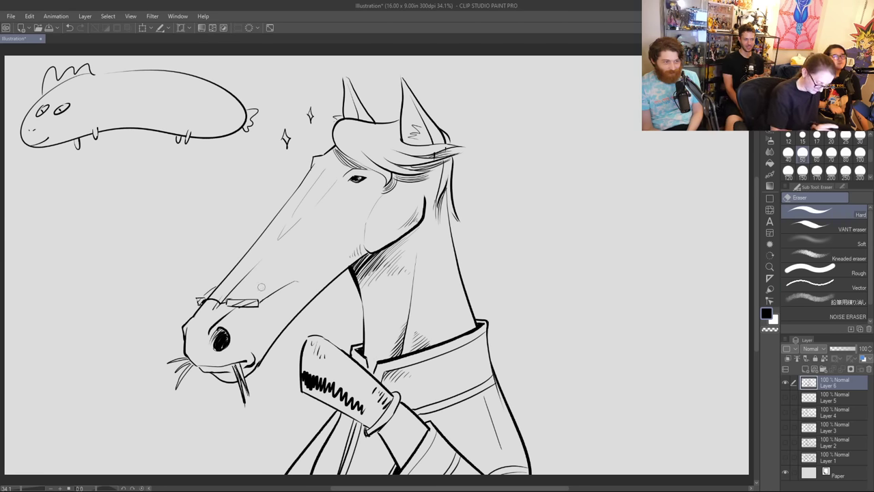
pyautogui.press('p')
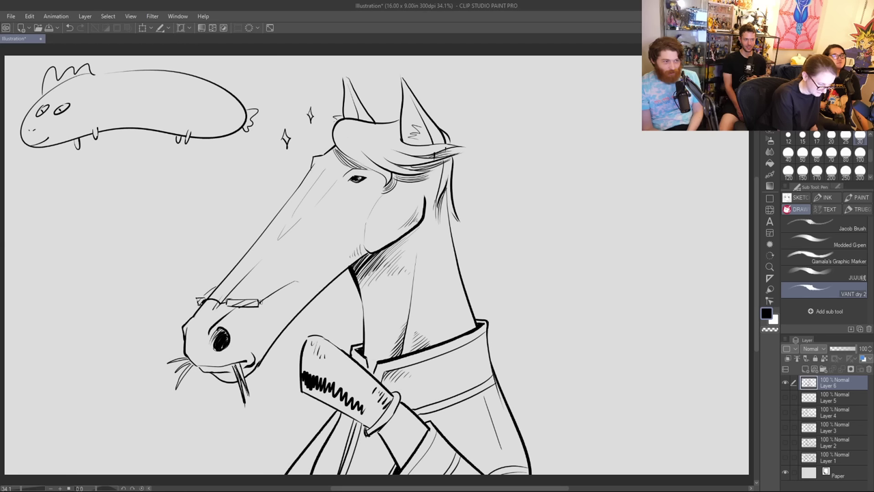
pyautogui.moveTo(268, 296); pyautogui.dragTo(288, 282)
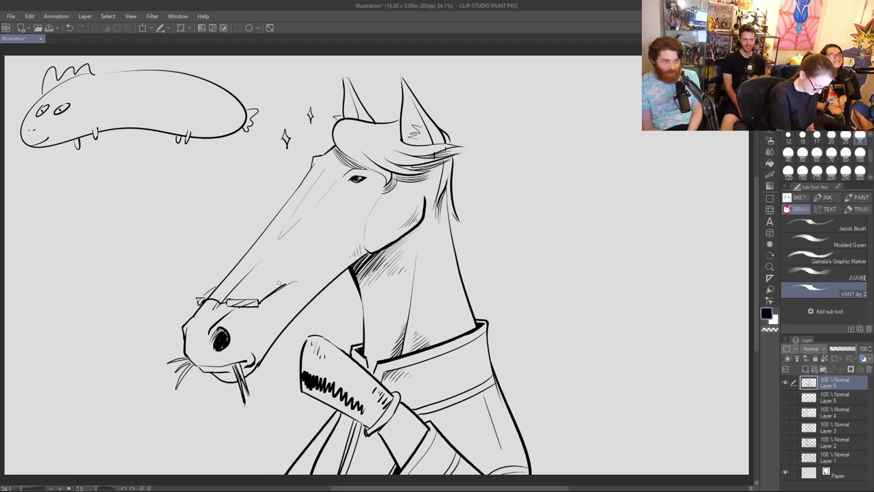
pyautogui.hotkey('ctrl', 'z')
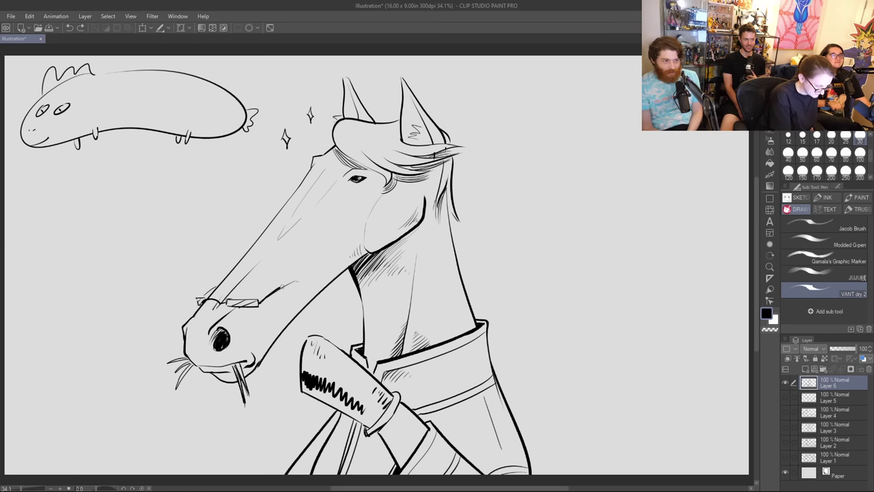
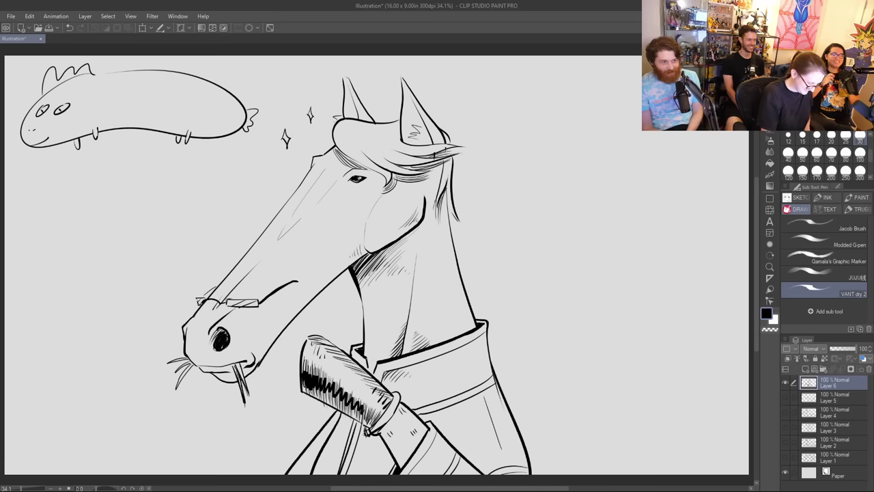
# Step: Clean up the lower end of the band behind the raised hoof and add short fur marks on the leg
pyautogui.press('e')
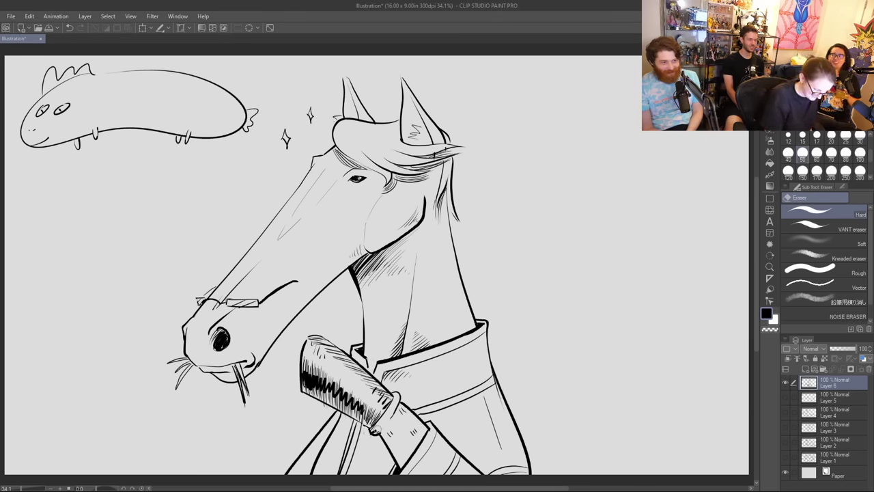
pyautogui.press('p')
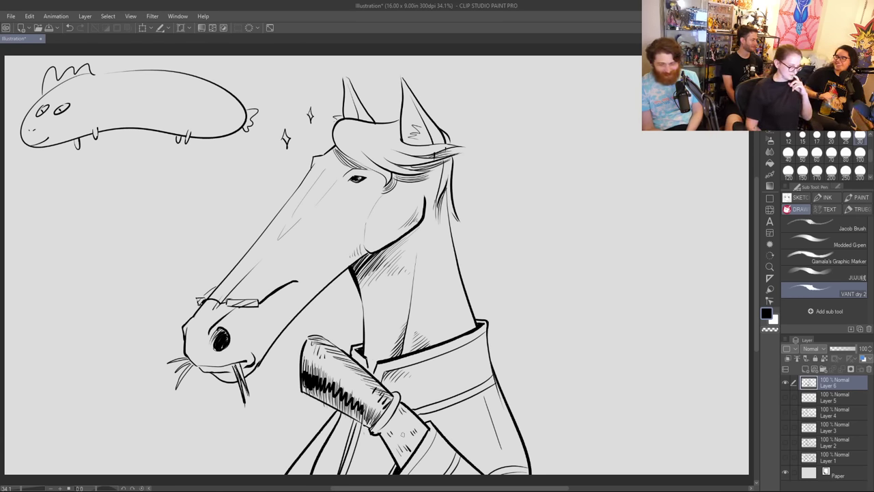
# Step: Switch to the Decoration tool and look through its stamp brushes
pyautogui.click(770, 175)
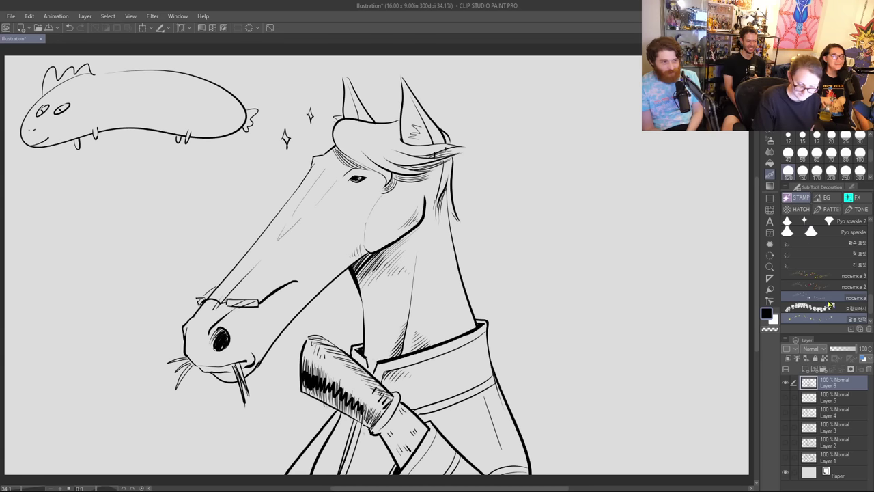
pyautogui.moveTo(871, 305); pyautogui.dragTo(872, 292)
pyautogui.scroll(1, 871, 290)
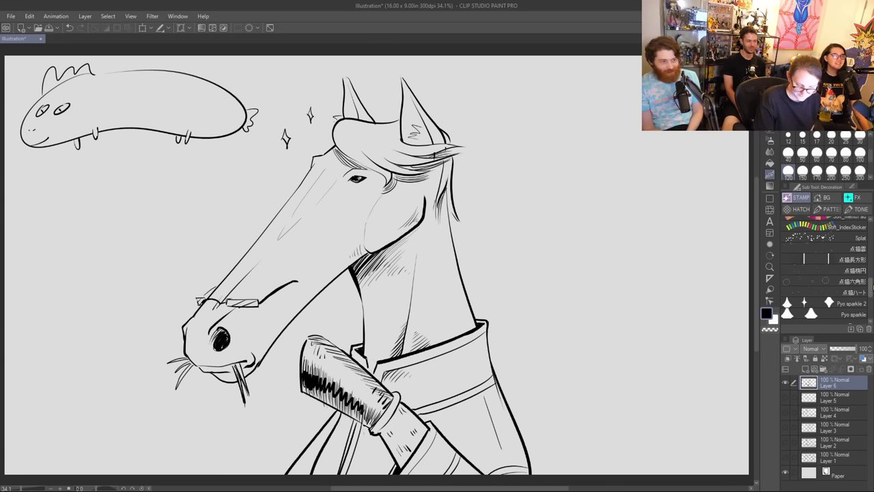
# Step: Try stamping stippled hexagons on both sides of the horse with the 点描六角形 decoration brush, and undo them
pyautogui.click(819, 279)
pyautogui.click(467, 111)
pyautogui.click(568, 238)
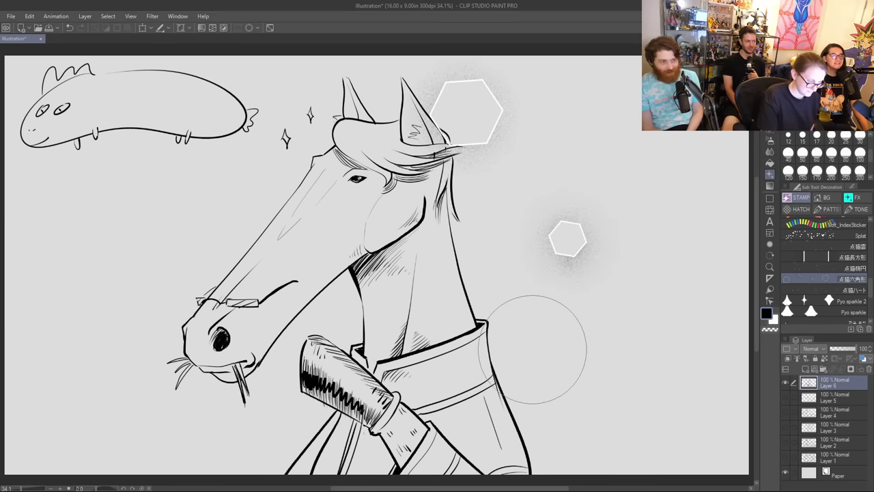
pyautogui.click(209, 176)
pyautogui.click(93, 257)
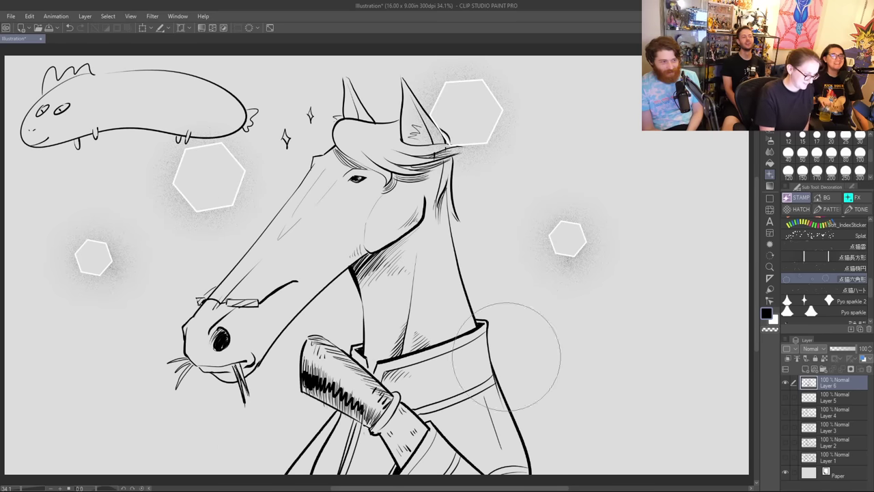
pyautogui.hotkey('ctrl', 'z')
pyautogui.hotkey('ctrl', 'z')
pyautogui.hotkey('ctrl', 'z')
pyautogui.hotkey('ctrl', 'z')
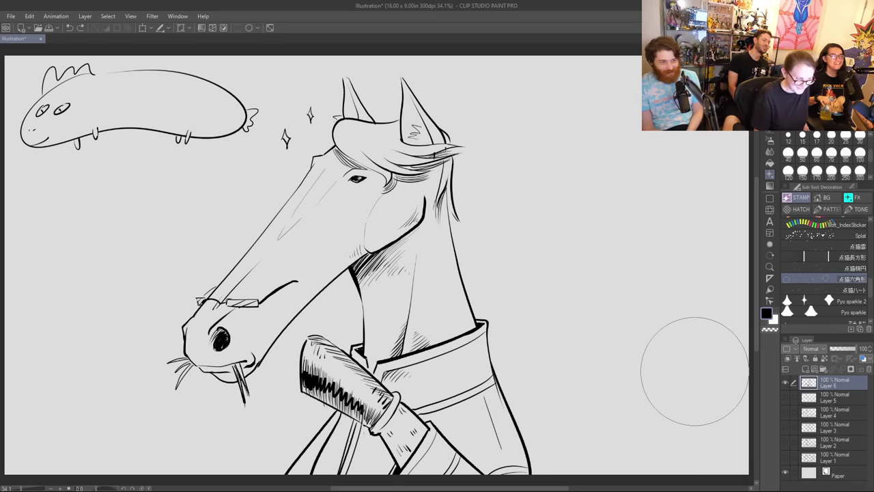
# Step: Try the stippled cloud 点描雲 and ellipse 点描楕円 stamps behind the horse's head, and undo the marks
pyautogui.click(819, 246)
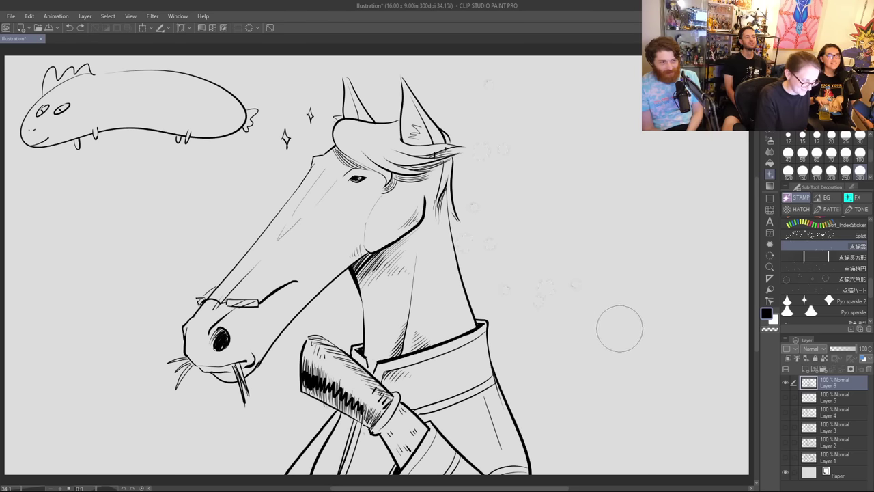
pyautogui.click(830, 268)
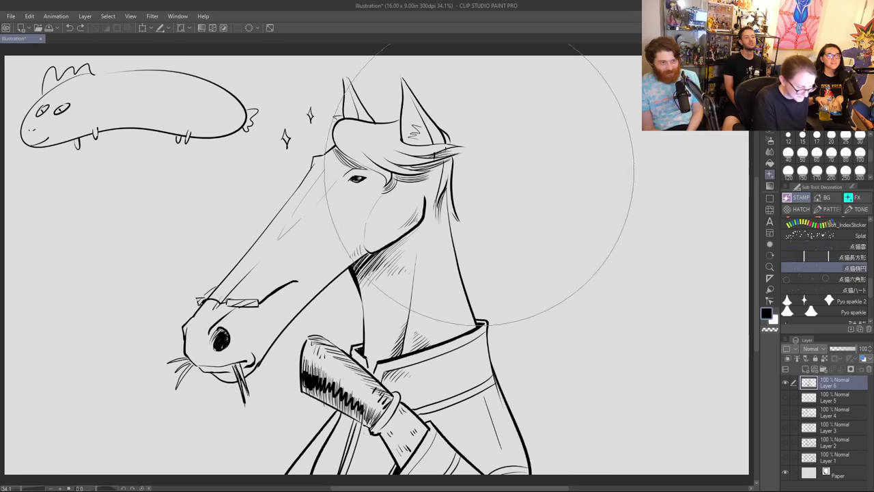
pyautogui.hotkey('ctrl', 'z')
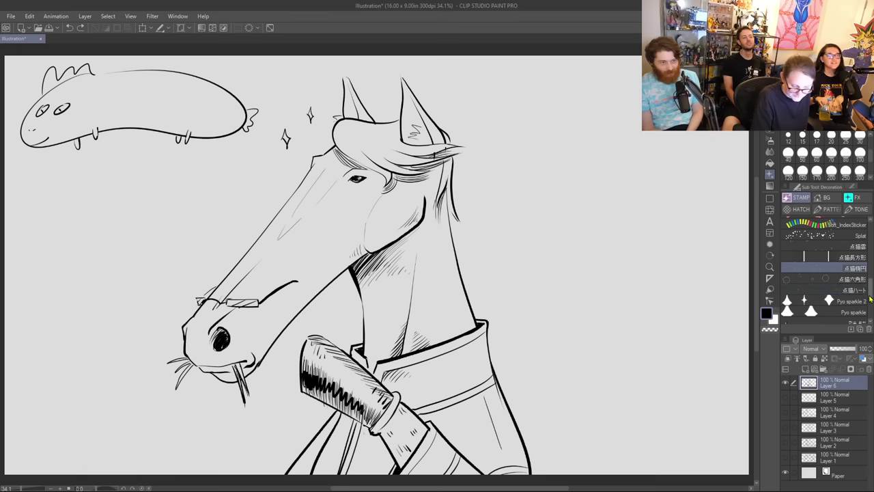
# Step: Try a downward stroke of Soft_IndexSticker stamps in the empty area behind the horse, and undo it
pyautogui.click(809, 224)
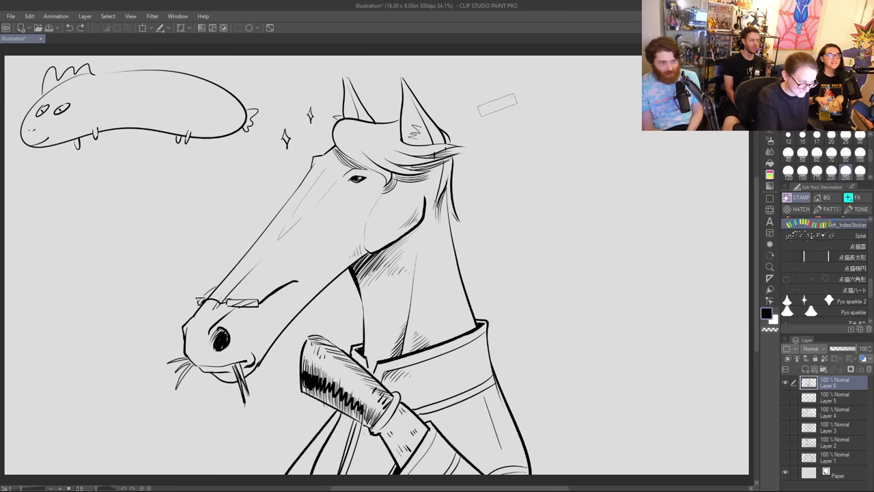
pyautogui.moveTo(507, 102)
pyautogui.mouseDown()
pyautogui.moveTo(555, 141)
pyautogui.moveTo(596, 314)
pyautogui.moveTo(582, 362)
pyautogui.mouseUp()
pyautogui.hotkey('ctrl', 'z')
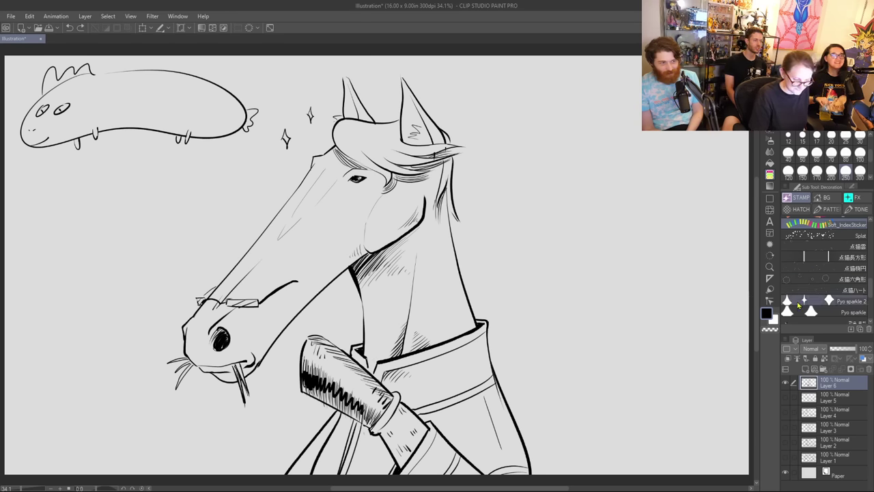
# Step: Try the RELOAD text stamp over the back of the horse's head
pyautogui.scroll(1, 872, 292)
pyautogui.scroll(5, 872, 292)
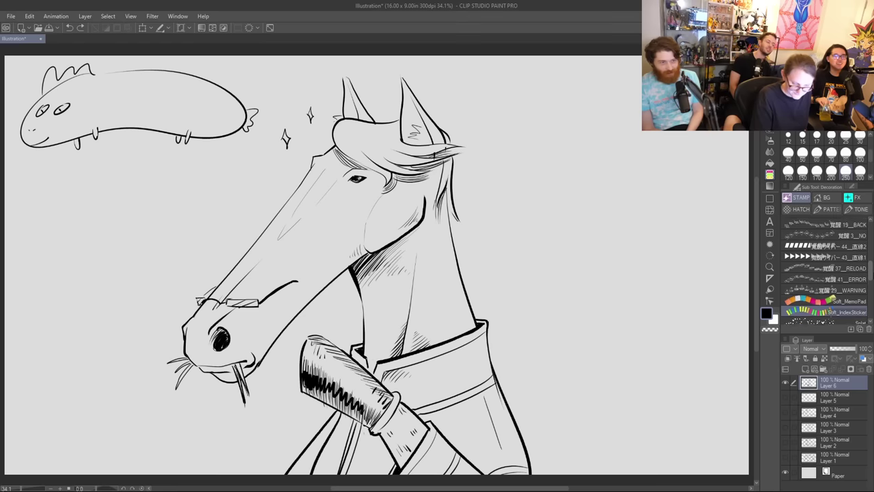
pyautogui.click(813, 290)
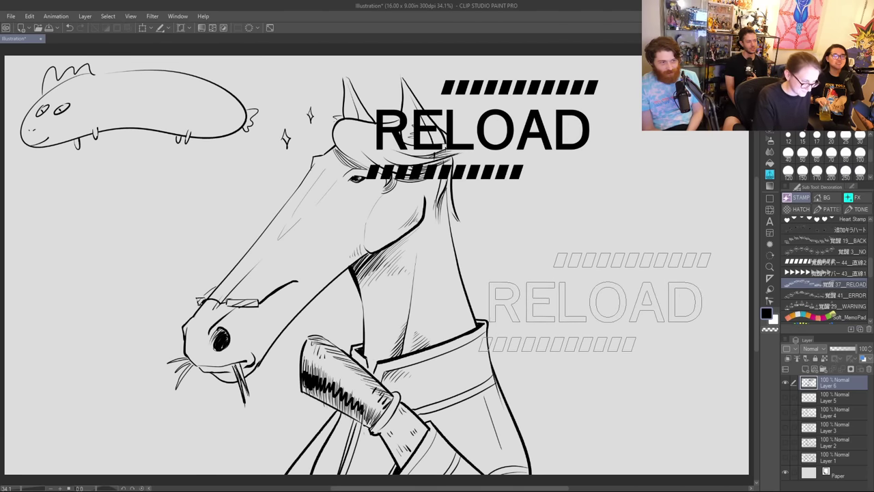
# Step: Try the NO text stamp in a curved row behind the horse and in a row across the canvas, undoing both
pyautogui.click(823, 257)
pyautogui.moveTo(539, 148)
pyautogui.mouseDown()
pyautogui.moveTo(591, 355)
pyautogui.moveTo(568, 419)
pyautogui.mouseUp()
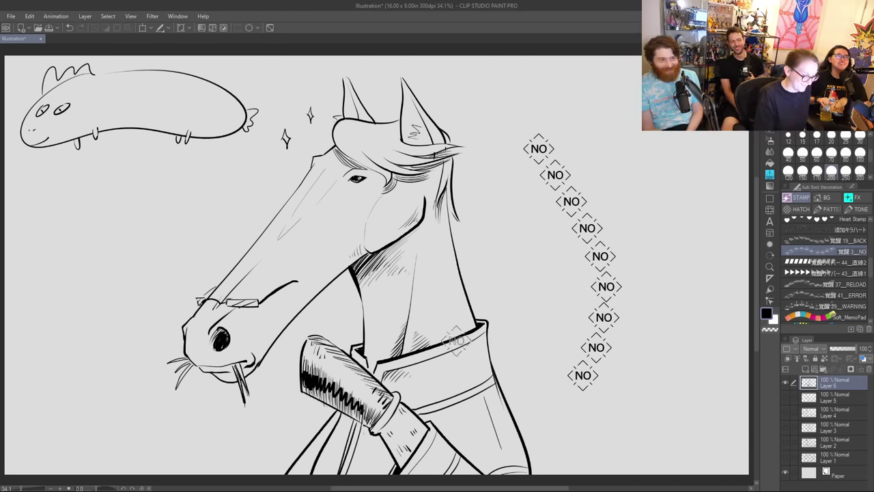
pyautogui.hotkey('ctrl', 'z')
pyautogui.moveTo(41, 251); pyautogui.dragTo(700, 223)
pyautogui.hotkey('ctrl', 'z')
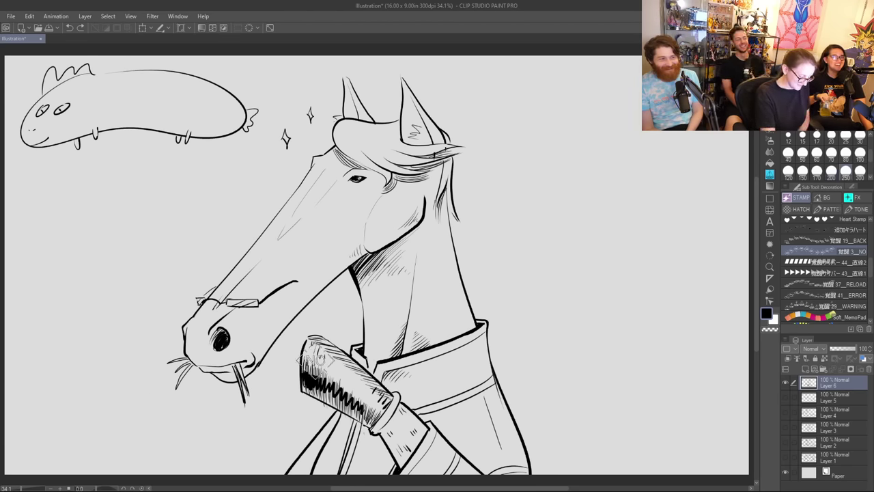
# Step: Enlarge the NO stamp, try a stroke of it across the whole canvas, and undo the stroke
pyautogui.press(']')
pyautogui.press(']')
pyautogui.press(']')
pyautogui.press(']')
pyautogui.press(']')
pyautogui.press(']')
pyautogui.press(']')
pyautogui.press(']')
pyautogui.press(']')
pyautogui.press(']')
pyautogui.press(']')
pyautogui.press(']')
pyautogui.moveTo(94, 247); pyautogui.dragTo(693, 263)
pyautogui.hotkey('ctrl', 'z')
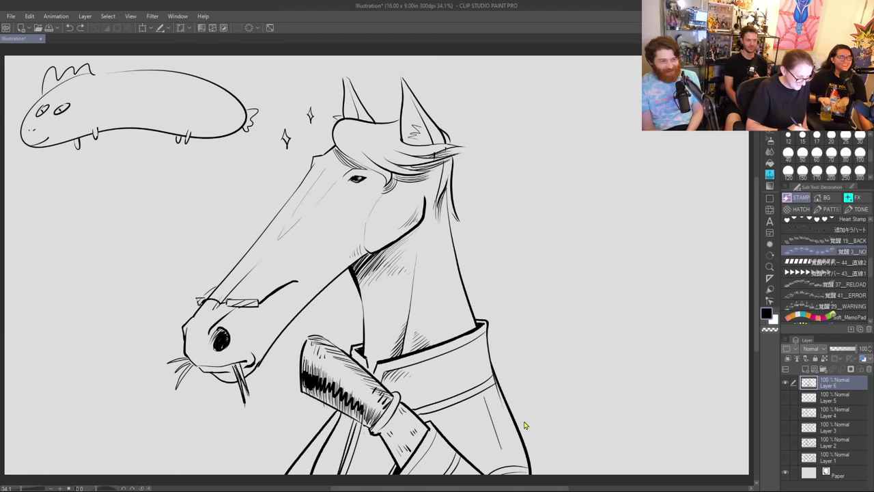
# Step: Try placing three BACK arrow stamps one below another behind the horse's neck, and undo them
pyautogui.click(814, 244)
pyautogui.click(536, 215)
pyautogui.click(567, 269)
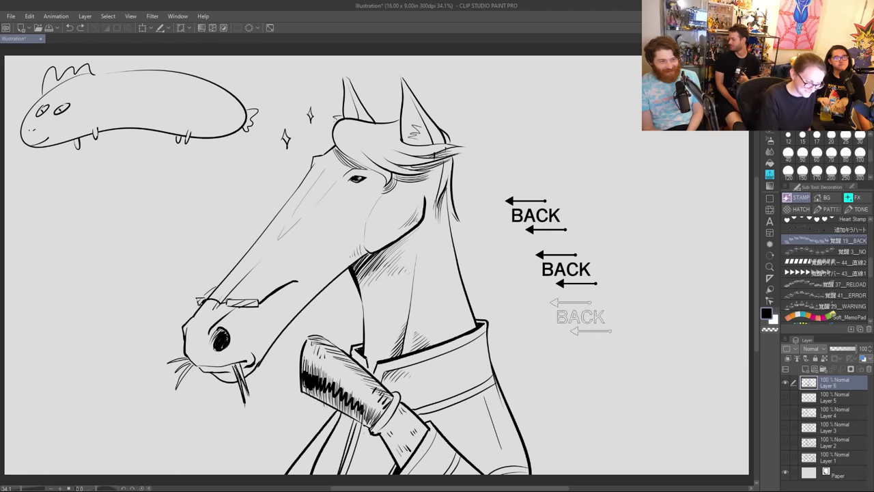
pyautogui.click(584, 328)
pyautogui.hotkey('ctrl', 'z')
pyautogui.hotkey('ctrl', 'z')
pyautogui.hotkey('ctrl', 'z')
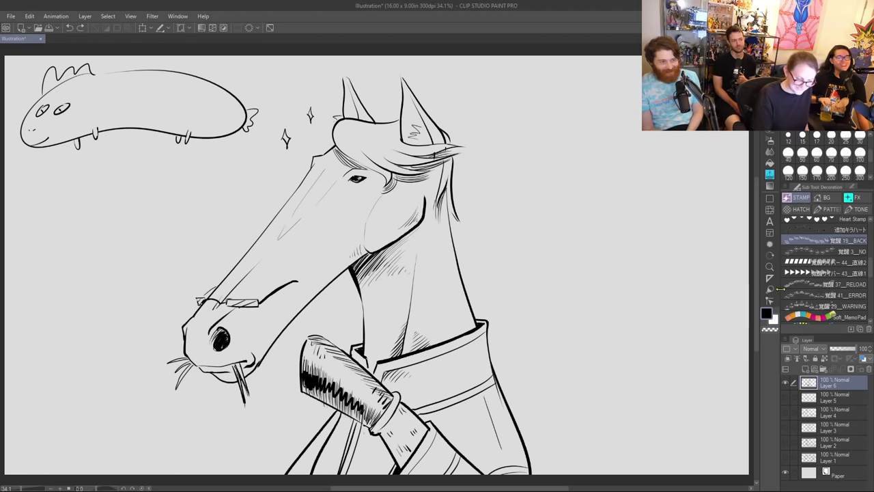
# Step: Try and undo the 追加キラハート stamp, and draw a curved row of black hearts behind the horse with Heart Stamp
pyautogui.click(824, 229)
pyautogui.moveTo(517, 176); pyautogui.dragTo(568, 372)
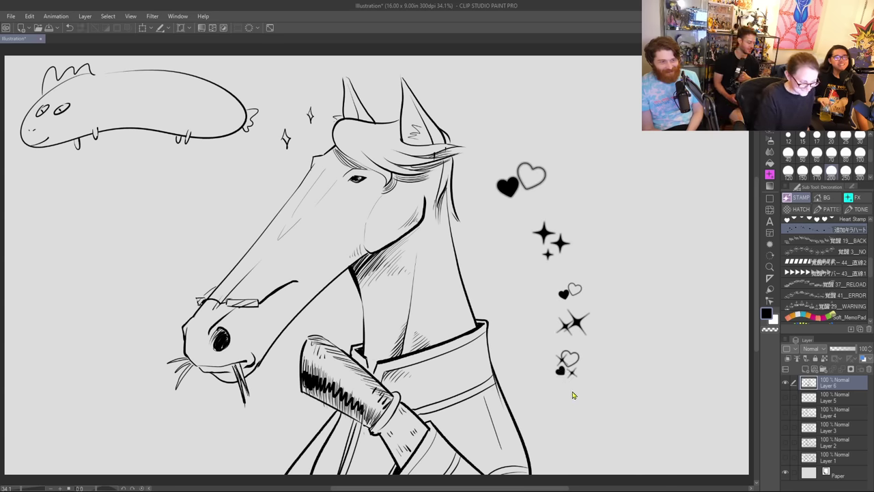
pyautogui.hotkey('ctrl', 'z')
pyautogui.click(815, 223)
pyautogui.moveTo(454, 96)
pyautogui.mouseDown()
pyautogui.moveTo(517, 140)
pyautogui.moveTo(555, 244)
pyautogui.moveTo(541, 327)
pyautogui.mouseUp()
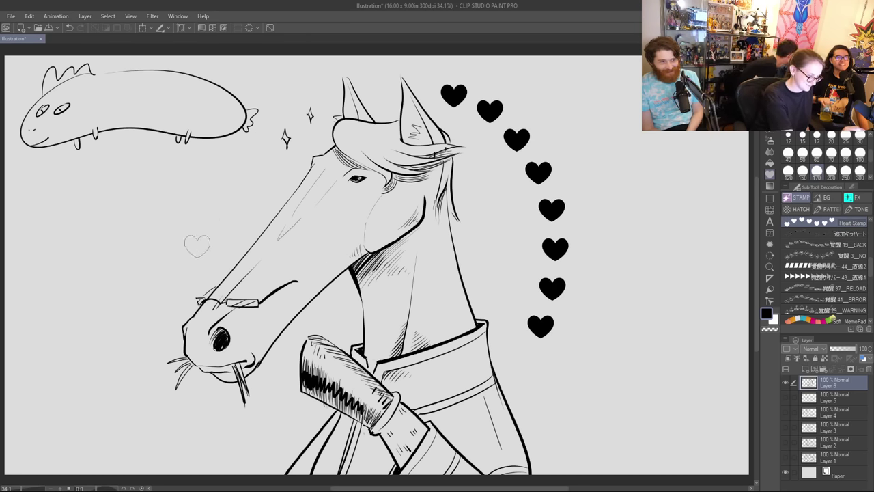
# Step: Erase the two sparkles in front of the horse's forehead, and lasso and delete the long-bodied creature doodle beside it
pyautogui.press('e')
pyautogui.moveTo(311, 109)
pyautogui.mouseDown()
pyautogui.moveTo(306, 134)
pyautogui.moveTo(315, 125)
pyautogui.moveTo(282, 133)
pyautogui.mouseUp()
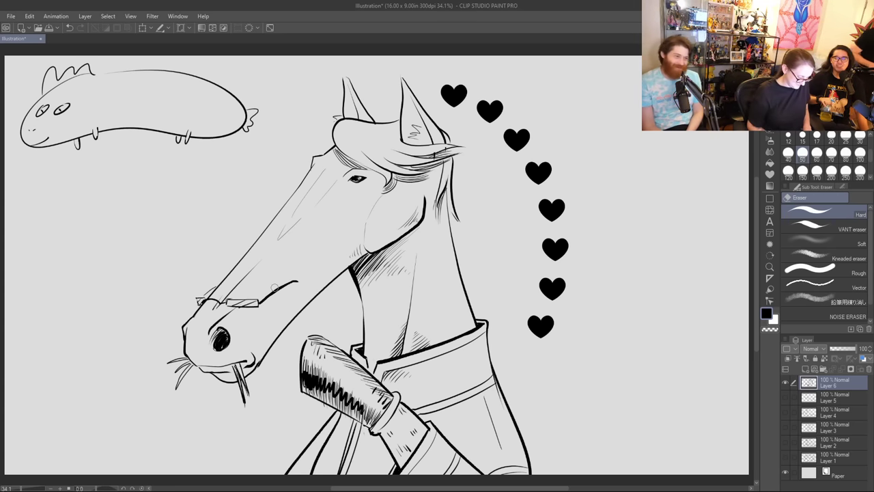
pyautogui.press('m')
pyautogui.moveTo(121, 185)
pyautogui.mouseDown()
pyautogui.moveTo(234, 75)
pyautogui.moveTo(84, 52)
pyautogui.moveTo(54, 193)
pyautogui.mouseUp()
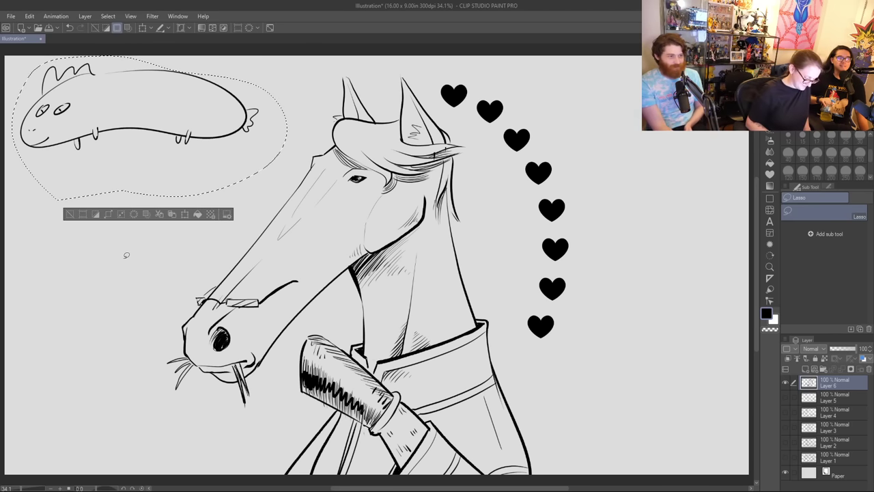
pyautogui.press('Delete')
pyautogui.hotkey('ctrl', 'd')
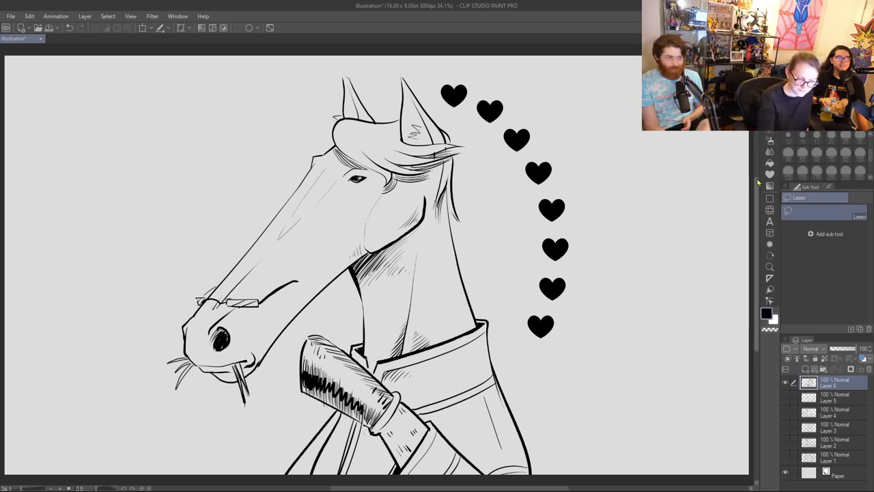
# Step: Return to the decoration brushes, try a stroke of Rose stamps down over the horse's face, and undo it
pyautogui.press('b')
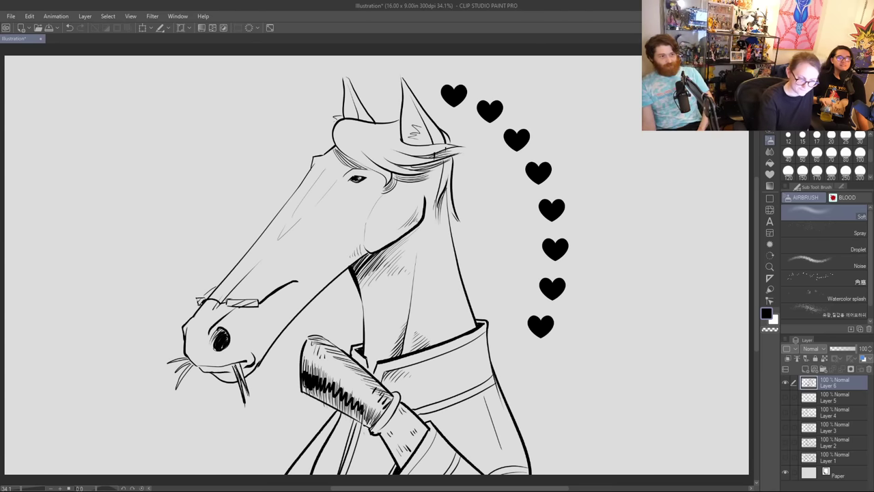
pyautogui.press('p')
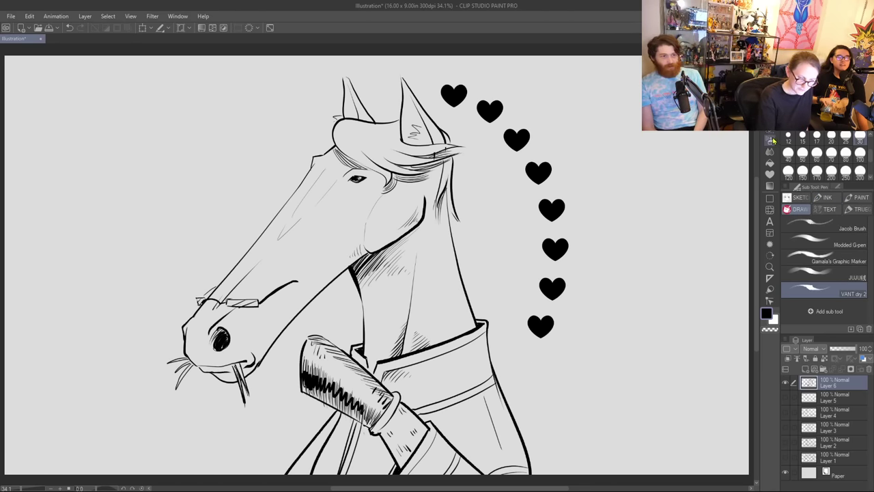
pyautogui.press('b')
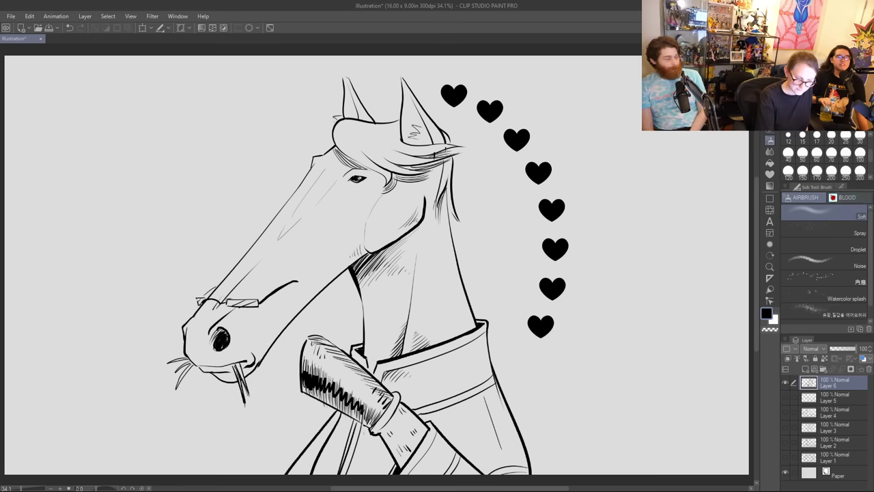
pyautogui.click(770, 152)
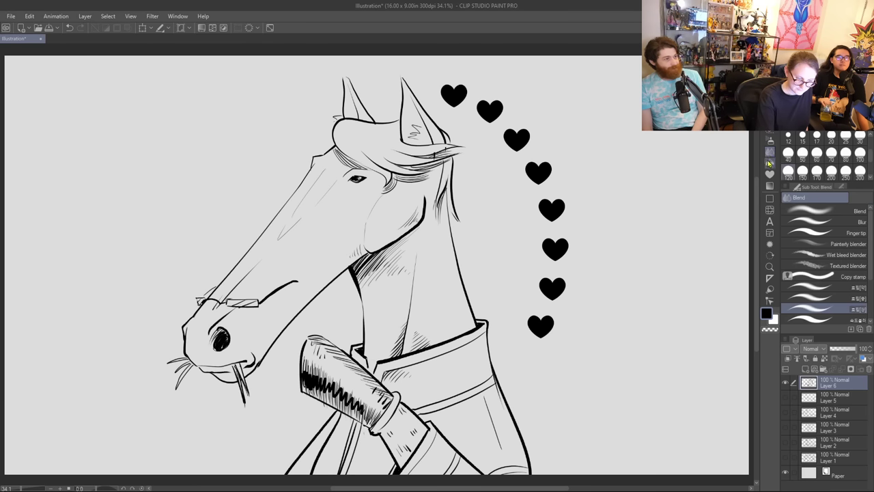
pyautogui.press('b')
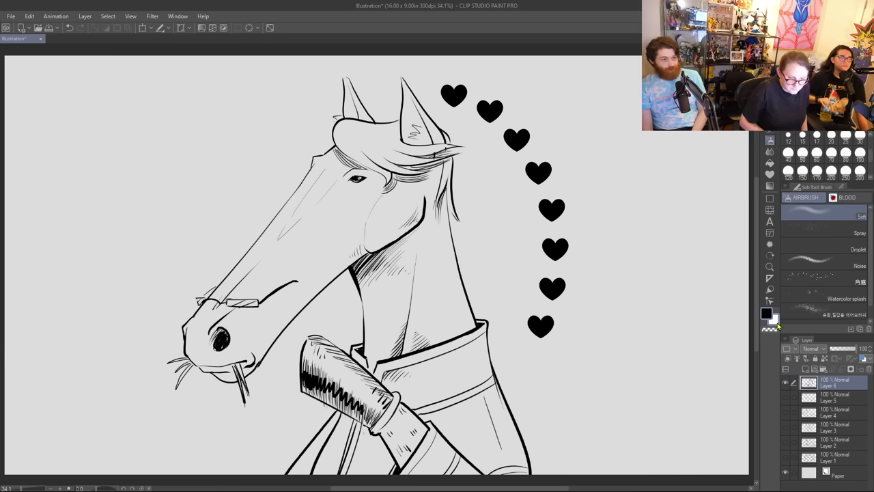
pyautogui.press('b')
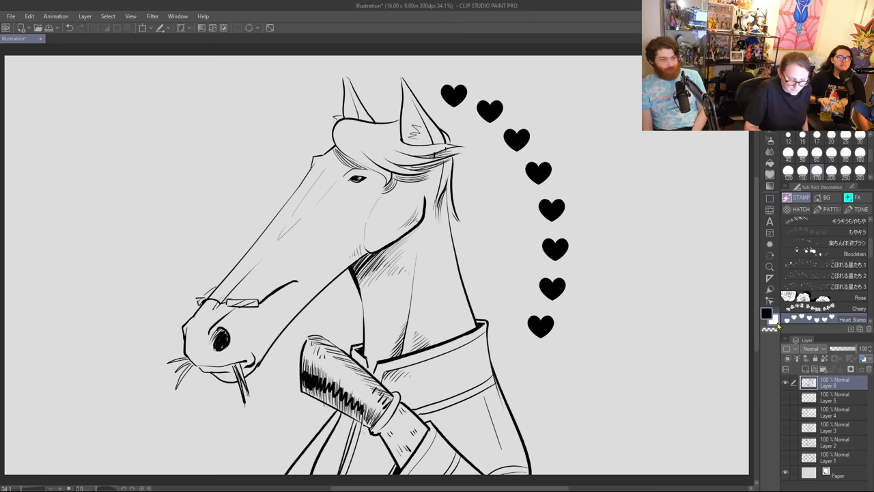
pyautogui.click(824, 297)
pyautogui.moveTo(265, 128)
pyautogui.mouseDown()
pyautogui.moveTo(199, 124)
pyautogui.moveTo(141, 394)
pyautogui.mouseUp()
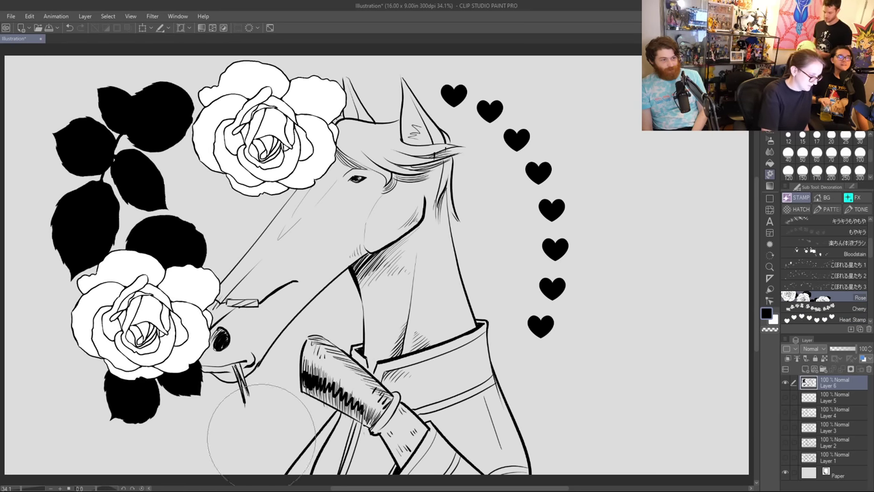
pyautogui.hotkey('ctrl', 'z')
# Step: Try the こぼれる星たち 2 star stamp and the Bloodstain stamp beside the row of hearts, undoing each stroke
pyautogui.click(819, 275)
pyautogui.moveTo(568, 151)
pyautogui.mouseDown()
pyautogui.moveTo(620, 149)
pyautogui.moveTo(645, 328)
pyautogui.moveTo(676, 399)
pyautogui.moveTo(711, 368)
pyautogui.mouseUp()
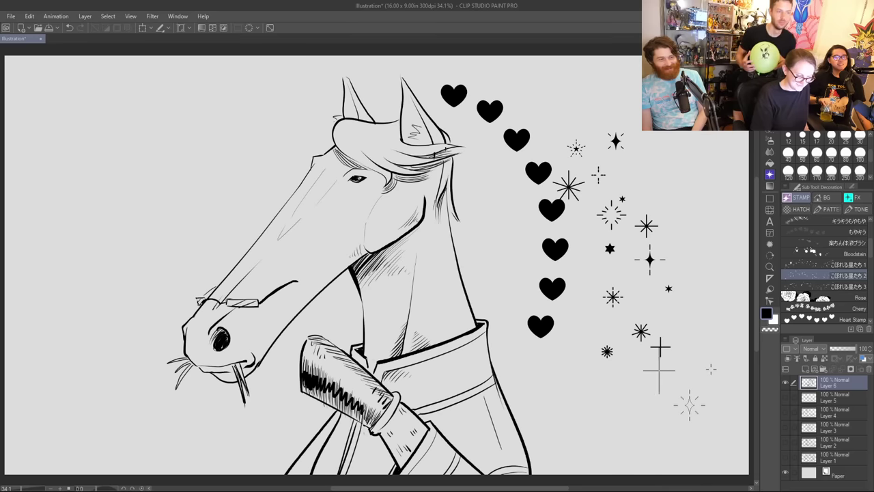
pyautogui.hotkey('ctrl', 'z')
pyautogui.click(819, 253)
pyautogui.moveTo(601, 185); pyautogui.dragTo(605, 380)
pyautogui.hotkey('ctrl', 'z')
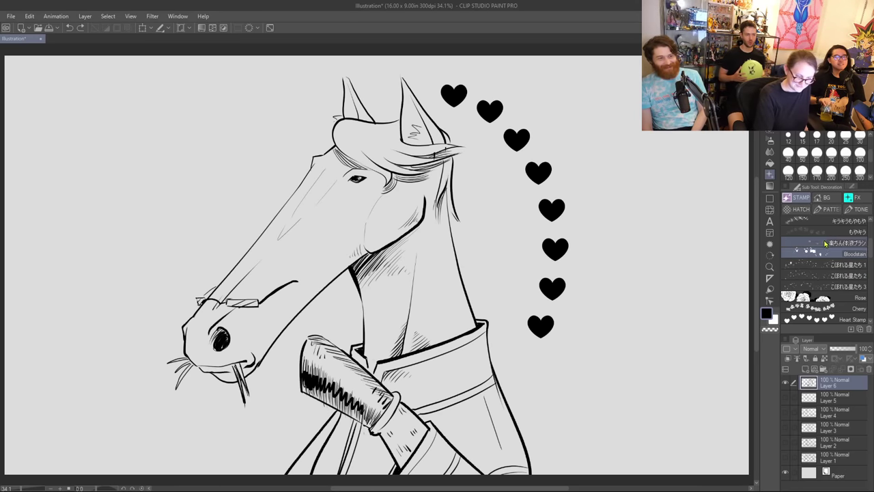
# Step: Try a downward stroke of the hazy もやキラ sparkle stamp beside the hearts, and undo it
pyautogui.click(819, 231)
pyautogui.moveTo(595, 156); pyautogui.dragTo(601, 328)
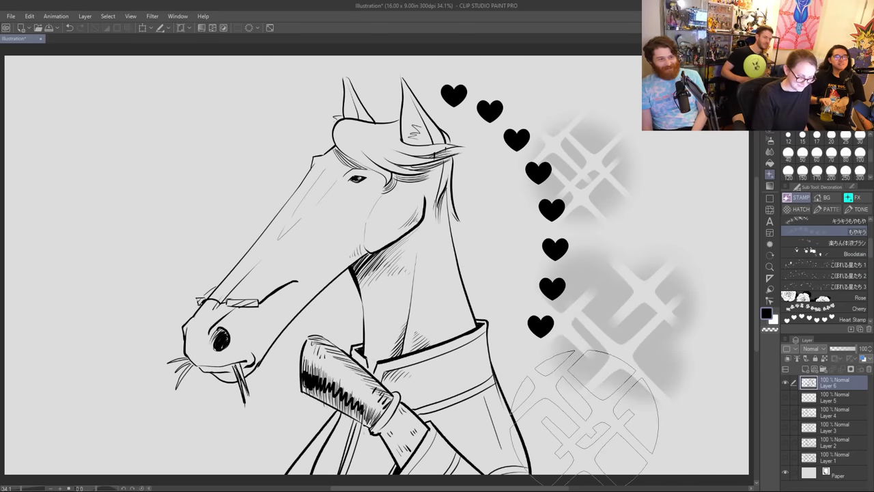
pyautogui.hotkey('ctrl', 'z')
pyautogui.hotkey('ctrl', 'z')
# Step: Lasso the curved row of black hearts behind the horse, delete it, and clear the selection
pyautogui.press('o')
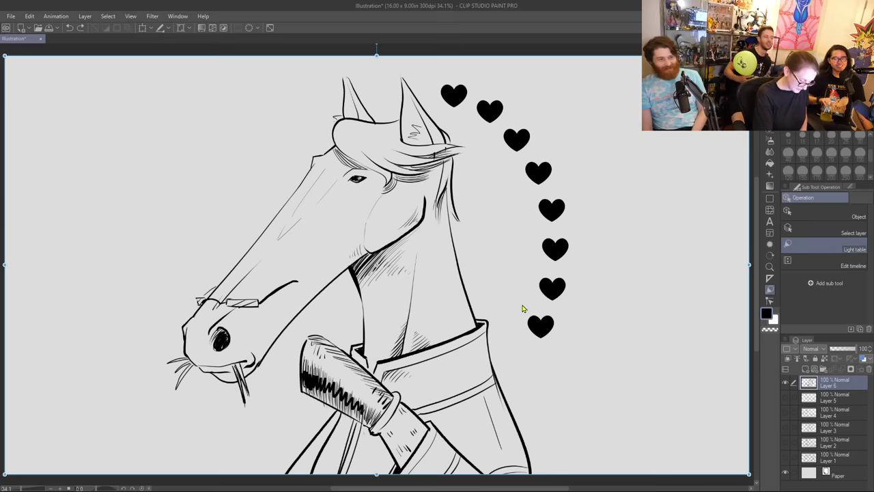
pyautogui.press('m')
pyautogui.press('m')
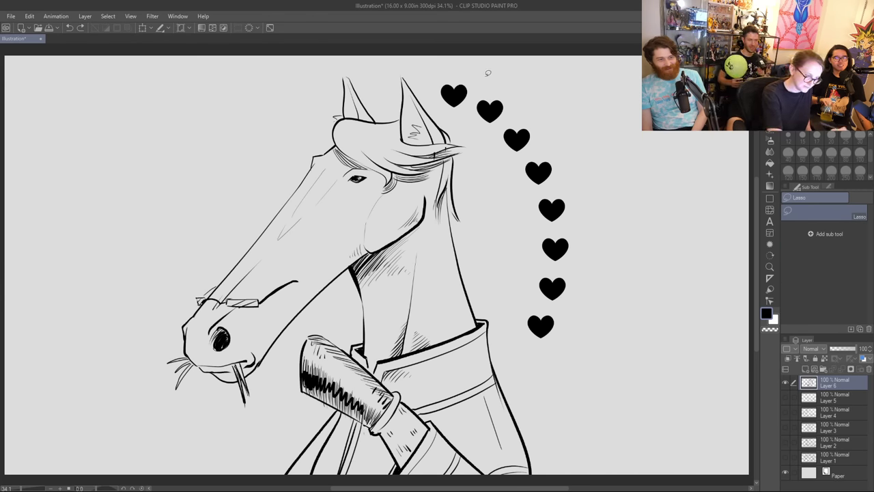
pyautogui.moveTo(487, 73)
pyautogui.mouseDown()
pyautogui.moveTo(435, 86)
pyautogui.moveTo(503, 155)
pyautogui.moveTo(534, 268)
pyautogui.moveTo(532, 359)
pyautogui.moveTo(605, 281)
pyautogui.moveTo(538, 98)
pyautogui.mouseUp()
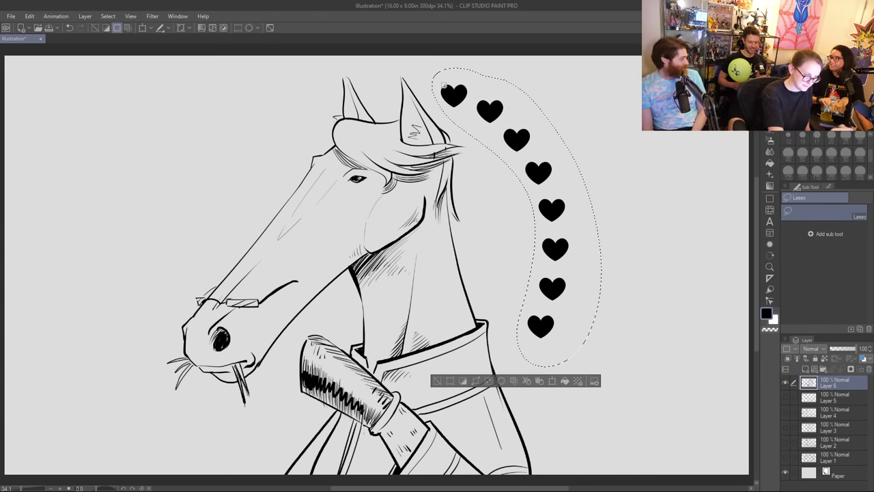
pyautogui.press('Delete')
pyautogui.hotkey('ctrl', 'd')
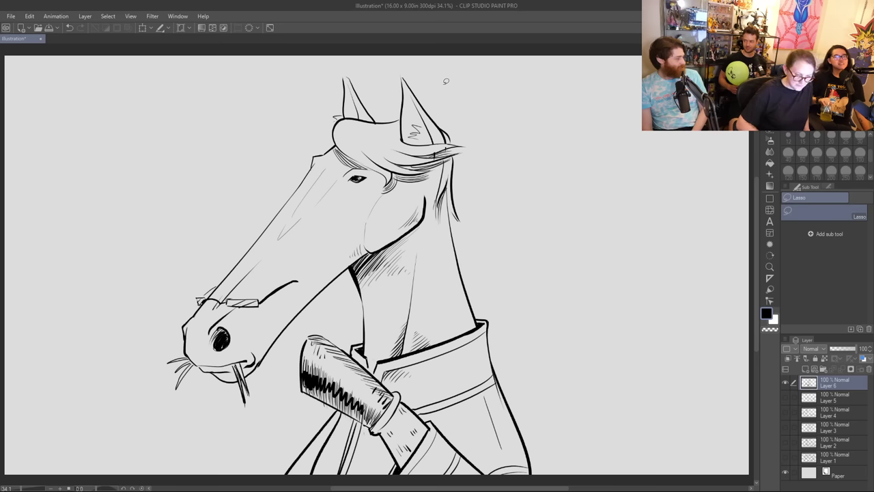
# Step: Stamp hazy もやキラ sparkles down the background behind the horse's neck, try a matching stroke in front of its face, and undo that second stroke
pyautogui.press('b')
pyautogui.press('b')
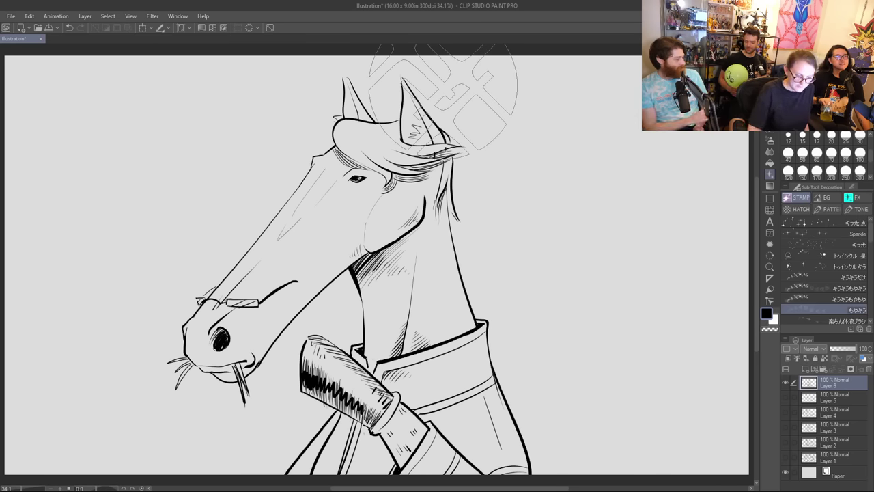
pyautogui.moveTo(540, 102); pyautogui.dragTo(581, 249)
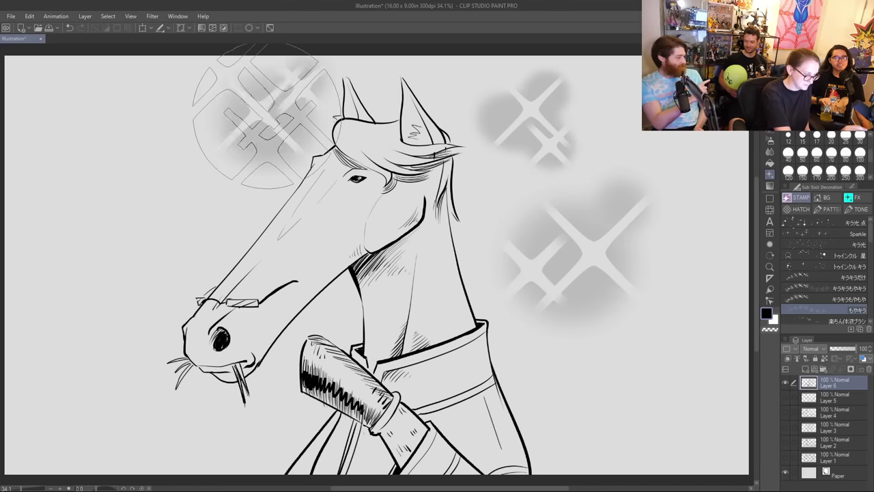
pyautogui.moveTo(266, 116); pyautogui.dragTo(127, 312)
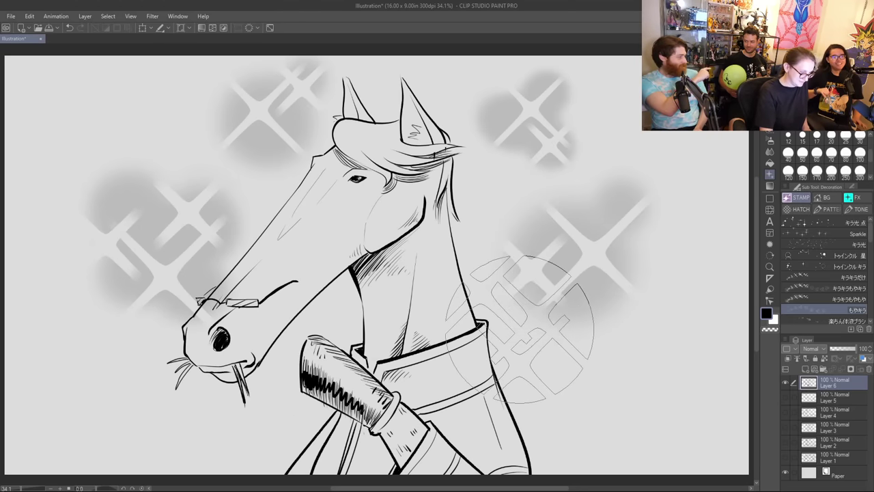
pyautogui.hotkey('ctrl', 'z')
# Step: Add a new layer and stamp もやキラ sparkles in front of the horse's nose and below its muzzle
pyautogui.click(805, 370)
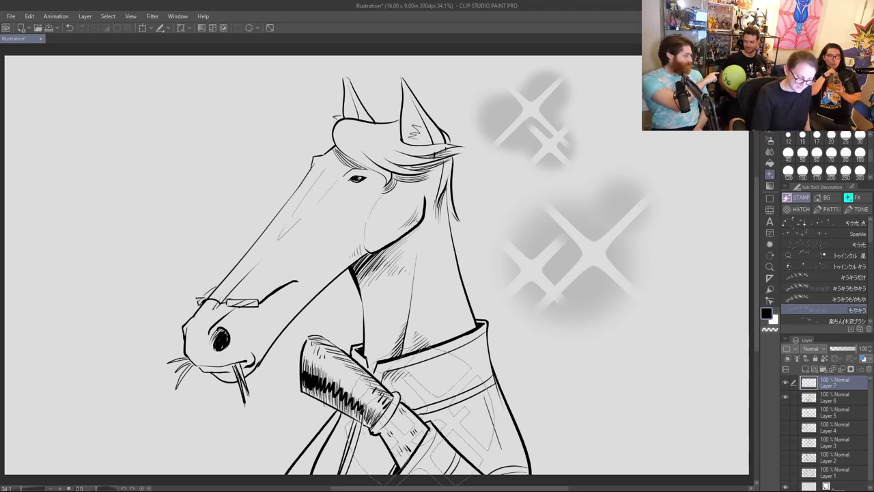
pyautogui.click(273, 396)
pyautogui.click(205, 235)
# Step: Erase the sparkle haze that overlaps the bridge of the horse's face with the Hard eraser
pyautogui.press('e')
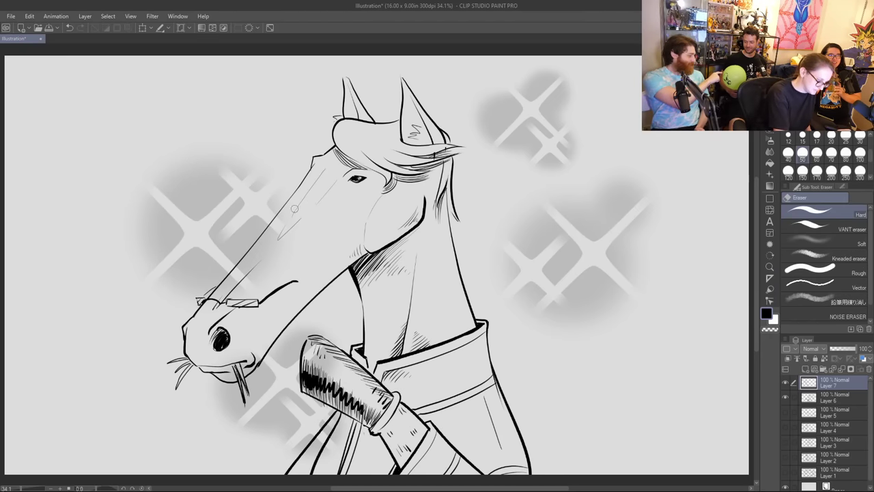
pyautogui.moveTo(274, 233); pyautogui.dragTo(222, 295)
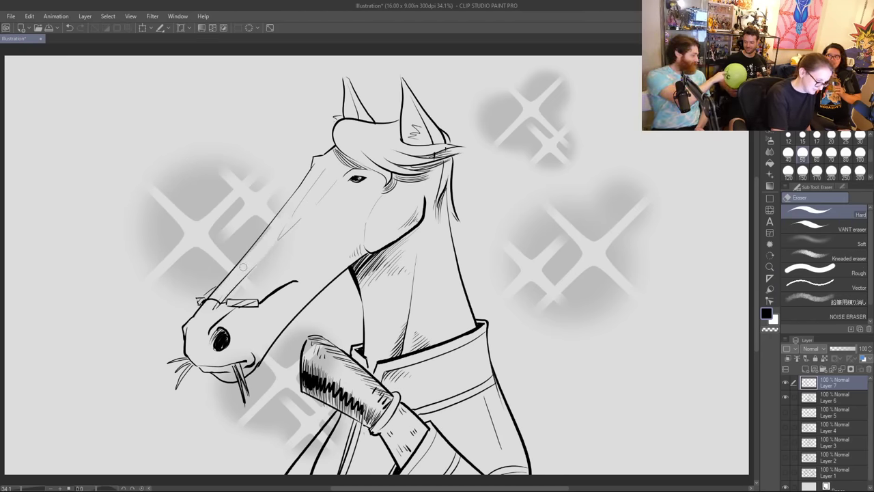
pyautogui.moveTo(294, 200); pyautogui.dragTo(230, 284)
pyautogui.moveTo(276, 243); pyautogui.dragTo(239, 291)
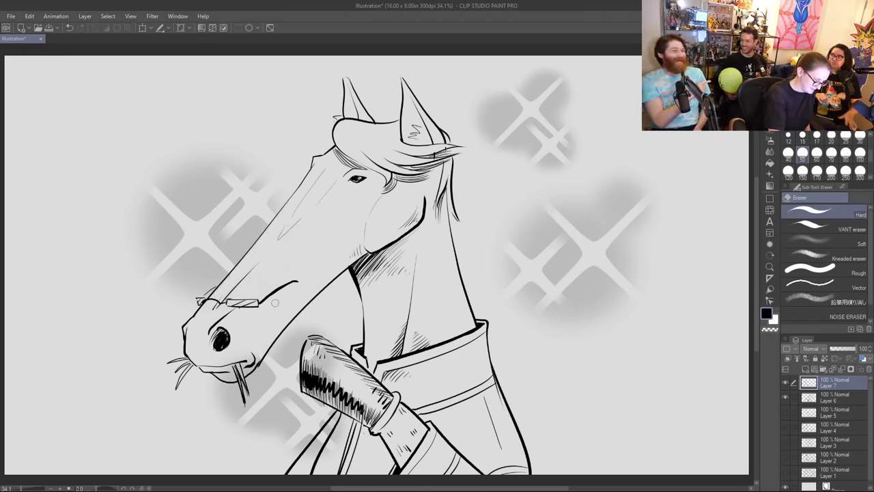
# Step: Enlarge the Hard eraser to size 100 and erase the haze covering the horse's raised hoof
pyautogui.press(']')
pyautogui.press(']')
pyautogui.press(']')
pyautogui.press(']')
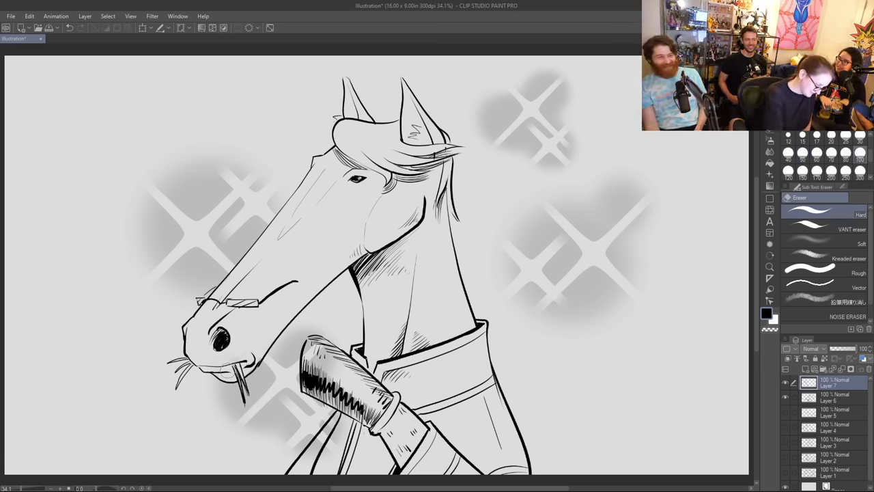
pyautogui.moveTo(320, 352)
pyautogui.mouseDown()
pyautogui.moveTo(329, 360)
pyautogui.moveTo(326, 347)
pyautogui.moveTo(310, 366)
pyautogui.moveTo(321, 369)
pyautogui.moveTo(312, 386)
pyautogui.moveTo(362, 403)
pyautogui.moveTo(341, 373)
pyautogui.moveTo(323, 387)
pyautogui.mouseUp()
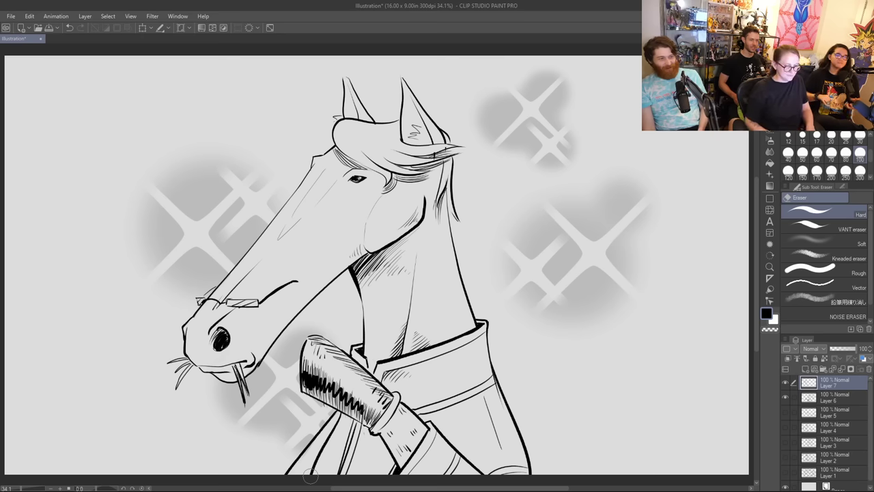
# Step: Stamp dark four-pointed stars with the Sparkle brush down the background behind and in front of the horse
pyautogui.press('b')
pyautogui.press('b')
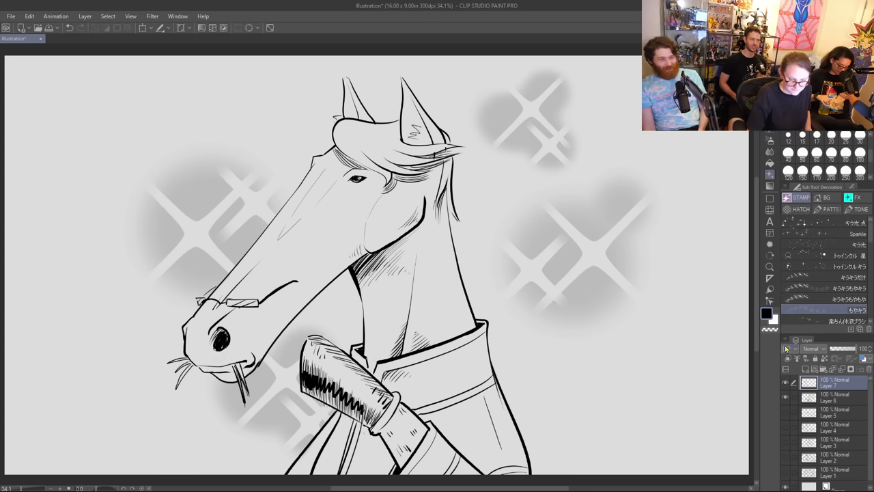
pyautogui.click(824, 237)
pyautogui.moveTo(522, 140); pyautogui.dragTo(587, 355)
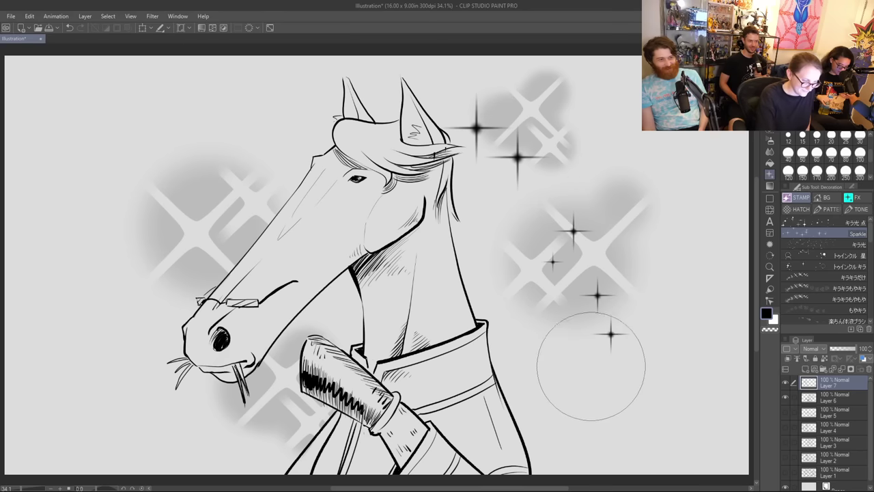
pyautogui.moveTo(239, 131); pyautogui.dragTo(164, 348)
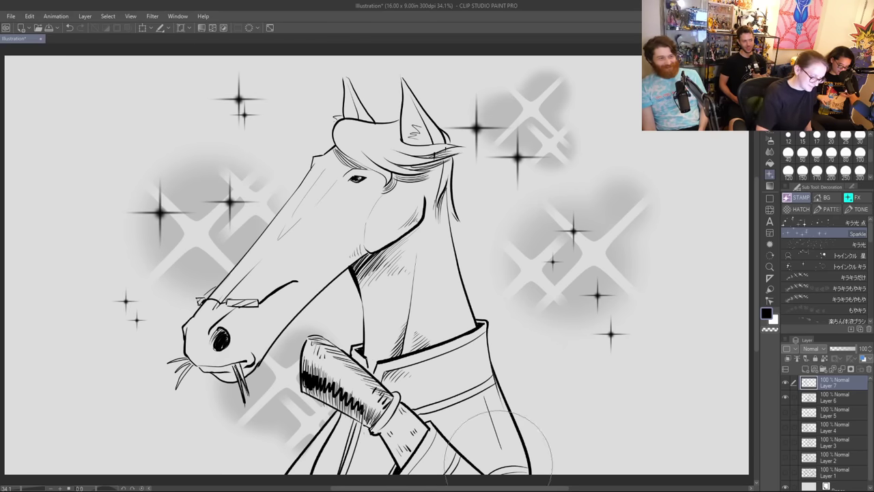
# Step: Try a downward stroke of the キラ光 点 stamp over the sparkles behind the horse, and undo it
pyautogui.click(825, 222)
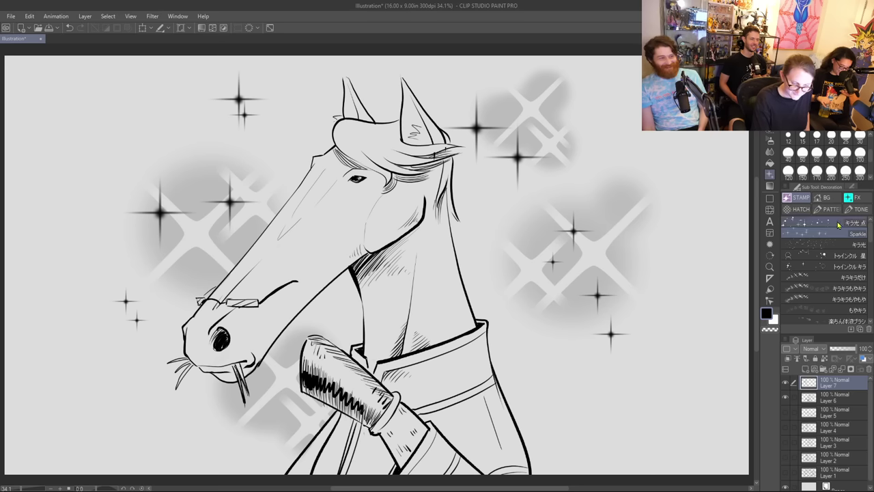
pyautogui.moveTo(556, 212); pyautogui.dragTo(597, 381)
pyautogui.hotkey('ctrl', 'z')
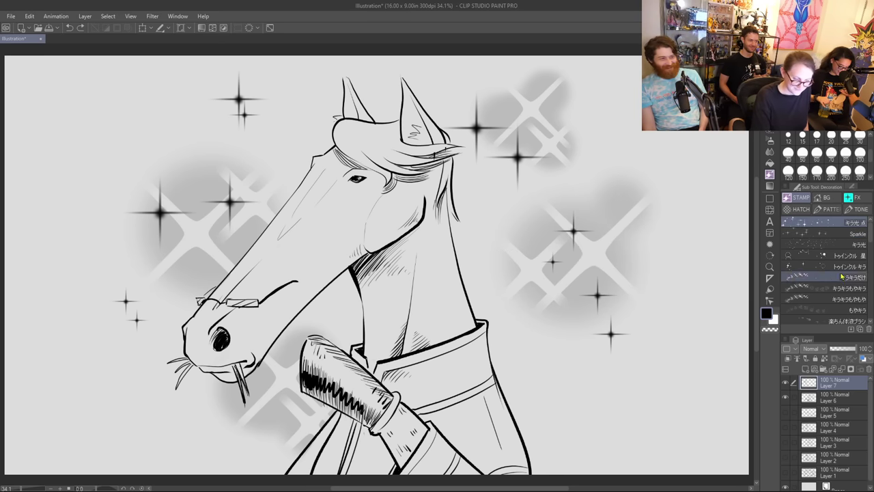
# Step: Try the 43__直線1 straight-line stamp behind the horse, undo it, and pick the 44__直線2 stamp
pyautogui.scroll(-1, 872, 245)
pyautogui.scroll(-10, 872, 244)
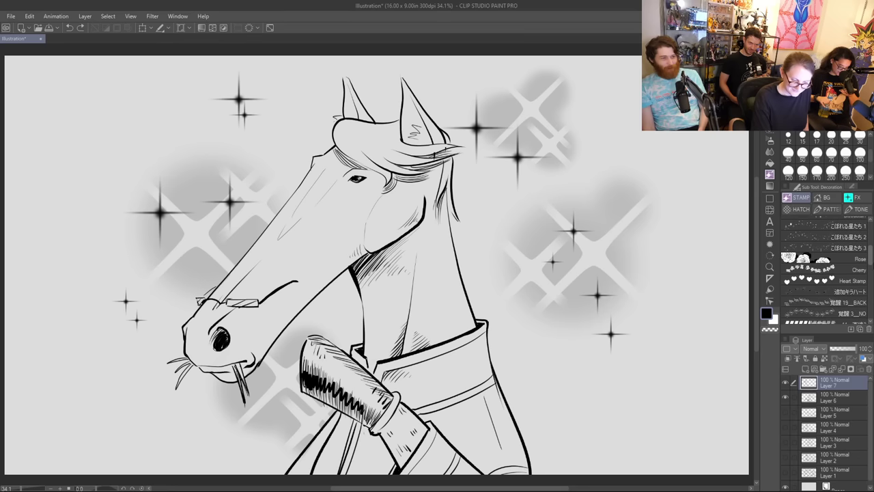
pyautogui.scroll(1, 825, 259)
pyautogui.click(825, 252)
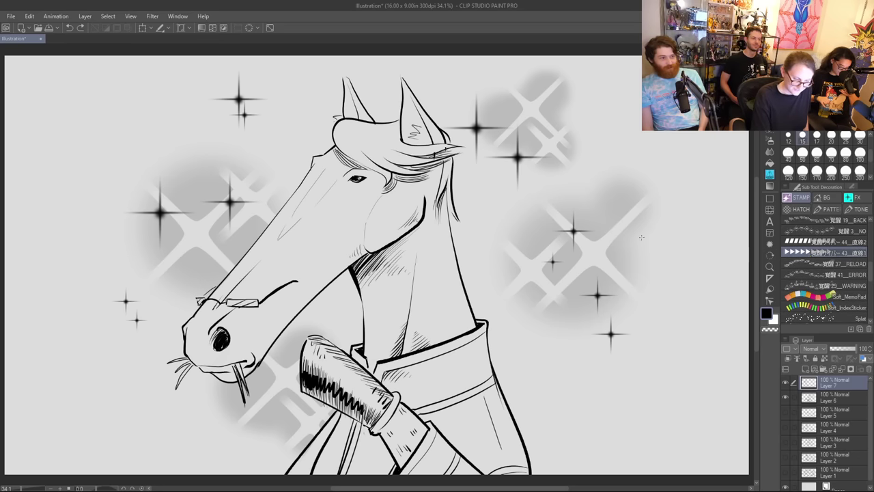
pyautogui.moveTo(480, 101)
pyautogui.mouseDown()
pyautogui.moveTo(543, 381)
pyautogui.moveTo(454, 337)
pyautogui.moveTo(95, 300)
pyautogui.moveTo(106, 138)
pyautogui.moveTo(507, 377)
pyautogui.moveTo(508, 90)
pyautogui.moveTo(623, 411)
pyautogui.moveTo(513, 232)
pyautogui.moveTo(601, 405)
pyautogui.mouseUp()
pyautogui.hotkey('ctrl', 'z')
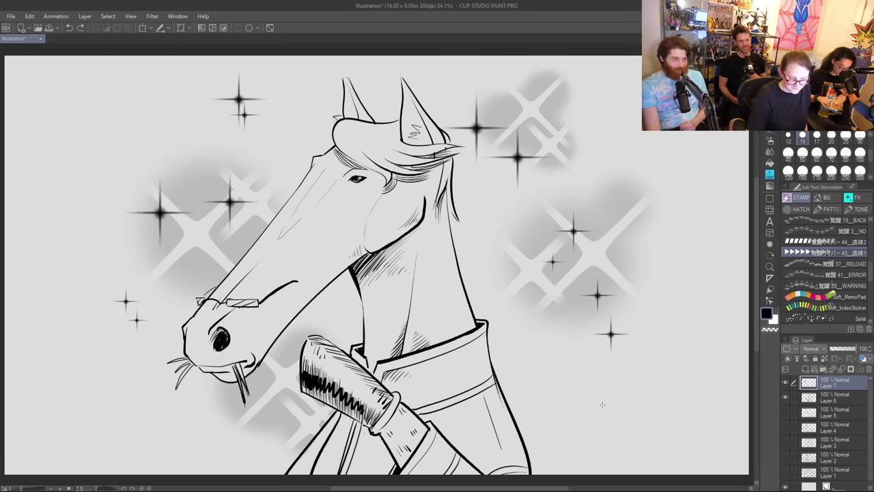
pyautogui.click(819, 243)
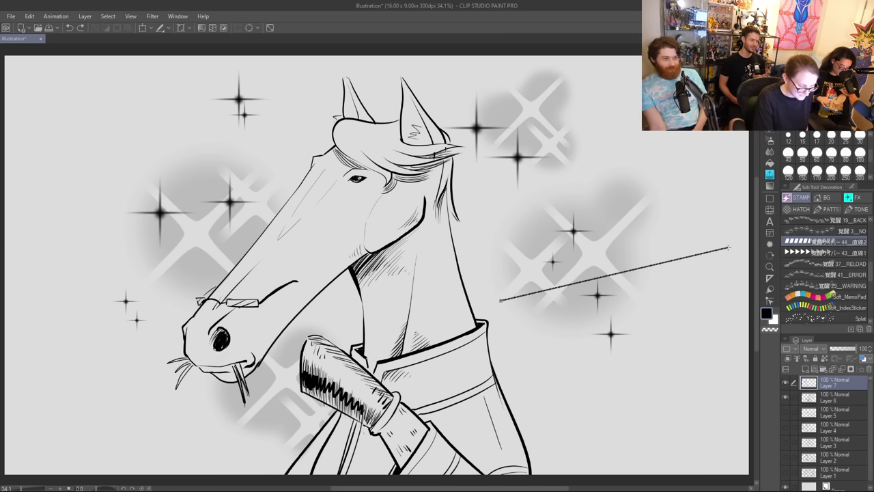
# Step: Stamp two stippled 点描長方形 rectangular frames behind the horse and two more in front of its face
pyautogui.scroll(-3, 851, 275)
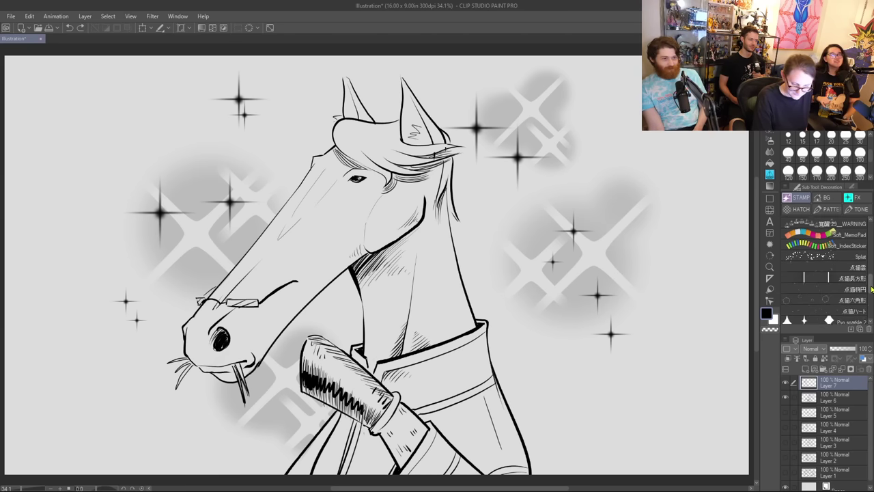
pyautogui.moveTo(556, 140); pyautogui.dragTo(612, 348)
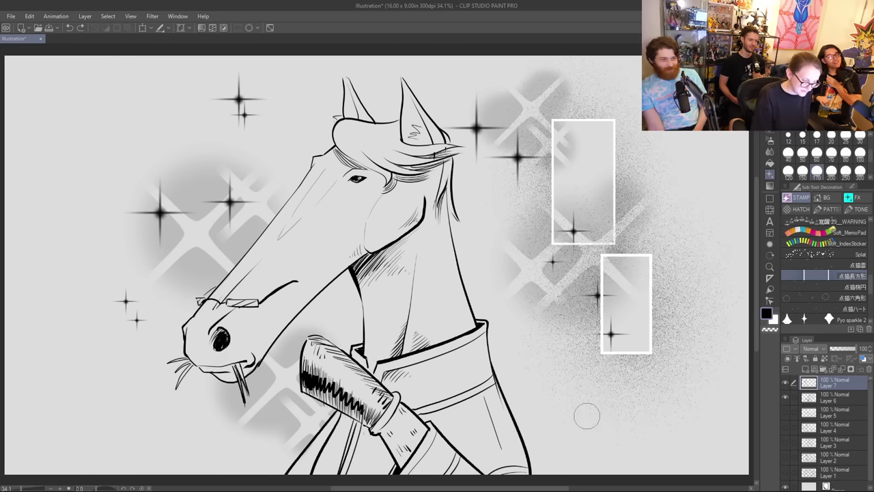
pyautogui.moveTo(63, 156); pyautogui.dragTo(115, 410)
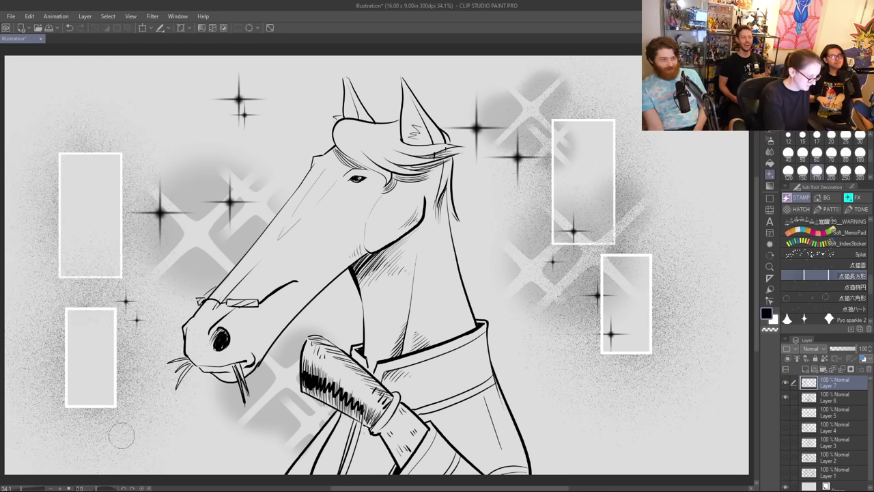
# Step: Add a new layer, ink a close-up of the horse's eye with VANT dry 2 in the upper frame behind it, and erase the overrun
pyautogui.hotkey('ctrl', 'shift', 'n')
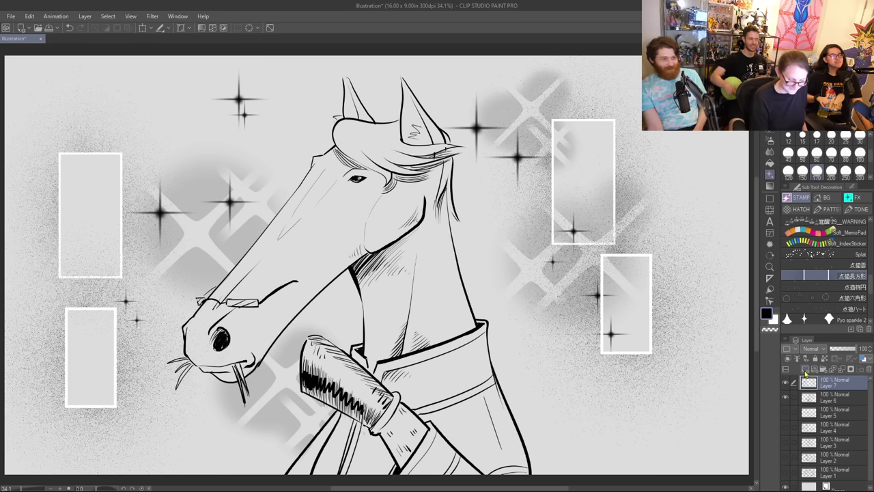
pyautogui.click(771, 140)
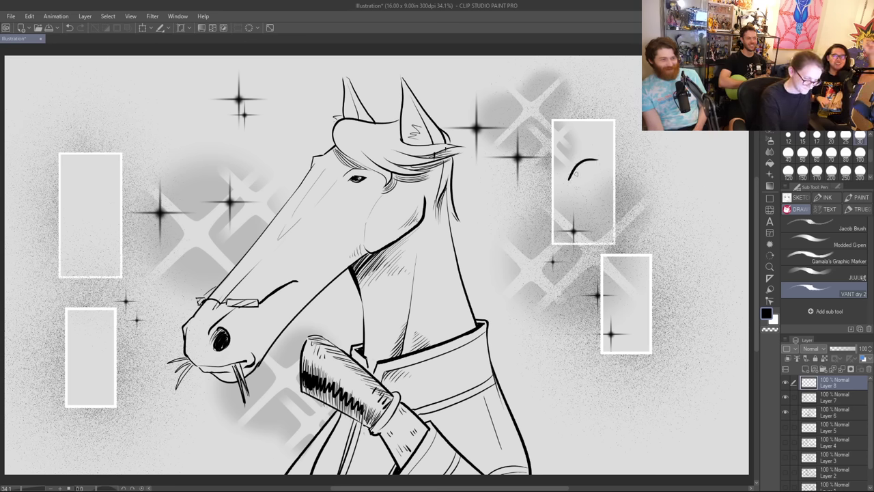
pyautogui.moveTo(570, 179); pyautogui.dragTo(602, 158)
pyautogui.hotkey('ctrl', 'z')
pyautogui.hotkey('ctrl', 'z')
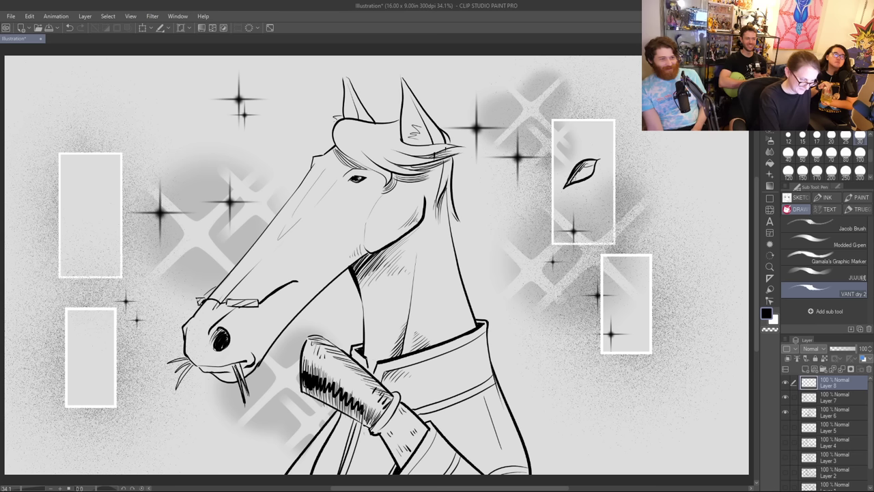
pyautogui.moveTo(586, 163)
pyautogui.mouseDown()
pyautogui.moveTo(569, 183)
pyautogui.moveTo(578, 175)
pyautogui.moveTo(573, 148)
pyautogui.moveTo(628, 140)
pyautogui.mouseUp()
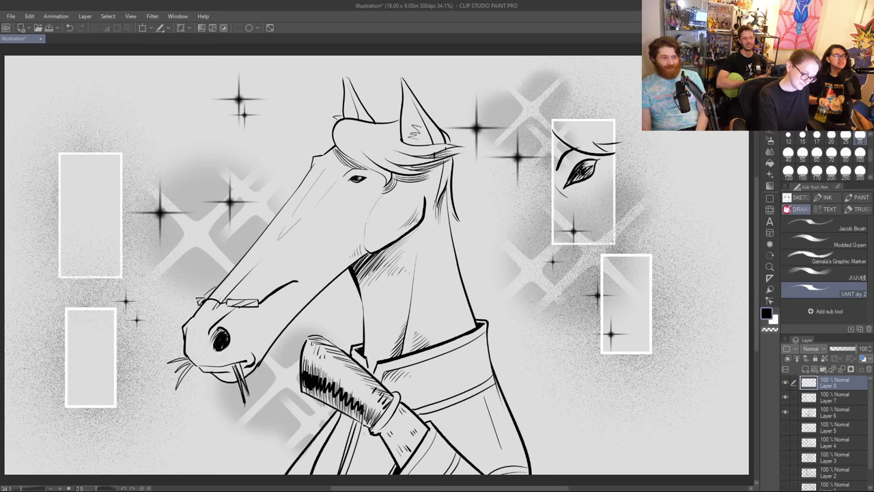
pyautogui.press('e')
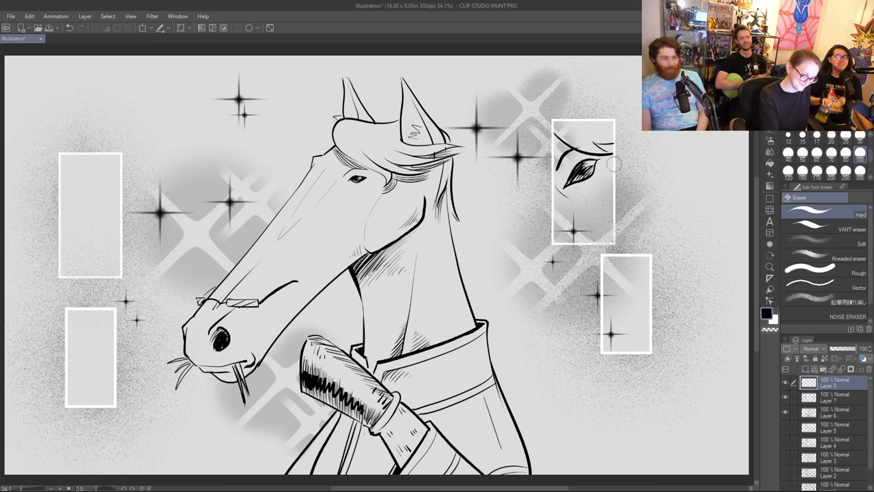
# Step: Ink a close-up of the horse's ear in the lower frame behind the neck, and erase the lines running past its border
pyautogui.press('p')
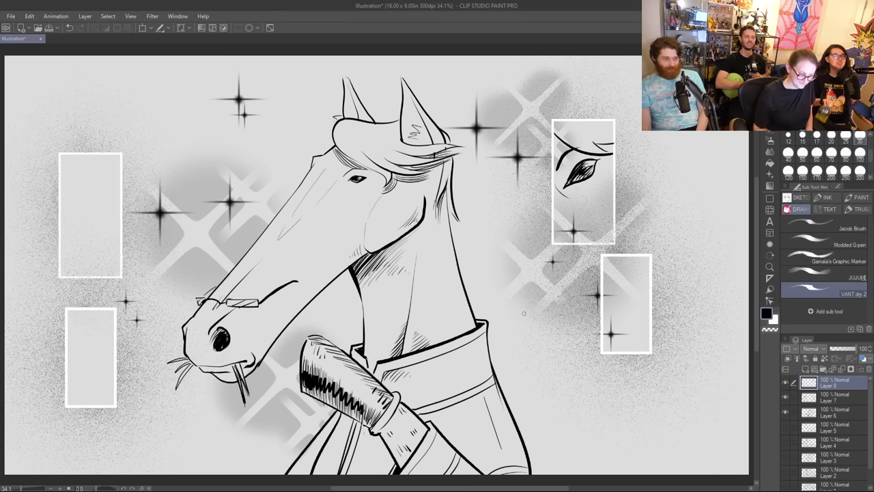
pyautogui.moveTo(618, 317)
pyautogui.mouseDown()
pyautogui.moveTo(613, 271)
pyautogui.moveTo(647, 294)
pyautogui.moveTo(638, 322)
pyautogui.mouseUp()
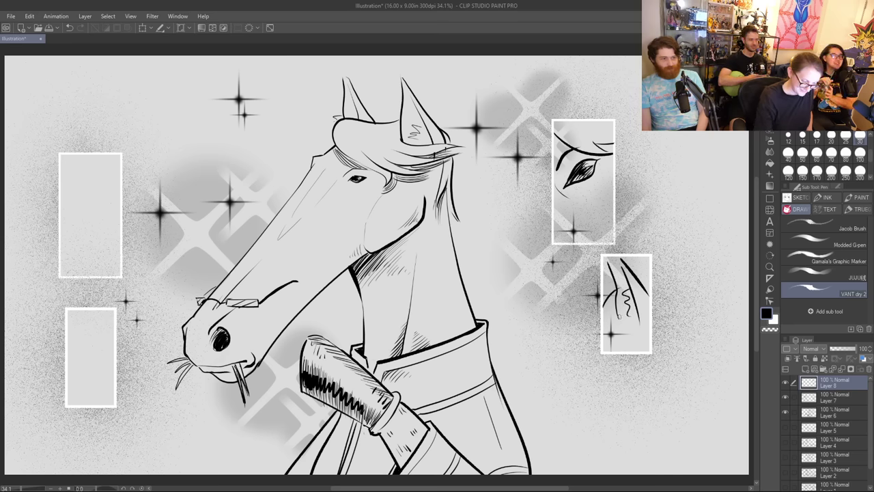
pyautogui.moveTo(618, 322)
pyautogui.mouseDown()
pyautogui.moveTo(659, 315)
pyautogui.moveTo(652, 347)
pyautogui.moveTo(657, 319)
pyautogui.mouseUp()
pyautogui.press('e')
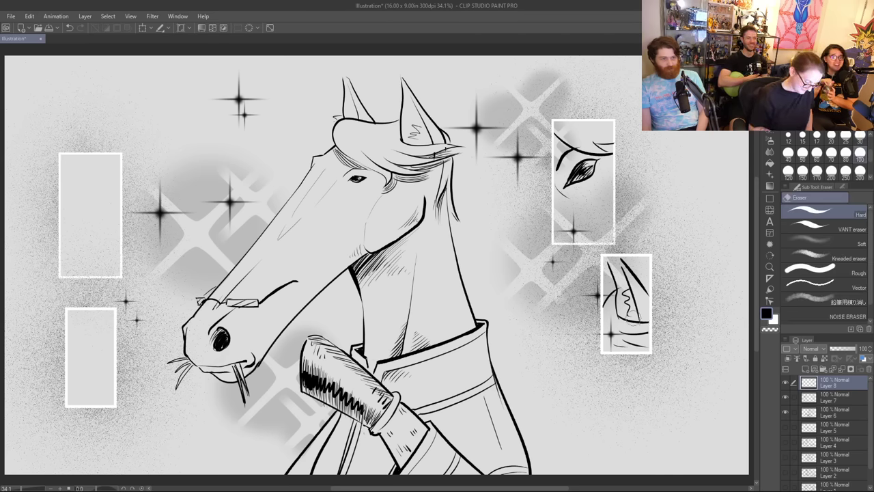
# Step: Ink a close-up of the raised hoof with dark hatching in the lower frame in front of the horse's muzzle
pyautogui.press('p')
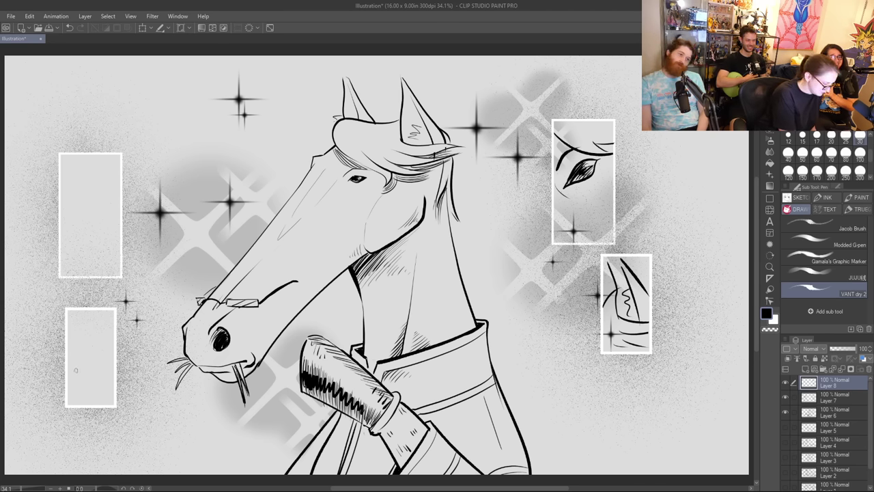
pyautogui.moveTo(113, 349)
pyautogui.mouseDown()
pyautogui.moveTo(79, 340)
pyautogui.moveTo(70, 371)
pyautogui.moveTo(88, 404)
pyautogui.mouseUp()
pyautogui.moveTo(75, 367)
pyautogui.mouseDown()
pyautogui.moveTo(95, 398)
pyautogui.moveTo(109, 397)
pyautogui.mouseUp()
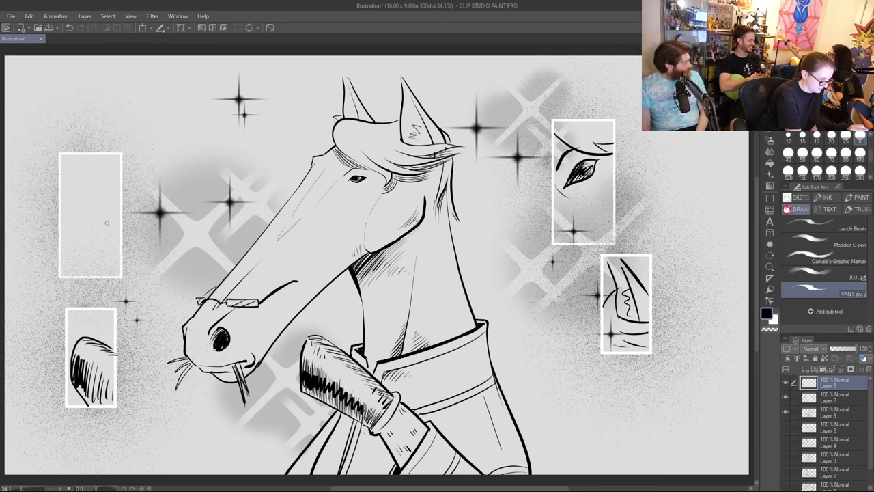
# Step: Ink a close-up of the horse's neck and hatched collar in the upper frame in front of its face
pyautogui.moveTo(119, 218); pyautogui.dragTo(97, 156)
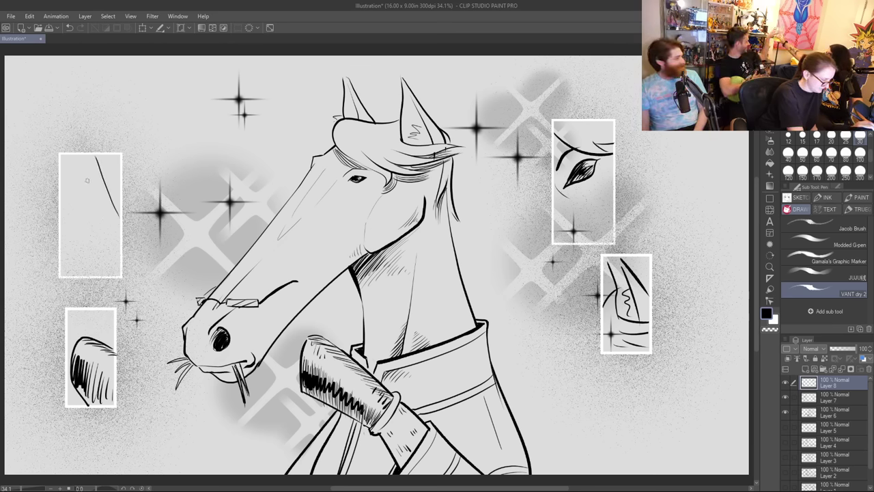
pyautogui.moveTo(91, 191)
pyautogui.mouseDown()
pyautogui.moveTo(59, 254)
pyautogui.moveTo(120, 230)
pyautogui.moveTo(89, 277)
pyautogui.mouseUp()
pyautogui.moveTo(81, 247)
pyautogui.mouseDown()
pyautogui.moveTo(60, 269)
pyautogui.moveTo(65, 276)
pyautogui.mouseUp()
pyautogui.moveTo(87, 259); pyautogui.dragTo(67, 276)
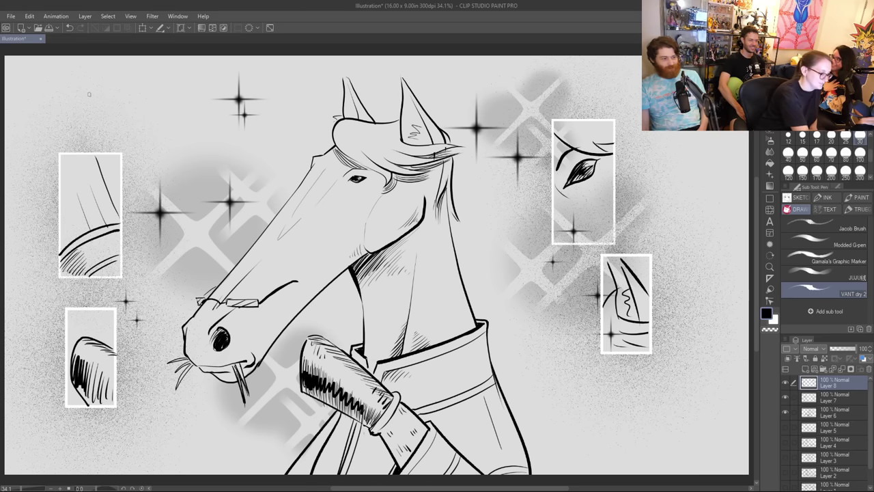
# Step: Hand-letter the horse's first name in black cursive above the neck-and-collar close-up with VANT dry 2
pyautogui.moveTo(101, 92)
pyautogui.mouseDown()
pyautogui.moveTo(101, 68)
pyautogui.moveTo(108, 118)
pyautogui.moveTo(103, 107)
pyautogui.moveTo(118, 84)
pyautogui.moveTo(125, 97)
pyautogui.moveTo(127, 82)
pyautogui.moveTo(130, 95)
pyautogui.moveTo(137, 81)
pyautogui.moveTo(173, 72)
pyautogui.mouseUp()
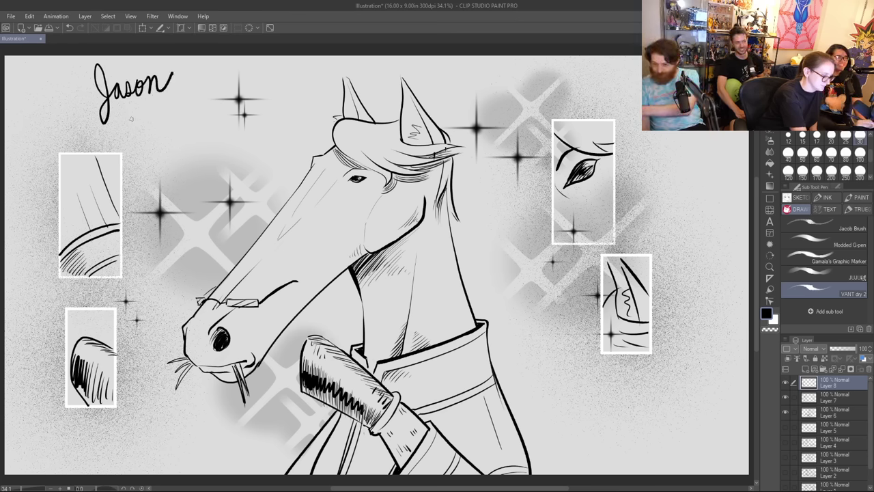
pyautogui.moveTo(127, 119); pyautogui.dragTo(136, 138)
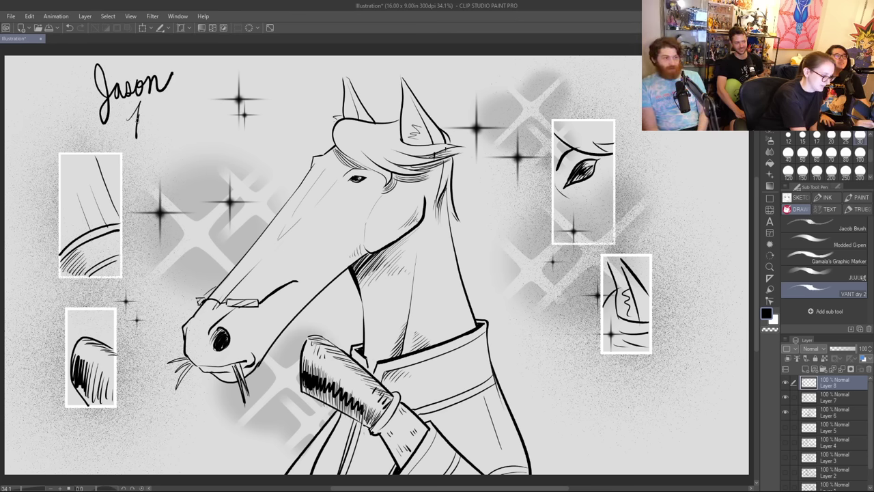
pyautogui.moveTo(146, 107)
pyautogui.mouseDown()
pyautogui.moveTo(143, 137)
pyautogui.moveTo(199, 112)
pyautogui.mouseUp()
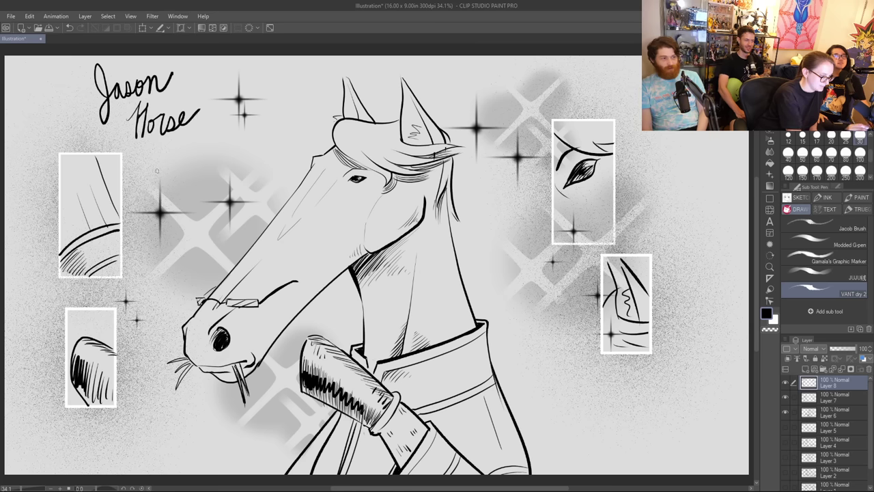
pyautogui.moveTo(154, 154)
pyautogui.mouseDown()
pyautogui.moveTo(179, 153)
pyautogui.moveTo(179, 172)
pyautogui.moveTo(207, 164)
pyautogui.moveTo(250, 172)
pyautogui.moveTo(160, 165)
pyautogui.mouseUp()
pyautogui.press('e')
pyautogui.moveTo(199, 111)
pyautogui.mouseDown()
pyautogui.moveTo(140, 119)
pyautogui.moveTo(157, 117)
pyautogui.mouseUp()
pyautogui.press('p')
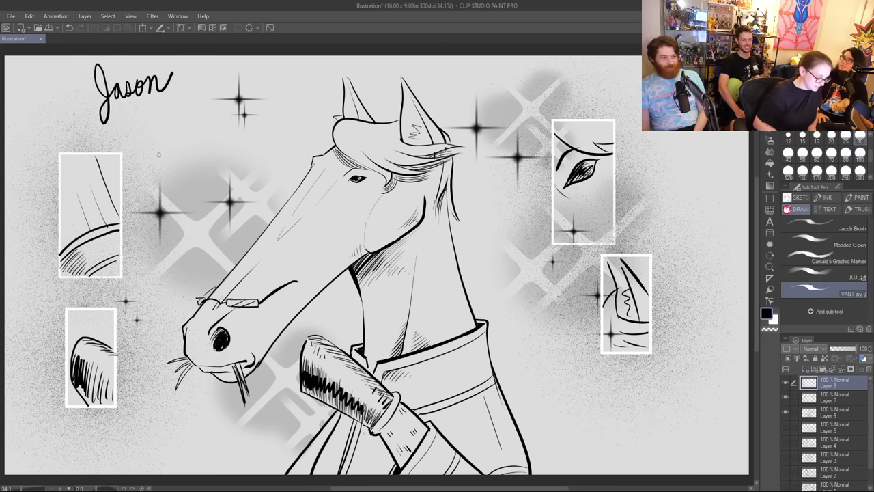
pyautogui.moveTo(136, 123); pyautogui.dragTo(135, 149)
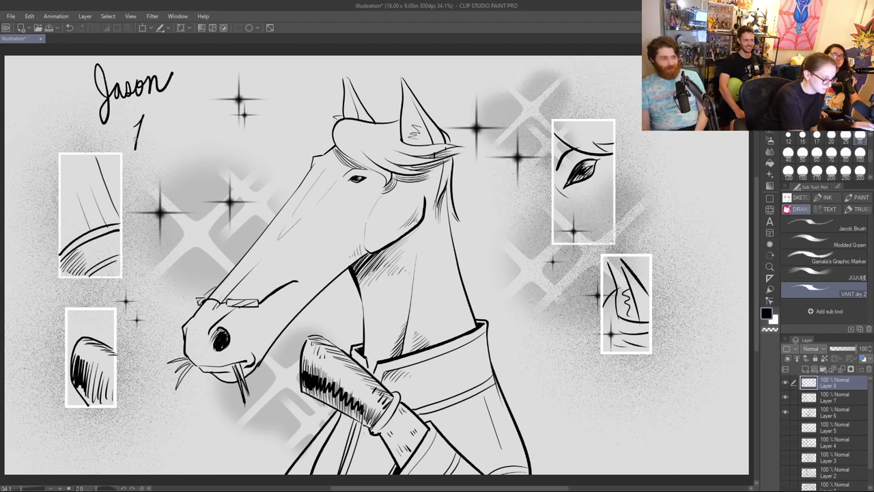
pyautogui.moveTo(156, 118); pyautogui.dragTo(150, 152)
pyautogui.moveTo(145, 141)
pyautogui.mouseDown()
pyautogui.moveTo(156, 136)
pyautogui.moveTo(161, 147)
pyautogui.moveTo(175, 130)
pyautogui.moveTo(175, 146)
pyautogui.mouseUp()
pyautogui.moveTo(174, 134); pyautogui.dragTo(210, 127)
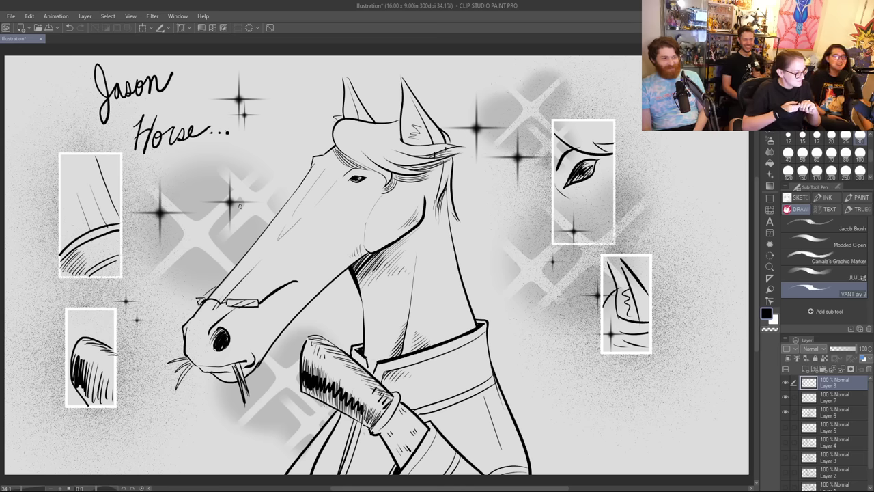
pyautogui.press('e')
pyautogui.moveTo(232, 133)
pyautogui.mouseDown()
pyautogui.moveTo(155, 142)
pyautogui.moveTo(138, 123)
pyautogui.moveTo(152, 148)
pyautogui.mouseUp()
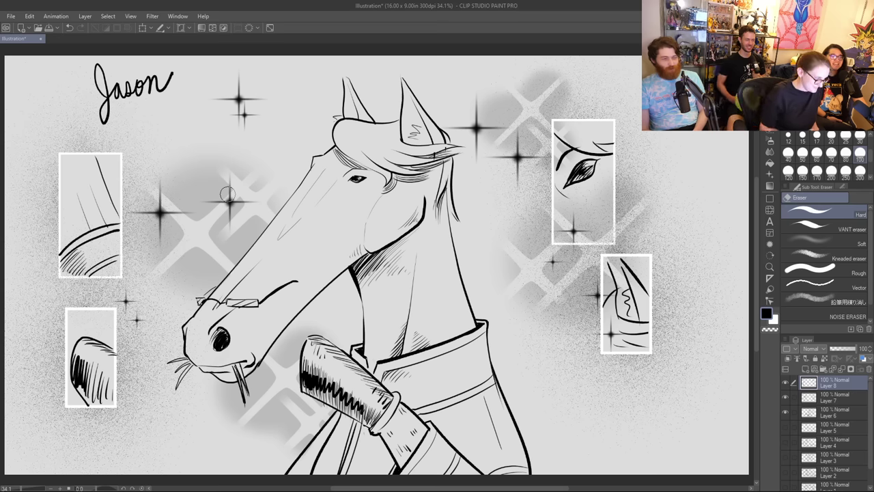
# Step: Lasso the cursive name, rotate it slightly clockwise and shift it down a little above the neck-and-collar close-up
pyautogui.press('o')
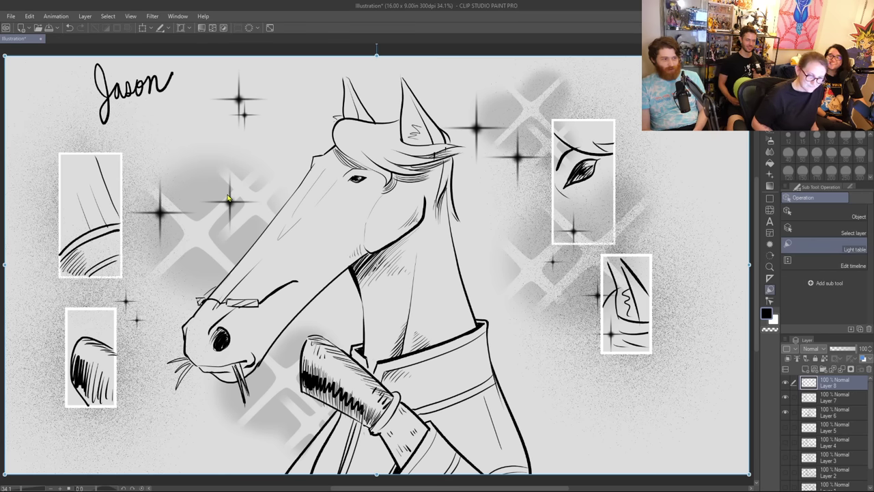
pyautogui.press('m')
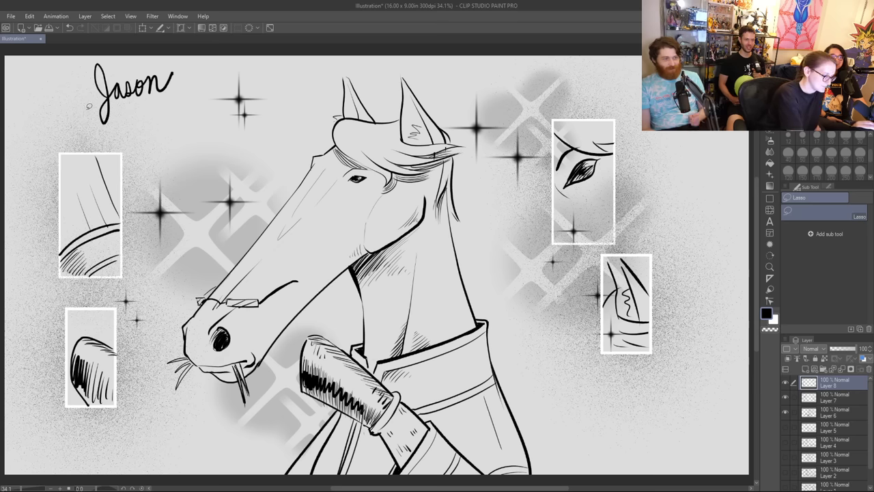
pyautogui.moveTo(89, 108)
pyautogui.mouseDown()
pyautogui.moveTo(186, 104)
pyautogui.moveTo(134, 59)
pyautogui.moveTo(84, 75)
pyautogui.mouseUp()
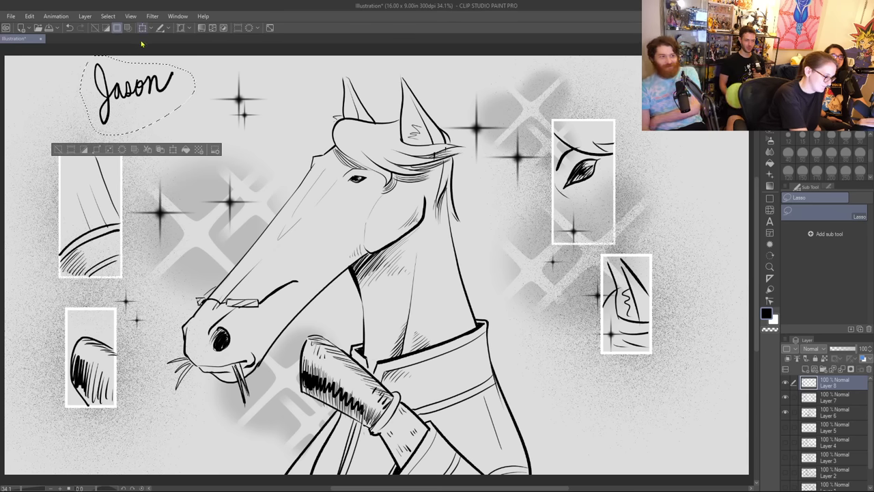
pyautogui.hotkey('ctrl', 't')
pyautogui.moveTo(200, 104)
pyautogui.mouseDown()
pyautogui.moveTo(195, 118)
pyautogui.moveTo(222, 120)
pyautogui.moveTo(200, 107)
pyautogui.mouseUp()
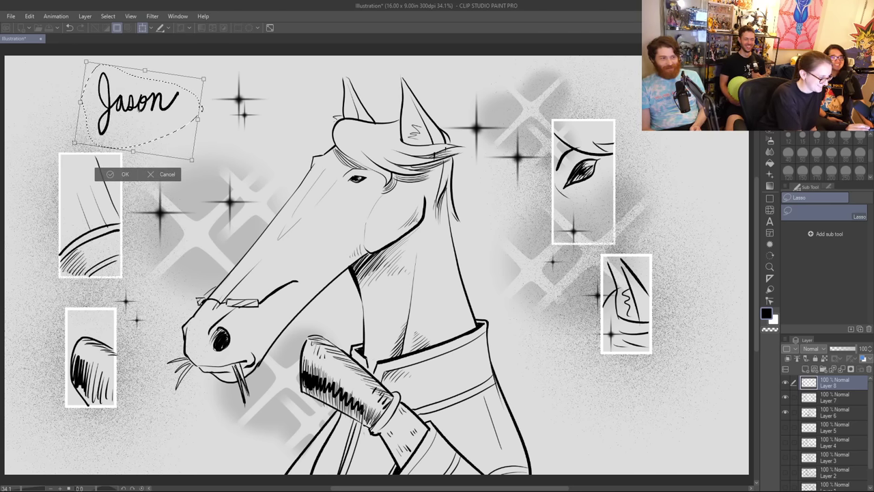
pyautogui.click(118, 176)
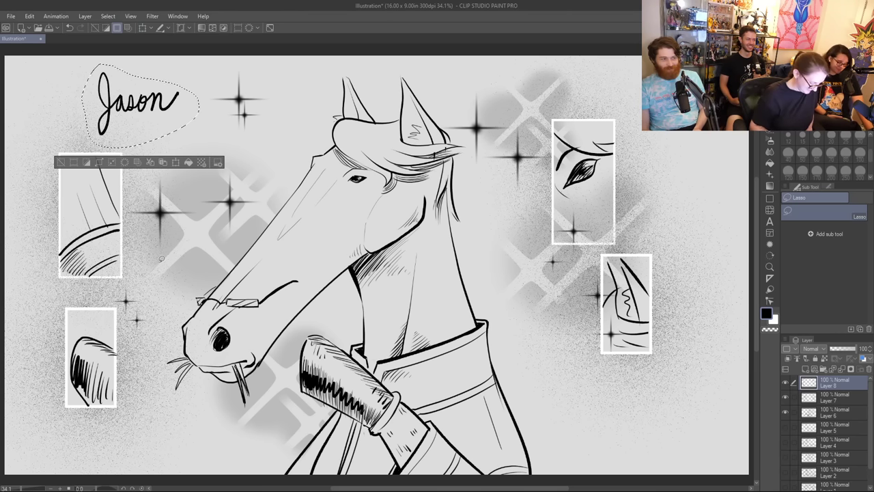
pyautogui.hotkey('ctrl', 'd')
# Step: Add tiny dots after the cursive name and place a copy of the lettering below the ear close-up
pyautogui.press('p')
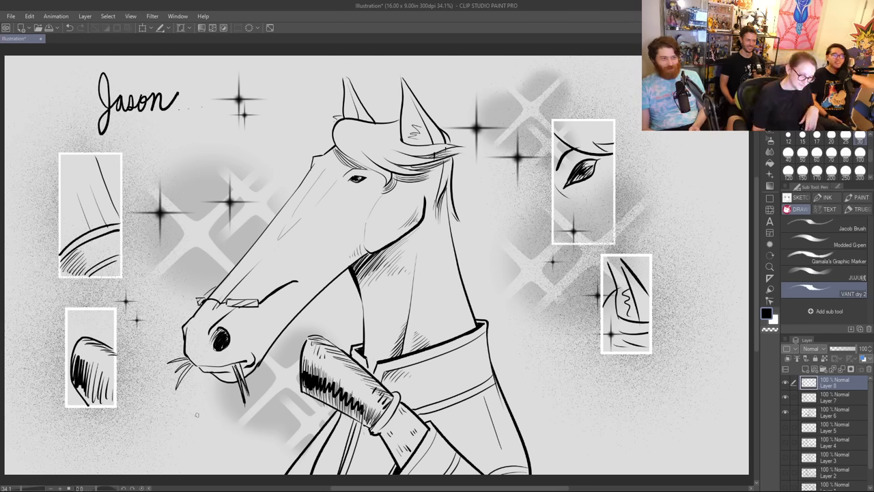
pyautogui.press('m')
pyautogui.moveTo(88, 131)
pyautogui.mouseDown()
pyautogui.moveTo(159, 140)
pyautogui.moveTo(135, 65)
pyautogui.moveTo(85, 95)
pyautogui.mouseUp()
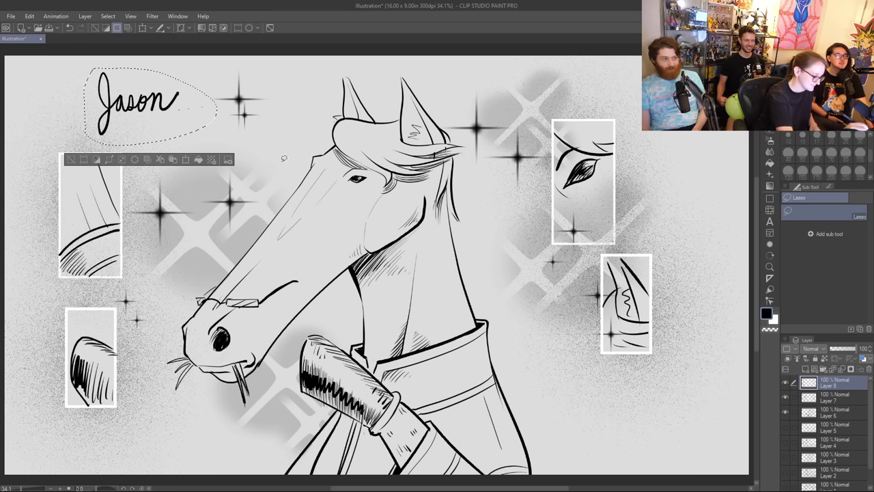
pyautogui.press('k')
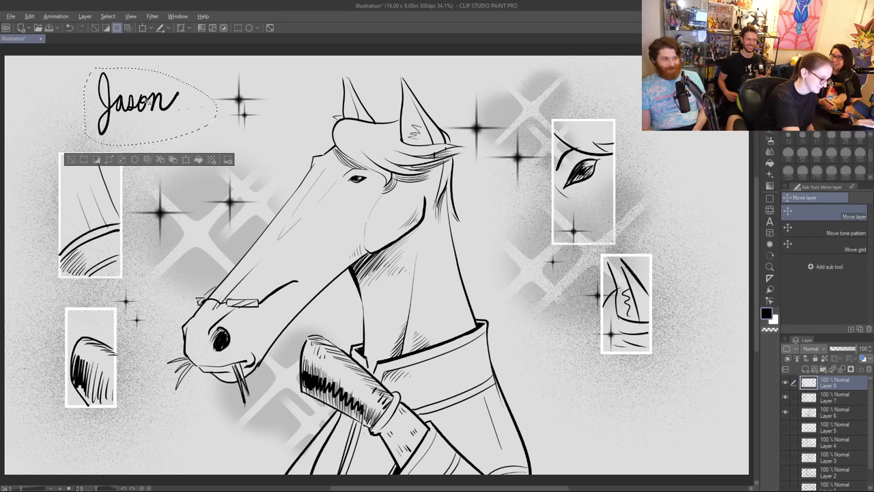
pyautogui.moveTo(151, 102)
pyautogui.mouseDown()
pyautogui.moveTo(337, 237)
pyautogui.moveTo(664, 439)
pyautogui.moveTo(628, 425)
pyautogui.mouseUp()
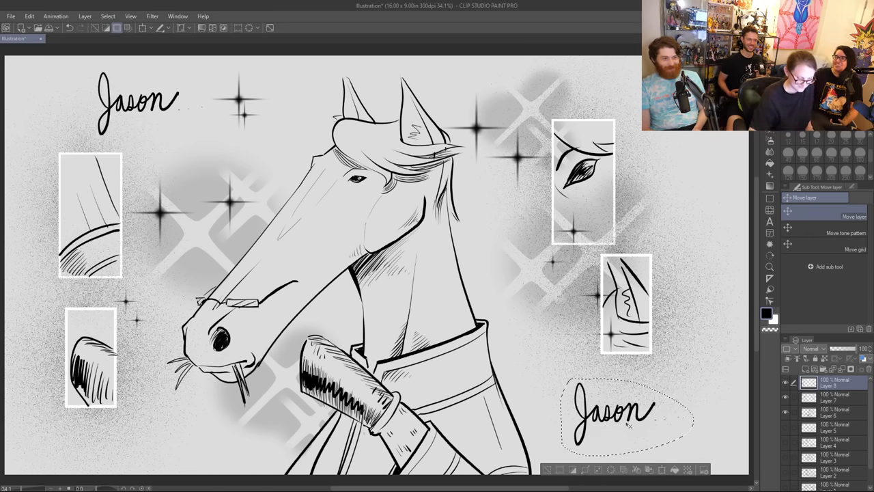
pyautogui.hotkey('ctrl', 'd')
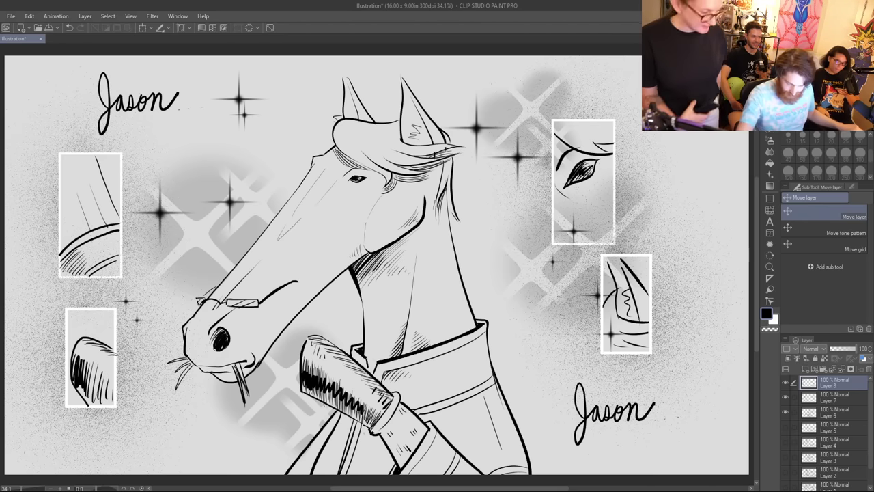
# Step: Group Layer 6, Layer 7 and Layer 8 in a new layer folder and collapse it
pyautogui.click(824, 369)
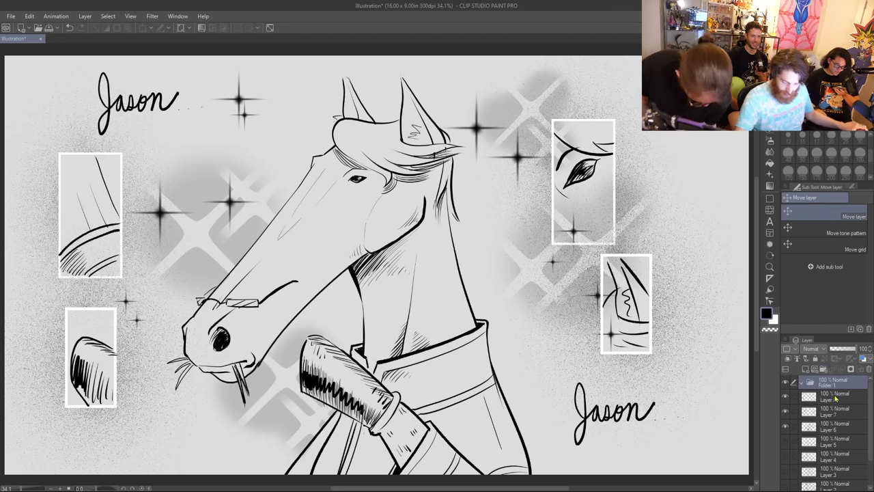
pyautogui.click(834, 397)
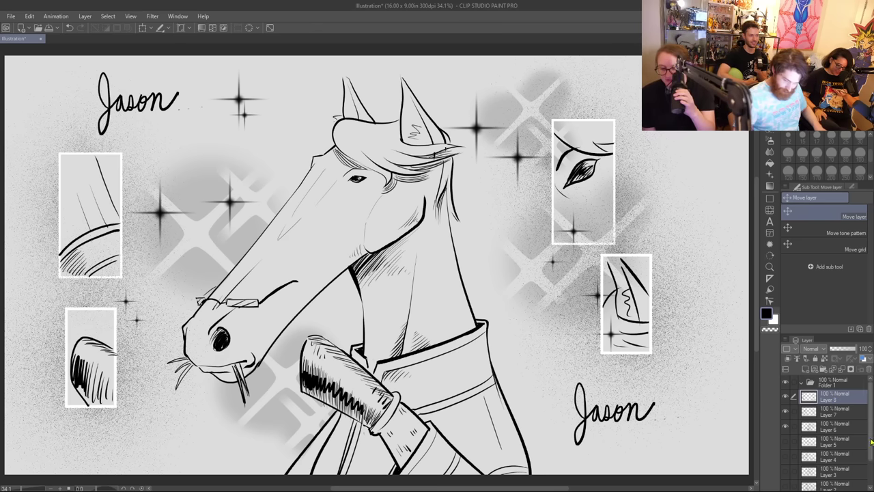
pyautogui.keyDown('shift'); pyautogui.click(837, 428); pyautogui.keyUp('shift')
pyautogui.moveTo(832, 403); pyautogui.dragTo(842, 382)
pyautogui.click(801, 383)
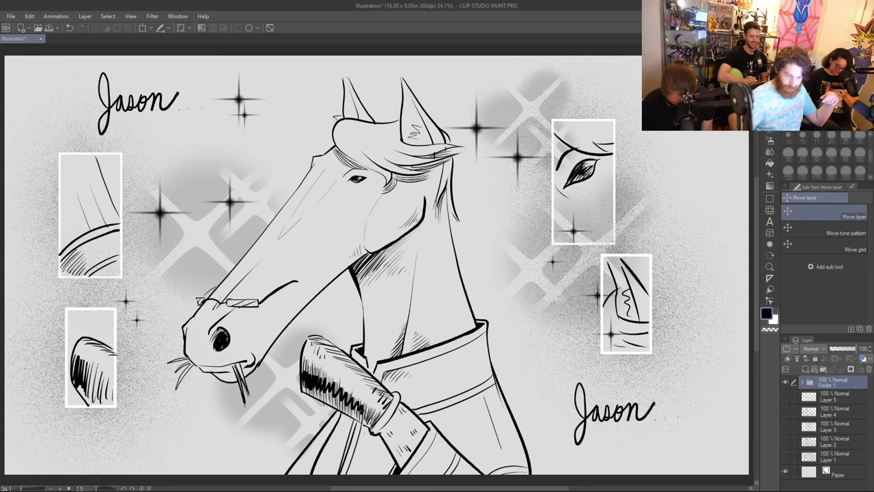
# Step: Choose the Modded G-pen, add a new layer above the folder, and hide the folder with the horse drawing
pyautogui.press('p')
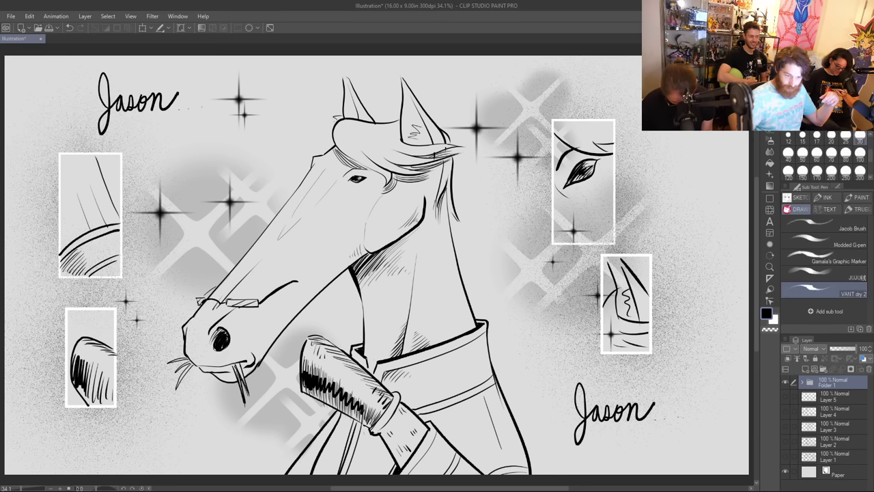
pyautogui.click(831, 239)
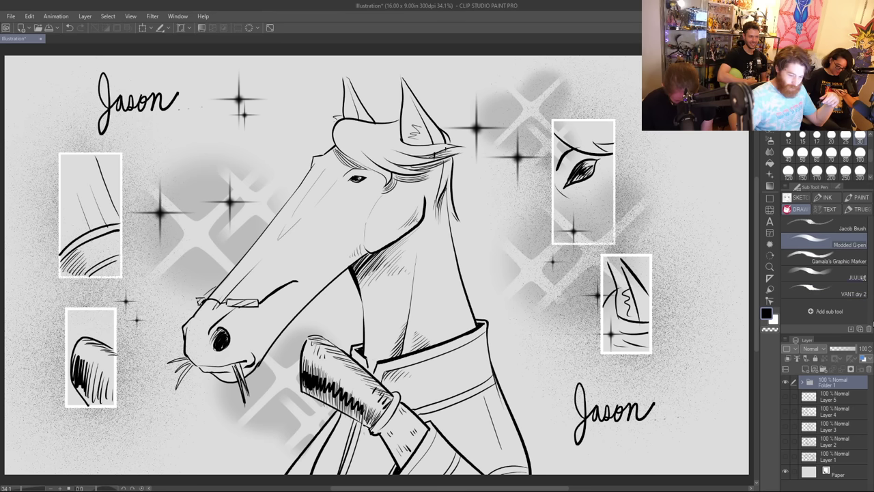
pyautogui.click(806, 368)
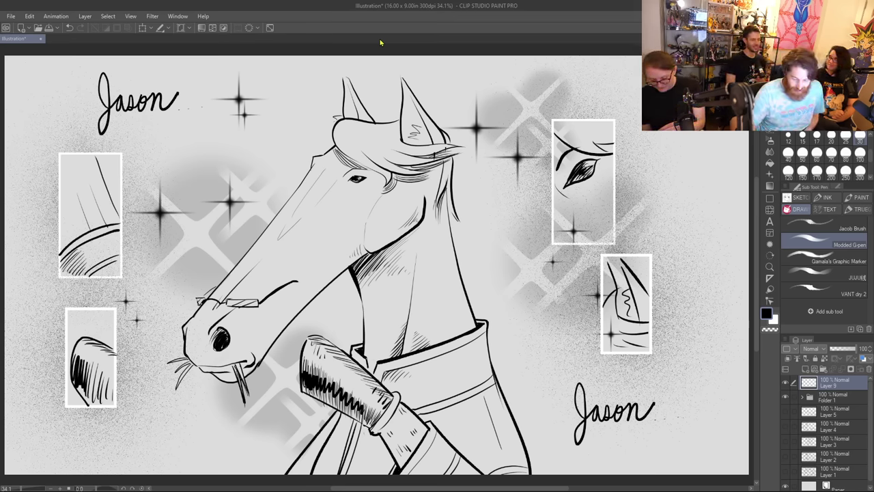
pyautogui.click(785, 397)
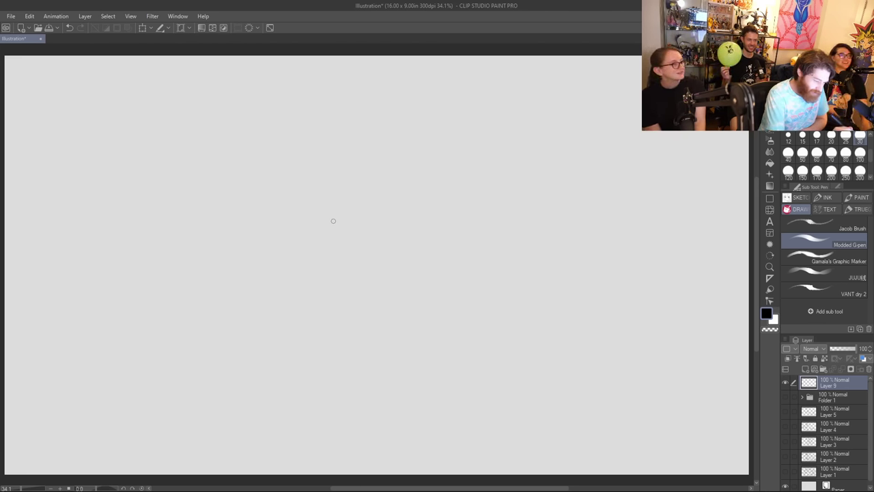
# Step: Sketch a slanted hammerhead with a narrow eye and jagged-toothed mouth, adding short throat and upper back lines
pyautogui.moveTo(327, 222)
pyautogui.mouseDown()
pyautogui.moveTo(403, 177)
pyautogui.moveTo(434, 188)
pyautogui.moveTo(428, 178)
pyautogui.moveTo(447, 187)
pyautogui.mouseUp()
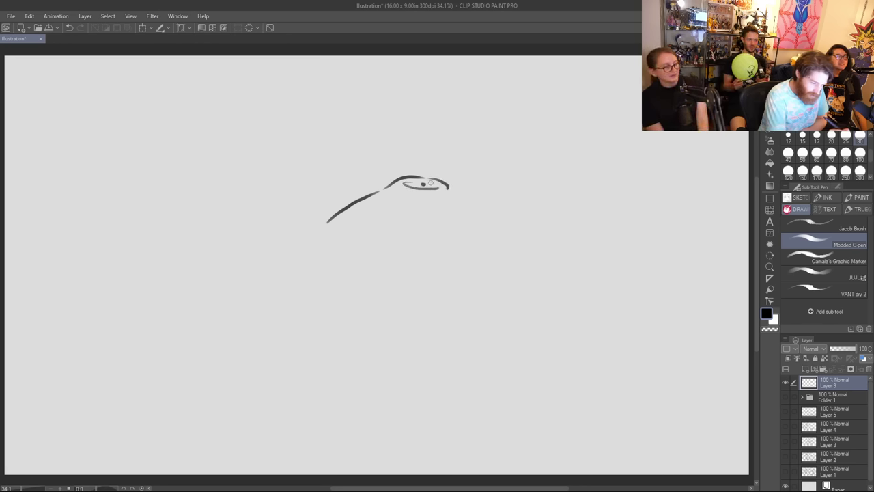
pyautogui.moveTo(327, 220)
pyautogui.mouseDown()
pyautogui.moveTo(299, 251)
pyautogui.moveTo(327, 259)
pyautogui.moveTo(352, 254)
pyautogui.moveTo(369, 232)
pyautogui.moveTo(392, 233)
pyautogui.moveTo(360, 243)
pyautogui.moveTo(364, 251)
pyautogui.moveTo(395, 235)
pyautogui.moveTo(365, 235)
pyautogui.moveTo(380, 234)
pyautogui.moveTo(361, 245)
pyautogui.moveTo(368, 248)
pyautogui.moveTo(403, 238)
pyautogui.mouseUp()
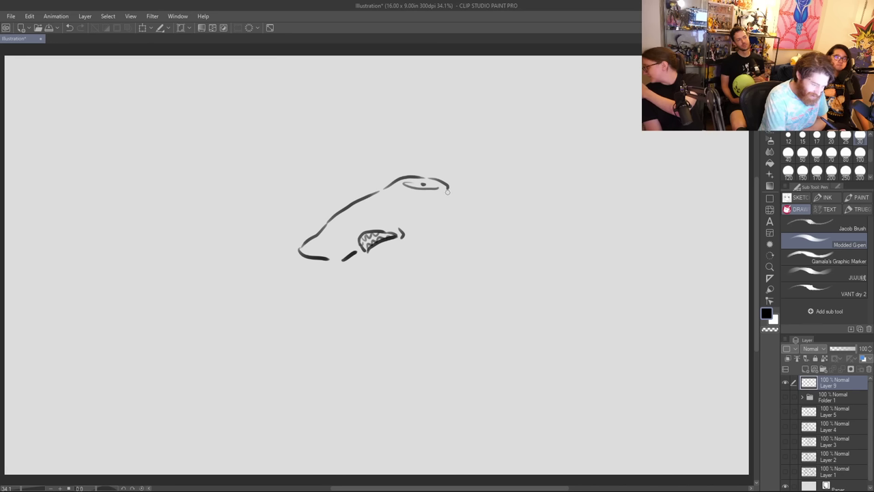
pyautogui.moveTo(448, 192); pyautogui.dragTo(415, 229)
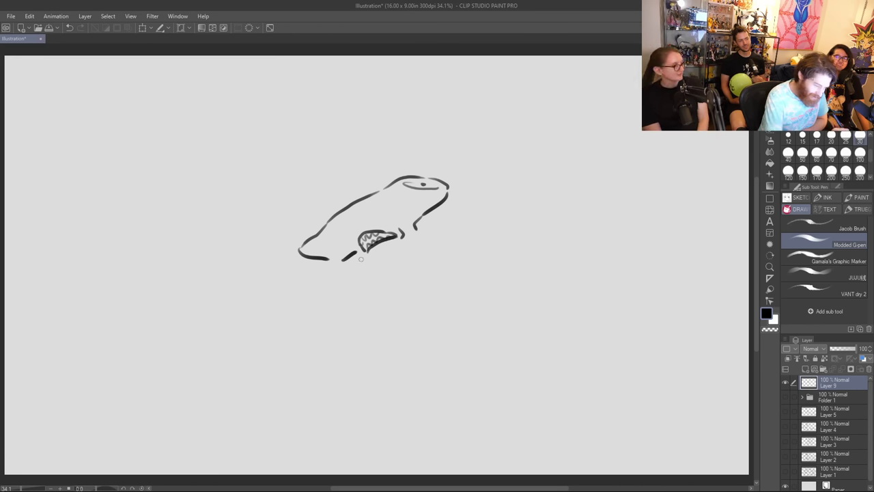
pyautogui.moveTo(361, 259); pyautogui.dragTo(378, 271)
pyautogui.moveTo(415, 222); pyautogui.dragTo(495, 263)
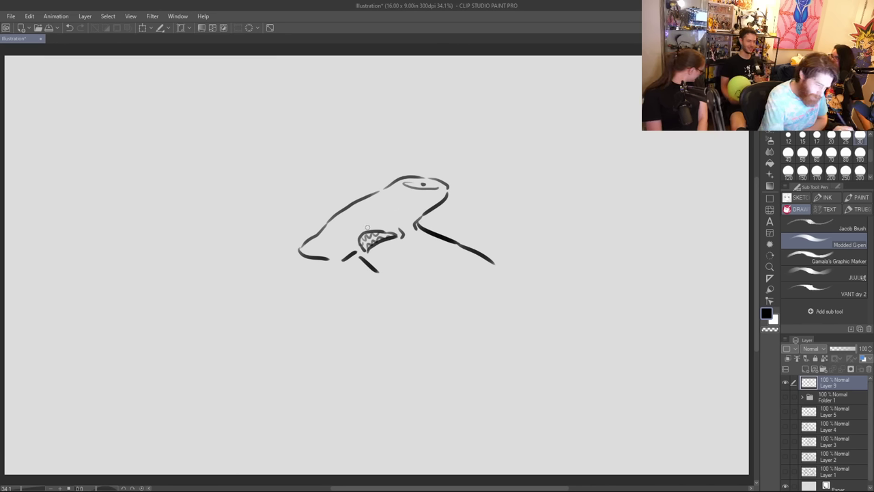
pyautogui.moveTo(330, 261); pyautogui.dragTo(345, 258)
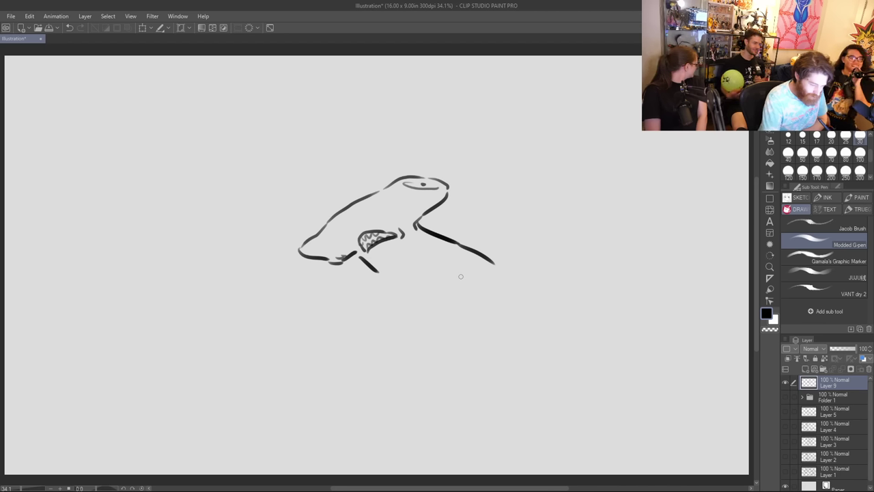
# Step: Sketch the chest and two bent front limbs with pointed tips, rework their lower edges, and add a horizontal line behind them
pyautogui.moveTo(462, 275)
pyautogui.mouseDown()
pyautogui.moveTo(470, 311)
pyautogui.moveTo(442, 354)
pyautogui.moveTo(505, 322)
pyautogui.moveTo(506, 311)
pyautogui.mouseUp()
pyautogui.moveTo(381, 273)
pyautogui.mouseDown()
pyautogui.moveTo(408, 315)
pyautogui.moveTo(374, 354)
pyautogui.moveTo(425, 330)
pyautogui.mouseUp()
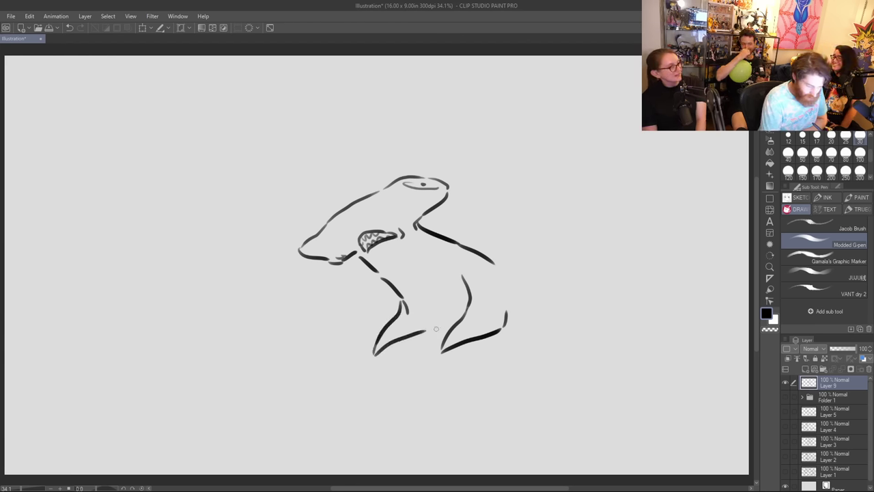
pyautogui.moveTo(426, 330)
pyautogui.mouseDown()
pyautogui.moveTo(383, 347)
pyautogui.moveTo(417, 337)
pyautogui.moveTo(452, 352)
pyautogui.moveTo(498, 338)
pyautogui.mouseUp()
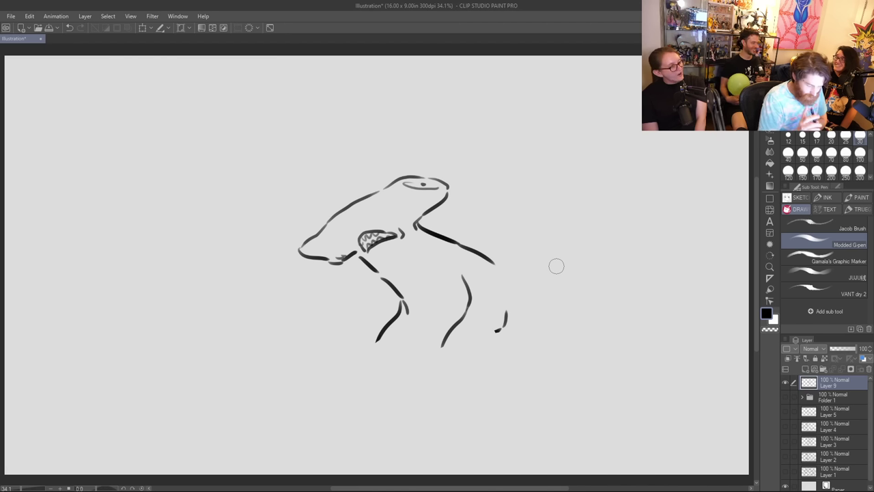
pyautogui.moveTo(386, 331)
pyautogui.mouseDown()
pyautogui.moveTo(377, 350)
pyautogui.moveTo(417, 334)
pyautogui.moveTo(462, 349)
pyautogui.moveTo(495, 337)
pyautogui.mouseUp()
pyautogui.moveTo(414, 337)
pyautogui.mouseDown()
pyautogui.moveTo(510, 312)
pyautogui.moveTo(562, 328)
pyautogui.mouseUp()
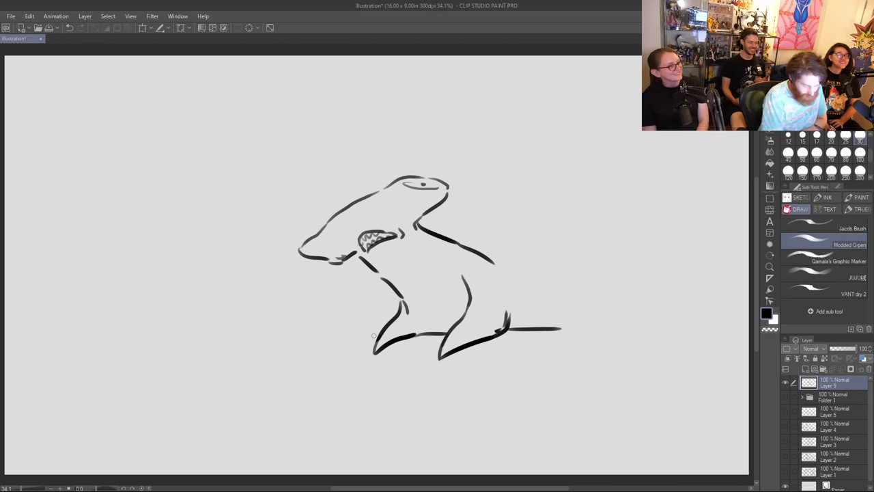
# Step: Outline a flat slab under the creature, redraw the nearer limb's lower edge, and extend the curved back down to the slab
pyautogui.moveTo(378, 334)
pyautogui.mouseDown()
pyautogui.moveTo(337, 337)
pyautogui.moveTo(289, 363)
pyautogui.moveTo(464, 362)
pyautogui.moveTo(490, 339)
pyautogui.moveTo(398, 353)
pyautogui.moveTo(446, 353)
pyautogui.moveTo(538, 375)
pyautogui.mouseUp()
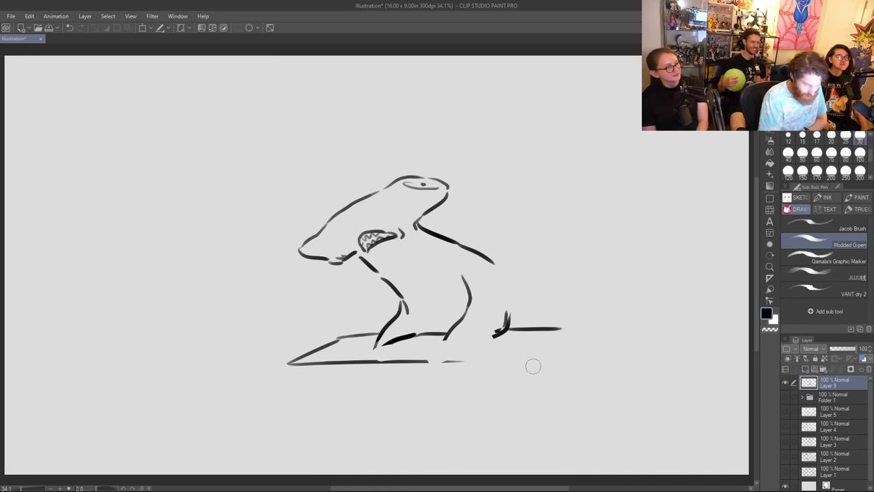
pyautogui.moveTo(444, 347)
pyautogui.mouseDown()
pyautogui.moveTo(502, 333)
pyautogui.moveTo(508, 314)
pyautogui.mouseUp()
pyautogui.moveTo(420, 362); pyautogui.dragTo(539, 357)
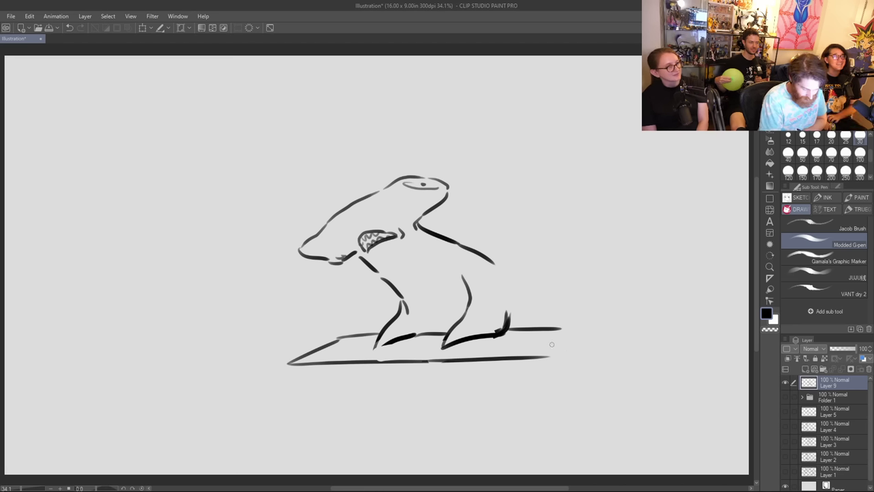
pyautogui.moveTo(561, 327); pyautogui.dragTo(531, 357)
pyautogui.moveTo(494, 265); pyautogui.dragTo(533, 321)
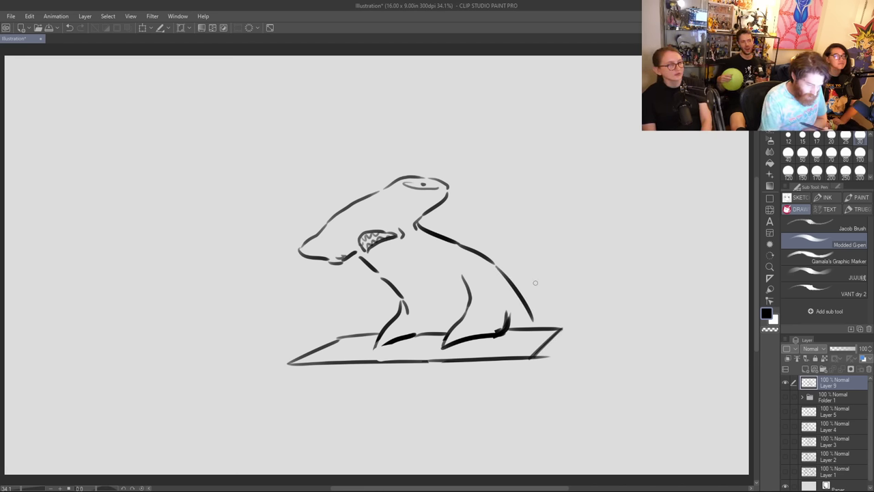
# Step: Add four short curved gill slits along the hammerhead's neck and a pointed tail fin behind its lower back
pyautogui.moveTo(429, 247)
pyautogui.mouseDown()
pyautogui.moveTo(424, 260)
pyautogui.moveTo(453, 266)
pyautogui.mouseUp()
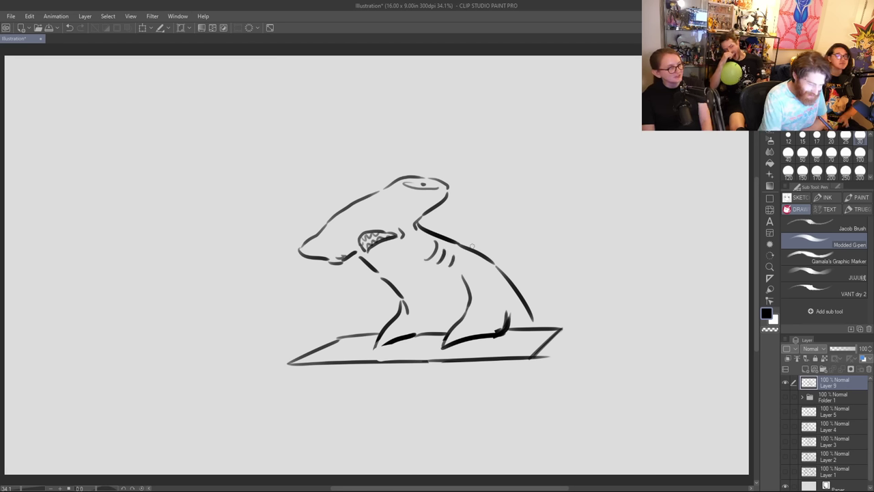
pyautogui.moveTo(507, 279)
pyautogui.mouseDown()
pyautogui.moveTo(570, 294)
pyautogui.moveTo(533, 314)
pyautogui.mouseUp()
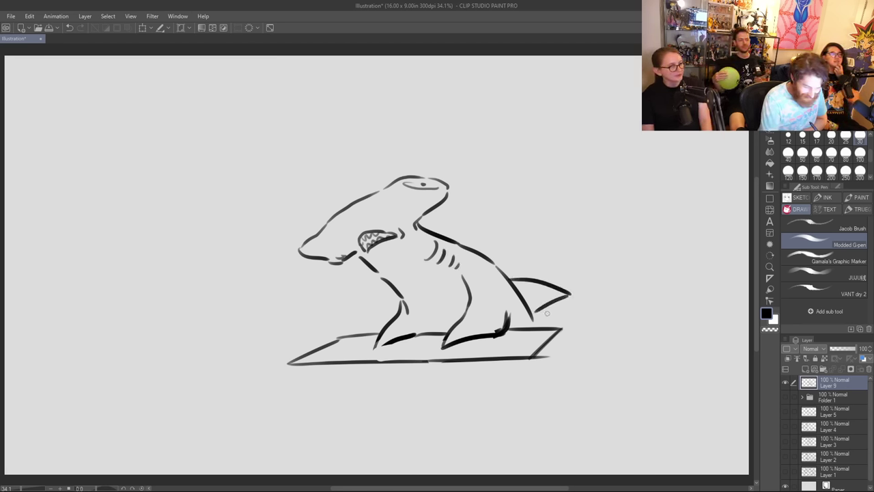
# Step: Erase the slab's slanted sides and front edge, keeping only the horizontal line behind the creature
pyautogui.press('e')
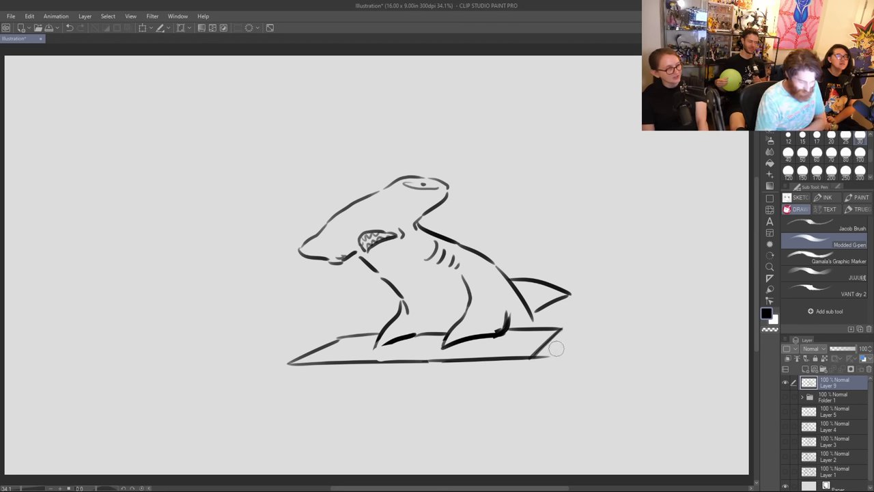
pyautogui.moveTo(556, 349); pyautogui.dragTo(539, 361)
pyautogui.moveTo(296, 362)
pyautogui.mouseDown()
pyautogui.moveTo(309, 353)
pyautogui.moveTo(277, 355)
pyautogui.mouseUp()
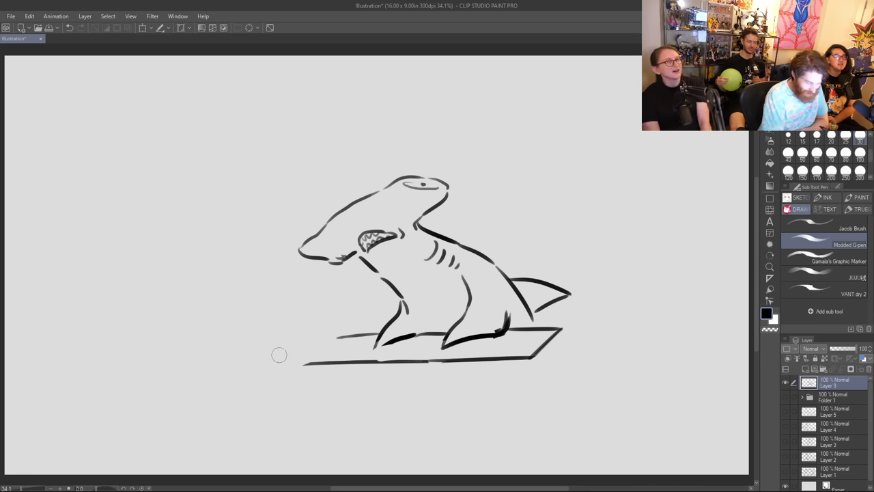
pyautogui.moveTo(554, 348)
pyautogui.mouseDown()
pyautogui.moveTo(578, 332)
pyautogui.moveTo(511, 348)
pyautogui.moveTo(588, 351)
pyautogui.mouseUp()
pyautogui.moveTo(508, 359)
pyautogui.mouseDown()
pyautogui.moveTo(523, 358)
pyautogui.moveTo(305, 368)
pyautogui.mouseUp()
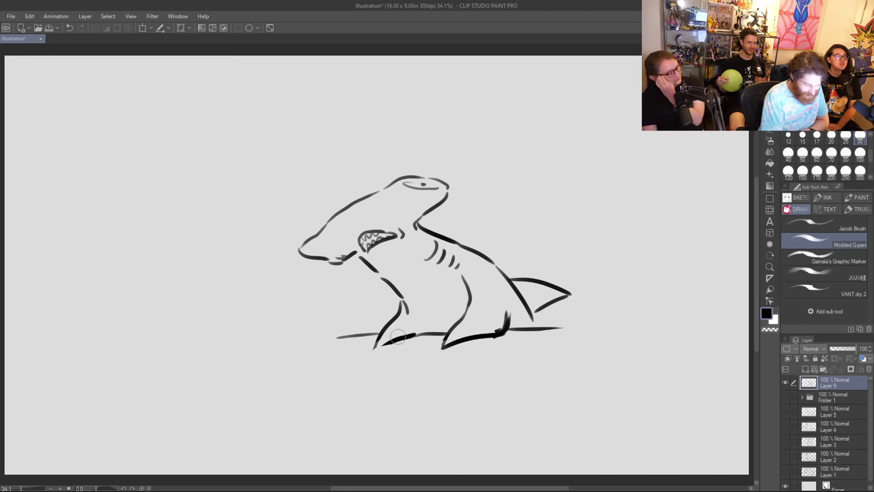
# Step: Replace the far limb with a raised pointed fin, and extend the horizontal ground line outward on both sides
pyautogui.moveTo(399, 336)
pyautogui.mouseDown()
pyautogui.moveTo(370, 342)
pyautogui.moveTo(379, 349)
pyautogui.mouseUp()
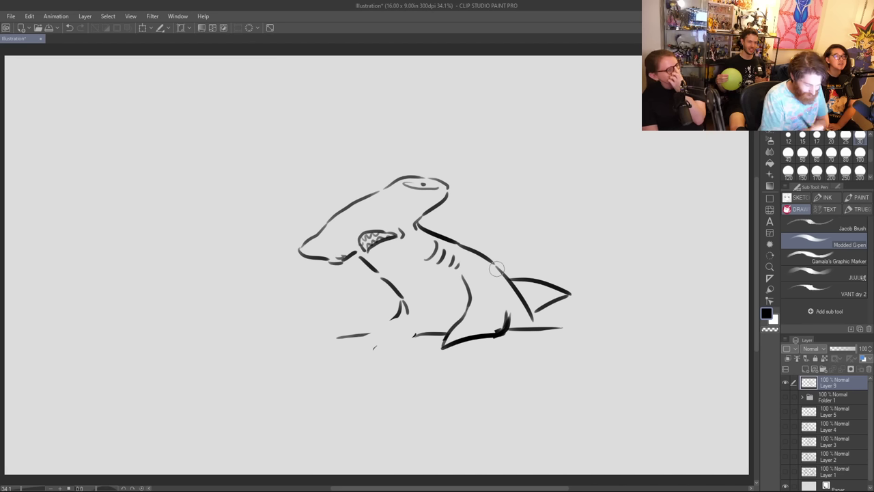
pyautogui.moveTo(396, 305)
pyautogui.mouseDown()
pyautogui.moveTo(354, 289)
pyautogui.moveTo(388, 336)
pyautogui.moveTo(394, 318)
pyautogui.moveTo(414, 333)
pyautogui.moveTo(380, 338)
pyautogui.moveTo(447, 333)
pyautogui.mouseUp()
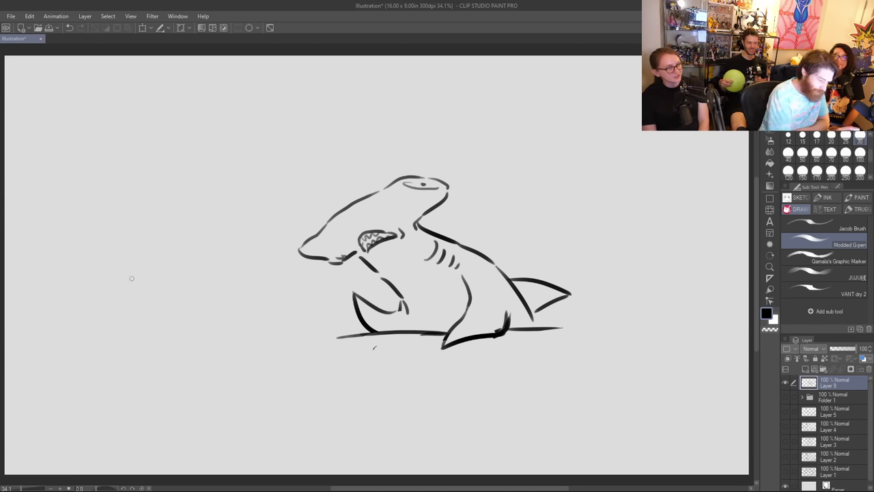
pyautogui.moveTo(310, 338); pyautogui.dragTo(426, 335)
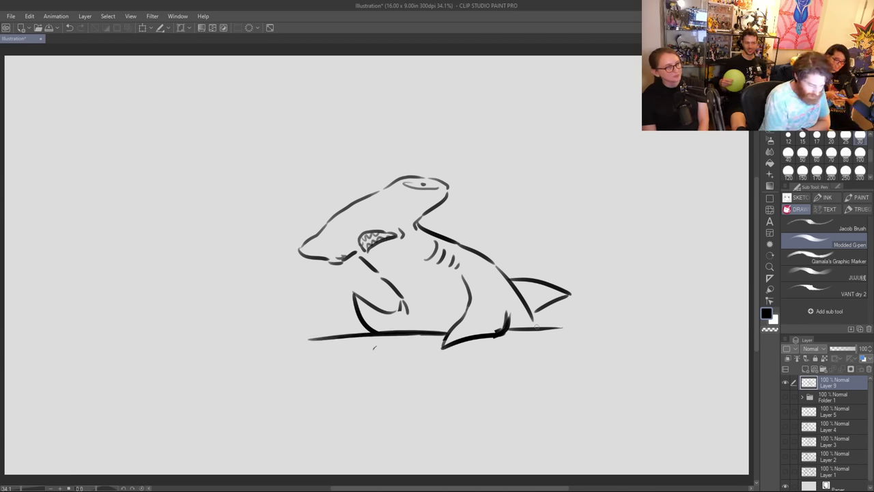
pyautogui.moveTo(508, 331); pyautogui.dragTo(633, 330)
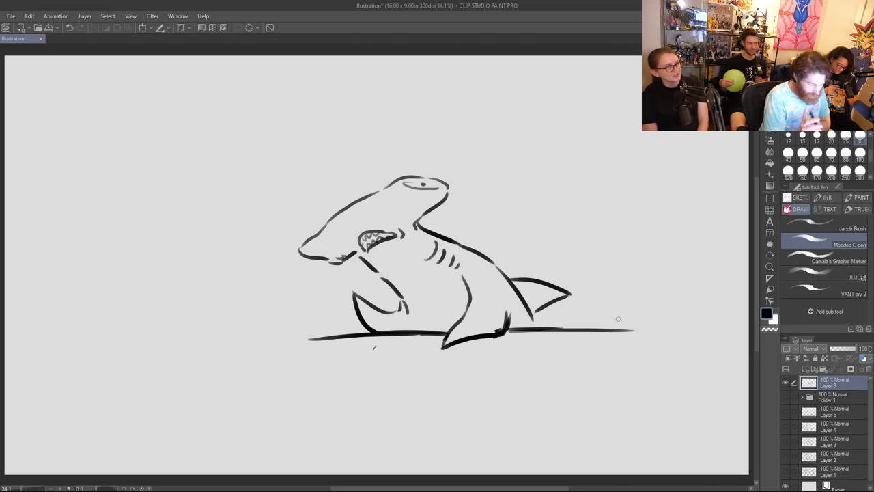
pyautogui.moveTo(359, 351); pyautogui.dragTo(300, 340)
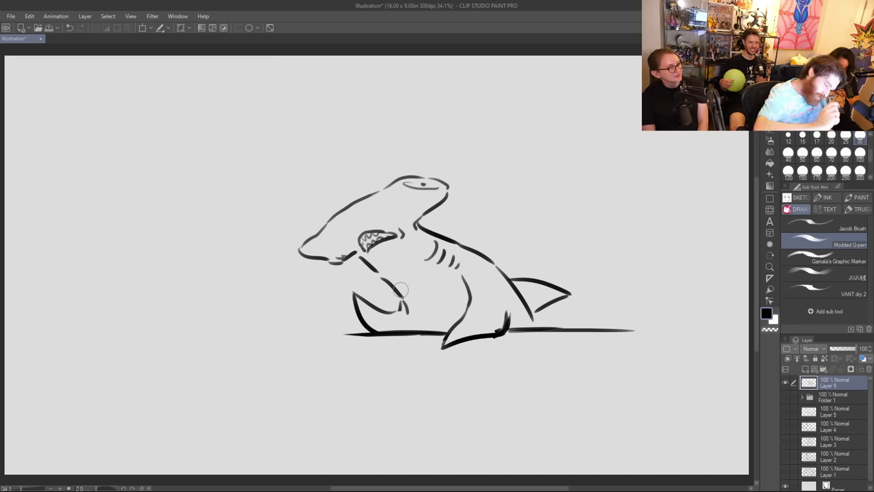
pyautogui.moveTo(296, 332); pyautogui.dragTo(375, 333)
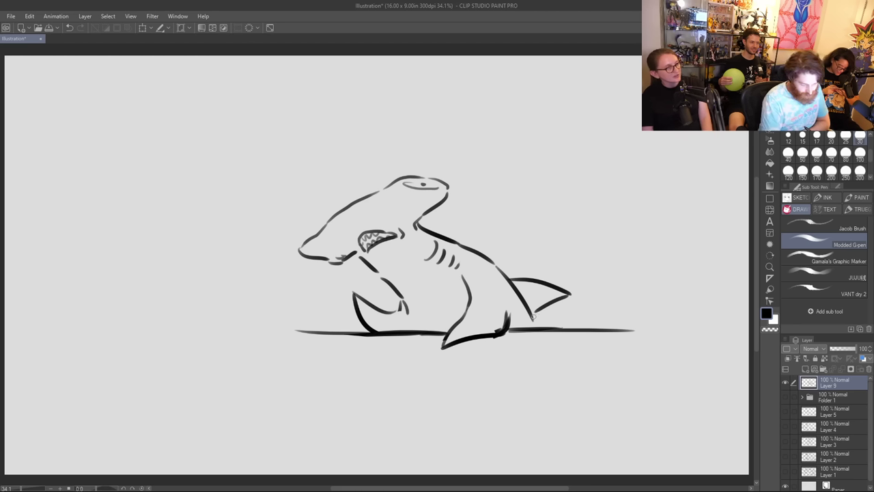
# Step: Join the tail fin's lower edge to the body, refine the eye corner, and add small marks on the snout
pyautogui.moveTo(533, 316); pyautogui.dragTo(578, 298)
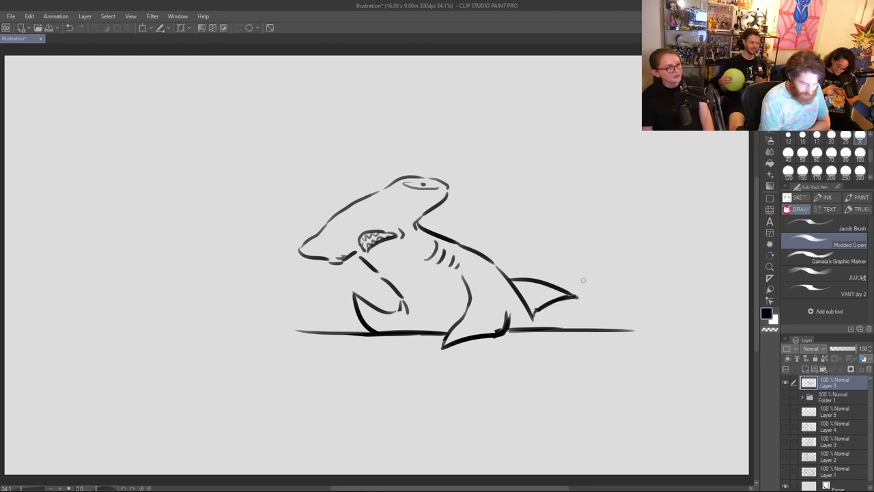
pyautogui.moveTo(432, 183); pyautogui.dragTo(443, 184)
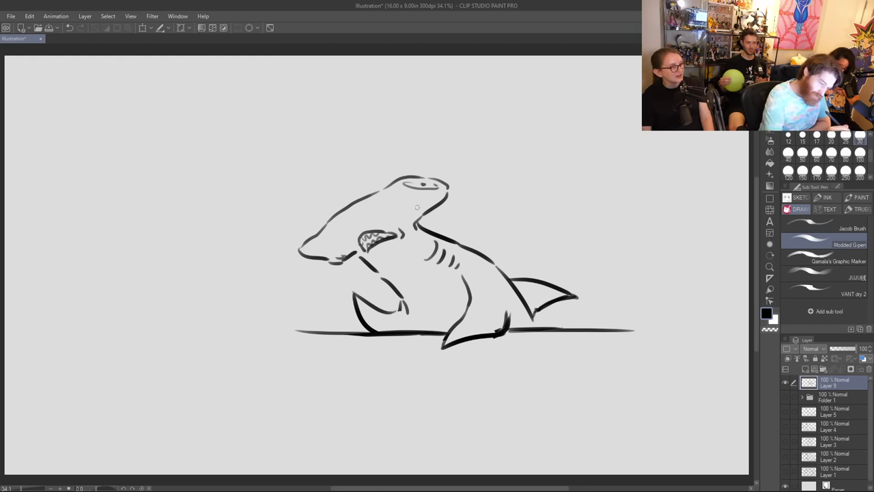
pyautogui.click(354, 219)
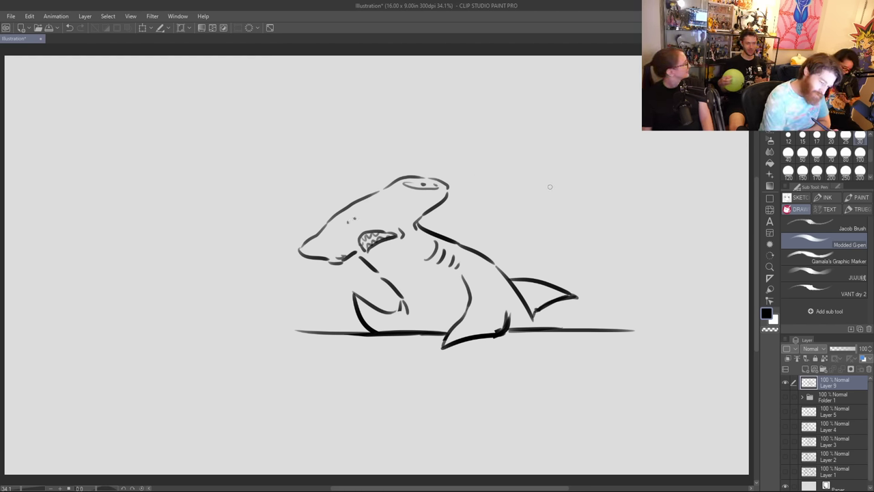
pyautogui.moveTo(356, 229); pyautogui.dragTo(356, 237)
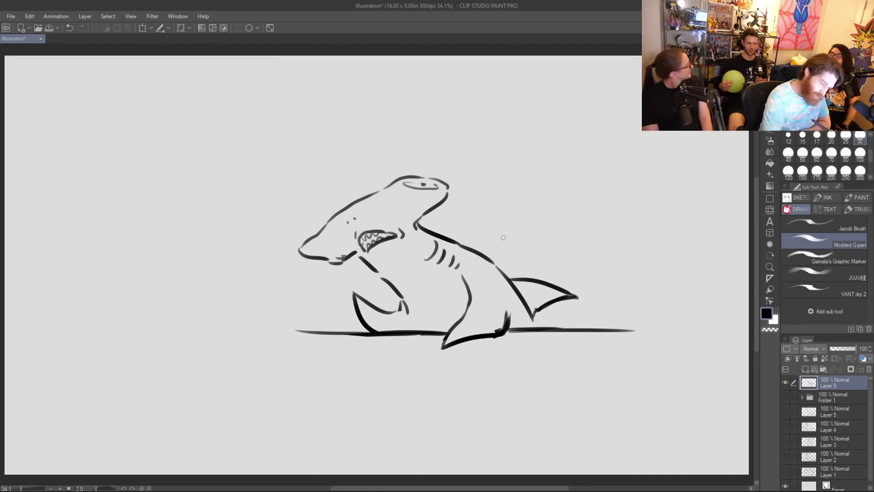
# Step: Close the gaps in the chest line down to the far fin, and redraw the near flipper with a longer curved tip
pyautogui.moveTo(354, 253); pyautogui.dragTo(390, 285)
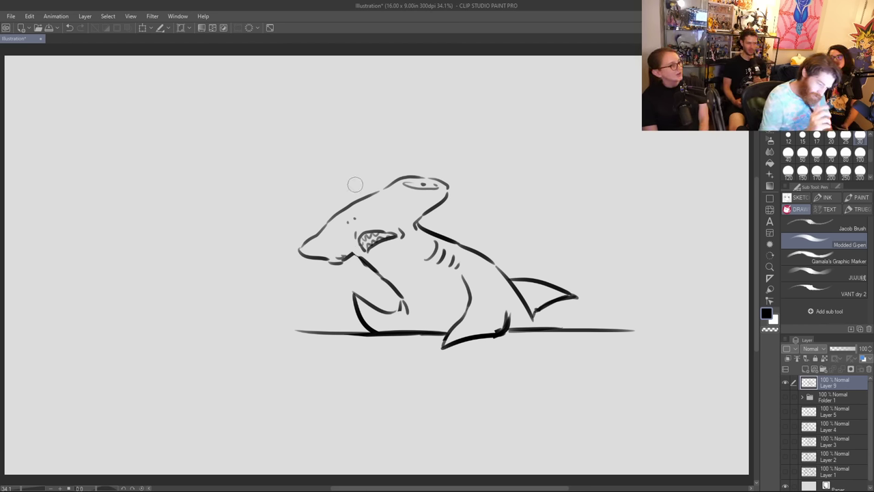
pyautogui.moveTo(402, 307)
pyautogui.mouseDown()
pyautogui.moveTo(392, 314)
pyautogui.moveTo(401, 290)
pyautogui.mouseUp()
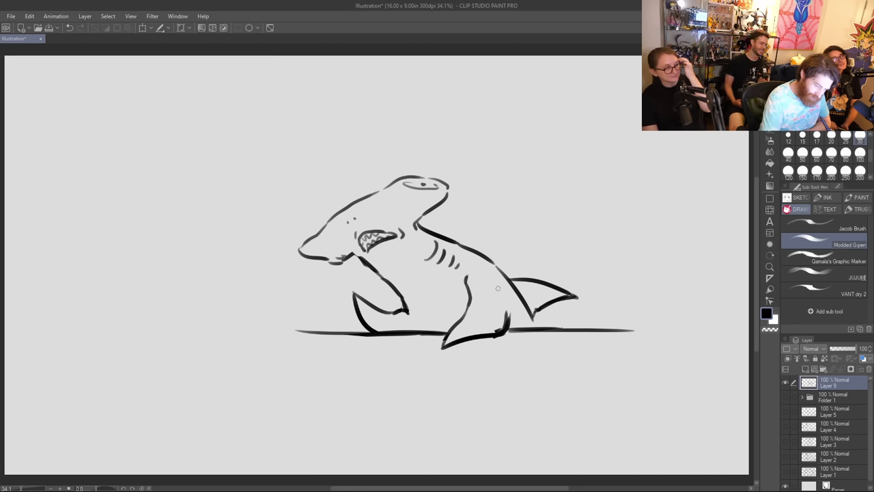
pyautogui.moveTo(503, 295); pyautogui.dragTo(513, 324)
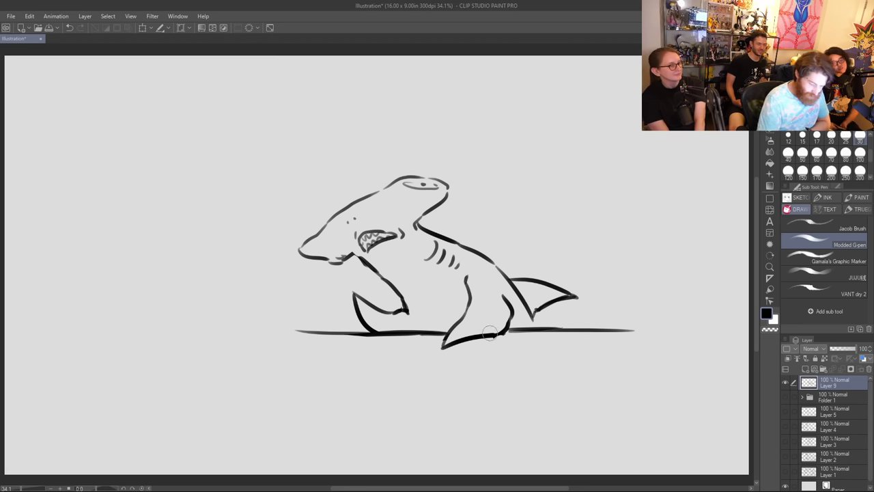
pyautogui.moveTo(486, 335)
pyautogui.mouseDown()
pyautogui.moveTo(438, 348)
pyautogui.moveTo(483, 341)
pyautogui.mouseUp()
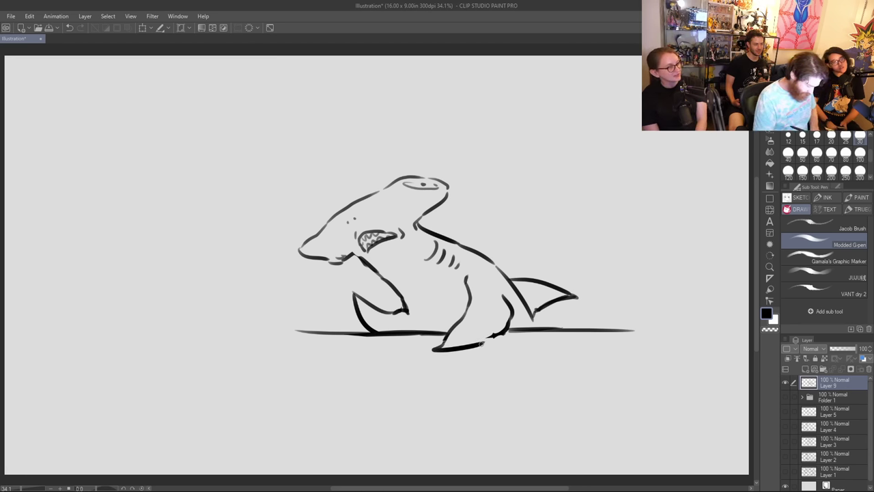
pyautogui.hotkey('ctrl', 'z')
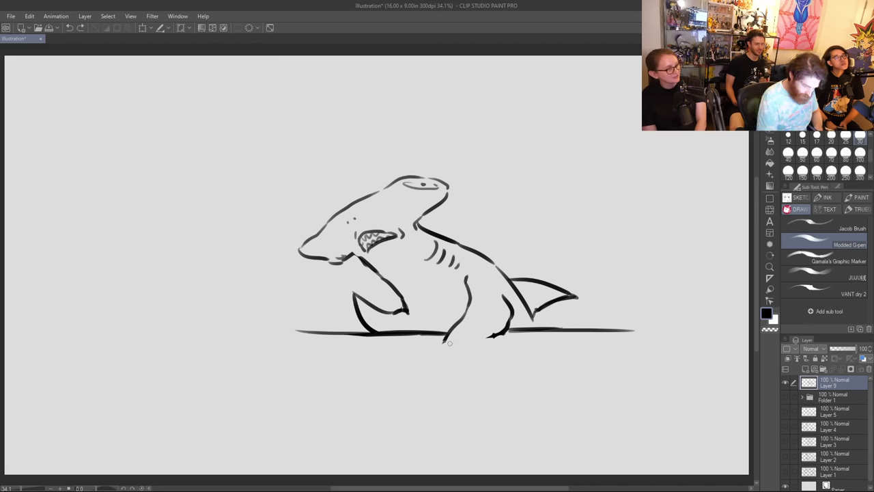
pyautogui.moveTo(447, 336)
pyautogui.mouseDown()
pyautogui.moveTo(432, 353)
pyautogui.moveTo(495, 340)
pyautogui.moveTo(489, 344)
pyautogui.moveTo(509, 329)
pyautogui.mouseUp()
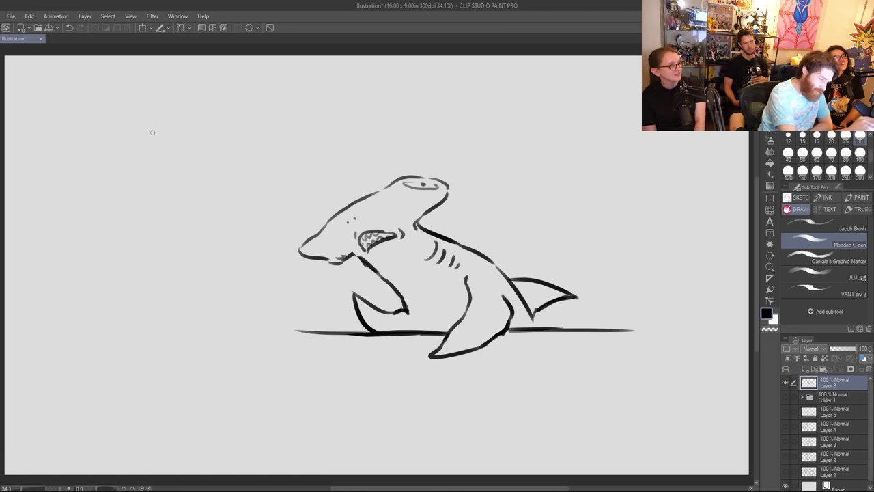
# Step: Sketch a large head-and-shoulders outline beside the shark with a question mark on its face, and erase the question mark
pyautogui.moveTo(152, 131); pyautogui.dragTo(211, 243)
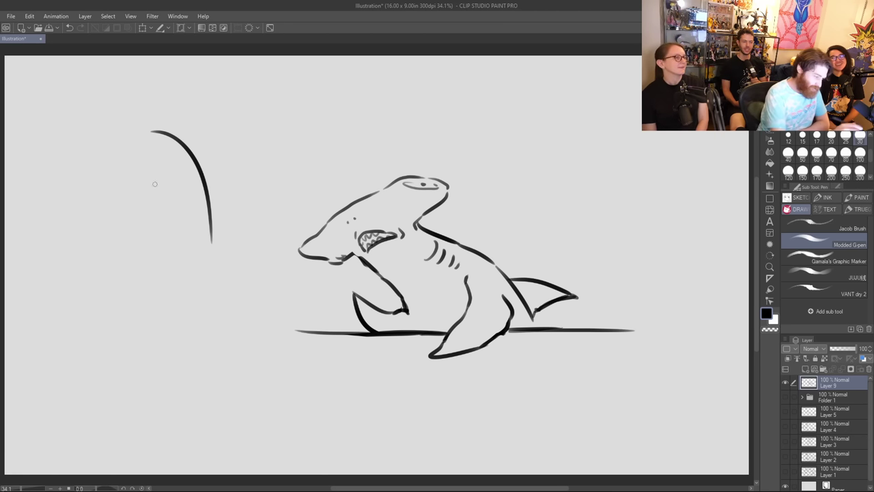
pyautogui.moveTo(93, 144); pyautogui.dragTo(116, 297)
pyautogui.moveTo(125, 172); pyautogui.dragTo(140, 220)
pyautogui.click(151, 239)
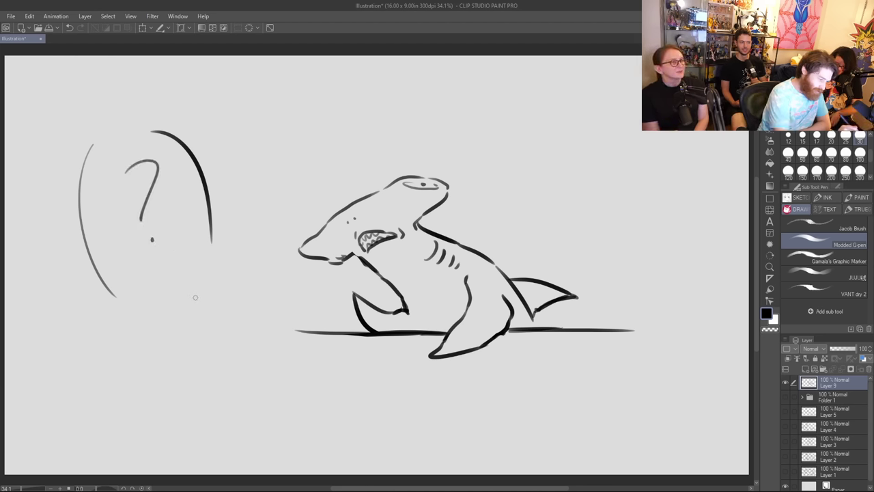
pyautogui.moveTo(214, 234)
pyautogui.mouseDown()
pyautogui.moveTo(198, 294)
pyautogui.moveTo(311, 392)
pyautogui.mouseUp()
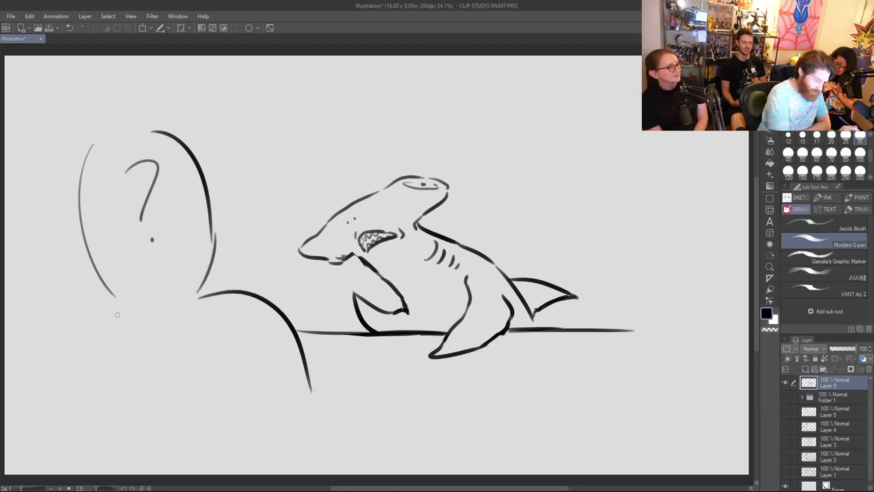
pyautogui.moveTo(119, 311); pyautogui.dragTo(58, 396)
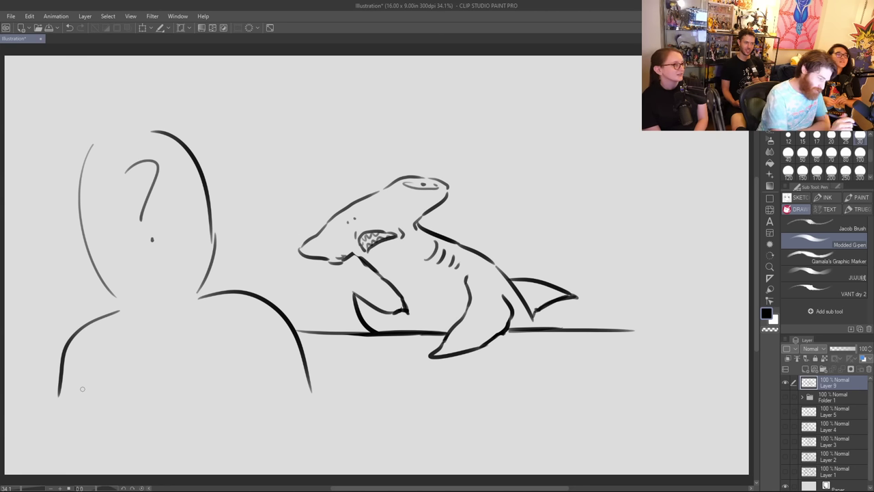
pyautogui.moveTo(144, 197)
pyautogui.mouseDown()
pyautogui.moveTo(146, 205)
pyautogui.moveTo(125, 176)
pyautogui.moveTo(153, 183)
pyautogui.mouseUp()
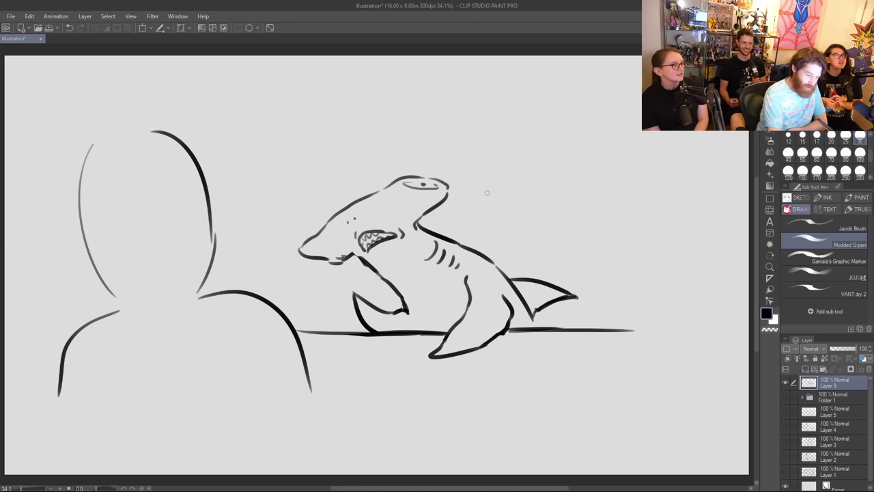
pyautogui.moveTo(487, 192); pyautogui.dragTo(476, 222)
pyautogui.moveTo(472, 213)
pyautogui.mouseDown()
pyautogui.moveTo(483, 218)
pyautogui.moveTo(473, 221)
pyautogui.mouseUp()
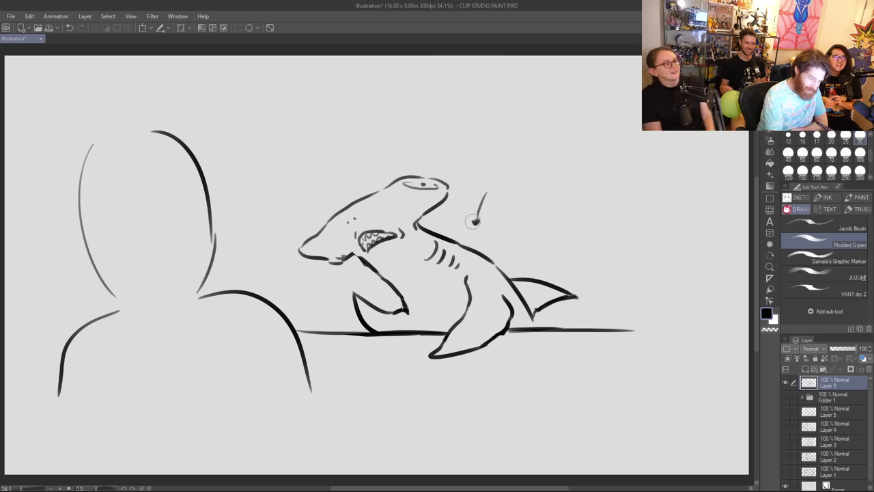
pyautogui.hotkey('ctrl', 'z')
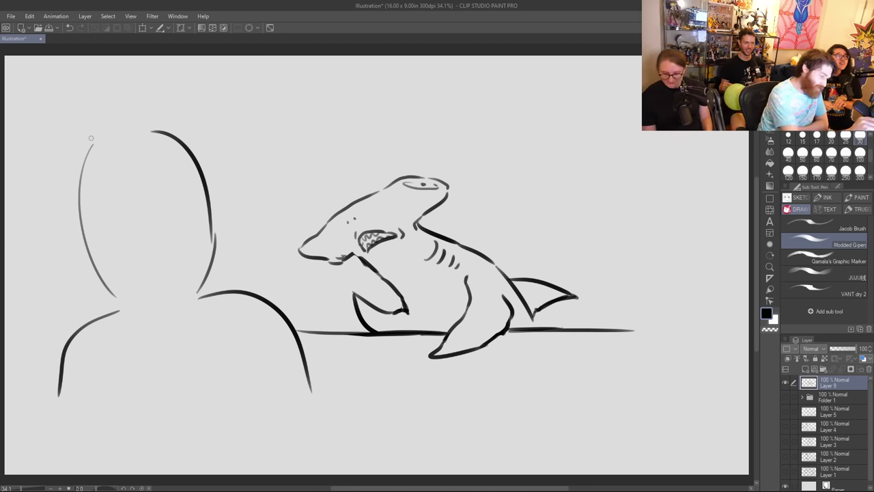
# Step: Turn the bust into a flared jellyfish bell, erasing the head and shoulder lines and drawing the curved inner rim
pyautogui.moveTo(92, 134)
pyautogui.mouseDown()
pyautogui.moveTo(69, 185)
pyautogui.moveTo(56, 309)
pyautogui.moveTo(114, 303)
pyautogui.moveTo(120, 120)
pyautogui.moveTo(247, 203)
pyautogui.moveTo(267, 231)
pyautogui.mouseUp()
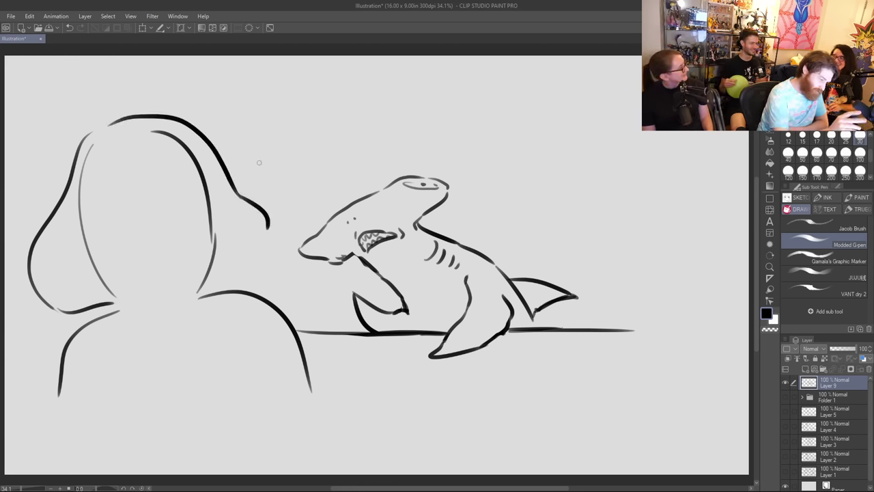
pyautogui.moveTo(92, 146)
pyautogui.mouseDown()
pyautogui.moveTo(88, 238)
pyautogui.moveTo(109, 292)
pyautogui.mouseUp()
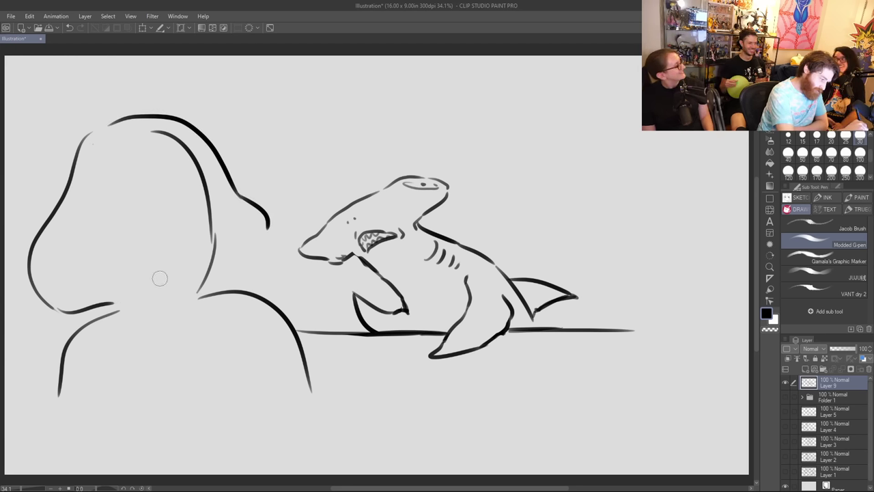
pyautogui.moveTo(198, 292)
pyautogui.mouseDown()
pyautogui.moveTo(213, 232)
pyautogui.moveTo(156, 133)
pyautogui.moveTo(212, 203)
pyautogui.moveTo(225, 295)
pyautogui.moveTo(275, 308)
pyautogui.moveTo(311, 391)
pyautogui.mouseUp()
pyautogui.moveTo(166, 309)
pyautogui.mouseDown()
pyautogui.moveTo(85, 332)
pyautogui.moveTo(63, 393)
pyautogui.moveTo(75, 340)
pyautogui.moveTo(61, 357)
pyautogui.mouseUp()
pyautogui.press('p')
pyautogui.moveTo(54, 290)
pyautogui.mouseDown()
pyautogui.moveTo(74, 257)
pyautogui.moveTo(201, 227)
pyautogui.moveTo(255, 236)
pyautogui.moveTo(266, 254)
pyautogui.mouseUp()
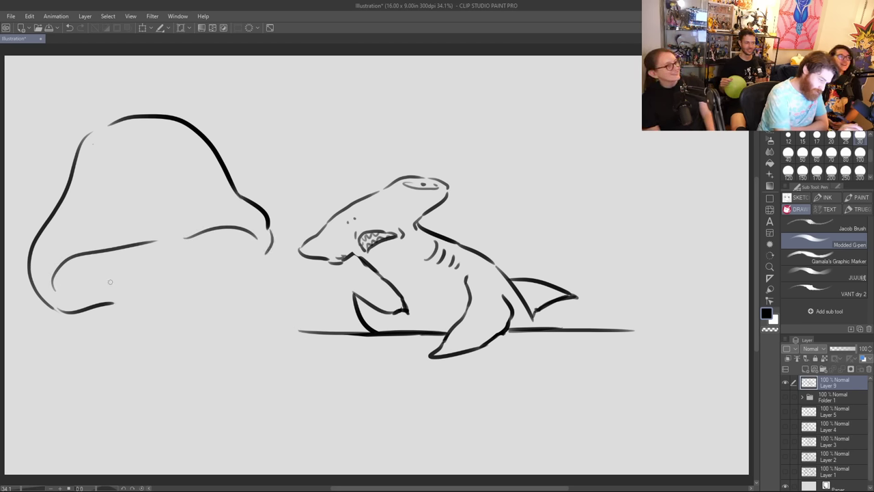
# Step: Draw six long wavy tentacles hanging from the underside of the jellyfish bell
pyautogui.moveTo(87, 256); pyautogui.dragTo(149, 441)
pyautogui.moveTo(117, 249); pyautogui.dragTo(203, 452)
pyautogui.moveTo(80, 311); pyautogui.dragTo(106, 448)
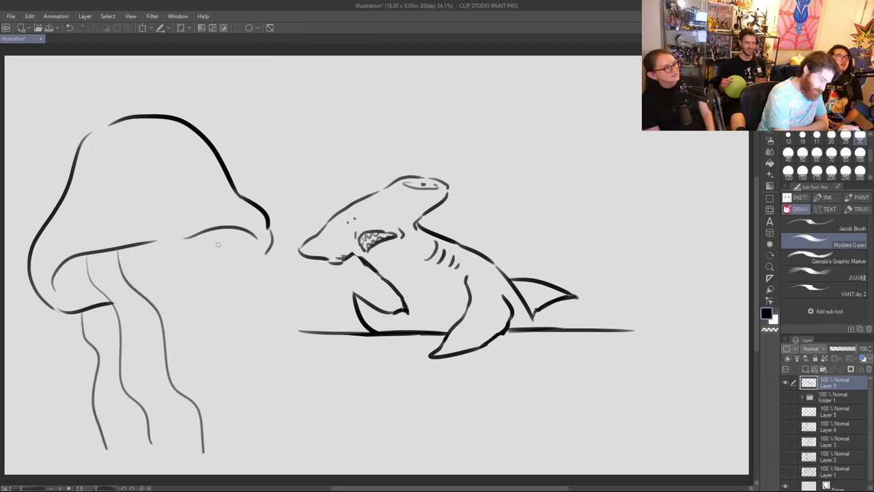
pyautogui.moveTo(230, 235); pyautogui.dragTo(230, 253)
pyautogui.moveTo(239, 273)
pyautogui.mouseDown()
pyautogui.moveTo(281, 378)
pyautogui.moveTo(291, 424)
pyautogui.mouseUp()
pyautogui.moveTo(174, 251); pyautogui.dragTo(253, 443)
pyautogui.moveTo(259, 261); pyautogui.dragTo(329, 410)
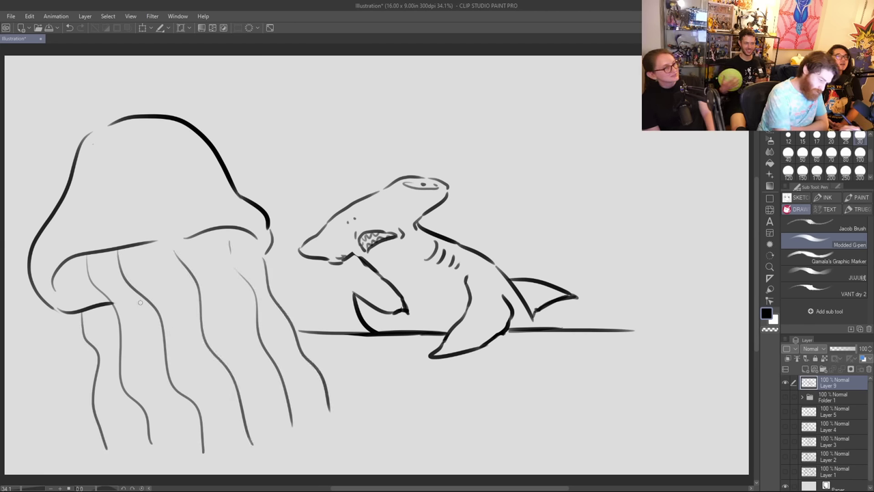
# Step: Draw the bell's lower front rim across the tentacles and add two shorter wavy tentacles beneath it
pyautogui.moveTo(140, 302); pyautogui.dragTo(265, 264)
pyautogui.moveTo(228, 294); pyautogui.dragTo(273, 424)
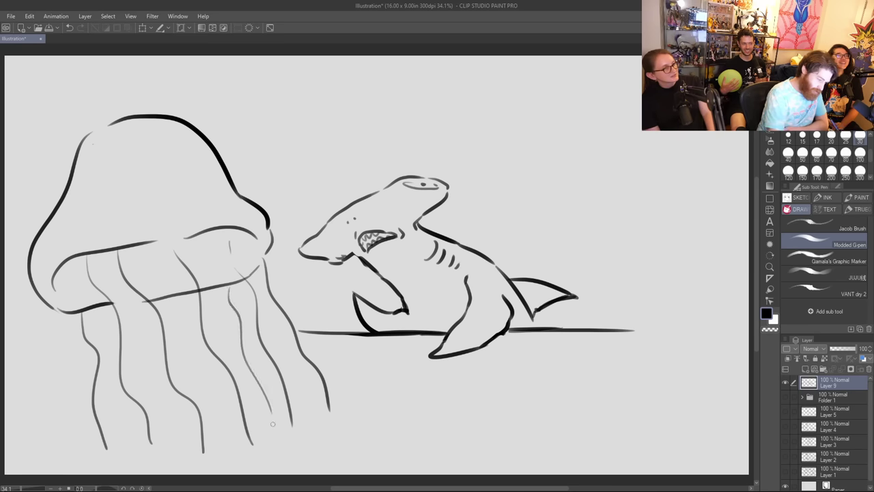
pyautogui.moveTo(173, 292); pyautogui.dragTo(215, 407)
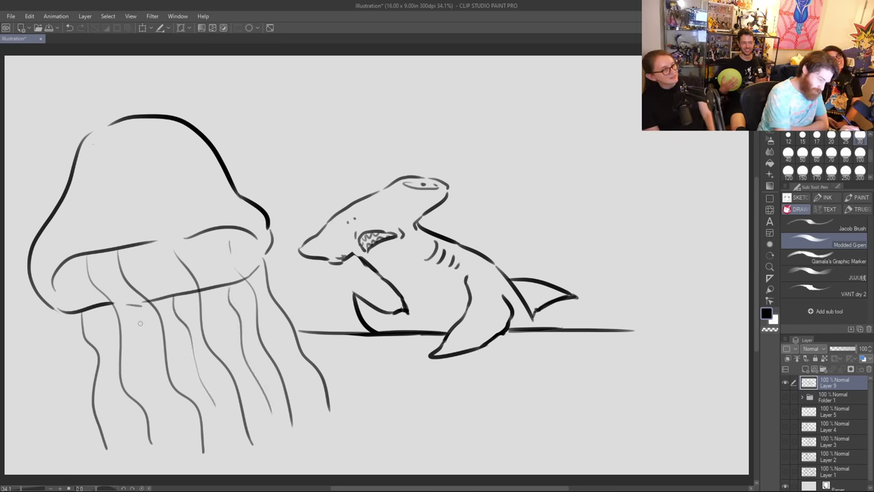
# Step: Add wavy tentacles at the jellyfish's outer edge and middle, plus short inner strands starting under the bell
pyautogui.moveTo(132, 306); pyautogui.dragTo(169, 416)
pyautogui.moveTo(59, 316); pyautogui.dragTo(68, 459)
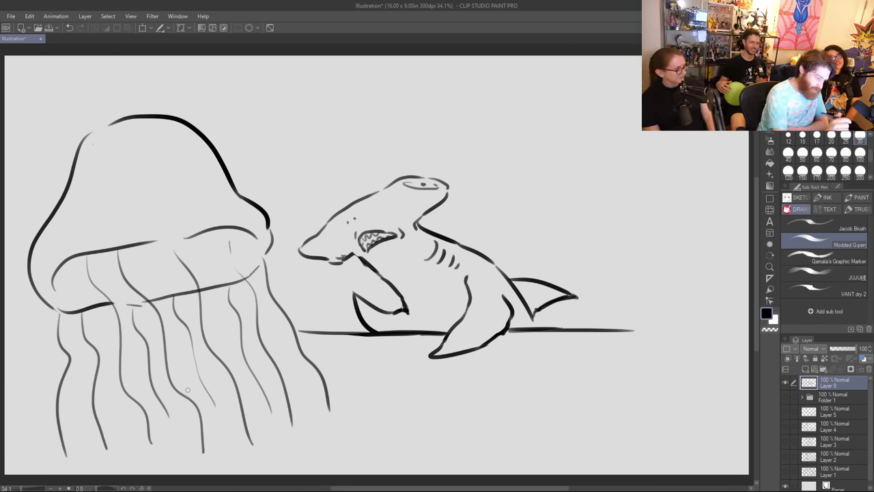
pyautogui.moveTo(229, 229); pyautogui.dragTo(229, 255)
pyautogui.moveTo(170, 238); pyautogui.dragTo(172, 254)
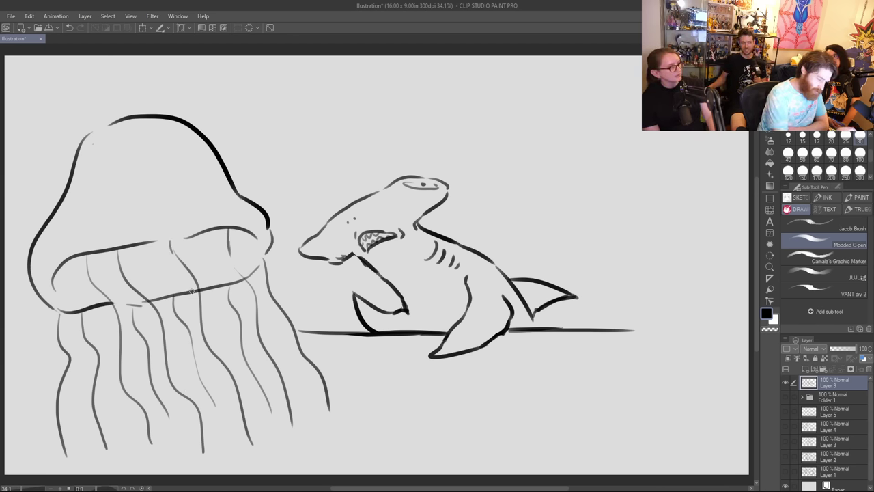
pyautogui.moveTo(106, 267); pyautogui.dragTo(168, 415)
pyautogui.moveTo(199, 253); pyautogui.dragTo(233, 334)
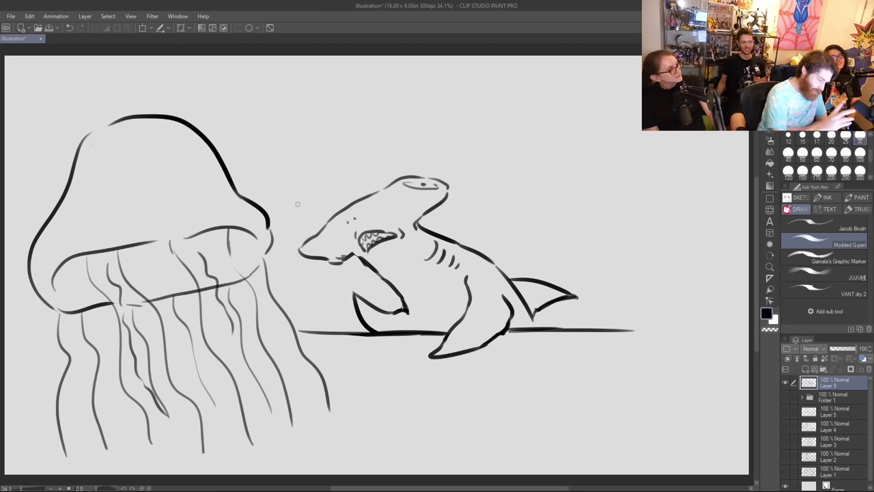
# Step: Erase the bell's front rim and overlapping lines across the tentacles, extend the ruffled inner strands, and add small ripple marks between them
pyautogui.moveTo(152, 290)
pyautogui.mouseDown()
pyautogui.moveTo(179, 301)
pyautogui.moveTo(203, 284)
pyautogui.moveTo(205, 292)
pyautogui.moveTo(176, 306)
pyautogui.moveTo(137, 306)
pyautogui.moveTo(152, 369)
pyautogui.moveTo(190, 361)
pyautogui.moveTo(210, 382)
pyautogui.mouseUp()
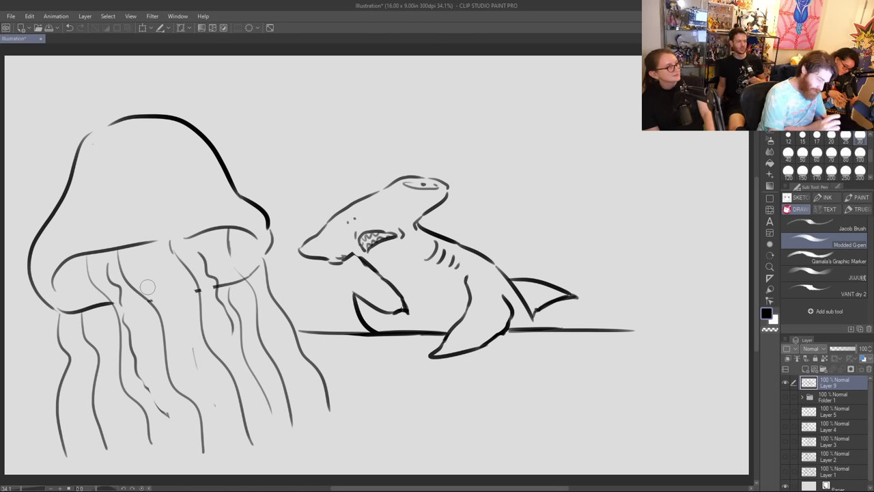
pyautogui.moveTo(140, 377); pyautogui.dragTo(190, 443)
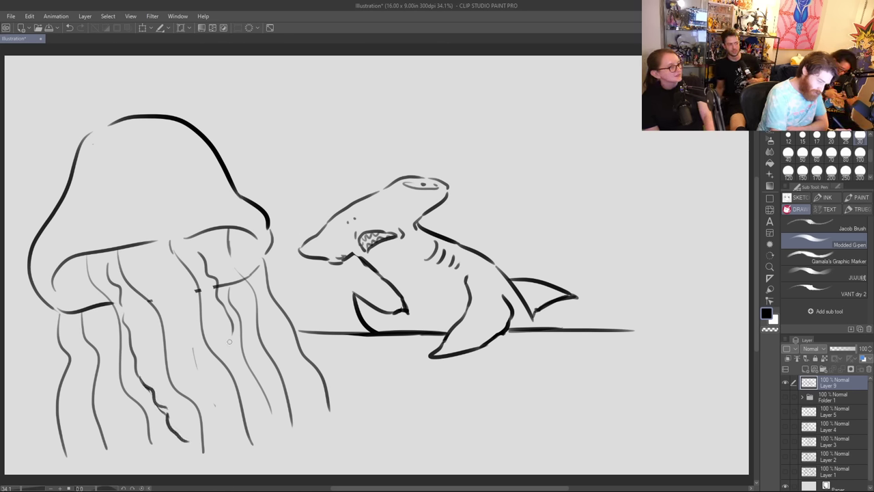
pyautogui.moveTo(230, 341); pyautogui.dragTo(256, 415)
pyautogui.moveTo(219, 437); pyautogui.dragTo(239, 427)
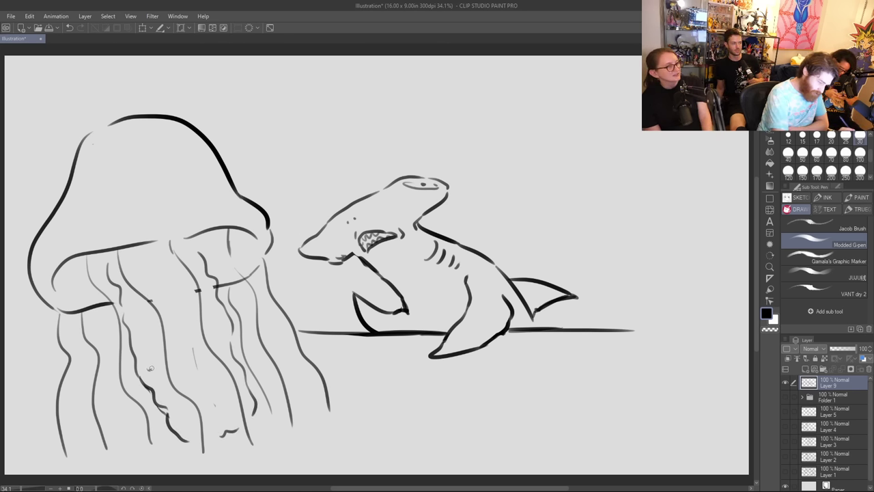
pyautogui.moveTo(150, 369); pyautogui.dragTo(164, 359)
pyautogui.moveTo(169, 298); pyautogui.dragTo(182, 293)
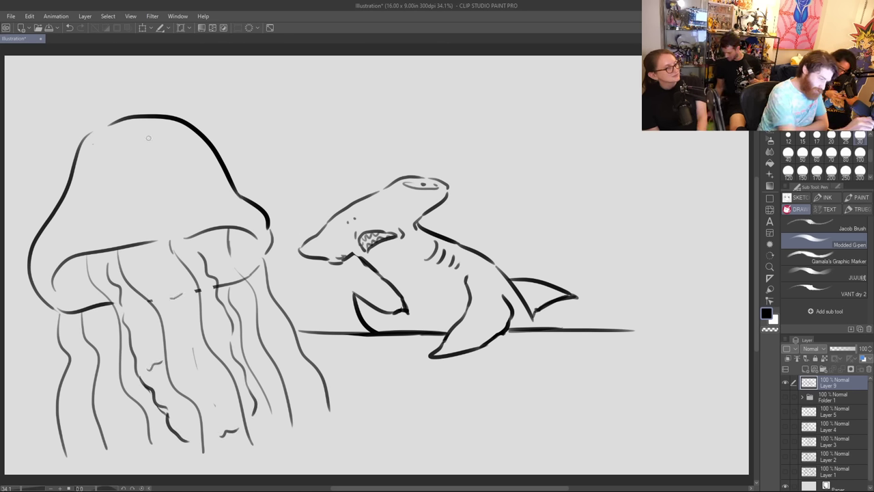
# Step: Draw slanted eyebrows and half-closed eyes with small pupils on the upper part of the jellyfish bell
pyautogui.moveTo(94, 181); pyautogui.dragTo(129, 160)
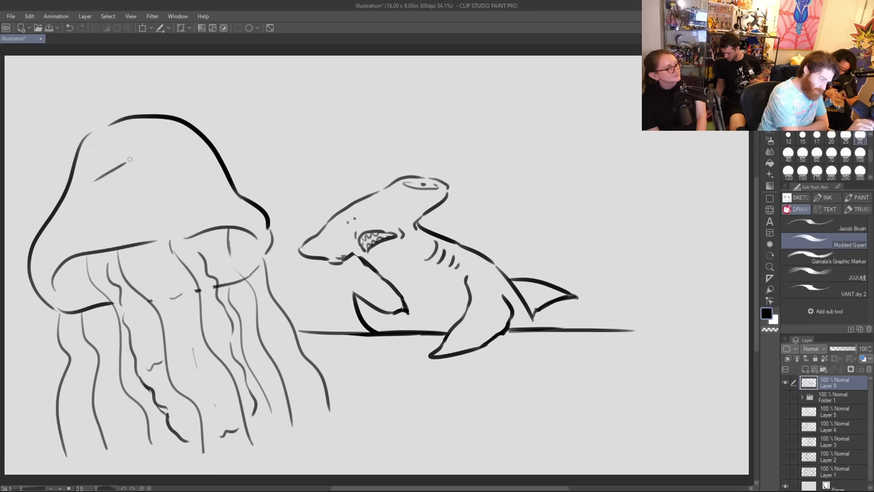
pyautogui.hotkey('ctrl', 'z')
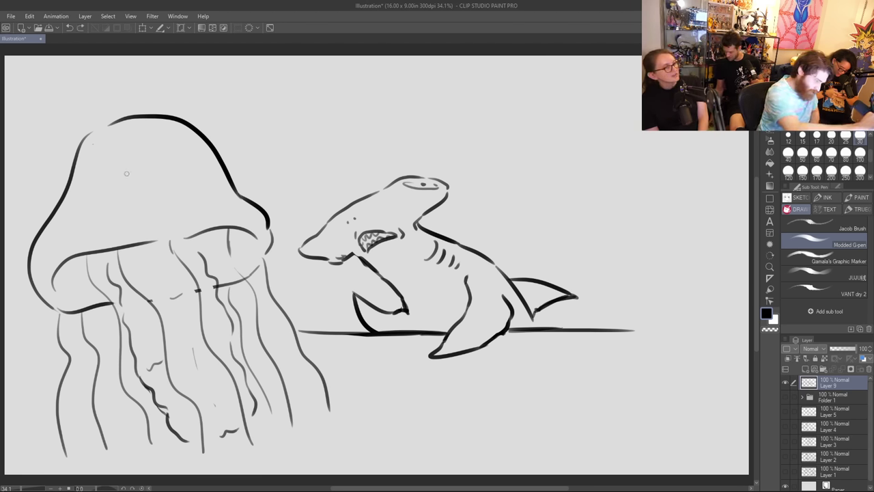
pyautogui.moveTo(94, 180)
pyautogui.mouseDown()
pyautogui.moveTo(197, 164)
pyautogui.moveTo(200, 172)
pyautogui.moveTo(181, 189)
pyautogui.mouseUp()
pyautogui.click(147, 165)
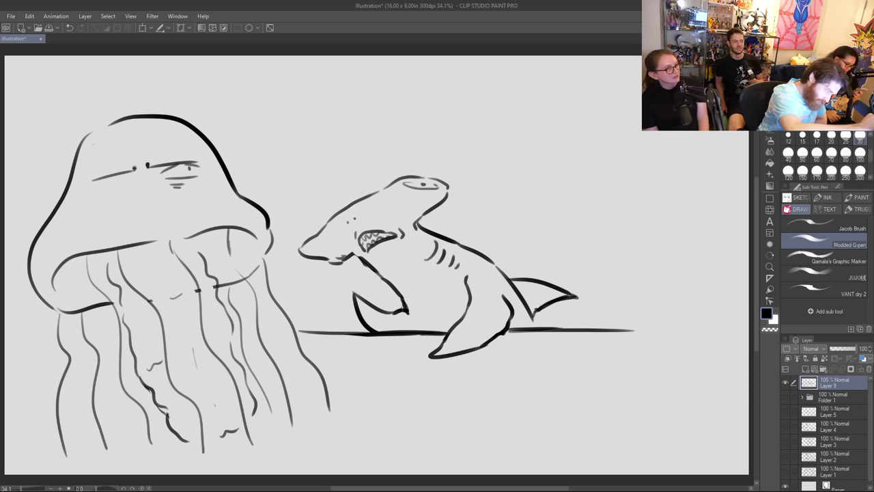
pyautogui.click(134, 167)
pyautogui.moveTo(99, 183)
pyautogui.mouseDown()
pyautogui.moveTo(128, 173)
pyautogui.moveTo(134, 182)
pyautogui.mouseUp()
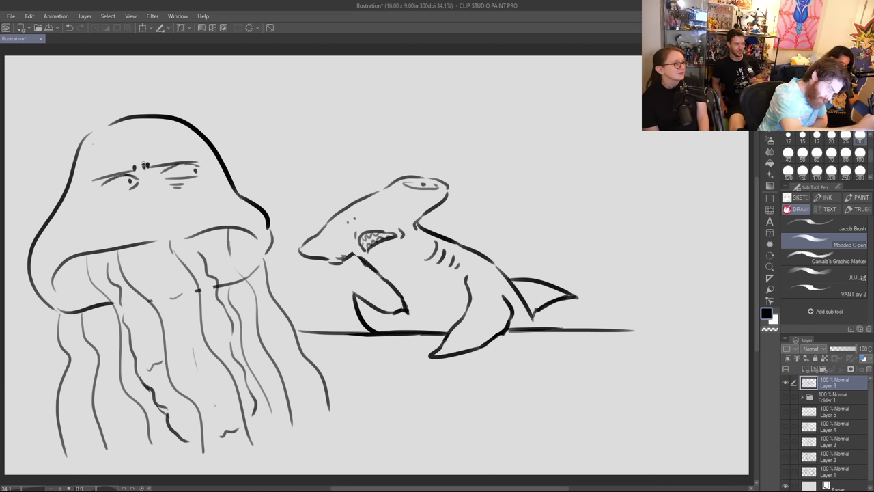
# Step: Add wrinkle lines around the jellyfish's eyes and brows, and draw a wavy frowning mouth below them
pyautogui.moveTo(108, 192); pyautogui.dragTo(178, 183)
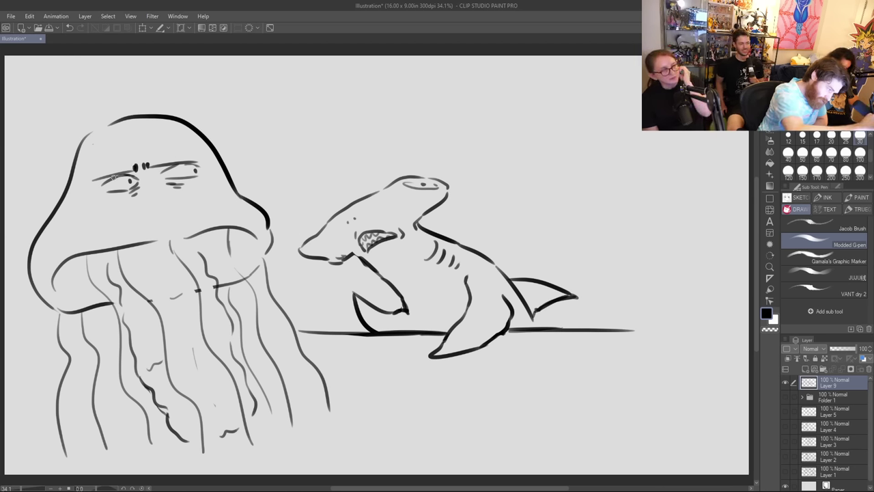
pyautogui.moveTo(155, 167)
pyautogui.mouseDown()
pyautogui.moveTo(171, 164)
pyautogui.moveTo(147, 170)
pyautogui.moveTo(146, 161)
pyautogui.mouseUp()
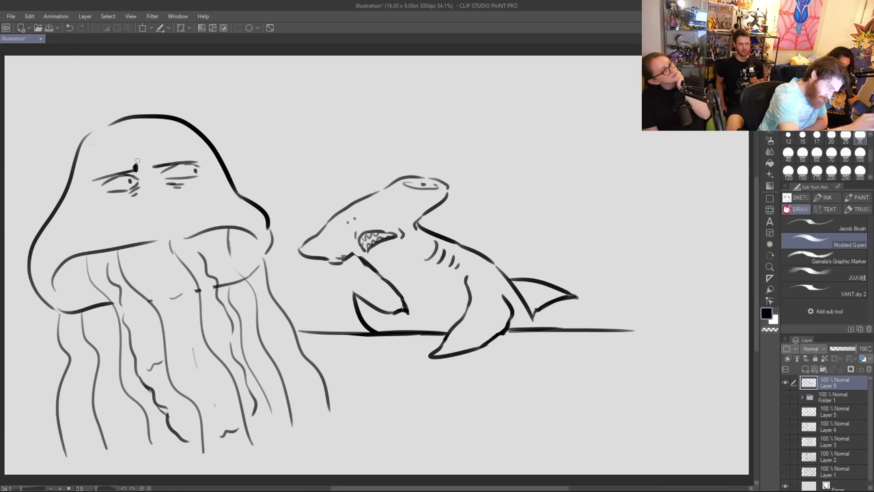
pyautogui.moveTo(175, 155); pyautogui.dragTo(199, 161)
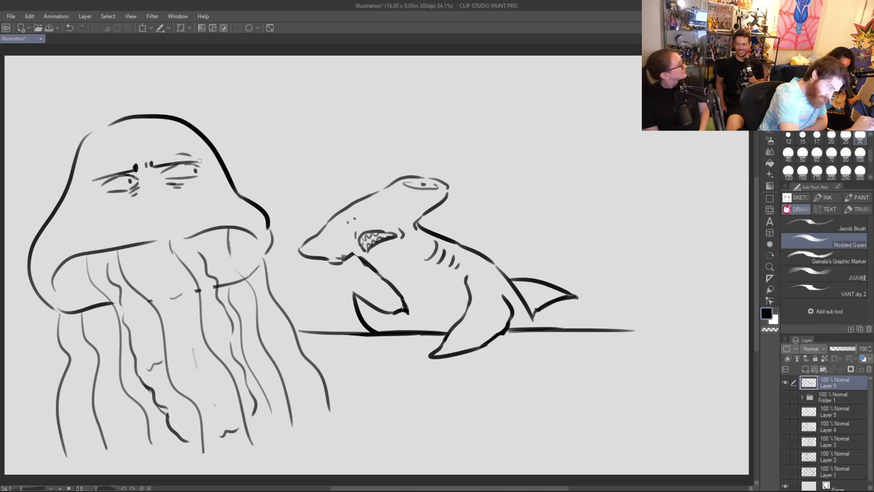
pyautogui.moveTo(101, 169)
pyautogui.mouseDown()
pyautogui.moveTo(120, 166)
pyautogui.moveTo(142, 195)
pyautogui.mouseUp()
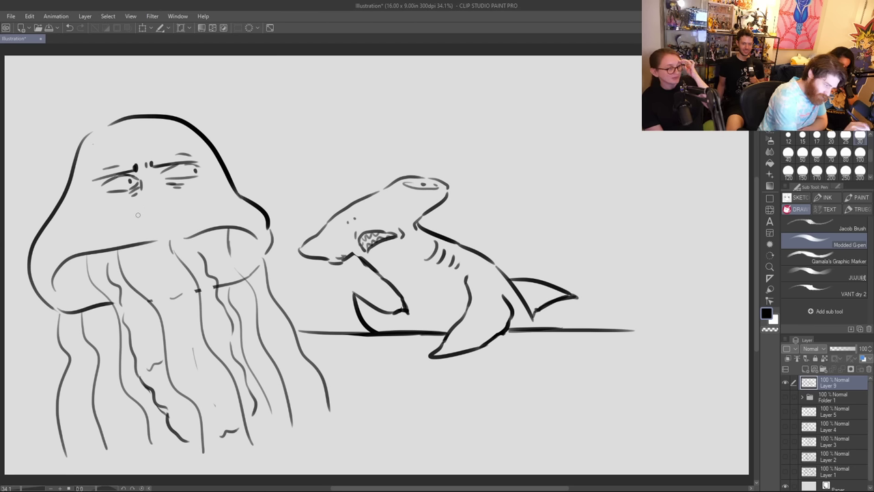
pyautogui.moveTo(131, 211)
pyautogui.mouseDown()
pyautogui.moveTo(189, 205)
pyautogui.moveTo(129, 214)
pyautogui.mouseUp()
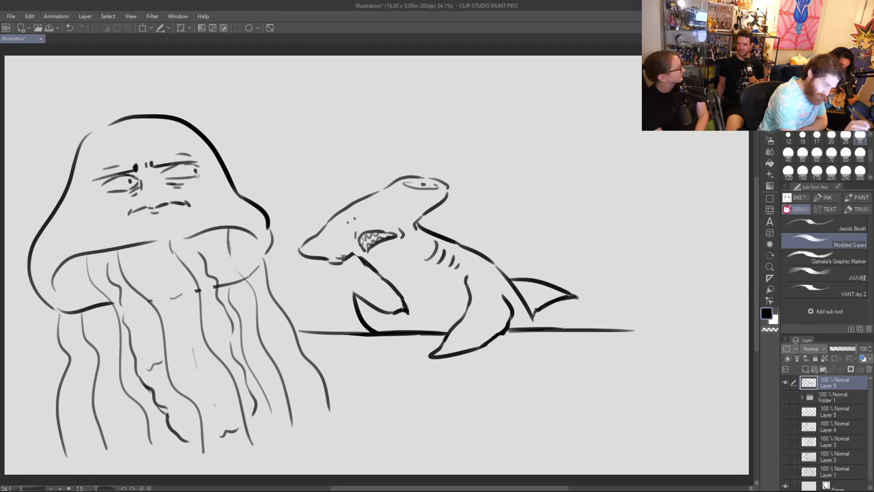
# Step: Rework the jellyfish's eyebrows into thick, angry strokes, with furrow lines between them and extra lines under the eyes
pyautogui.moveTo(182, 166); pyautogui.dragTo(198, 164)
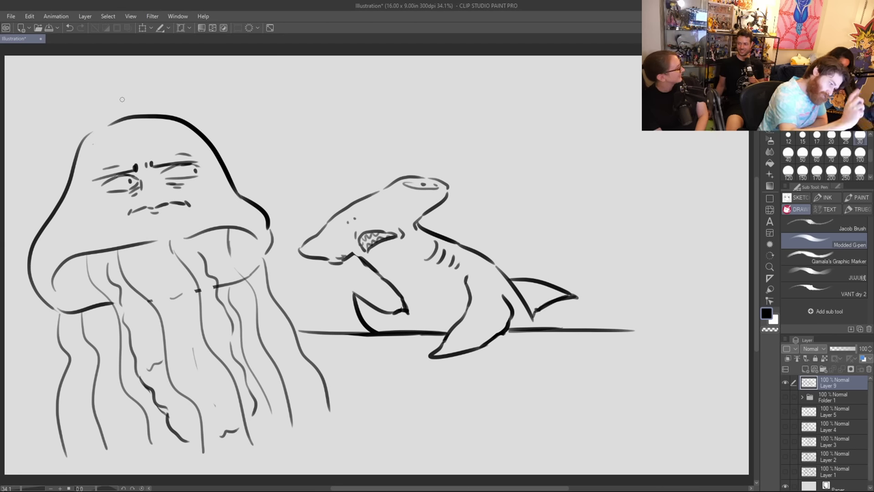
pyautogui.moveTo(121, 166)
pyautogui.mouseDown()
pyautogui.moveTo(157, 160)
pyautogui.moveTo(124, 123)
pyautogui.moveTo(136, 177)
pyautogui.moveTo(123, 174)
pyautogui.moveTo(178, 165)
pyautogui.mouseUp()
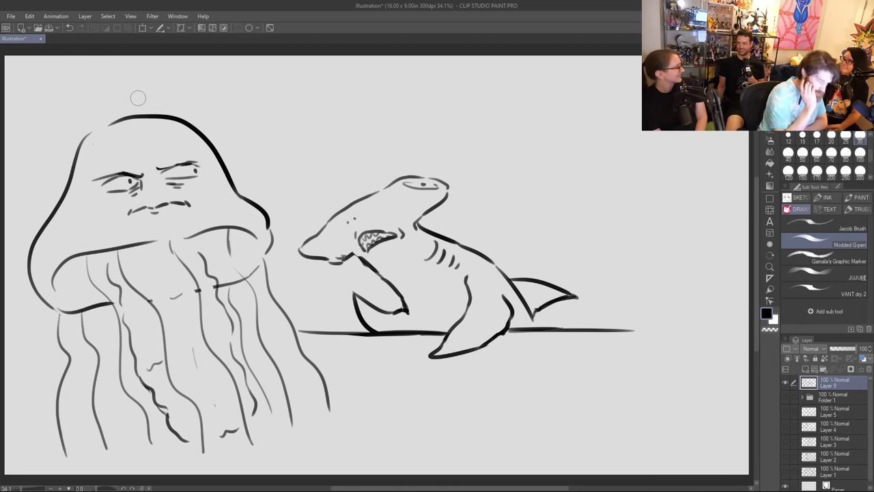
pyautogui.moveTo(145, 176); pyautogui.dragTo(149, 183)
pyautogui.moveTo(152, 174); pyautogui.dragTo(203, 173)
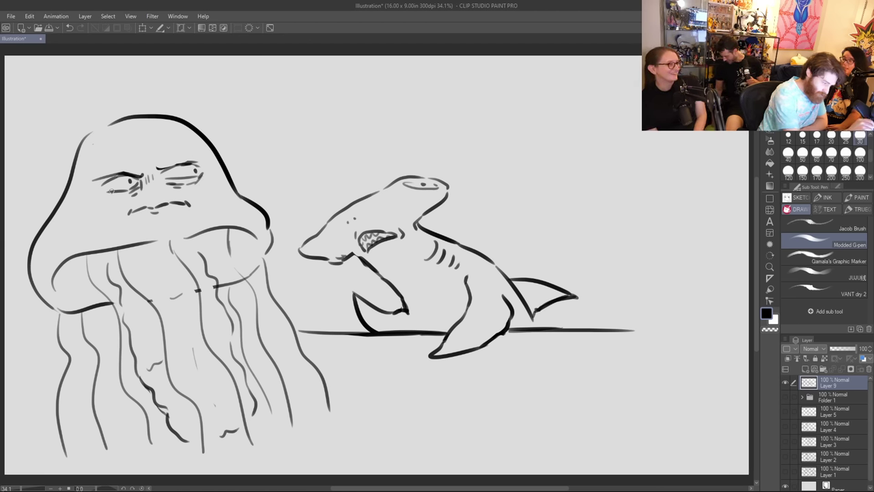
pyautogui.moveTo(106, 194); pyautogui.dragTo(124, 194)
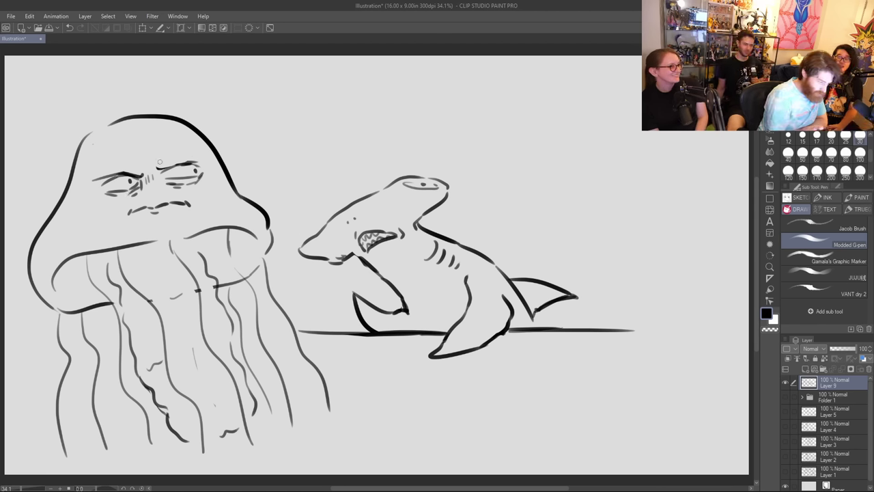
pyautogui.moveTo(157, 167); pyautogui.dragTo(196, 161)
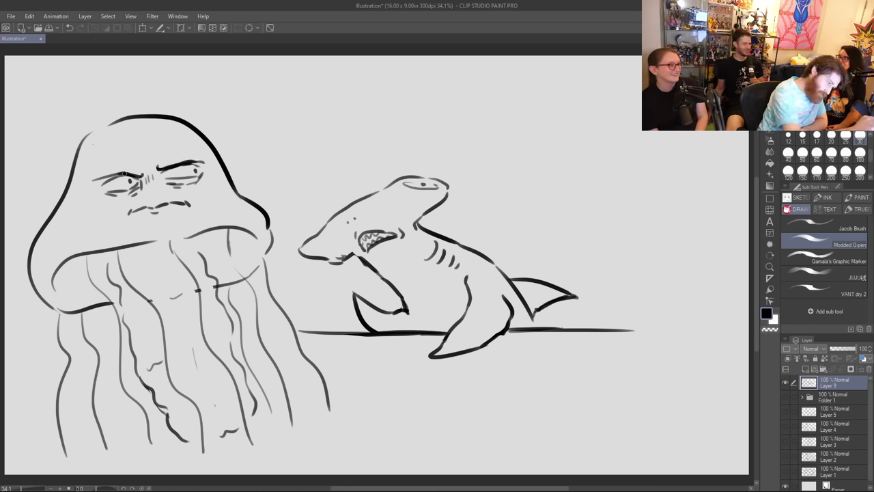
pyautogui.moveTo(124, 173)
pyautogui.mouseDown()
pyautogui.moveTo(139, 177)
pyautogui.moveTo(109, 174)
pyautogui.mouseUp()
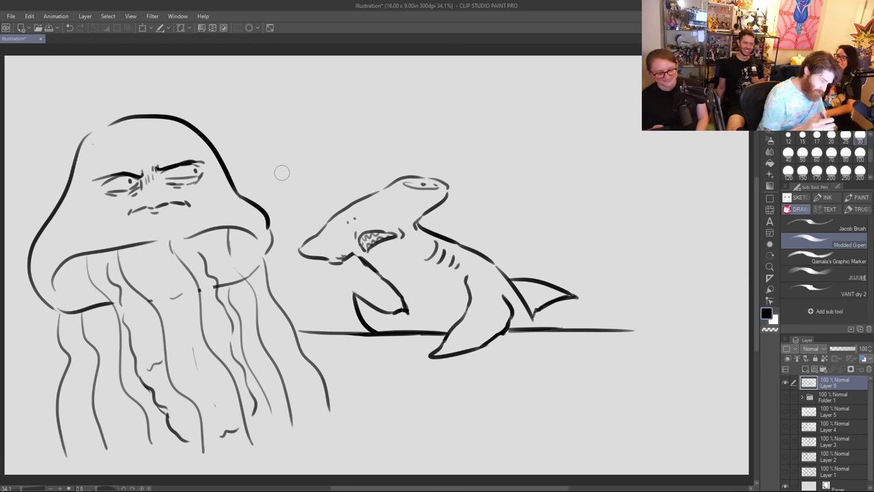
# Step: Extend the jellyfish's long tentacles down to the lower edge of the canvas
pyautogui.moveTo(289, 420); pyautogui.dragTo(302, 471)
pyautogui.moveTo(330, 409); pyautogui.dragTo(361, 473)
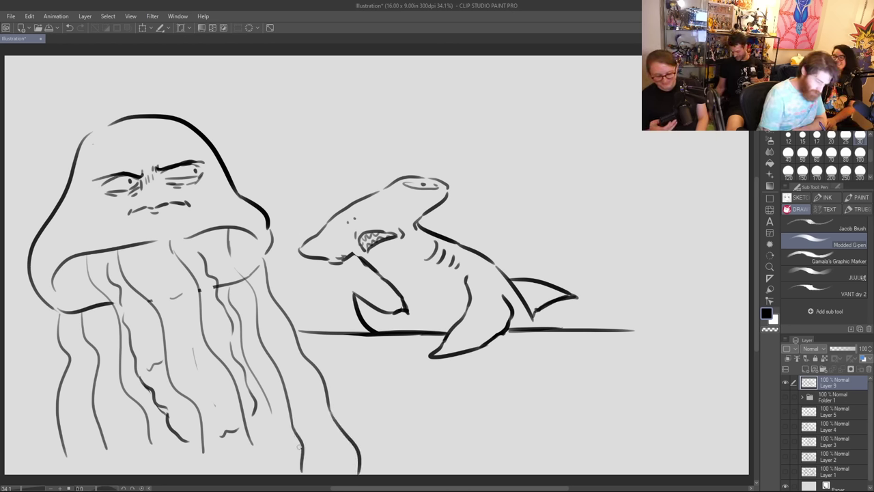
pyautogui.moveTo(251, 446); pyautogui.dragTo(255, 472)
pyautogui.moveTo(203, 452); pyautogui.dragTo(199, 473)
pyautogui.moveTo(151, 448); pyautogui.dragTo(152, 474)
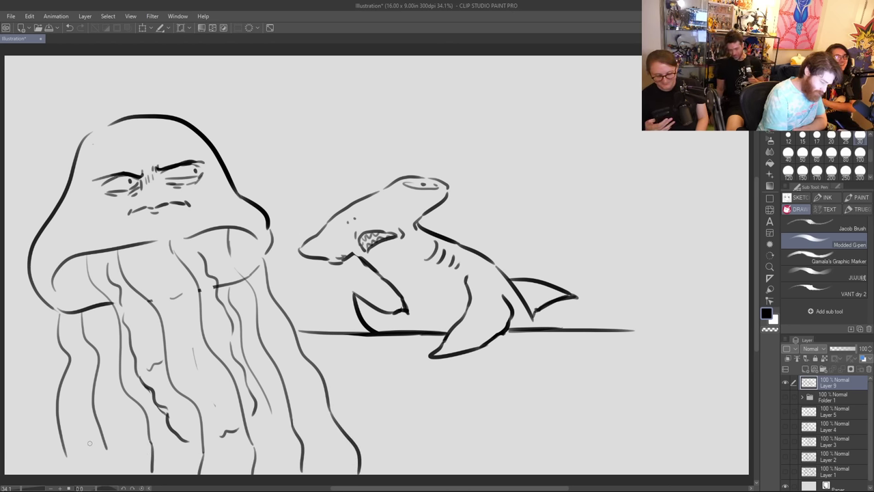
pyautogui.moveTo(64, 450); pyautogui.dragTo(58, 474)
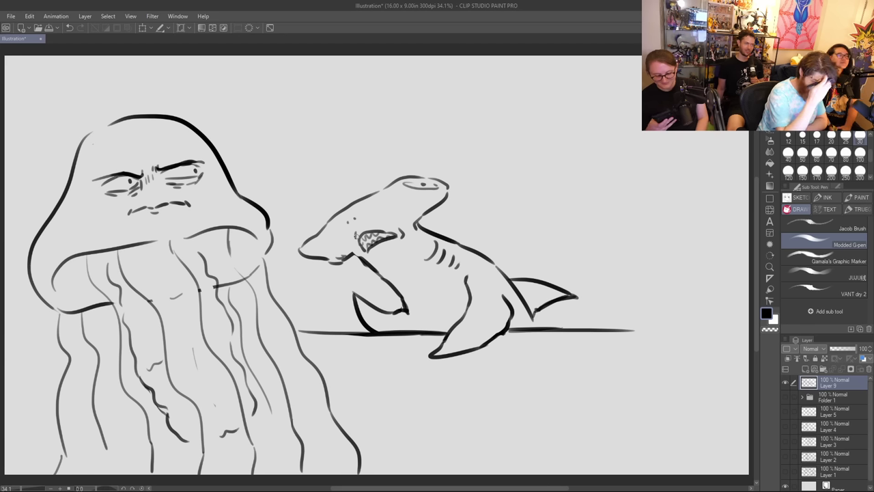
# Step: Draw an anger mark on the jellyfish's forehead and three short accent lines beside the shark's head
pyautogui.moveTo(192, 140); pyautogui.dragTo(205, 160)
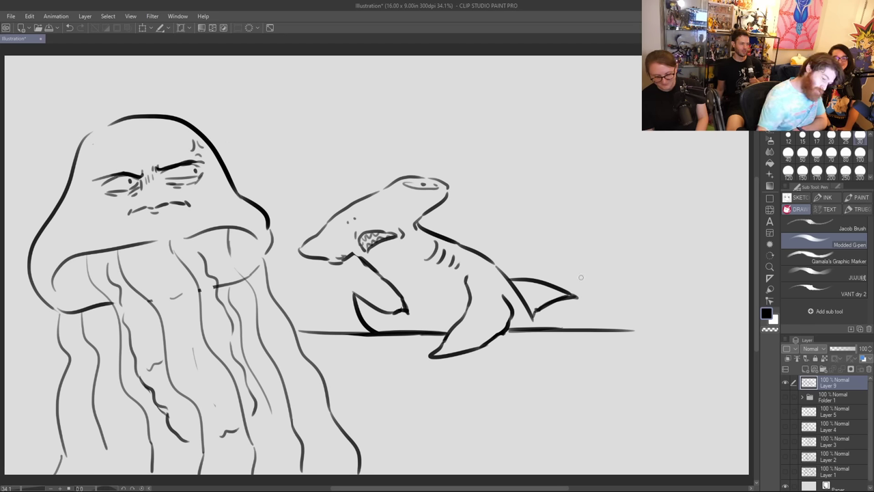
pyautogui.moveTo(301, 192)
pyautogui.mouseDown()
pyautogui.moveTo(311, 198)
pyautogui.moveTo(315, 191)
pyautogui.moveTo(306, 210)
pyautogui.mouseUp()
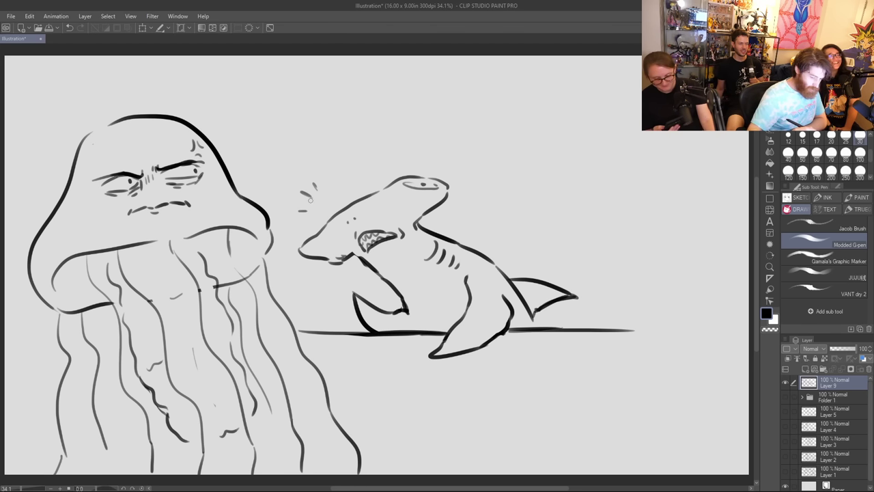
# Step: Draw two long parallel lines below the shark, and a narrow upright panel with a slanted base behind its tail, trimming the overlapping lines
pyautogui.moveTo(338, 384); pyautogui.dragTo(684, 385)
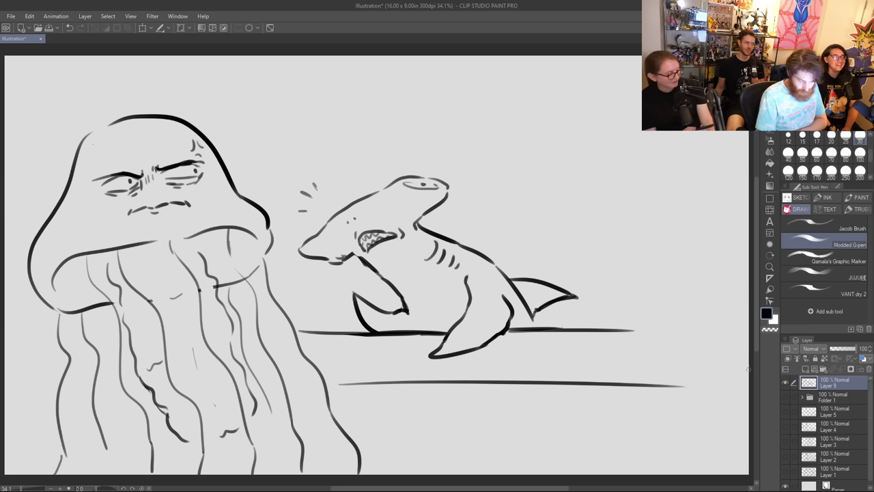
pyautogui.moveTo(356, 398); pyautogui.dragTo(697, 403)
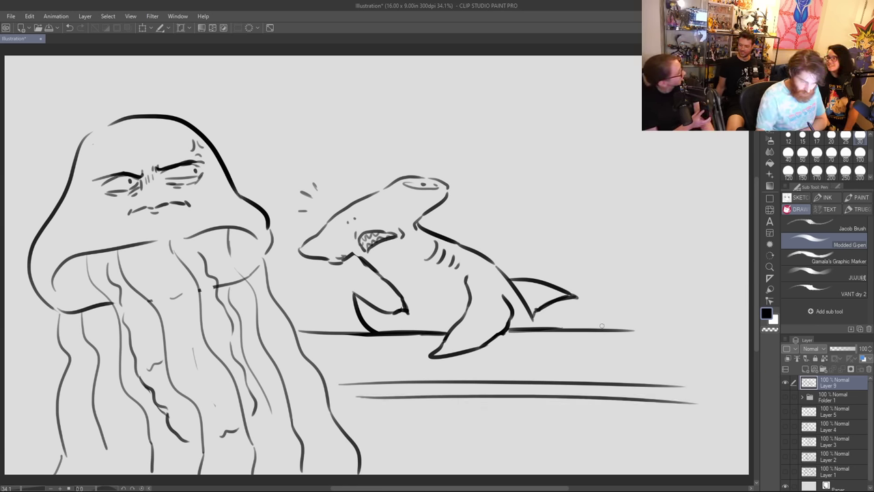
pyautogui.moveTo(594, 328)
pyautogui.mouseDown()
pyautogui.moveTo(593, 316)
pyautogui.moveTo(623, 347)
pyautogui.moveTo(616, 355)
pyautogui.mouseUp()
pyautogui.moveTo(597, 314)
pyautogui.mouseDown()
pyautogui.moveTo(594, 281)
pyautogui.moveTo(612, 272)
pyautogui.moveTo(613, 319)
pyautogui.moveTo(627, 348)
pyautogui.mouseUp()
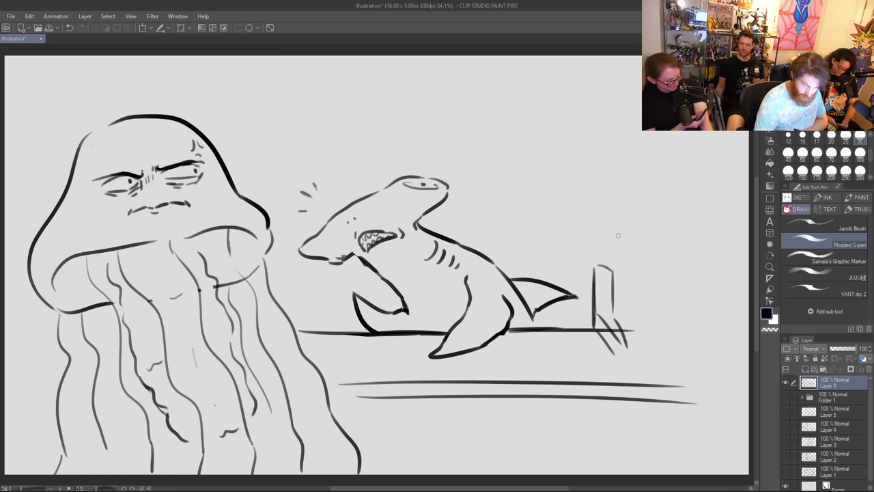
pyautogui.moveTo(603, 310); pyautogui.dragTo(623, 351)
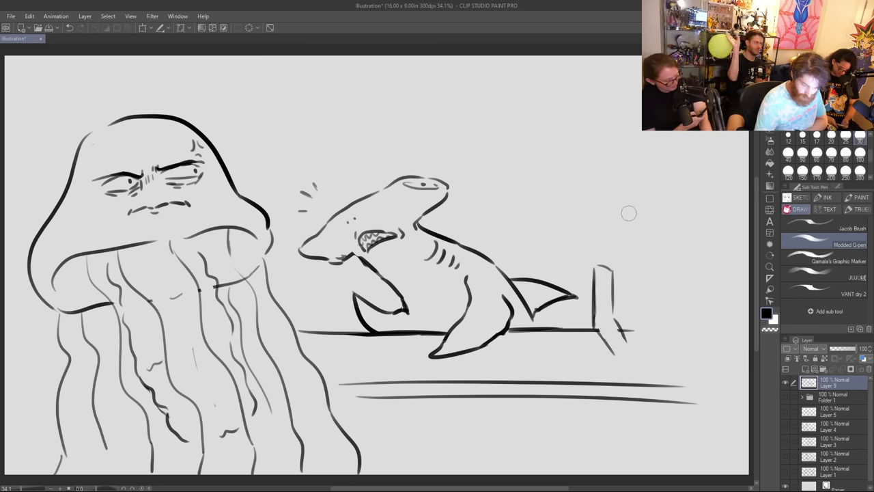
pyautogui.moveTo(635, 313); pyautogui.dragTo(637, 335)
pyautogui.hotkey('ctrl', 'z')
pyautogui.hotkey('ctrl', 'z')
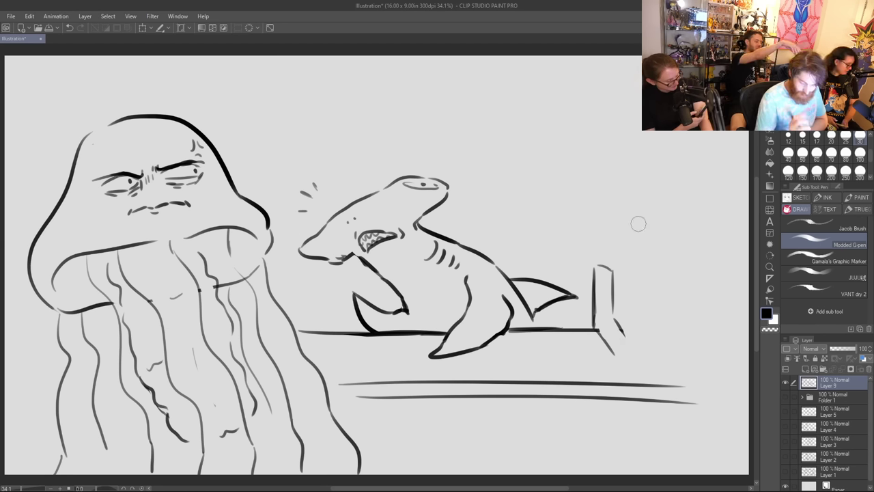
pyautogui.moveTo(596, 263); pyautogui.dragTo(677, 257)
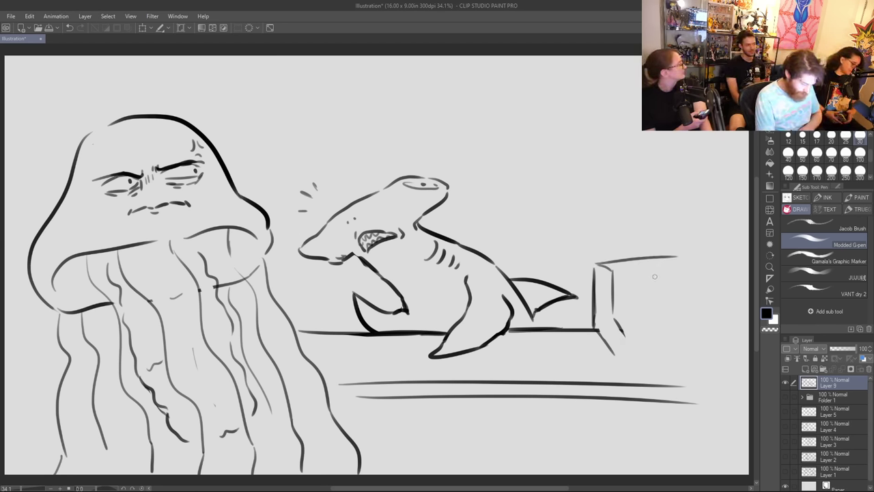
pyautogui.hotkey('ctrl', 'z')
pyautogui.moveTo(602, 262); pyautogui.dragTo(677, 267)
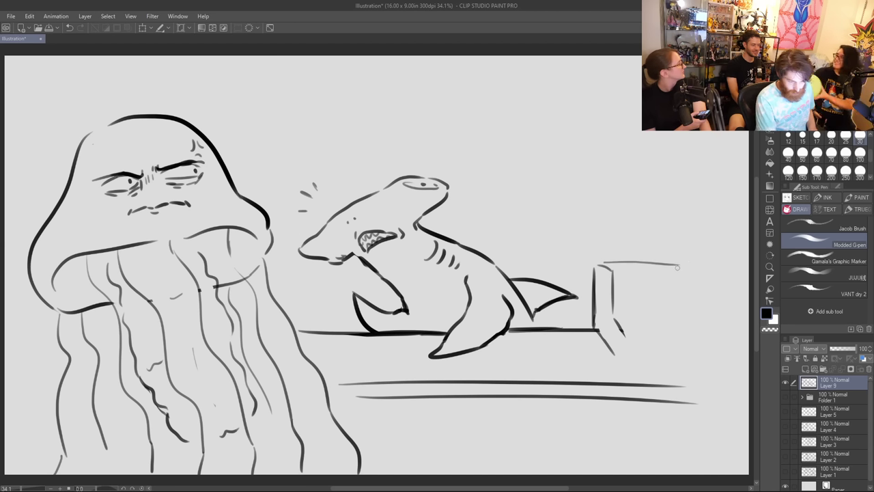
pyautogui.moveTo(625, 273)
pyautogui.mouseDown()
pyautogui.moveTo(677, 267)
pyautogui.moveTo(713, 337)
pyautogui.mouseUp()
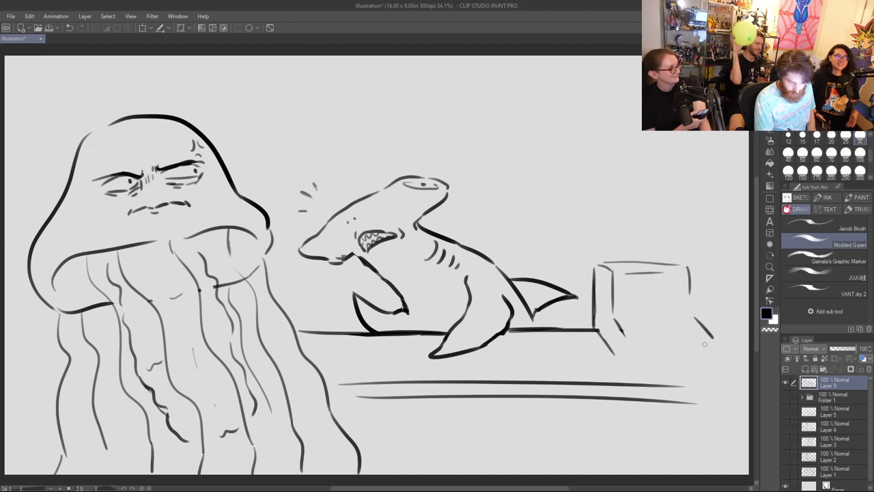
pyautogui.moveTo(632, 346); pyautogui.dragTo(634, 366)
pyautogui.moveTo(635, 345); pyautogui.dragTo(715, 337)
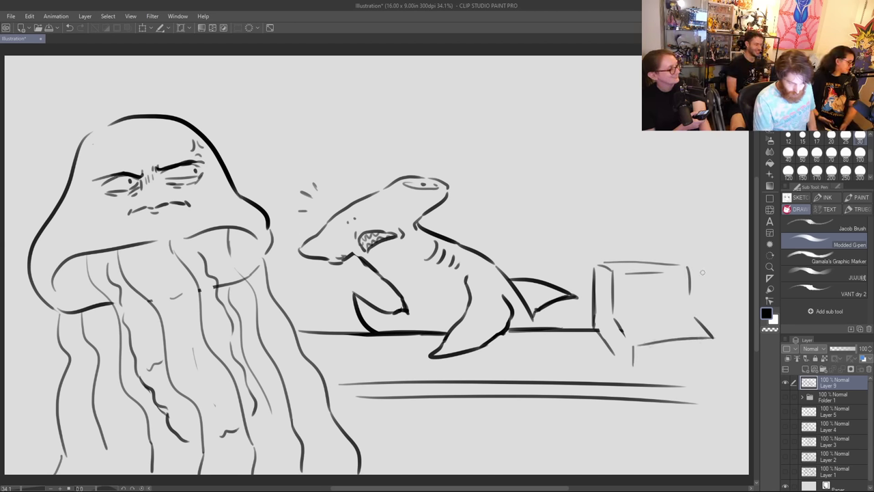
# Step: Erase the panel behind the shark's tail and sketch a larger box there, with a narrow angled side face and a flared base
pyautogui.moveTo(598, 268); pyautogui.dragTo(594, 328)
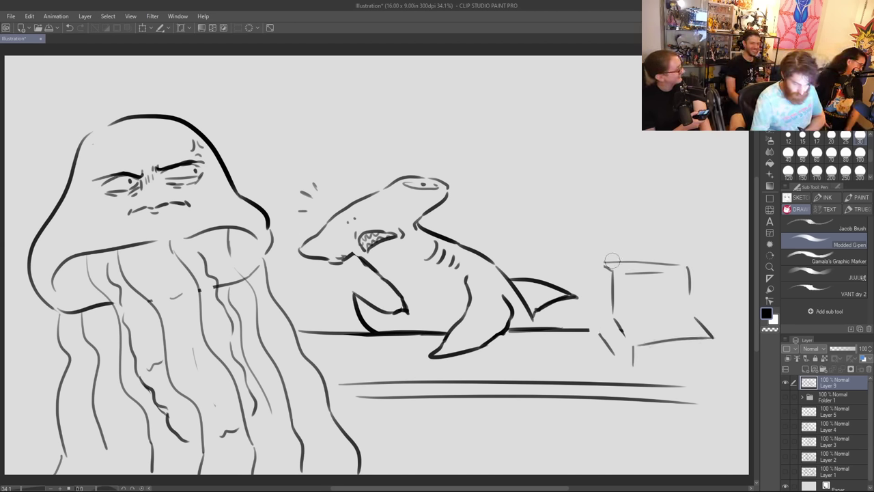
pyautogui.moveTo(612, 266)
pyautogui.mouseDown()
pyautogui.moveTo(613, 282)
pyautogui.moveTo(668, 280)
pyautogui.moveTo(706, 339)
pyautogui.moveTo(618, 273)
pyautogui.moveTo(608, 283)
pyautogui.moveTo(624, 285)
pyautogui.moveTo(604, 335)
pyautogui.moveTo(632, 369)
pyautogui.mouseUp()
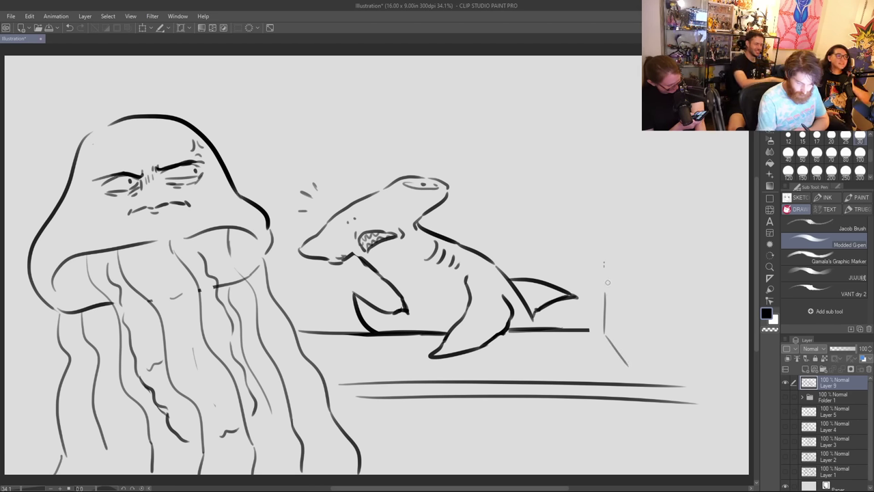
pyautogui.moveTo(610, 283)
pyautogui.mouseDown()
pyautogui.moveTo(628, 290)
pyautogui.moveTo(627, 318)
pyautogui.moveTo(643, 353)
pyautogui.mouseUp()
pyautogui.hotkey('ctrl', 'z')
pyautogui.moveTo(606, 265); pyautogui.dragTo(693, 261)
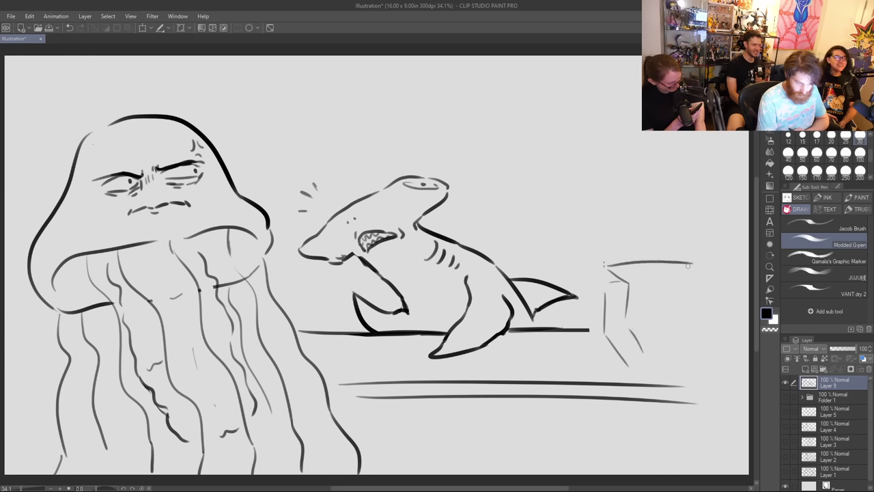
pyautogui.moveTo(635, 280)
pyautogui.mouseDown()
pyautogui.moveTo(710, 276)
pyautogui.moveTo(727, 347)
pyautogui.mouseUp()
pyautogui.moveTo(639, 370); pyautogui.dragTo(715, 371)
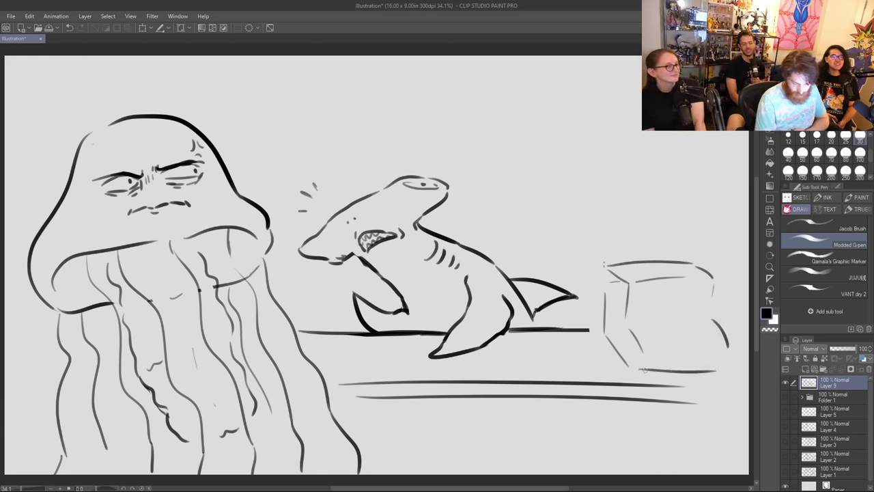
# Step: Shape the box's base into a cash register with a sloping key surface and a flat drawer front, and tidy the upper corners
pyautogui.moveTo(634, 324); pyautogui.dragTo(723, 321)
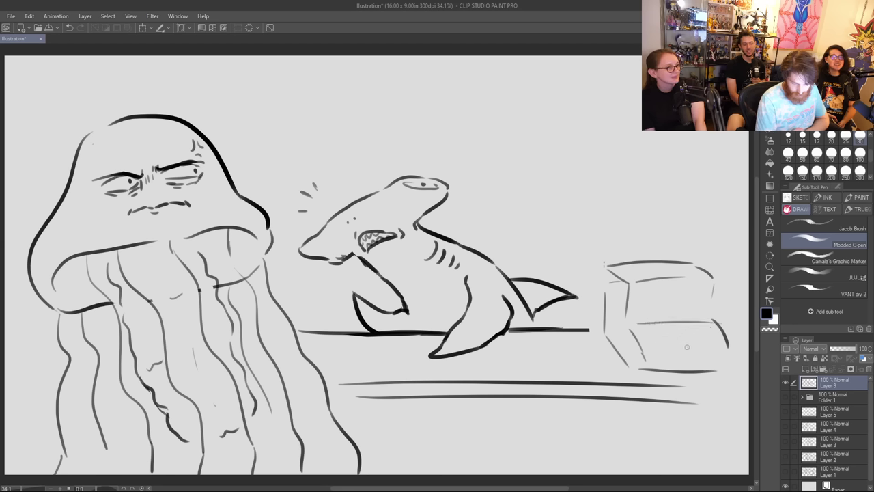
pyautogui.moveTo(652, 358)
pyautogui.mouseDown()
pyautogui.moveTo(731, 357)
pyautogui.moveTo(732, 369)
pyautogui.moveTo(700, 373)
pyautogui.mouseUp()
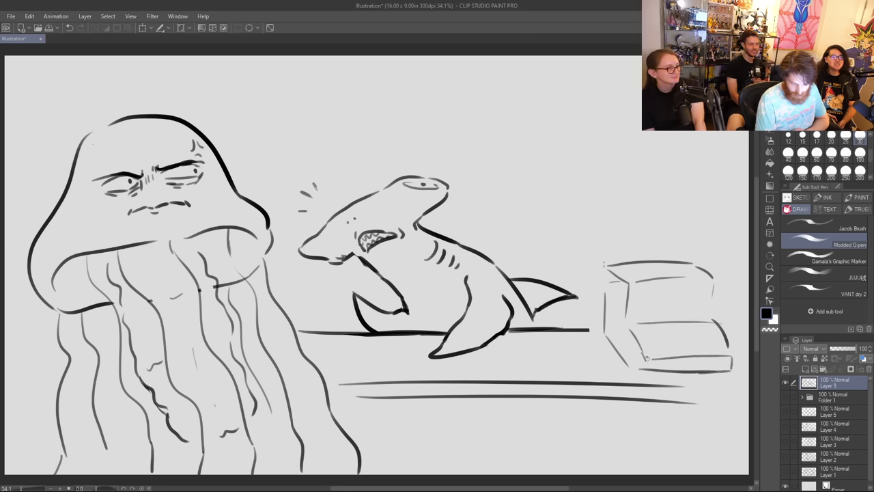
pyautogui.moveTo(646, 357)
pyautogui.mouseDown()
pyautogui.moveTo(710, 355)
pyautogui.moveTo(702, 351)
pyautogui.moveTo(729, 353)
pyautogui.mouseUp()
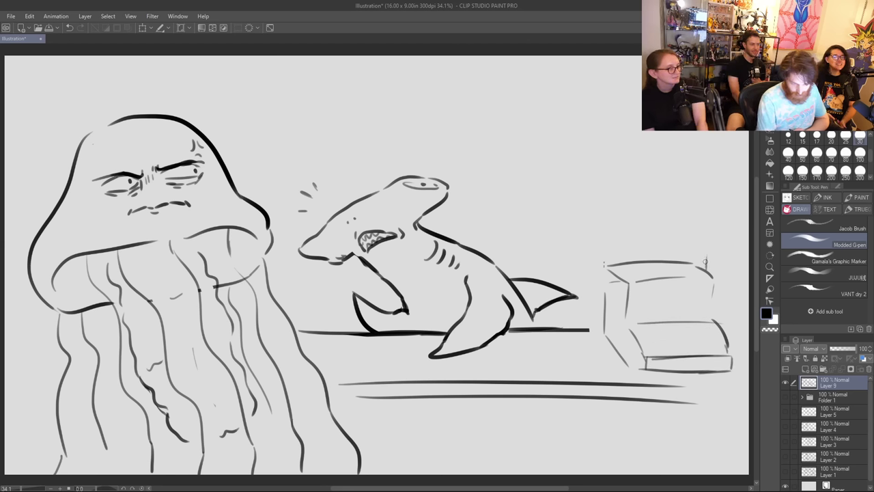
pyautogui.moveTo(706, 261)
pyautogui.mouseDown()
pyautogui.moveTo(708, 246)
pyautogui.moveTo(720, 259)
pyautogui.mouseUp()
pyautogui.click(774, 332)
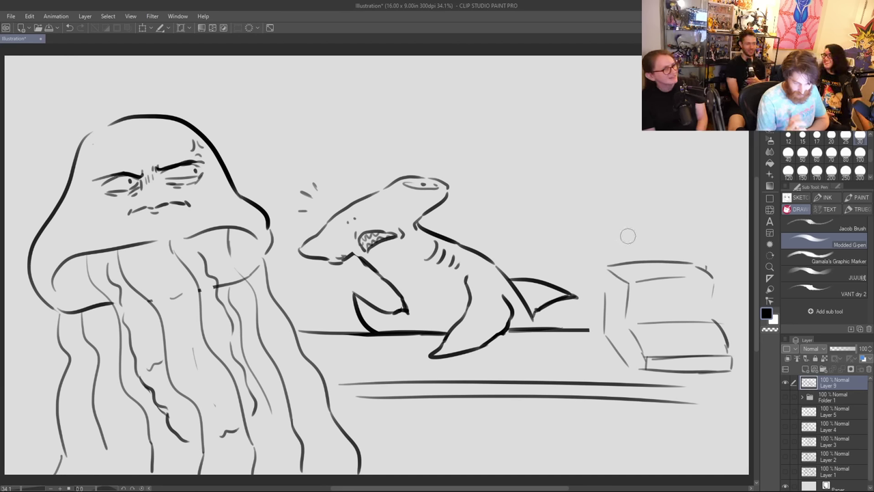
# Step: Close the register's rear edge and sketch a small cable-connected terminal with surface marks beside it on the counter
pyautogui.moveTo(605, 270); pyautogui.dragTo(604, 303)
pyautogui.moveTo(551, 345)
pyautogui.mouseDown()
pyautogui.moveTo(583, 358)
pyautogui.moveTo(598, 342)
pyautogui.moveTo(607, 356)
pyautogui.moveTo(579, 357)
pyautogui.moveTo(597, 362)
pyautogui.moveTo(571, 370)
pyautogui.moveTo(628, 353)
pyautogui.mouseUp()
pyautogui.hotkey('ctrl', 'z')
pyautogui.hotkey('ctrl', 'z')
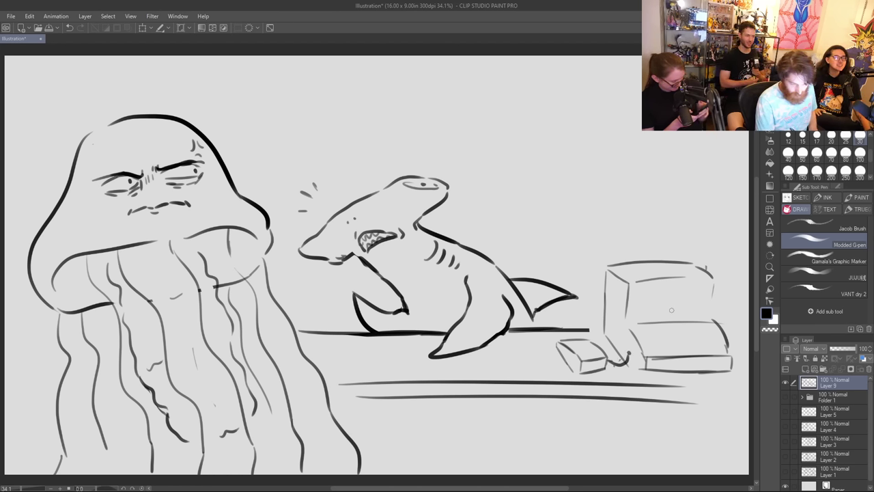
pyautogui.moveTo(585, 351); pyautogui.dragTo(591, 348)
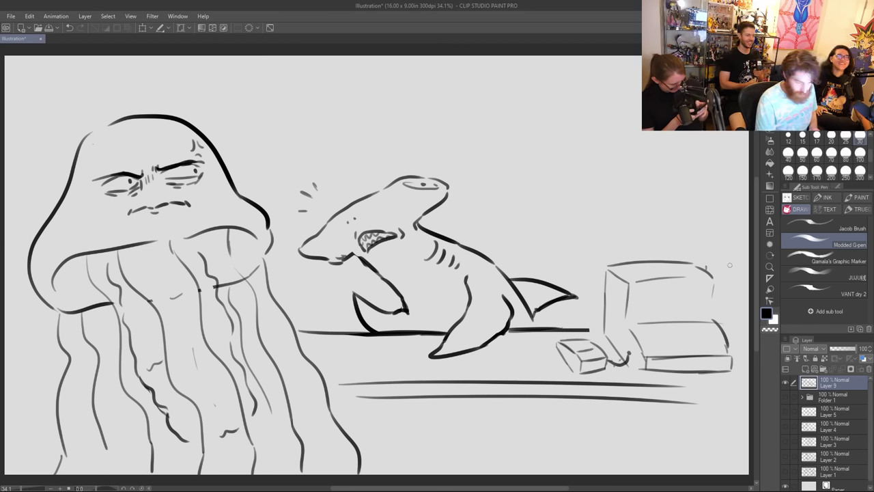
# Step: Complete the register's far edge, reinforce its drawer lines, and extend the counter lines beyond it toward the canvas edge
pyautogui.moveTo(714, 285); pyautogui.dragTo(715, 305)
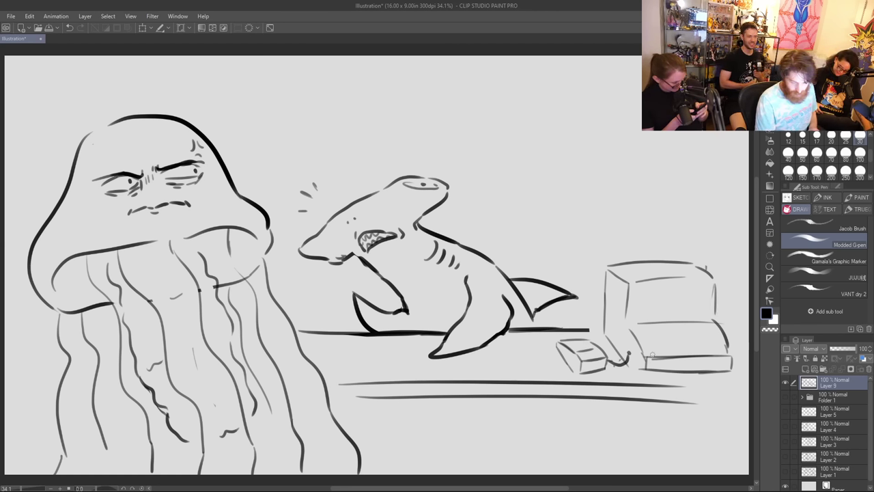
pyautogui.moveTo(653, 355)
pyautogui.mouseDown()
pyautogui.moveTo(716, 356)
pyautogui.moveTo(642, 377)
pyautogui.moveTo(720, 384)
pyautogui.mouseUp()
pyautogui.moveTo(652, 377); pyautogui.dragTo(731, 377)
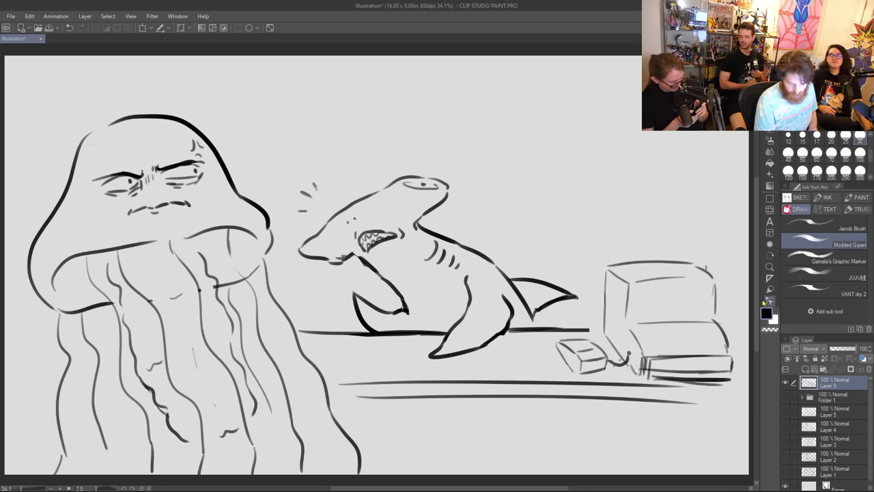
pyautogui.moveTo(679, 370)
pyautogui.mouseDown()
pyautogui.moveTo(666, 370)
pyautogui.moveTo(714, 369)
pyautogui.moveTo(695, 387)
pyautogui.mouseUp()
pyautogui.moveTo(695, 386); pyautogui.dragTo(735, 386)
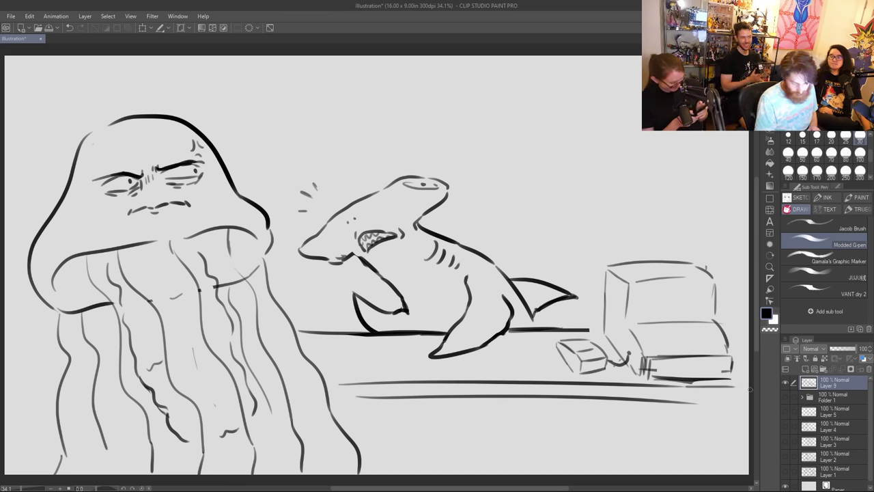
pyautogui.moveTo(726, 330); pyautogui.dragTo(748, 331)
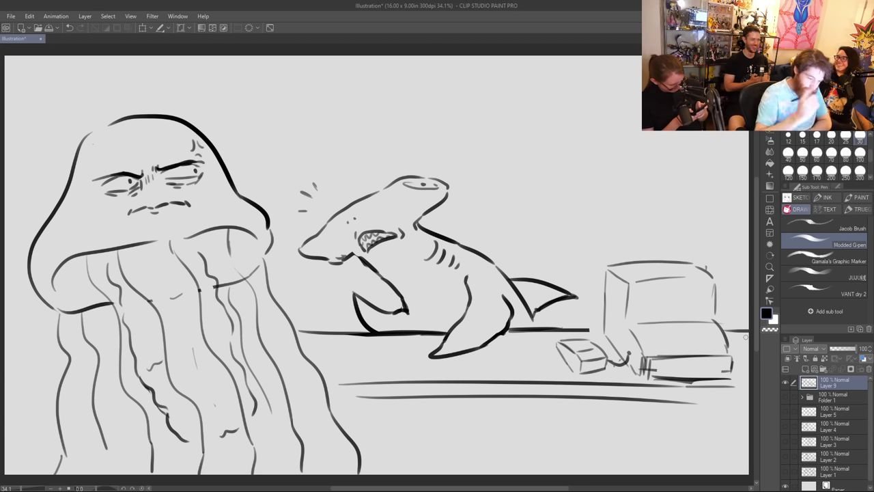
# Step: Draw a large round octopus head behind the shark's tail, with flat, frowning eyes and the near side narrowing below the face
pyautogui.moveTo(501, 212); pyautogui.dragTo(632, 156)
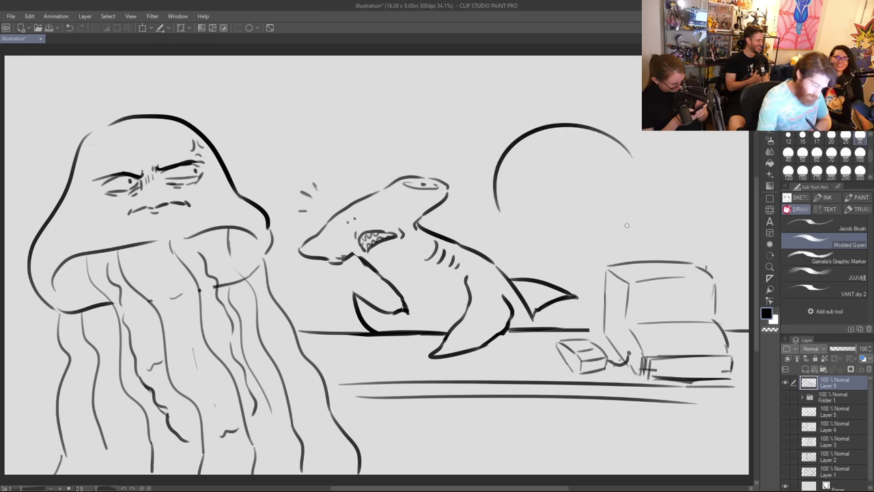
pyautogui.hotkey('ctrl', 'z')
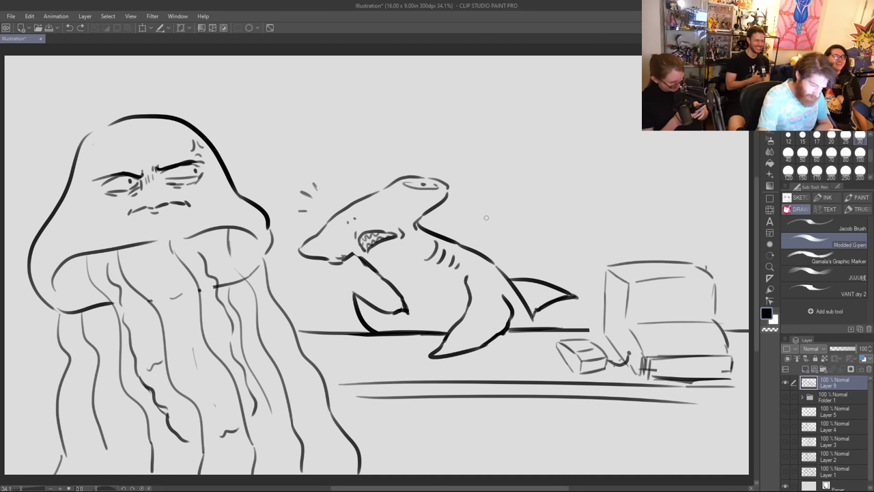
pyautogui.moveTo(484, 217)
pyautogui.mouseDown()
pyautogui.moveTo(605, 198)
pyautogui.moveTo(590, 249)
pyautogui.mouseUp()
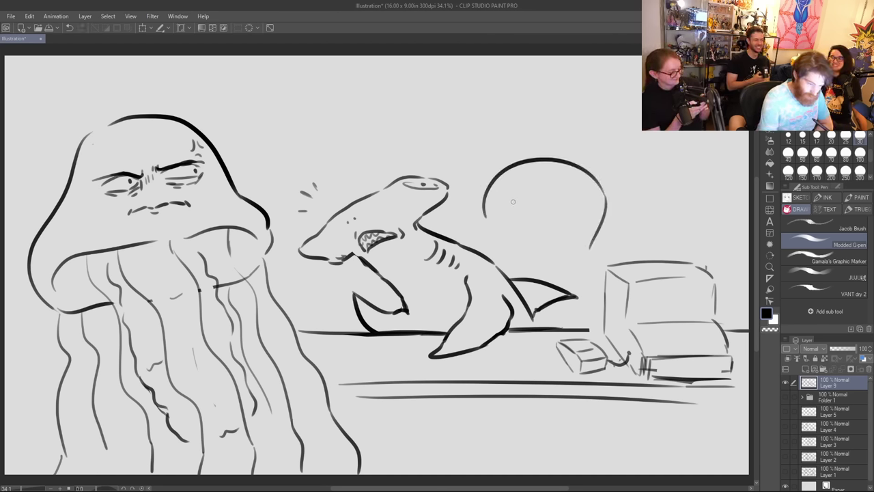
pyautogui.moveTo(497, 223); pyautogui.dragTo(557, 226)
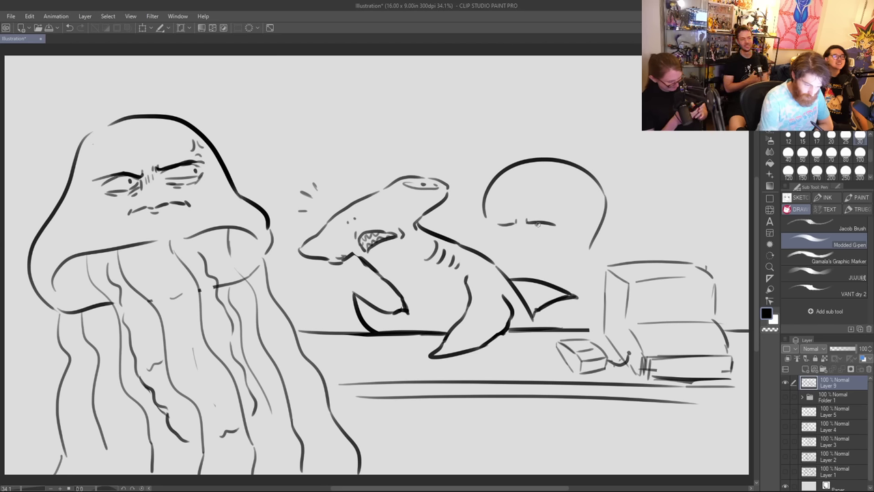
pyautogui.moveTo(537, 225)
pyautogui.mouseDown()
pyautogui.moveTo(545, 222)
pyautogui.moveTo(497, 237)
pyautogui.moveTo(502, 265)
pyautogui.mouseUp()
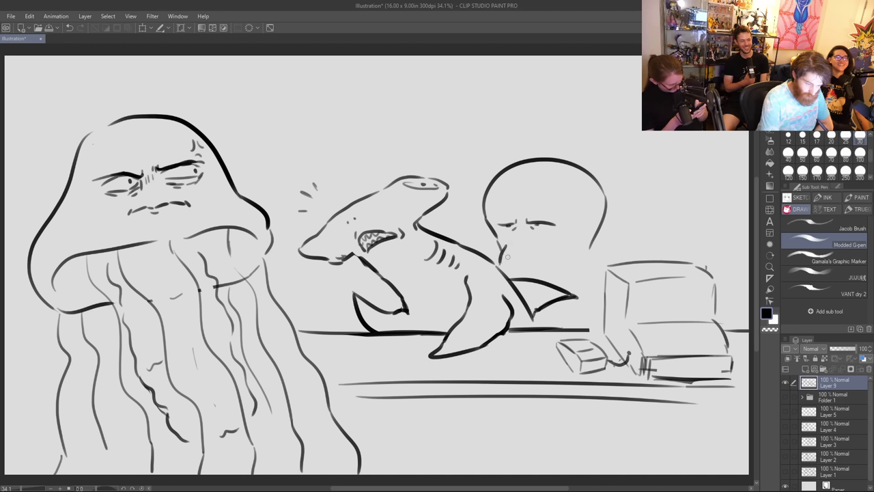
# Step: Refine the octopus's head outline, then draw its hanging tentacles behind the shark and a raised, curved tentacle on each side
pyautogui.moveTo(579, 249)
pyautogui.mouseDown()
pyautogui.moveTo(597, 284)
pyautogui.moveTo(565, 287)
pyautogui.mouseUp()
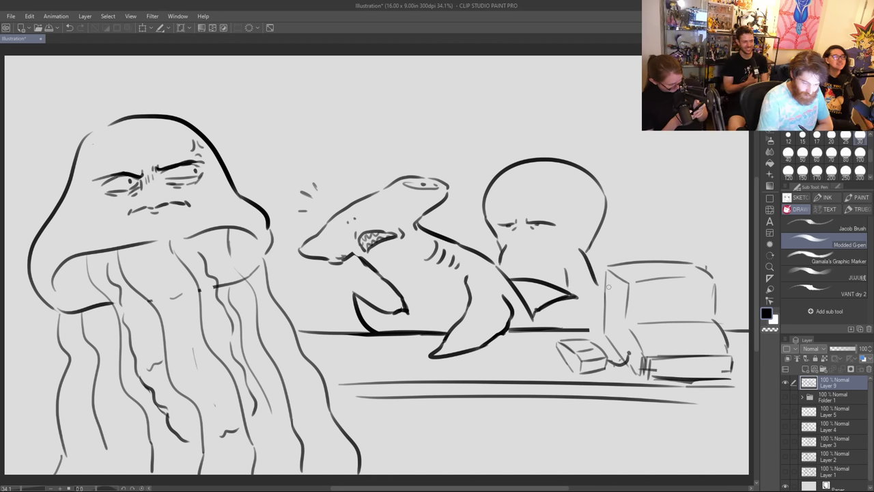
pyautogui.moveTo(587, 242); pyautogui.dragTo(605, 189)
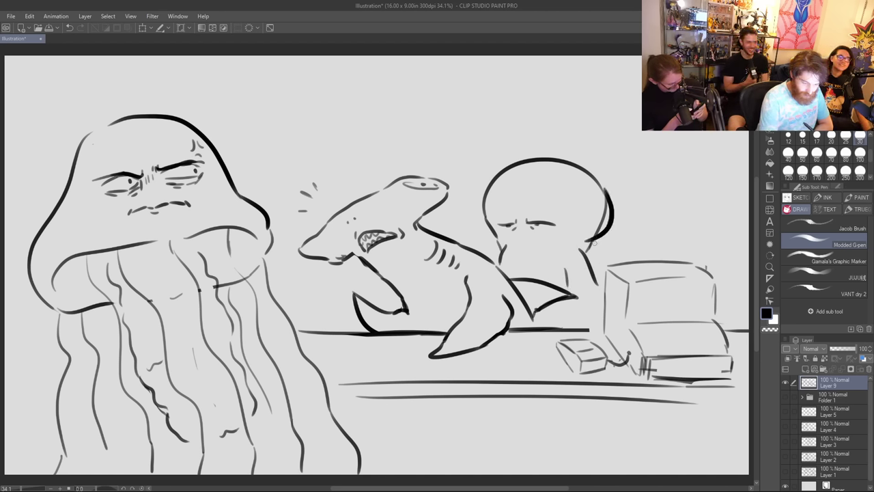
pyautogui.moveTo(588, 240); pyautogui.dragTo(588, 251)
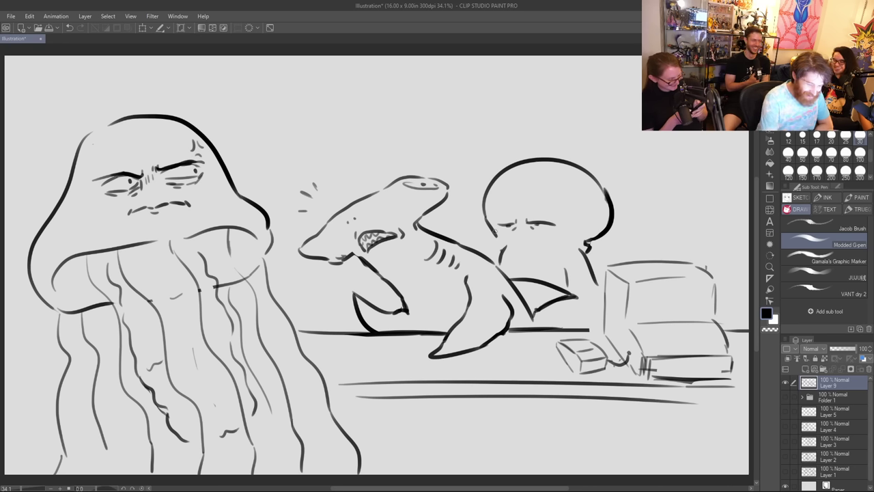
pyautogui.moveTo(493, 237)
pyautogui.mouseDown()
pyautogui.moveTo(519, 277)
pyautogui.moveTo(543, 286)
pyautogui.moveTo(548, 331)
pyautogui.moveTo(570, 331)
pyautogui.mouseUp()
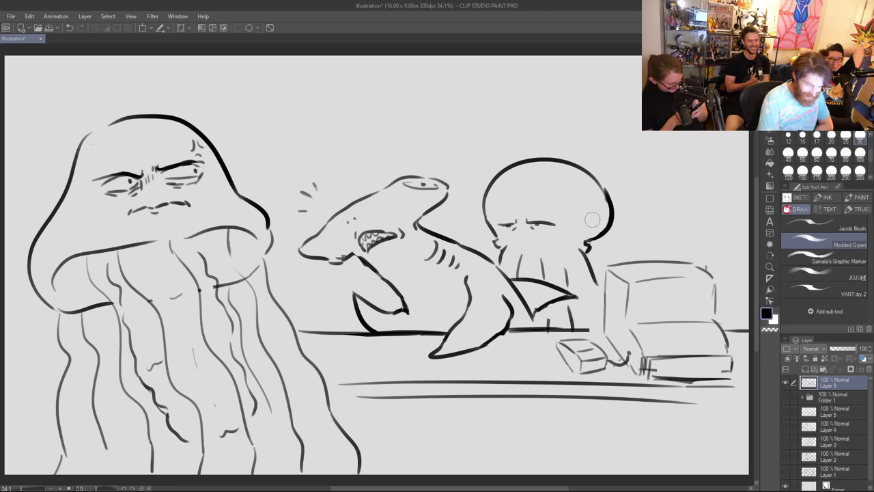
pyautogui.moveTo(451, 212)
pyautogui.mouseDown()
pyautogui.moveTo(466, 245)
pyautogui.moveTo(477, 235)
pyautogui.moveTo(478, 252)
pyautogui.mouseUp()
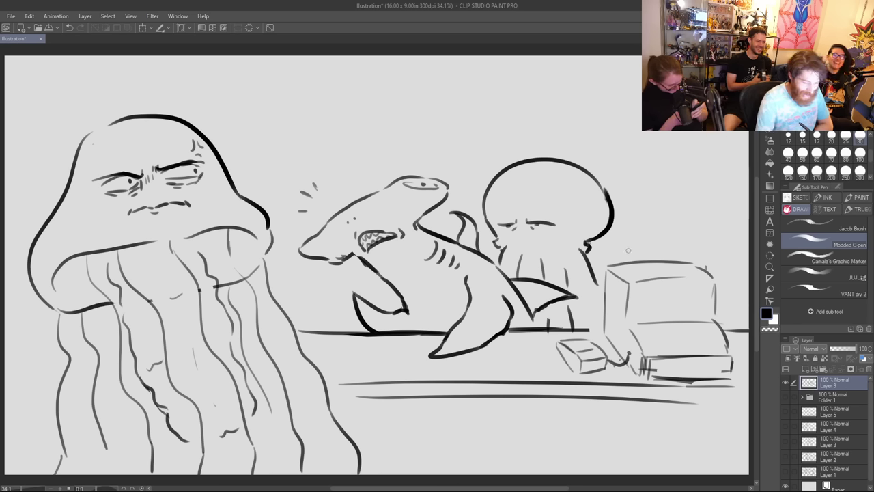
pyautogui.moveTo(627, 261)
pyautogui.mouseDown()
pyautogui.moveTo(633, 218)
pyautogui.moveTo(654, 208)
pyautogui.moveTo(654, 254)
pyautogui.mouseUp()
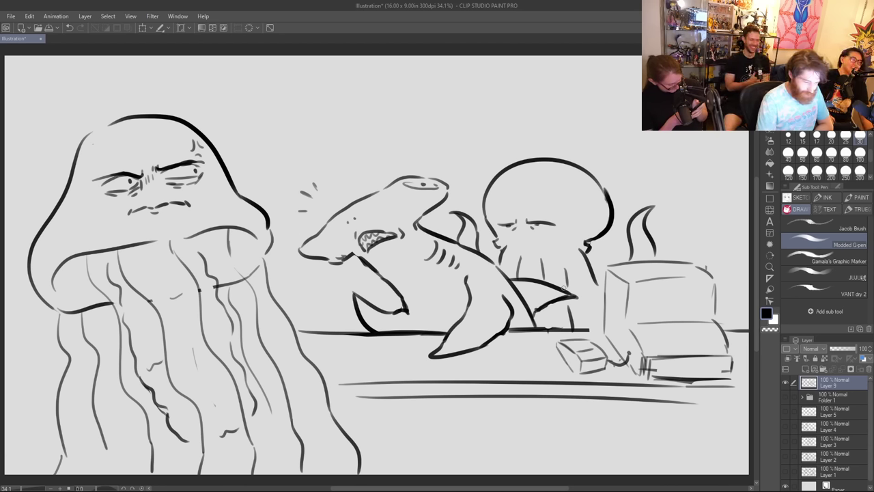
# Step: Sketch a fish behind the register with an upturned open mouth, a round eye, gill details and ribbed fins
pyautogui.moveTo(673, 255)
pyautogui.mouseDown()
pyautogui.moveTo(684, 189)
pyautogui.moveTo(693, 218)
pyautogui.moveTo(702, 188)
pyautogui.moveTo(712, 193)
pyautogui.moveTo(729, 257)
pyautogui.moveTo(711, 221)
pyautogui.moveTo(697, 255)
pyautogui.moveTo(706, 267)
pyautogui.moveTo(730, 245)
pyautogui.moveTo(730, 291)
pyautogui.mouseUp()
pyautogui.moveTo(728, 241)
pyautogui.mouseDown()
pyautogui.moveTo(744, 239)
pyautogui.moveTo(744, 299)
pyautogui.mouseUp()
pyautogui.moveTo(733, 263)
pyautogui.mouseDown()
pyautogui.moveTo(729, 295)
pyautogui.moveTo(739, 297)
pyautogui.moveTo(727, 293)
pyautogui.moveTo(722, 318)
pyautogui.mouseUp()
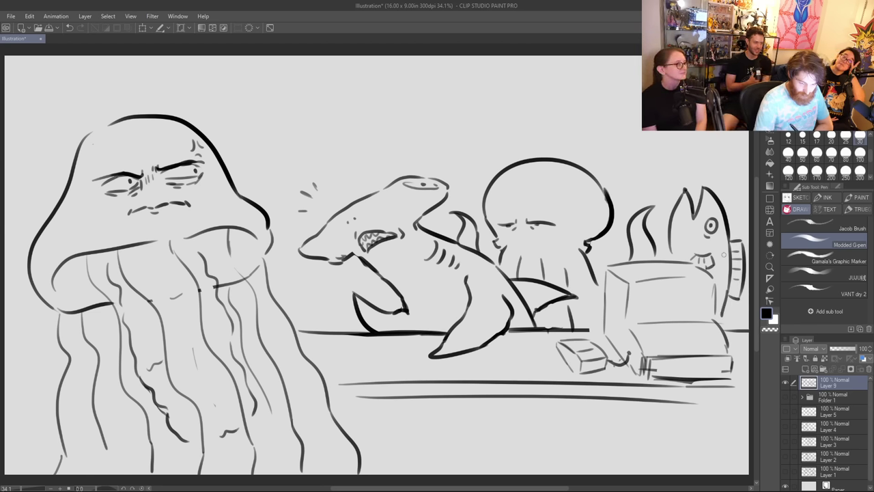
pyautogui.moveTo(684, 194)
pyautogui.mouseDown()
pyautogui.moveTo(695, 226)
pyautogui.moveTo(706, 193)
pyautogui.mouseUp()
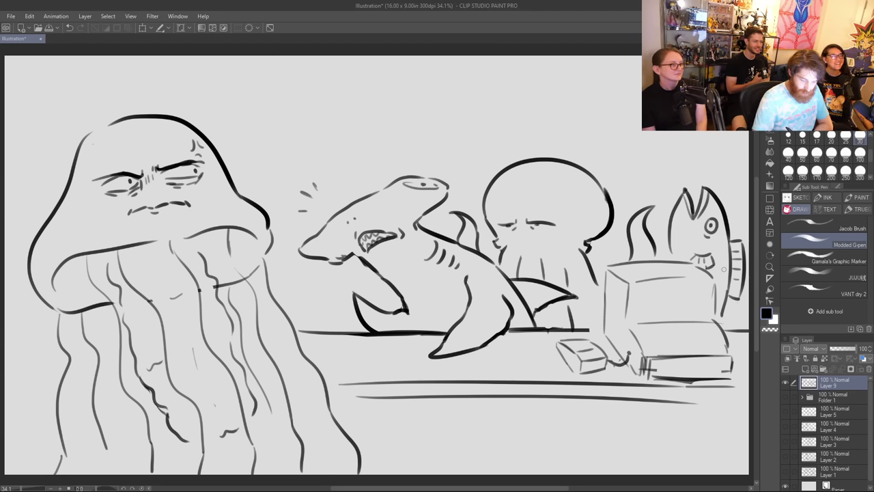
pyautogui.moveTo(670, 230); pyautogui.dragTo(666, 249)
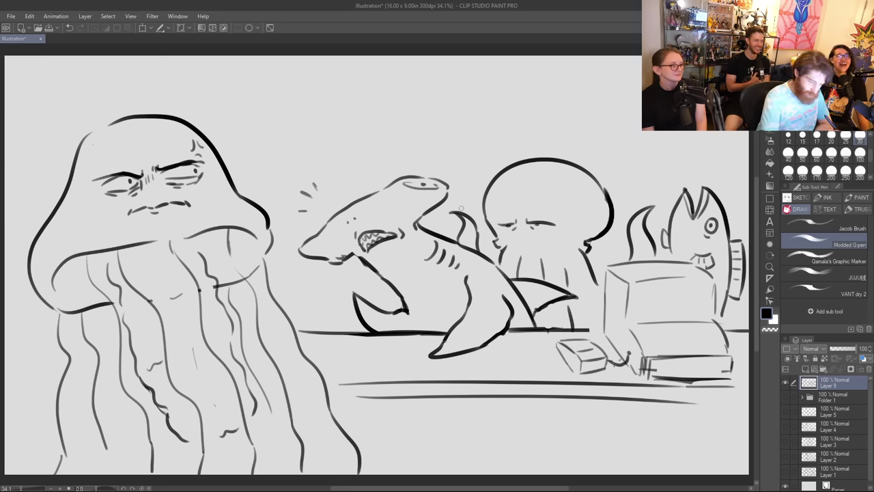
# Step: Rework the octopus's raised tentacle near the shark so it curls around a long, narrow stick-like object held upright
pyautogui.moveTo(456, 204)
pyautogui.mouseDown()
pyautogui.moveTo(455, 215)
pyautogui.moveTo(469, 207)
pyautogui.moveTo(455, 225)
pyautogui.mouseUp()
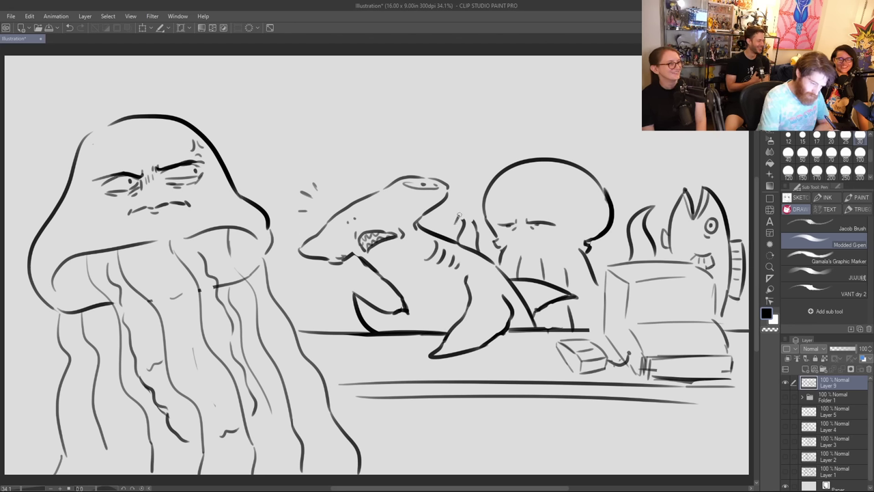
pyautogui.moveTo(475, 185)
pyautogui.mouseDown()
pyautogui.moveTo(454, 229)
pyautogui.moveTo(481, 176)
pyautogui.moveTo(469, 226)
pyautogui.moveTo(474, 208)
pyautogui.mouseUp()
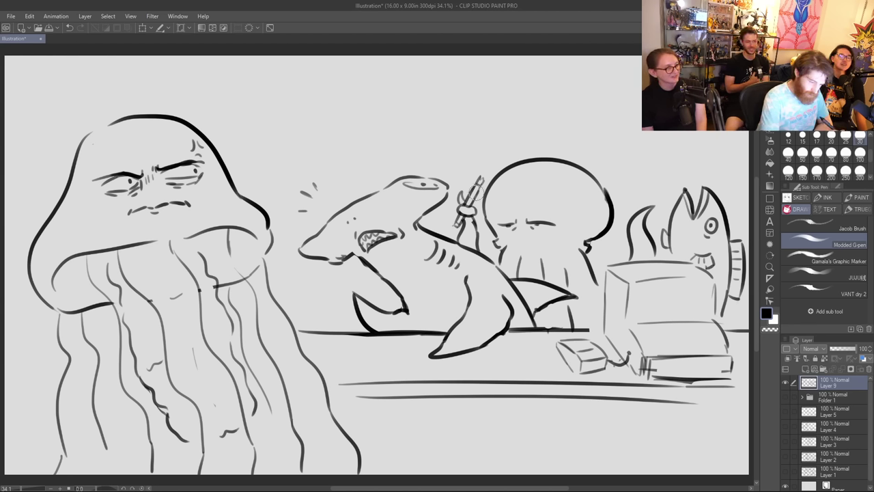
pyautogui.moveTo(477, 193); pyautogui.dragTo(495, 165)
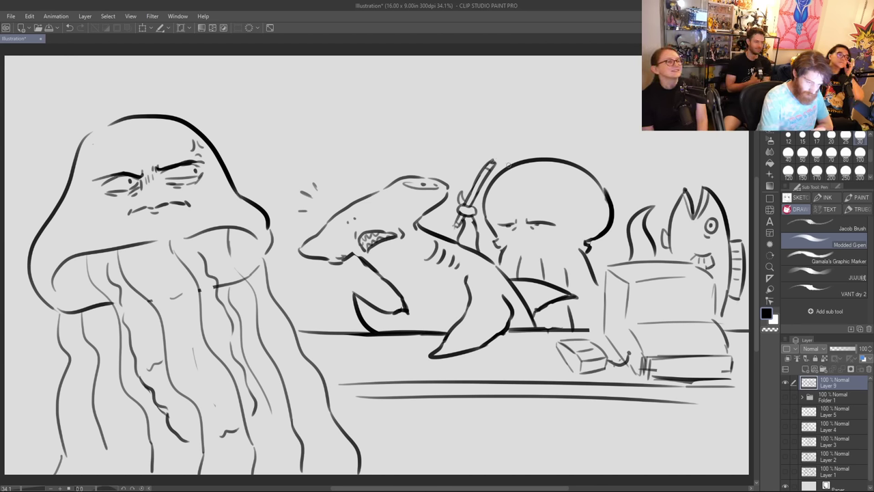
# Step: Draw a second stick crossing the first in the octopus's curled tentacle and add small spots along the far side of its head
pyautogui.moveTo(464, 204)
pyautogui.mouseDown()
pyautogui.moveTo(476, 158)
pyautogui.moveTo(479, 164)
pyautogui.mouseUp()
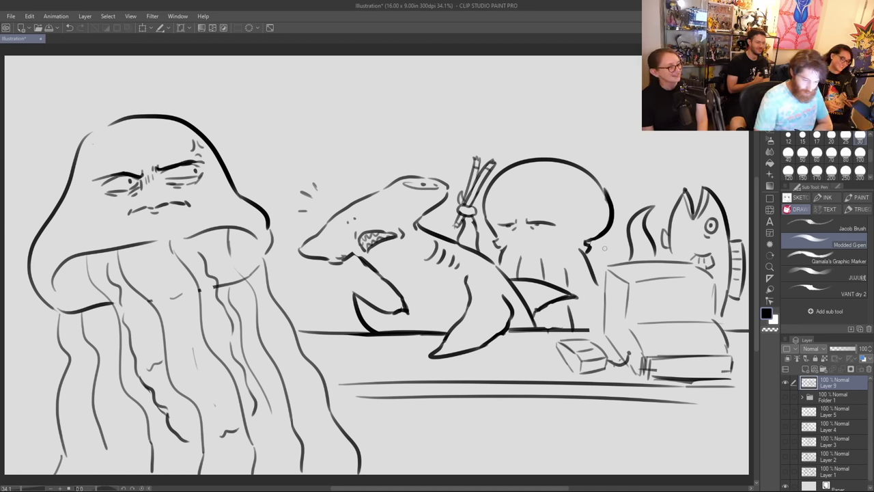
pyautogui.moveTo(599, 214); pyautogui.dragTo(598, 218)
pyautogui.moveTo(596, 205); pyautogui.dragTo(590, 227)
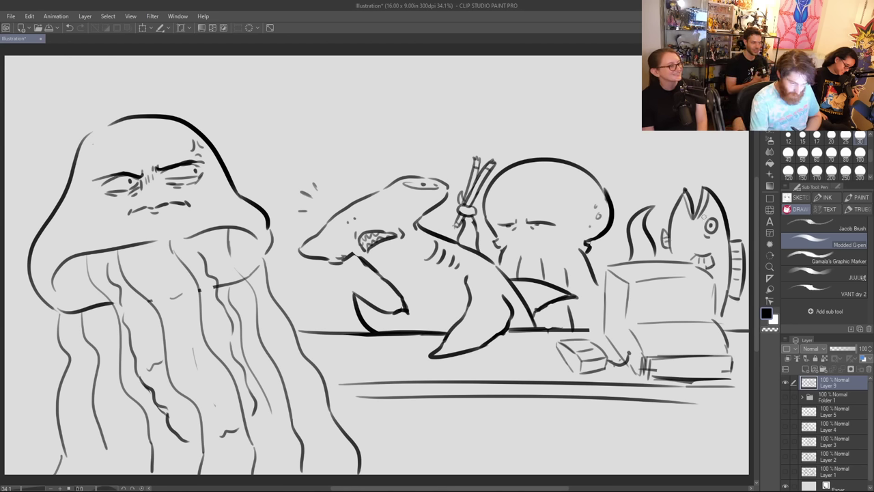
# Step: Detail the octopus's raised tentacles with suckers, adding a short one beside the register and a long curling one beneath the shark's arm
pyautogui.moveTo(643, 213); pyautogui.dragTo(651, 256)
pyautogui.moveTo(610, 238)
pyautogui.mouseDown()
pyautogui.moveTo(601, 272)
pyautogui.moveTo(607, 258)
pyautogui.moveTo(613, 267)
pyautogui.mouseUp()
pyautogui.moveTo(468, 221)
pyautogui.mouseDown()
pyautogui.moveTo(470, 243)
pyautogui.moveTo(466, 232)
pyautogui.moveTo(485, 258)
pyautogui.mouseUp()
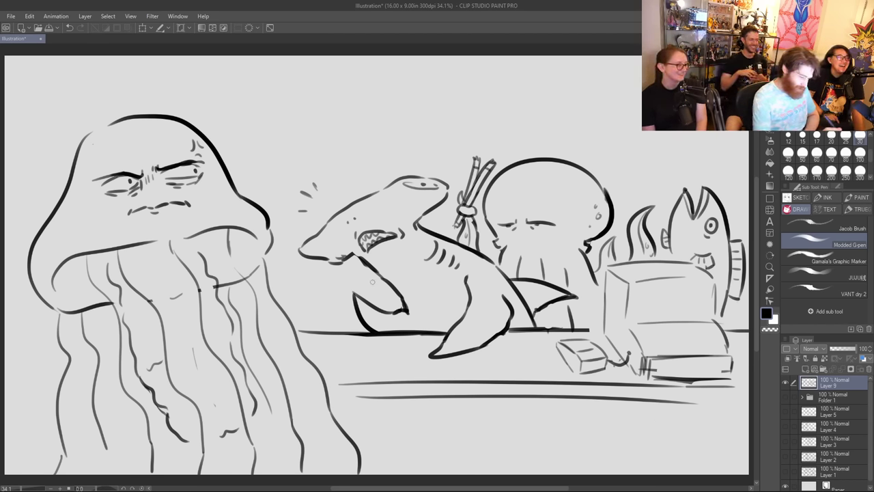
pyautogui.moveTo(380, 275)
pyautogui.mouseDown()
pyautogui.moveTo(300, 298)
pyautogui.moveTo(341, 315)
pyautogui.moveTo(360, 309)
pyautogui.moveTo(350, 284)
pyautogui.moveTo(396, 305)
pyautogui.moveTo(363, 294)
pyautogui.moveTo(345, 304)
pyautogui.moveTo(349, 310)
pyautogui.mouseUp()
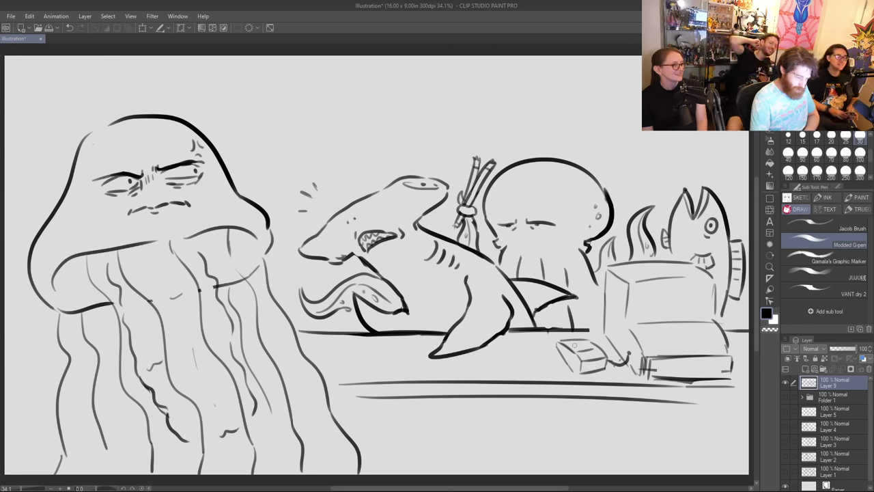
# Step: Shade the counter's front with a row of diagonal hatching strokes running along beneath the lower edge line
pyautogui.moveTo(360, 431); pyautogui.dragTo(410, 399)
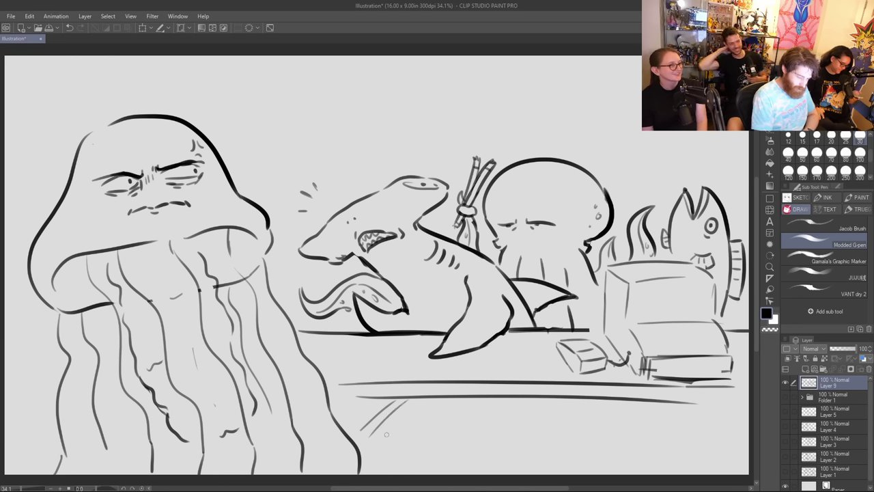
pyautogui.moveTo(378, 447); pyautogui.dragTo(423, 401)
pyautogui.moveTo(391, 465); pyautogui.dragTo(438, 412)
pyautogui.moveTo(422, 448)
pyautogui.mouseDown()
pyautogui.moveTo(452, 411)
pyautogui.moveTo(479, 403)
pyautogui.mouseUp()
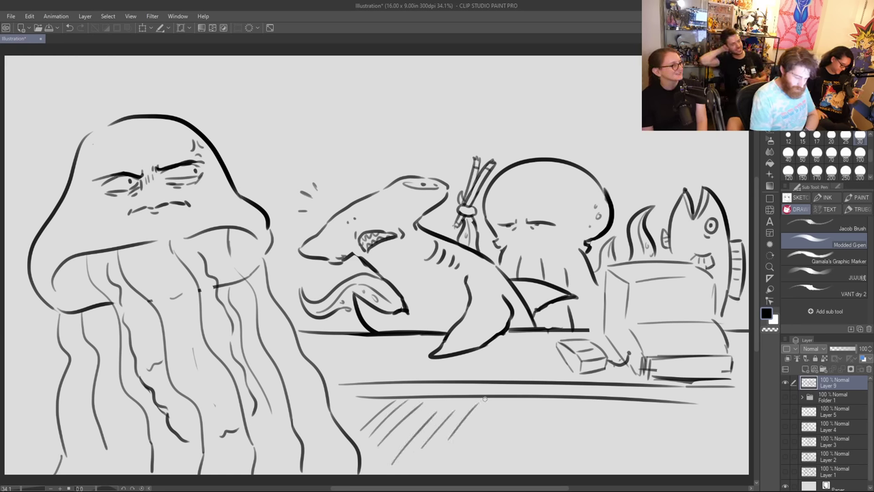
pyautogui.moveTo(465, 447)
pyautogui.mouseDown()
pyautogui.moveTo(498, 404)
pyautogui.moveTo(516, 405)
pyautogui.mouseUp()
pyautogui.moveTo(509, 447)
pyautogui.mouseDown()
pyautogui.moveTo(538, 407)
pyautogui.moveTo(563, 402)
pyautogui.mouseUp()
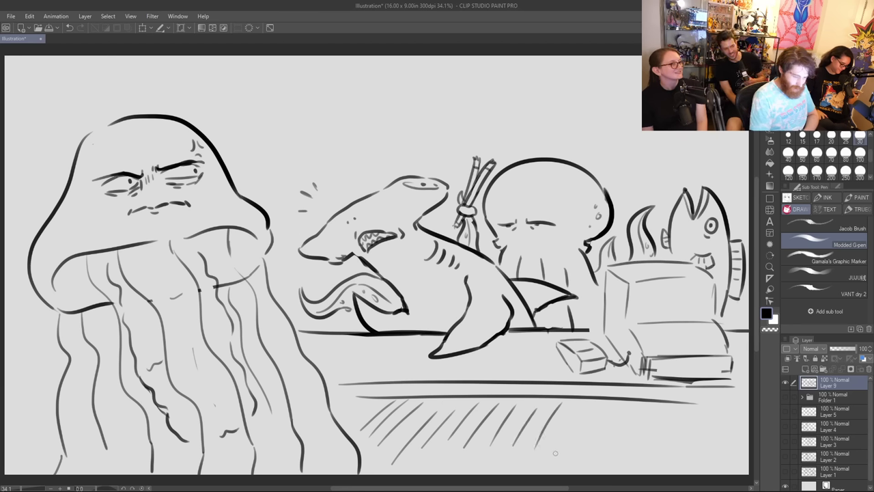
pyautogui.moveTo(553, 456); pyautogui.dragTo(582, 405)
pyautogui.moveTo(573, 455)
pyautogui.mouseDown()
pyautogui.moveTo(583, 415)
pyautogui.moveTo(593, 442)
pyautogui.moveTo(596, 411)
pyautogui.mouseUp()
pyautogui.moveTo(590, 454)
pyautogui.mouseDown()
pyautogui.moveTo(612, 411)
pyautogui.moveTo(612, 452)
pyautogui.moveTo(636, 408)
pyautogui.mouseUp()
pyautogui.moveTo(638, 457)
pyautogui.mouseDown()
pyautogui.moveTo(659, 415)
pyautogui.moveTo(679, 417)
pyautogui.mouseUp()
pyautogui.moveTo(686, 454); pyautogui.dragTo(702, 422)
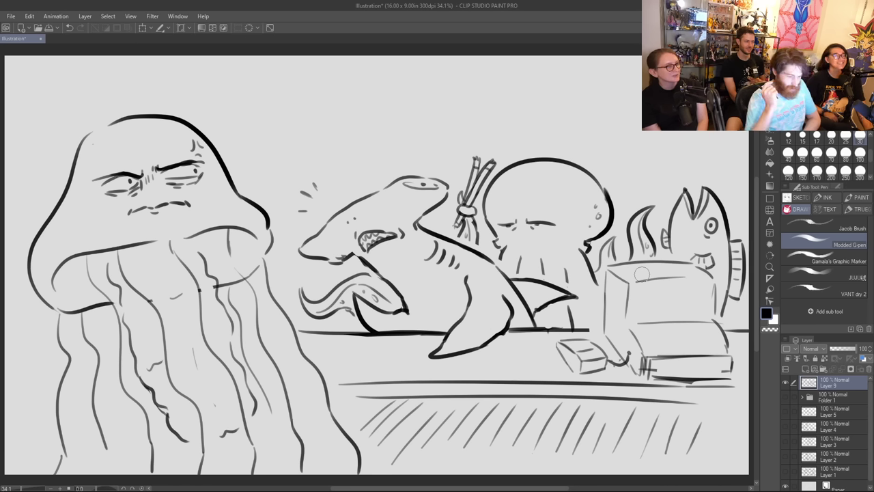
# Step: Hatch the gaps under the shark's bent arm and behind its body, plus the outer edge of the jellyfish's bell
pyautogui.moveTo(539, 318); pyautogui.dragTo(568, 322)
pyautogui.moveTo(365, 333)
pyautogui.mouseDown()
pyautogui.moveTo(382, 316)
pyautogui.moveTo(413, 318)
pyautogui.mouseUp()
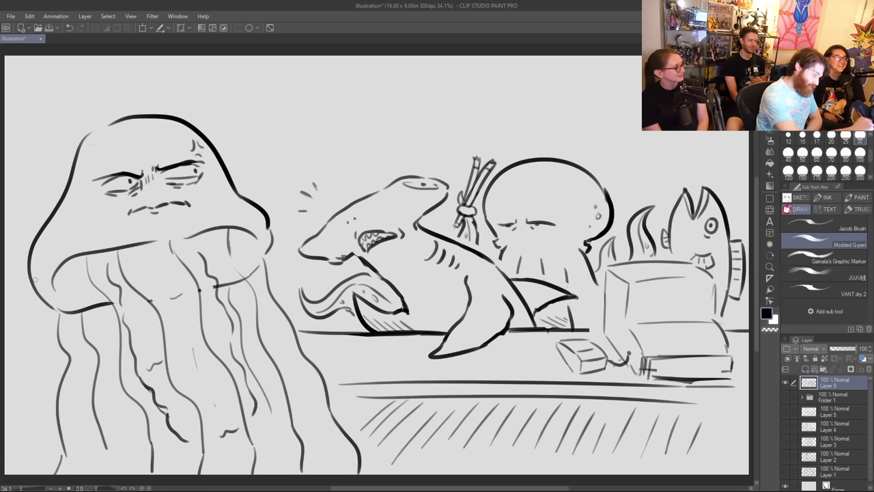
pyautogui.moveTo(34, 283); pyautogui.dragTo(51, 270)
pyautogui.moveTo(35, 268); pyautogui.dragTo(54, 256)
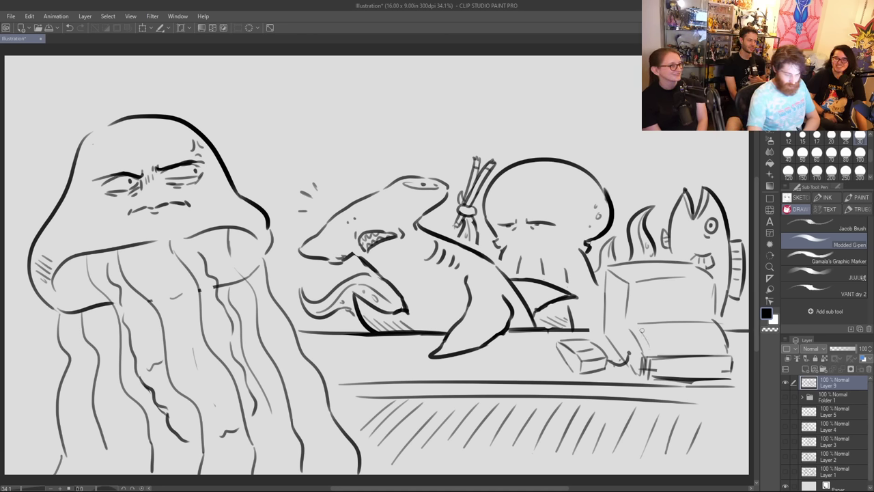
# Step: Draw a keyboard grid of crossing lines on the register's sloped front panel, redoing strokes that look off
pyautogui.moveTo(642, 331); pyautogui.dragTo(707, 328)
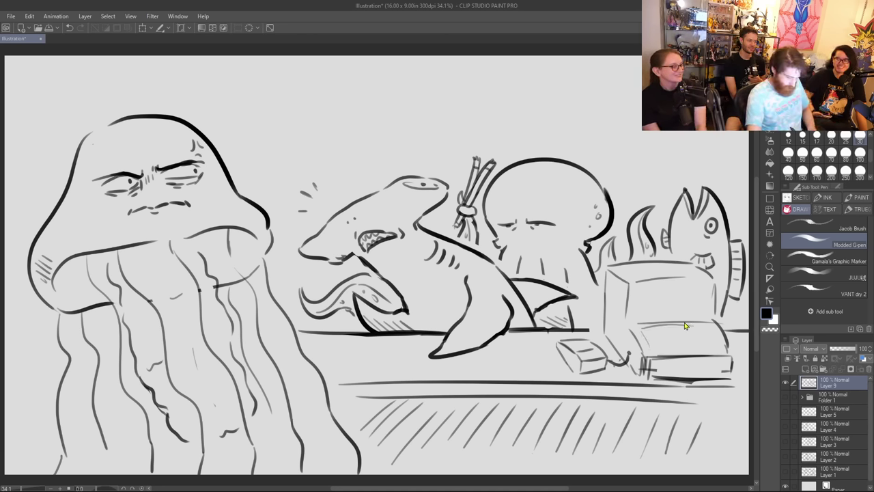
pyautogui.hotkey('ctrl', 'z')
pyautogui.moveTo(644, 328); pyautogui.dragTo(711, 323)
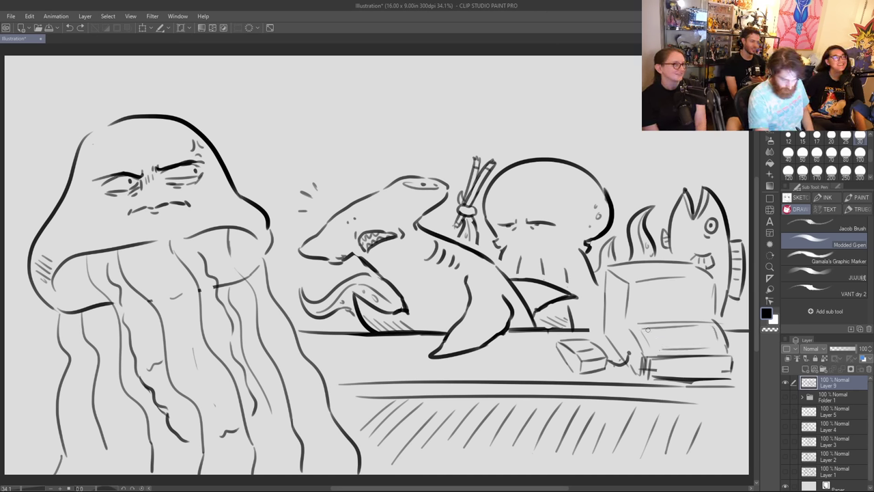
pyautogui.moveTo(670, 336)
pyautogui.mouseDown()
pyautogui.moveTo(678, 345)
pyautogui.moveTo(688, 335)
pyautogui.moveTo(715, 345)
pyautogui.mouseUp()
pyautogui.moveTo(650, 344)
pyautogui.mouseDown()
pyautogui.moveTo(713, 343)
pyautogui.moveTo(669, 337)
pyautogui.moveTo(714, 334)
pyautogui.mouseUp()
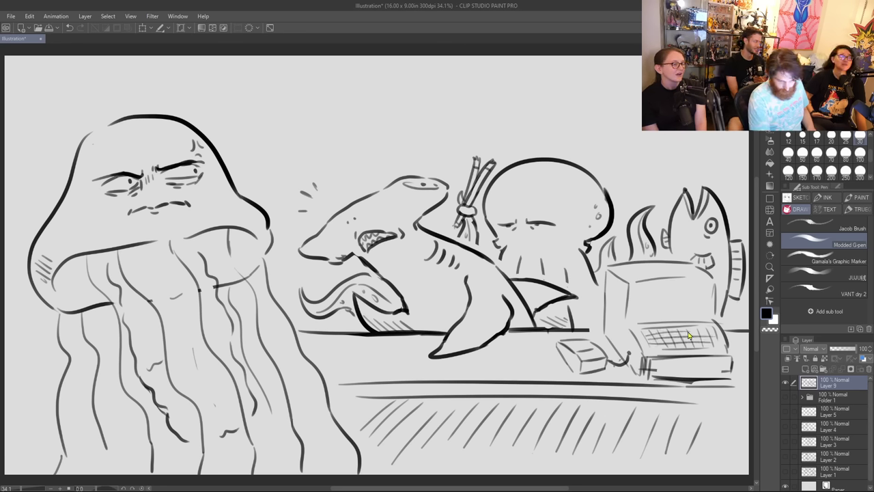
pyautogui.hotkey('ctrl', 'z')
pyautogui.moveTo(655, 332); pyautogui.dragTo(710, 332)
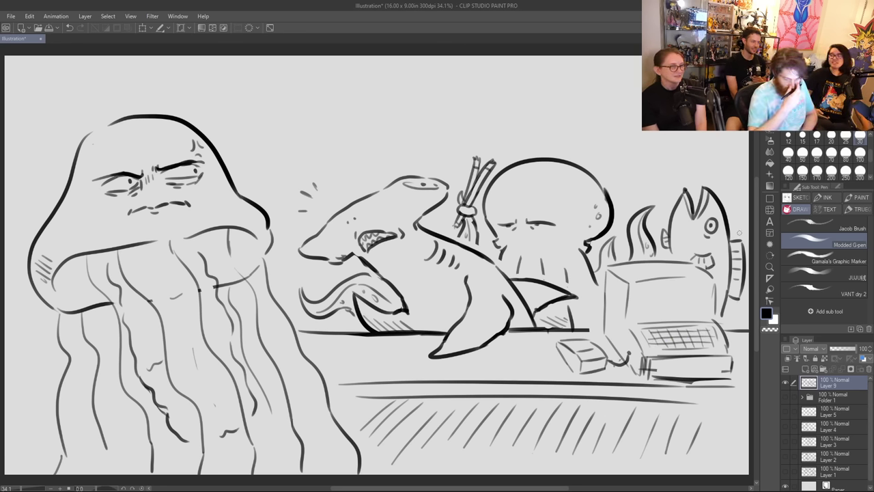
# Step: Mark rows of small buttons on top of the card reader beside the register
pyautogui.click(574, 347)
pyautogui.click(575, 344)
pyautogui.click(580, 346)
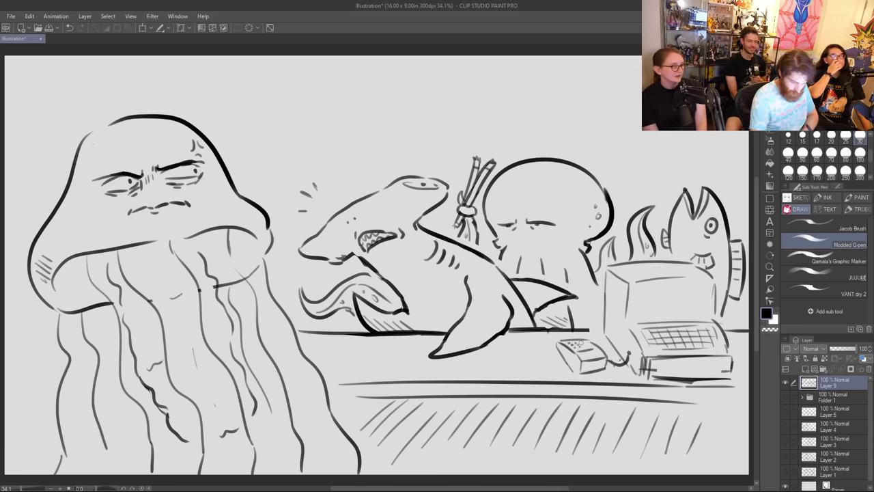
pyautogui.click(582, 344)
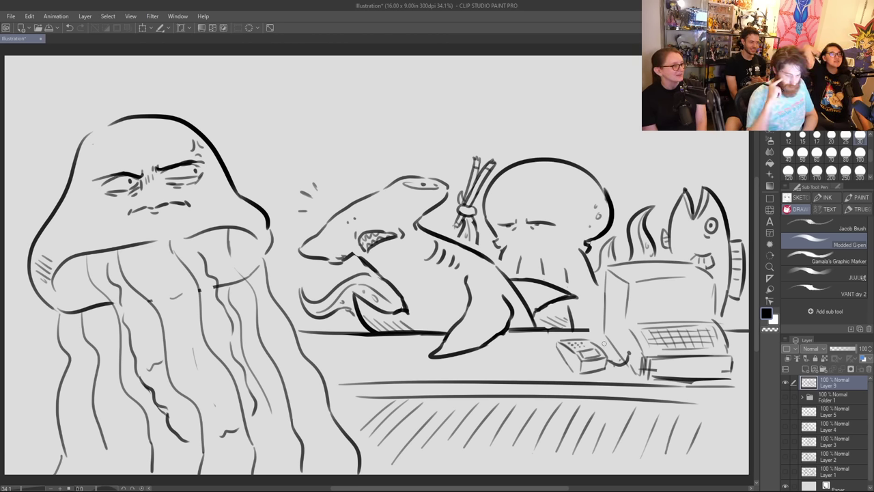
# Step: Reinforce the register monitor's sides, draw an inset screen on its face, and hatch the base of the shark's fin
pyautogui.moveTo(627, 290); pyautogui.dragTo(629, 325)
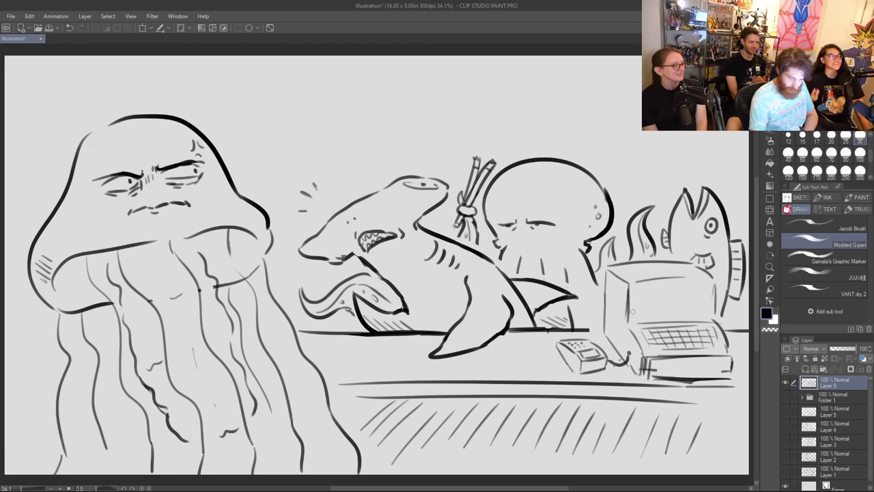
pyautogui.moveTo(713, 288); pyautogui.dragTo(717, 314)
pyautogui.moveTo(644, 288)
pyautogui.mouseDown()
pyautogui.moveTo(643, 315)
pyautogui.moveTo(643, 289)
pyautogui.moveTo(707, 306)
pyautogui.mouseUp()
pyautogui.moveTo(652, 314); pyautogui.dragTo(698, 313)
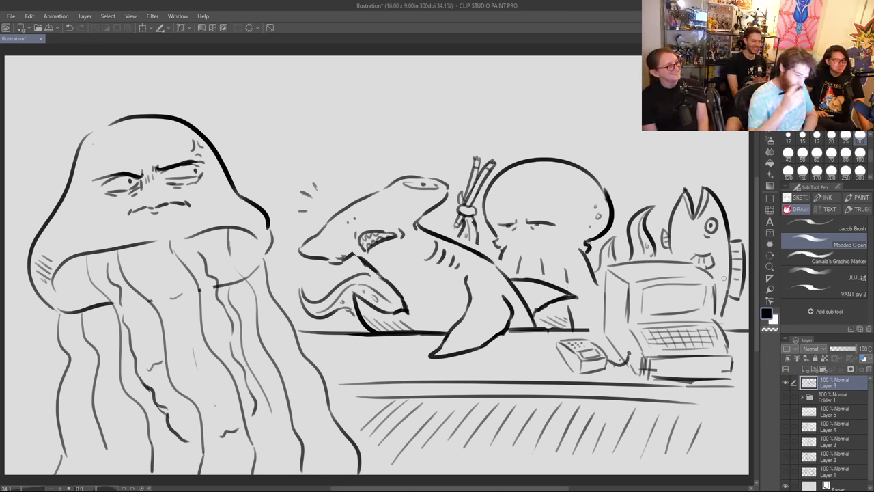
pyautogui.moveTo(525, 311); pyautogui.dragTo(542, 296)
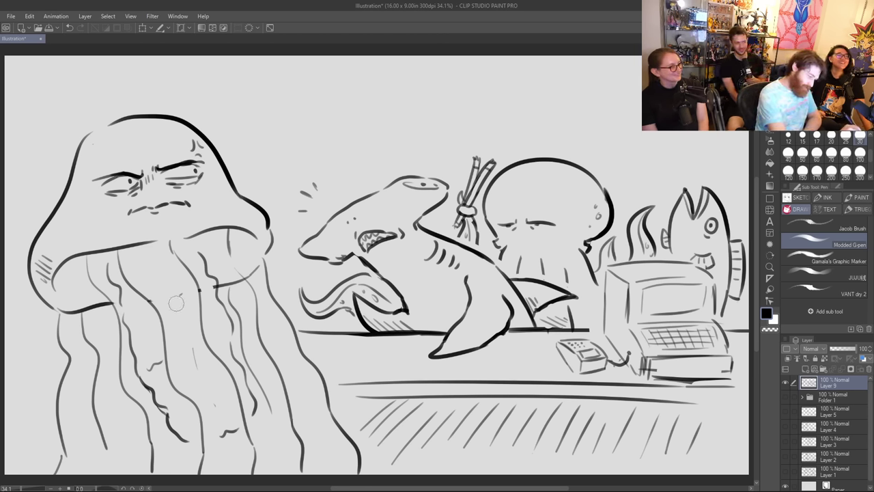
# Step: Add two long wavy jellyfish tentacles, then redraw the bell's side nearest the shark with a fuller curve and close the outline's upper gap
pyautogui.moveTo(144, 246); pyautogui.dragTo(242, 468)
pyautogui.moveTo(62, 269)
pyautogui.mouseDown()
pyautogui.moveTo(30, 383)
pyautogui.moveTo(24, 473)
pyautogui.mouseUp()
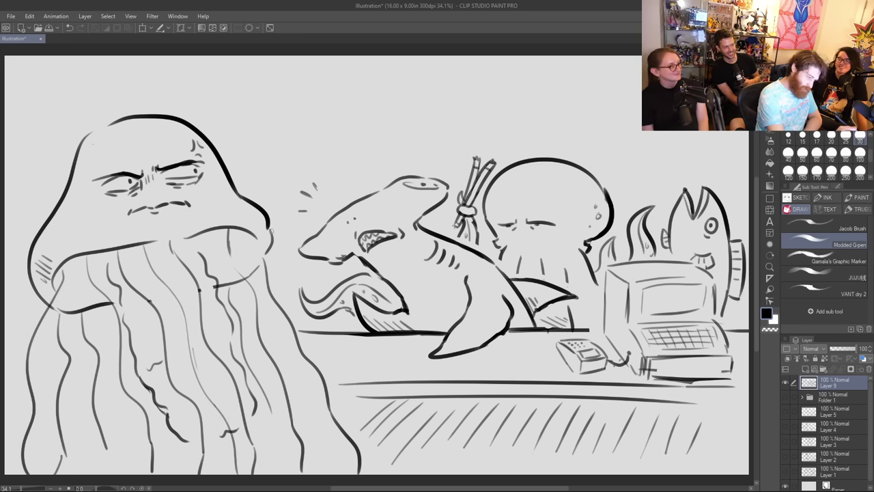
pyautogui.moveTo(222, 162)
pyautogui.mouseDown()
pyautogui.moveTo(260, 207)
pyautogui.moveTo(245, 172)
pyautogui.moveTo(241, 202)
pyautogui.moveTo(226, 163)
pyautogui.moveTo(267, 203)
pyautogui.mouseUp()
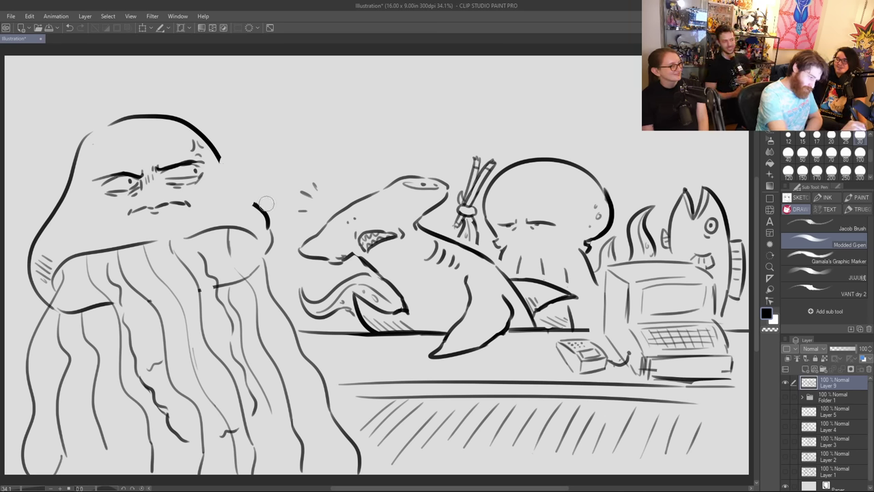
pyautogui.moveTo(221, 161); pyautogui.dragTo(269, 233)
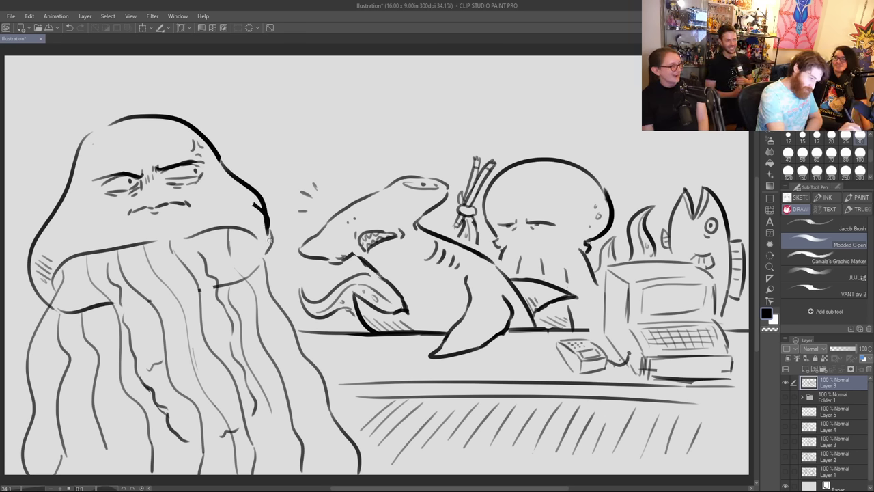
pyautogui.hotkey('ctrl', 'z')
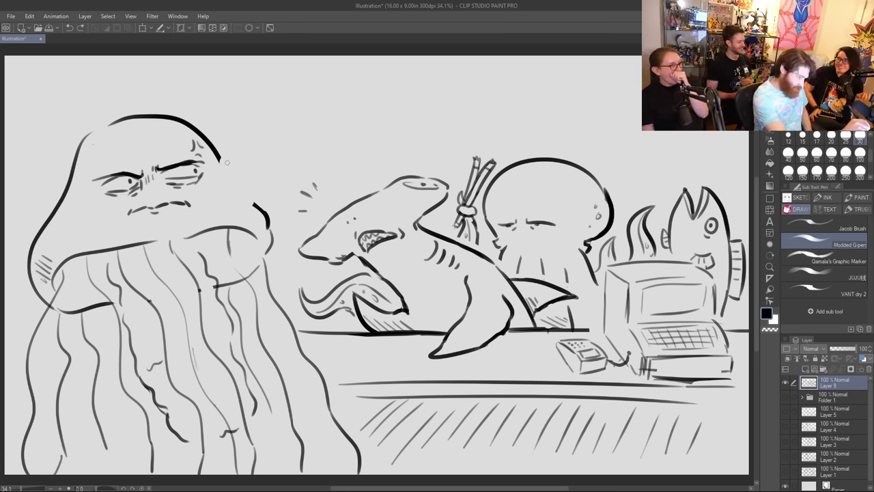
pyautogui.moveTo(221, 161)
pyautogui.mouseDown()
pyautogui.moveTo(270, 194)
pyautogui.moveTo(272, 241)
pyautogui.mouseUp()
pyautogui.moveTo(254, 204)
pyautogui.mouseDown()
pyautogui.moveTo(265, 237)
pyautogui.moveTo(239, 171)
pyautogui.moveTo(278, 222)
pyautogui.moveTo(272, 250)
pyautogui.mouseUp()
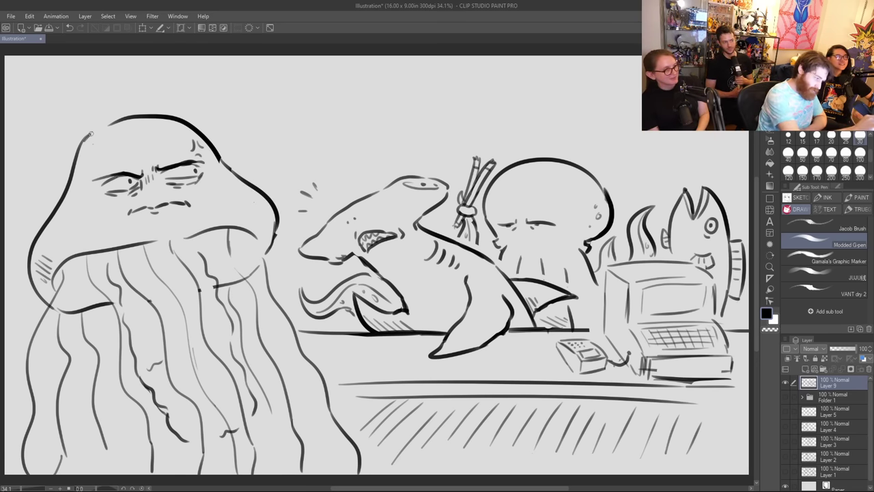
pyautogui.moveTo(91, 134); pyautogui.dragTo(116, 122)
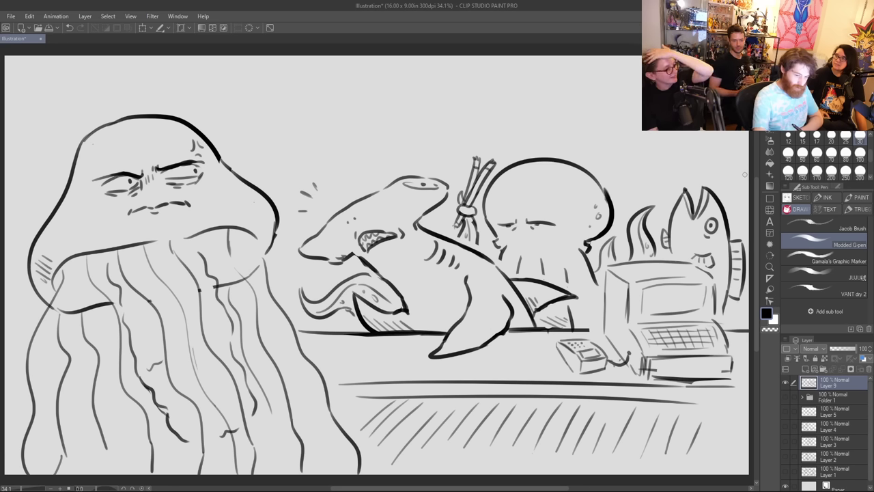
# Step: Draw a long eel arching over the shark and octopus, with a pointed, slightly open mouth facing the jellyfish
pyautogui.moveTo(743, 183)
pyautogui.mouseDown()
pyautogui.moveTo(726, 148)
pyautogui.moveTo(543, 77)
pyautogui.moveTo(429, 86)
pyautogui.moveTo(333, 120)
pyautogui.mouseUp()
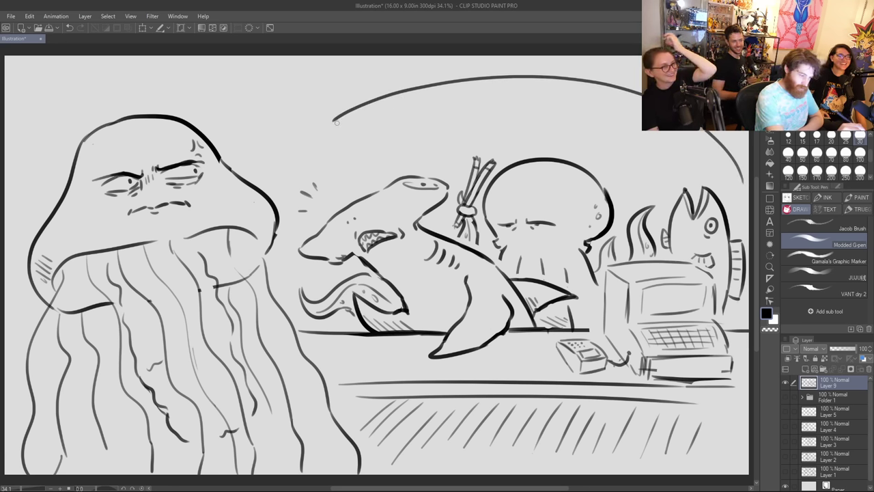
pyautogui.moveTo(334, 121)
pyautogui.mouseDown()
pyautogui.moveTo(365, 127)
pyautogui.moveTo(327, 134)
pyautogui.moveTo(375, 141)
pyautogui.moveTo(414, 128)
pyautogui.moveTo(577, 122)
pyautogui.mouseUp()
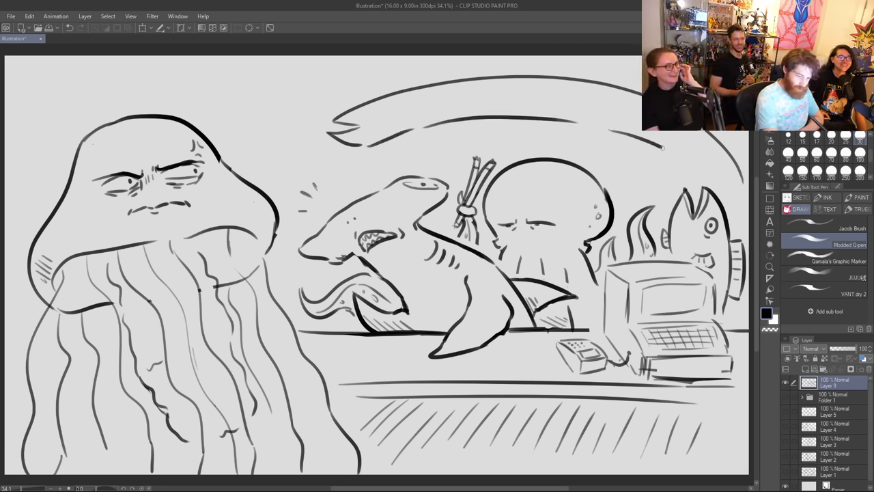
pyautogui.moveTo(662, 147); pyautogui.dragTo(691, 168)
# Step: Give the eel an eye, a small side fin, a wavy dorsal fin and a hatched belly fin, and join its broken underside line
pyautogui.moveTo(363, 112)
pyautogui.mouseDown()
pyautogui.moveTo(418, 125)
pyautogui.moveTo(418, 113)
pyautogui.mouseUp()
pyautogui.moveTo(408, 118); pyautogui.dragTo(418, 118)
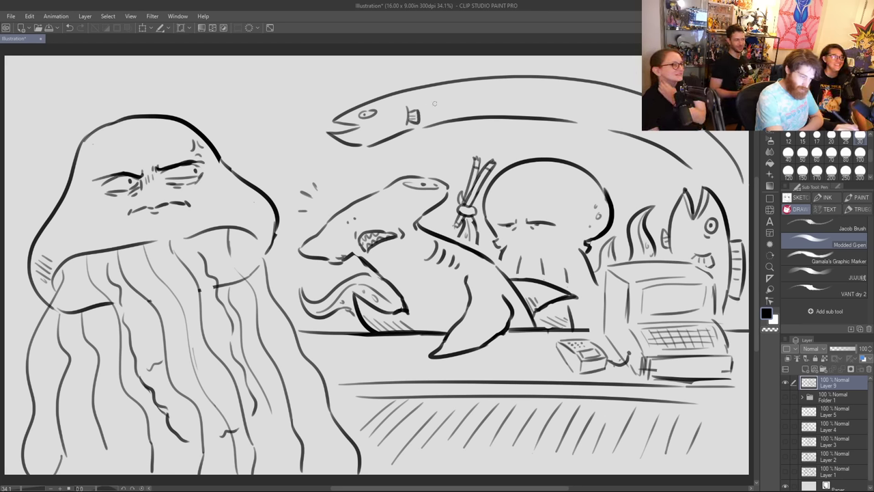
pyautogui.moveTo(432, 83)
pyautogui.mouseDown()
pyautogui.moveTo(479, 65)
pyautogui.moveTo(622, 78)
pyautogui.mouseUp()
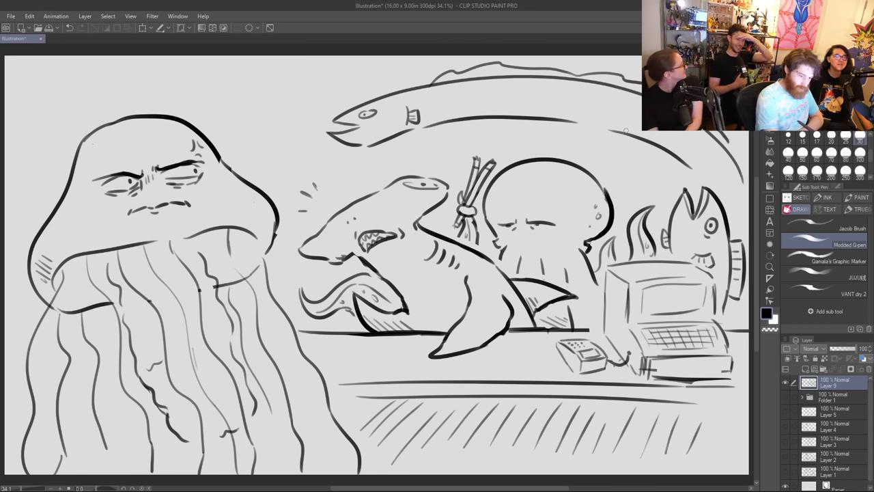
pyautogui.moveTo(581, 122)
pyautogui.mouseDown()
pyautogui.moveTo(738, 187)
pyautogui.moveTo(706, 183)
pyautogui.moveTo(749, 191)
pyautogui.mouseUp()
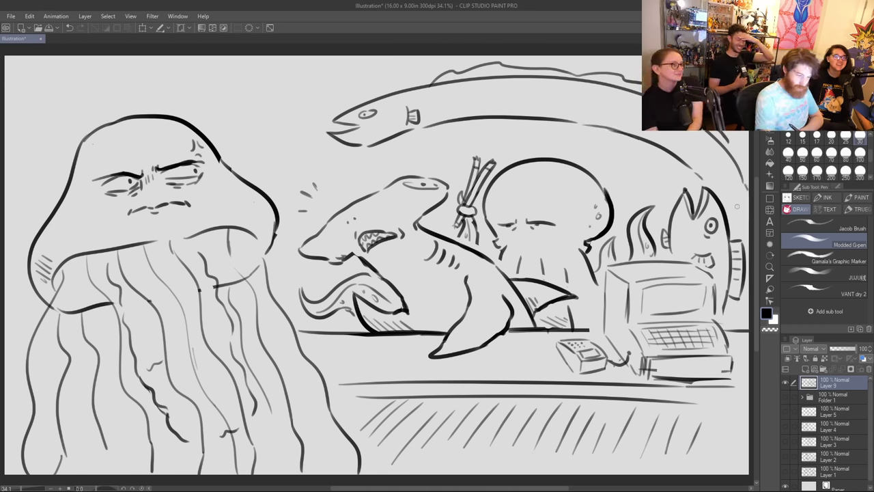
pyautogui.moveTo(453, 120); pyautogui.dragTo(483, 119)
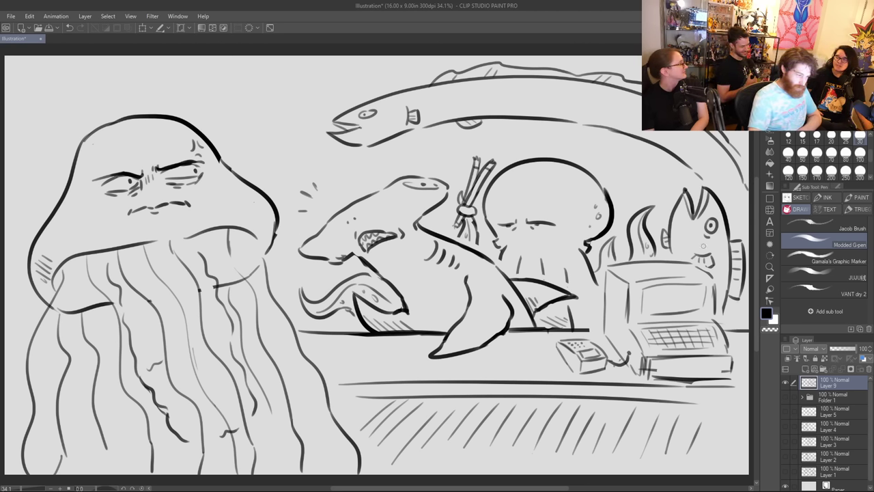
# Step: Rework the eel's face with a gaping dark mouth, two round bulging eyes with tiny pupils, and small droplets in front of it
pyautogui.moveTo(362, 116)
pyautogui.mouseDown()
pyautogui.moveTo(367, 110)
pyautogui.moveTo(333, 135)
pyautogui.moveTo(355, 142)
pyautogui.moveTo(353, 131)
pyautogui.moveTo(359, 140)
pyautogui.moveTo(335, 145)
pyautogui.moveTo(375, 143)
pyautogui.mouseUp()
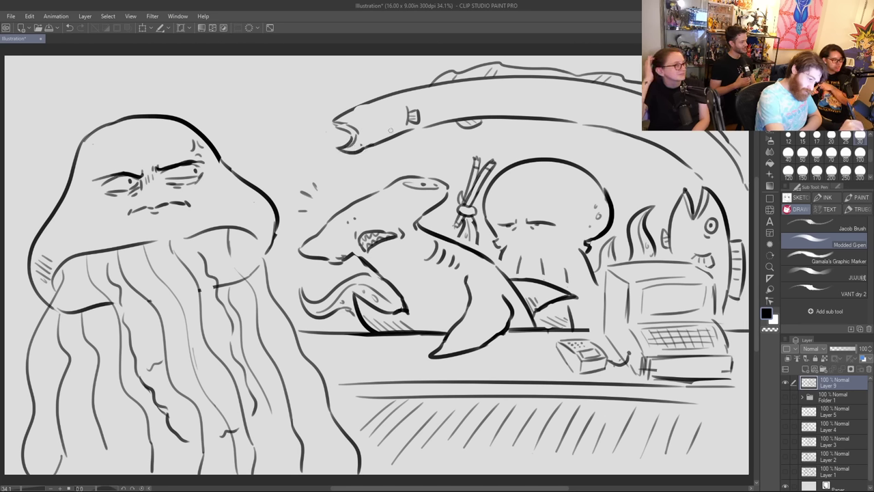
pyautogui.moveTo(360, 108)
pyautogui.mouseDown()
pyautogui.moveTo(338, 114)
pyautogui.moveTo(355, 106)
pyautogui.mouseUp()
pyautogui.click(362, 117)
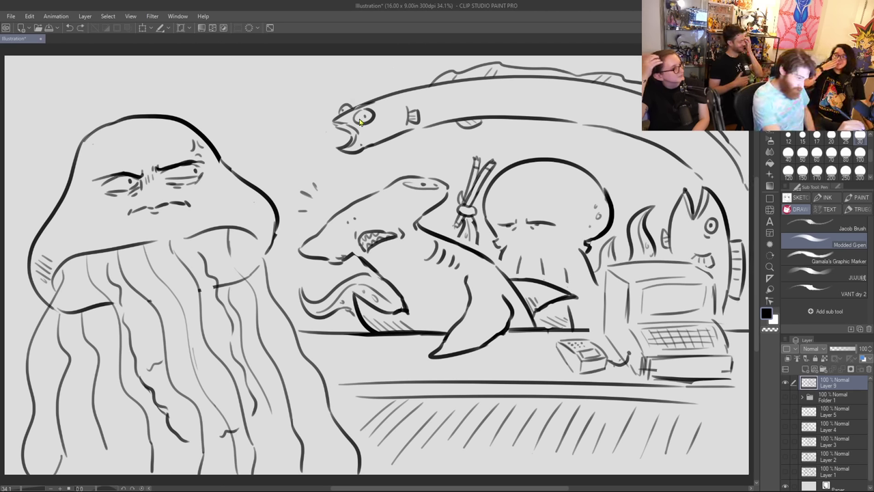
pyautogui.moveTo(352, 140)
pyautogui.mouseDown()
pyautogui.moveTo(340, 126)
pyautogui.moveTo(351, 130)
pyautogui.mouseUp()
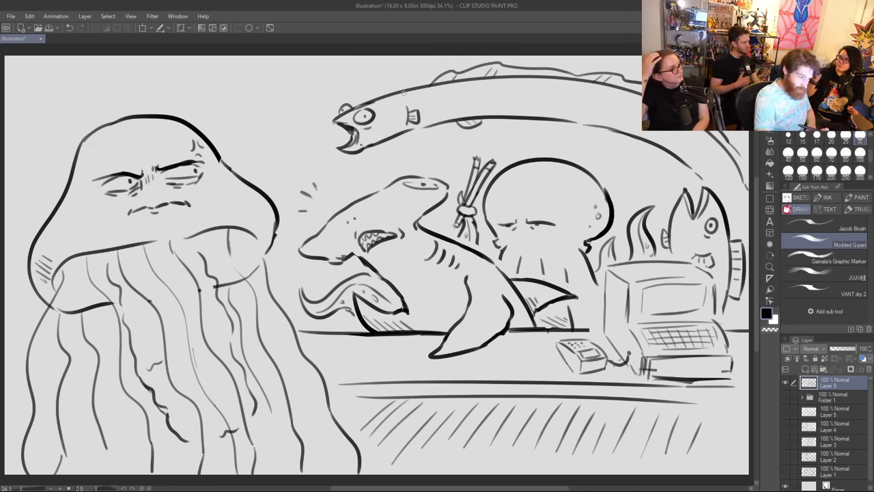
pyautogui.moveTo(327, 132); pyautogui.dragTo(321, 130)
pyautogui.moveTo(326, 137); pyautogui.dragTo(323, 140)
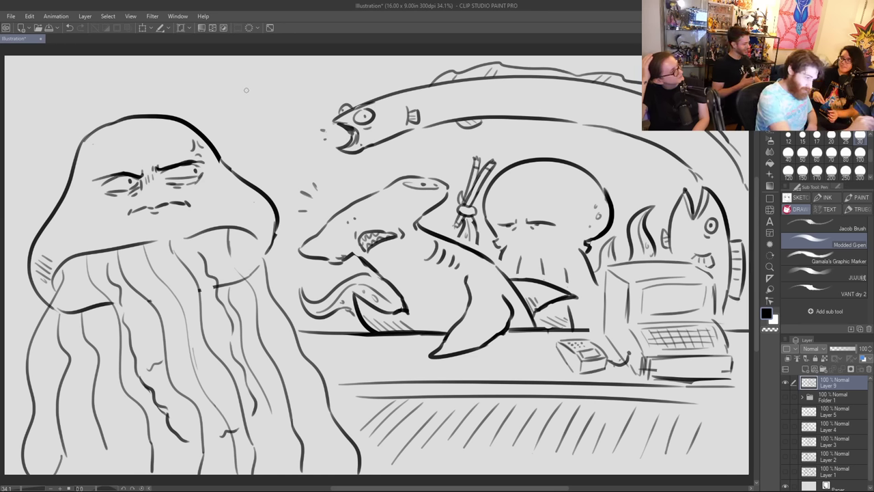
# Step: Draw a small deep-sea diver's helmet with a round gridded window and side bolts between the jellyfish and eel, and start the shoulders
pyautogui.moveTo(239, 109); pyautogui.dragTo(268, 78)
pyautogui.moveTo(285, 112)
pyautogui.mouseDown()
pyautogui.moveTo(287, 95)
pyautogui.moveTo(273, 81)
pyautogui.mouseUp()
pyautogui.moveTo(241, 115)
pyautogui.mouseDown()
pyautogui.moveTo(252, 120)
pyautogui.moveTo(284, 108)
pyautogui.moveTo(259, 112)
pyautogui.moveTo(279, 94)
pyautogui.moveTo(261, 110)
pyautogui.moveTo(273, 102)
pyautogui.mouseUp()
pyautogui.moveTo(258, 107)
pyautogui.mouseDown()
pyautogui.moveTo(279, 106)
pyautogui.moveTo(233, 108)
pyautogui.mouseUp()
pyautogui.moveTo(290, 98)
pyautogui.mouseDown()
pyautogui.moveTo(243, 119)
pyautogui.moveTo(285, 109)
pyautogui.moveTo(280, 140)
pyautogui.mouseUp()
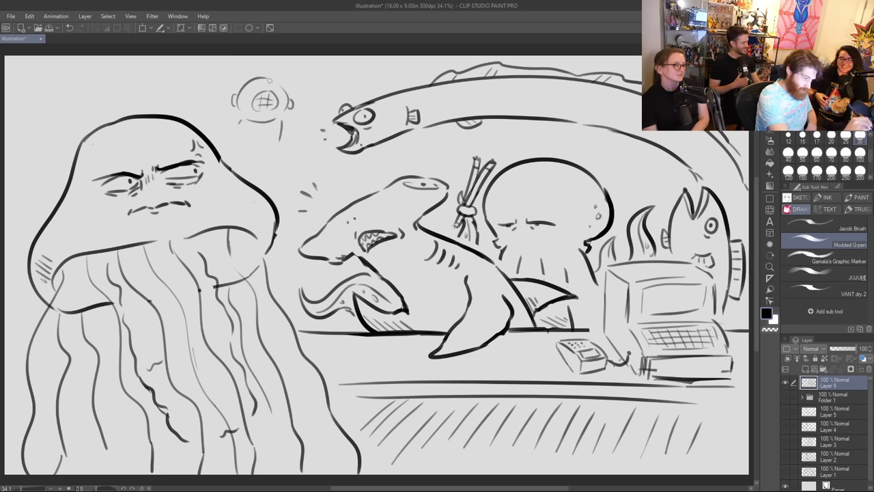
# Step: Draw the diver's two raised arms with banded sleeves and open hands, and run a wavy air hose up from the back
pyautogui.moveTo(239, 121)
pyautogui.mouseDown()
pyautogui.moveTo(215, 101)
pyautogui.moveTo(219, 128)
pyautogui.moveTo(209, 93)
pyautogui.moveTo(199, 94)
pyautogui.moveTo(197, 104)
pyautogui.moveTo(223, 115)
pyautogui.mouseUp()
pyautogui.moveTo(284, 124)
pyautogui.mouseDown()
pyautogui.moveTo(301, 116)
pyautogui.moveTo(301, 131)
pyautogui.moveTo(306, 124)
pyautogui.mouseUp()
pyautogui.moveTo(226, 109); pyautogui.dragTo(214, 59)
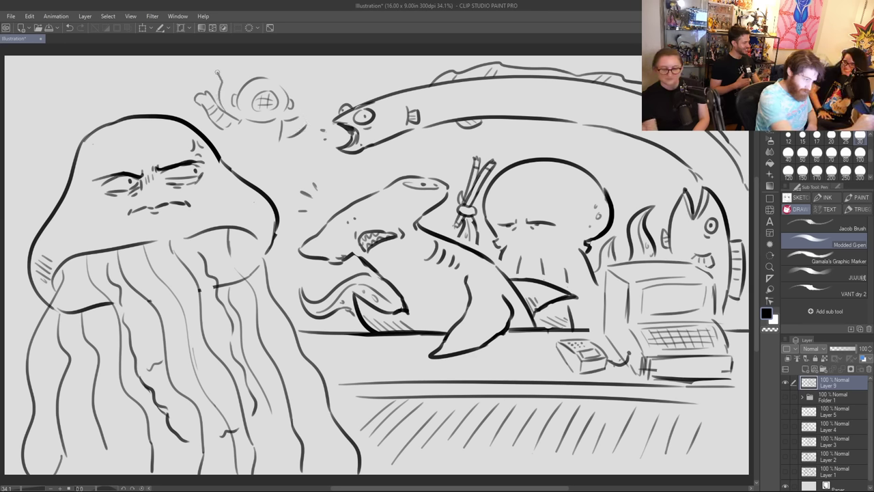
pyautogui.moveTo(228, 112); pyautogui.dragTo(220, 59)
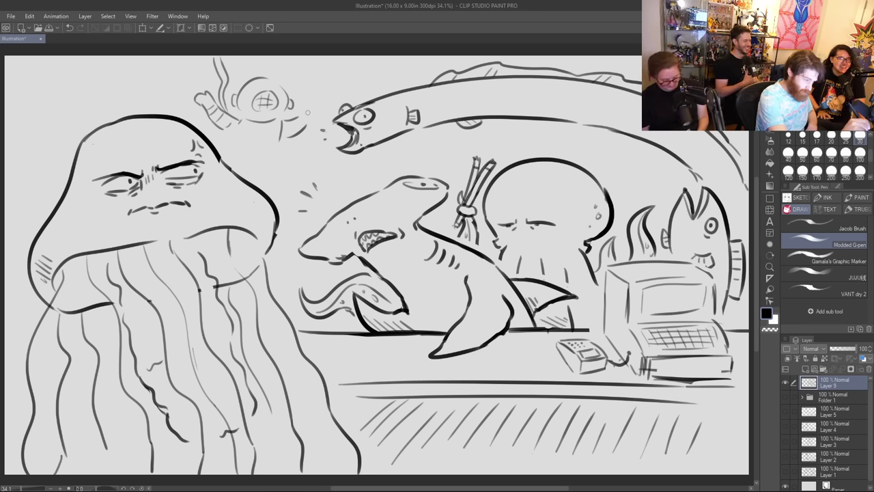
pyautogui.moveTo(299, 117)
pyautogui.mouseDown()
pyautogui.moveTo(321, 105)
pyautogui.moveTo(318, 113)
pyautogui.moveTo(289, 124)
pyautogui.moveTo(289, 136)
pyautogui.moveTo(292, 117)
pyautogui.moveTo(313, 110)
pyautogui.mouseUp()
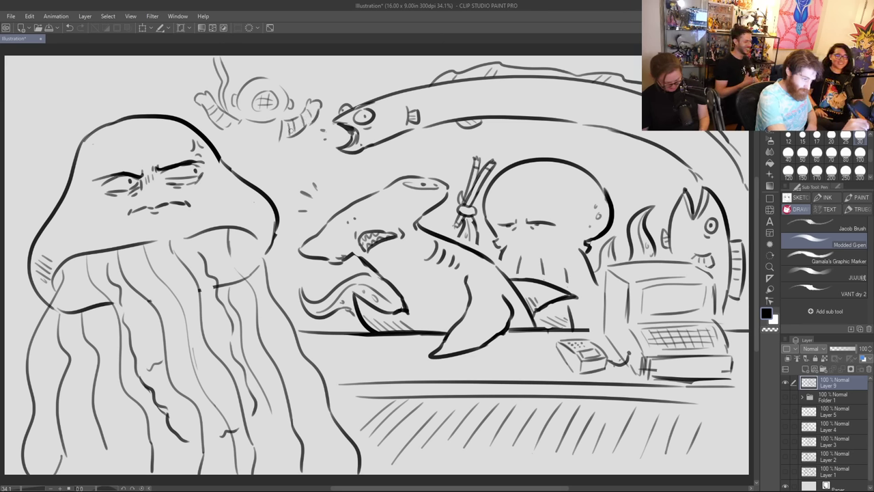
# Step: Draw the diver's torso and legs behind the jellyfish's bell, and add small bubbles around the helmet
pyautogui.moveTo(280, 134); pyautogui.dragTo(273, 159)
pyautogui.moveTo(236, 130); pyautogui.dragTo(227, 148)
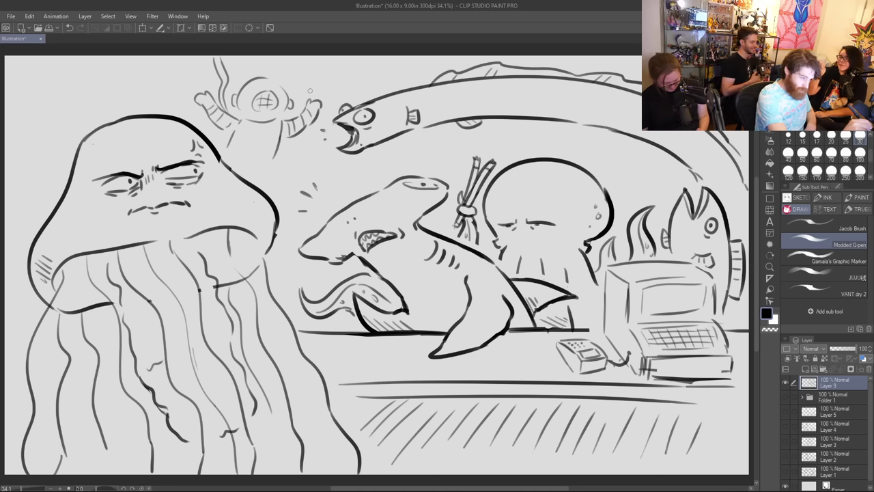
pyautogui.moveTo(234, 158)
pyautogui.mouseDown()
pyautogui.moveTo(259, 164)
pyautogui.moveTo(278, 152)
pyautogui.moveTo(272, 184)
pyautogui.mouseUp()
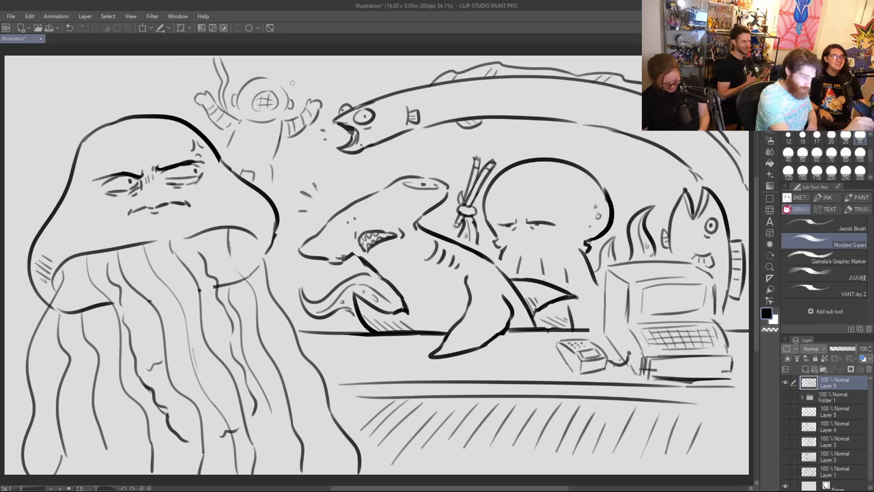
pyautogui.moveTo(184, 77); pyautogui.dragTo(184, 76)
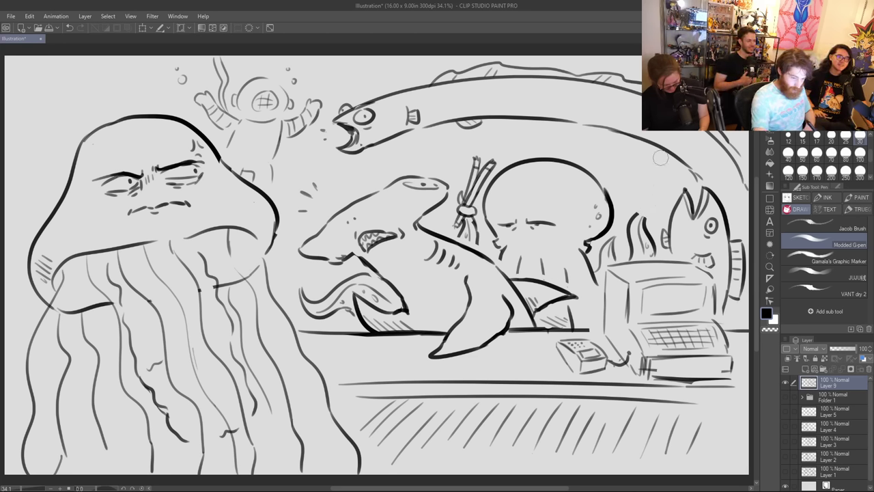
# Step: Draw a small tilted cylinder with round markings held by the octopus tentacle behind the cash register
pyautogui.moveTo(637, 202)
pyautogui.mouseDown()
pyautogui.moveTo(654, 225)
pyautogui.moveTo(636, 200)
pyautogui.moveTo(653, 224)
pyautogui.moveTo(668, 212)
pyautogui.moveTo(643, 188)
pyautogui.moveTo(650, 192)
pyautogui.mouseUp()
pyautogui.moveTo(658, 222)
pyautogui.mouseDown()
pyautogui.moveTo(666, 211)
pyautogui.moveTo(647, 194)
pyautogui.mouseUp()
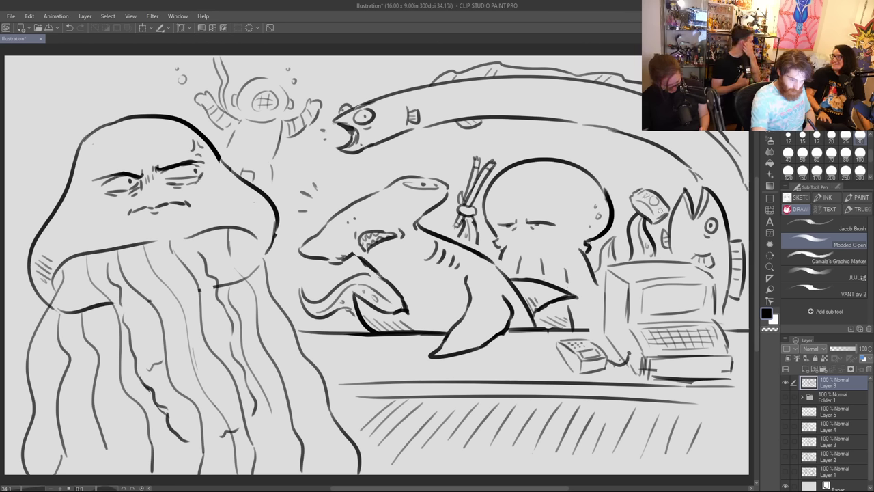
pyautogui.moveTo(658, 213); pyautogui.dragTo(661, 204)
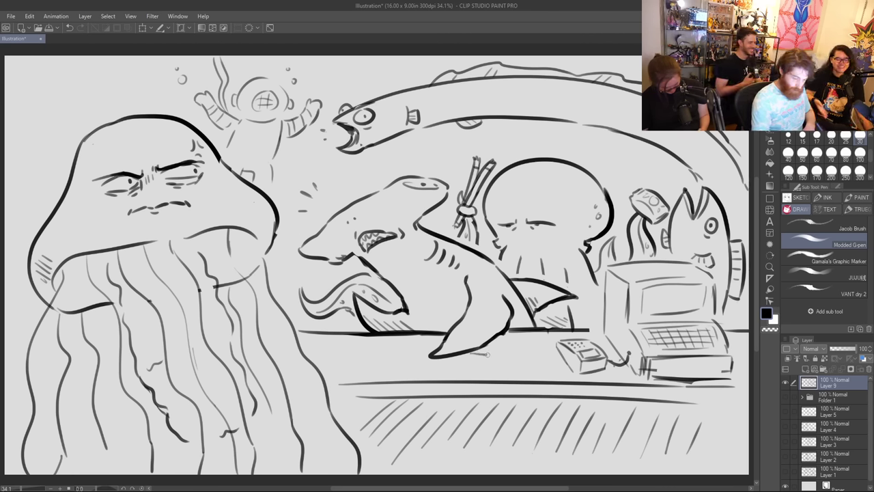
# Step: Add shadow lines beneath the shark's resting fin and sketch a small crumpled item under its tip, undoing the unwanted strokes
pyautogui.moveTo(478, 351); pyautogui.dragTo(497, 352)
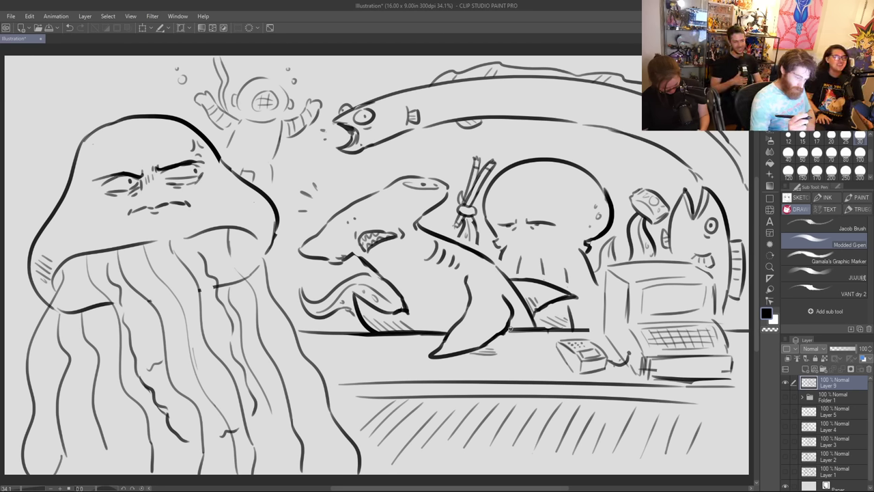
pyautogui.moveTo(431, 350)
pyautogui.mouseDown()
pyautogui.moveTo(414, 347)
pyautogui.moveTo(410, 357)
pyautogui.moveTo(451, 354)
pyautogui.moveTo(414, 355)
pyautogui.mouseUp()
pyautogui.hotkey('ctrl', 'z')
pyautogui.moveTo(411, 353)
pyautogui.mouseDown()
pyautogui.moveTo(431, 366)
pyautogui.moveTo(461, 355)
pyautogui.moveTo(437, 364)
pyautogui.moveTo(414, 353)
pyautogui.moveTo(423, 361)
pyautogui.moveTo(416, 347)
pyautogui.moveTo(430, 344)
pyautogui.moveTo(424, 353)
pyautogui.moveTo(423, 344)
pyautogui.mouseUp()
pyautogui.hotkey('ctrl', 'z')
pyautogui.hotkey('ctrl', 'z')
pyautogui.moveTo(420, 344); pyautogui.dragTo(437, 348)
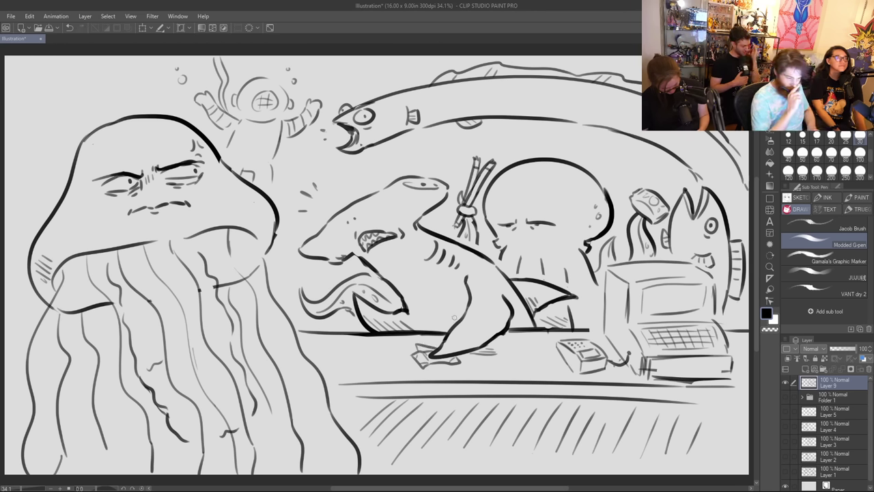
# Step: Hatch the underside of the shark's resting fin and remove the oval from the diver's belly
pyautogui.moveTo(468, 343); pyautogui.dragTo(489, 334)
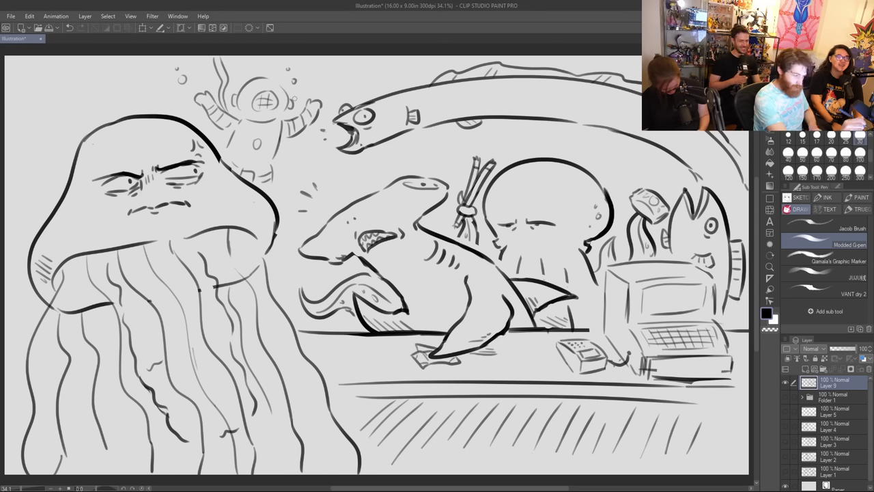
pyautogui.hotkey('ctrl', 'z')
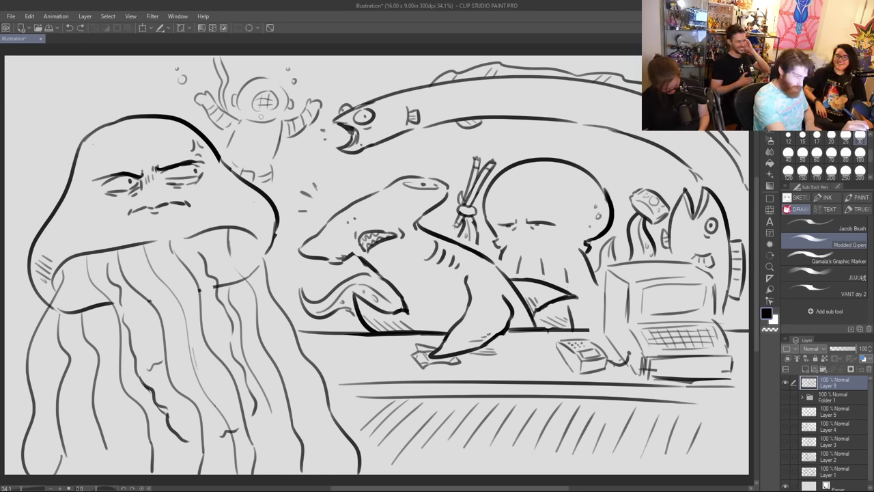
pyautogui.hotkey('ctrl', 'y')
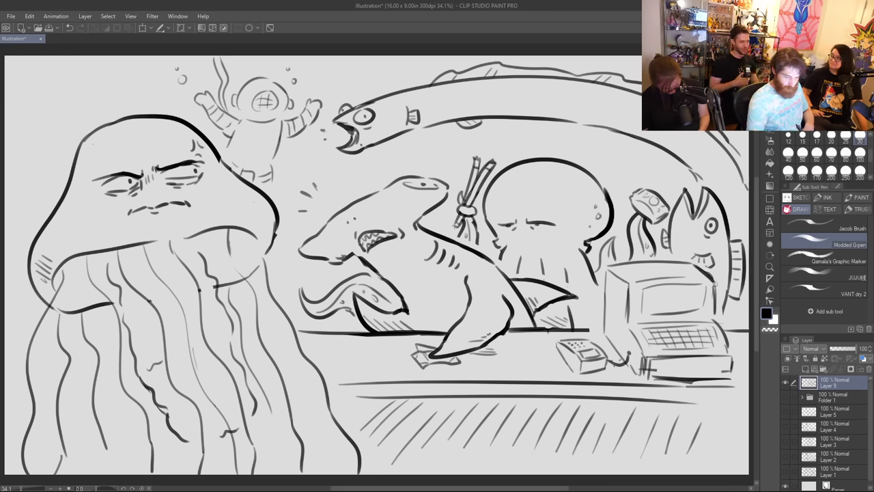
# Step: Darken the cash register's sides and base corners, extend the counter's back edge to it, and rework the card reader's edge and cable
pyautogui.moveTo(630, 283); pyautogui.dragTo(632, 322)
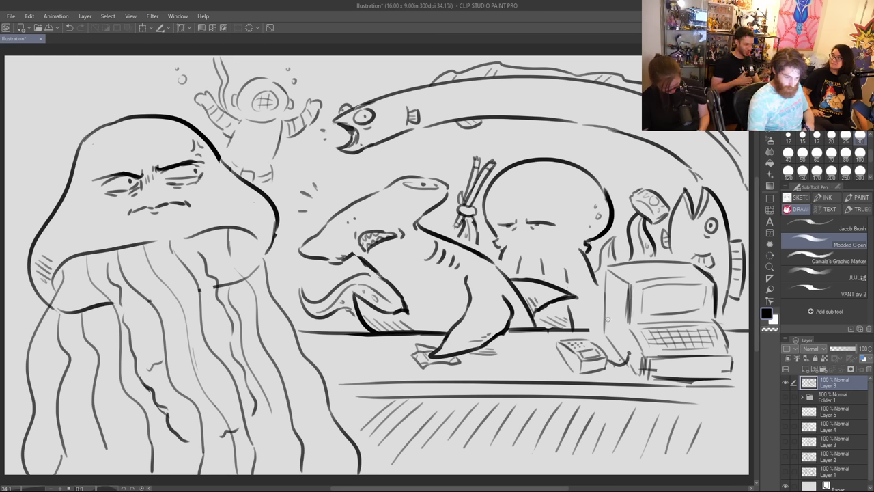
pyautogui.moveTo(607, 293)
pyautogui.mouseDown()
pyautogui.moveTo(607, 333)
pyautogui.moveTo(597, 330)
pyautogui.moveTo(603, 330)
pyautogui.mouseUp()
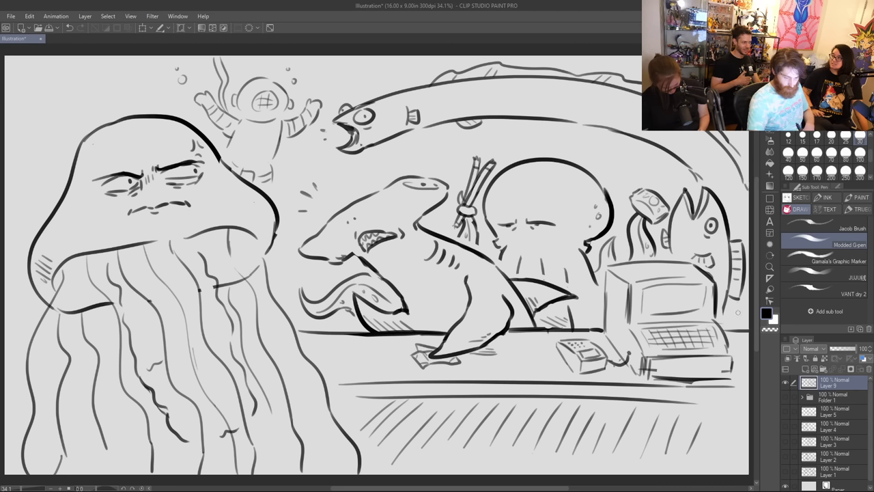
pyautogui.moveTo(735, 375)
pyautogui.mouseDown()
pyautogui.moveTo(734, 364)
pyautogui.moveTo(735, 375)
pyautogui.mouseUp()
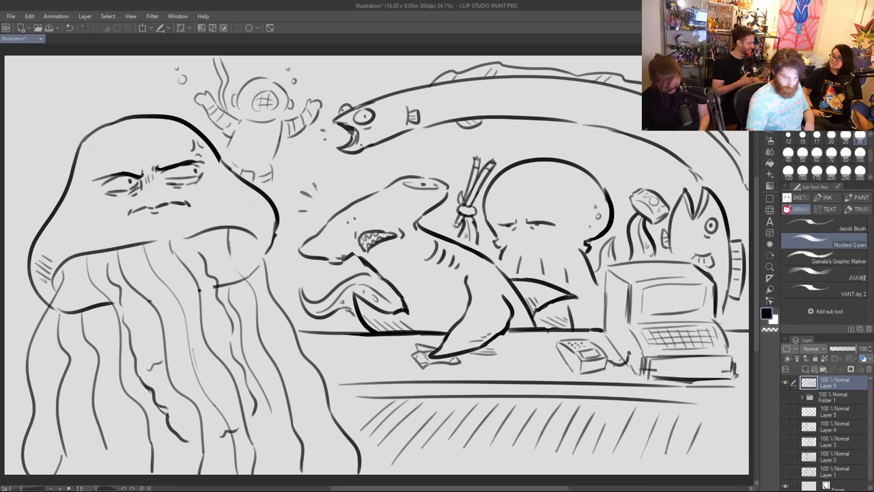
pyautogui.moveTo(603, 334); pyautogui.dragTo(643, 380)
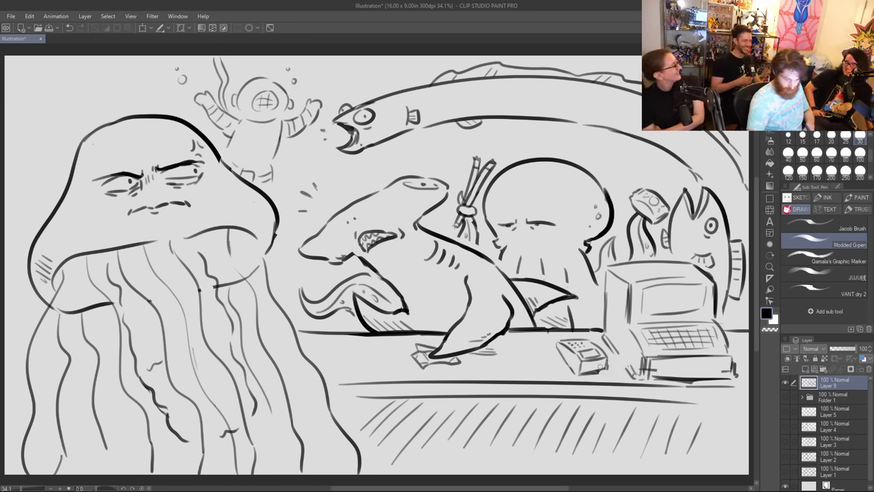
pyautogui.moveTo(599, 364)
pyautogui.mouseDown()
pyautogui.moveTo(632, 359)
pyautogui.moveTo(618, 353)
pyautogui.moveTo(629, 372)
pyautogui.moveTo(608, 367)
pyautogui.mouseUp()
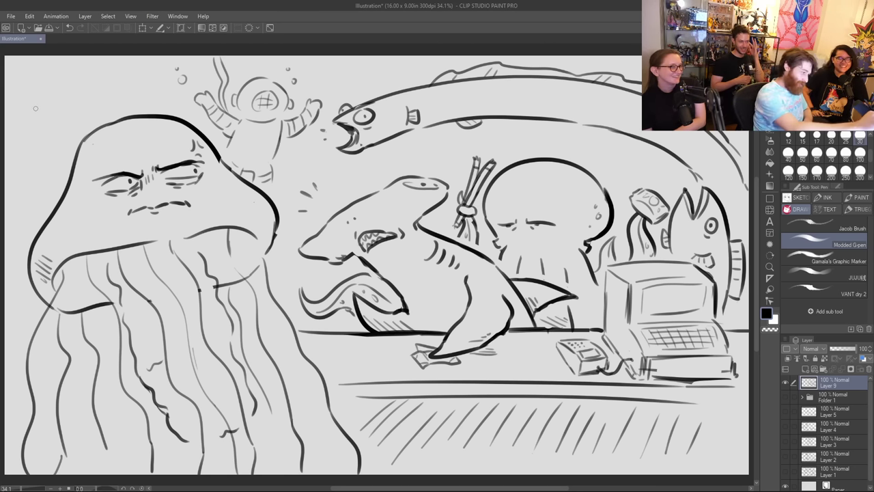
# Step: Draw one large and one small bubble above the jellyfish, and undo the curl on the front octopus tentacle's tip
pyautogui.moveTo(20, 101)
pyautogui.mouseDown()
pyautogui.moveTo(40, 104)
pyautogui.moveTo(22, 94)
pyautogui.mouseUp()
pyautogui.moveTo(37, 126); pyautogui.dragTo(39, 124)
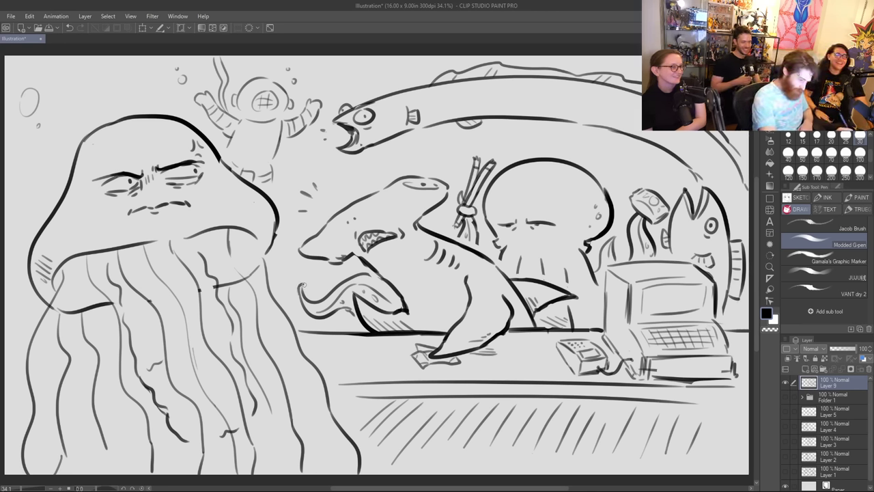
pyautogui.hotkey('ctrl', 'z')
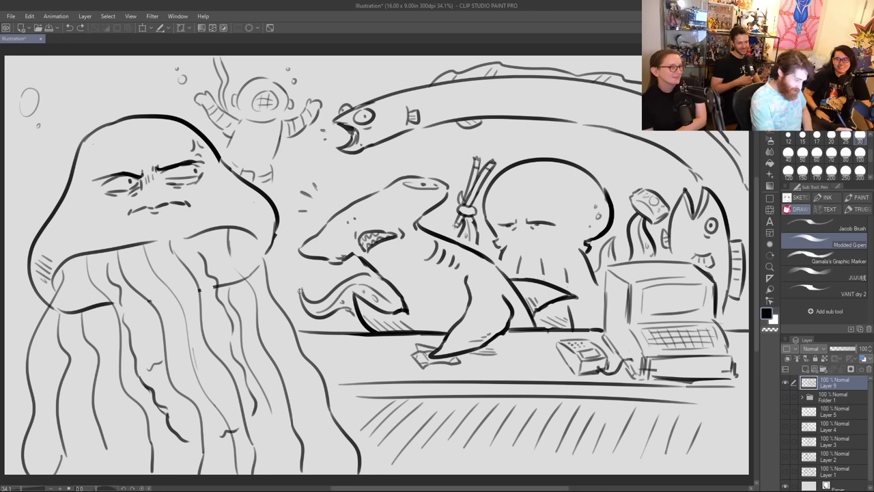
# Step: Draw small marked cylinders at the front tentacle's tip, on the counter, at the eel's side fin and in the diver's raised hand
pyautogui.moveTo(301, 285); pyautogui.dragTo(304, 293)
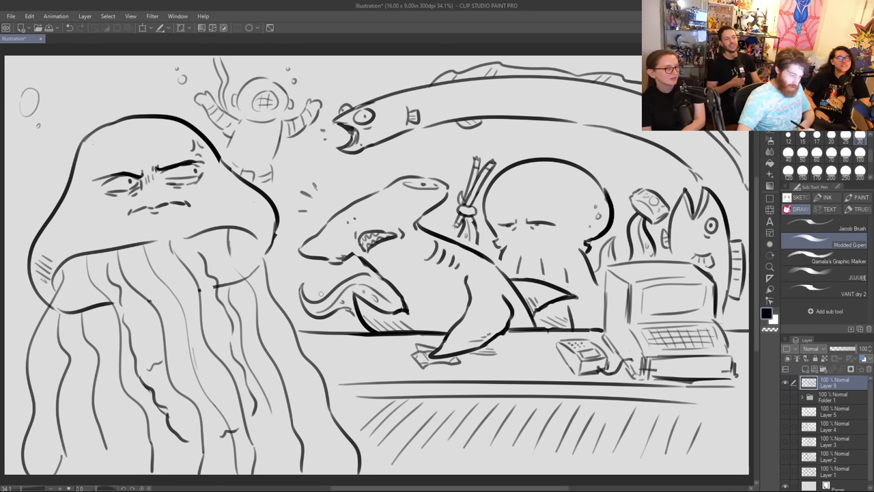
pyautogui.moveTo(293, 278)
pyautogui.mouseDown()
pyautogui.moveTo(294, 286)
pyautogui.moveTo(317, 275)
pyautogui.moveTo(319, 283)
pyautogui.mouseUp()
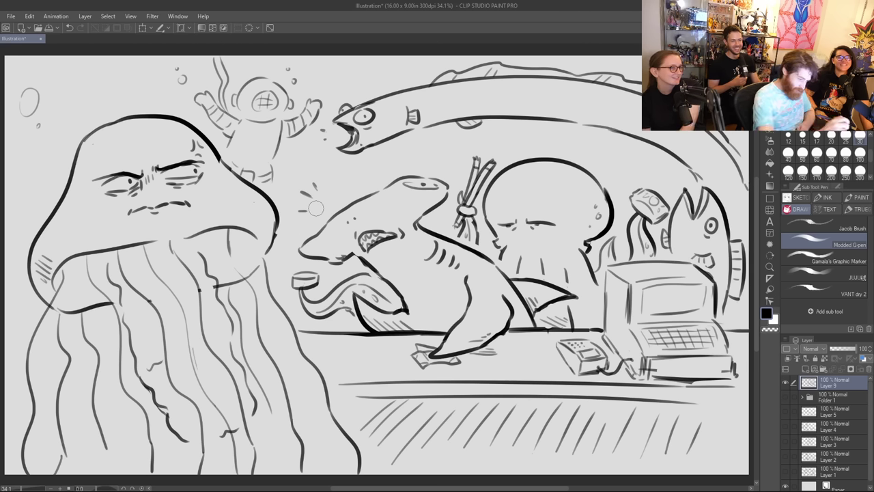
pyautogui.moveTo(296, 287); pyautogui.dragTo(305, 281)
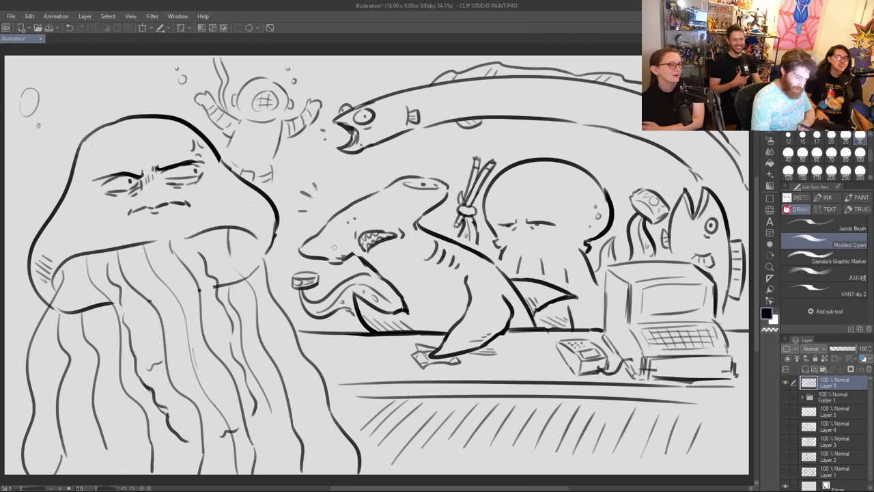
pyautogui.moveTo(362, 350)
pyautogui.mouseDown()
pyautogui.moveTo(389, 353)
pyautogui.moveTo(394, 364)
pyautogui.moveTo(370, 357)
pyautogui.mouseUp()
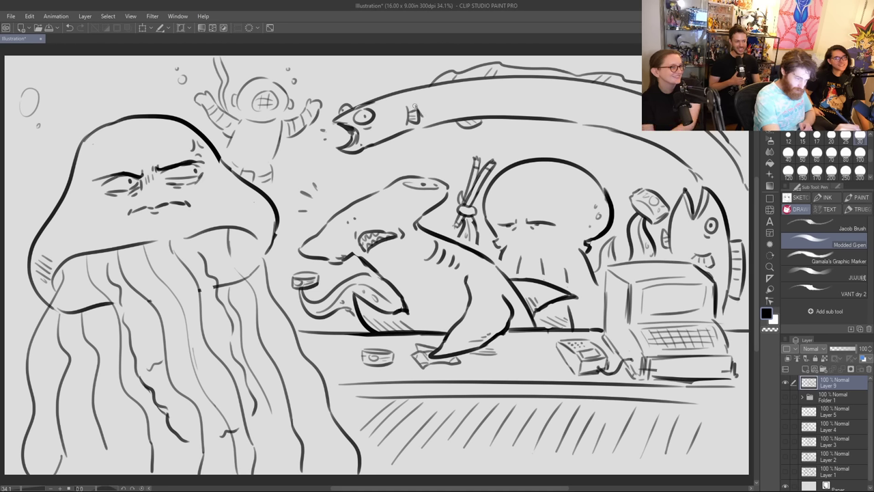
pyautogui.moveTo(413, 101)
pyautogui.mouseDown()
pyautogui.moveTo(423, 113)
pyautogui.moveTo(429, 104)
pyautogui.moveTo(433, 117)
pyautogui.moveTo(425, 114)
pyautogui.mouseUp()
pyautogui.moveTo(306, 100)
pyautogui.mouseDown()
pyautogui.moveTo(323, 89)
pyautogui.moveTo(330, 100)
pyautogui.moveTo(318, 97)
pyautogui.moveTo(331, 86)
pyautogui.mouseUp()
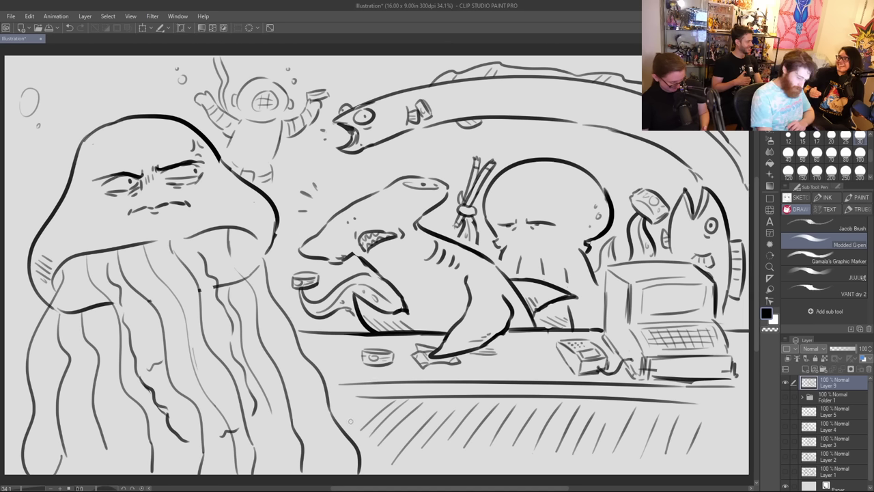
# Step: Extend the counter's lower edge line and its diagonal hatching at both ends, redoing the stroke nearest the jellyfish
pyautogui.moveTo(363, 409); pyautogui.dragTo(371, 402)
pyautogui.moveTo(353, 409)
pyautogui.mouseDown()
pyautogui.moveTo(361, 403)
pyautogui.moveTo(351, 404)
pyautogui.mouseUp()
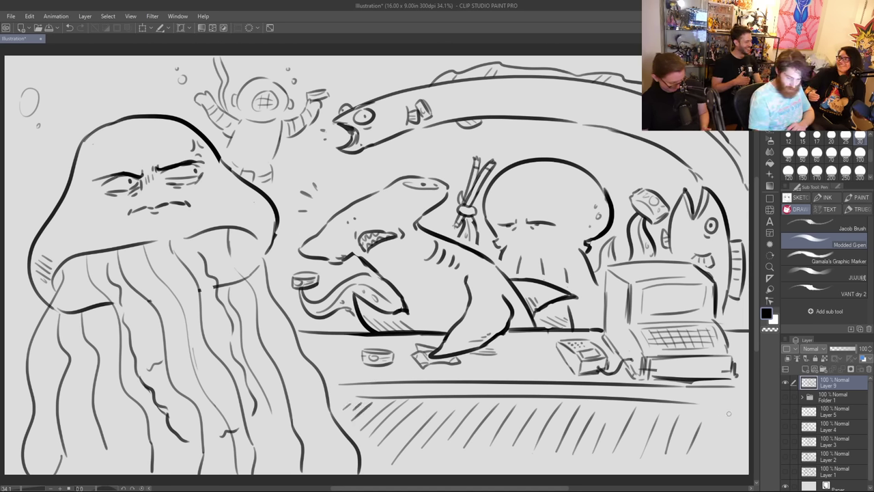
pyautogui.moveTo(728, 413); pyautogui.dragTo(710, 444)
pyautogui.moveTo(693, 401); pyautogui.dragTo(751, 403)
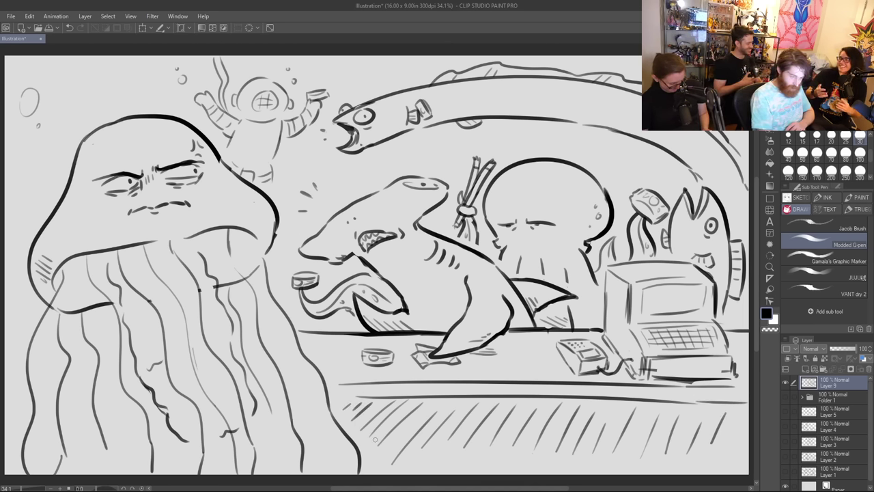
pyautogui.moveTo(335, 403); pyautogui.dragTo(397, 396)
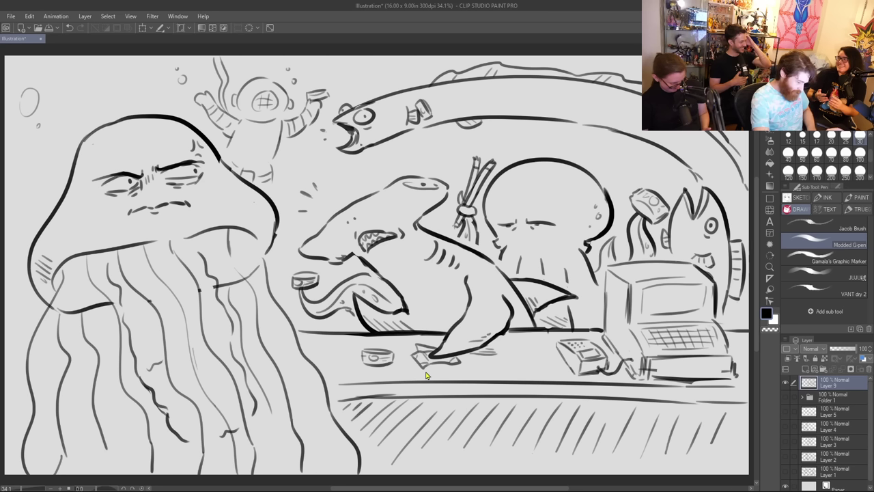
pyautogui.hotkey('ctrl', 'z')
pyautogui.moveTo(340, 399); pyautogui.dragTo(387, 397)
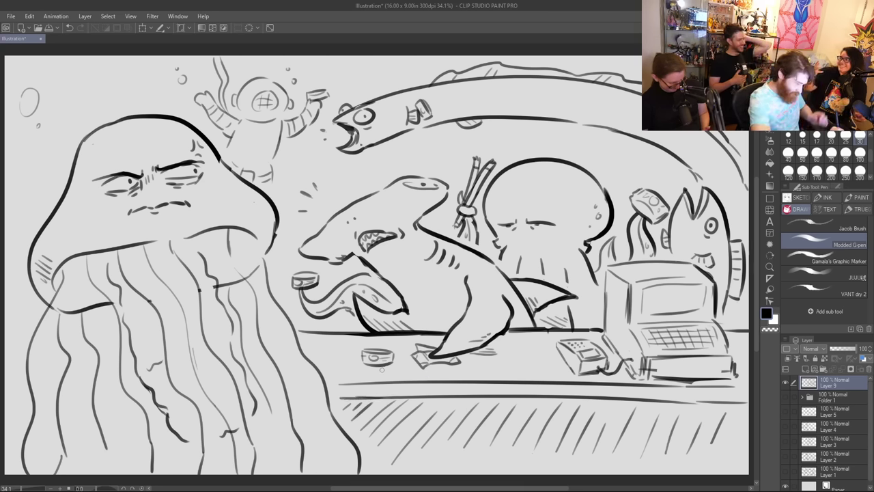
# Step: Extend two of the jellyfish's inner frilly tentacles down to the canvas's lower edge
pyautogui.moveTo(179, 439); pyautogui.dragTo(181, 473)
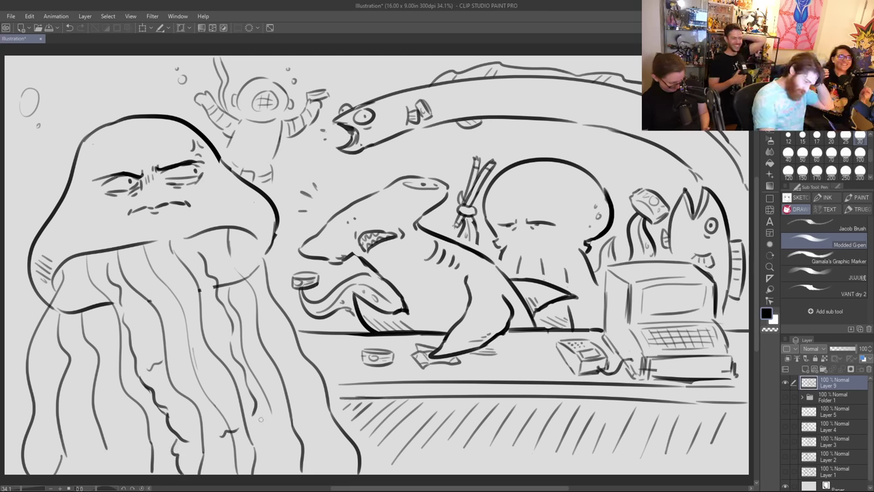
pyautogui.moveTo(260, 419); pyautogui.dragTo(276, 461)
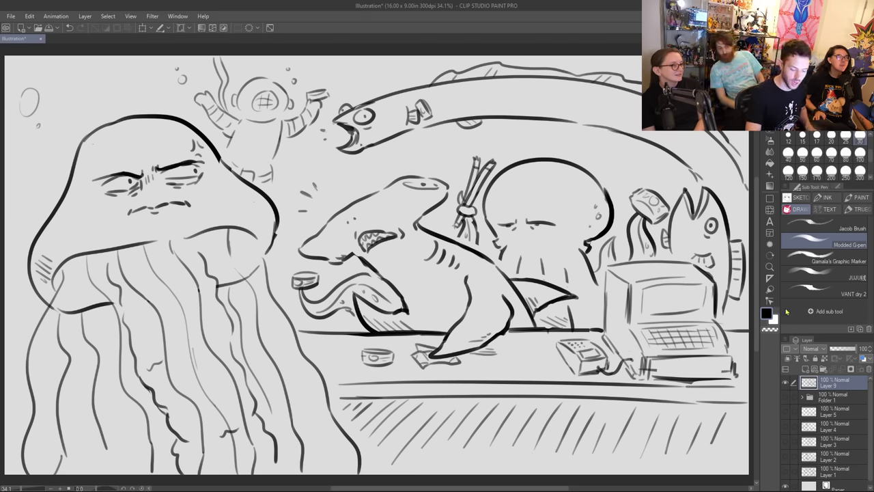
# Step: Hide the finished sketch's layer, add a new empty layer above it and choose the Jacob Brush
pyautogui.click(785, 383)
pyautogui.click(804, 370)
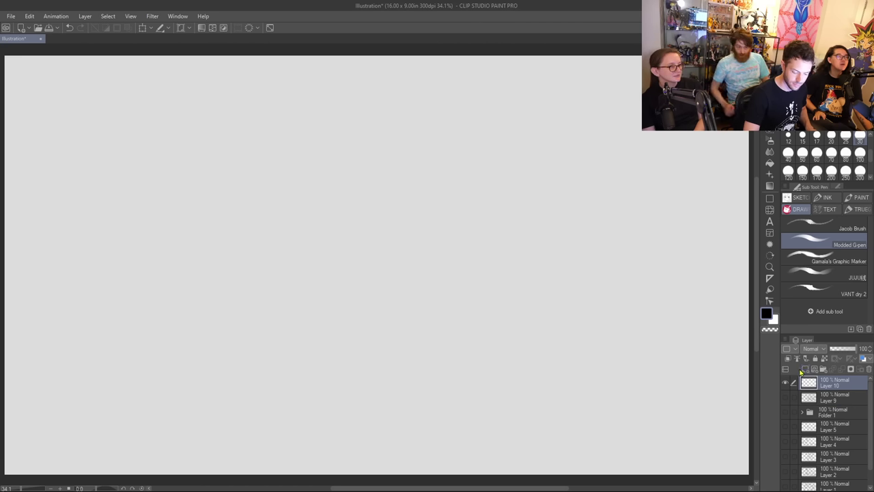
pyautogui.click(812, 226)
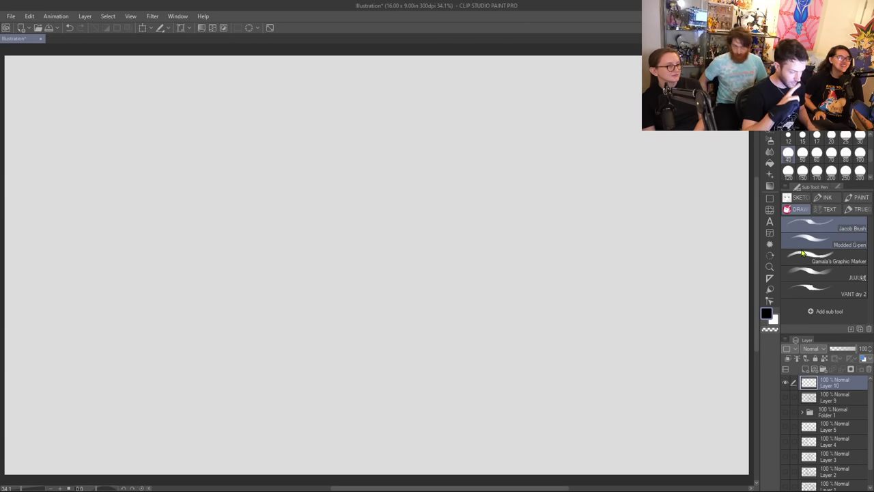
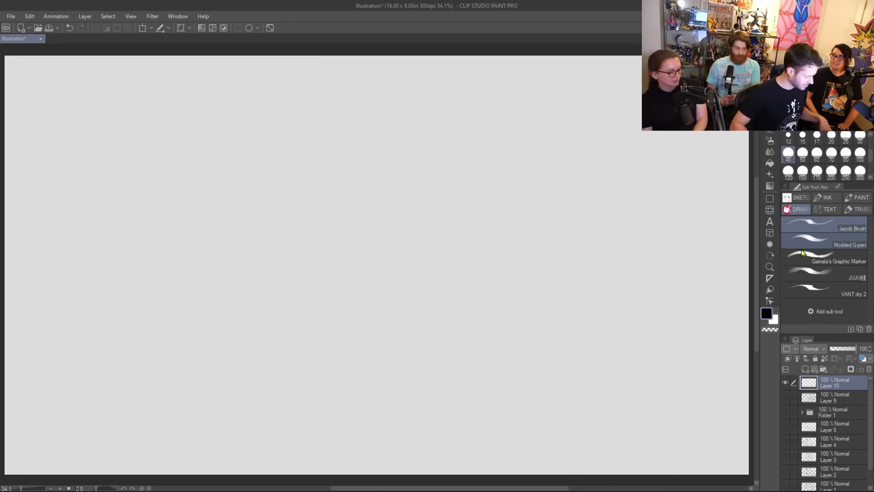
# Step: Sketch a head's construction with a cranium circle, tapered angular jaw lines, a curved eye-level guideline and a vertical centre guideline
pyautogui.moveTo(438, 215)
pyautogui.mouseDown()
pyautogui.moveTo(465, 181)
pyautogui.moveTo(508, 183)
pyautogui.mouseUp()
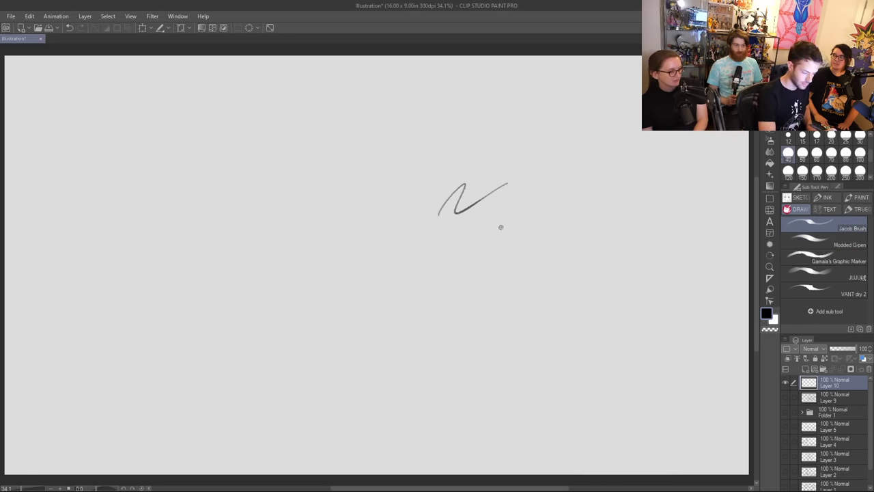
pyautogui.hotkey('ctrl', 'z')
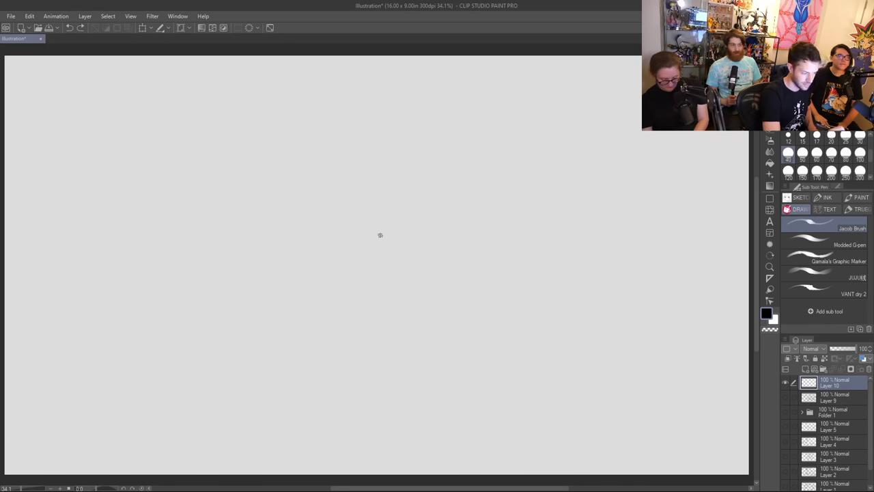
pyautogui.moveTo(409, 259)
pyautogui.mouseDown()
pyautogui.moveTo(357, 265)
pyautogui.moveTo(429, 244)
pyautogui.moveTo(408, 263)
pyautogui.mouseUp()
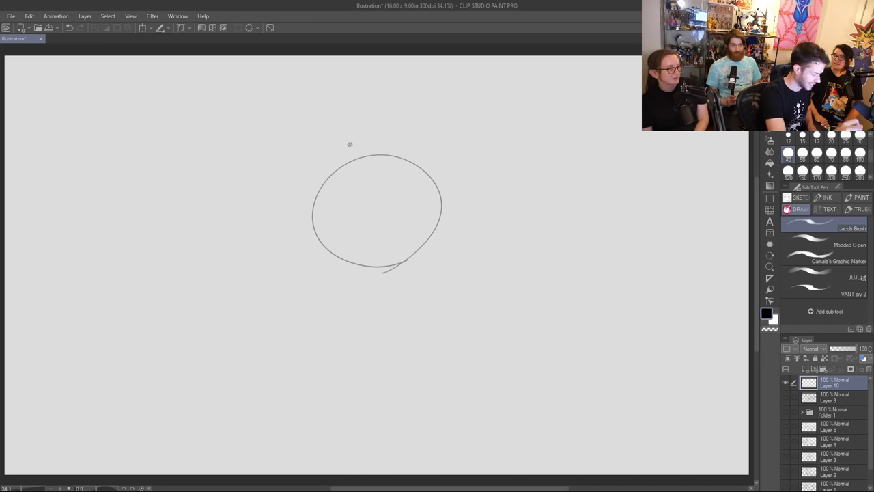
pyautogui.moveTo(311, 200)
pyautogui.mouseDown()
pyautogui.moveTo(352, 304)
pyautogui.moveTo(318, 244)
pyautogui.moveTo(351, 317)
pyautogui.moveTo(435, 271)
pyautogui.mouseUp()
pyautogui.hotkey('ctrl', 'z')
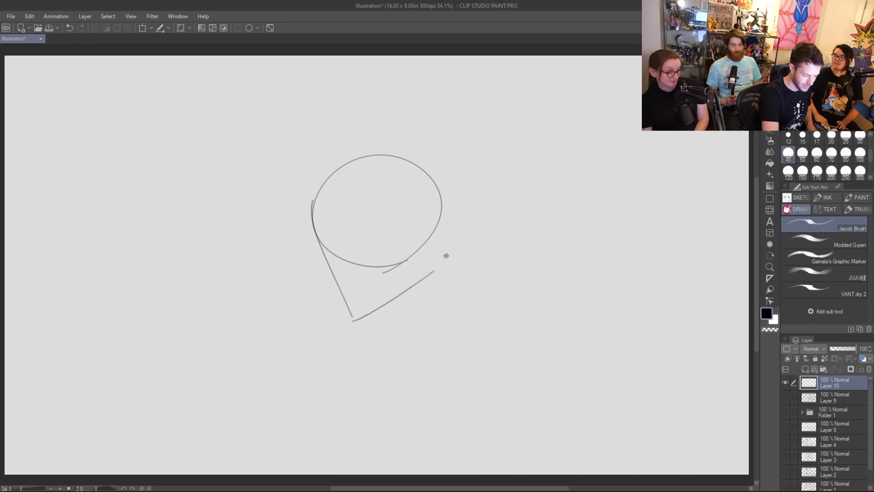
pyautogui.moveTo(426, 211); pyautogui.dragTo(425, 286)
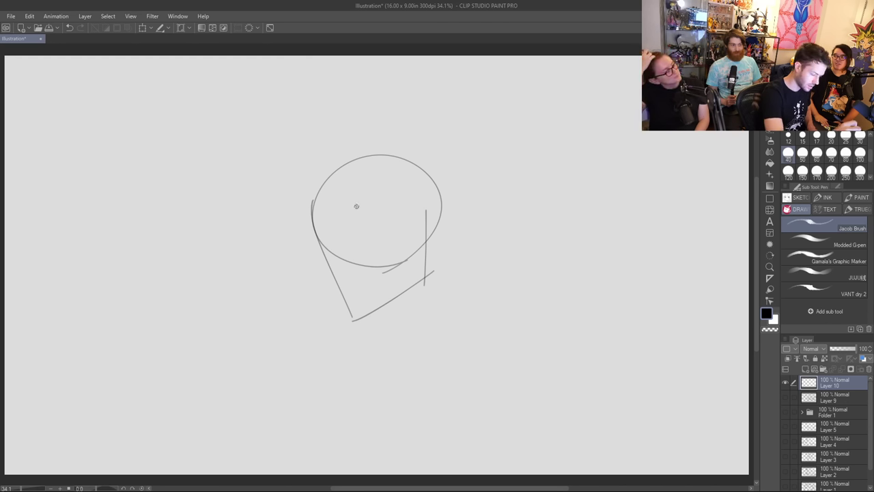
pyautogui.moveTo(306, 265); pyautogui.dragTo(437, 208)
pyautogui.moveTo(331, 157)
pyautogui.mouseDown()
pyautogui.moveTo(353, 263)
pyautogui.moveTo(377, 320)
pyautogui.mouseUp()
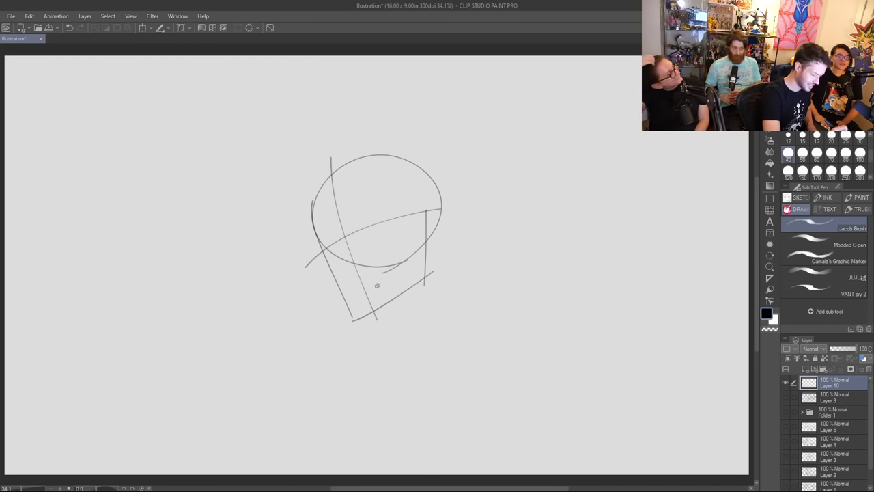
# Step: Draw four short beard strokes across the chin line, redoing those that miss
pyautogui.moveTo(361, 307); pyautogui.dragTo(365, 325)
pyautogui.hotkey('ctrl', 'z')
pyautogui.moveTo(366, 305)
pyautogui.mouseDown()
pyautogui.moveTo(381, 316)
pyautogui.moveTo(362, 324)
pyautogui.moveTo(379, 315)
pyautogui.mouseUp()
pyautogui.hotkey('ctrl', 'z')
pyautogui.hotkey('ctrl', 'z')
pyautogui.hotkey('ctrl', 'z')
pyautogui.hotkey('ctrl', 'z')
pyautogui.hotkey('ctrl', 'z')
pyautogui.hotkey('ctrl', 'z')
pyautogui.hotkey('ctrl', 'z')
pyautogui.moveTo(383, 296); pyautogui.dragTo(393, 306)
pyautogui.moveTo(393, 291); pyautogui.dragTo(400, 304)
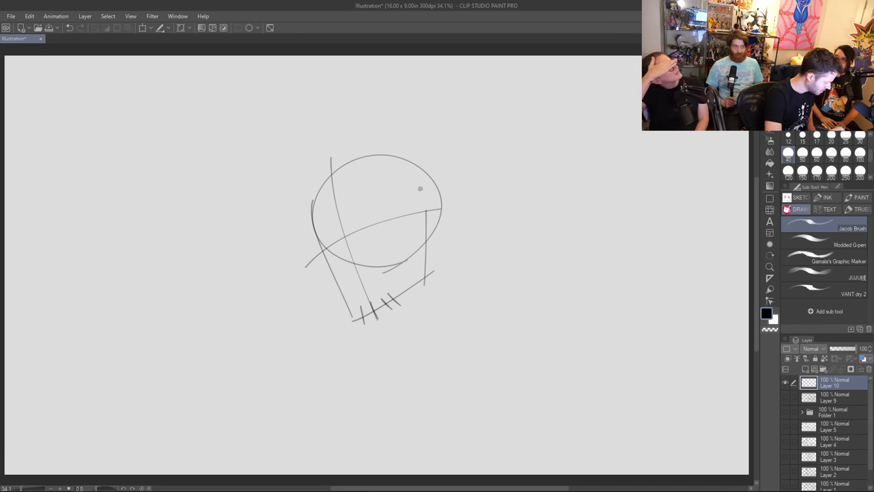
# Step: Draw the mouth line and darken the face's front edge, the chin corner and the rear jawline
pyautogui.moveTo(325, 251)
pyautogui.mouseDown()
pyautogui.moveTo(342, 292)
pyautogui.moveTo(403, 264)
pyautogui.mouseUp()
pyautogui.hotkey('ctrl', 'z')
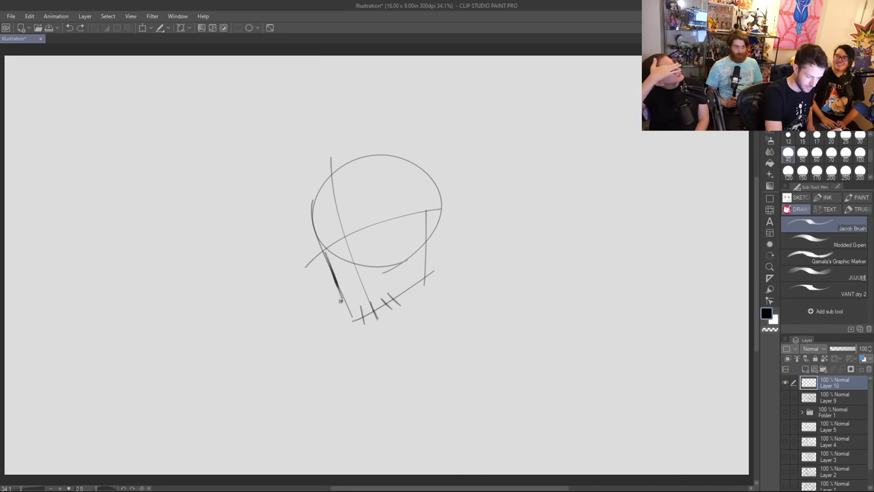
pyautogui.moveTo(341, 300); pyautogui.dragTo(406, 270)
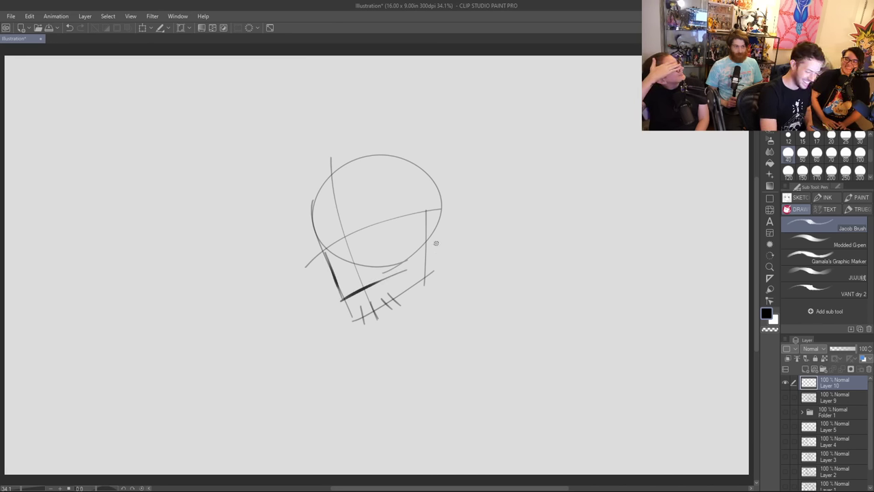
pyautogui.moveTo(406, 291)
pyautogui.mouseDown()
pyautogui.moveTo(426, 245)
pyautogui.moveTo(420, 218)
pyautogui.mouseUp()
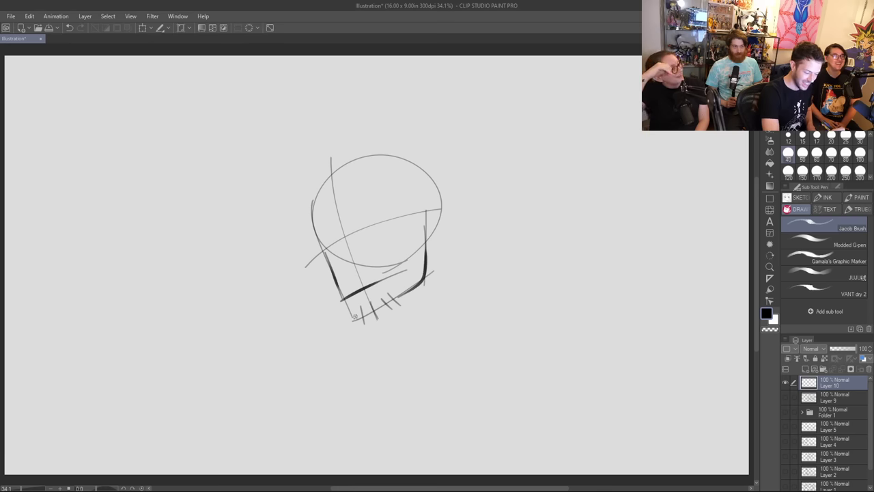
pyautogui.moveTo(344, 299); pyautogui.dragTo(364, 317)
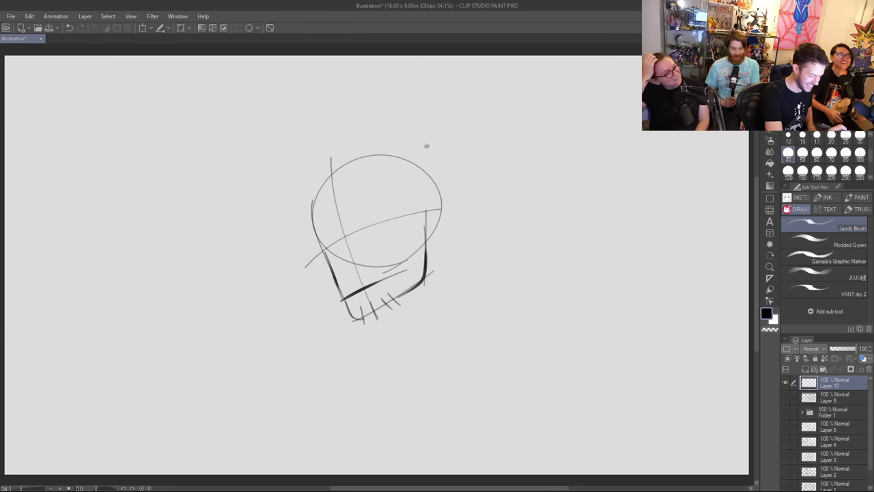
# Step: Draw long pointed hair locks falling over the forehead and cheek, plus a small lock in front of the ear
pyautogui.moveTo(317, 183)
pyautogui.mouseDown()
pyautogui.moveTo(371, 248)
pyautogui.moveTo(371, 235)
pyautogui.moveTo(386, 265)
pyautogui.mouseUp()
pyautogui.hotkey('ctrl', 'z')
pyautogui.hotkey('ctrl', 'z')
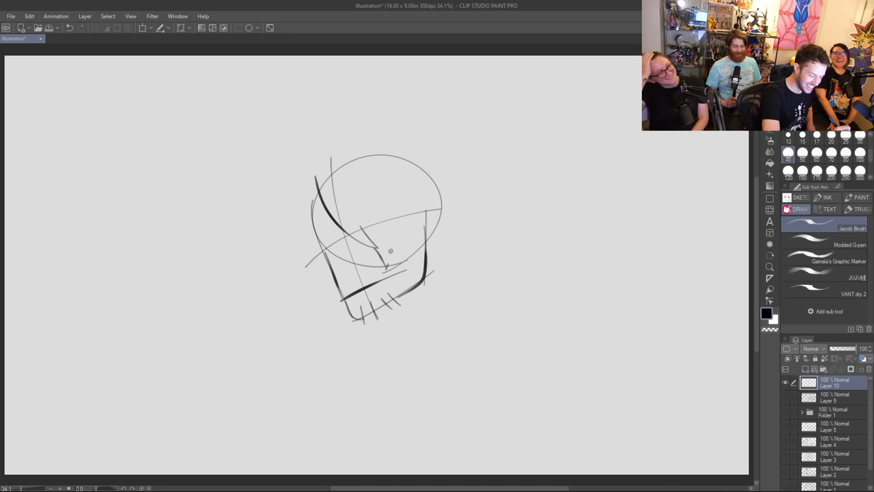
pyautogui.moveTo(385, 197)
pyautogui.mouseDown()
pyautogui.moveTo(389, 268)
pyautogui.moveTo(411, 172)
pyautogui.mouseUp()
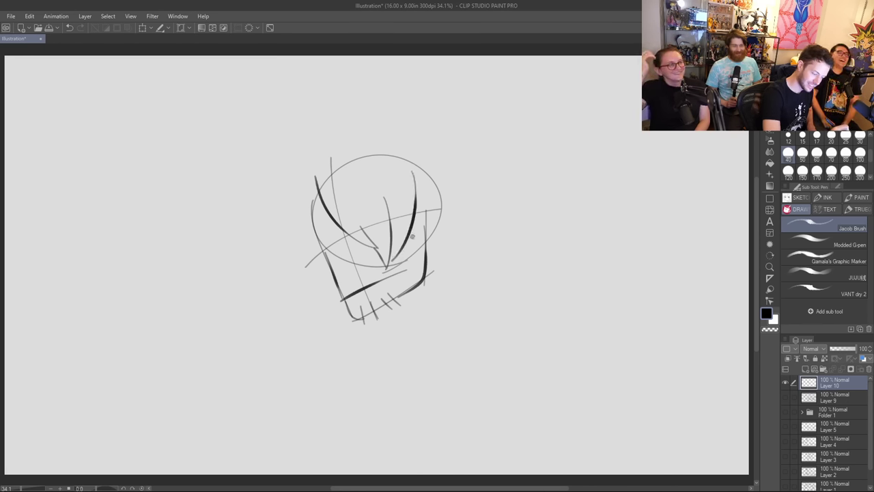
pyautogui.moveTo(410, 234)
pyautogui.mouseDown()
pyautogui.moveTo(420, 258)
pyautogui.moveTo(429, 211)
pyautogui.mouseUp()
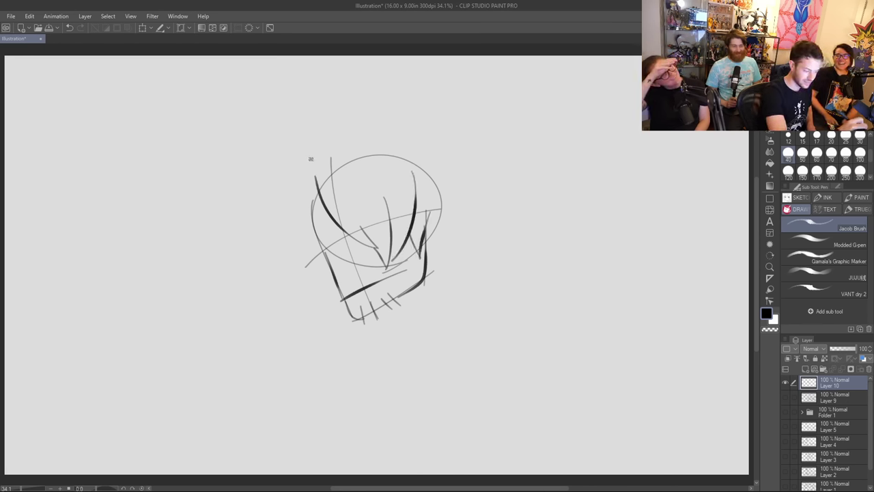
# Step: Outline the hair over the crown and down the back to spiky tips at the nape, and draw the ear
pyautogui.moveTo(310, 167)
pyautogui.mouseDown()
pyautogui.moveTo(396, 121)
pyautogui.moveTo(449, 159)
pyautogui.mouseUp()
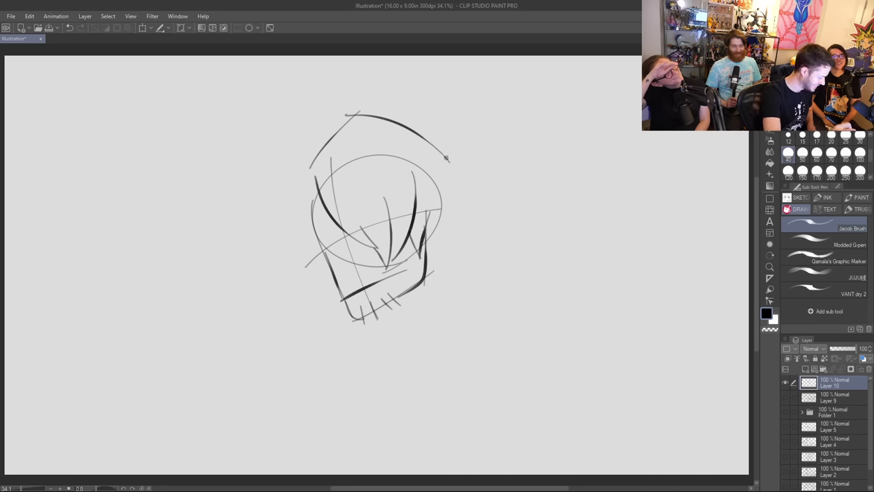
pyautogui.moveTo(440, 153); pyautogui.dragTo(457, 206)
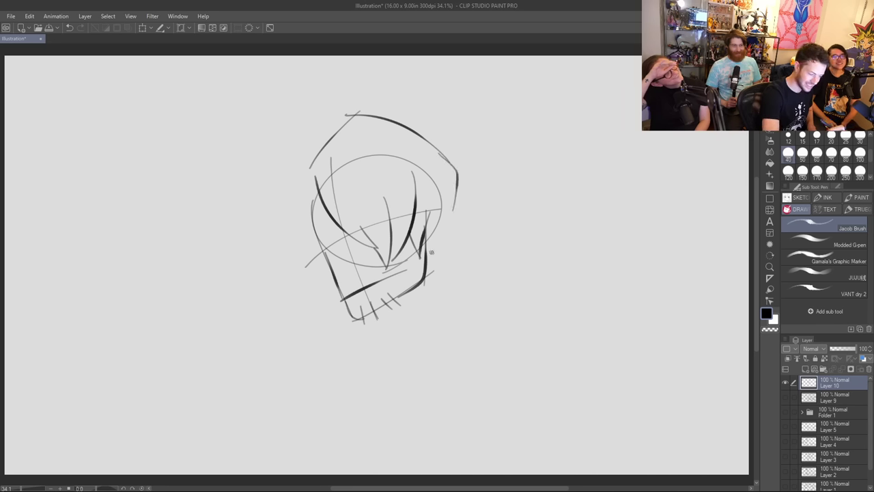
pyautogui.moveTo(425, 247); pyautogui.dragTo(440, 215)
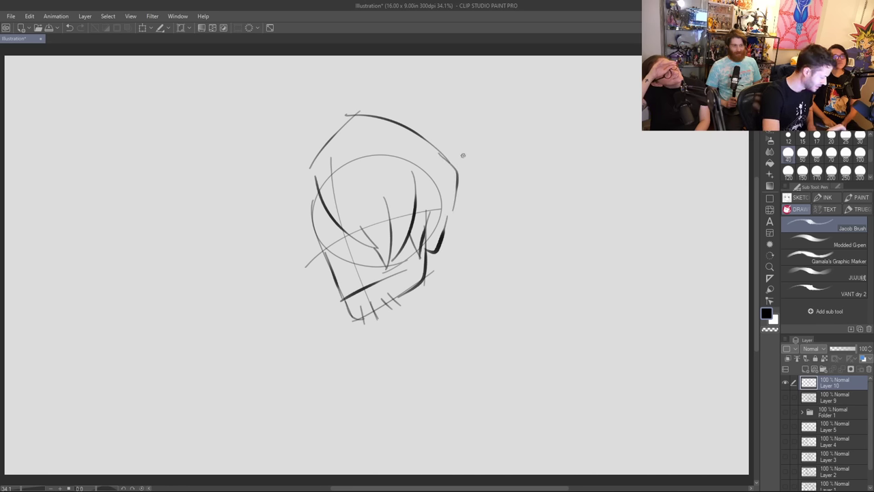
pyautogui.moveTo(458, 183)
pyautogui.mouseDown()
pyautogui.moveTo(458, 257)
pyautogui.moveTo(439, 284)
pyautogui.moveTo(445, 250)
pyautogui.mouseUp()
pyautogui.hotkey('ctrl', 'z')
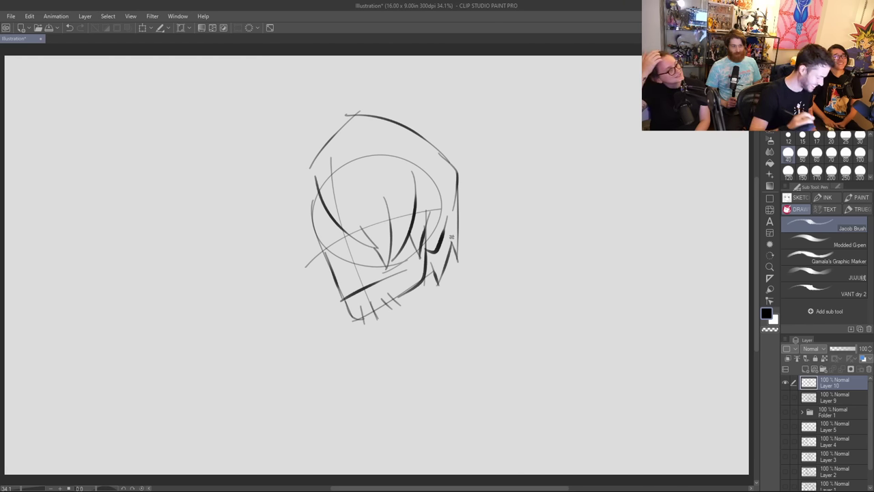
pyautogui.moveTo(425, 209); pyautogui.dragTo(444, 233)
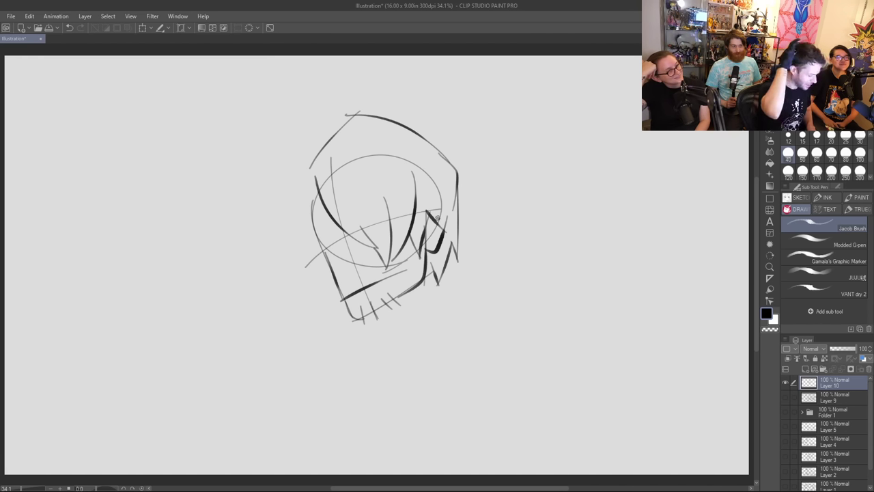
# Step: Round off the hair's crown outline with new curved strokes and erase most of the old lines along the top
pyautogui.moveTo(311, 163)
pyautogui.mouseDown()
pyautogui.moveTo(371, 113)
pyautogui.moveTo(392, 116)
pyautogui.mouseUp()
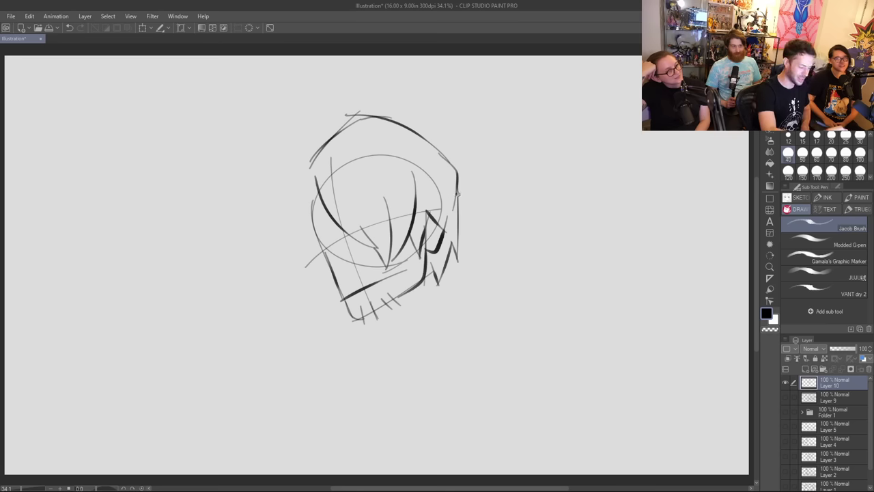
pyautogui.press('e')
pyautogui.moveTo(338, 129); pyautogui.dragTo(372, 113)
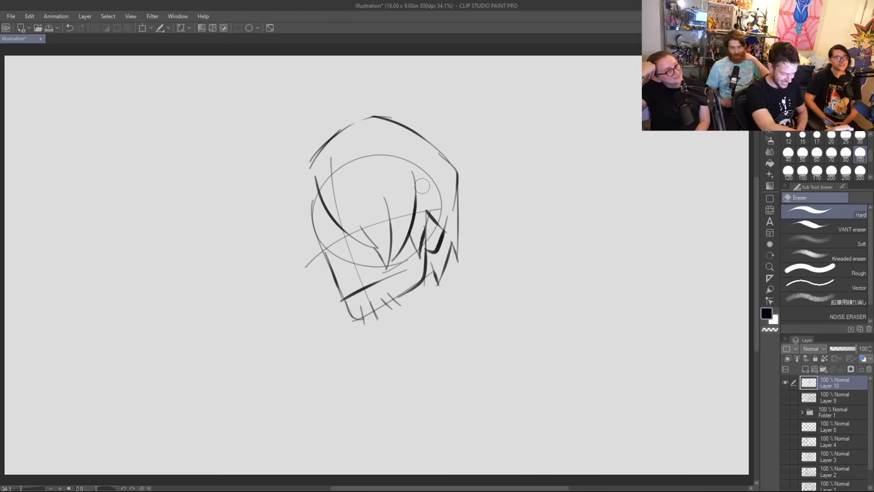
pyautogui.press('p')
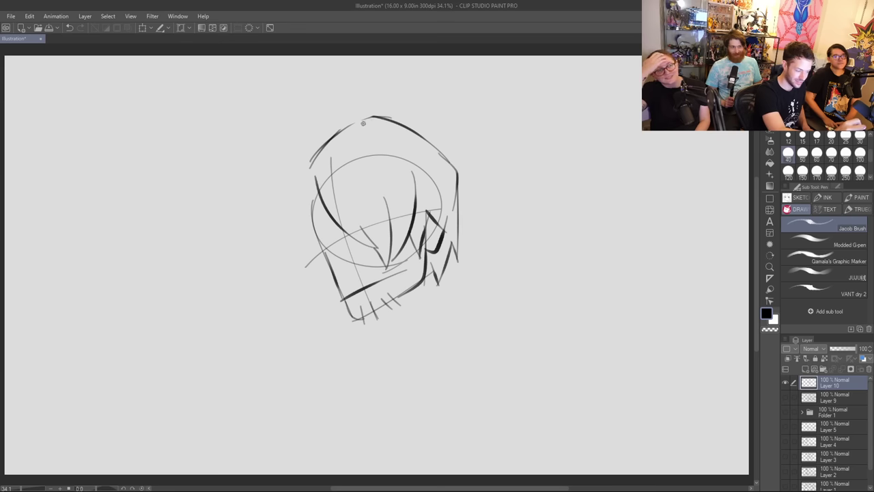
pyautogui.moveTo(334, 135)
pyautogui.mouseDown()
pyautogui.moveTo(367, 122)
pyautogui.moveTo(425, 121)
pyautogui.moveTo(417, 118)
pyautogui.moveTo(459, 179)
pyautogui.mouseUp()
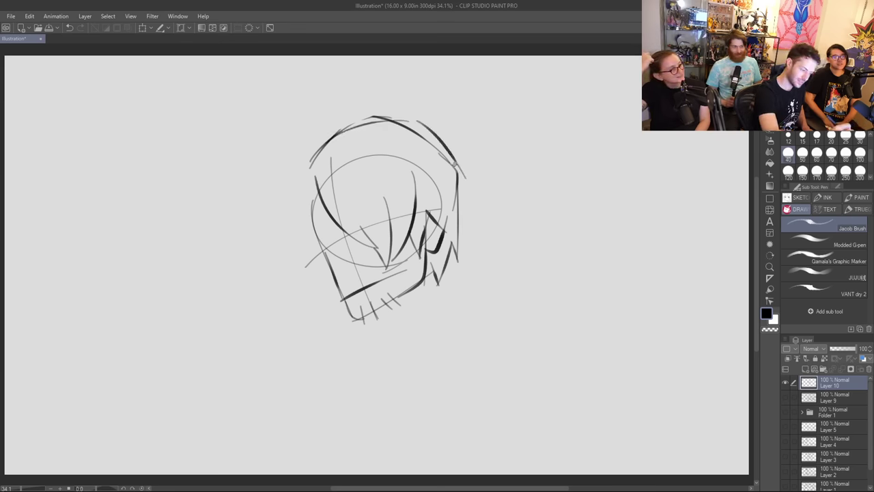
pyautogui.hotkey('ctrl', 'z')
pyautogui.moveTo(414, 122); pyautogui.dragTo(459, 181)
pyautogui.press('e')
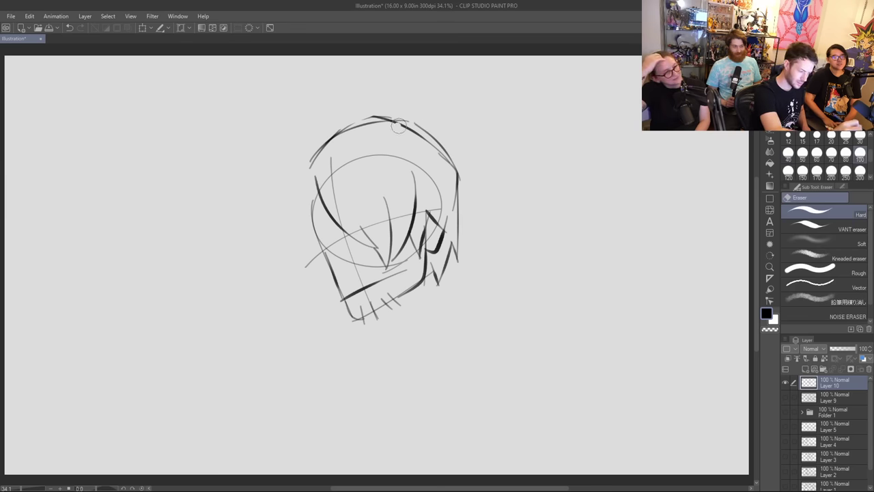
pyautogui.moveTo(383, 122); pyautogui.dragTo(334, 137)
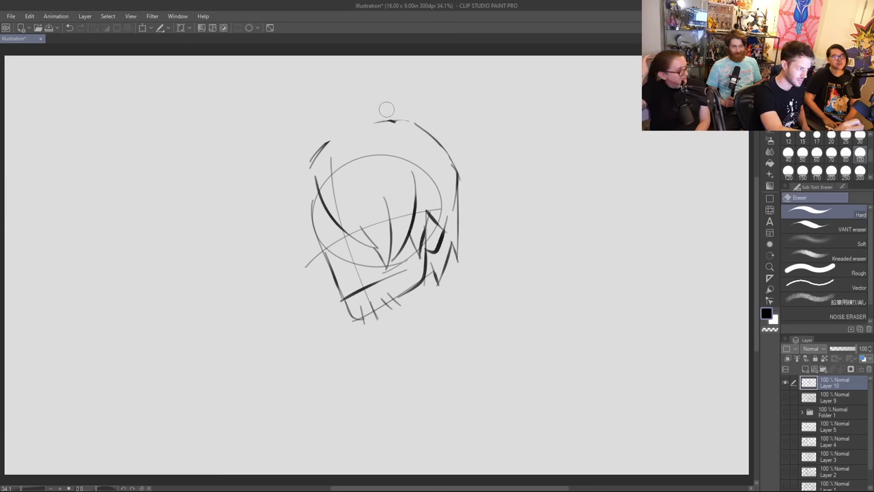
# Step: Draw the eye's thick upper lid and pupil on the eye guideline beside the face's front edge, with the Jacob Brush
pyautogui.press('p')
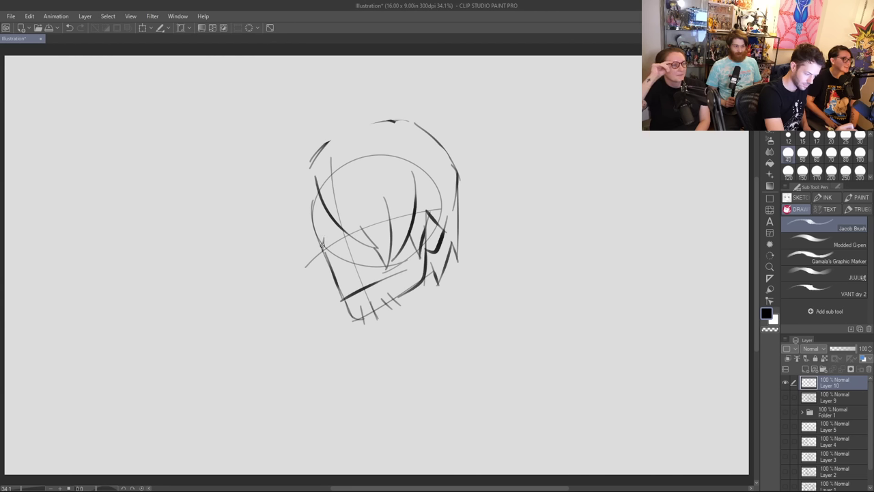
pyautogui.moveTo(322, 242); pyautogui.dragTo(342, 237)
pyautogui.hotkey('ctrl', 'z')
pyautogui.hotkey('ctrl', 'z')
pyautogui.hotkey('ctrl', 'z')
pyautogui.hotkey('ctrl', 'z')
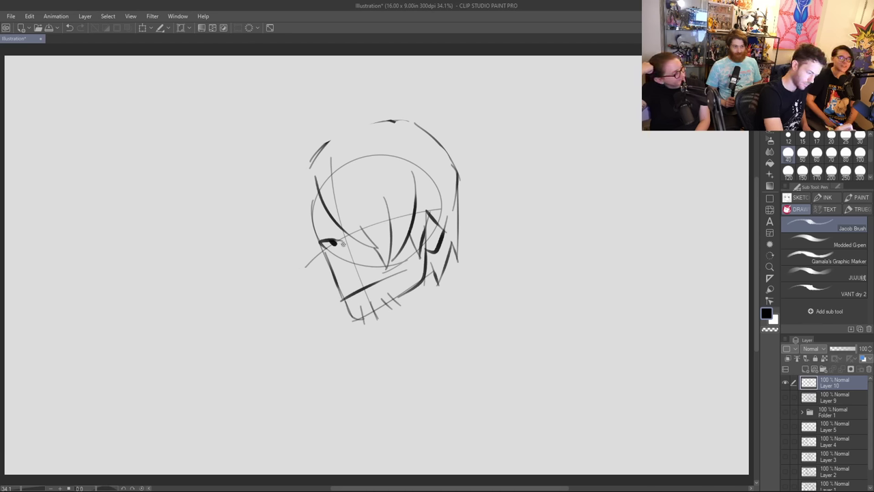
# Step: Draw the nose with a thin bridge line and small base marks, and add a spiral-ended eyebrow above the eye
pyautogui.moveTo(338, 240); pyautogui.dragTo(348, 275)
pyautogui.hotkey('ctrl', 'z')
pyautogui.hotkey('ctrl', 'z')
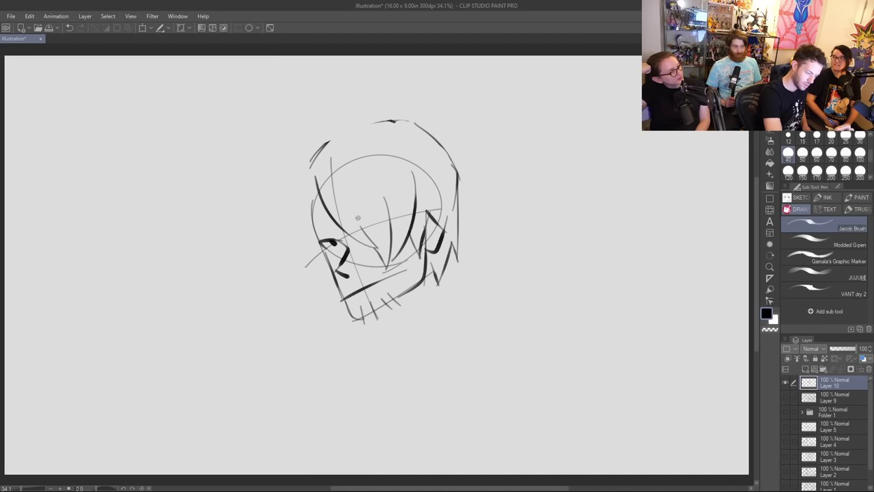
pyautogui.hotkey('ctrl', 'z')
pyautogui.hotkey('ctrl', 'z')
pyautogui.moveTo(334, 241); pyautogui.dragTo(351, 245)
pyautogui.moveTo(347, 245); pyautogui.dragTo(351, 274)
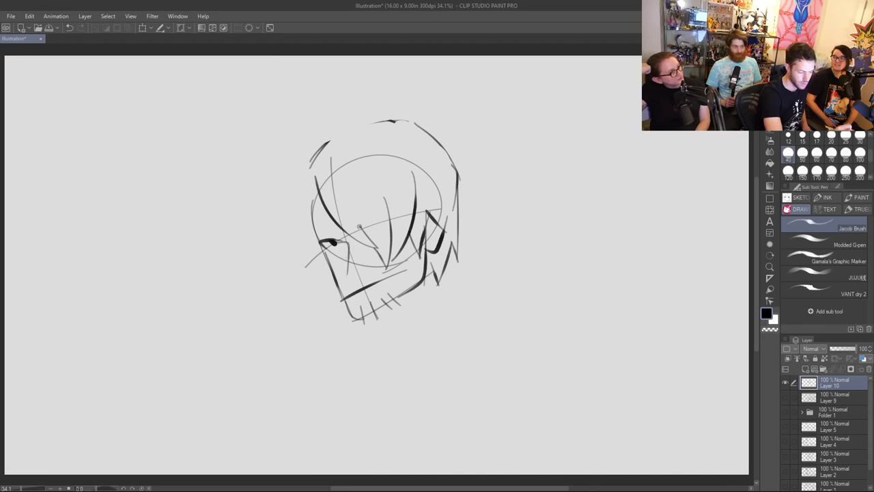
pyautogui.hotkey('ctrl', 'z')
pyautogui.hotkey('ctrl', 'y')
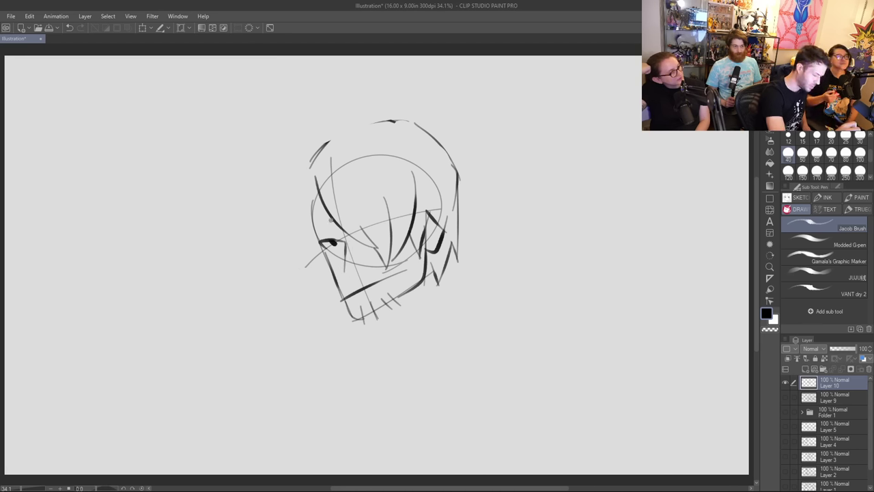
pyautogui.moveTo(339, 224)
pyautogui.mouseDown()
pyautogui.moveTo(308, 220)
pyautogui.moveTo(316, 205)
pyautogui.mouseUp()
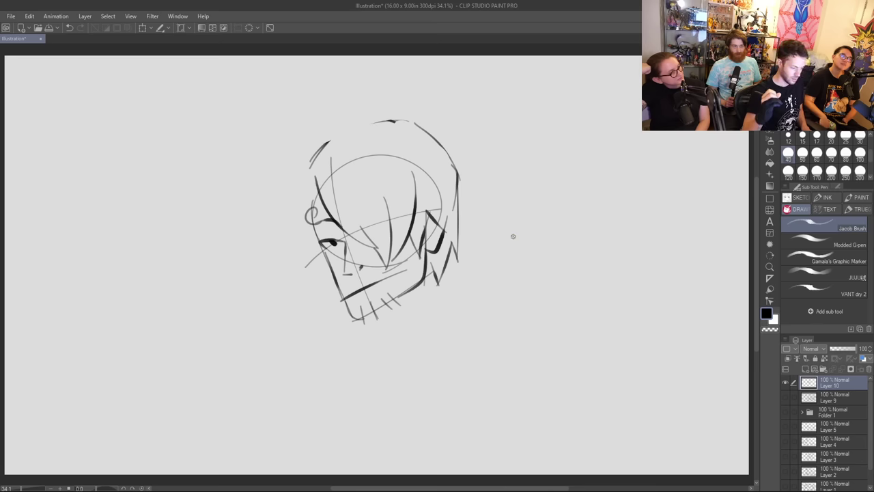
# Step: Replace the long mouth line with a shorter, thinner one, and refine the eye and the face edge between eye and eyebrow
pyautogui.press('e')
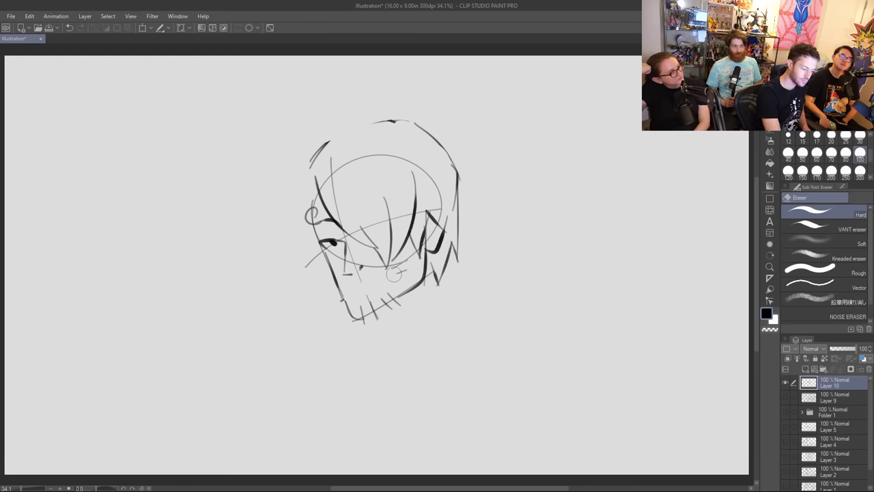
pyautogui.press('p')
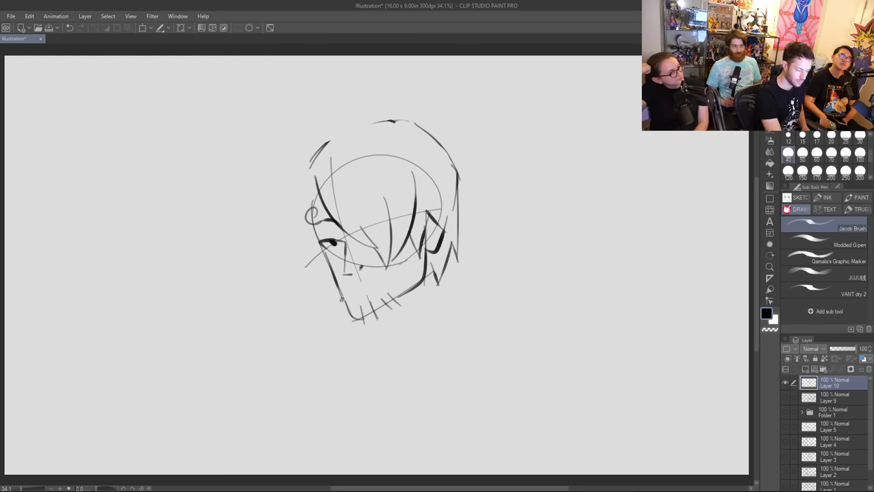
pyautogui.moveTo(342, 299); pyautogui.dragTo(372, 290)
pyautogui.press('e')
pyautogui.press('p')
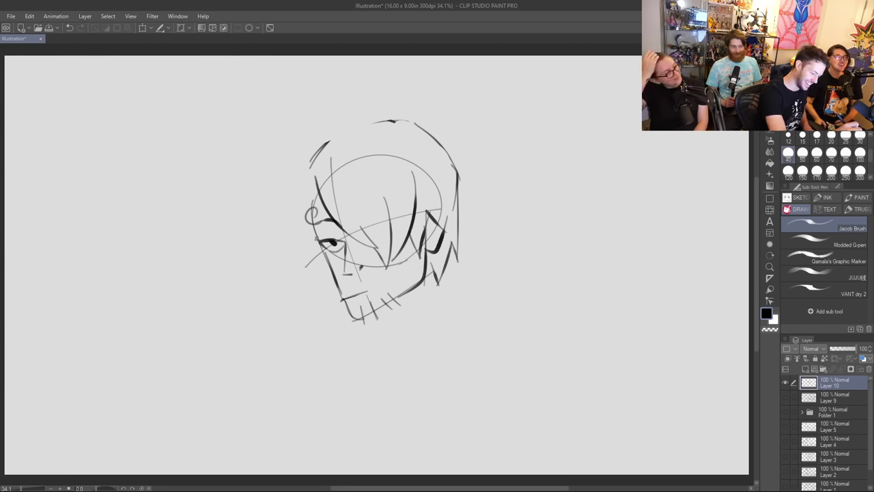
pyautogui.moveTo(316, 224); pyautogui.dragTo(321, 241)
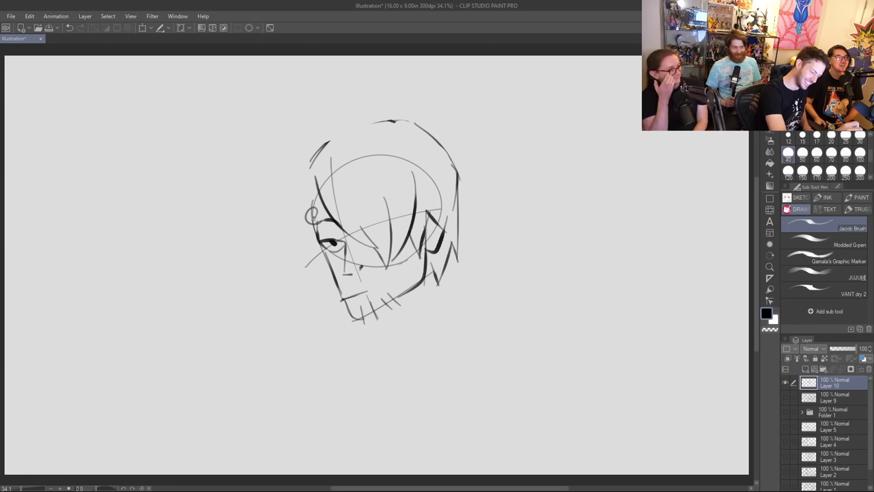
# Step: Add the forehead edge and inner-ear strokes, and draw the neck's back line below the ear and front line below the chin
pyautogui.moveTo(311, 177); pyautogui.dragTo(316, 227)
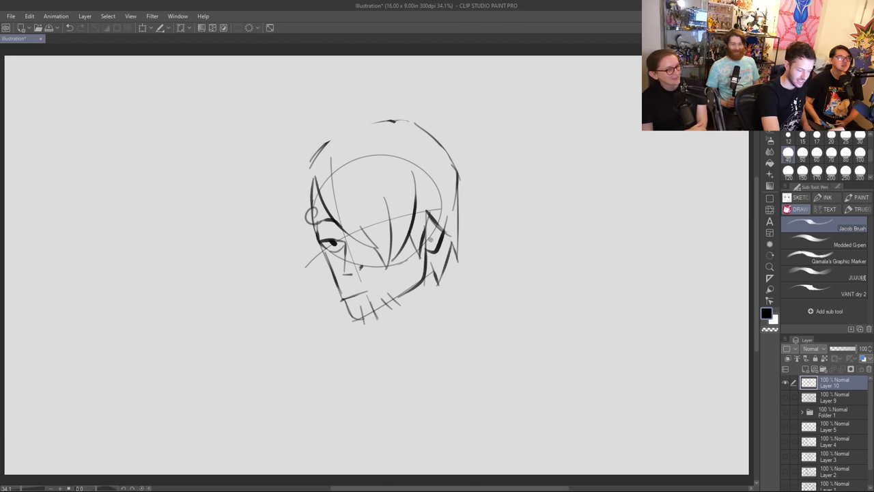
pyautogui.moveTo(434, 238); pyautogui.dragTo(430, 216)
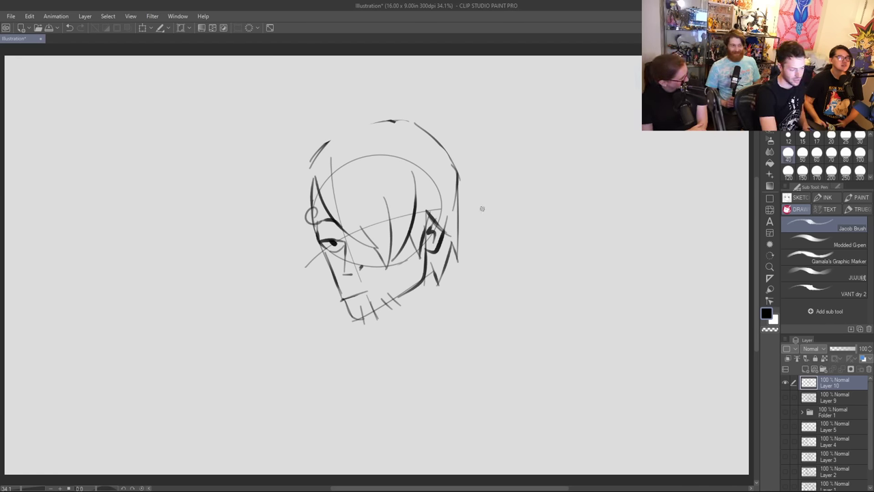
pyautogui.moveTo(424, 247); pyautogui.dragTo(435, 319)
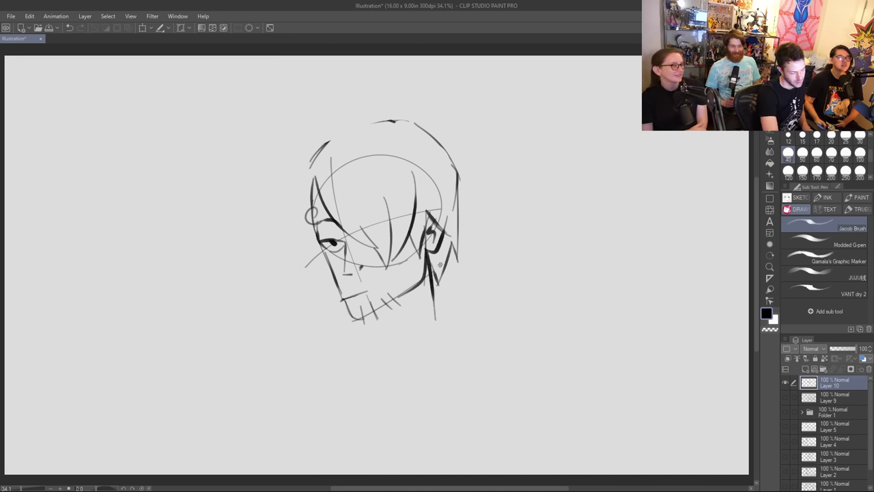
pyautogui.moveTo(371, 315); pyautogui.dragTo(371, 360)
pyautogui.hotkey('ctrl', 'z')
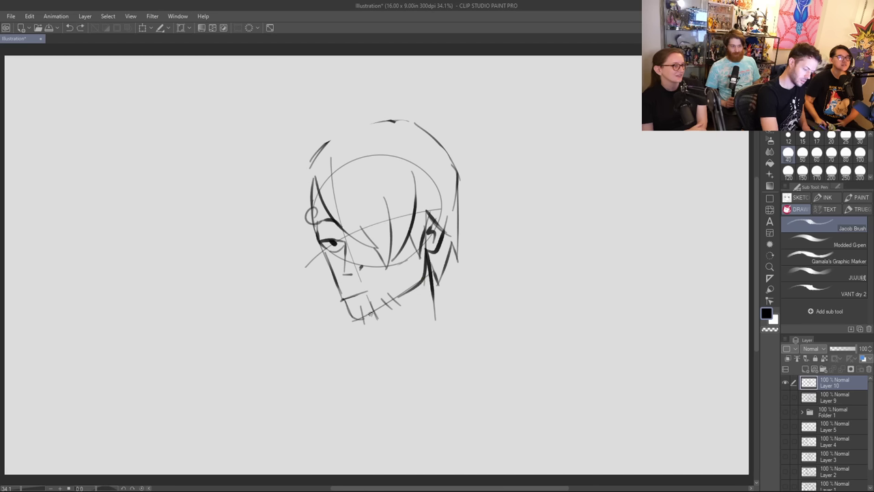
pyautogui.moveTo(371, 314); pyautogui.dragTo(374, 350)
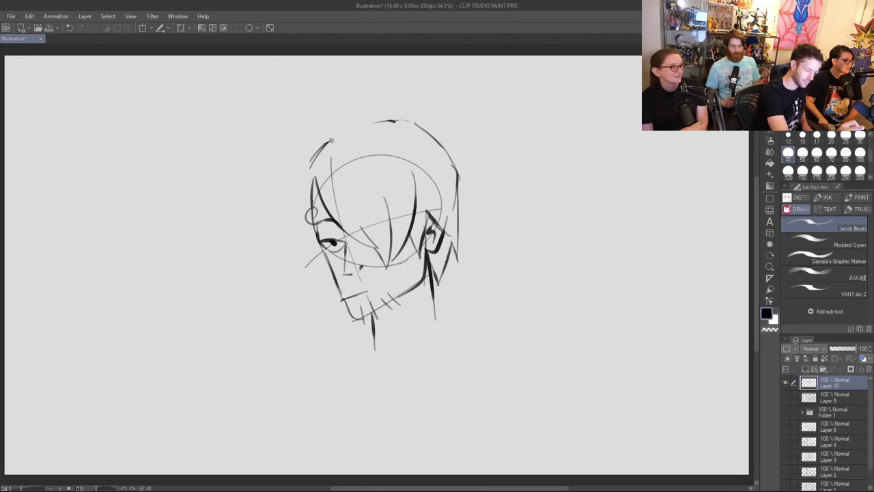
# Step: Outline the hair around the face side with pointed tips beside the cheek, and close the crown line across the top of the head
pyautogui.moveTo(331, 142); pyautogui.dragTo(298, 244)
pyautogui.moveTo(295, 207)
pyautogui.mouseDown()
pyautogui.moveTo(307, 264)
pyautogui.moveTo(306, 222)
pyautogui.mouseUp()
pyautogui.press('e')
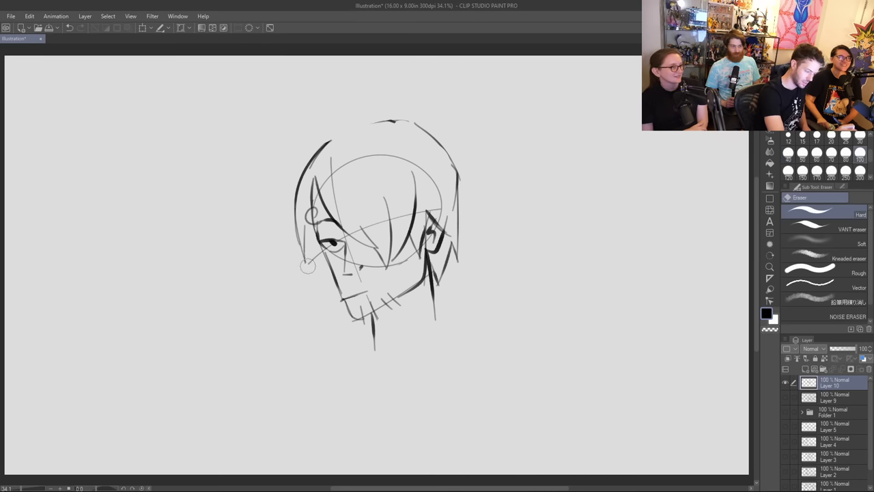
pyautogui.press('p')
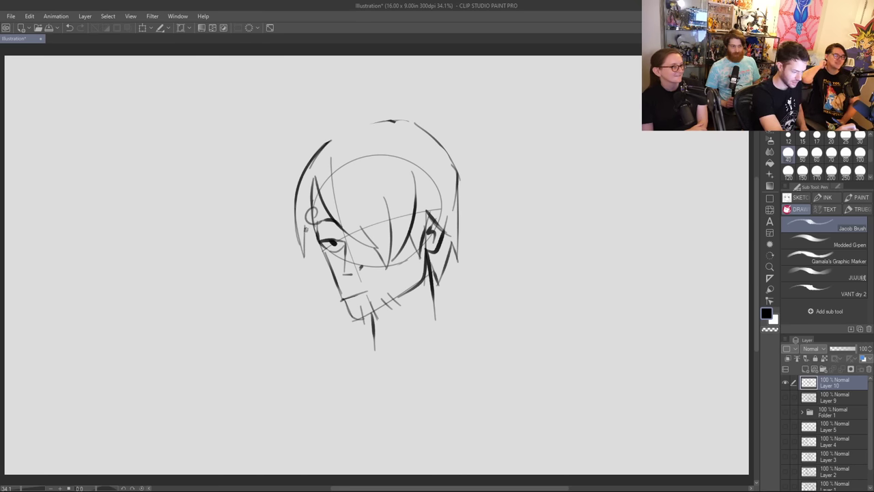
pyautogui.moveTo(304, 228)
pyautogui.mouseDown()
pyautogui.moveTo(327, 289)
pyautogui.moveTo(322, 266)
pyautogui.moveTo(332, 282)
pyautogui.mouseUp()
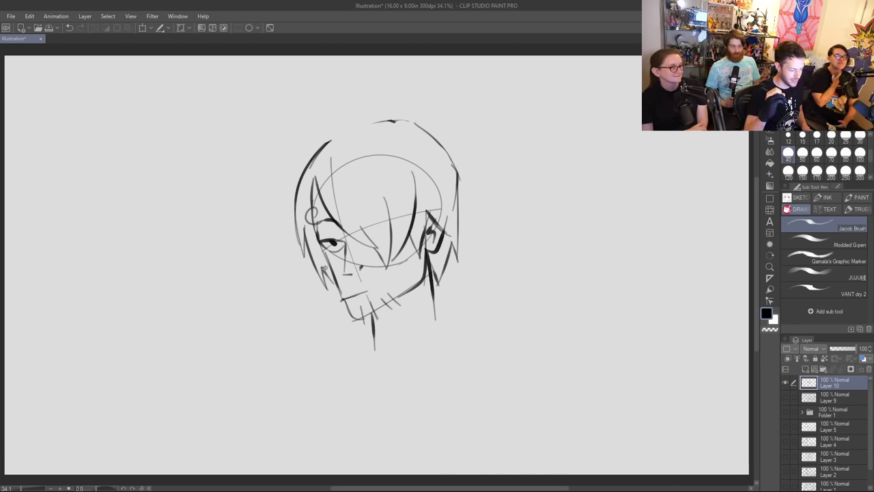
pyautogui.moveTo(330, 140); pyautogui.dragTo(419, 123)
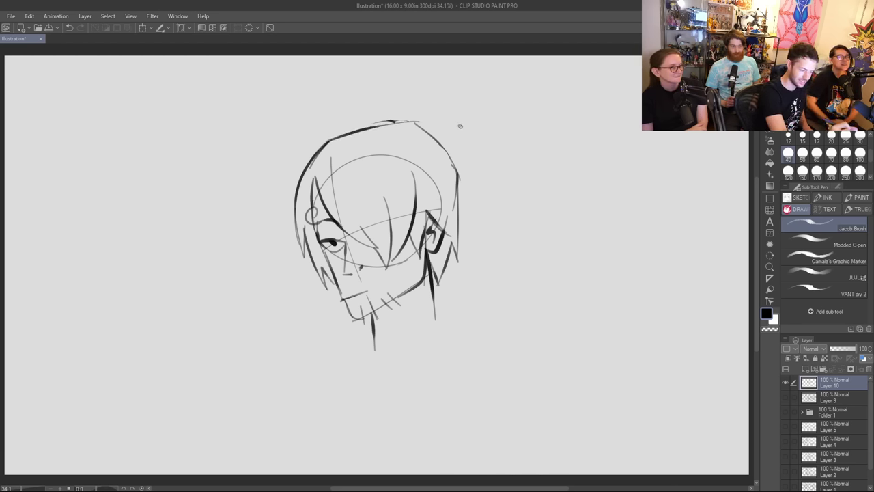
# Step: Erase the construction circle and guidelines inside the head, and clean up the hair strand's tip above the curled eyebrow
pyautogui.press('e')
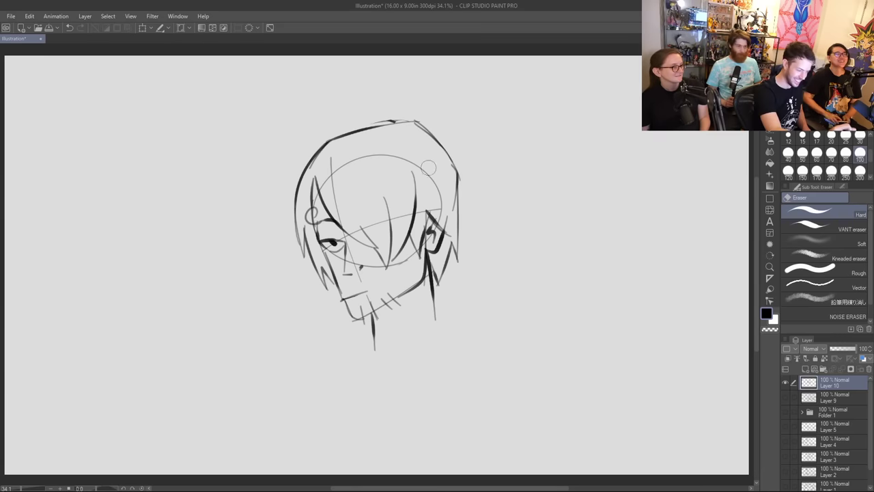
pyautogui.moveTo(428, 168)
pyautogui.mouseDown()
pyautogui.moveTo(436, 209)
pyautogui.moveTo(410, 165)
pyautogui.moveTo(354, 163)
pyautogui.moveTo(330, 193)
pyautogui.mouseUp()
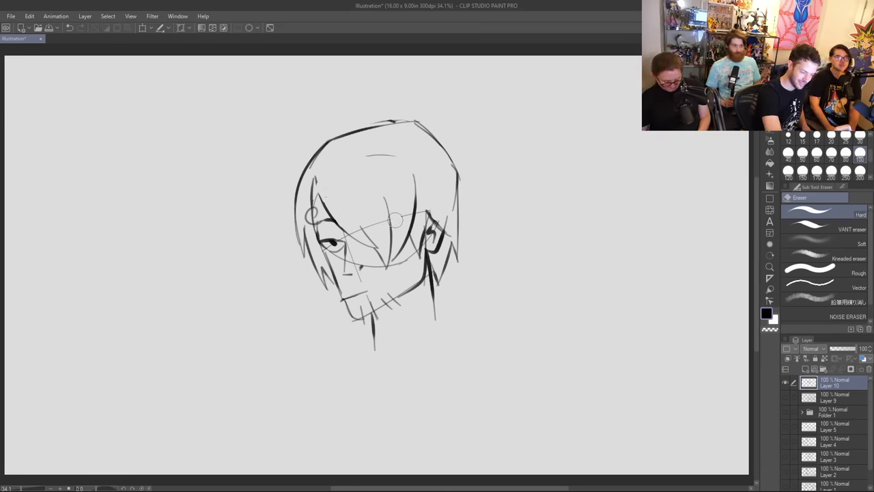
pyautogui.moveTo(398, 152); pyautogui.dragTo(363, 155)
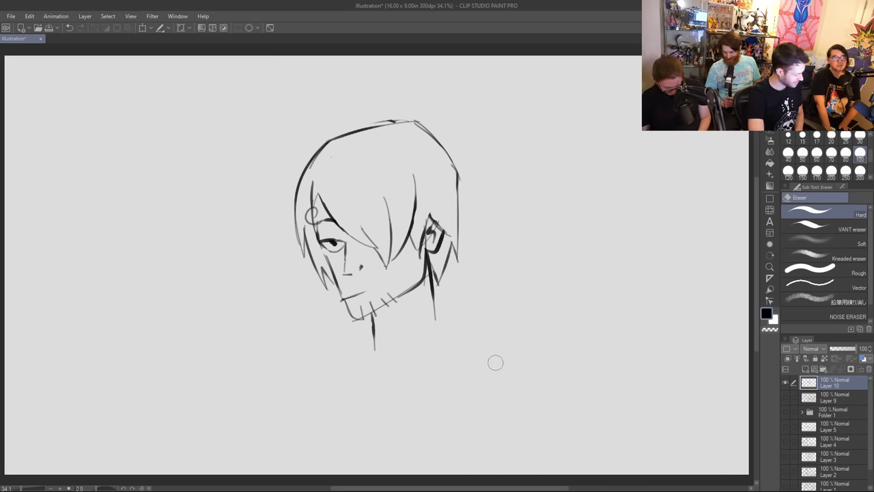
pyautogui.press('p')
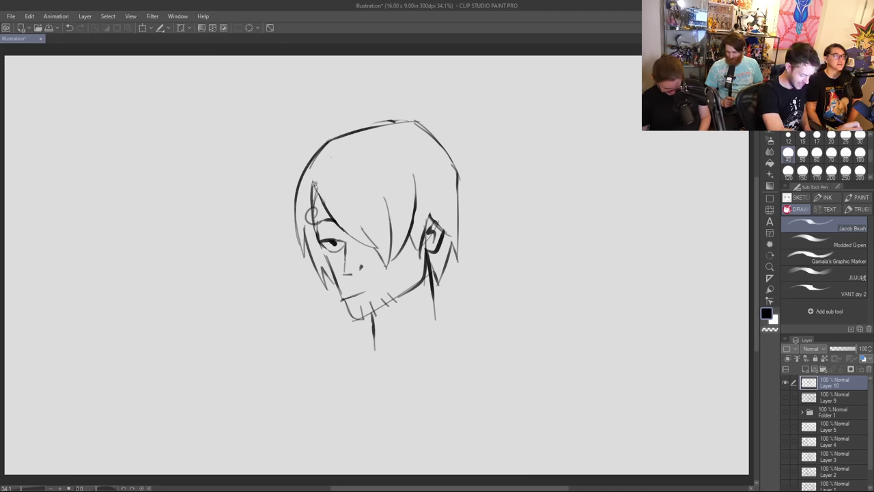
pyautogui.press('e')
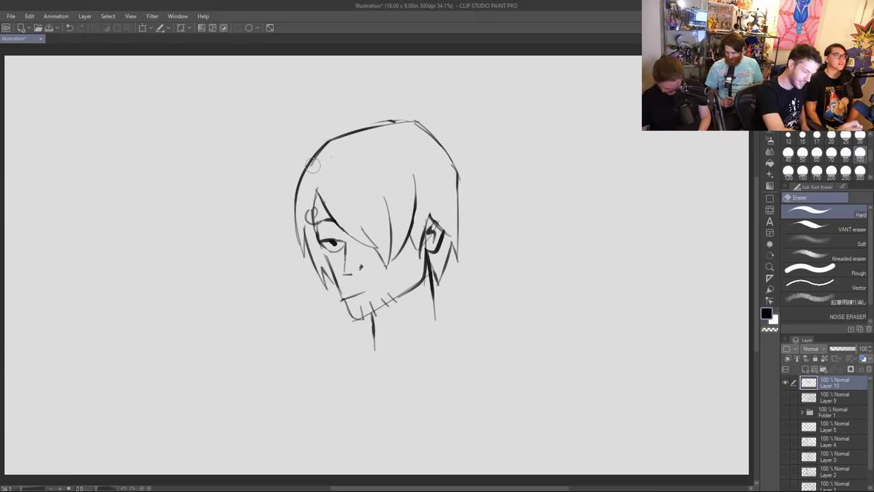
pyautogui.press('p')
pyautogui.moveTo(315, 188); pyautogui.dragTo(332, 213)
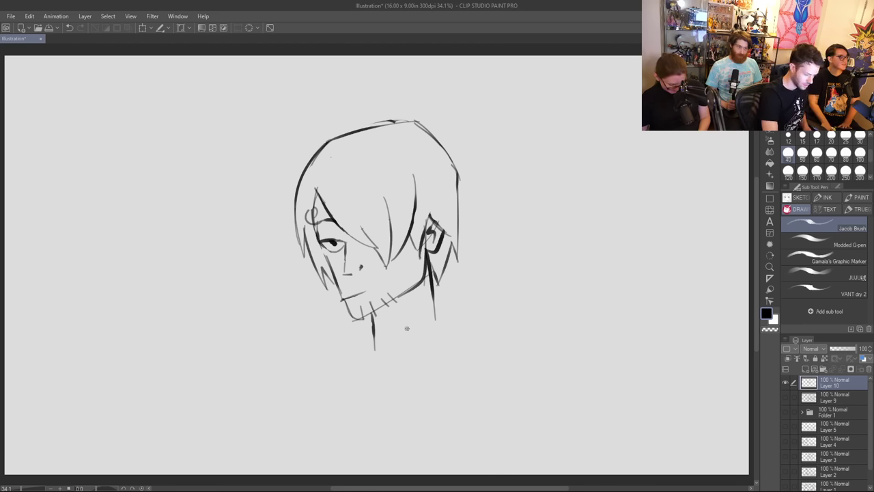
# Step: Draw a shirt collar around the base of the neck, with an inner neckline and two pointed flaps
pyautogui.moveTo(391, 354); pyautogui.dragTo(438, 309)
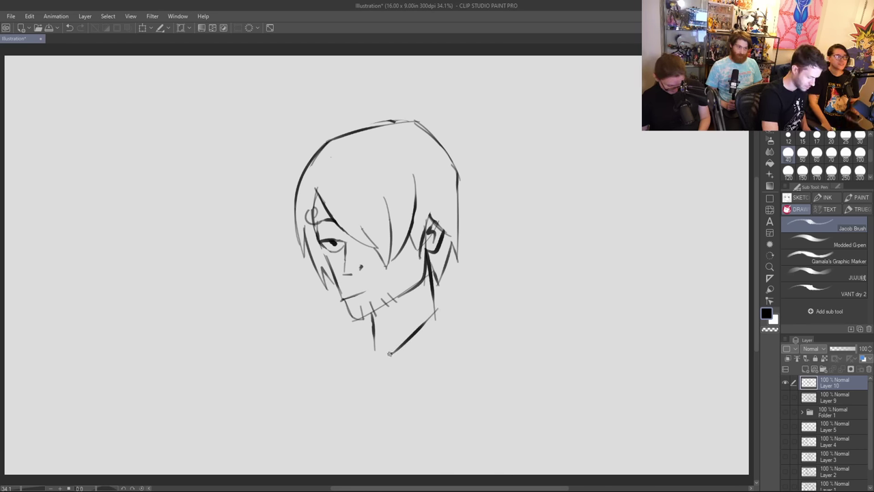
pyautogui.moveTo(389, 357); pyautogui.dragTo(379, 357)
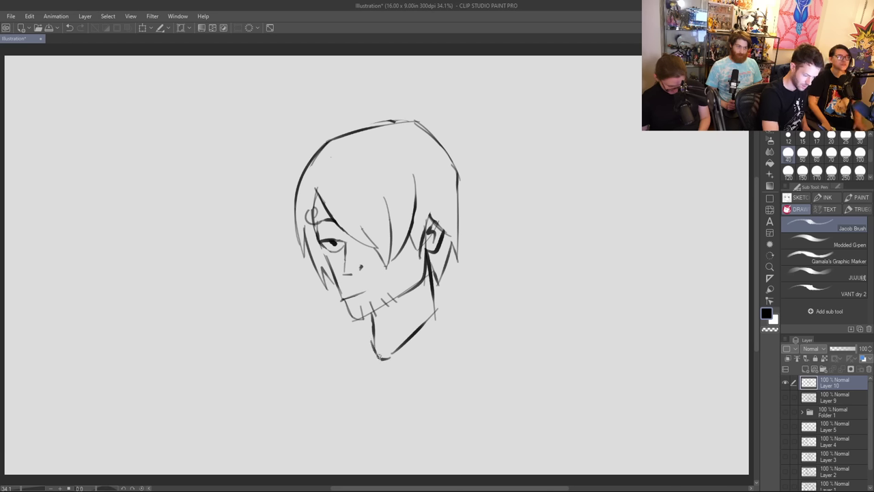
pyautogui.moveTo(373, 325); pyautogui.dragTo(360, 363)
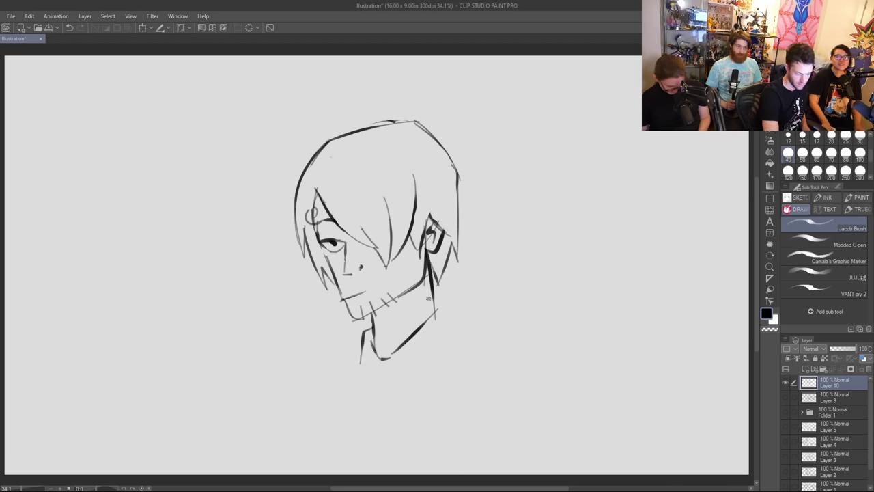
pyautogui.hotkey('ctrl', 'z')
pyautogui.moveTo(374, 325); pyautogui.dragTo(360, 356)
pyautogui.moveTo(434, 302); pyautogui.dragTo(458, 335)
pyautogui.moveTo(379, 357); pyautogui.dragTo(364, 384)
pyautogui.moveTo(359, 321); pyautogui.dragTo(363, 383)
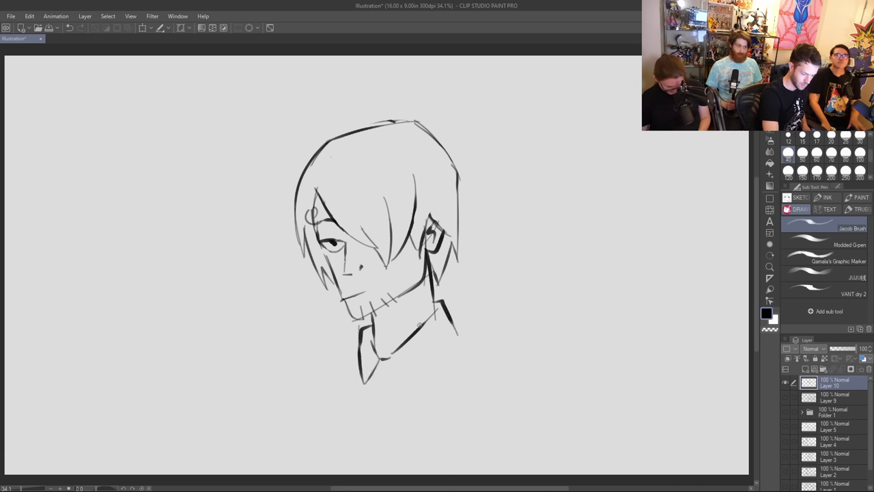
pyautogui.moveTo(397, 352)
pyautogui.mouseDown()
pyautogui.moveTo(440, 338)
pyautogui.moveTo(436, 364)
pyautogui.moveTo(464, 321)
pyautogui.mouseUp()
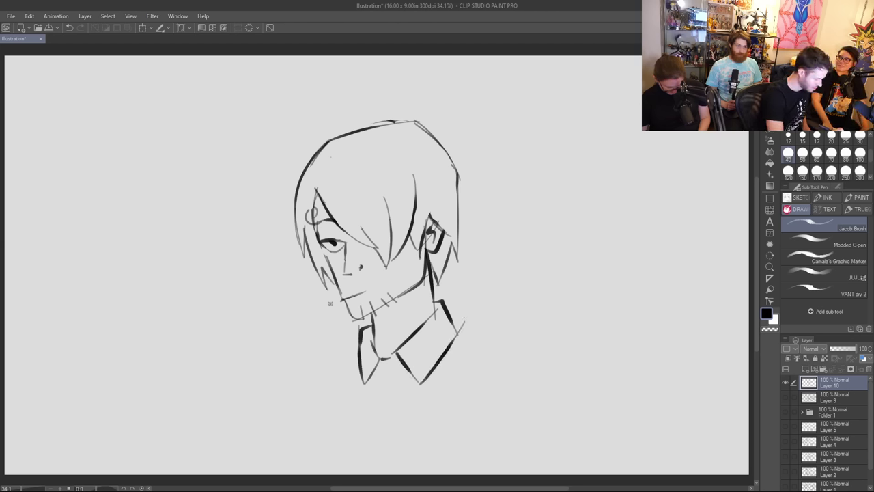
# Step: Draw a bent cigarette hanging from the mouth with ash specks below and a thin, wavy smoke trail rising in front of the face
pyautogui.moveTo(341, 301)
pyautogui.mouseDown()
pyautogui.moveTo(327, 336)
pyautogui.moveTo(342, 306)
pyautogui.mouseUp()
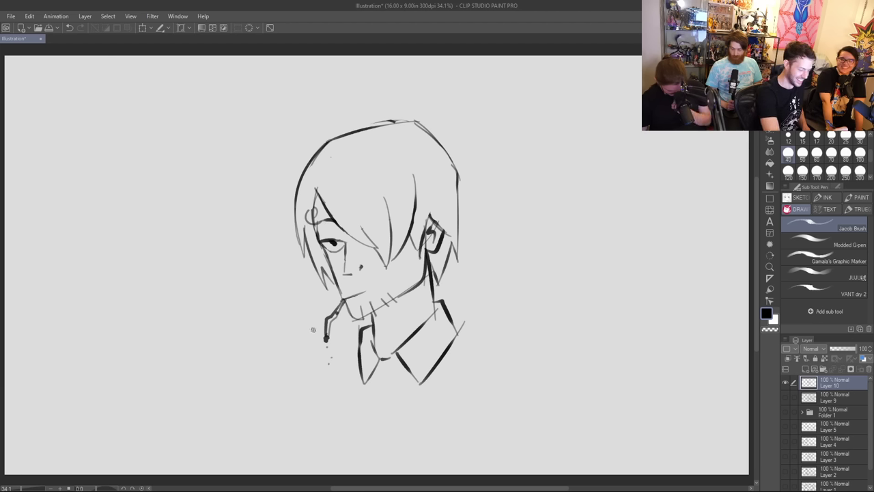
pyautogui.moveTo(314, 334)
pyautogui.mouseDown()
pyautogui.moveTo(290, 295)
pyautogui.moveTo(237, 270)
pyautogui.moveTo(238, 174)
pyautogui.mouseUp()
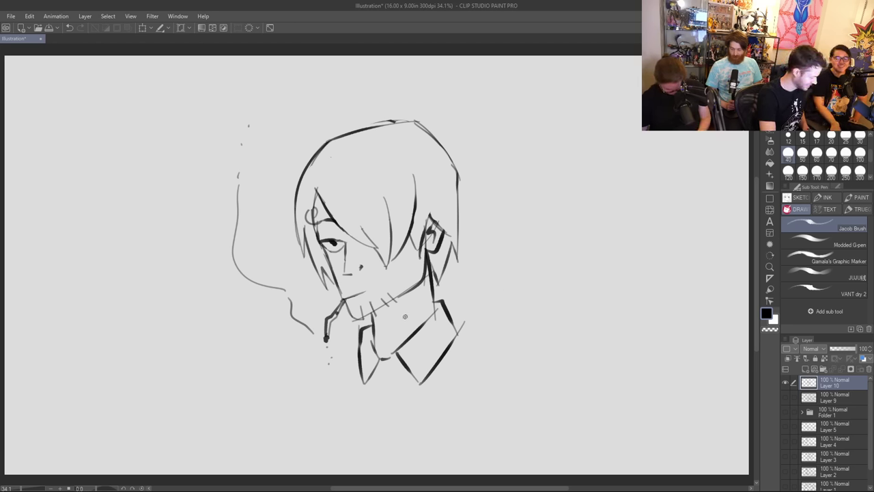
# Step: Draw the tie knot between the collar flaps and start the shoulder lines on both sides of the collar
pyautogui.moveTo(373, 374)
pyautogui.mouseDown()
pyautogui.moveTo(386, 383)
pyautogui.moveTo(403, 367)
pyautogui.mouseUp()
pyautogui.hotkey('ctrl', 'z')
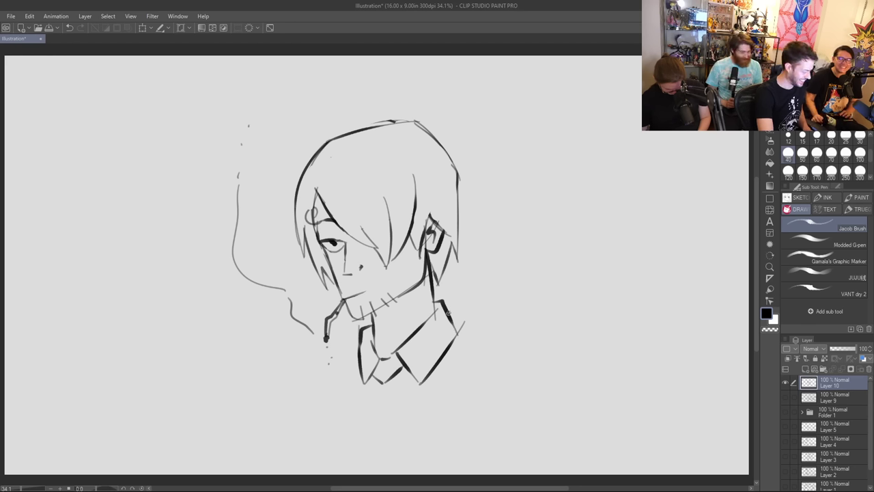
pyautogui.moveTo(452, 317); pyautogui.dragTo(510, 338)
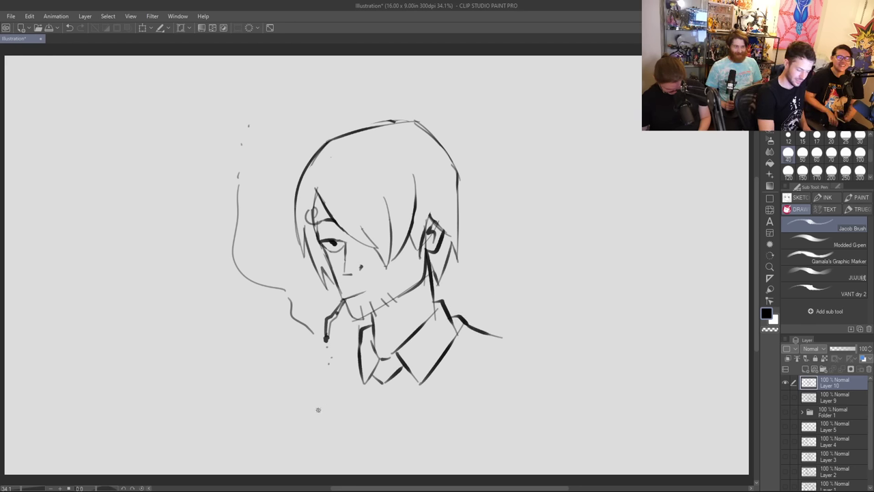
pyautogui.moveTo(356, 342)
pyautogui.mouseDown()
pyautogui.moveTo(373, 328)
pyautogui.moveTo(345, 364)
pyautogui.mouseUp()
pyautogui.hotkey('ctrl', 'z')
pyautogui.hotkey('ctrl', 'z')
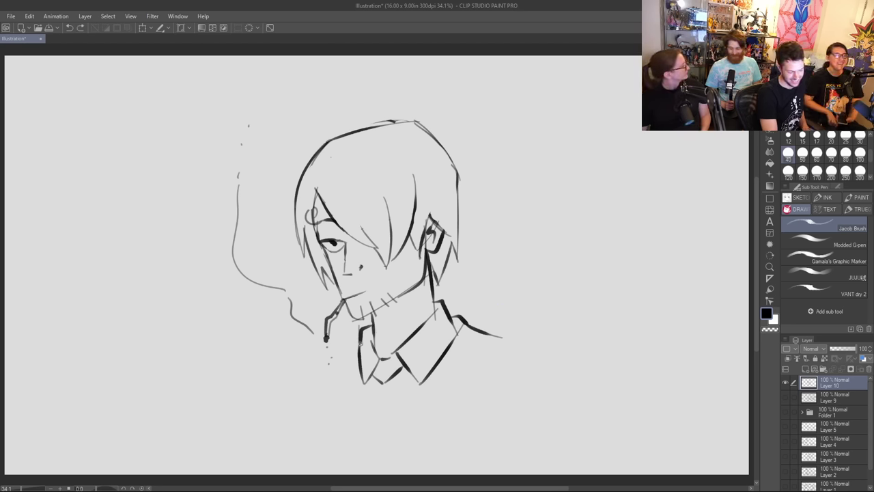
pyautogui.moveTo(362, 333); pyautogui.dragTo(344, 343)
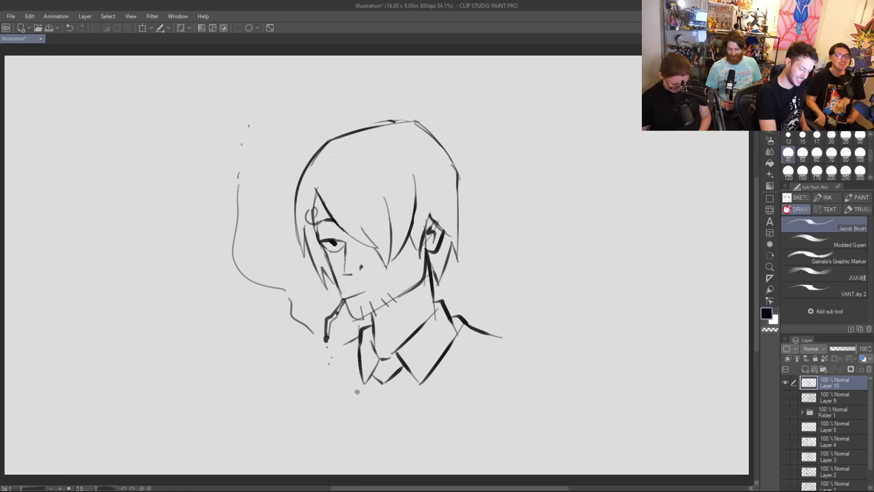
pyautogui.moveTo(508, 338); pyautogui.dragTo(532, 344)
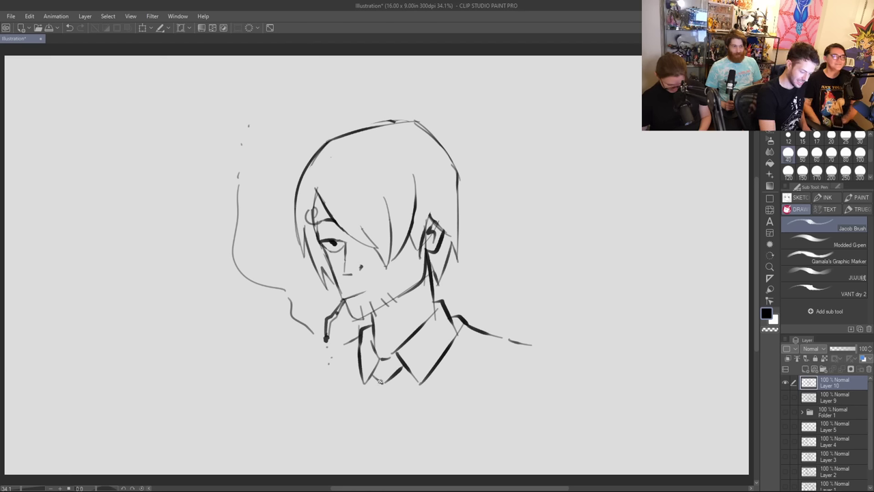
# Step: Draw the tie's two sides widening down from the knot and the jacket's front edges converging at the canvas's lower edge
pyautogui.moveTo(382, 384); pyautogui.dragTo(349, 437)
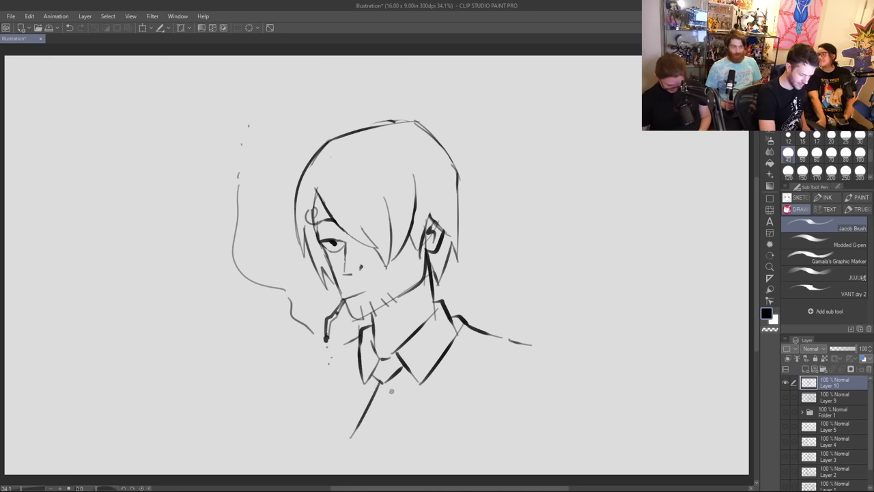
pyautogui.moveTo(386, 380); pyautogui.dragTo(401, 440)
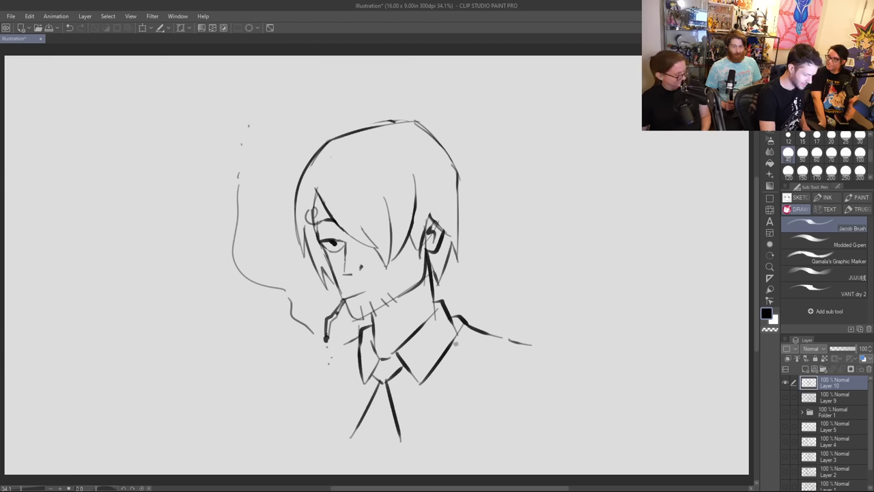
pyautogui.moveTo(436, 363); pyautogui.dragTo(377, 472)
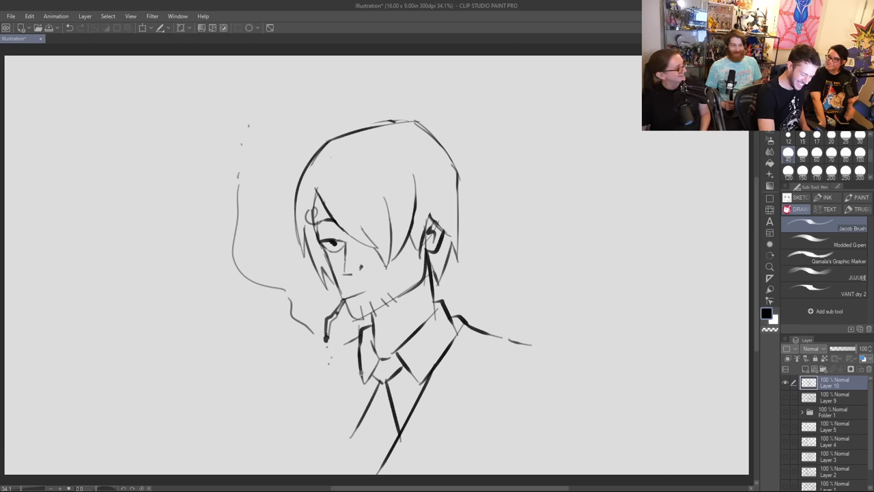
pyautogui.moveTo(361, 370); pyautogui.dragTo(377, 473)
pyautogui.hotkey('ctrl', 'z')
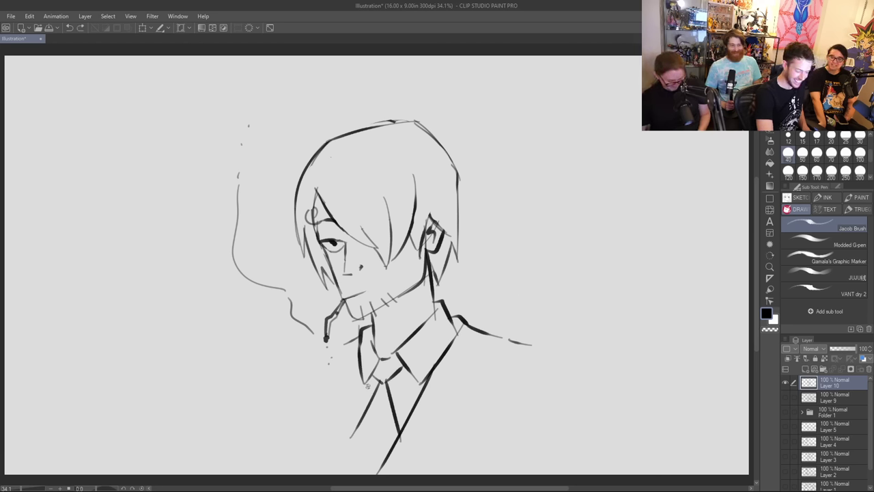
pyautogui.moveTo(366, 387); pyautogui.dragTo(374, 472)
pyautogui.hotkey('ctrl', 'z')
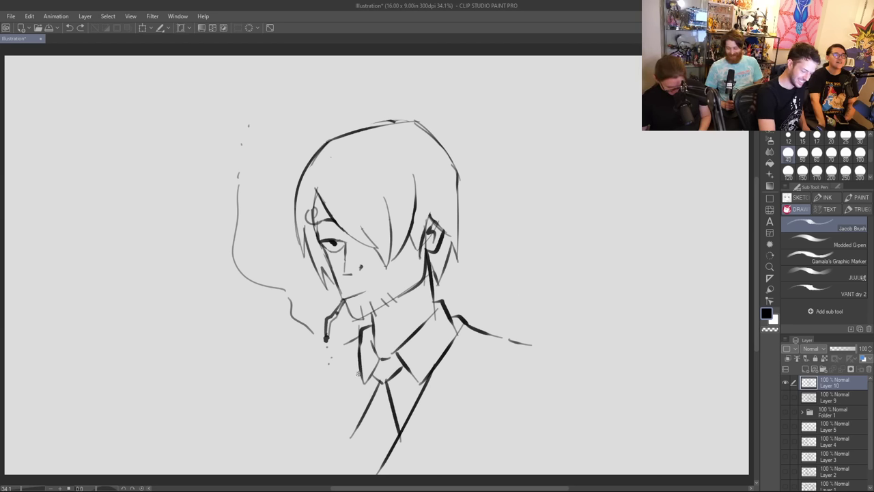
pyautogui.moveTo(358, 369); pyautogui.dragTo(369, 473)
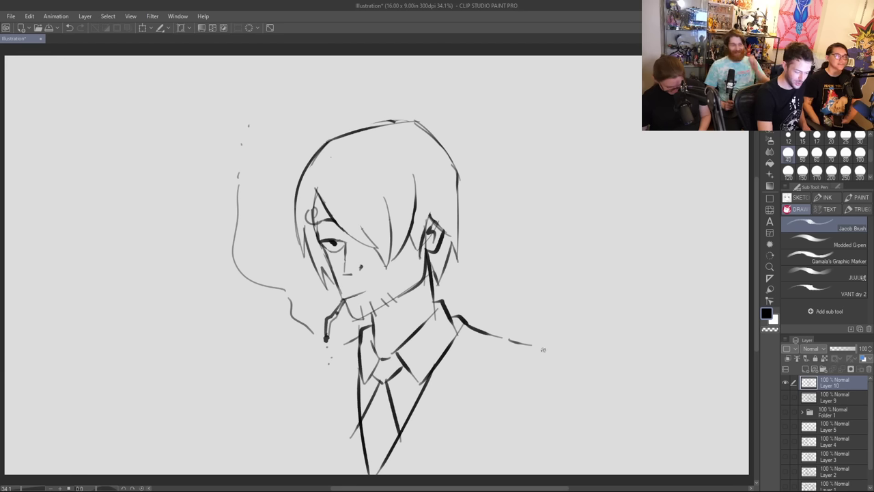
# Step: Draw both outer arm lines down to the canvas's lower edge and connect them to the collar with solid shoulder lines
pyautogui.moveTo(540, 350)
pyautogui.mouseDown()
pyautogui.moveTo(553, 354)
pyautogui.moveTo(547, 373)
pyautogui.moveTo(606, 472)
pyautogui.mouseUp()
pyautogui.moveTo(314, 354); pyautogui.dragTo(254, 473)
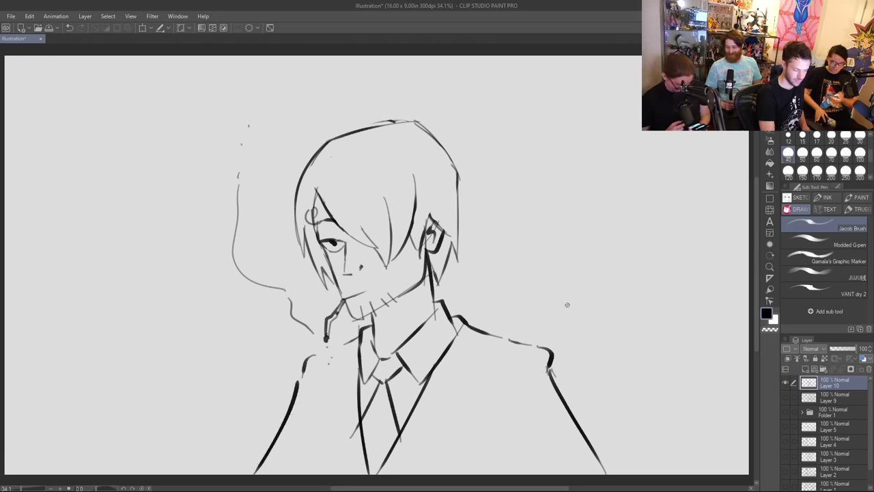
pyautogui.moveTo(298, 388)
pyautogui.mouseDown()
pyautogui.moveTo(304, 364)
pyautogui.moveTo(361, 336)
pyautogui.mouseUp()
pyautogui.moveTo(496, 332)
pyautogui.mouseDown()
pyautogui.moveTo(552, 348)
pyautogui.moveTo(541, 349)
pyautogui.moveTo(550, 374)
pyautogui.mouseUp()
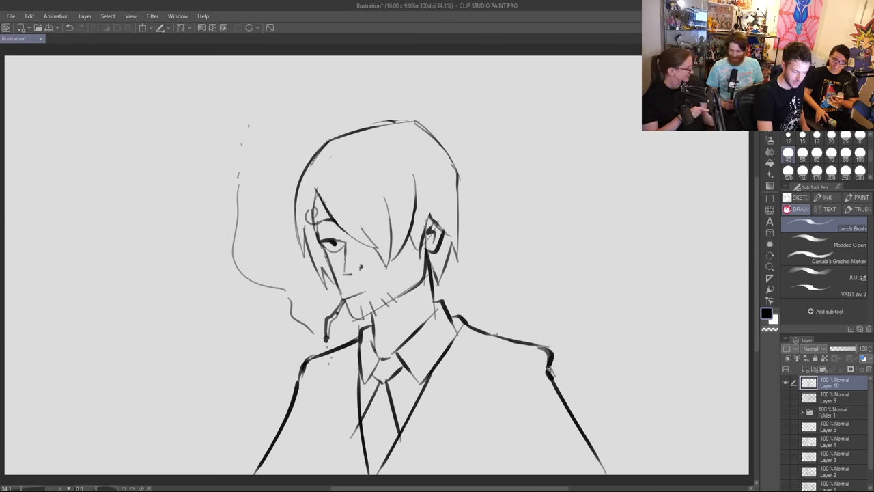
# Step: Fill both halves of the jacket with solid black, leaving the shirt, collar and tie unfilled
pyautogui.press('g')
pyautogui.press('g')
pyautogui.click(351, 409)
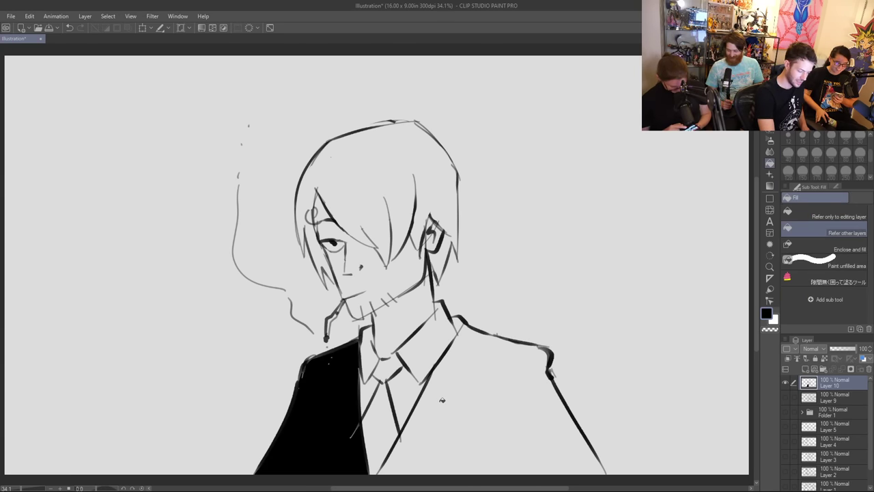
pyautogui.click(461, 414)
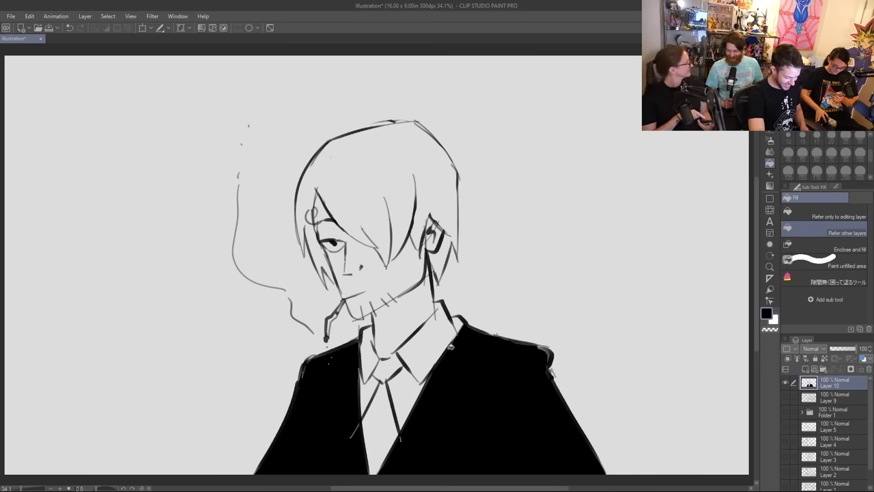
pyautogui.press('p')
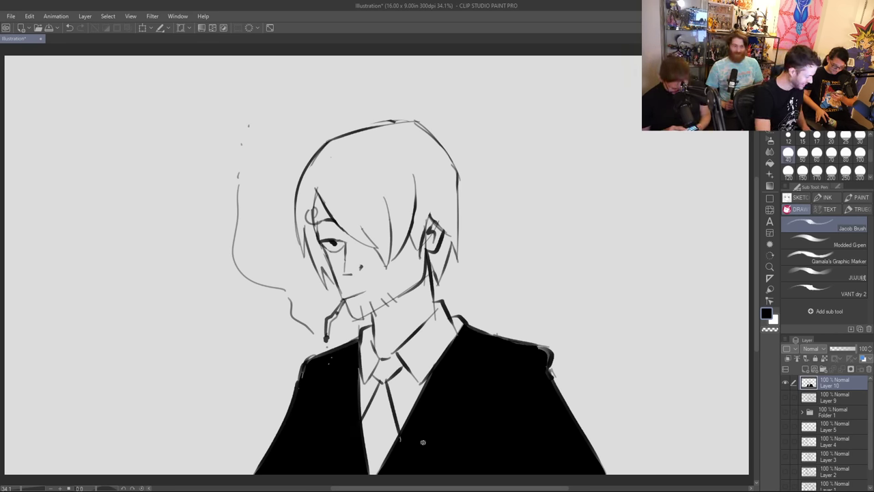
# Step: Erase light highlight strokes into the black jacket to mark the armhole folds and inner sleeve edges on both arms
pyautogui.press('e')
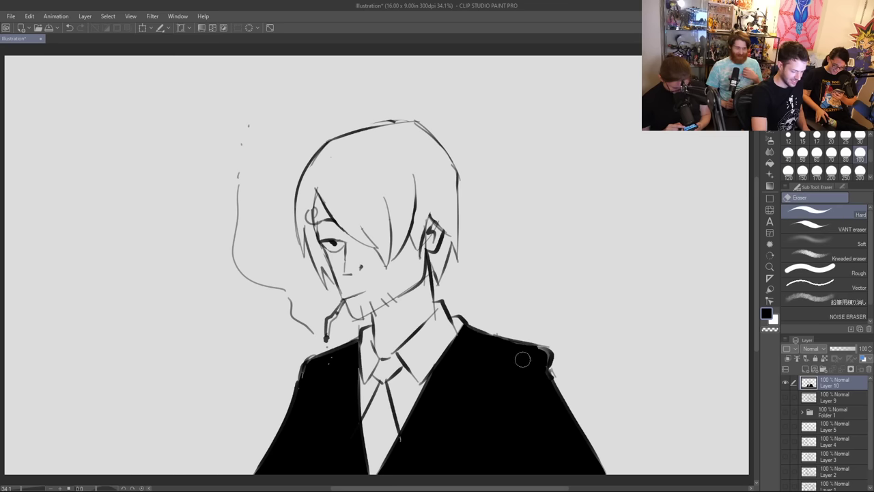
pyautogui.moveTo(537, 361); pyautogui.dragTo(500, 404)
pyautogui.hotkey('ctrl', 'z')
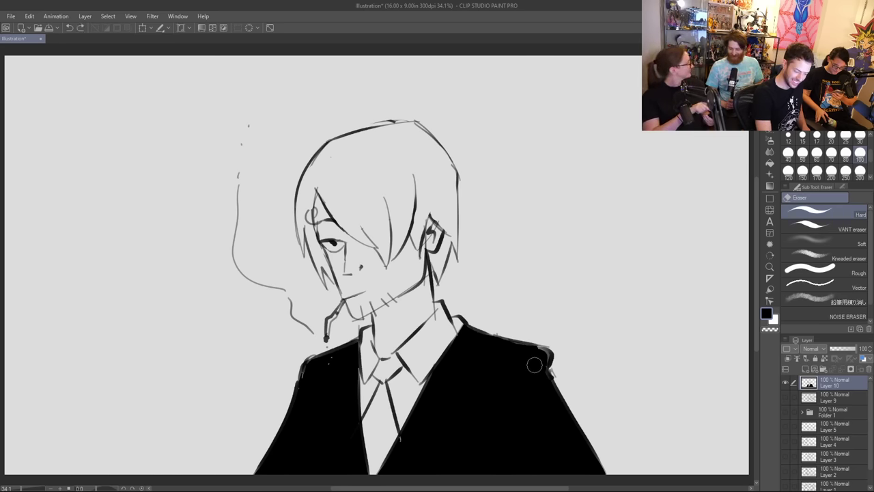
pyautogui.moveTo(535, 364)
pyautogui.mouseDown()
pyautogui.moveTo(495, 418)
pyautogui.moveTo(538, 369)
pyautogui.mouseUp()
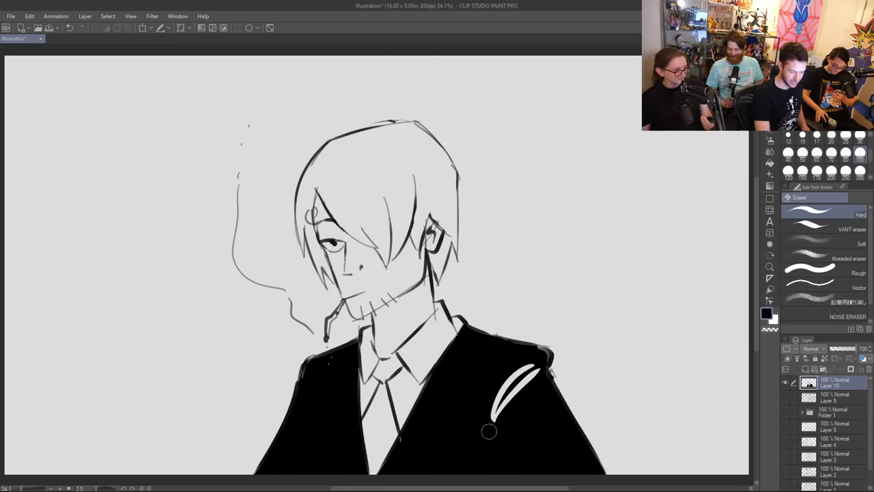
pyautogui.moveTo(495, 428); pyautogui.dragTo(512, 473)
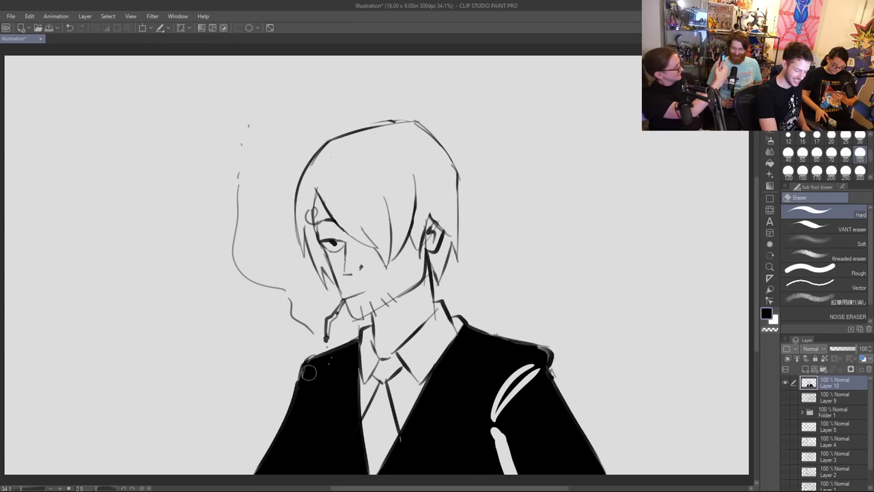
pyautogui.moveTo(315, 380); pyautogui.dragTo(322, 474)
pyautogui.hotkey('ctrl', 'z')
pyautogui.moveTo(315, 379); pyautogui.dragTo(319, 472)
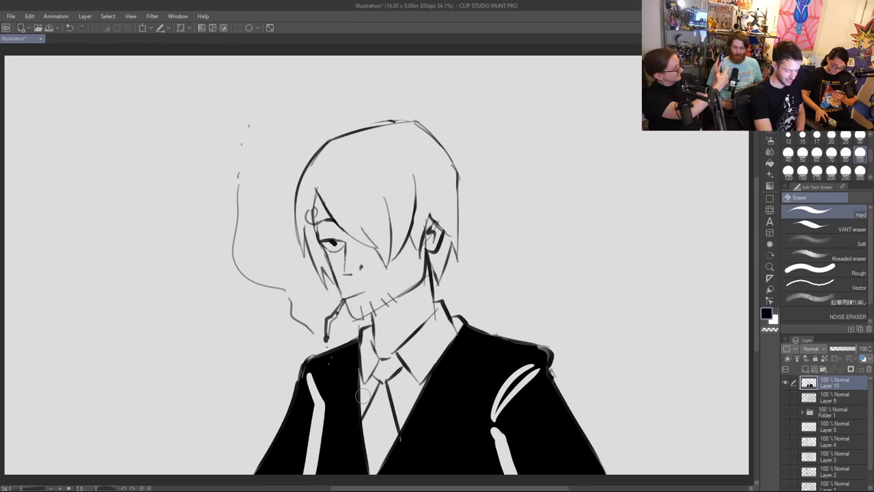
# Step: Thin the sleeve highlight below the cigarette with black strokes along its edges
pyautogui.press('p')
pyautogui.moveTo(312, 404); pyautogui.dragTo(306, 474)
pyautogui.moveTo(307, 372)
pyautogui.mouseDown()
pyautogui.moveTo(324, 404)
pyautogui.moveTo(320, 459)
pyautogui.mouseUp()
pyautogui.moveTo(307, 375); pyautogui.dragTo(306, 474)
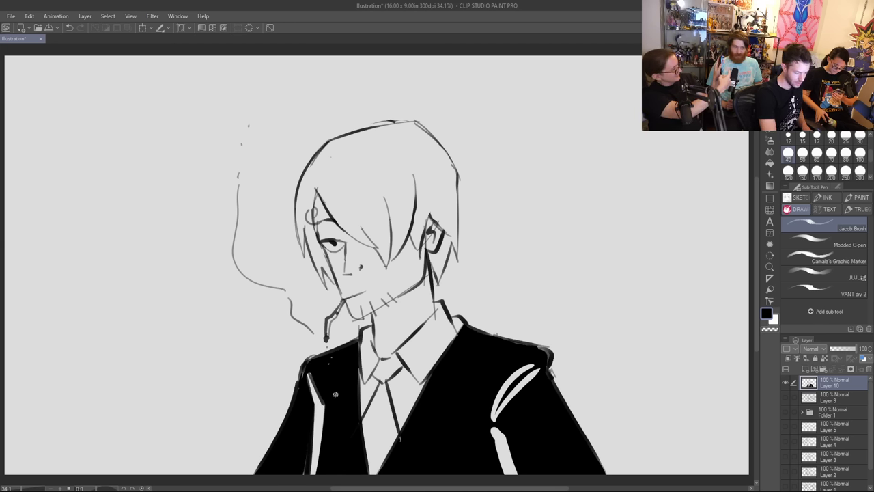
# Step: Thin the curved armhole highlight and the sleeve line below it with black, and refine the opposite sleeve's highlight
pyautogui.moveTo(492, 423)
pyautogui.mouseDown()
pyautogui.moveTo(509, 380)
pyautogui.moveTo(532, 362)
pyautogui.mouseUp()
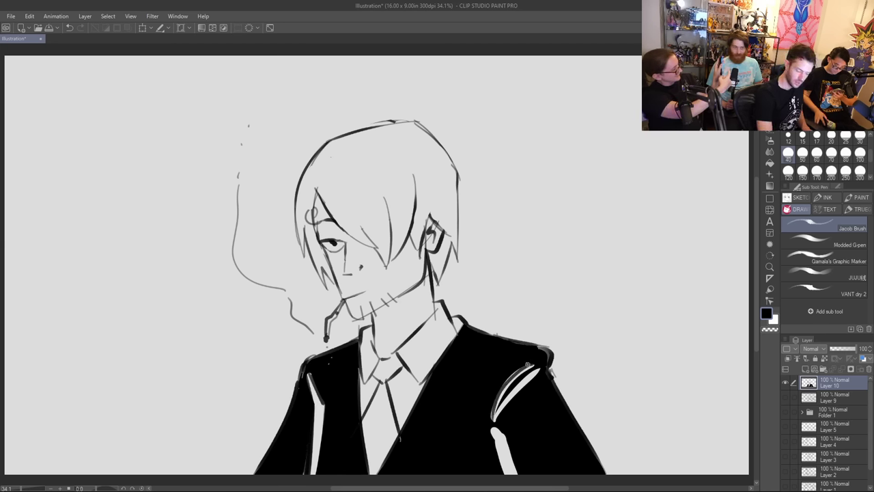
pyautogui.hotkey('ctrl', 'z')
pyautogui.moveTo(489, 425)
pyautogui.mouseDown()
pyautogui.moveTo(498, 391)
pyautogui.moveTo(535, 359)
pyautogui.mouseUp()
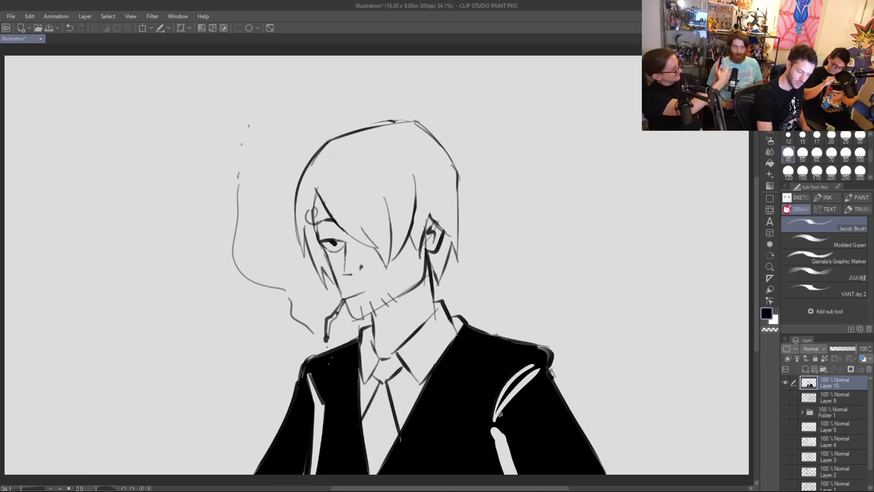
pyautogui.moveTo(499, 414); pyautogui.dragTo(541, 370)
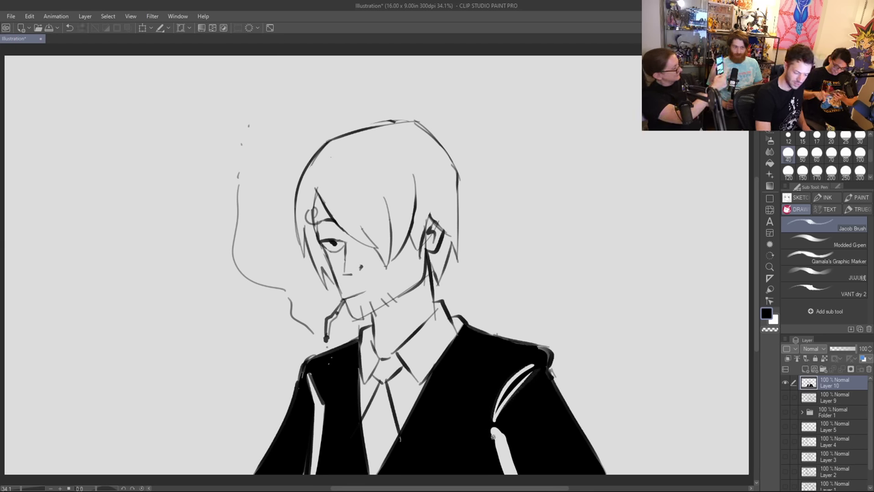
pyautogui.moveTo(493, 434); pyautogui.dragTo(503, 476)
pyautogui.moveTo(496, 427); pyautogui.dragTo(522, 478)
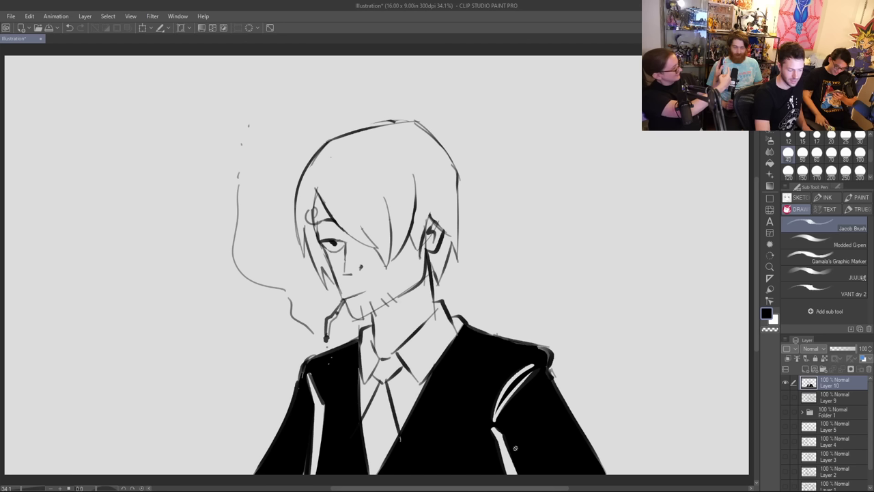
pyautogui.moveTo(323, 399)
pyautogui.mouseDown()
pyautogui.moveTo(314, 474)
pyautogui.moveTo(319, 435)
pyautogui.mouseUp()
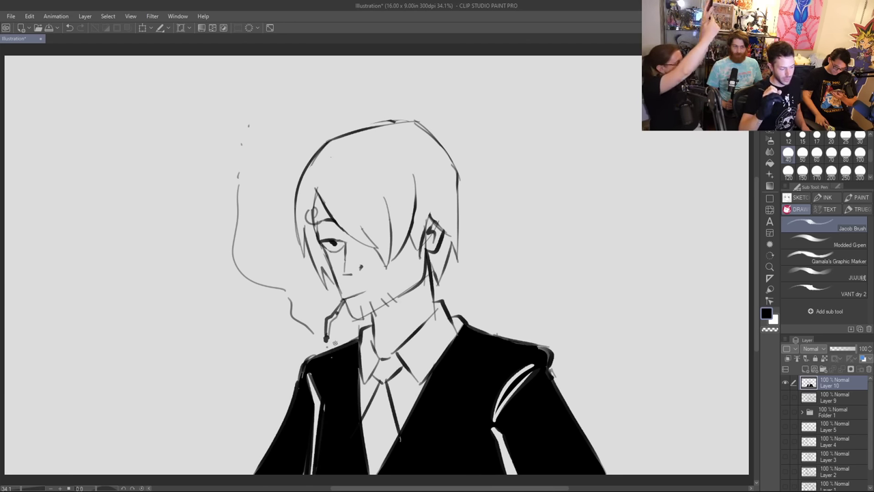
# Step: Blacken the jacket's corner beside the collar and shift the whole drawing right to free space beside the face
pyautogui.moveTo(455, 333); pyautogui.dragTo(459, 321)
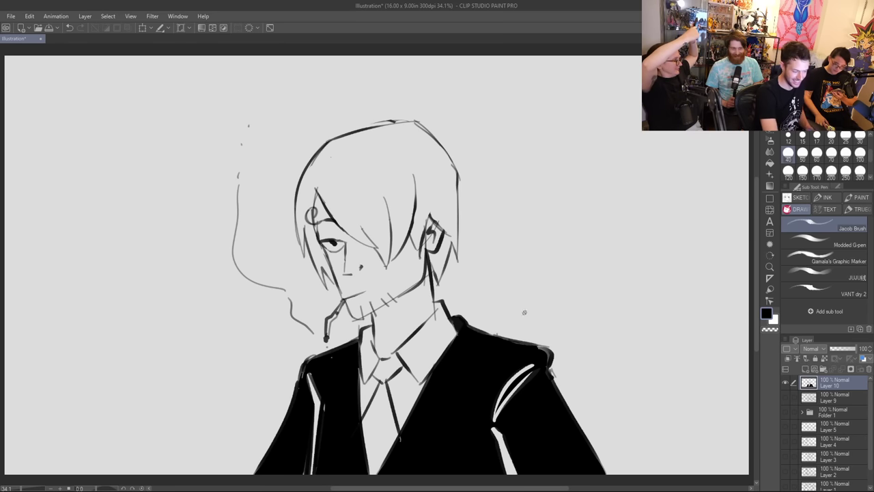
pyautogui.press('k')
pyautogui.moveTo(487, 327); pyautogui.dragTo(575, 331)
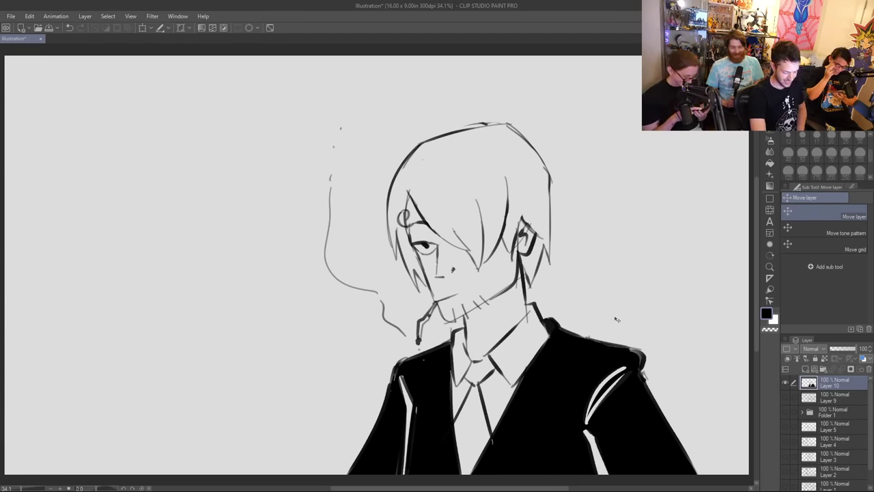
# Step: Hand-letter "I'M SANJI... FROM 1 PIECE" on two lines in the empty space in front of the face
pyautogui.press('p')
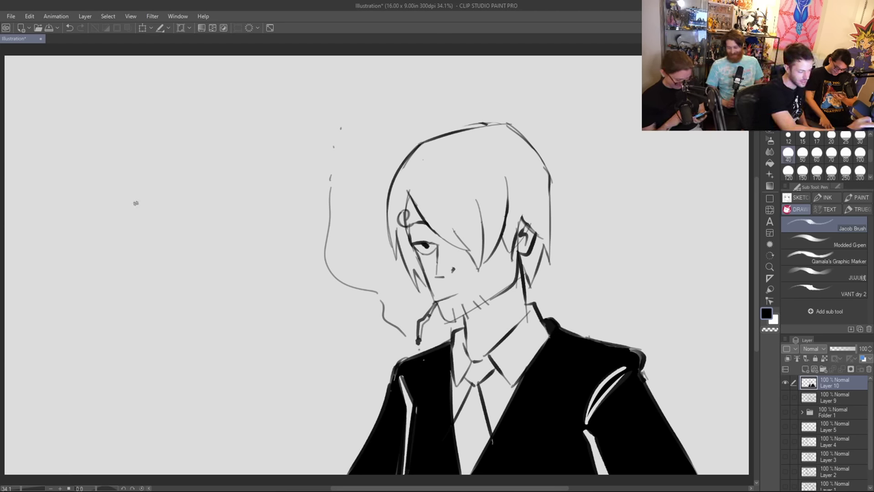
pyautogui.moveTo(128, 197)
pyautogui.mouseDown()
pyautogui.moveTo(129, 215)
pyautogui.moveTo(136, 197)
pyautogui.moveTo(139, 211)
pyautogui.moveTo(146, 199)
pyautogui.moveTo(175, 211)
pyautogui.moveTo(205, 205)
pyautogui.moveTo(198, 216)
pyautogui.moveTo(233, 214)
pyautogui.moveTo(248, 191)
pyautogui.moveTo(253, 212)
pyautogui.moveTo(270, 192)
pyautogui.moveTo(275, 212)
pyautogui.mouseUp()
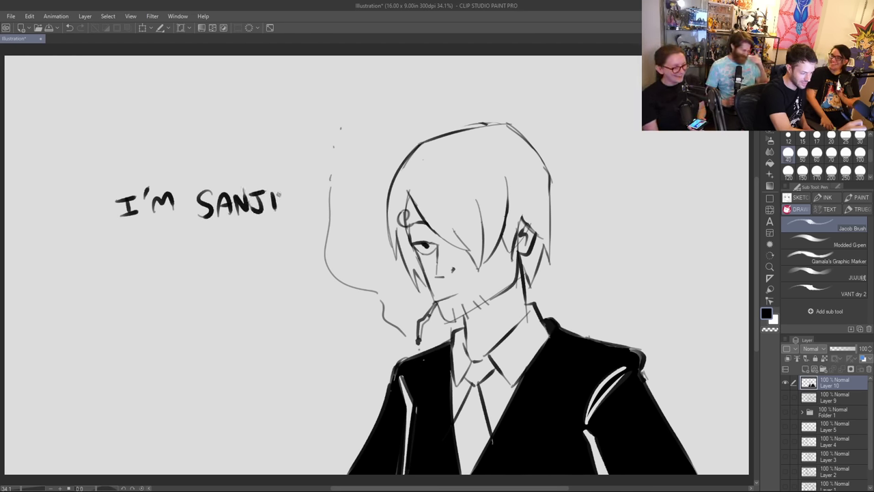
pyautogui.click(295, 205)
pyautogui.click(304, 203)
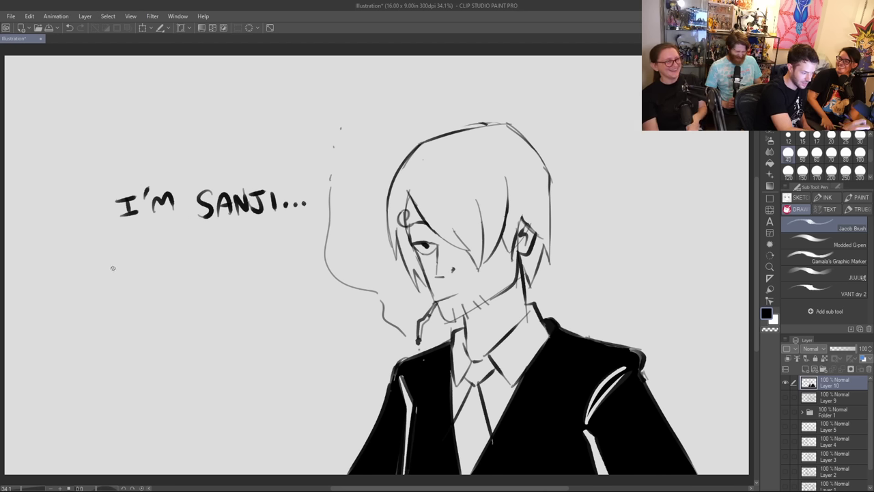
pyautogui.moveTo(105, 259)
pyautogui.mouseDown()
pyautogui.moveTo(106, 286)
pyautogui.moveTo(122, 259)
pyautogui.mouseUp()
pyautogui.moveTo(107, 274)
pyautogui.mouseDown()
pyautogui.moveTo(123, 272)
pyautogui.moveTo(131, 283)
pyautogui.moveTo(135, 272)
pyautogui.mouseUp()
pyautogui.moveTo(135, 272)
pyautogui.mouseDown()
pyautogui.moveTo(152, 279)
pyautogui.moveTo(154, 262)
pyautogui.moveTo(186, 256)
pyautogui.moveTo(190, 274)
pyautogui.moveTo(222, 259)
pyautogui.moveTo(223, 275)
pyautogui.mouseUp()
pyautogui.moveTo(213, 276)
pyautogui.mouseDown()
pyautogui.moveTo(233, 274)
pyautogui.moveTo(257, 248)
pyautogui.moveTo(274, 276)
pyautogui.moveTo(295, 250)
pyautogui.moveTo(299, 265)
pyautogui.moveTo(307, 258)
pyautogui.mouseUp()
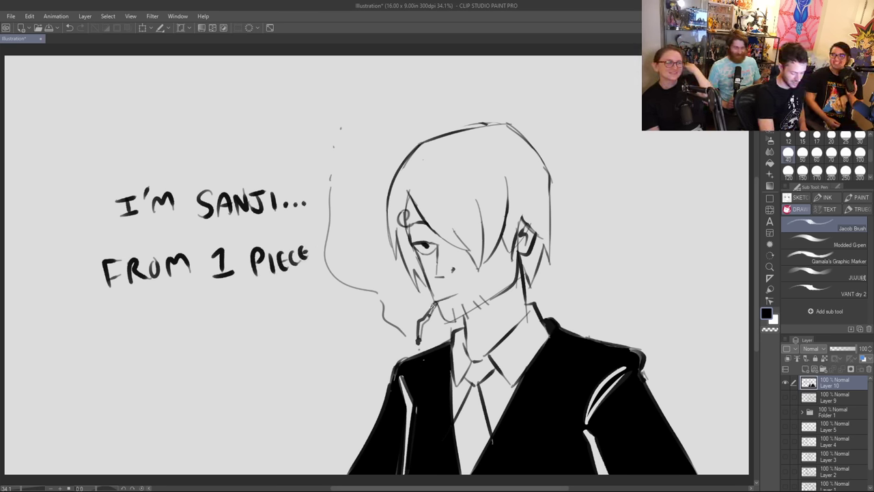
# Step: Lasso the lettering, move it down and farther from the face, and clear the selection
pyautogui.press('m')
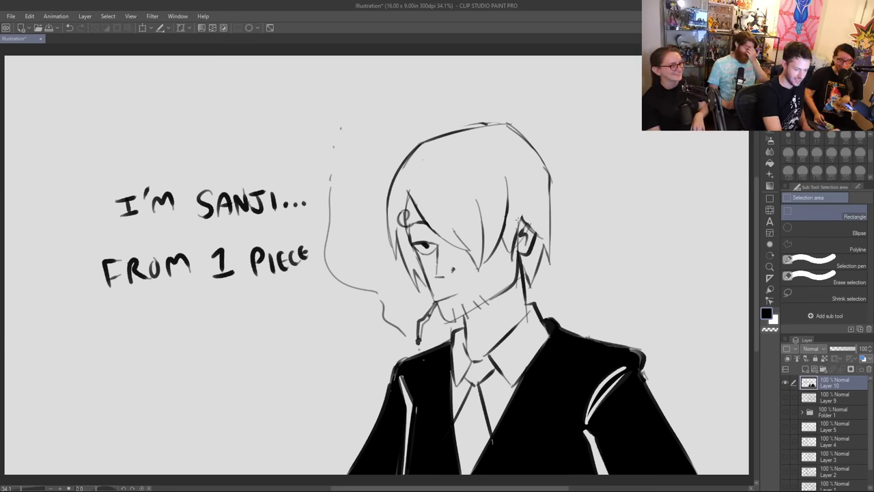
pyautogui.press('m')
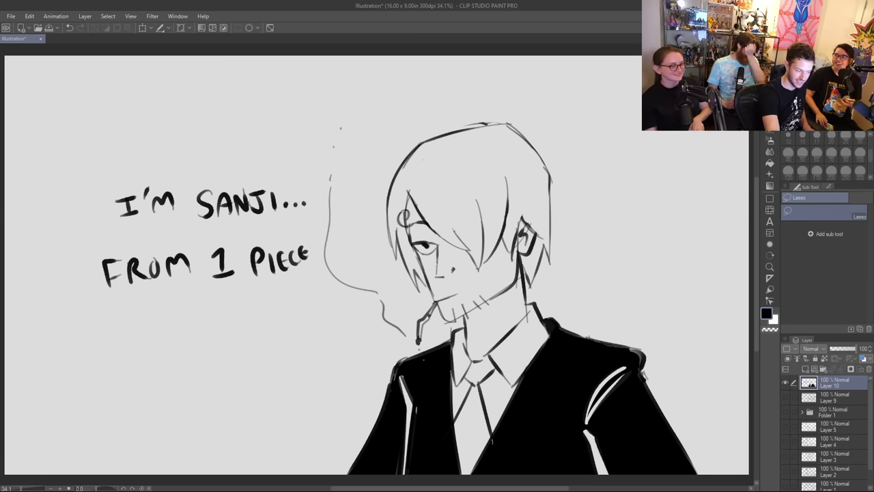
pyautogui.moveTo(211, 331)
pyautogui.mouseDown()
pyautogui.moveTo(218, 104)
pyautogui.moveTo(319, 245)
pyautogui.moveTo(239, 330)
pyautogui.mouseUp()
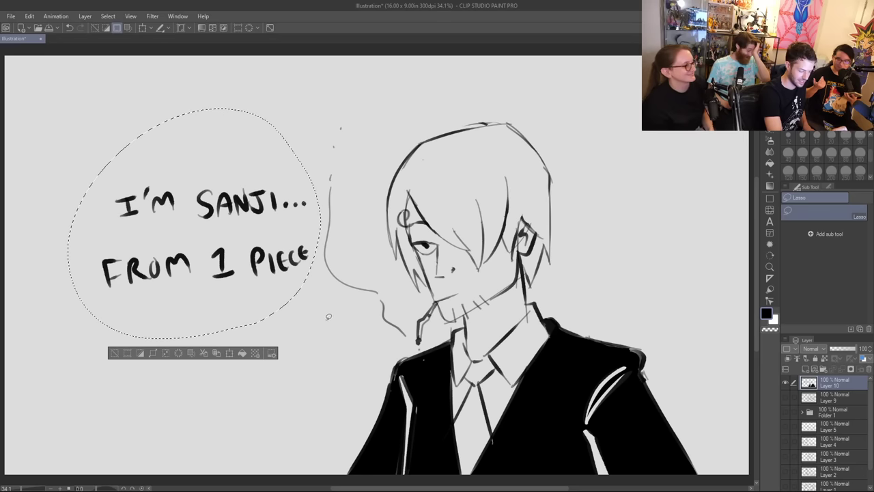
pyautogui.hotkey('ctrl', 't')
pyautogui.moveTo(300, 263); pyautogui.dragTo(267, 310)
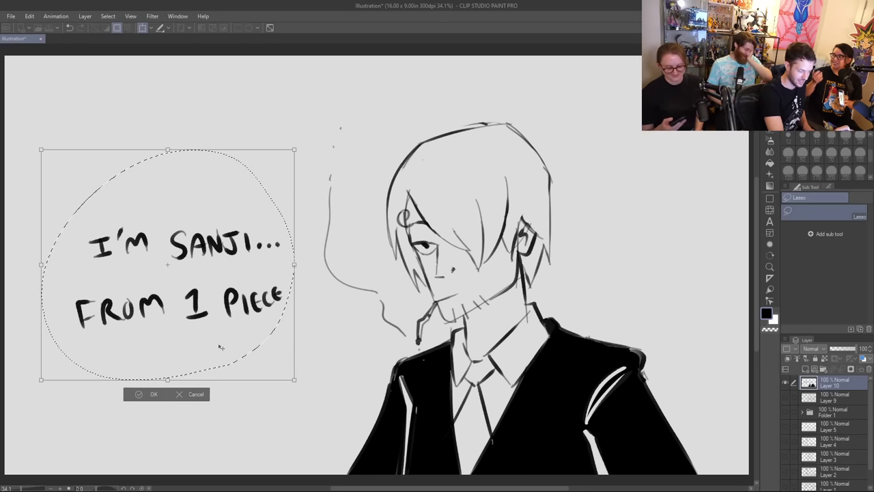
pyautogui.click(150, 392)
pyautogui.click(88, 394)
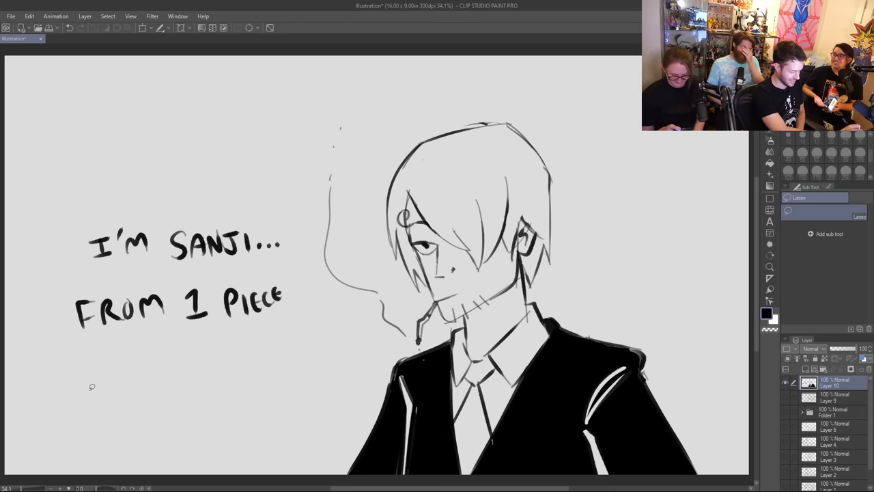
# Step: Draw a rounded speech bubble around the lettering with a pointed tail toward the mouth, open where it meets the bubble
pyautogui.press('p')
pyautogui.moveTo(185, 373)
pyautogui.mouseDown()
pyautogui.moveTo(76, 388)
pyautogui.moveTo(218, 181)
pyautogui.moveTo(294, 229)
pyautogui.mouseUp()
pyautogui.hotkey('ctrl', 'z')
pyautogui.moveTo(213, 353)
pyautogui.mouseDown()
pyautogui.moveTo(56, 354)
pyautogui.moveTo(232, 181)
pyautogui.moveTo(304, 292)
pyautogui.moveTo(232, 352)
pyautogui.mouseUp()
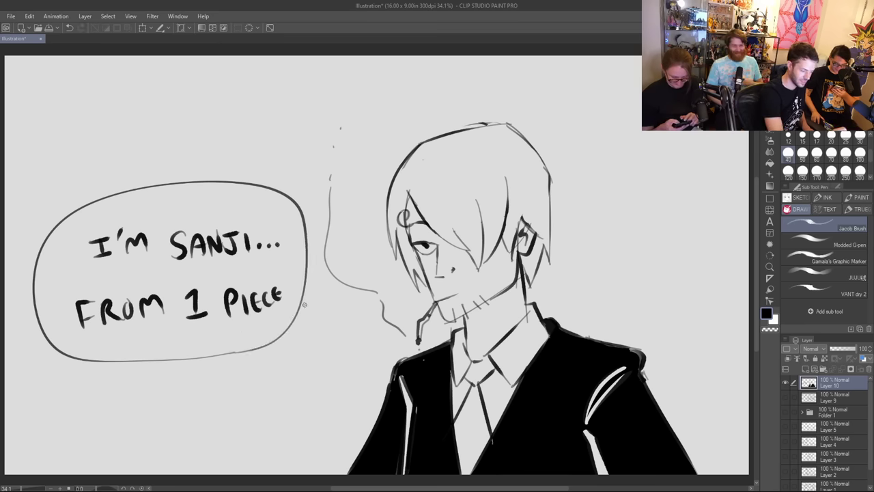
pyautogui.moveTo(304, 304)
pyautogui.mouseDown()
pyautogui.moveTo(346, 313)
pyautogui.moveTo(298, 316)
pyautogui.mouseUp()
pyautogui.press('e')
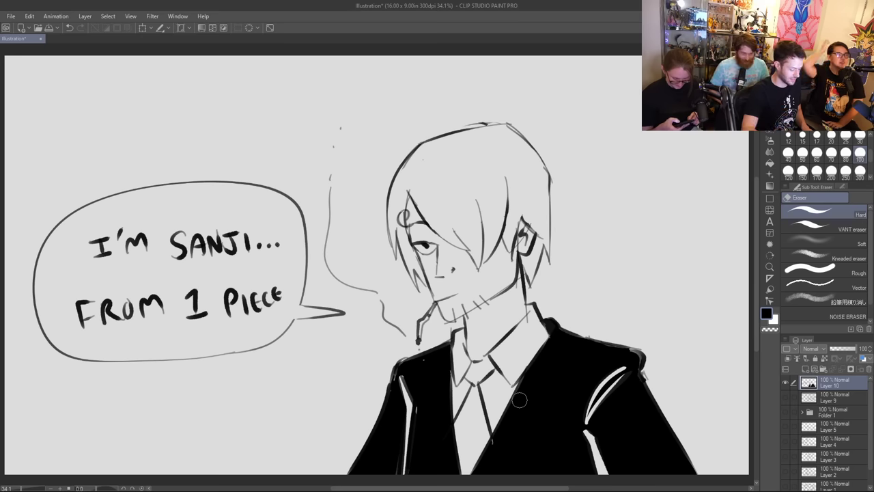
# Step: Letter "FUCK U" below the large bubble and enclose it in a small speech bubble with a tail toward the character
pyautogui.press('p')
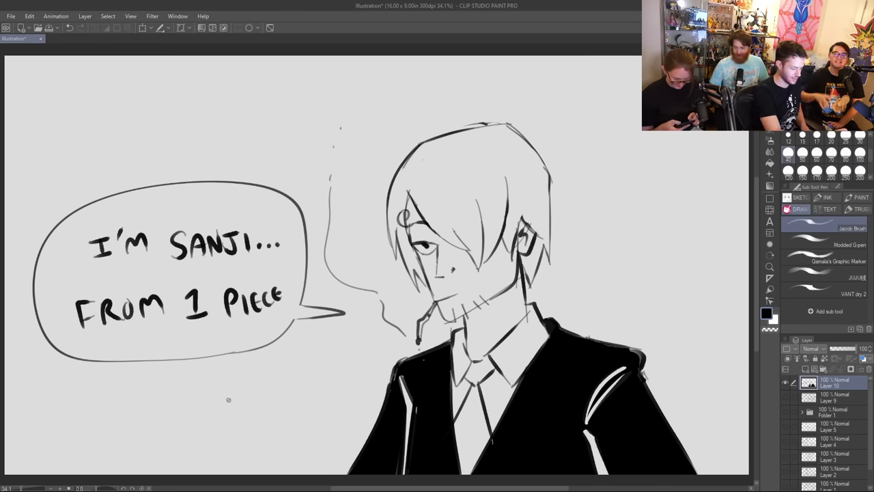
pyautogui.moveTo(218, 418)
pyautogui.mouseDown()
pyautogui.moveTo(222, 401)
pyautogui.moveTo(240, 397)
pyautogui.moveTo(256, 408)
pyautogui.mouseUp()
pyautogui.moveTo(267, 394)
pyautogui.mouseDown()
pyautogui.moveTo(274, 403)
pyautogui.moveTo(300, 385)
pyautogui.mouseUp()
pyautogui.hotkey('ctrl', 'z')
pyautogui.moveTo(292, 416)
pyautogui.mouseDown()
pyautogui.moveTo(250, 429)
pyautogui.moveTo(202, 390)
pyautogui.moveTo(304, 368)
pyautogui.moveTo(293, 420)
pyautogui.mouseUp()
pyautogui.moveTo(308, 378); pyautogui.dragTo(326, 363)
pyautogui.press('e')
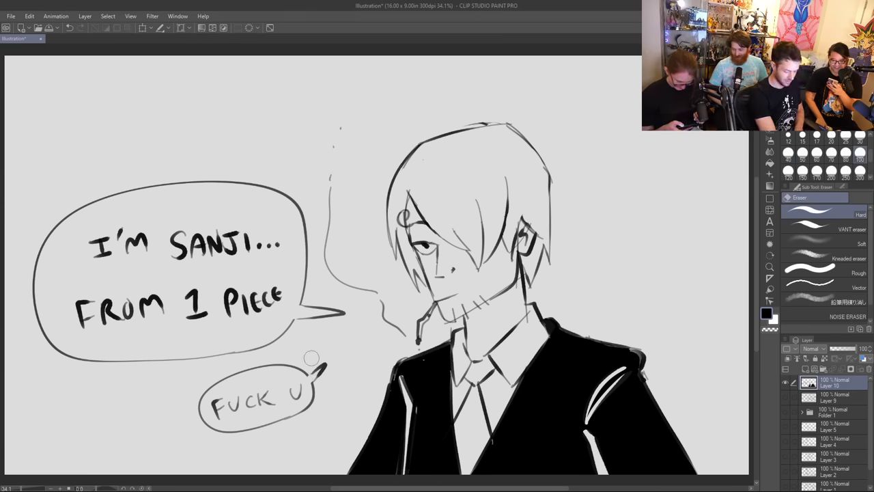
pyautogui.press('p')
pyautogui.hotkey('ctrl', 'z')
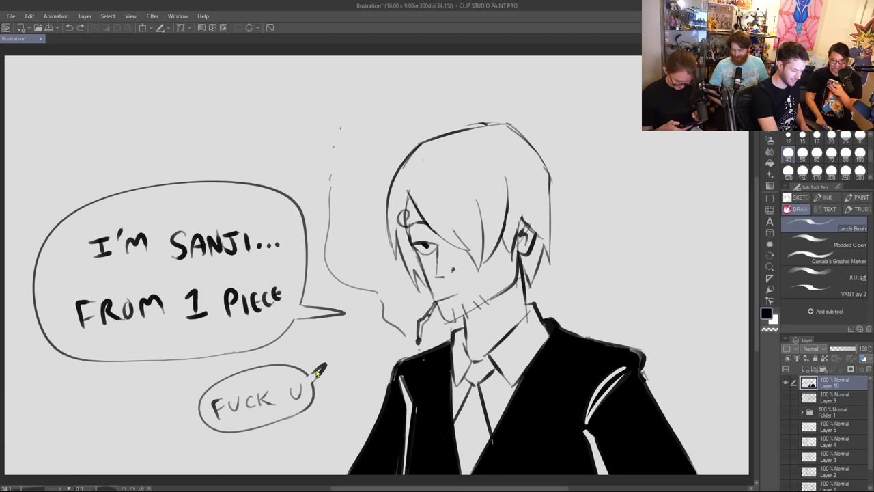
pyautogui.hotkey('ctrl', 'y')
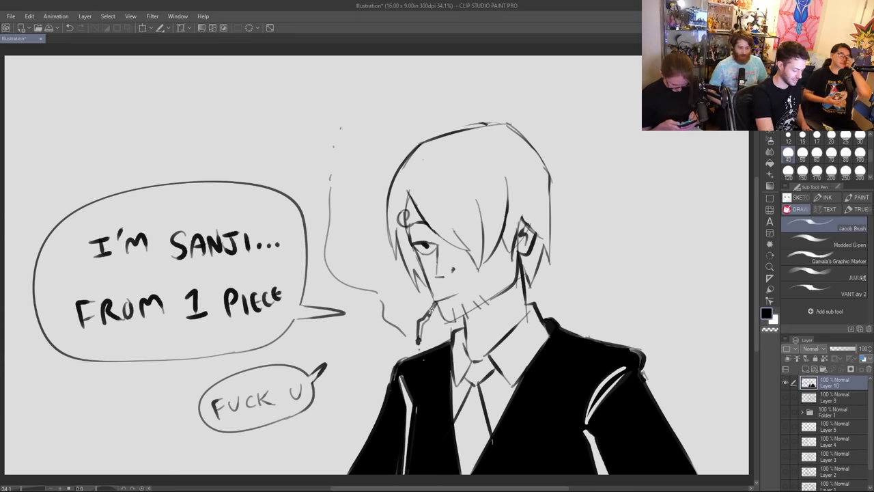
# Step: Erase the small bubble's text and letter "SORRY" in its place
pyautogui.press('e')
pyautogui.moveTo(301, 386)
pyautogui.mouseDown()
pyautogui.moveTo(218, 408)
pyautogui.moveTo(286, 388)
pyautogui.mouseUp()
pyautogui.press('p')
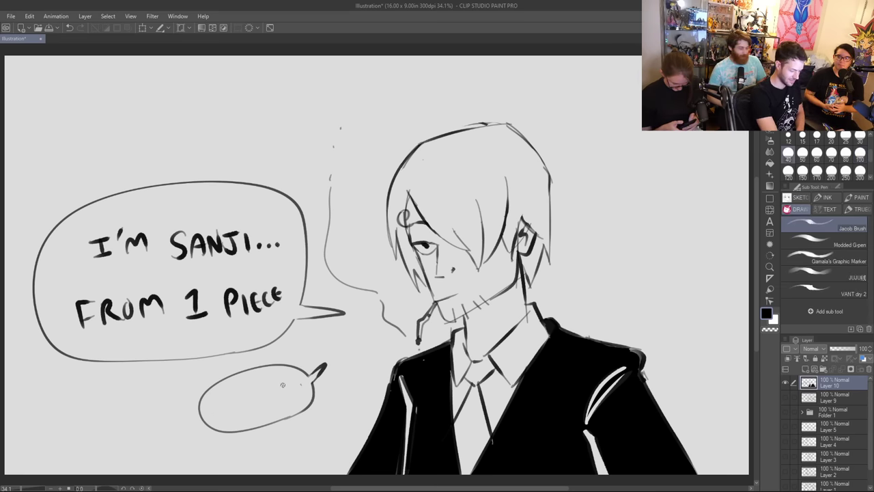
pyautogui.moveTo(217, 405)
pyautogui.mouseDown()
pyautogui.moveTo(276, 403)
pyautogui.moveTo(280, 385)
pyautogui.mouseUp()
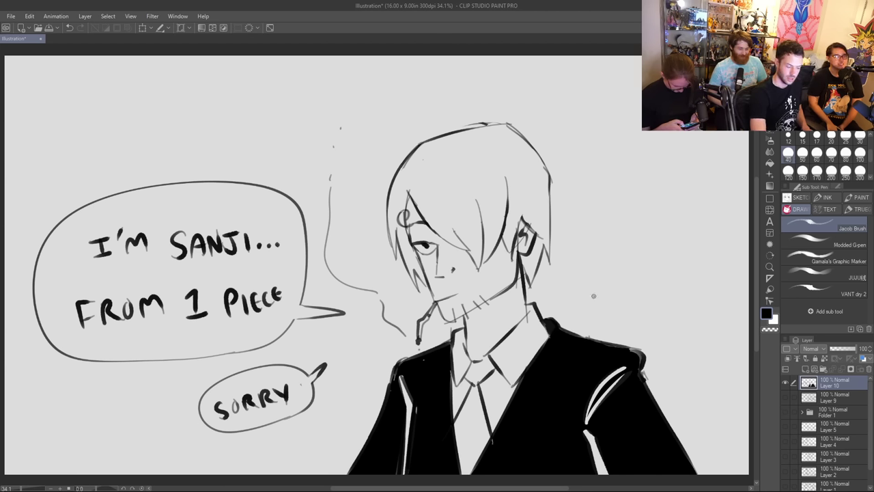
# Step: Outline a small rounded head above the black-suited shoulder, beside the ear, and undo the curled stem tried on its crown
pyautogui.moveTo(614, 311)
pyautogui.mouseDown()
pyautogui.moveTo(574, 287)
pyautogui.moveTo(582, 222)
pyautogui.moveTo(627, 204)
pyautogui.moveTo(660, 245)
pyautogui.moveTo(614, 309)
pyautogui.mouseUp()
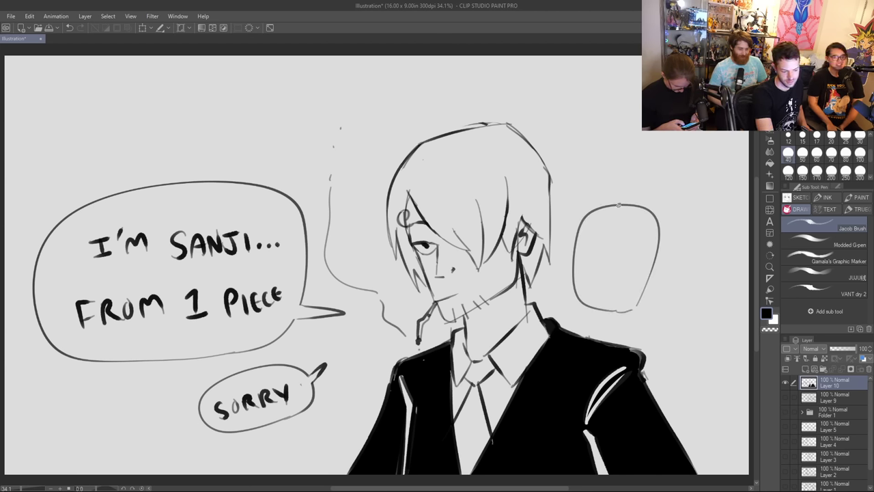
pyautogui.moveTo(612, 205); pyautogui.dragTo(628, 173)
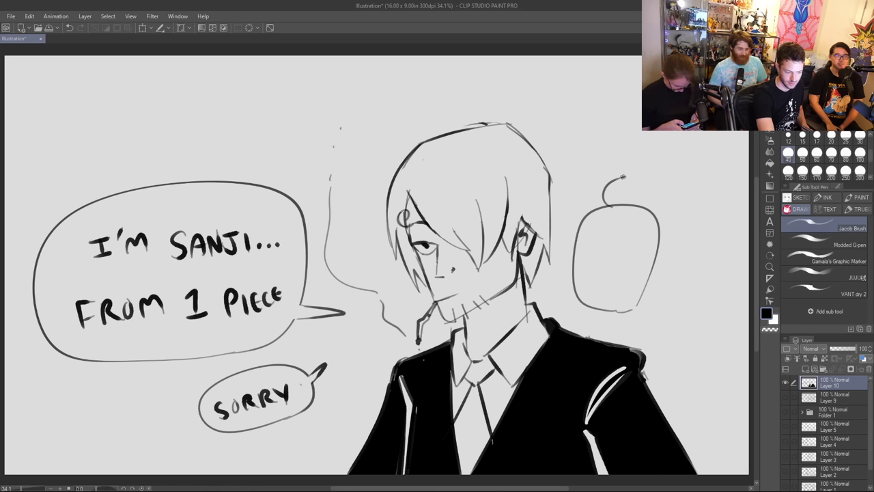
pyautogui.hotkey('ctrl', 'z')
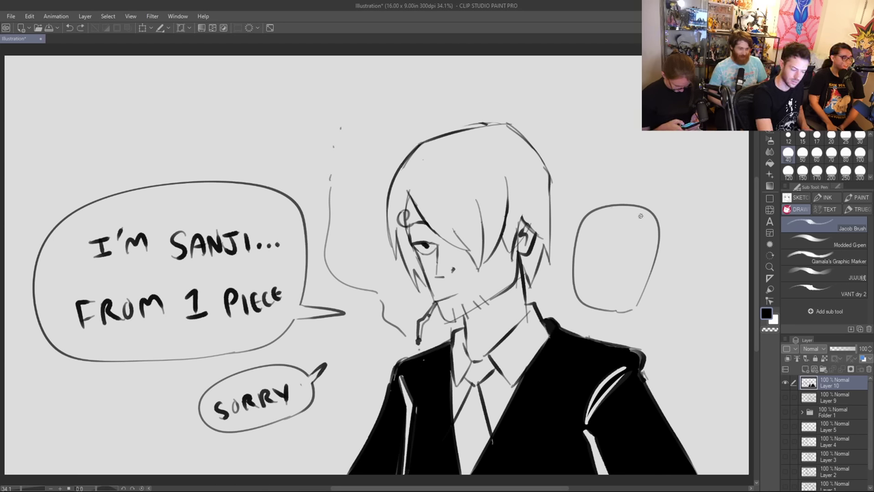
# Step: Sketch pointed fringe strokes across the small head's forehead and a short, thick eye mark beneath them
pyautogui.moveTo(640, 216)
pyautogui.mouseDown()
pyautogui.moveTo(608, 247)
pyautogui.moveTo(618, 231)
pyautogui.moveTo(587, 248)
pyautogui.moveTo(582, 263)
pyautogui.moveTo(599, 226)
pyautogui.mouseUp()
pyautogui.hotkey('ctrl', 'z')
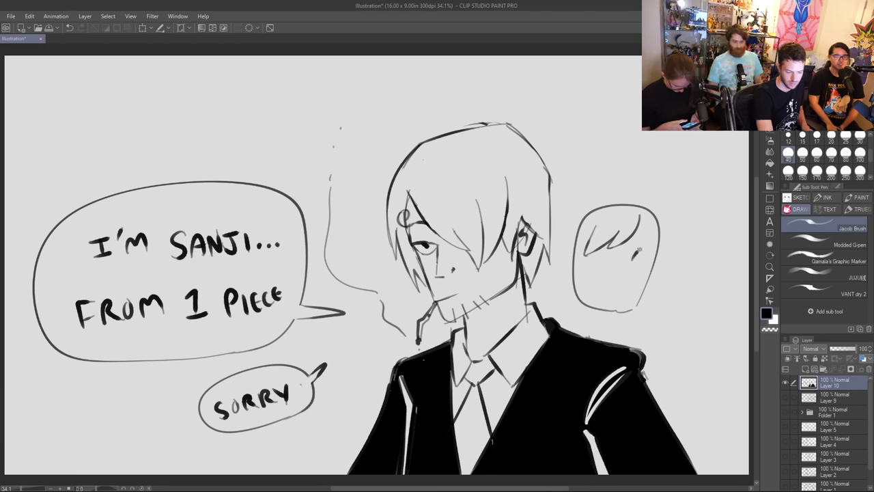
pyautogui.moveTo(634, 255); pyautogui.dragTo(650, 253)
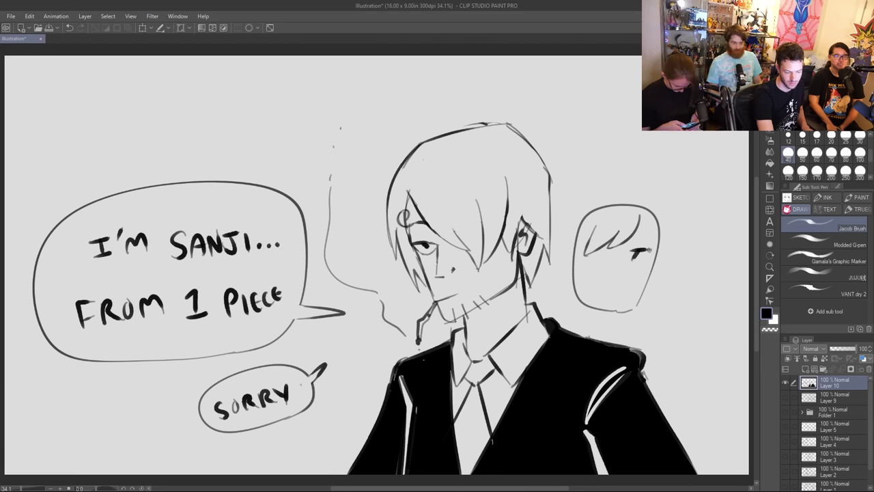
pyautogui.hotkey('ctrl', 'z')
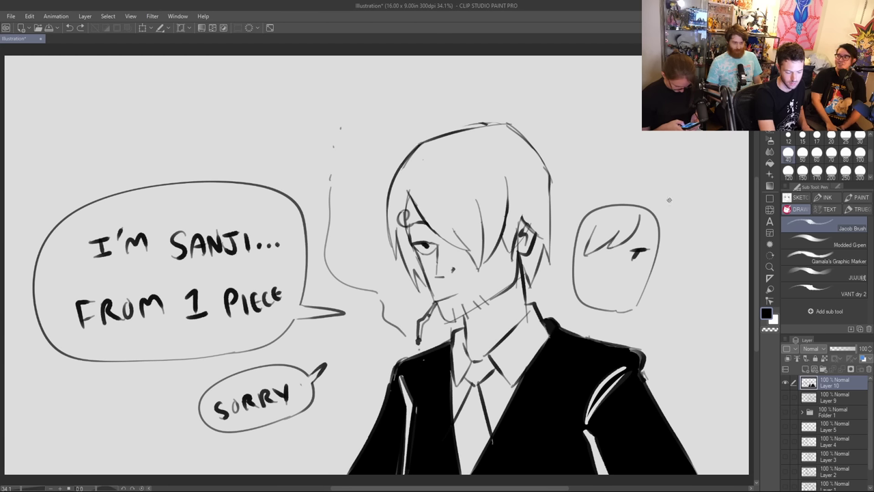
# Step: Draw a compact curled eyebrow above the small head's eye, spiralling over the face outline, redoing the stroke until it fits
pyautogui.moveTo(630, 237)
pyautogui.mouseDown()
pyautogui.moveTo(674, 229)
pyautogui.moveTo(677, 220)
pyautogui.moveTo(635, 237)
pyautogui.moveTo(664, 234)
pyautogui.moveTo(676, 220)
pyautogui.mouseUp()
pyautogui.hotkey('ctrl', 'z')
pyautogui.hotkey('ctrl', 'z')
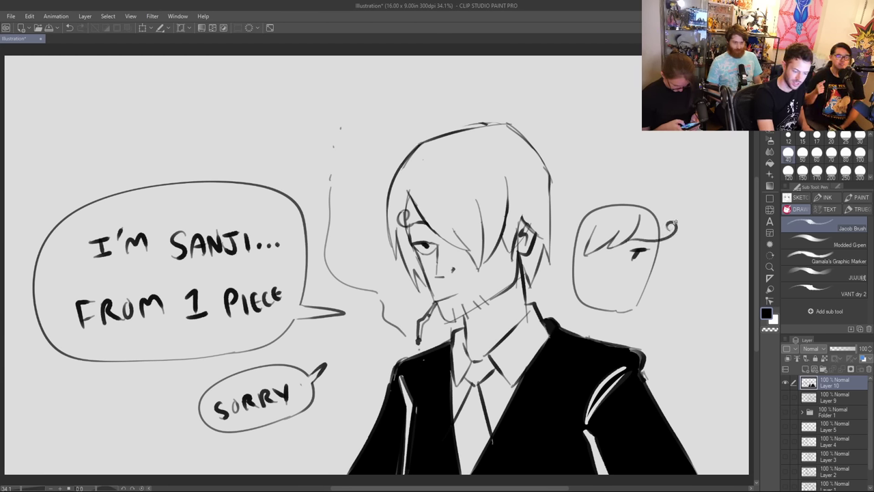
pyautogui.hotkey('ctrl', 'z')
pyautogui.moveTo(634, 239)
pyautogui.mouseDown()
pyautogui.moveTo(680, 217)
pyautogui.moveTo(675, 212)
pyautogui.mouseUp()
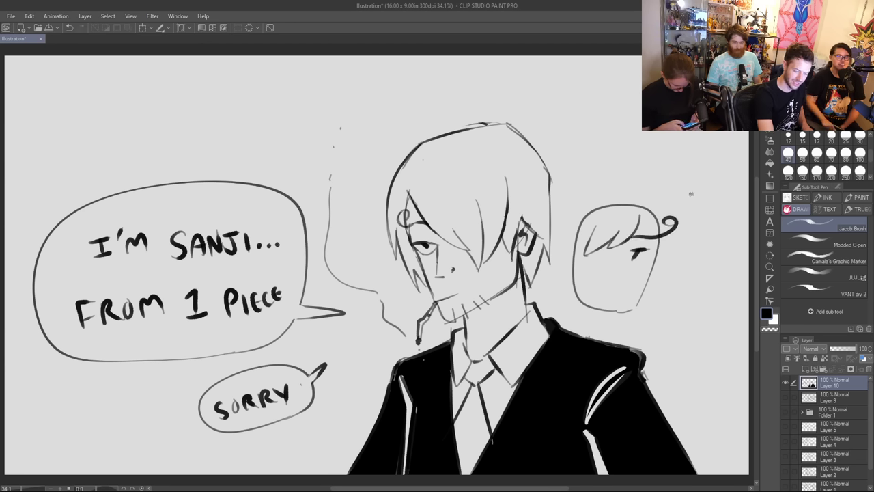
pyautogui.hotkey('ctrl', 'z')
pyautogui.moveTo(627, 248)
pyautogui.mouseDown()
pyautogui.moveTo(664, 231)
pyautogui.moveTo(649, 231)
pyautogui.moveTo(655, 236)
pyautogui.mouseUp()
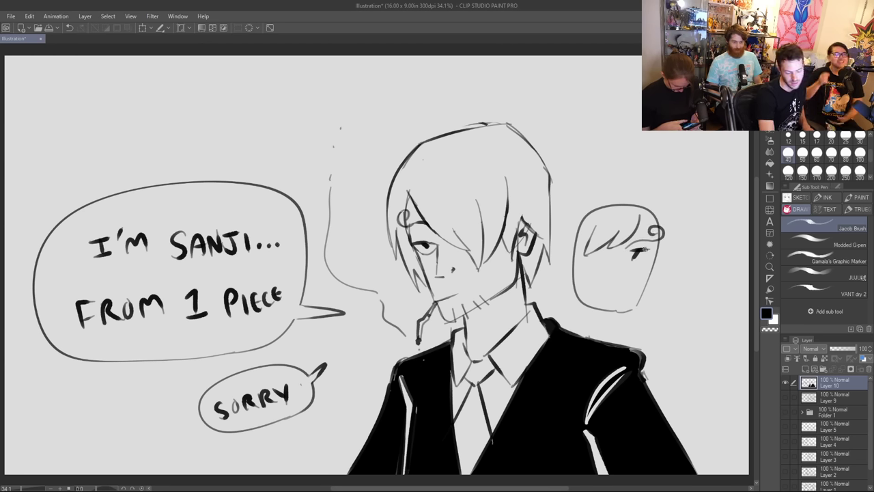
# Step: Draw a wide open mouth on the small head's lower face, with a curved cheek line and a black-filled interior
pyautogui.moveTo(604, 264)
pyautogui.mouseDown()
pyautogui.moveTo(593, 293)
pyautogui.moveTo(642, 273)
pyautogui.moveTo(630, 299)
pyautogui.moveTo(616, 292)
pyautogui.moveTo(621, 281)
pyautogui.moveTo(630, 295)
pyautogui.mouseUp()
pyautogui.hotkey('ctrl', 'z')
pyautogui.hotkey('ctrl', 'z')
pyautogui.hotkey('ctrl', 'z')
pyautogui.hotkey('ctrl', 'z')
pyautogui.hotkey('ctrl', 'z')
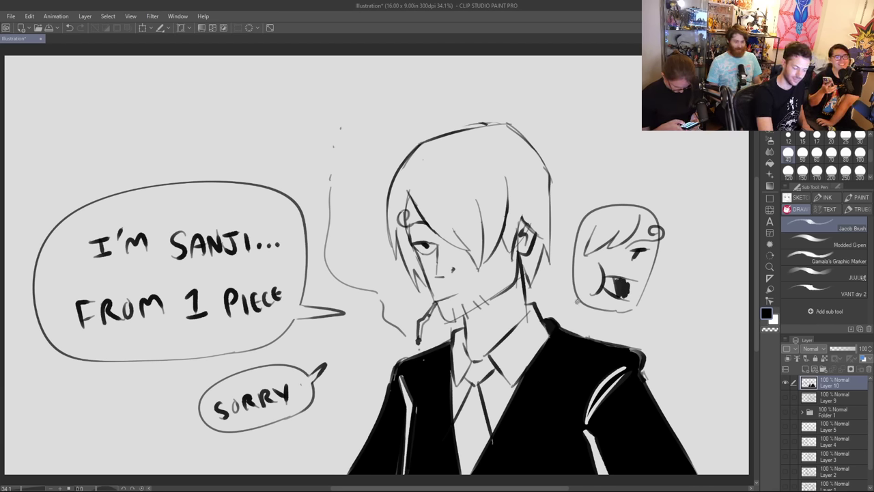
# Step: Add two short neck lines under the small head and a rounded hair bump on top of it
pyautogui.moveTo(586, 317); pyautogui.dragTo(590, 312)
pyautogui.moveTo(591, 317); pyautogui.dragTo(604, 312)
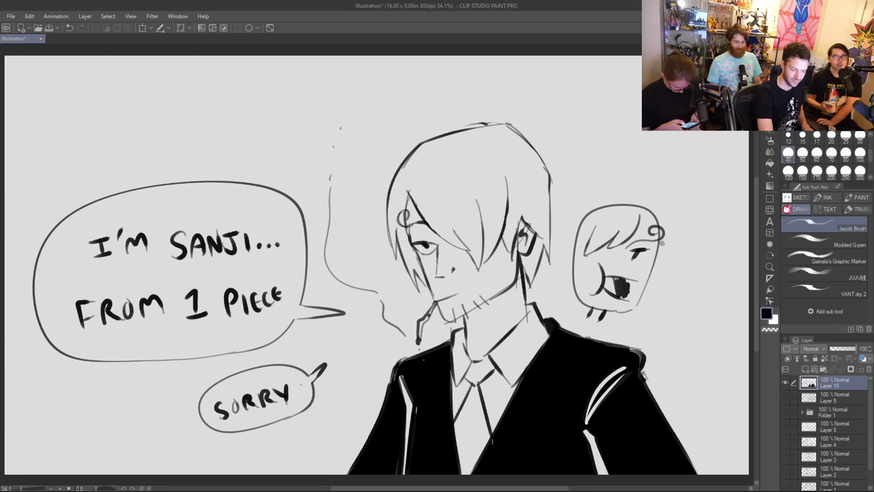
pyautogui.moveTo(599, 206); pyautogui.dragTo(642, 204)
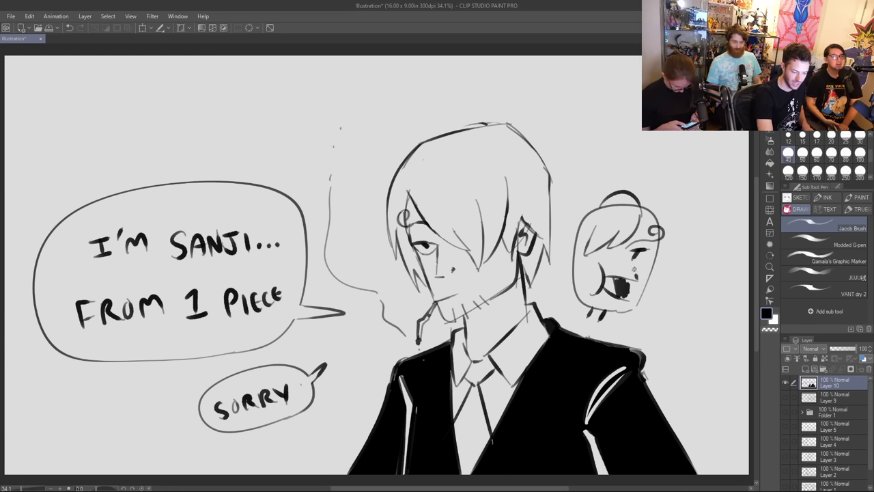
pyautogui.hotkey('ctrl', 'z')
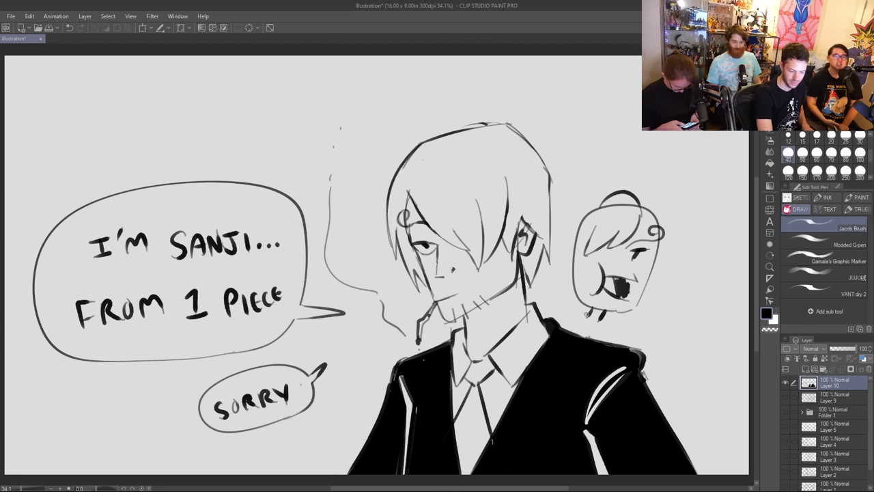
# Step: Draw small black-filled suit shoulders with a collar below the neck, and erase the head outline inside the hair bump
pyautogui.moveTo(590, 312)
pyautogui.mouseDown()
pyautogui.moveTo(569, 304)
pyautogui.moveTo(631, 326)
pyautogui.moveTo(586, 318)
pyautogui.moveTo(582, 327)
pyautogui.moveTo(600, 319)
pyautogui.moveTo(596, 332)
pyautogui.moveTo(603, 318)
pyautogui.moveTo(588, 327)
pyautogui.moveTo(592, 337)
pyautogui.moveTo(586, 323)
pyautogui.moveTo(577, 331)
pyautogui.moveTo(580, 312)
pyautogui.moveTo(577, 328)
pyautogui.moveTo(560, 317)
pyautogui.moveTo(569, 309)
pyautogui.moveTo(608, 338)
pyautogui.moveTo(625, 336)
pyautogui.moveTo(555, 323)
pyautogui.moveTo(578, 330)
pyautogui.moveTo(560, 331)
pyautogui.moveTo(576, 307)
pyautogui.mouseUp()
pyautogui.hotkey('ctrl', 'z')
pyautogui.moveTo(596, 306); pyautogui.dragTo(600, 310)
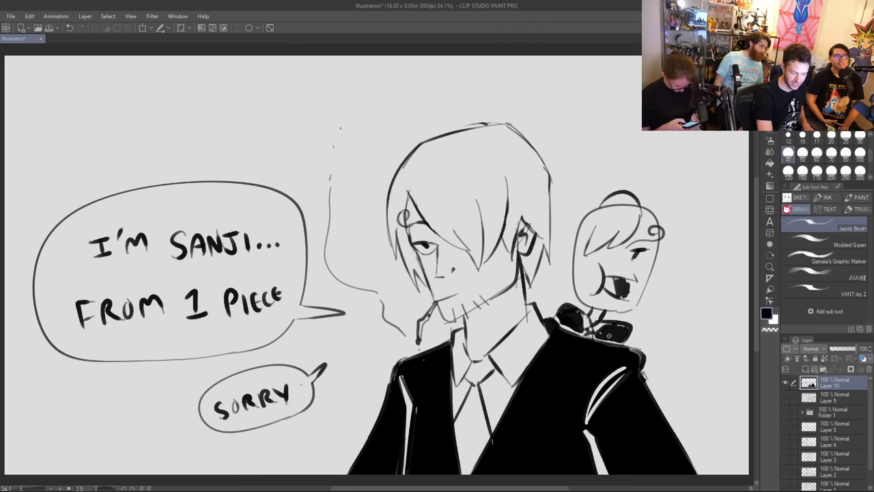
pyautogui.press('e')
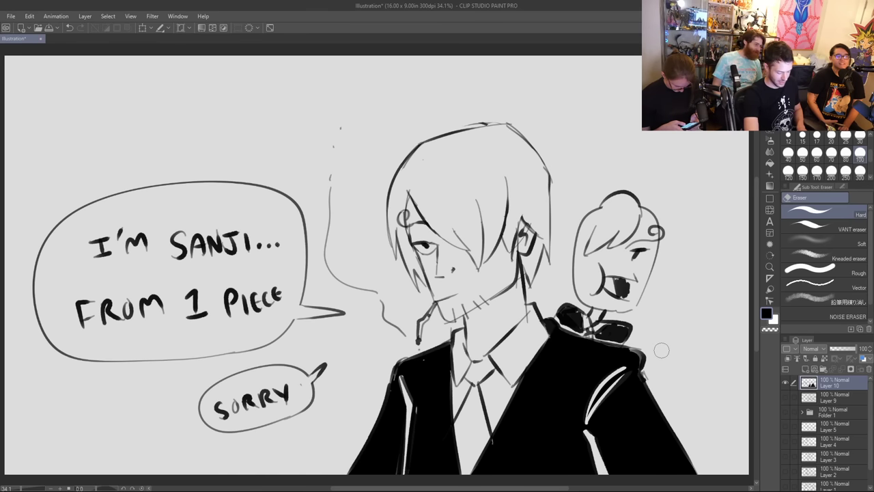
pyautogui.press('p')
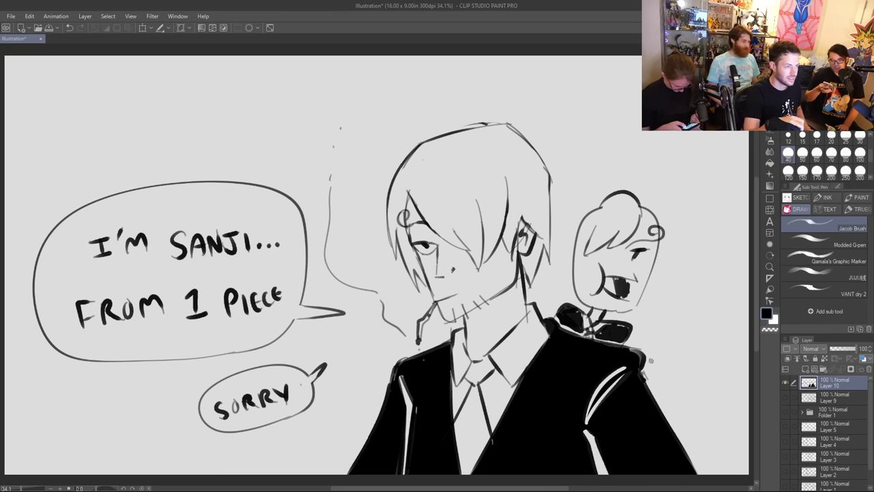